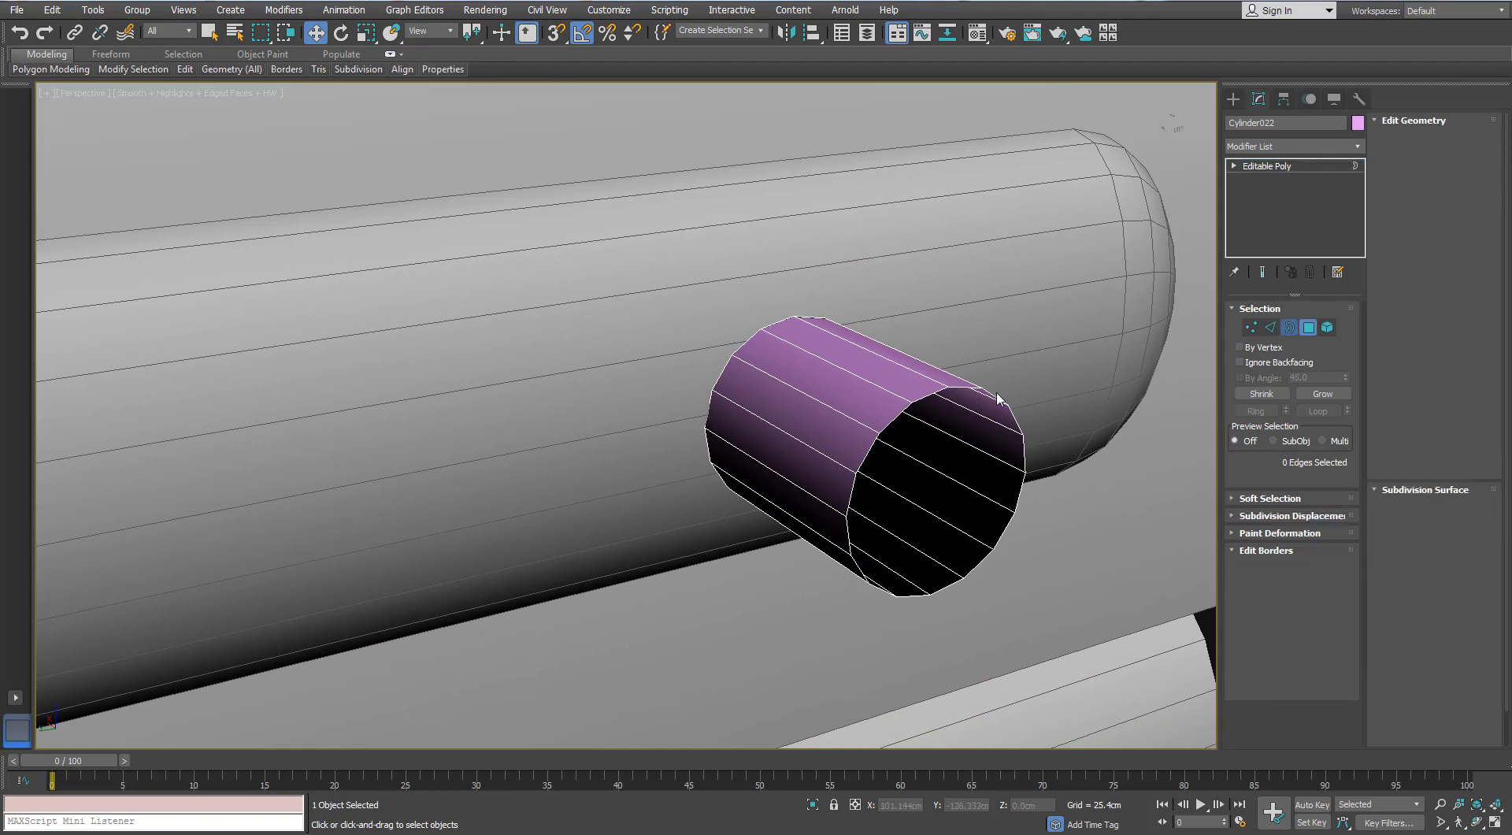
- Shorten the cylinder by moving its open end border toward the rail, and extend the border outward by scaling to form a flat rim
left_click(994, 394)
left_click_drag(882, 461, 749, 383)
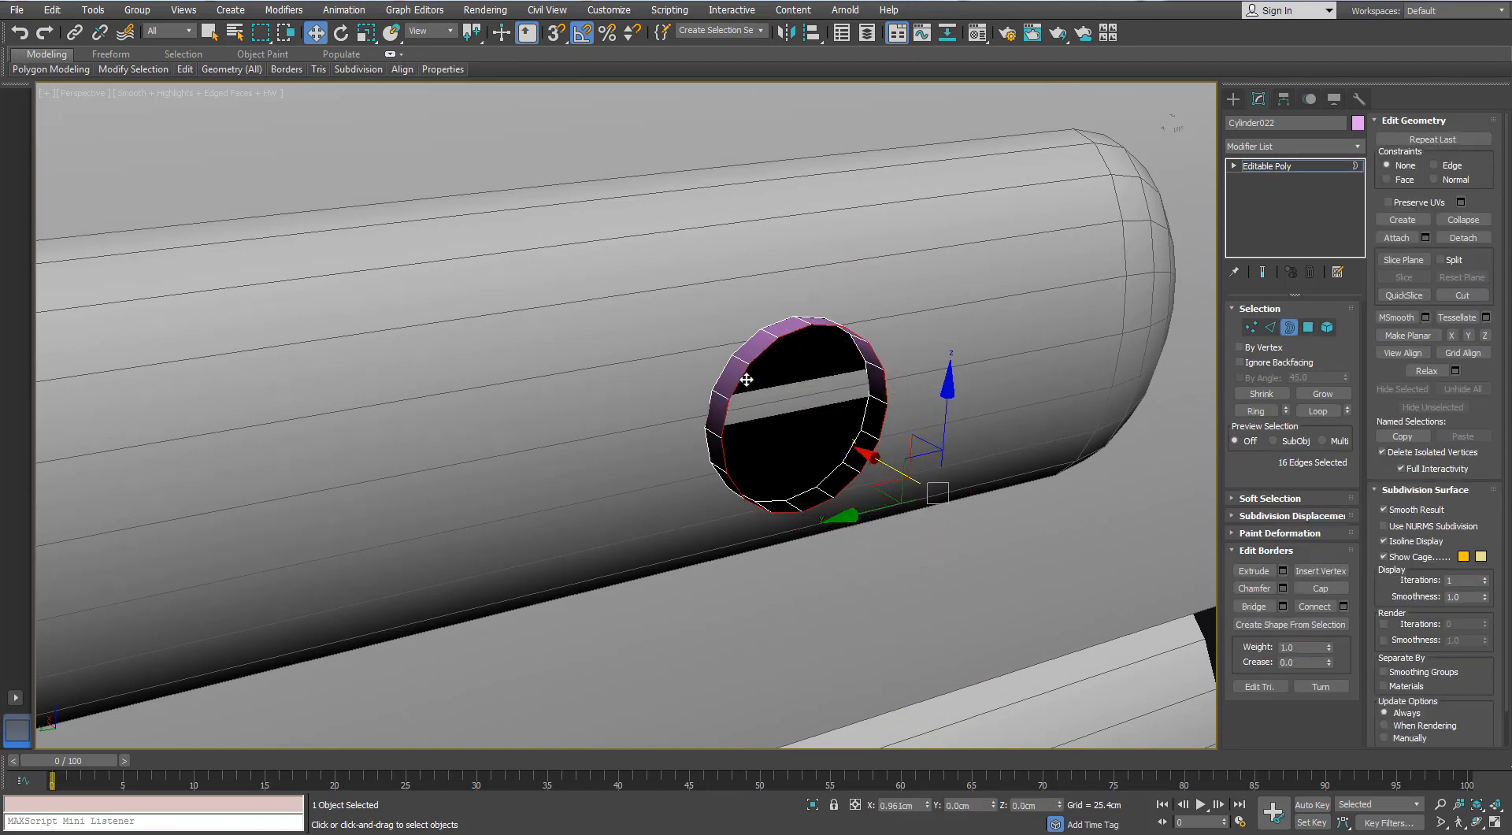
key("z")
key("r")
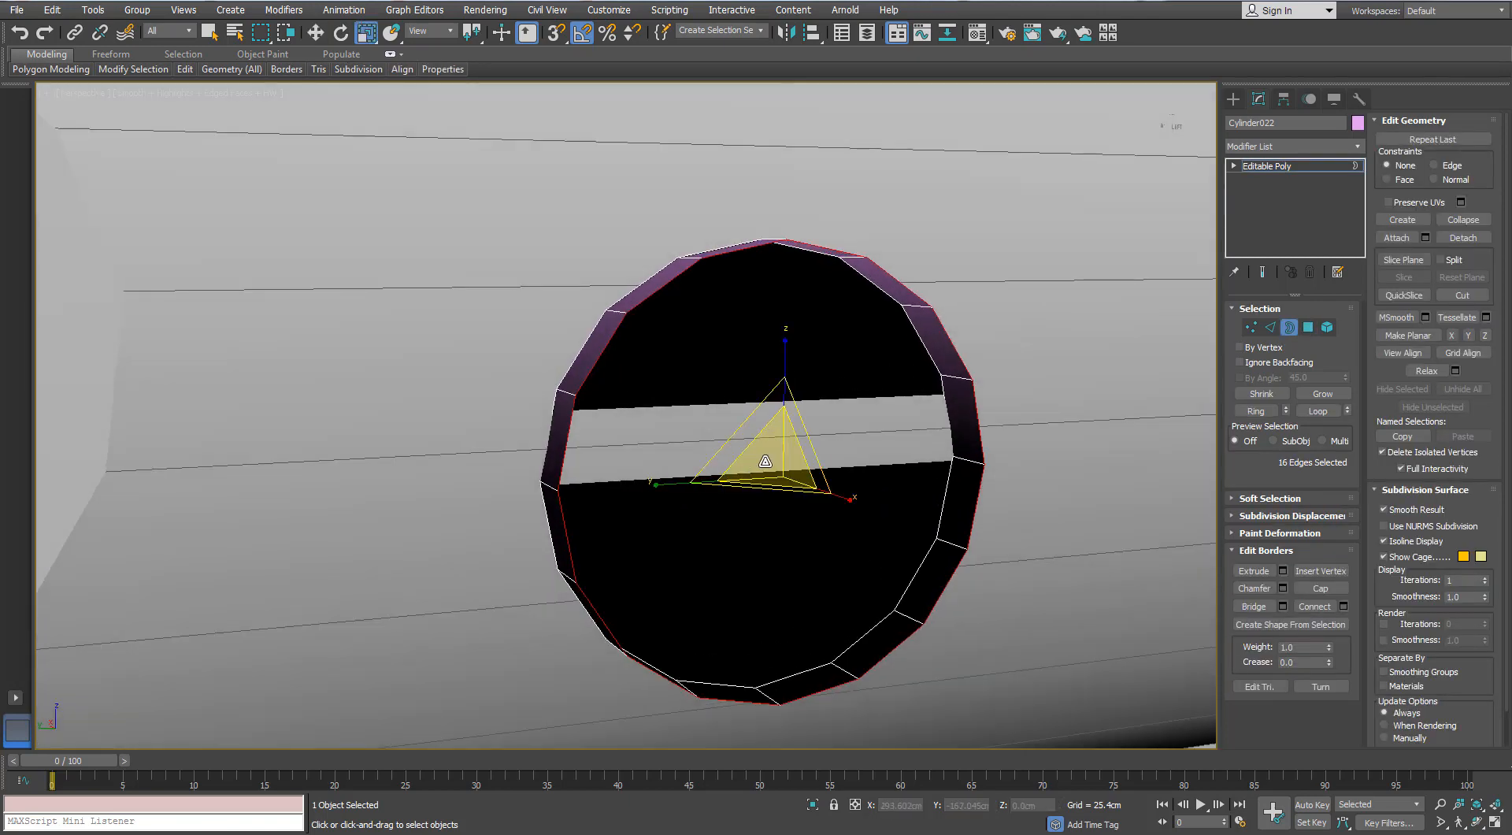
left_click_drag(764, 448, 762, 424, "shift")
scroll(762, 426, "down", 5)
middle_click_drag(763, 426, 811, 429, "alt")
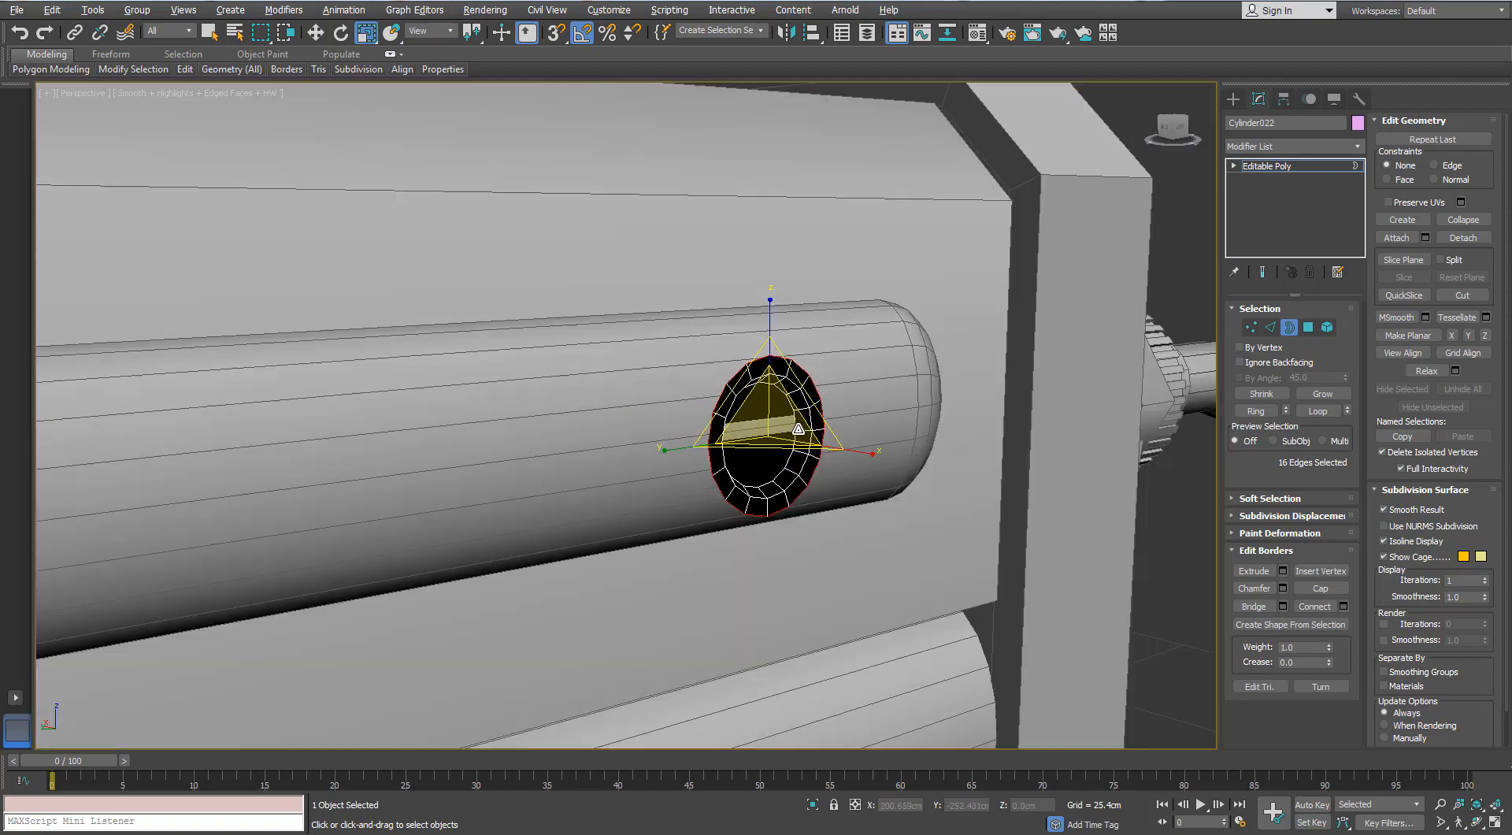
scroll(812, 431, "up", 3)
left_click(1288, 328)
- Scale the whole rimmed cylinder down uniformly and nudge it along X so it sits against the rail
left_click_drag(719, 419, 715, 437)
scroll(716, 434, "down", 7)
middle_click_drag(718, 433, 683, 425, "alt")
scroll(677, 420, "up", 8)
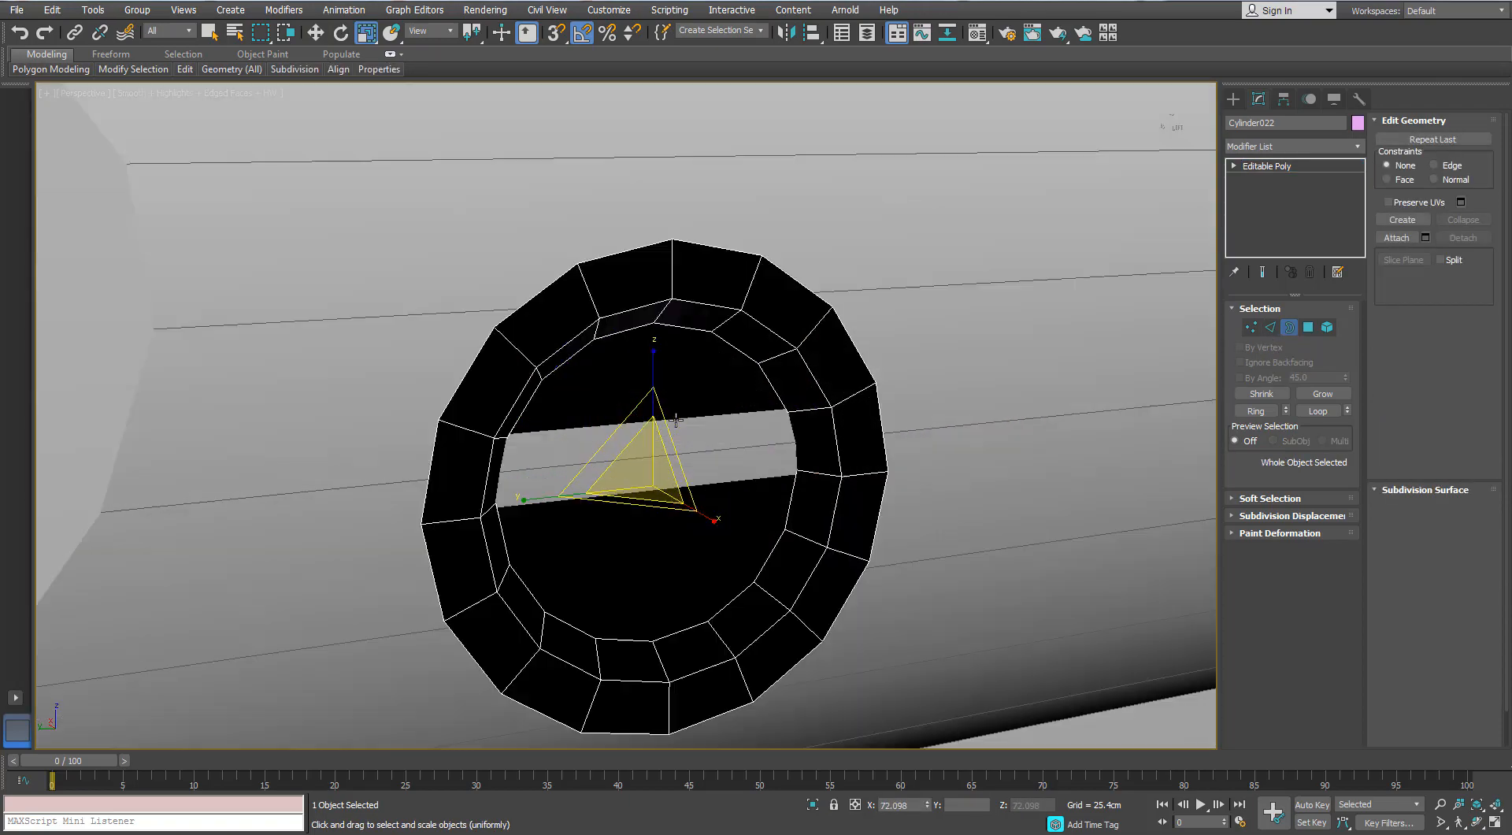
scroll(638, 466, "down", 8)
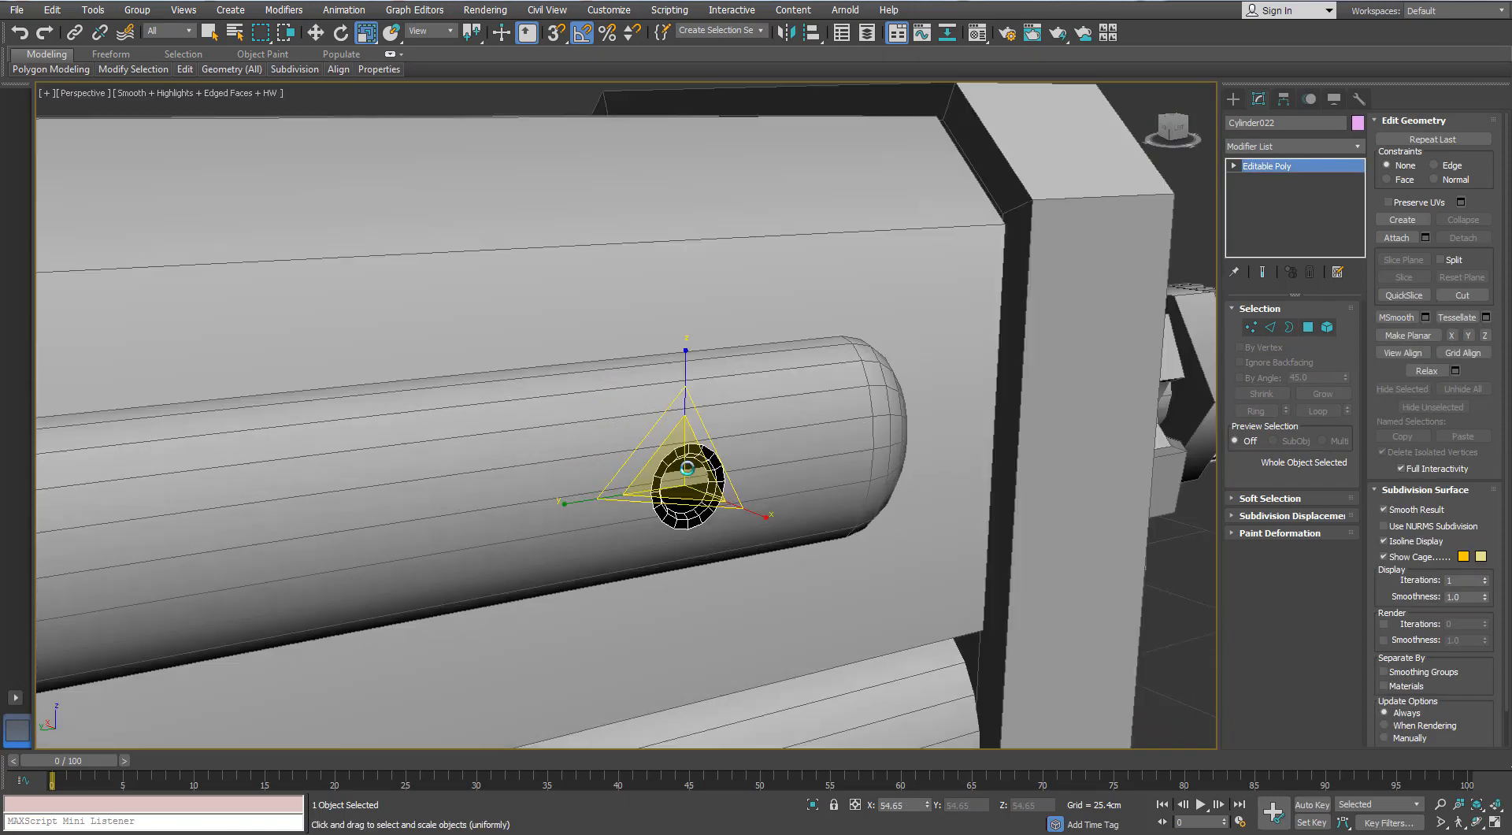
middle_click_drag(683, 465, 610, 475, "alt")
key("w")
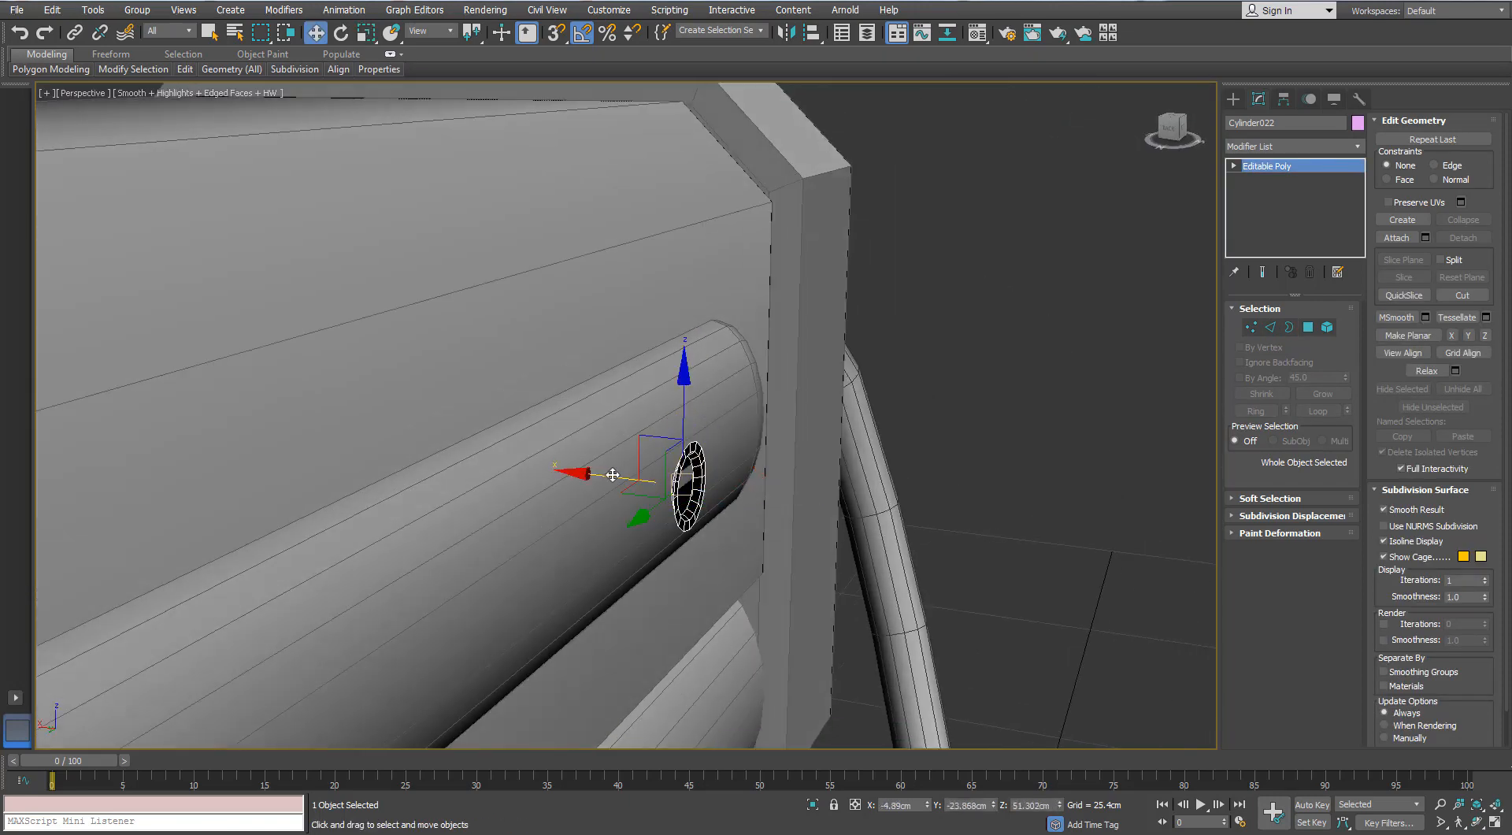
left_click_drag(612, 475, 616, 475)
- Apply a Normal modifier to flip the cylinder's normals and convert it back to Editable Poly
left_click(1357, 147)
key("n")
key("n")
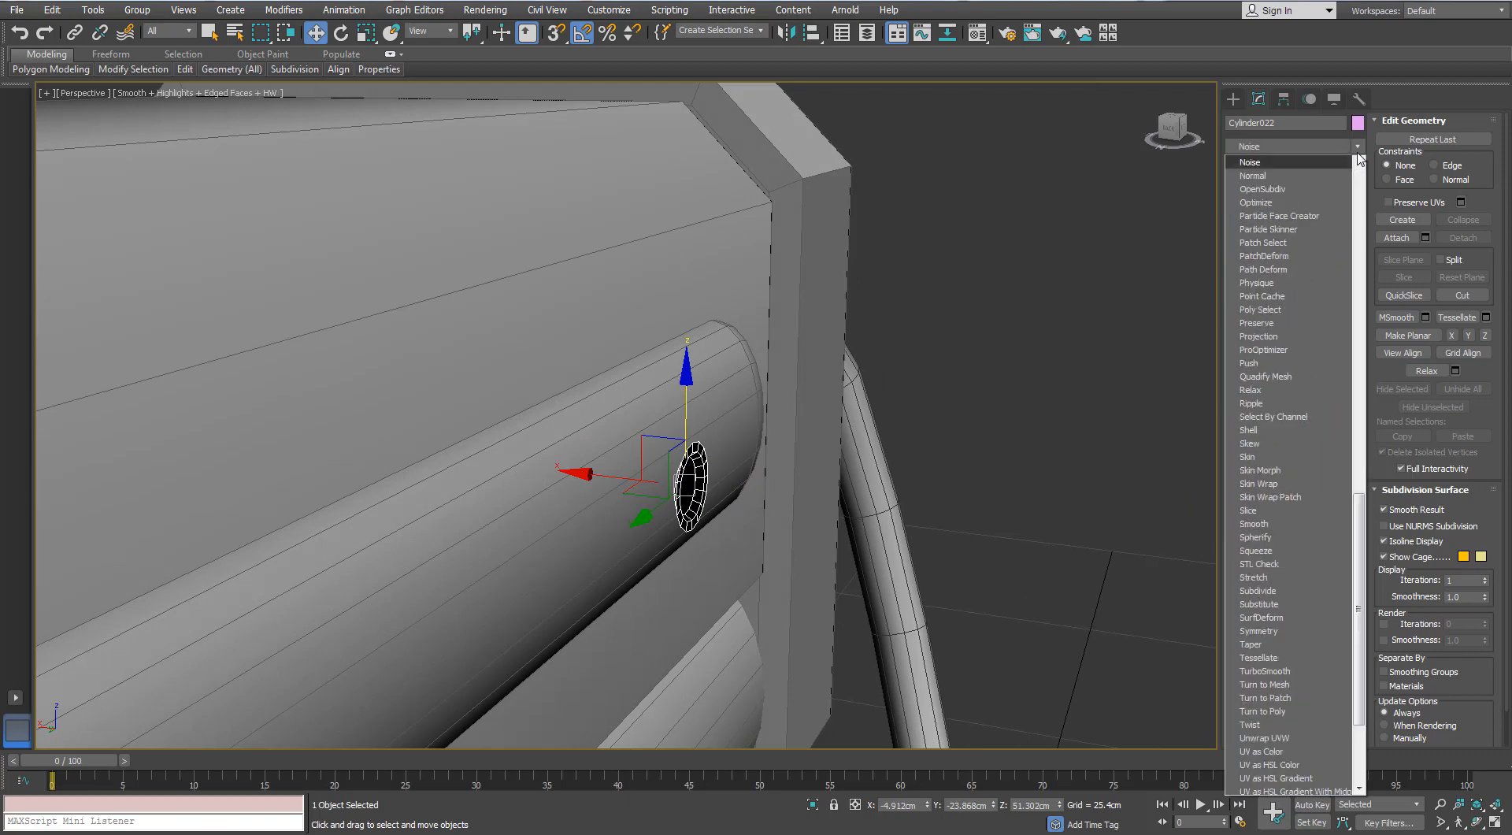
key("Return")
middle_click_drag(626, 476, 739, 437, "alt")
key("z")
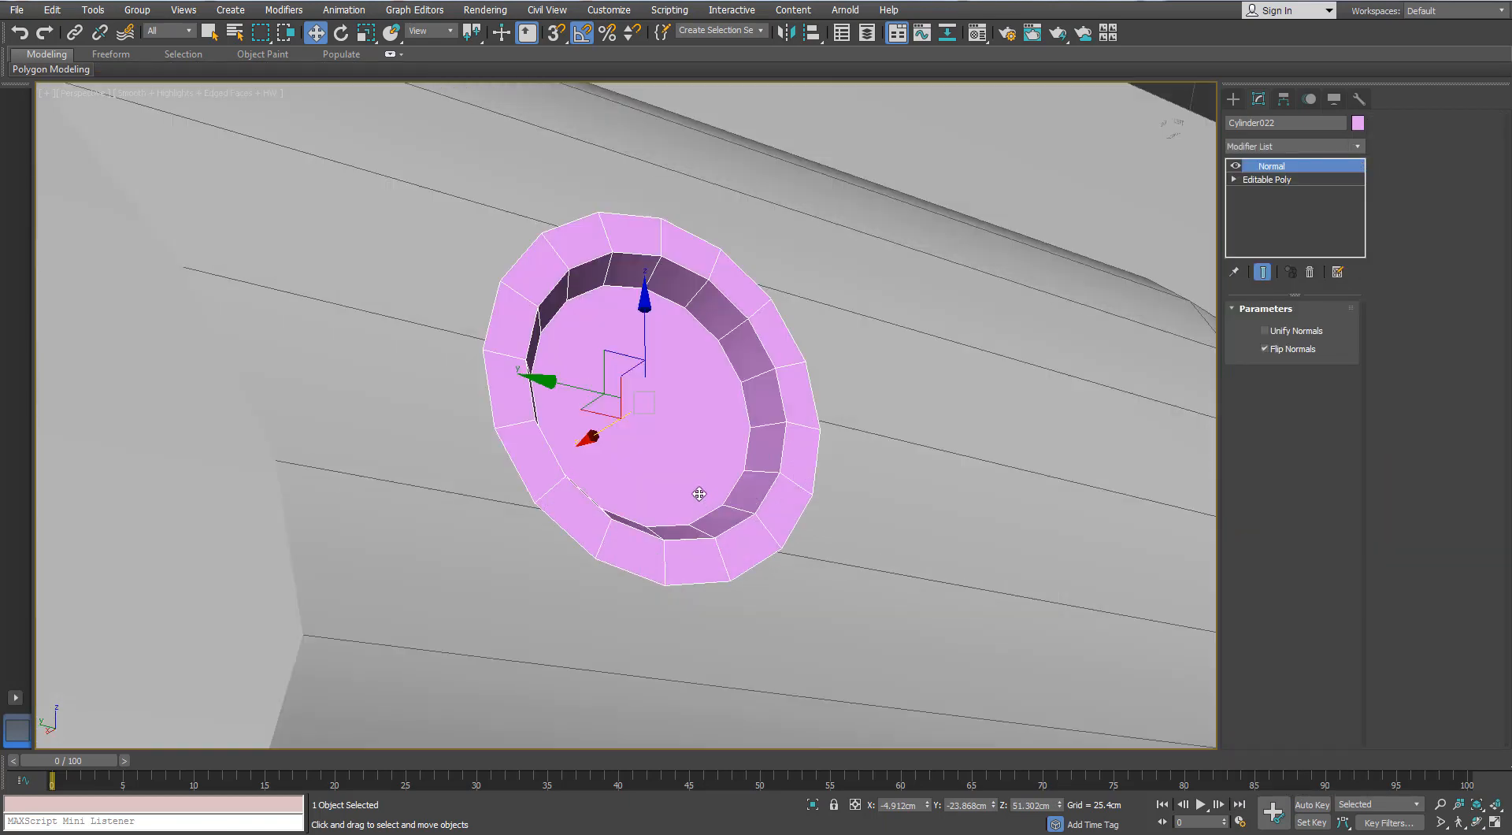
right_click(713, 364)
left_click(776, 493)
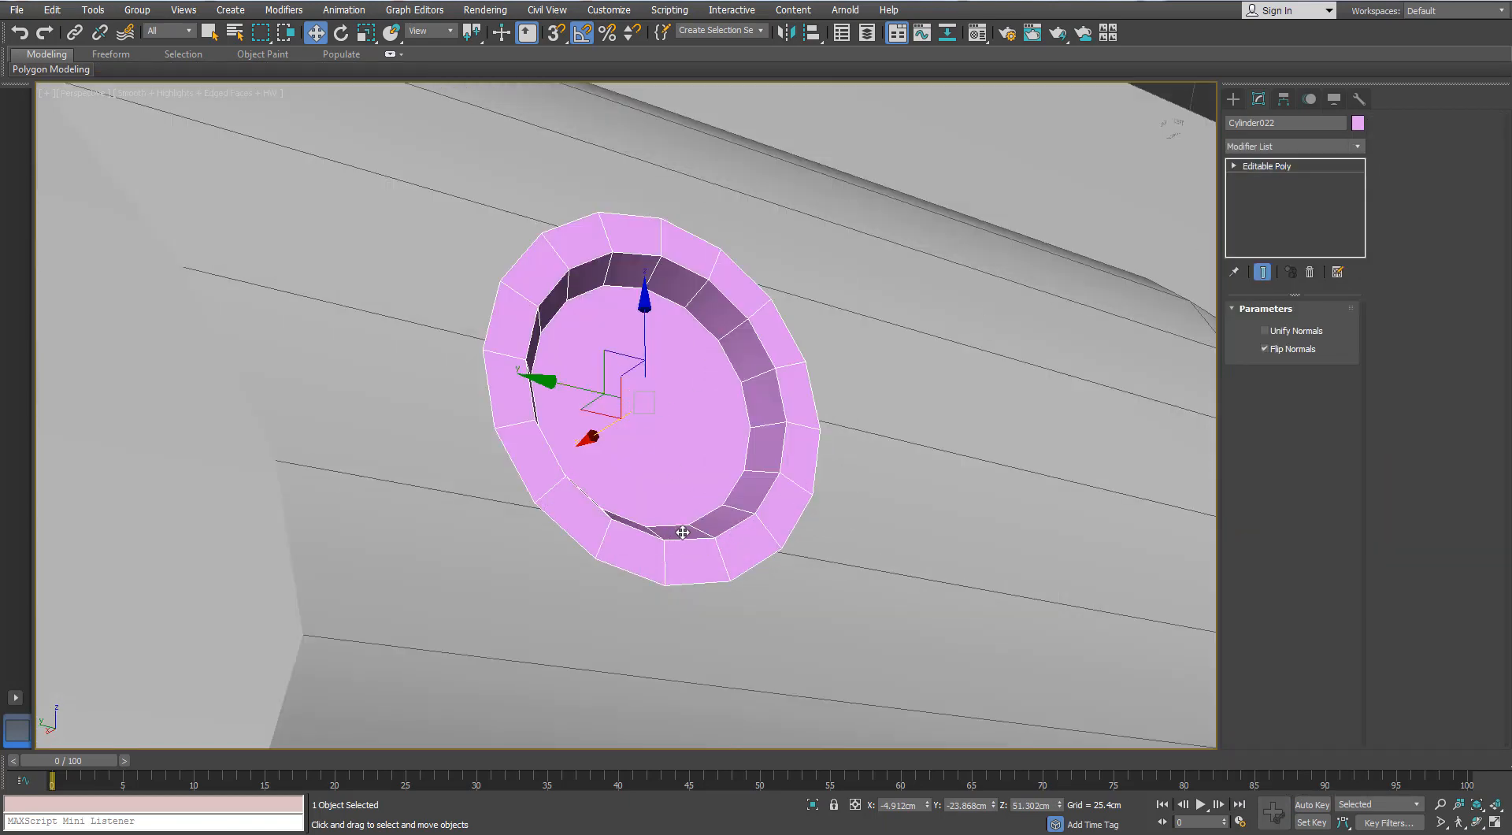
- Inset the recessed cap polygon by 0.025 cm and collapse the inner polygon to a single centre point
key("4")
left_click(717, 368)
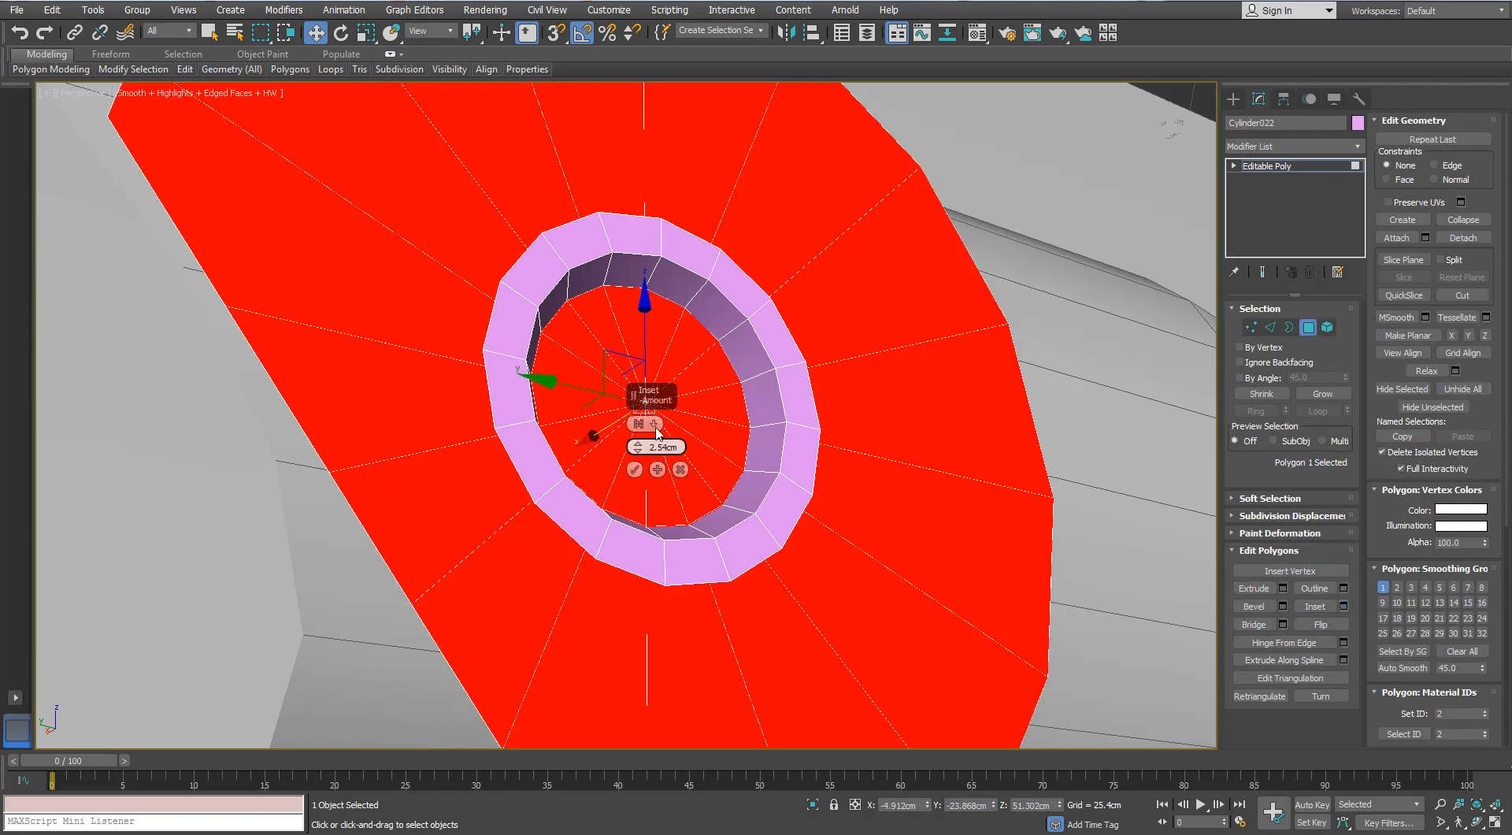
right_click(641, 446)
left_click(640, 445)
left_click(649, 471)
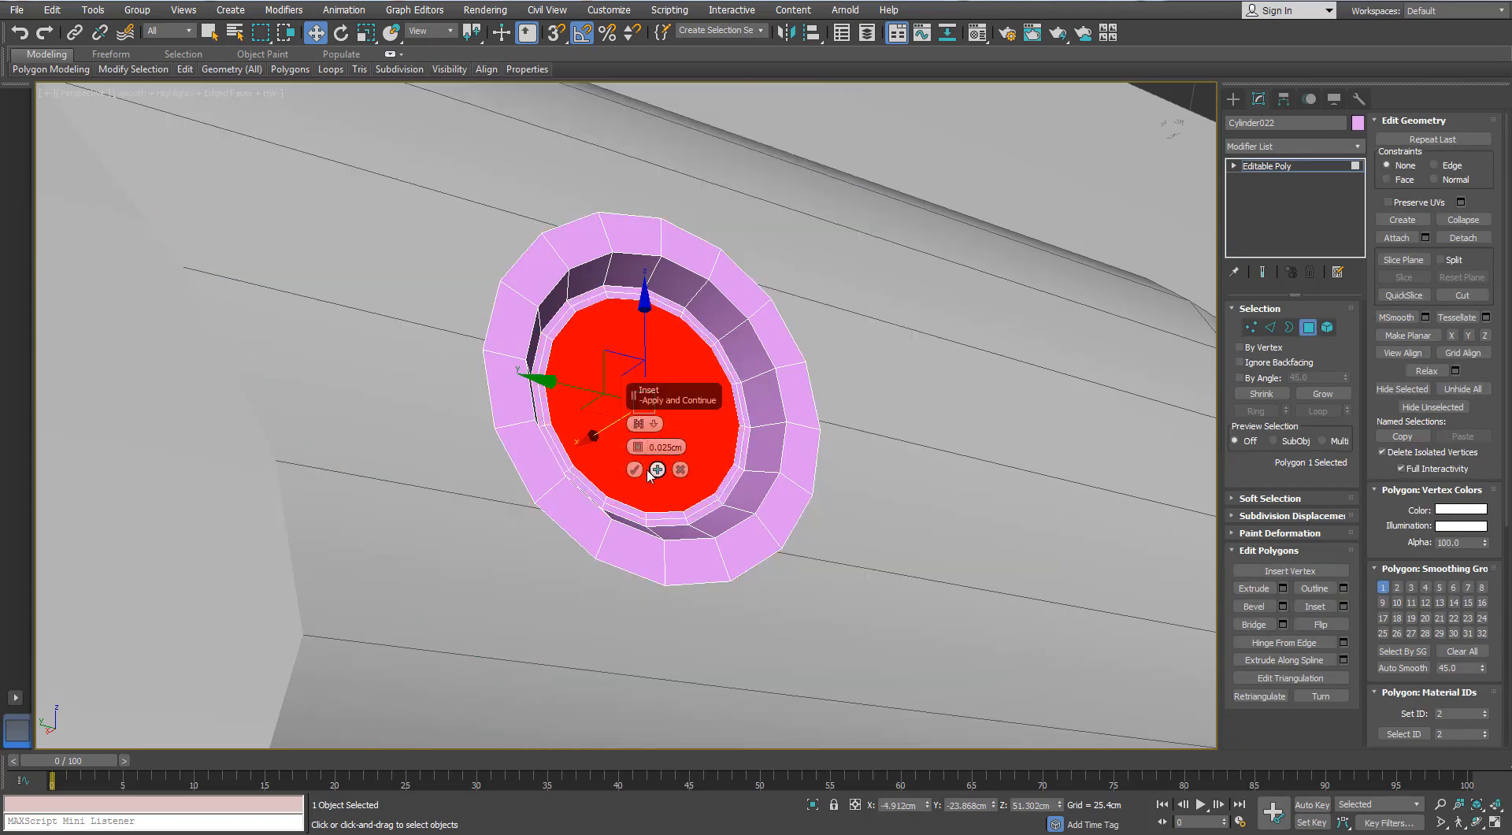
right_click(629, 452)
left_click(600, 290)
- Add support loops by ringing one edge each of the rim and inner wall and connecting them with two pinched-apart segments
scroll(610, 323, "down", 5)
middle_click_drag(610, 325, 591, 306, "alt")
scroll(590, 306, "up", 5)
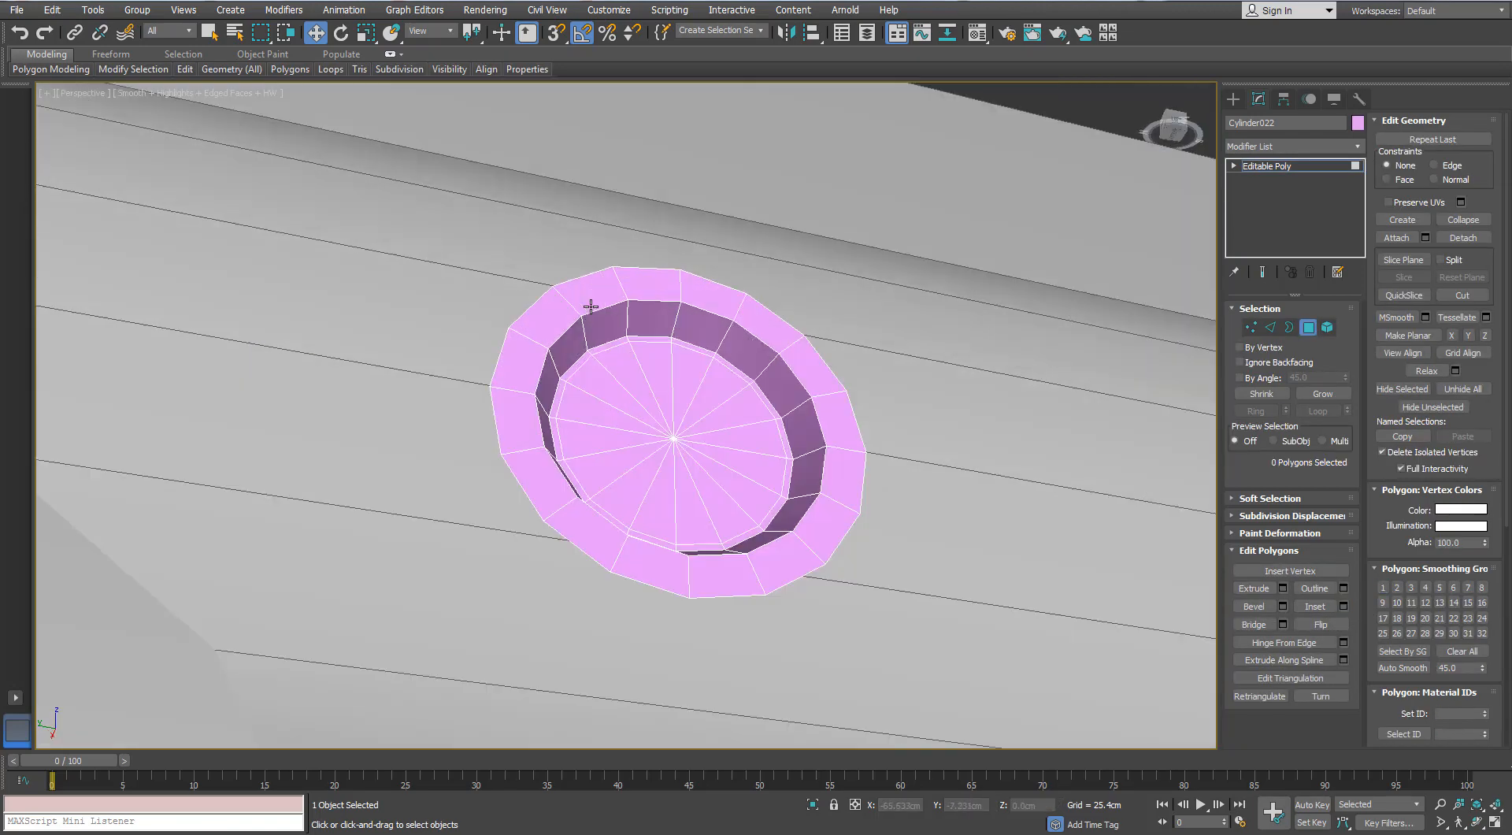
mouse_move(186, 73)
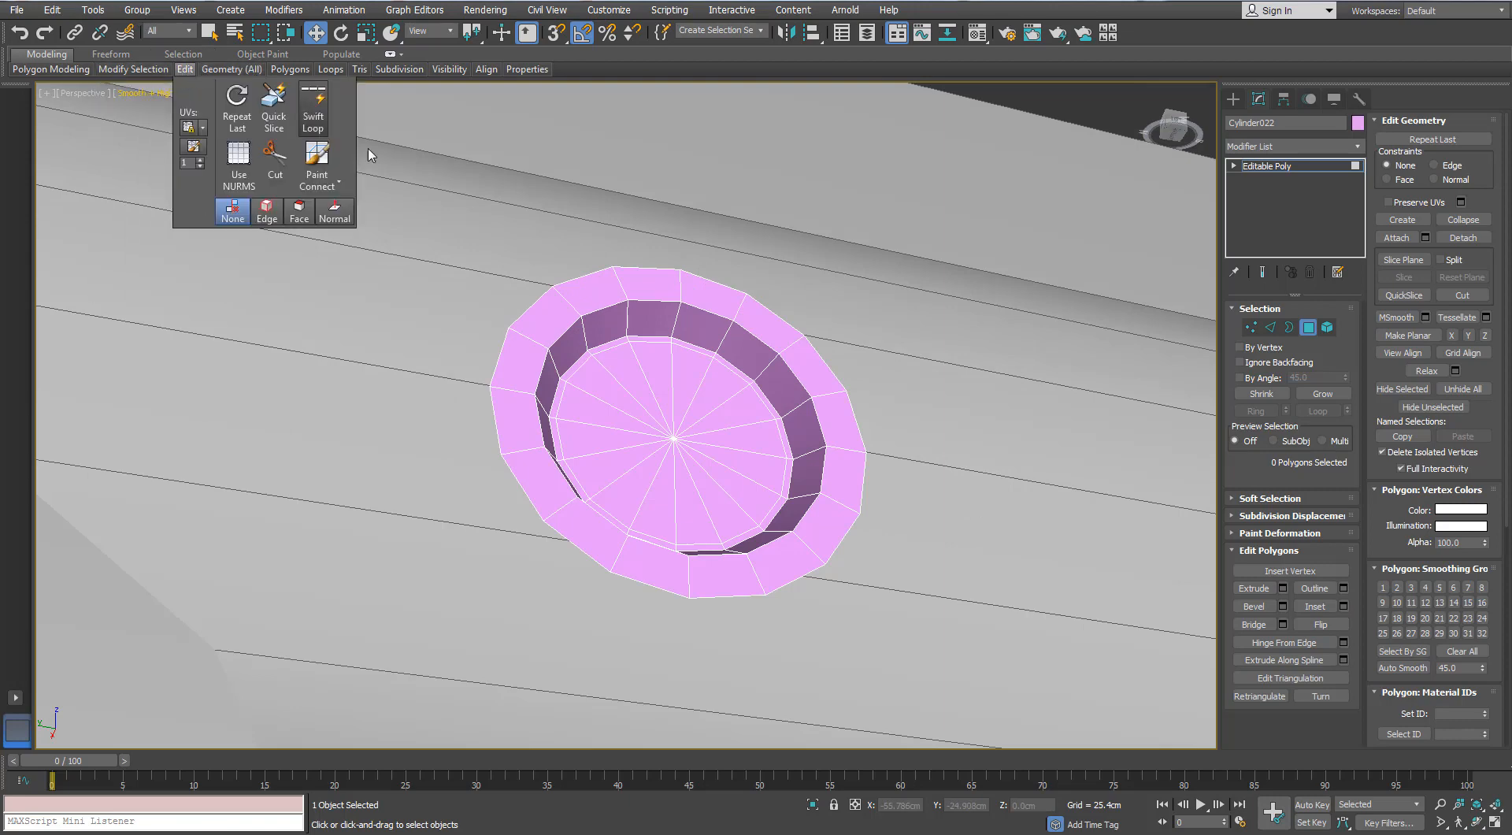
scroll(641, 312, "down", 5)
scroll(676, 306, "up", 5)
mouse_move(641, 312)
middle_mouse_down("alt")
mouse_move(682, 310)
mouse_move(666, 317)
middle_mouse_up("alt")
right_click(666, 317)
left_click(1271, 327)
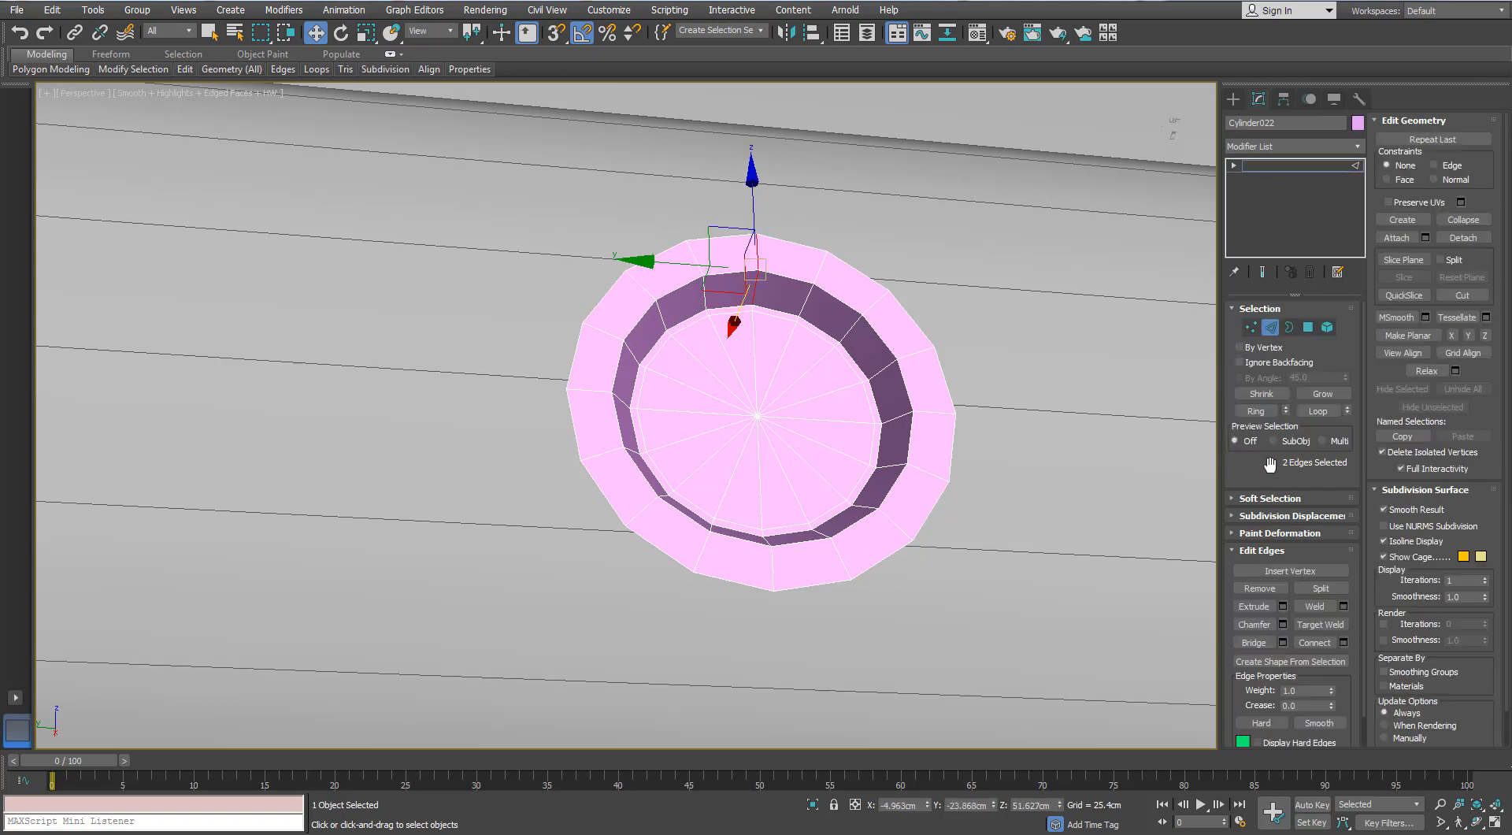
left_click(1257, 413)
left_click(1344, 642)
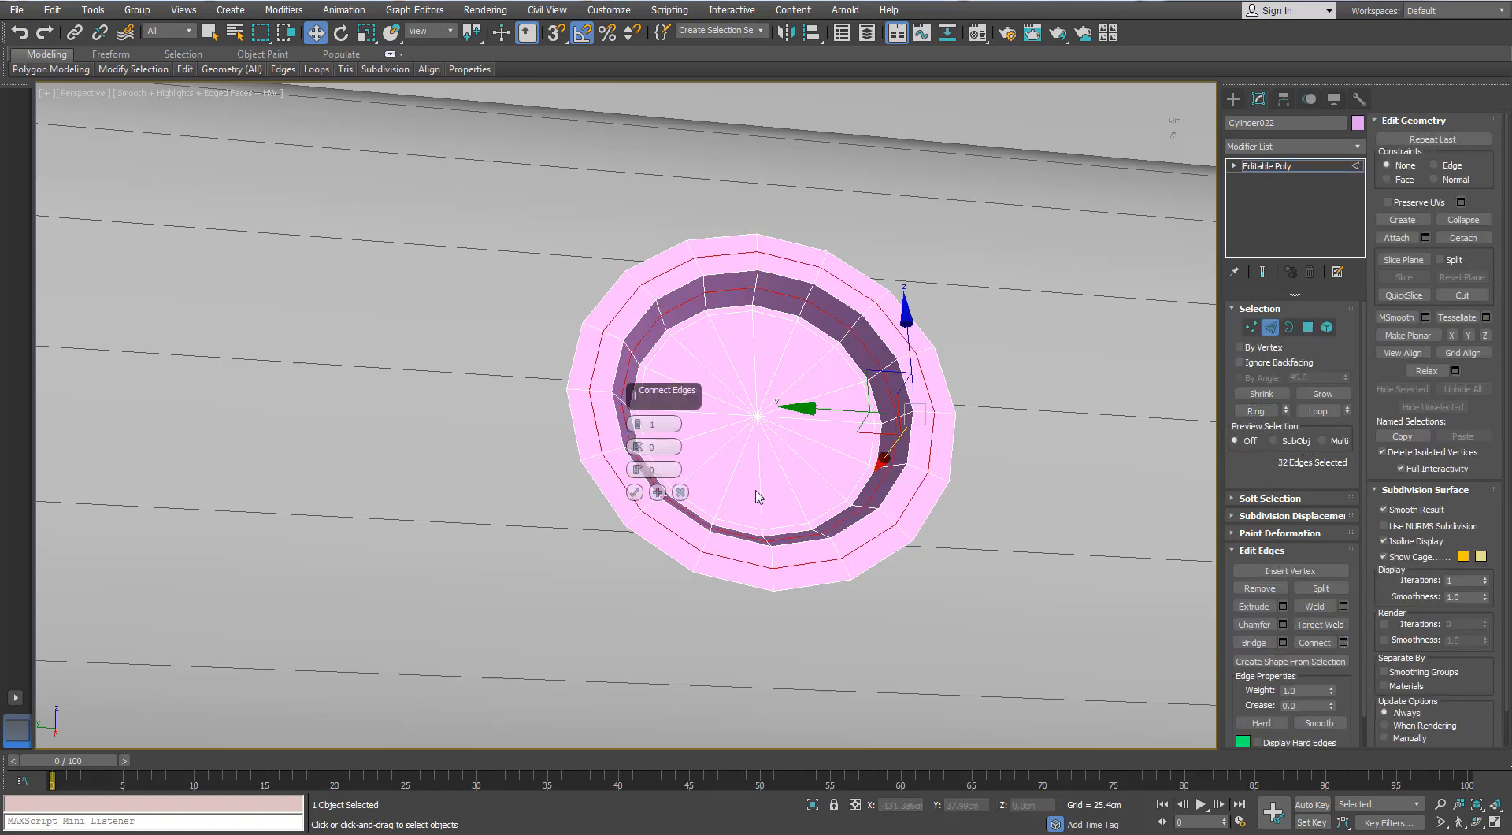
left_click(638, 425)
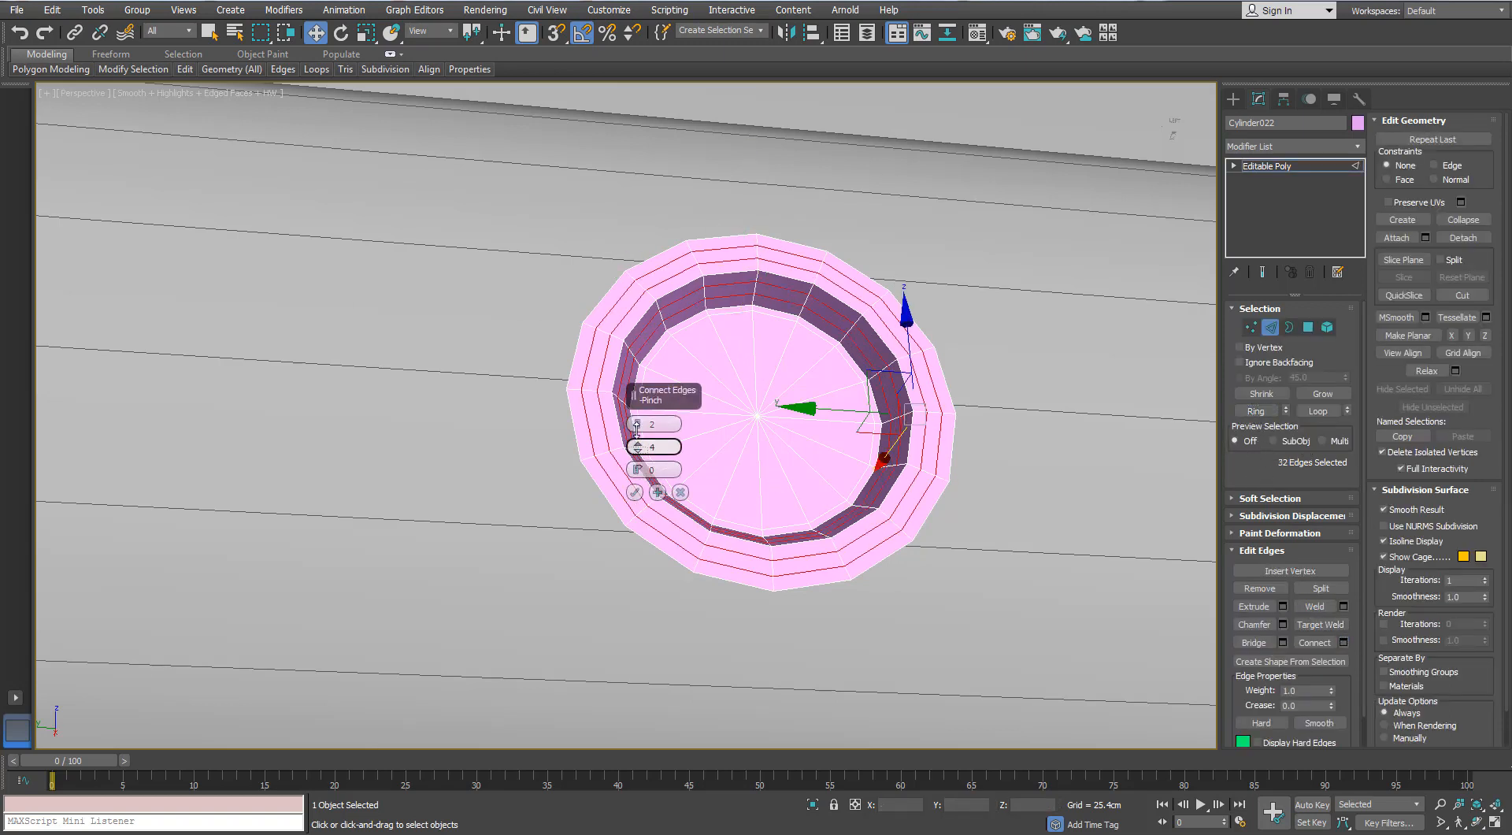
left_click(634, 493)
left_click(1272, 332)
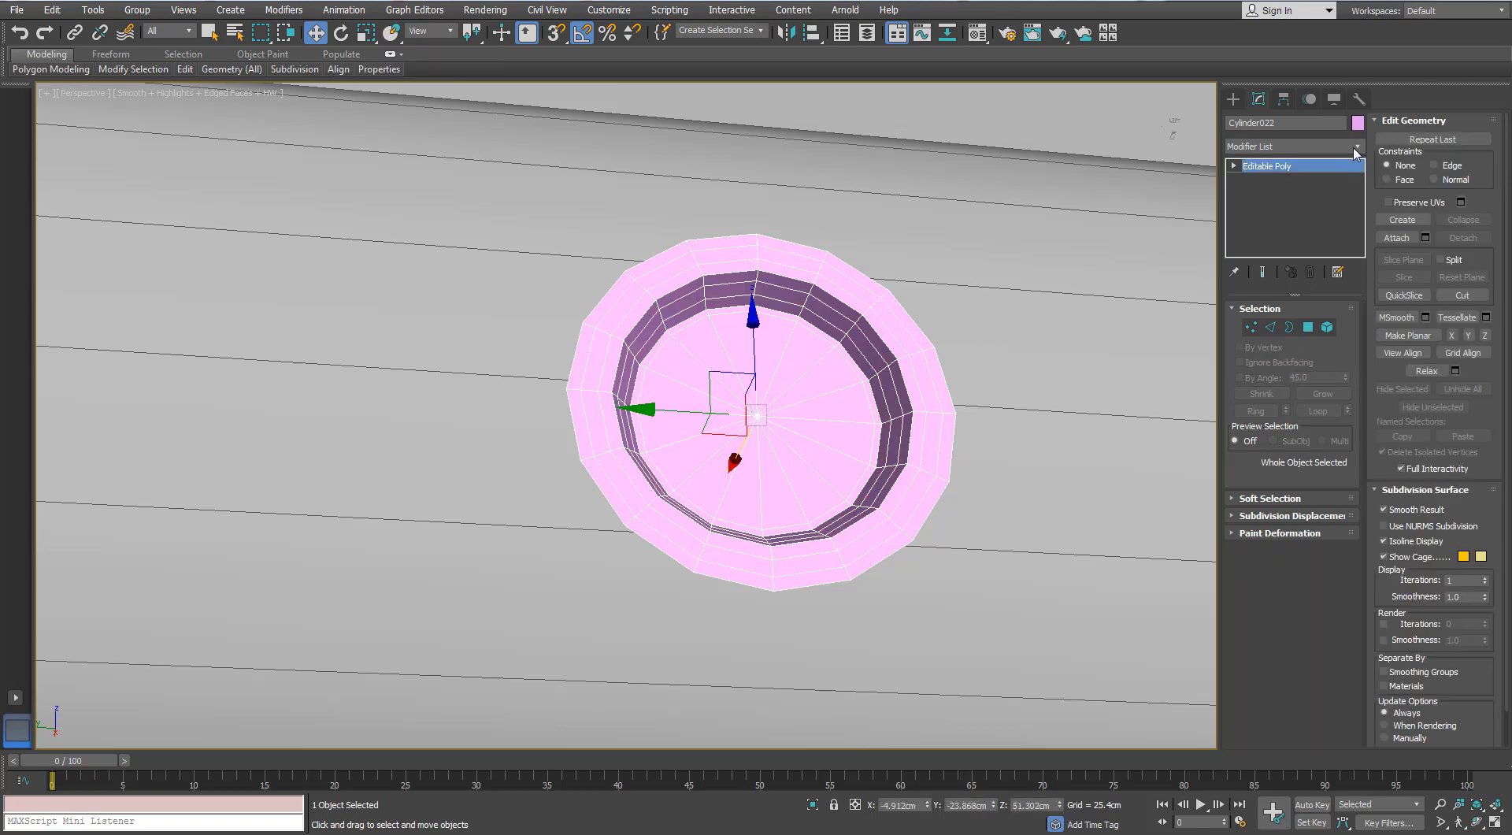
- Apply TurboSmooth with 1 iteration to the rimmed cylinder and turn off the edged faces display
left_click(1352, 147)
key("t")
key("t")
key("t")
key("Return")
scroll(665, 455, "down", 5)
scroll(664, 455, "down", 6)
key("F4")
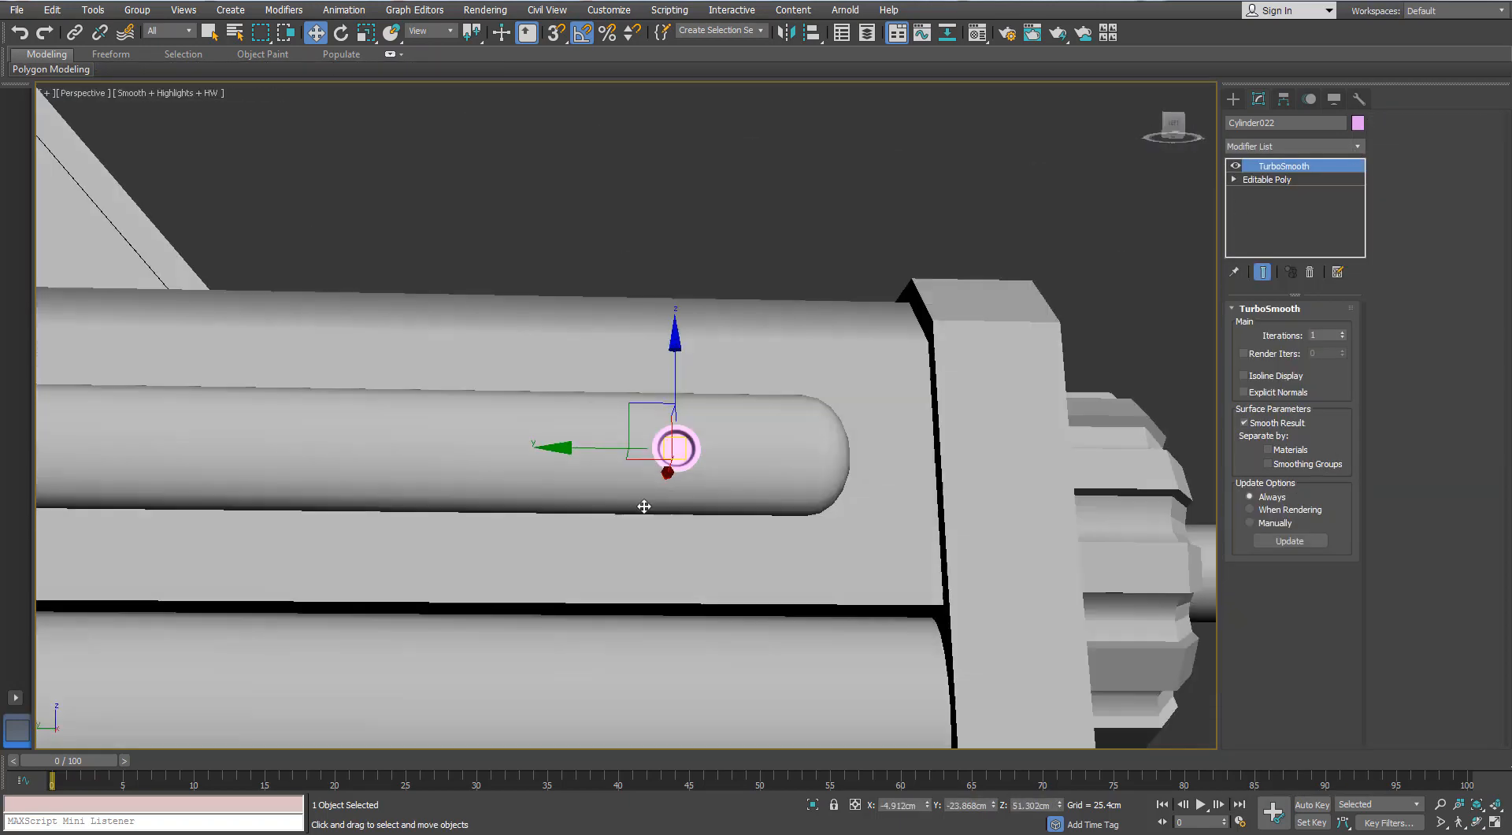
- Clone the smoothed ring into four copies spaced along the rail, and shift all five slightly along Y
middle_click_drag(641, 506, 912, 445, "alt")
scroll(854, 451, "down", 5)
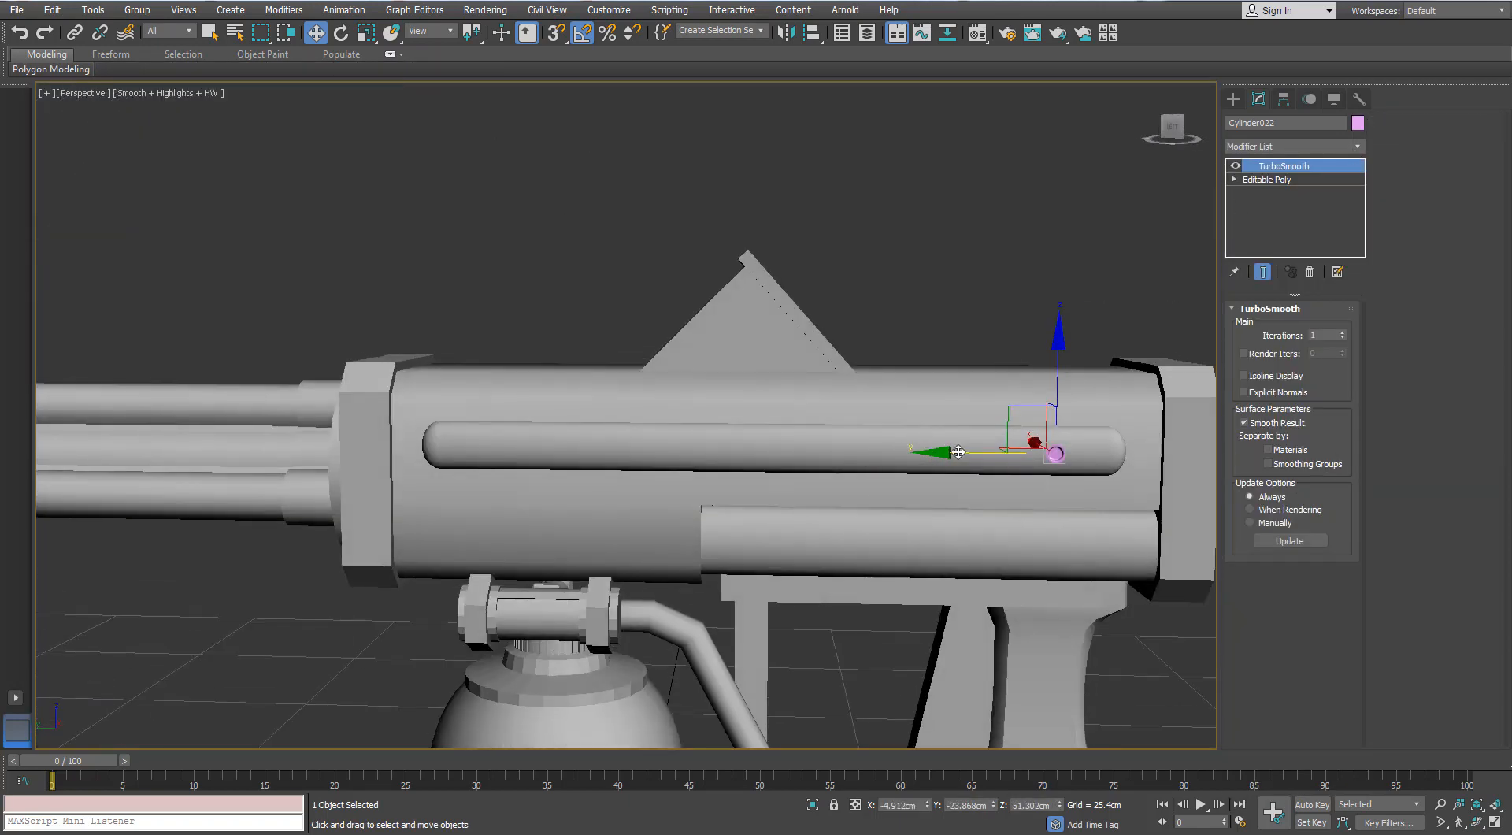
left_click_drag(957, 453, 823, 457)
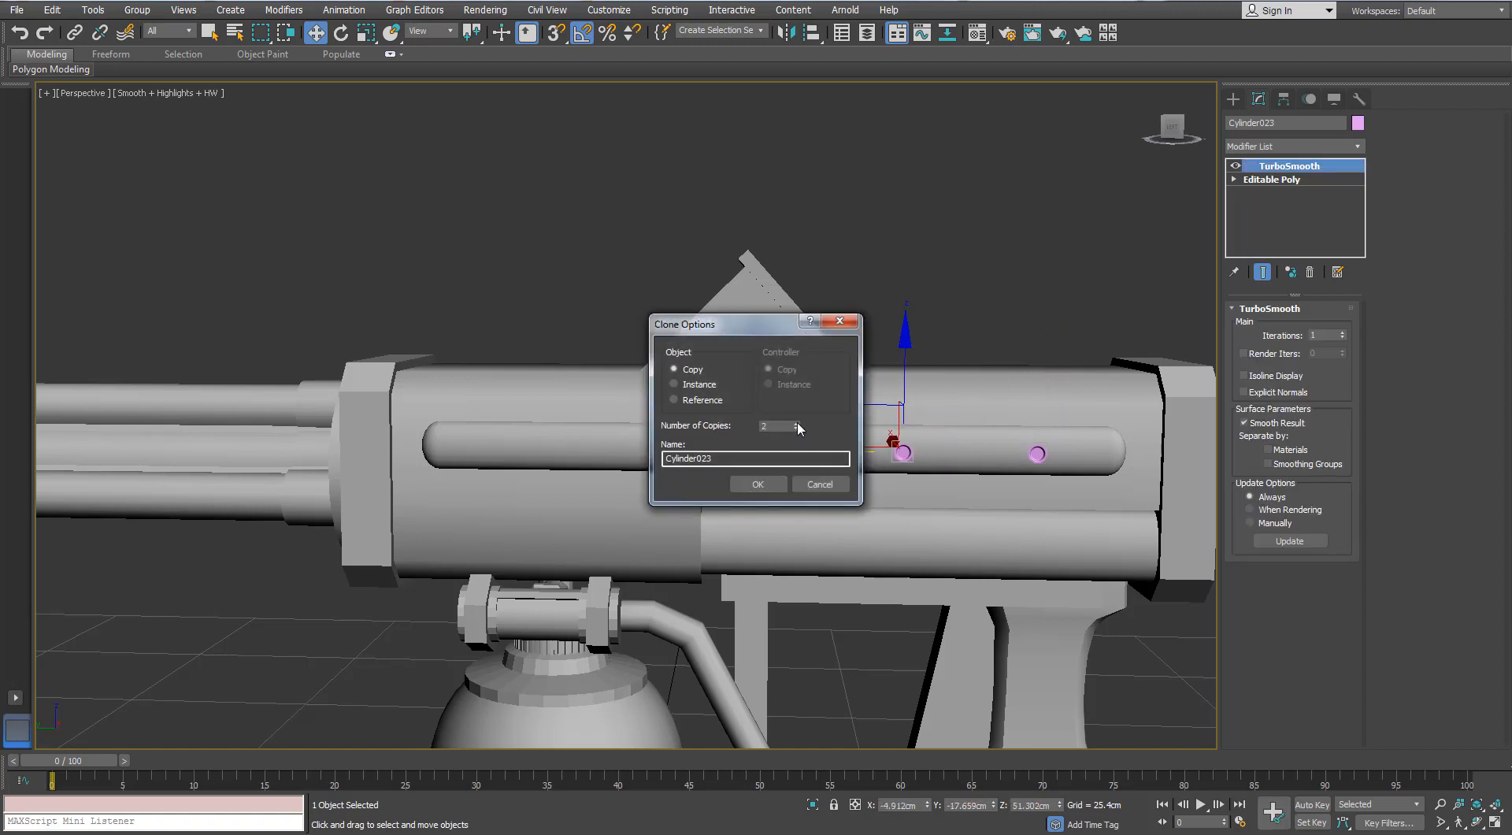
left_click(771, 488)
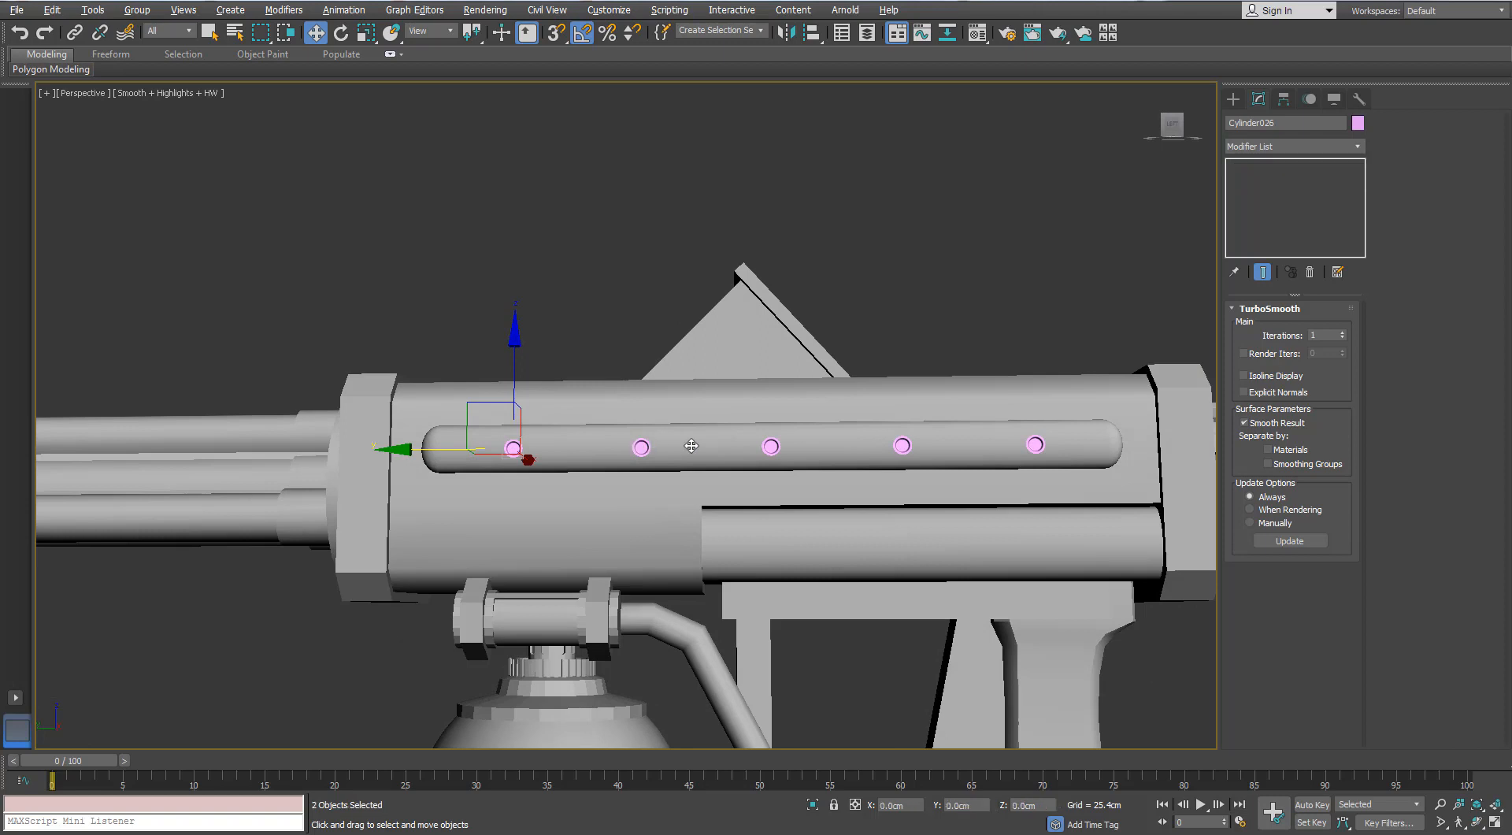
left_click(771, 446, "ctrl")
left_click(902, 445, "ctrl")
left_click(1037, 444, "ctrl")
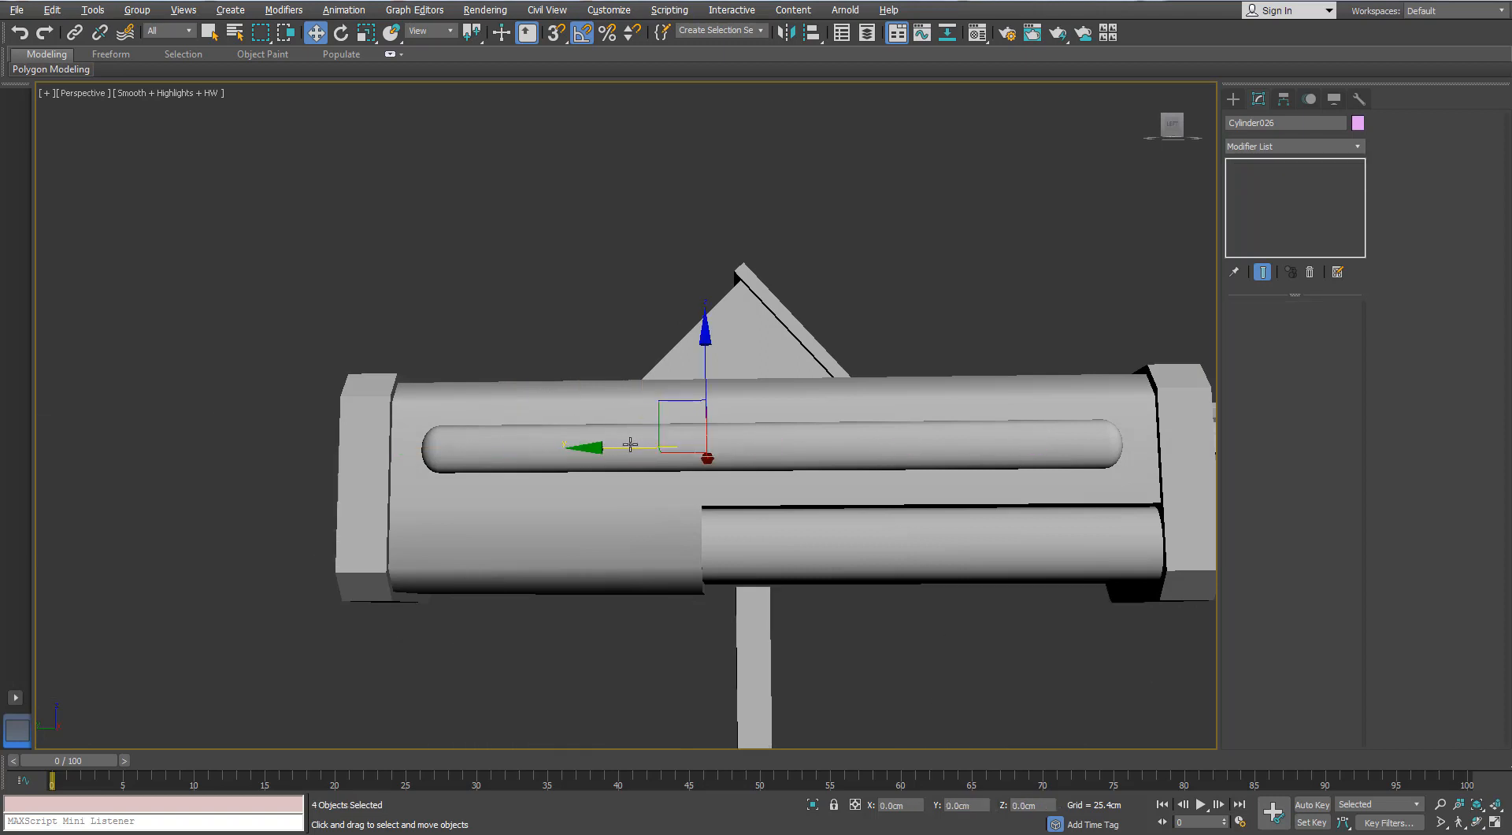
left_click_drag(701, 447, 700, 447)
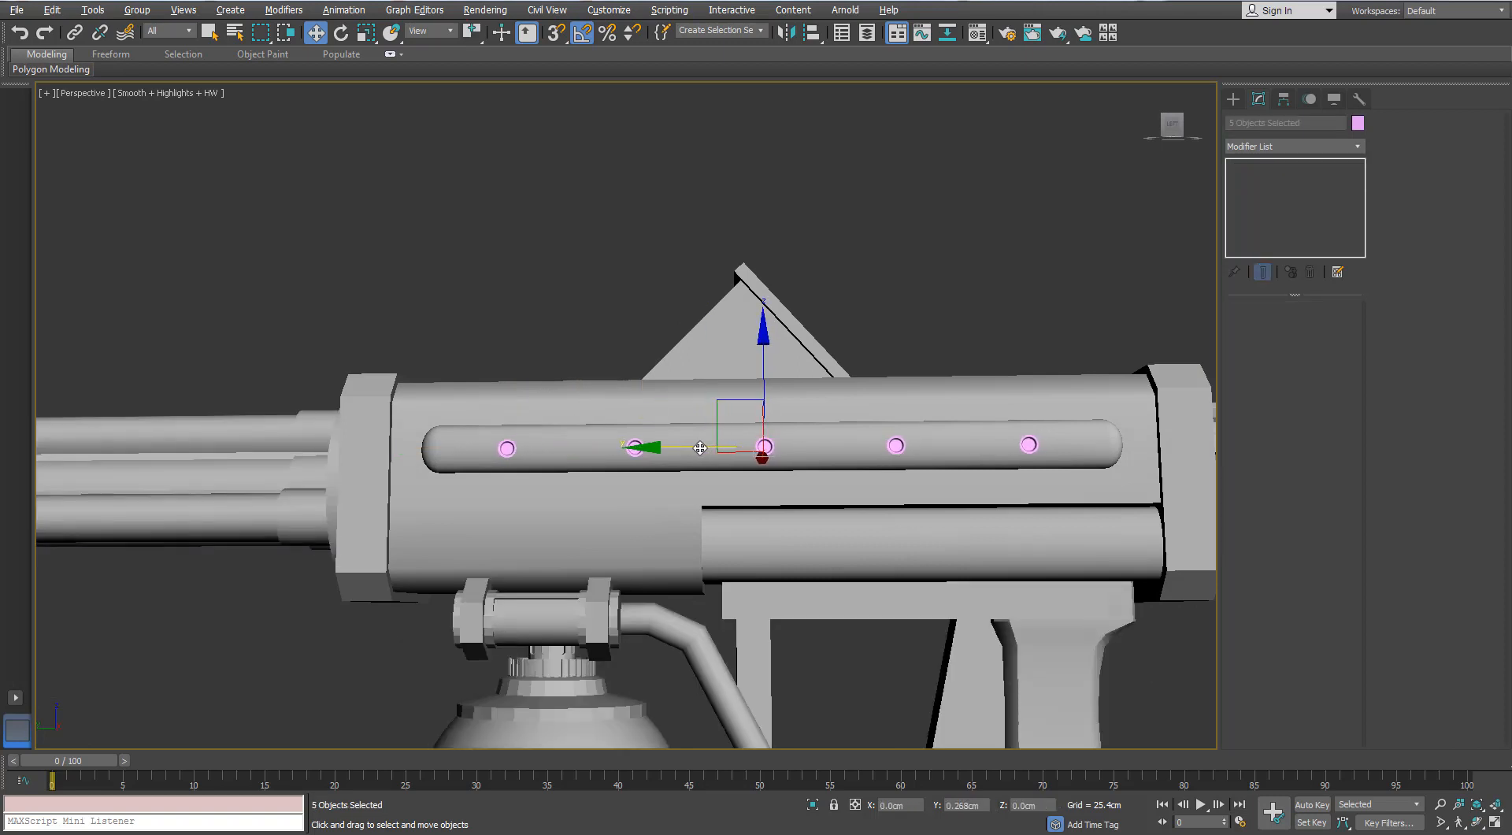
- Try to enlarge the original ring by scaling all of its Editable Poly vertices to about 115%
left_click(1027, 445)
middle_click_drag(1027, 445, 911, 443)
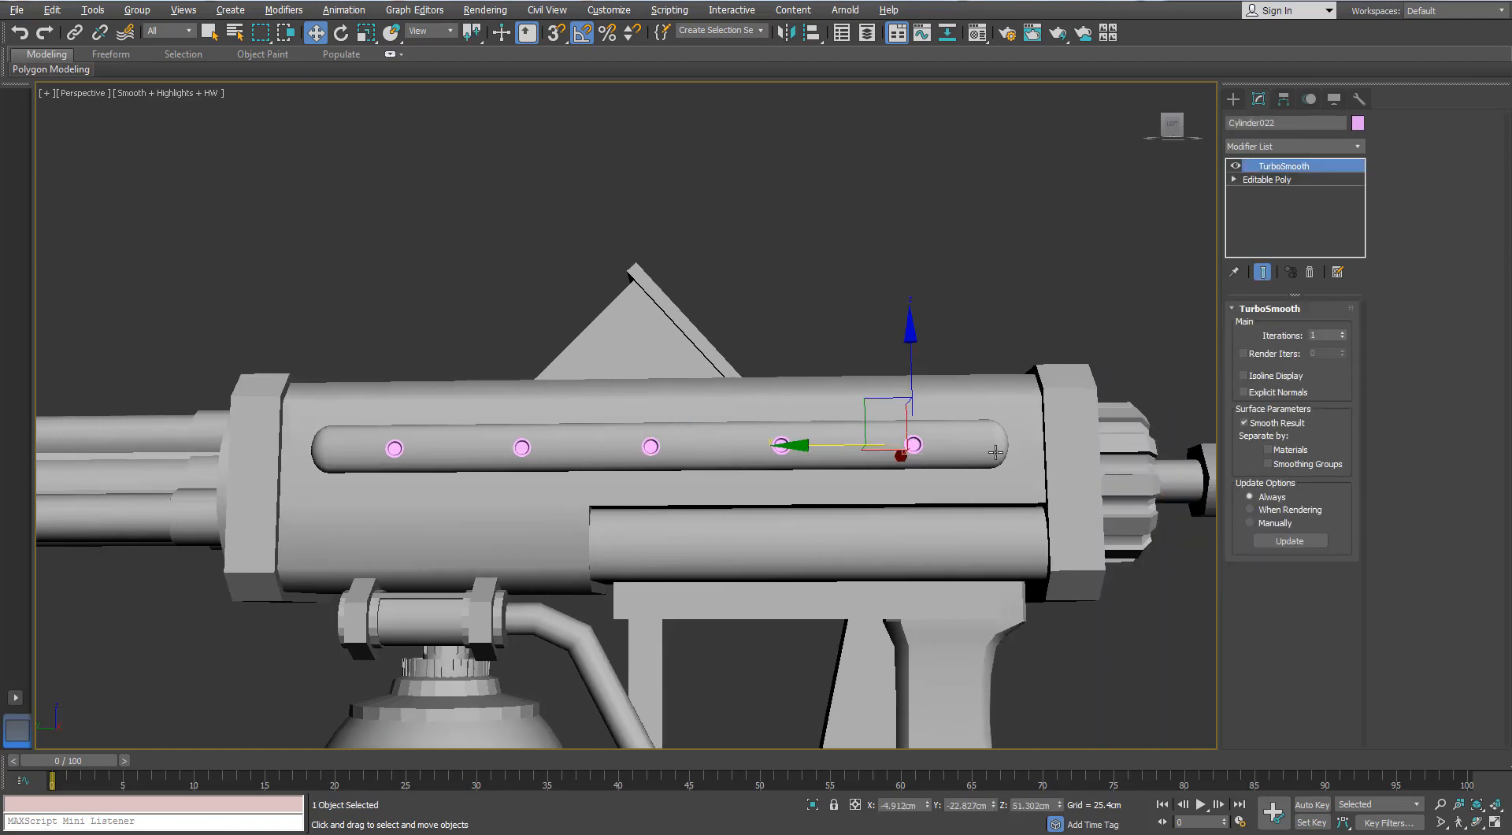
scroll(977, 444, "up", 3)
left_click(1263, 181)
left_click(1251, 330)
key("ctrl+a")
scroll(886, 442, "up", 8)
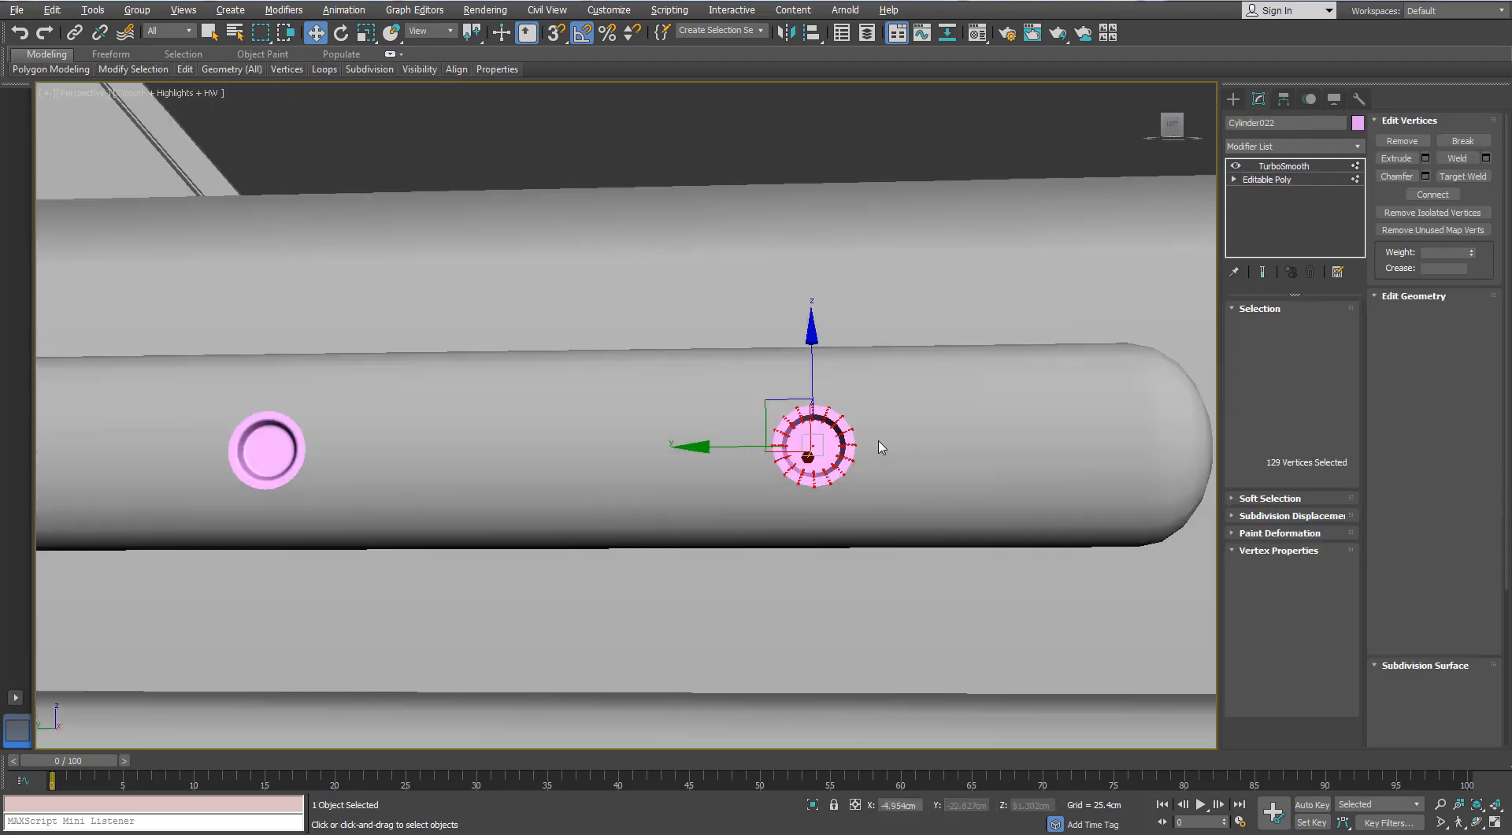
key("r")
scroll(773, 458, "down", 5)
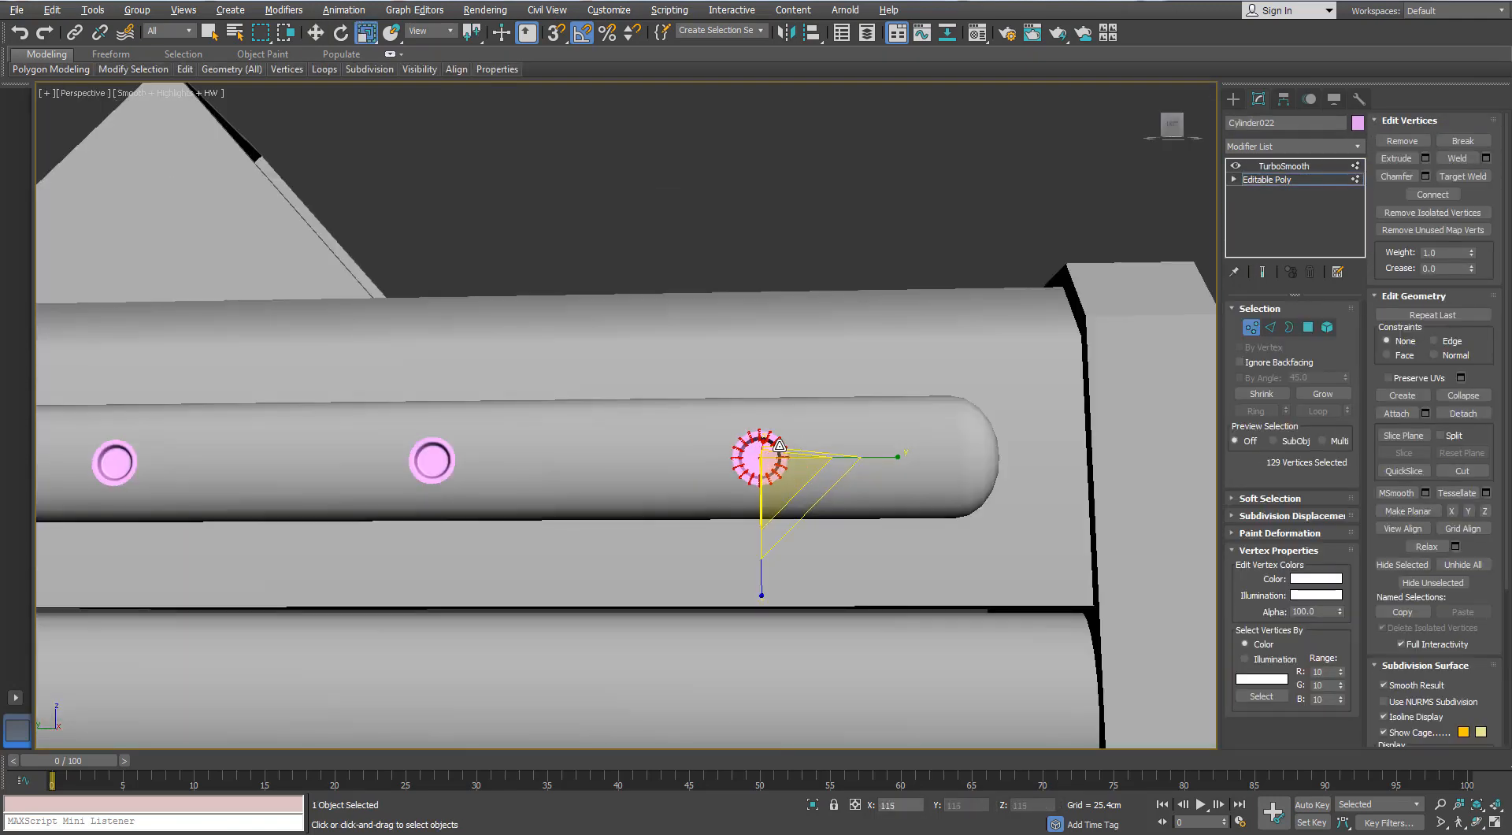
left_click(1251, 331)
left_click_drag(780, 467, 771, 455)
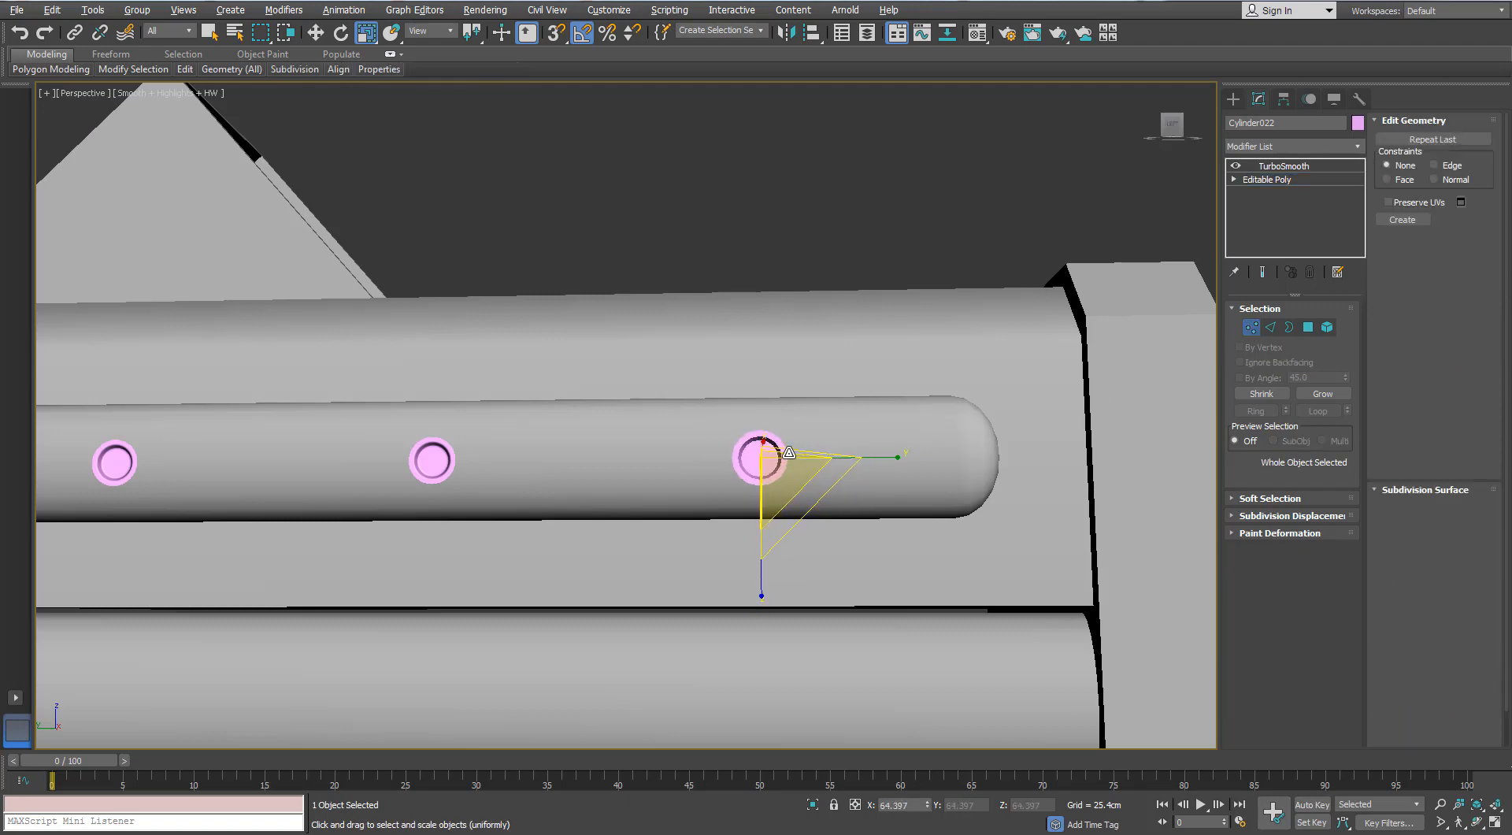
- Undo the ring's scaling, the group shift and the cloning, back to the single original ring
key("ctrl+z")
key("ctrl+z")
key("ctrl+z")
key("ctrl+z")
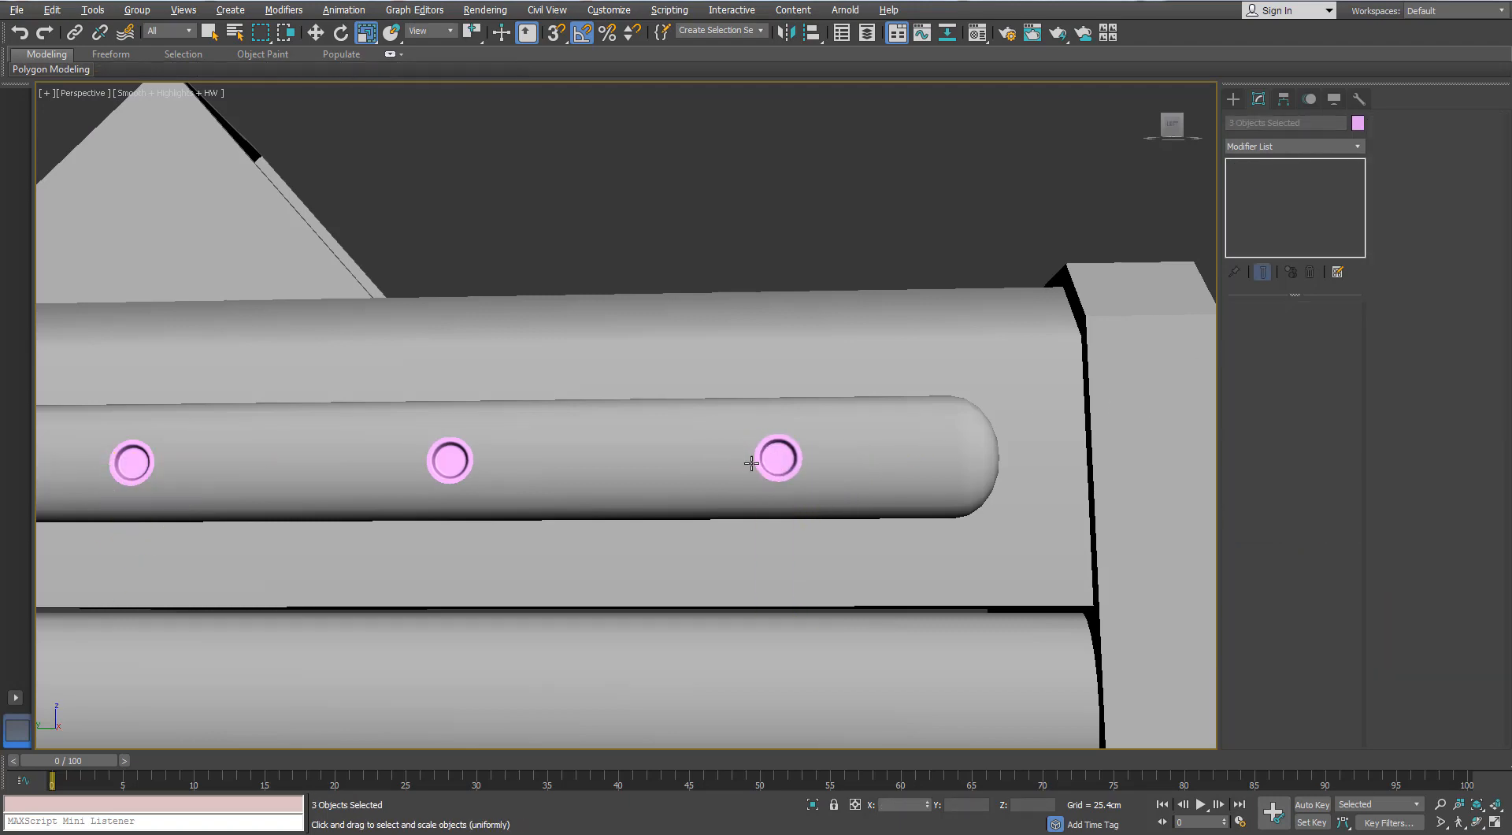
scroll(748, 463, "down", 4)
key("ctrl+z")
key("ctrl+z")
- Try two different spacings for cloning the ring along the rail as three instances, undoing each attempt
scroll(678, 445, "up", 2)
key("w")
middle_click_drag(730, 463, 817, 499)
scroll(760, 480, "down", 2)
left_click_drag(735, 494, 725, 495, "shift")
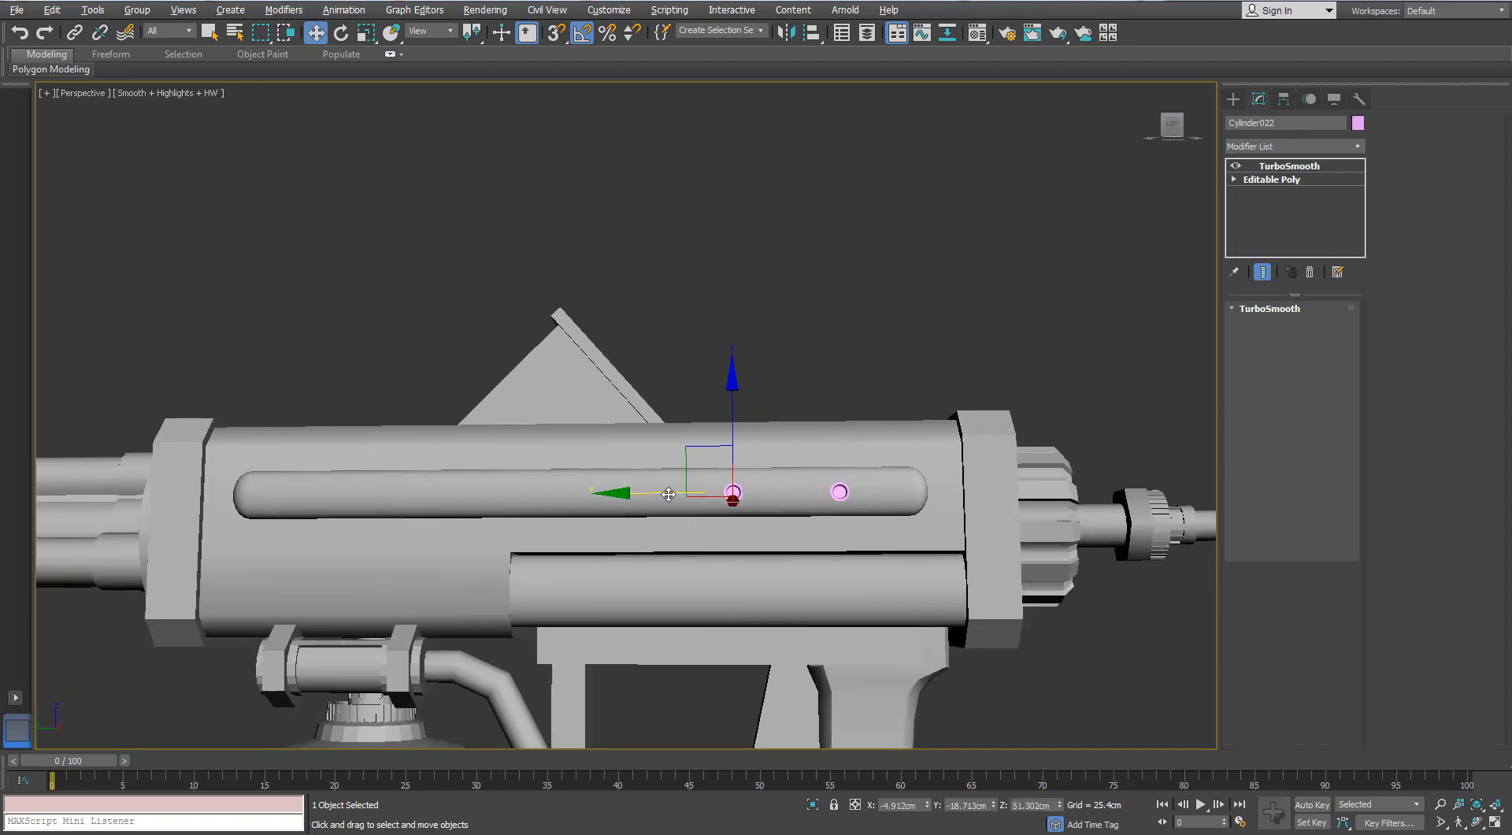
left_click_drag(668, 494, 668, 494, "shift")
double_click(796, 422)
left_click(758, 489)
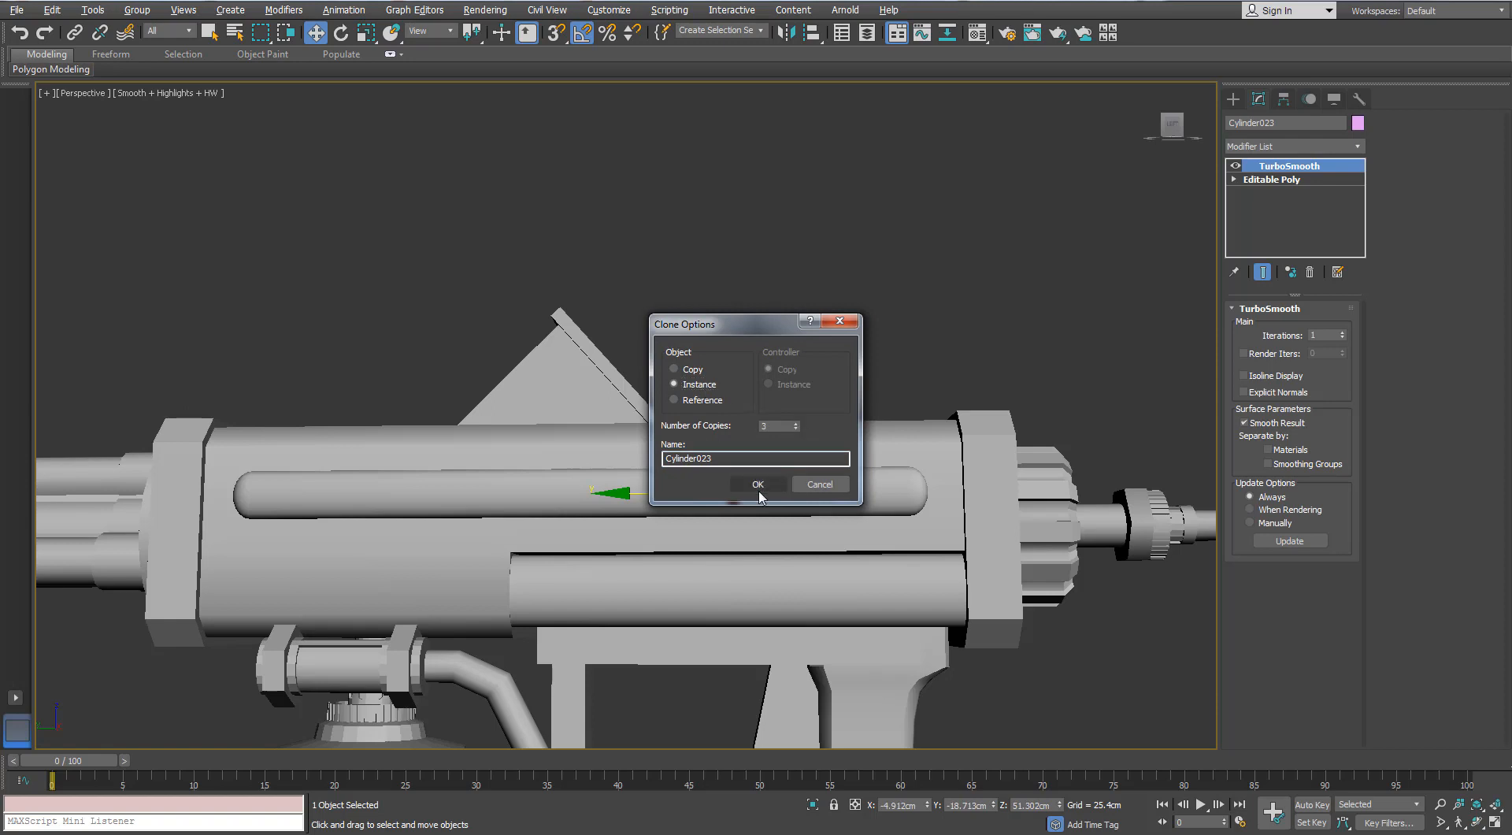
key("ctrl+z")
left_click_drag(759, 495, 627, 494, "shift")
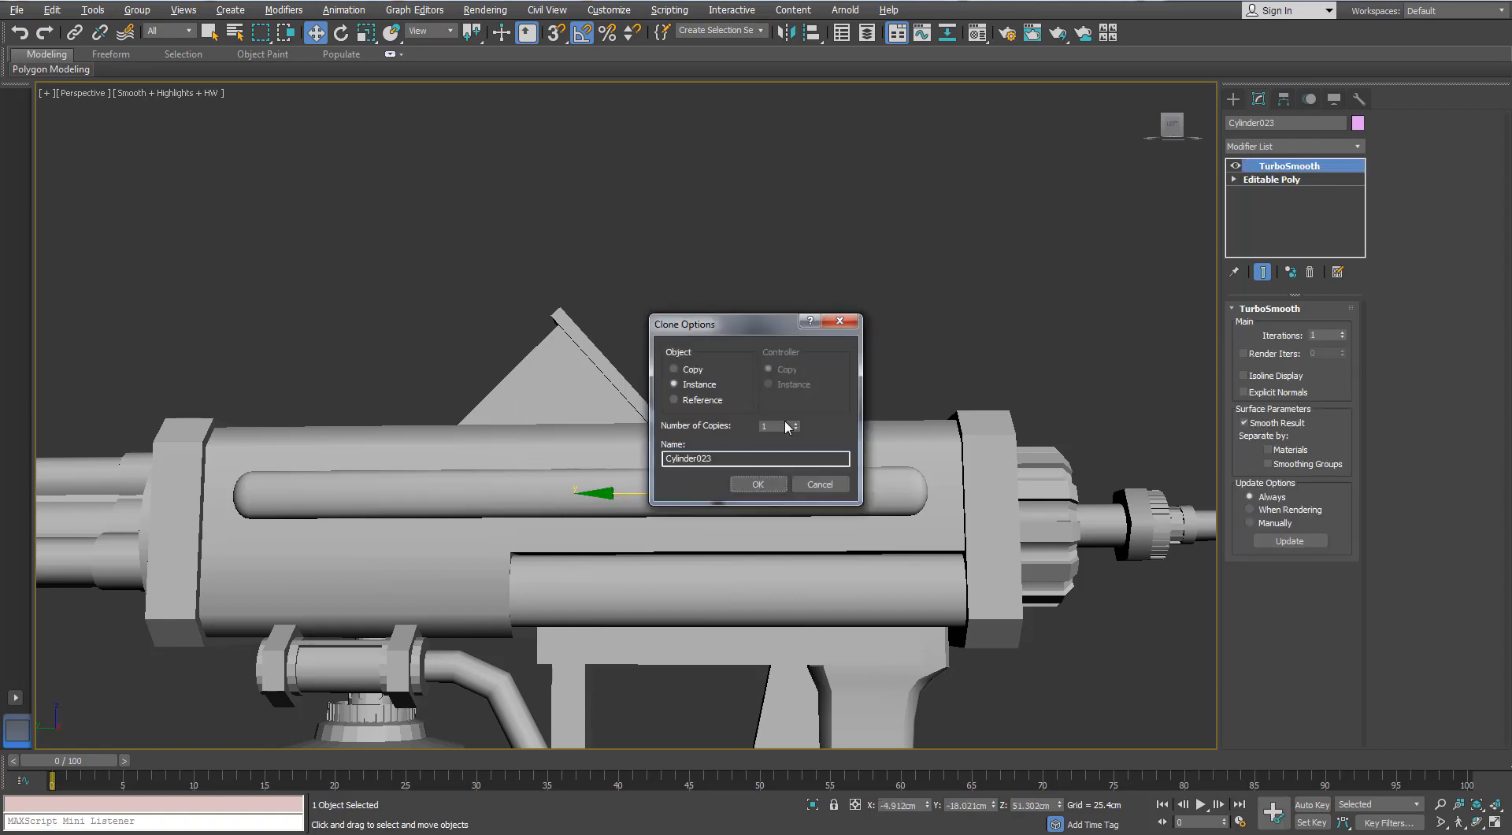
left_click(757, 483)
key("ctrl+z")
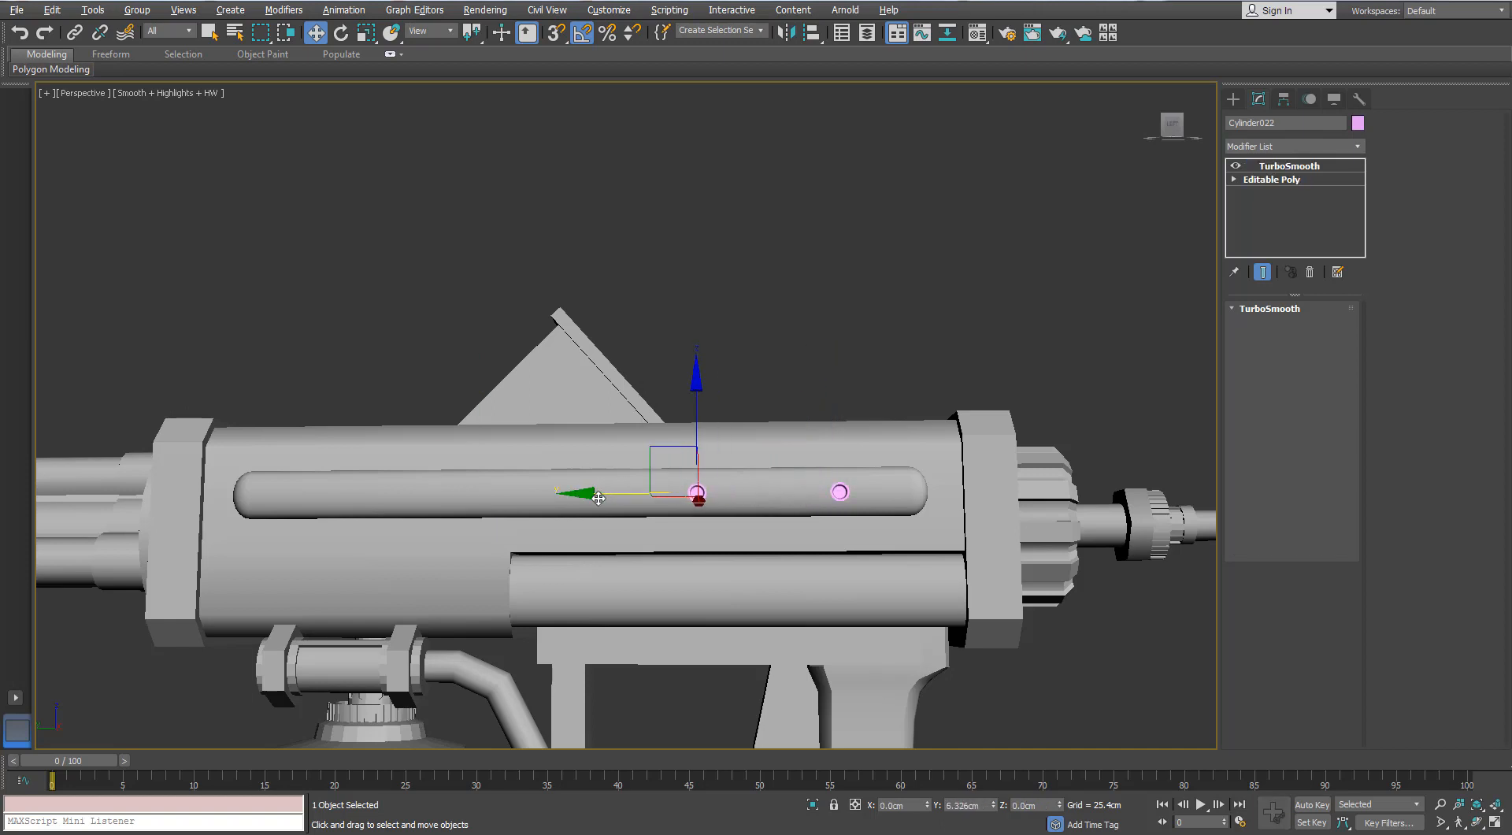
- Clone the ring along the rail as three evenly spaced instances, and select all four rings with edged faces shown
left_click_drag(603, 498, 602, 498, "shift")
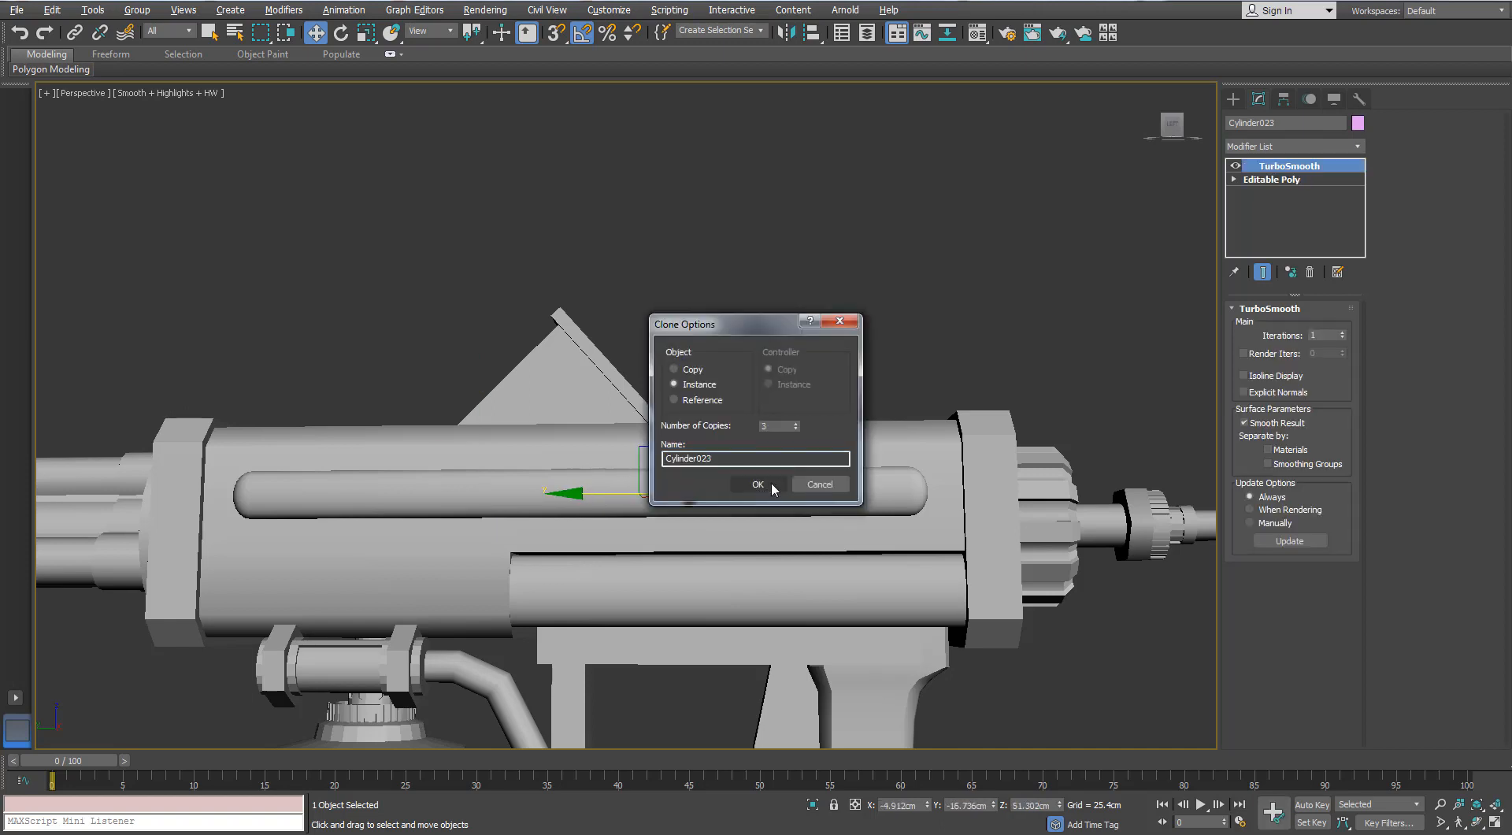
left_click(772, 483)
left_click(535, 493, "ctrl")
left_click(686, 492, "ctrl")
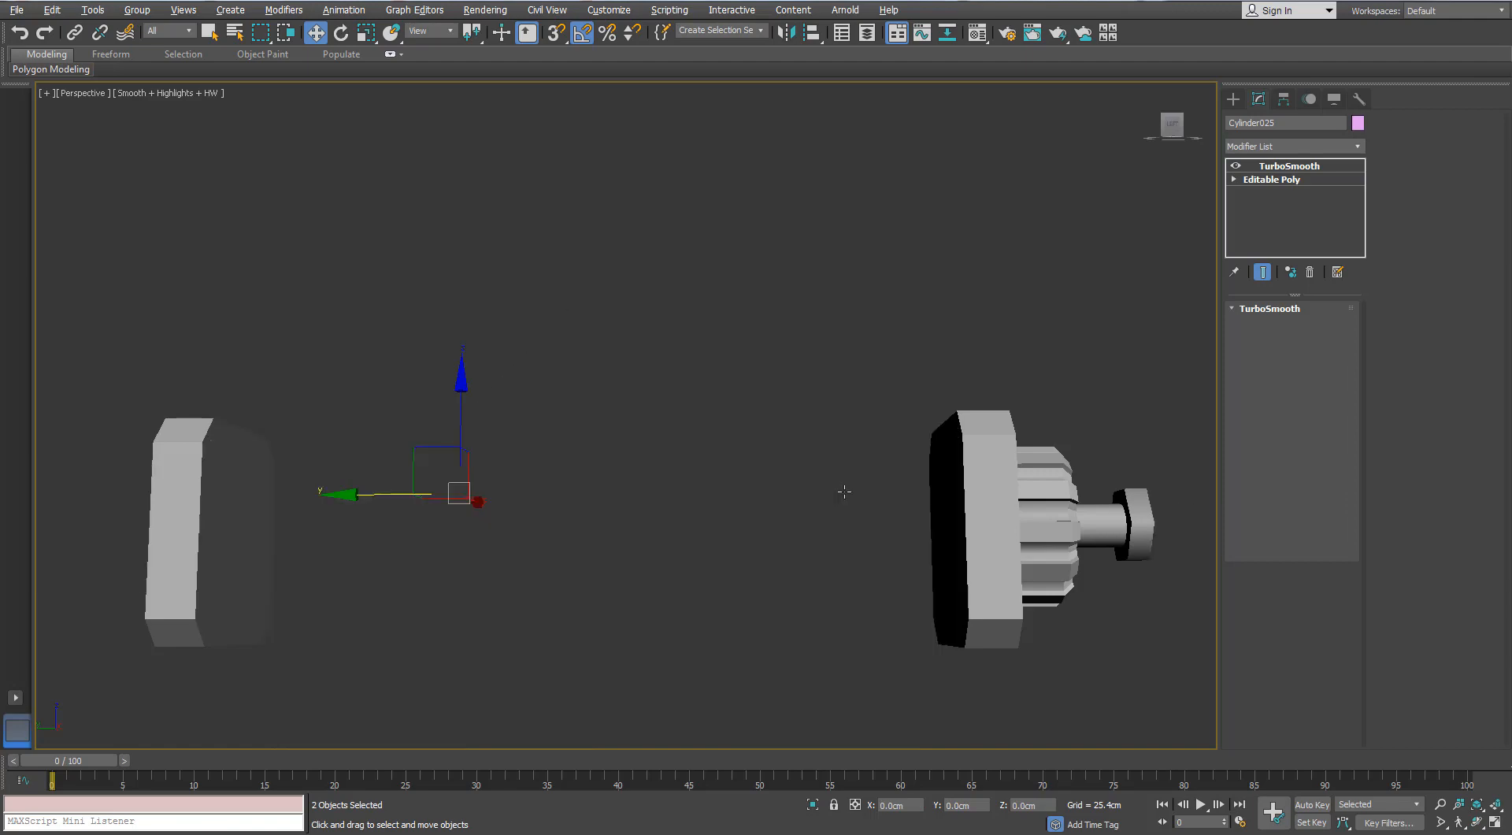
left_click(840, 492, "ctrl")
key("F4")
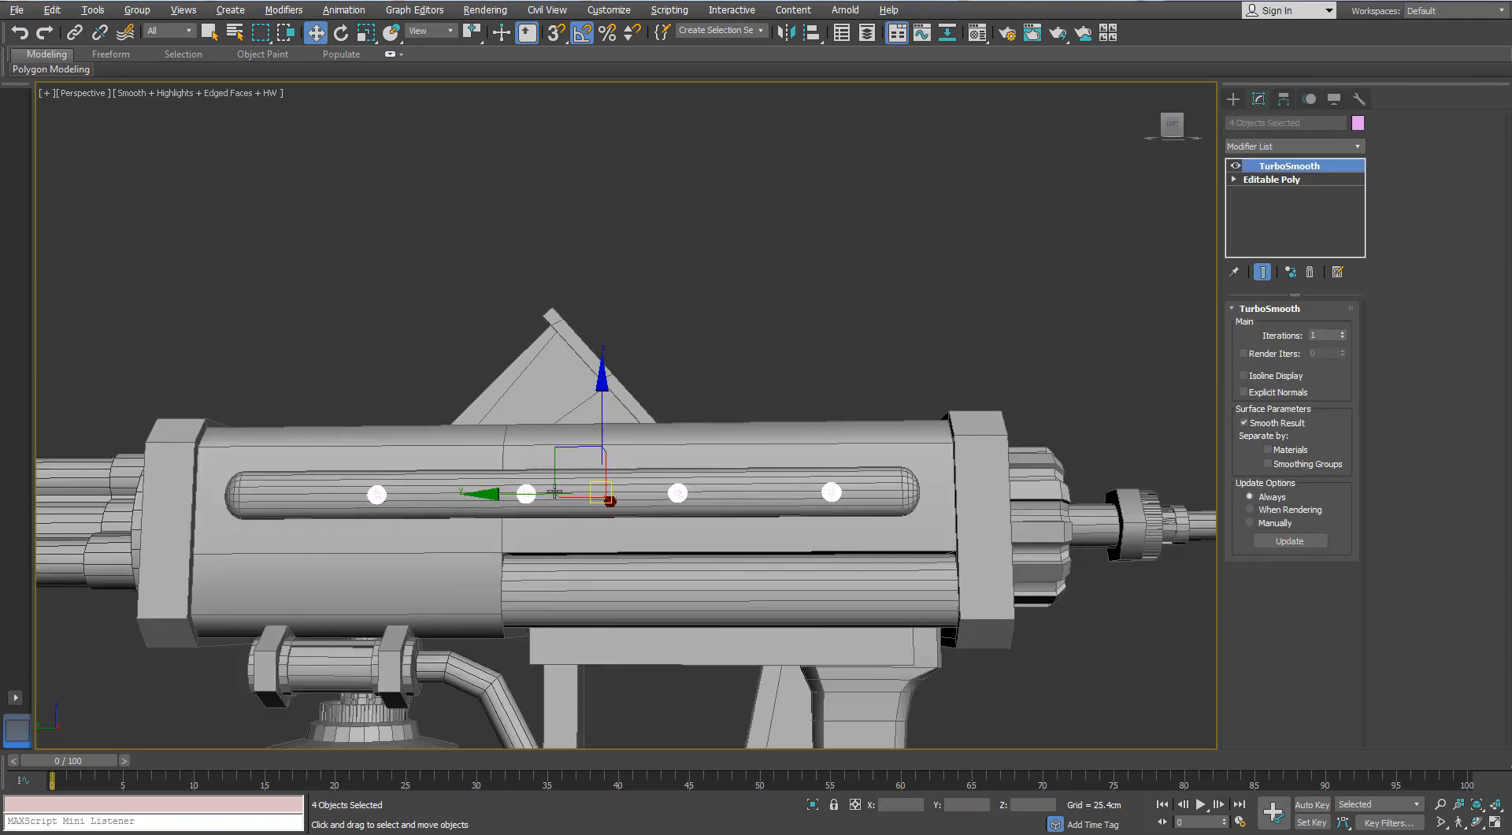
- Move the four rings together along the side rail by about 1.86 cm toward the barrels and deselect them
left_click_drag(509, 492, 490, 492)
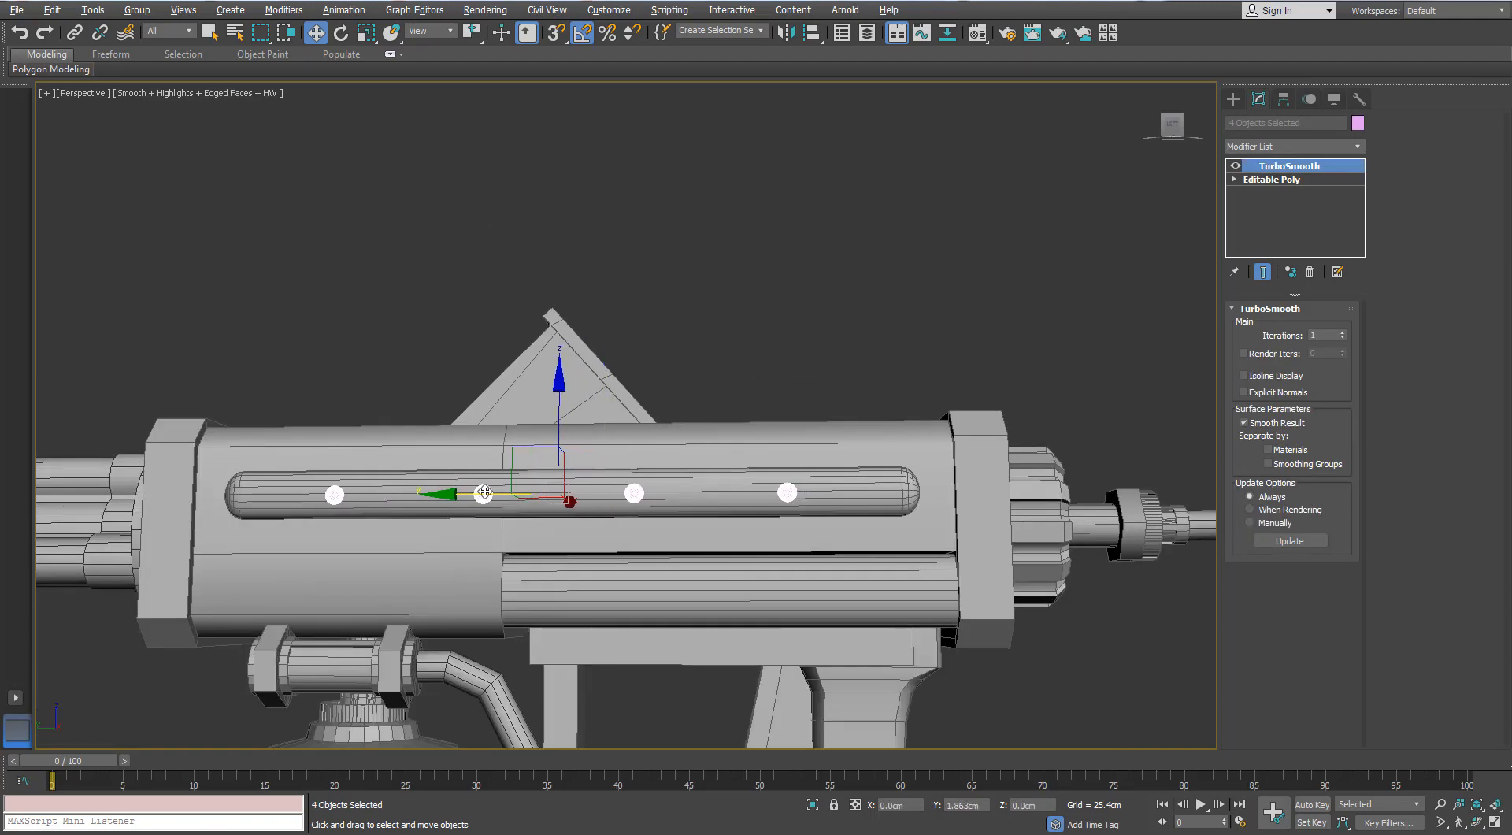
left_click(858, 356)
scroll(786, 504, "up", 3)
- Enlarge the instanced rings by scaling all Editable Poly vertices of the ring at the rail's rear end to about 131%
left_click(782, 493)
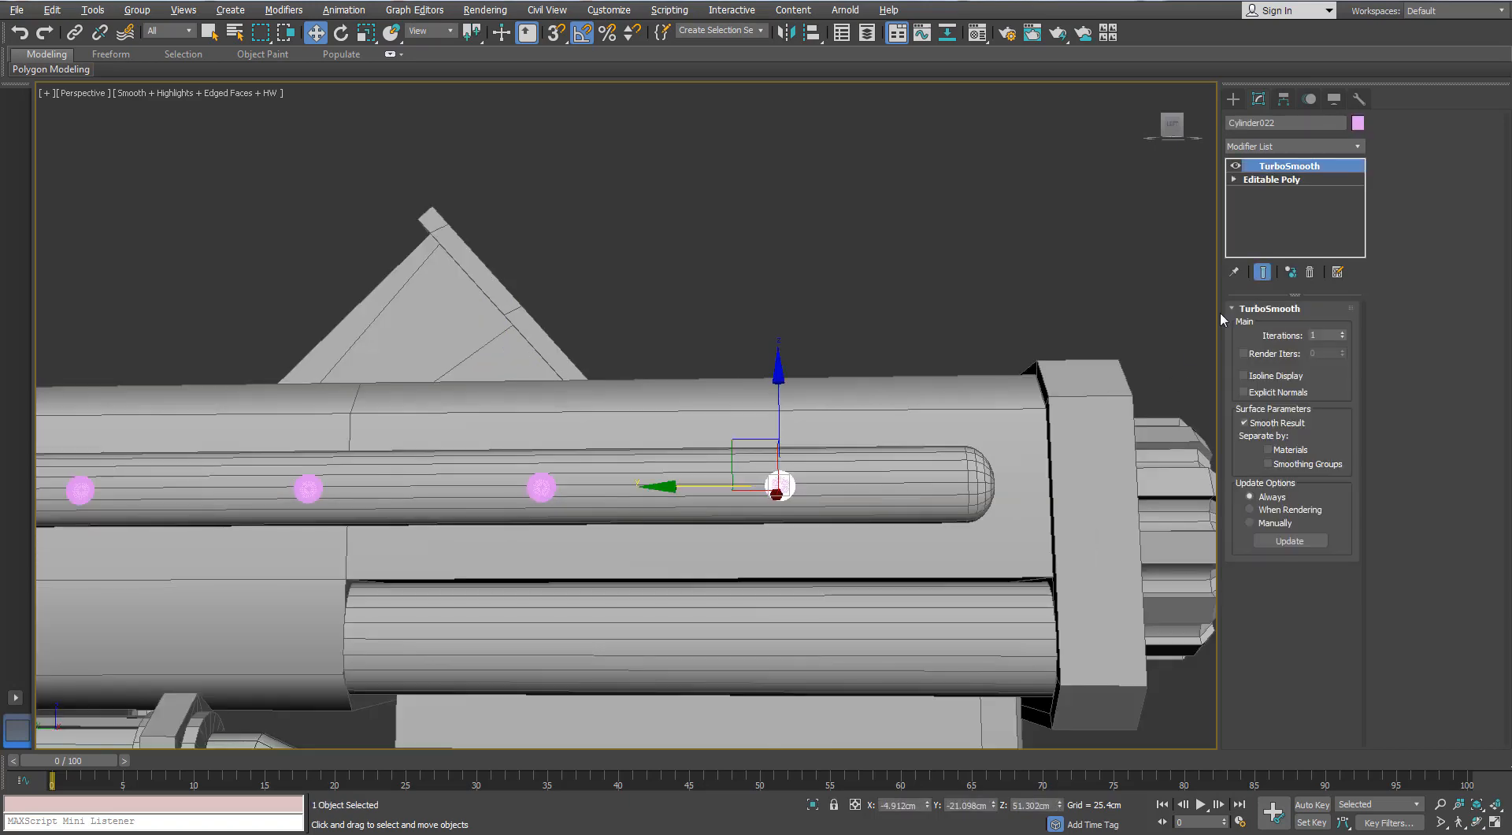
left_click(1252, 327)
left_click_drag(949, 386, 703, 537)
scroll(768, 493, "up", 3)
key("r")
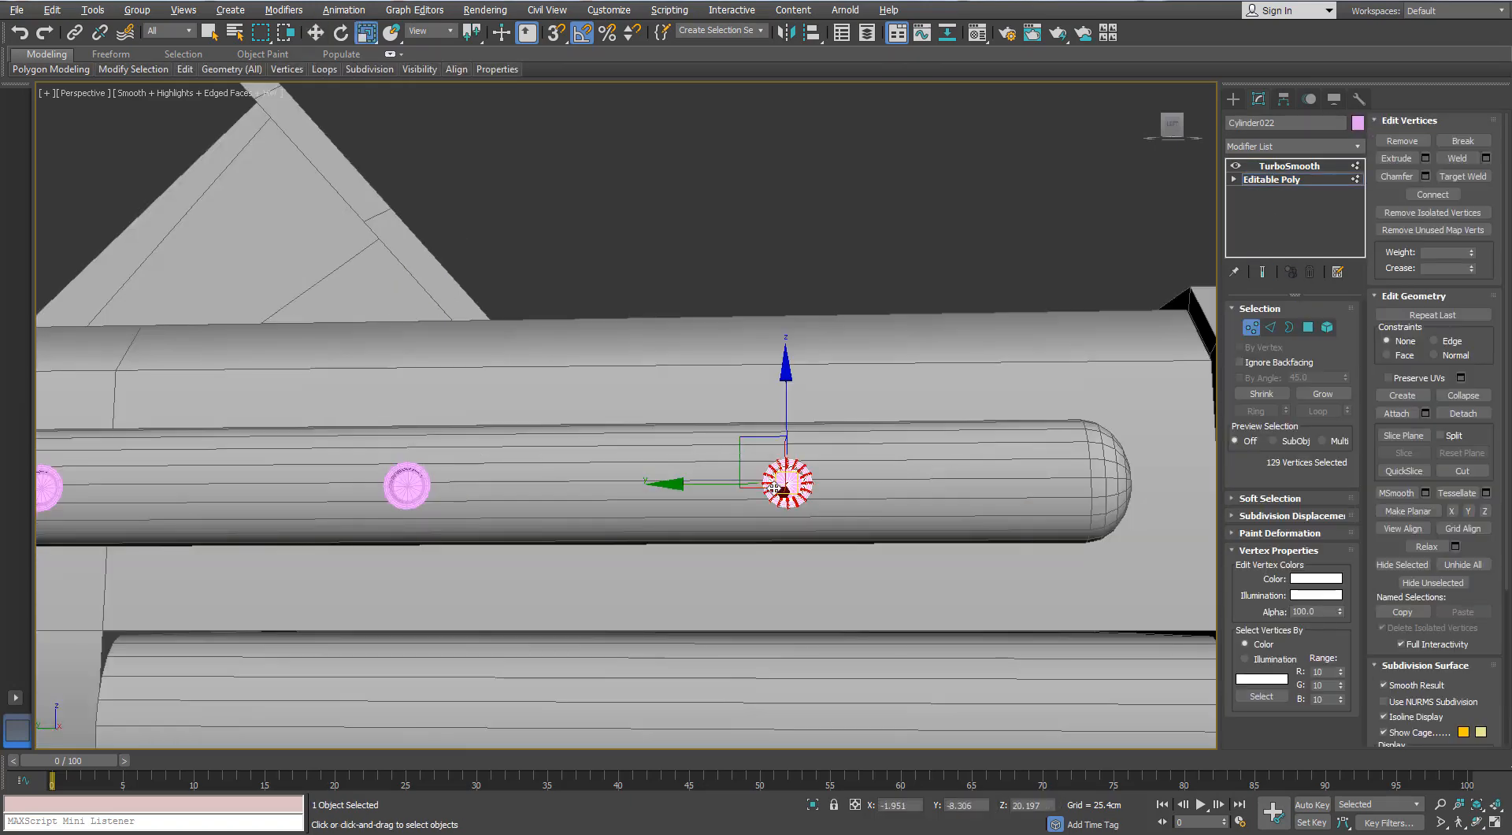
left_click_drag(802, 497, 808, 476)
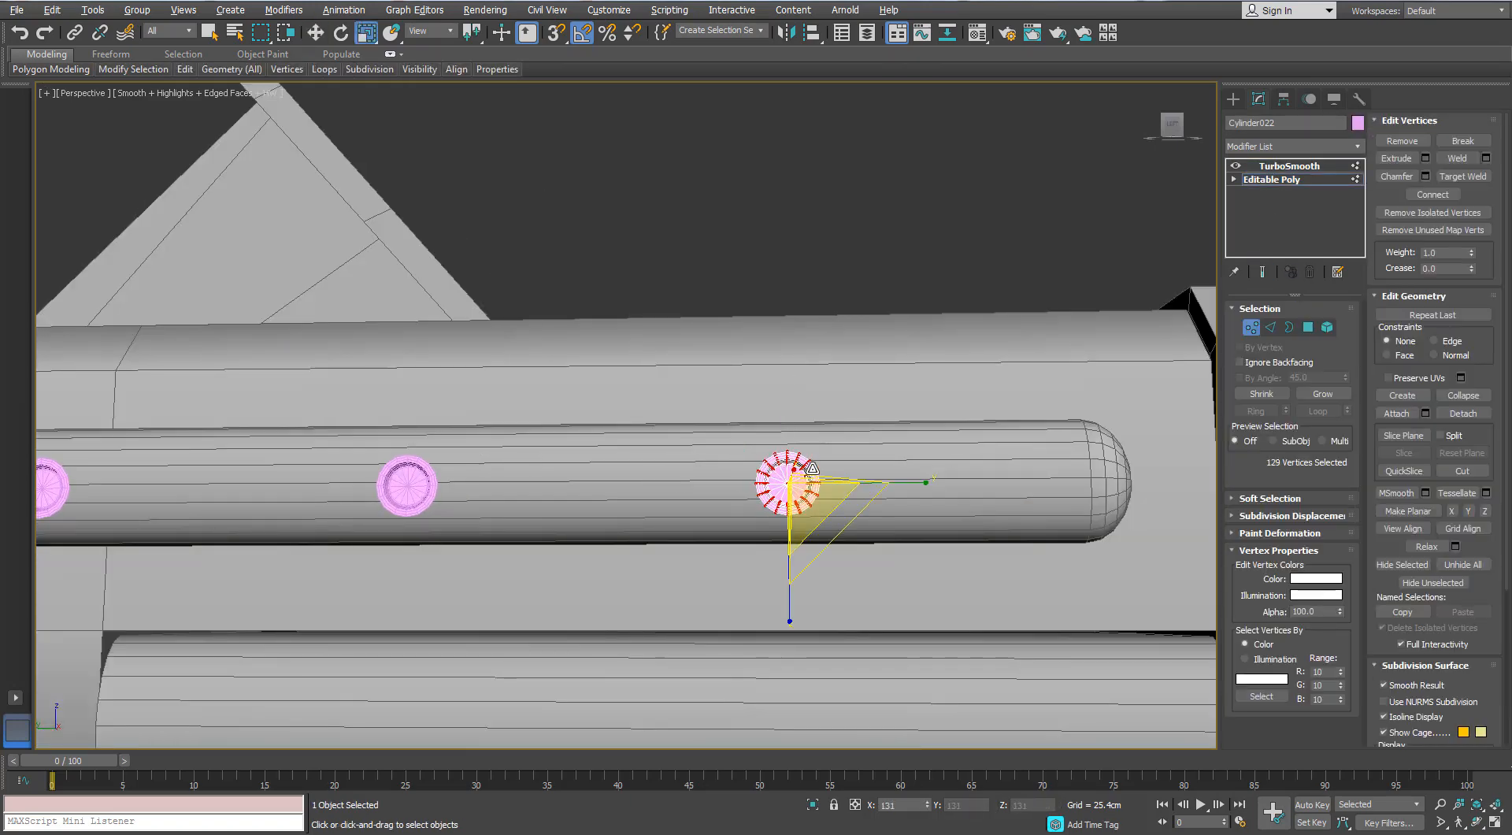
left_click(1252, 327)
- Select all four rings on the rail and set their object color to the dark grey custom color
scroll(1024, 354, "down", 3)
left_click(636, 435, "ctrl")
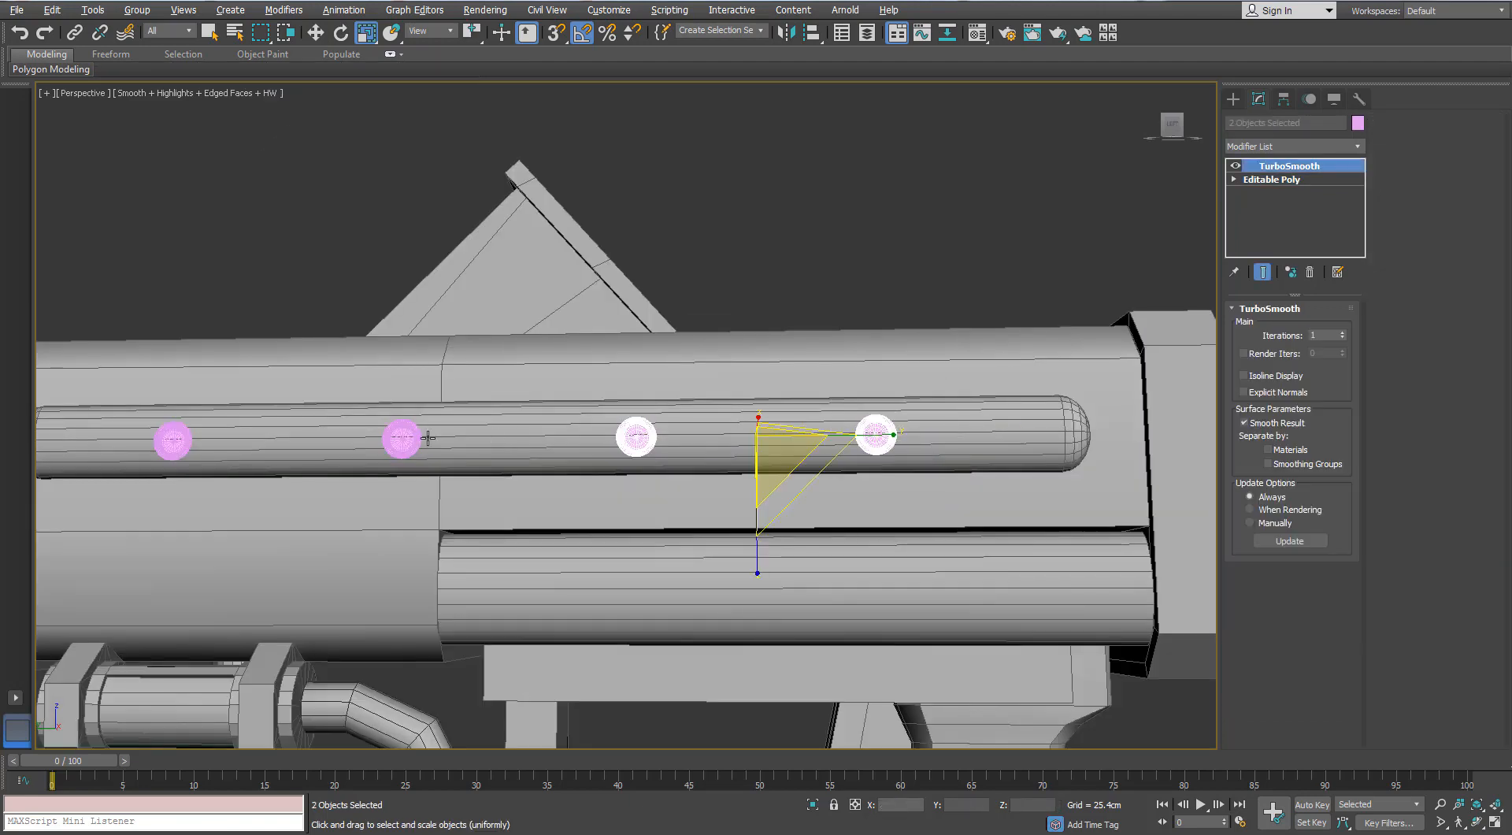
left_click(217, 440, "ctrl")
left_click(182, 436, "ctrl")
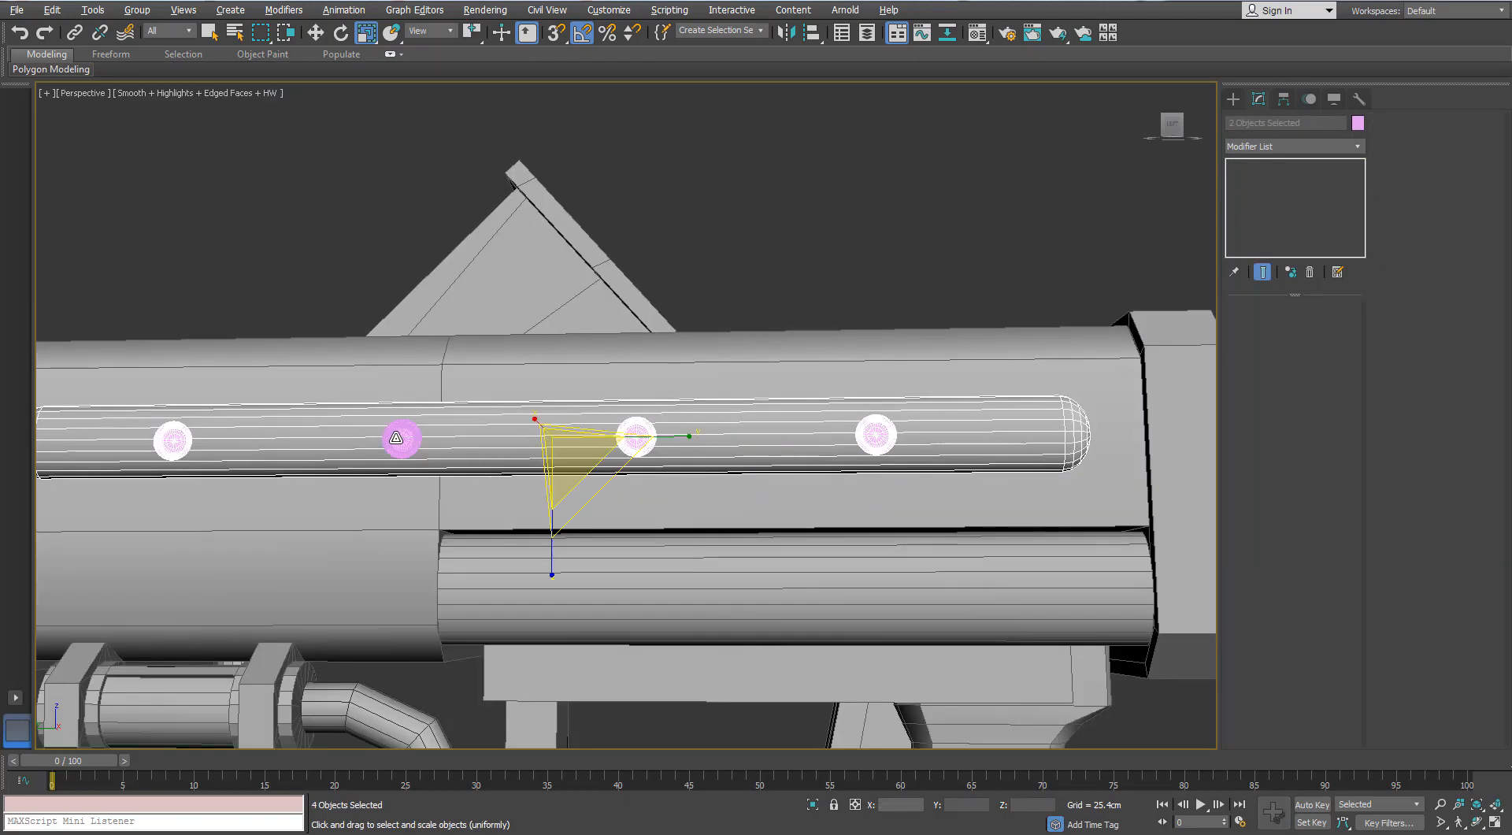
left_click(402, 438, "ctrl")
left_click_drag(785, 470, 784, 472, "alt")
key("alt+m")
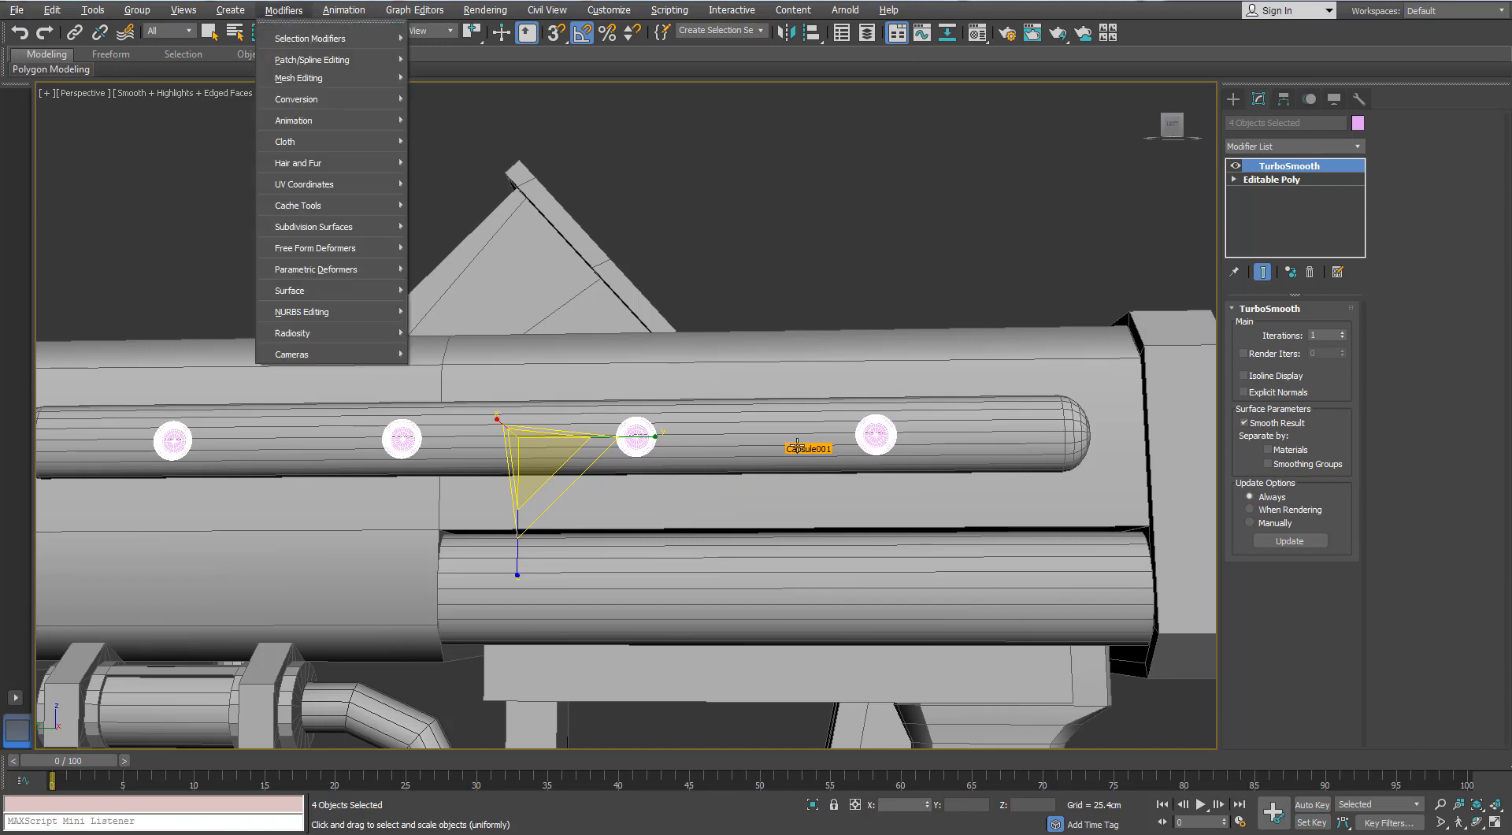
middle_click(782, 211)
key("m")
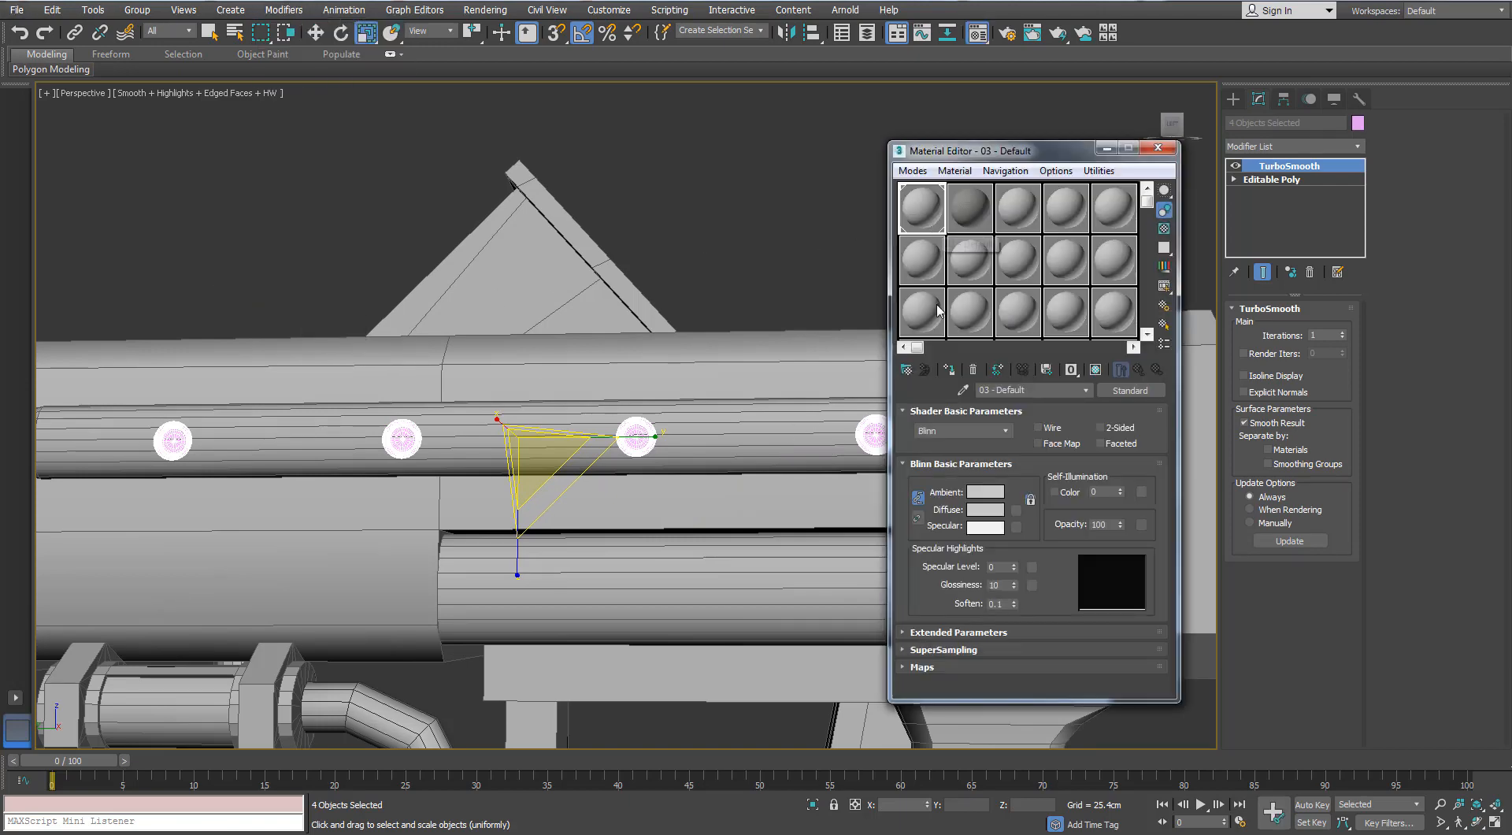
left_click(1356, 123)
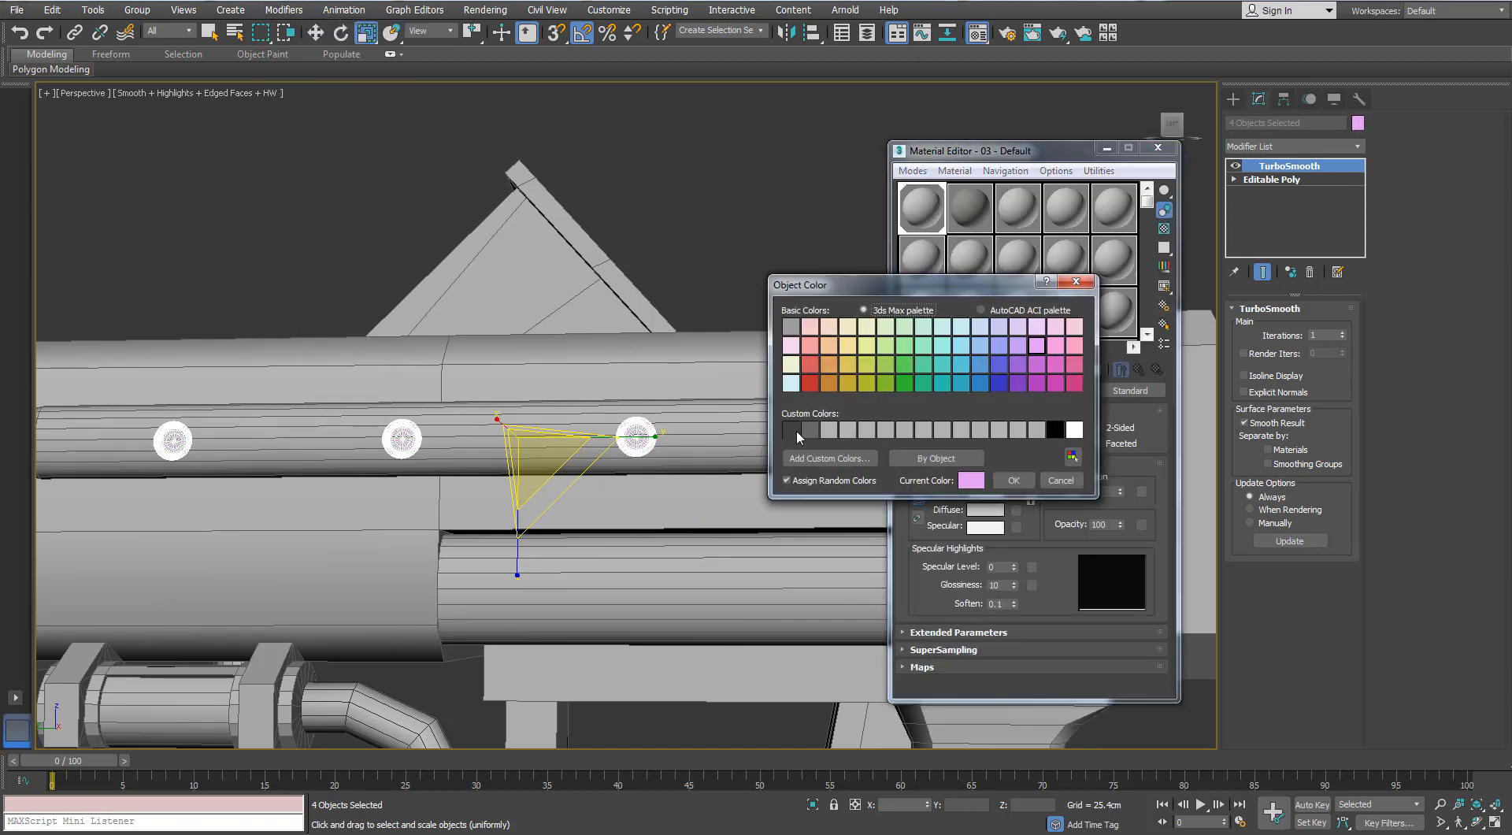
left_click(1013, 480)
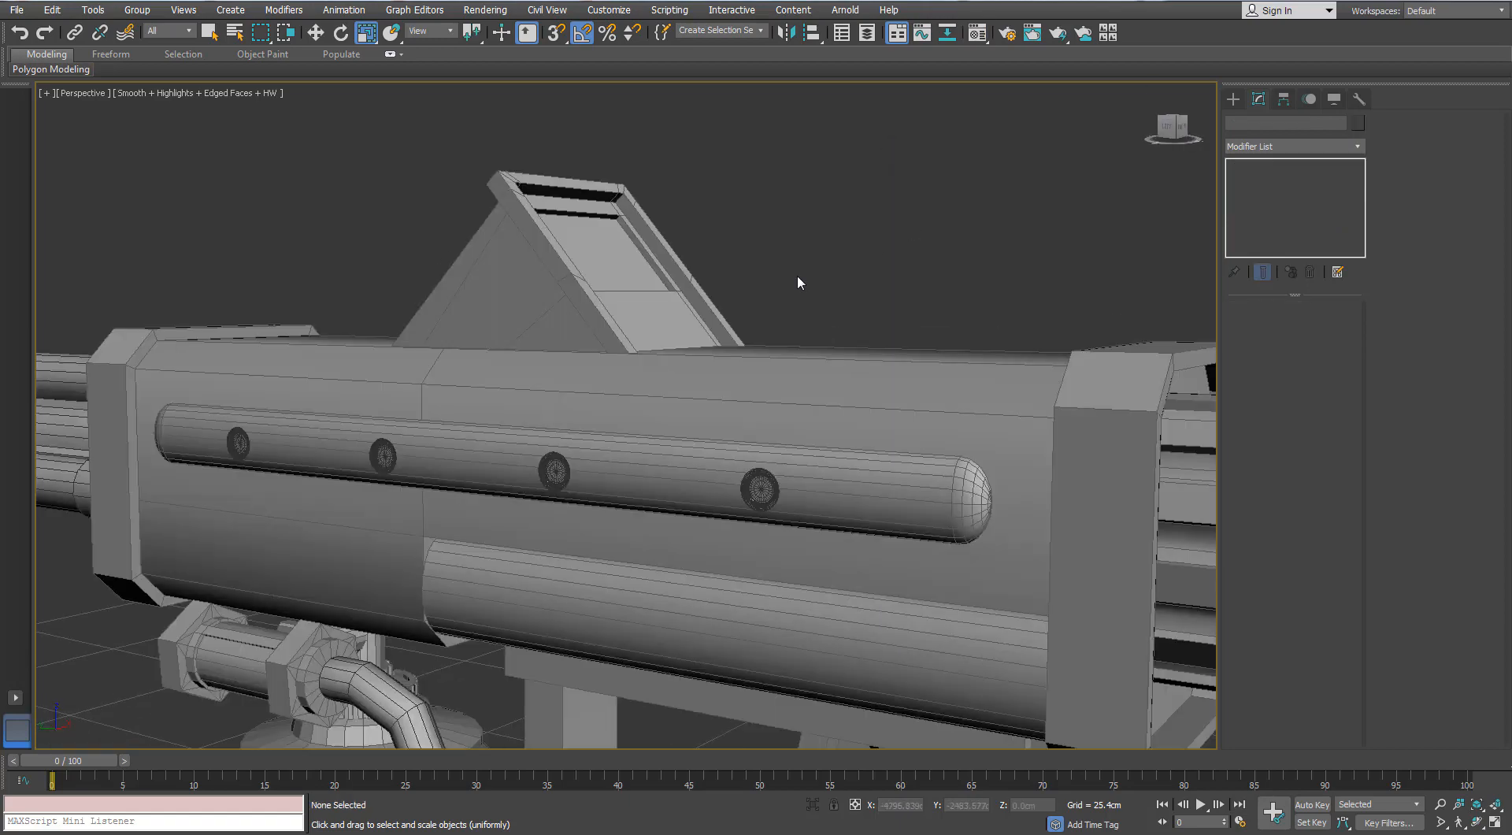
- Examine the recolored rings on the side rail and the rest of the gun from several angles and distances
scroll(759, 292, "down", 5)
middle_click_drag(759, 292, 820, 347, "alt")
scroll(832, 292, "up", 3)
scroll(645, 310, "down", 3)
left_click(754, 353)
scroll(981, 361, "down", 3)
key("w")
left_click_drag(982, 361, 261, 378)
left_click(819, 483)
scroll(875, 392, "up", 3)
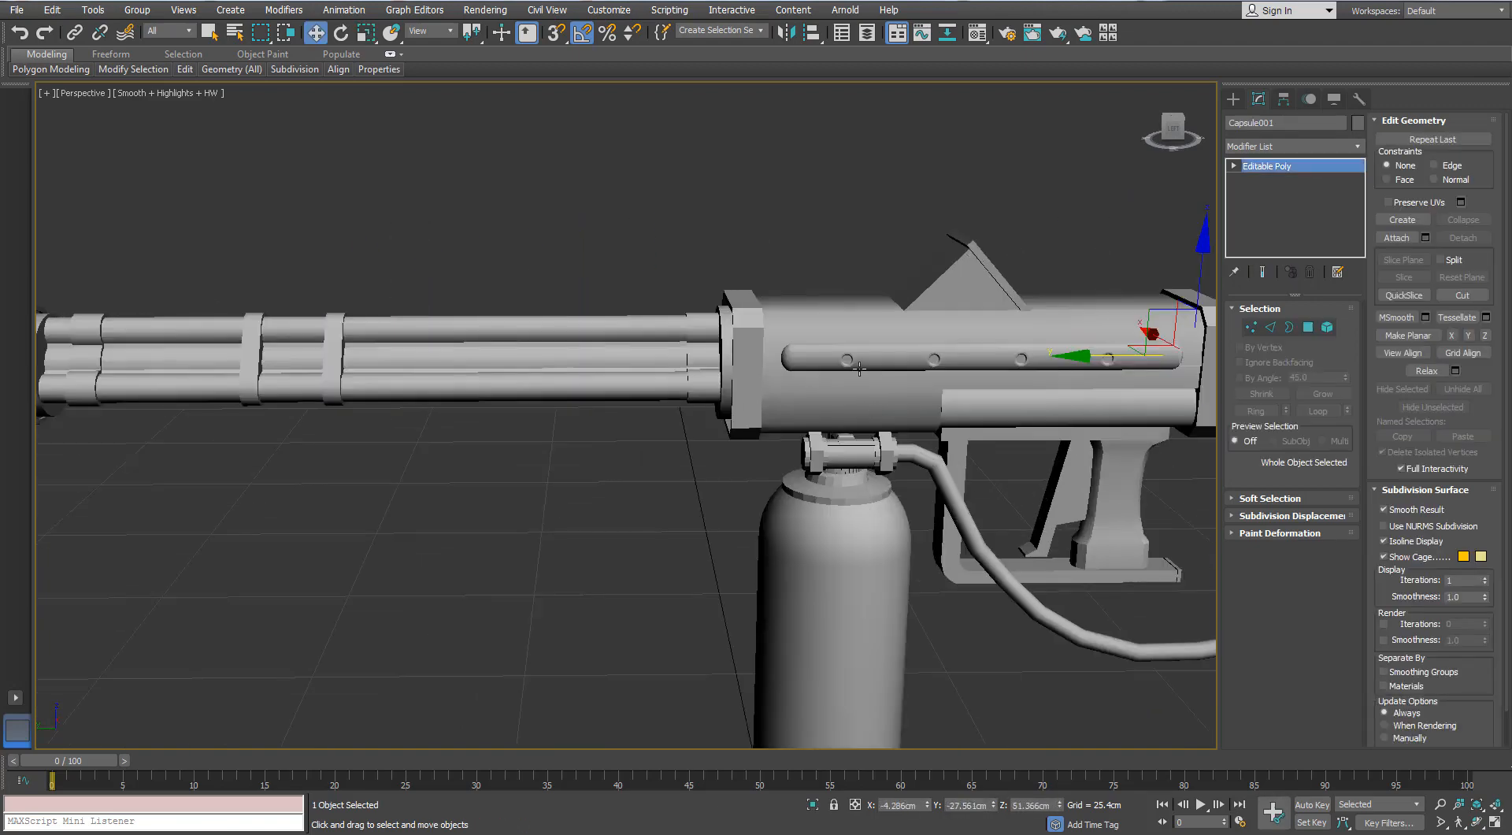
- Clone the rail's front ring as one instance onto the muzzle housing at the far end of the barrels
key("F4")
left_click(847, 360)
scroll(847, 360, "down", 4)
left_click_drag(819, 361, 364, 361)
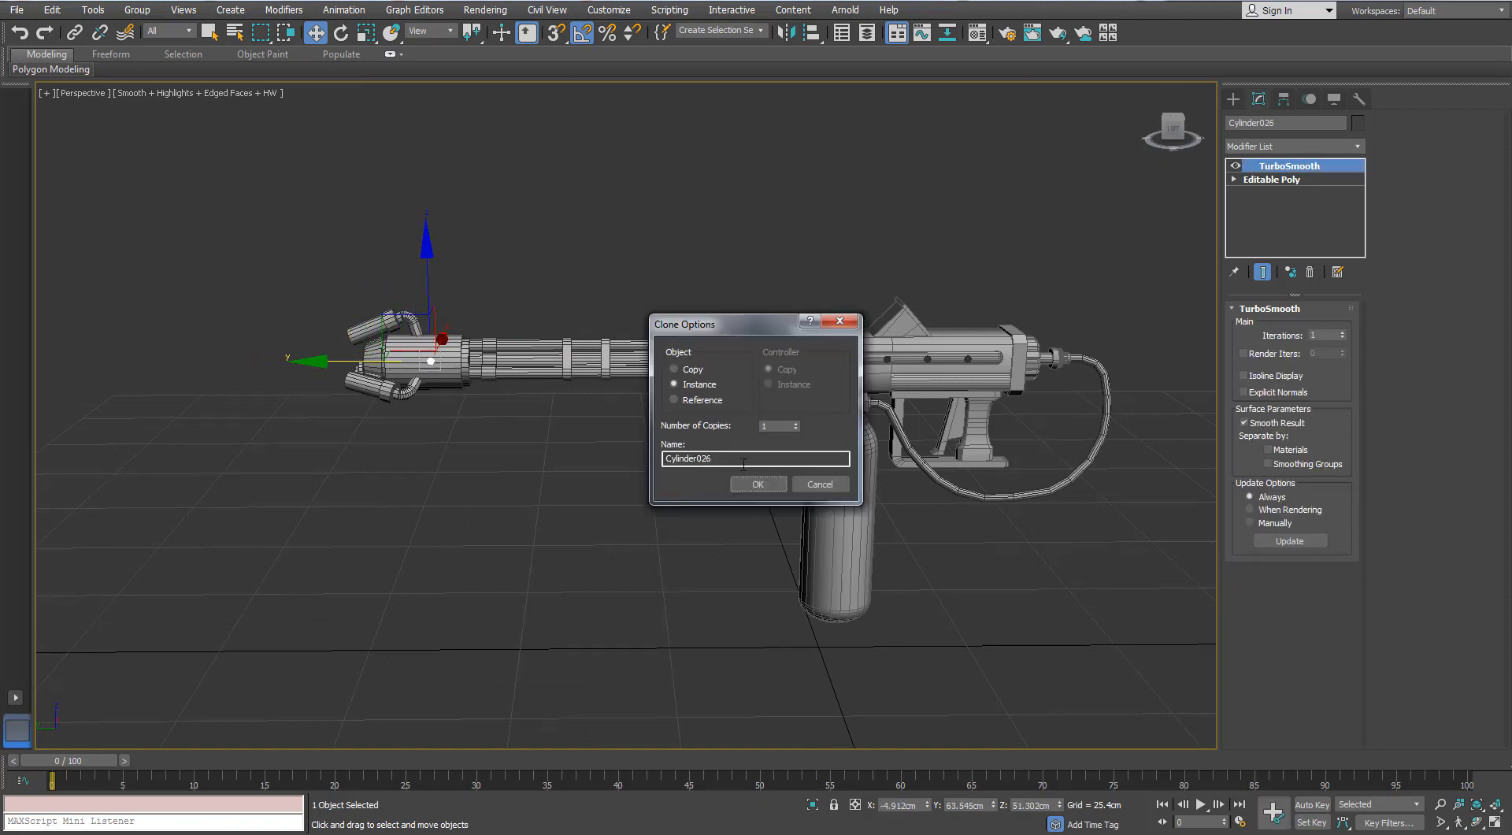
left_click(677, 384)
left_click(756, 483)
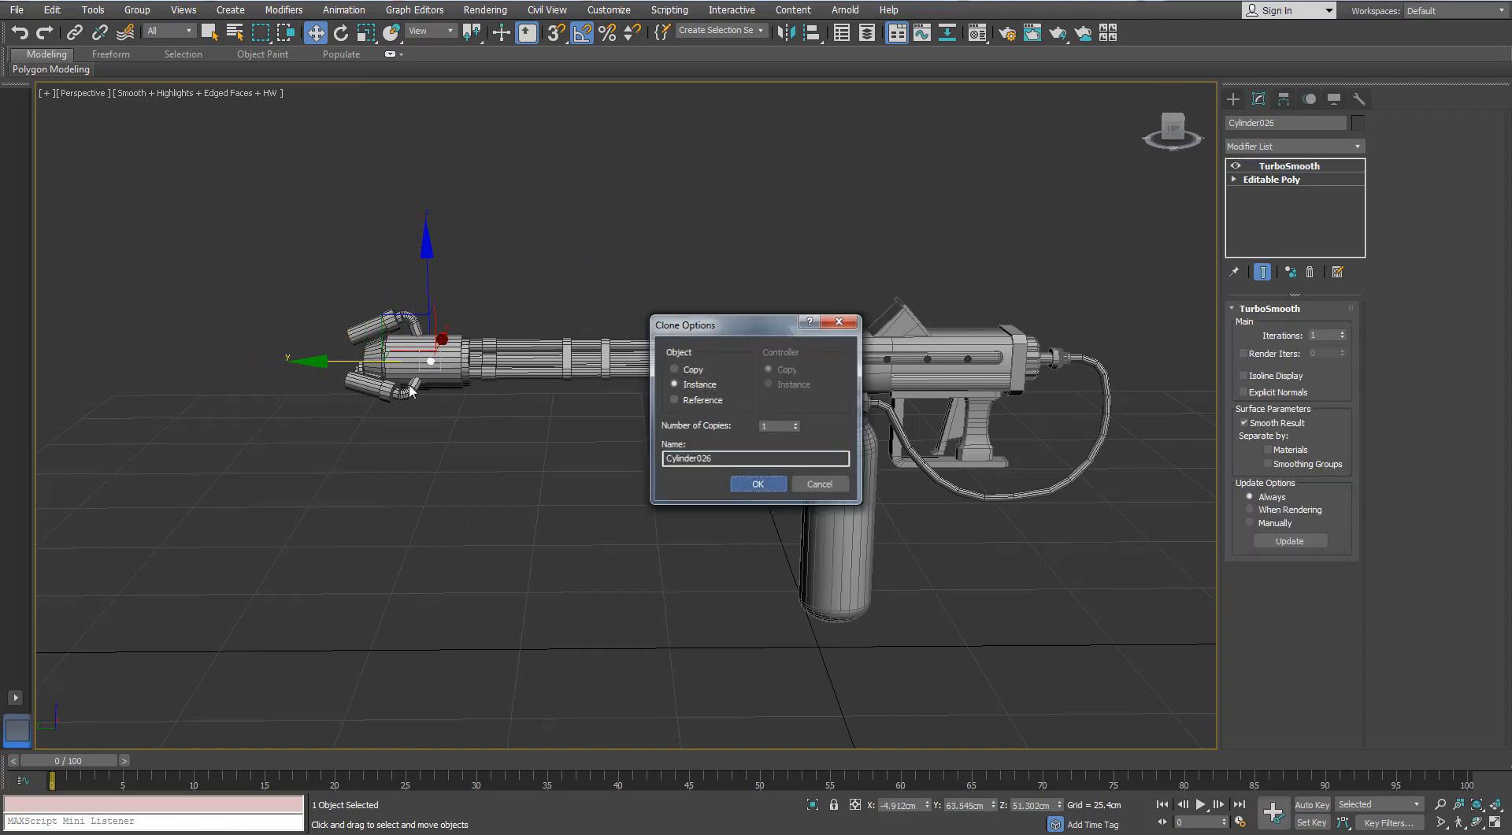
- Scale the cloned ring on the muzzle housing uniformly to about 136%
scroll(527, 413, "up", 2)
key("z")
scroll(481, 377, "down", 8)
middle_click_drag(498, 376, 454, 371, "alt")
key("r")
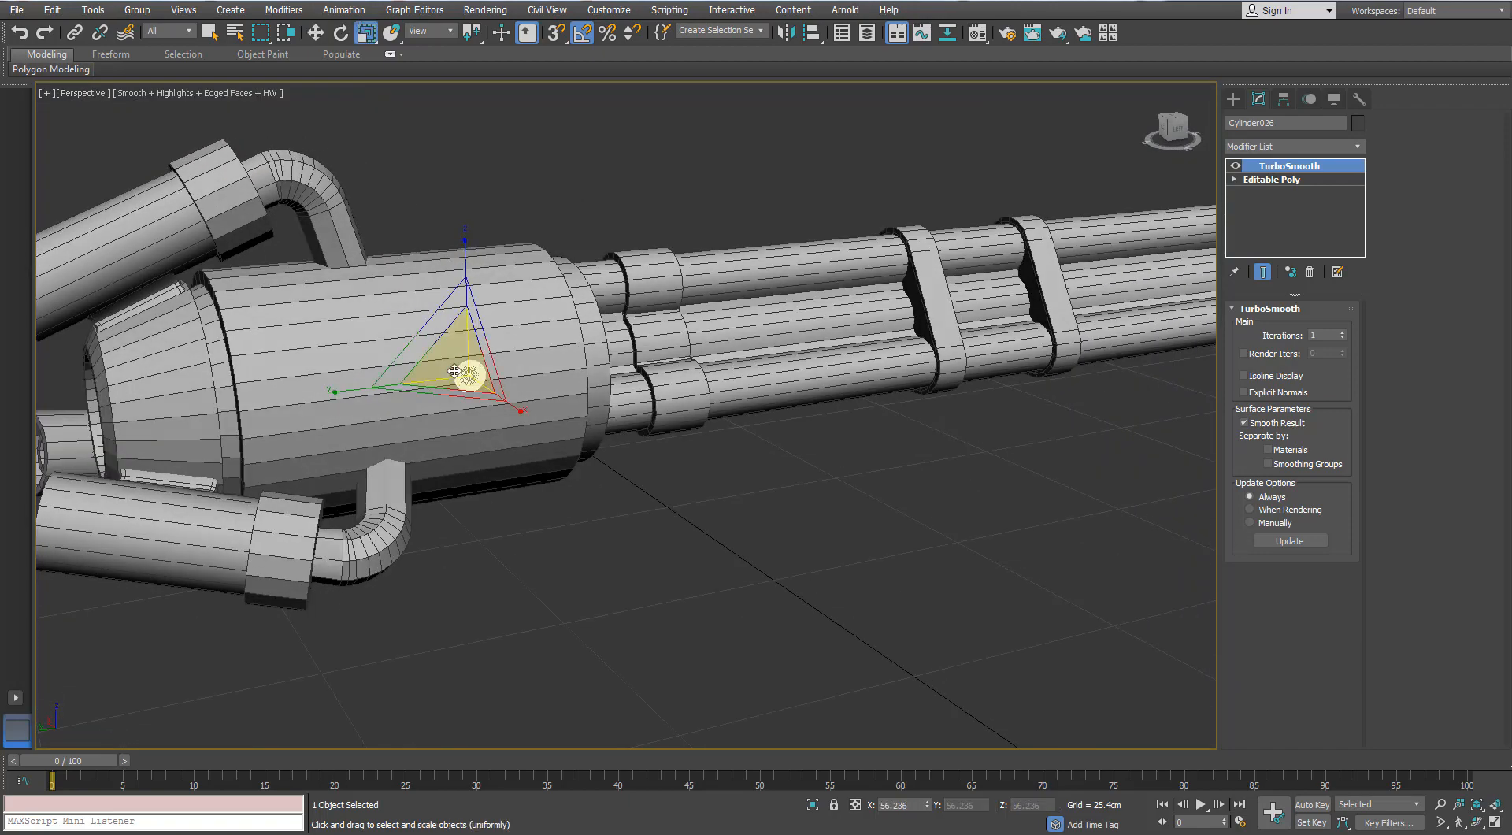
left_click_drag(465, 289, 457, 344)
middle_click_drag(456, 344, 381, 377, "alt")
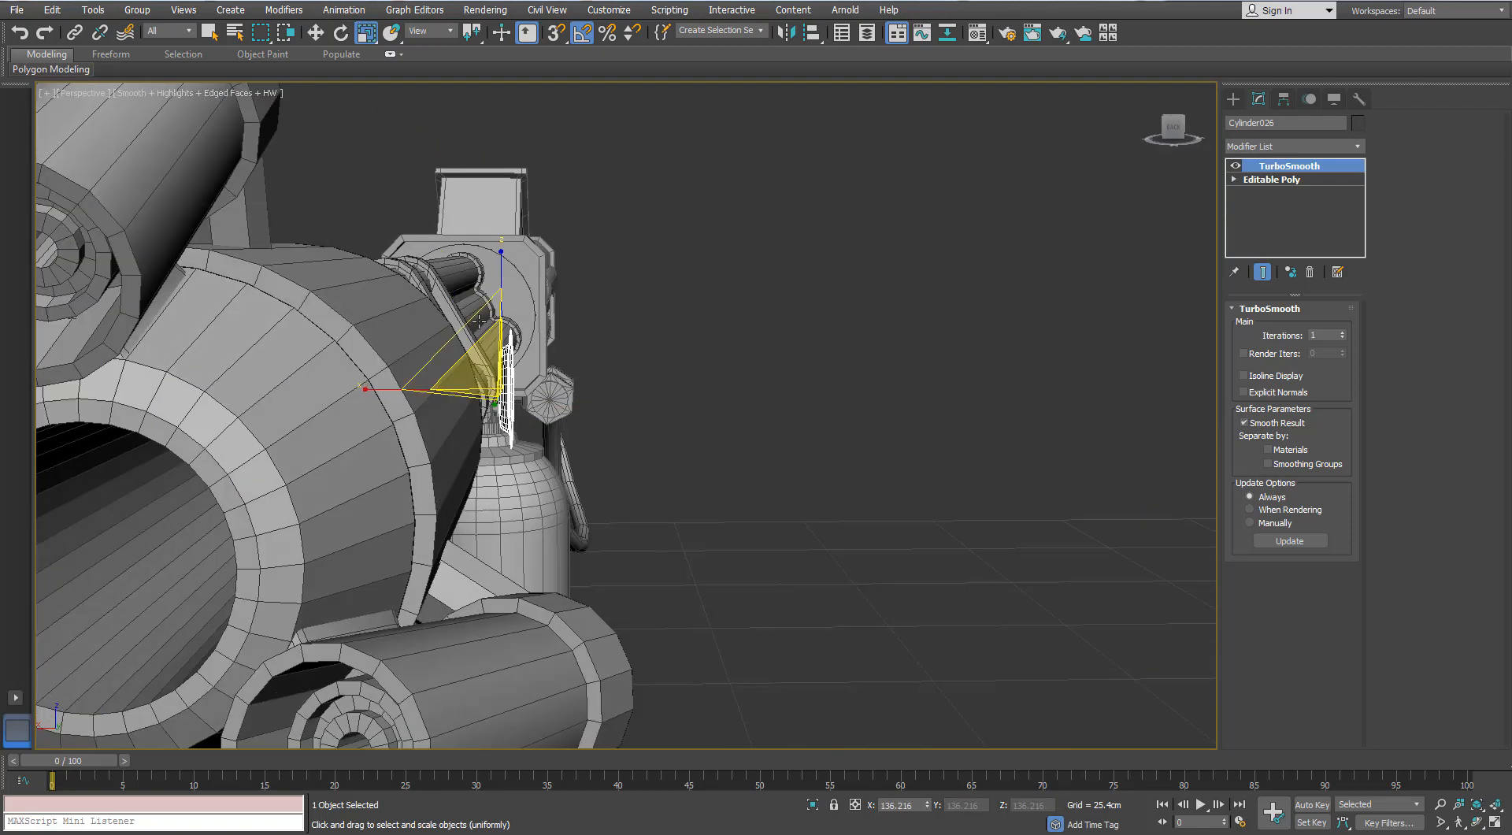
- Tilt the enlarged ring to follow the housing's curved side and move it against the surface
key("w")
key("e")
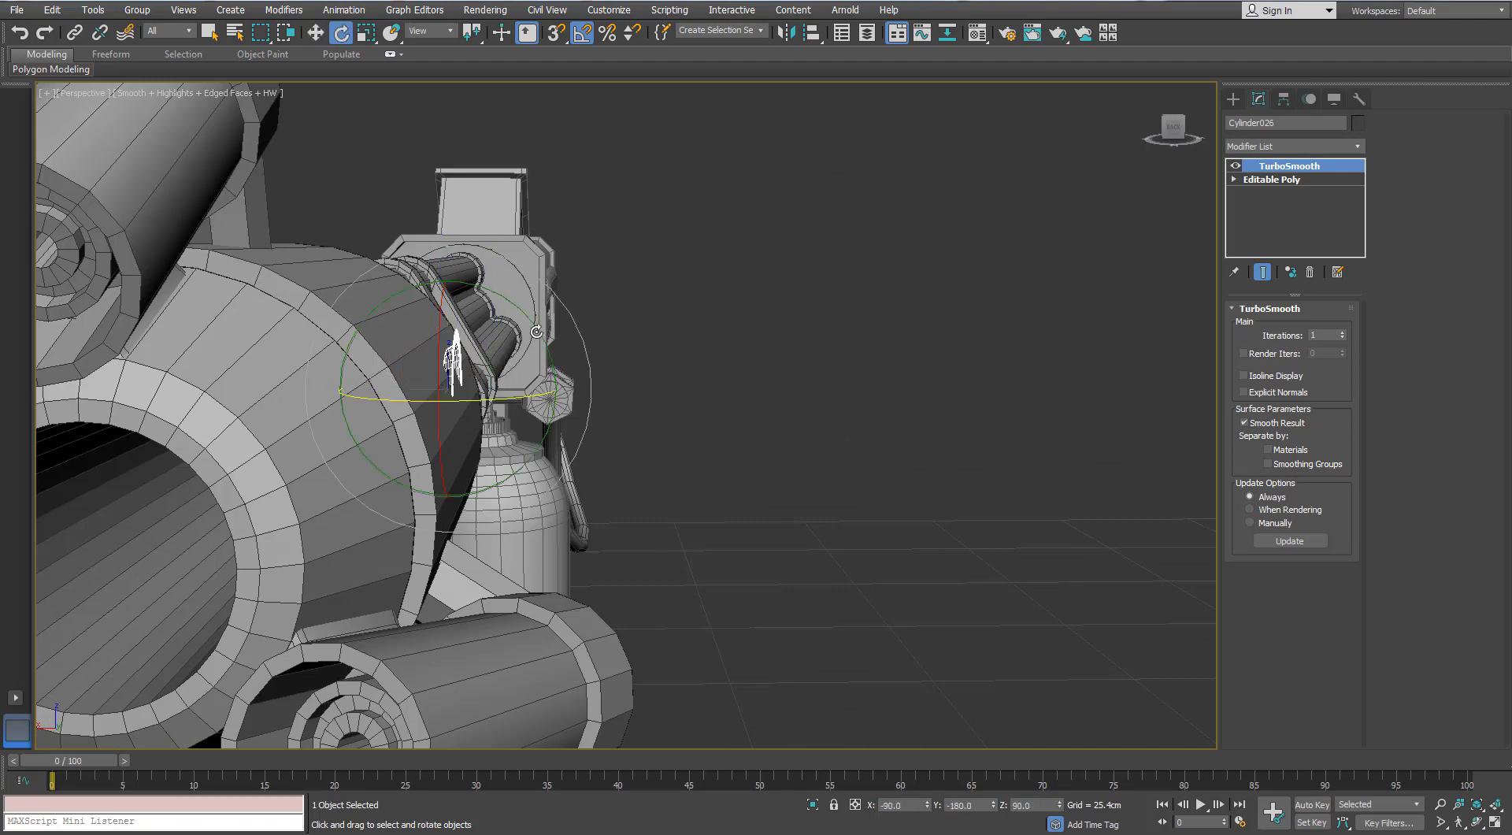
key("w")
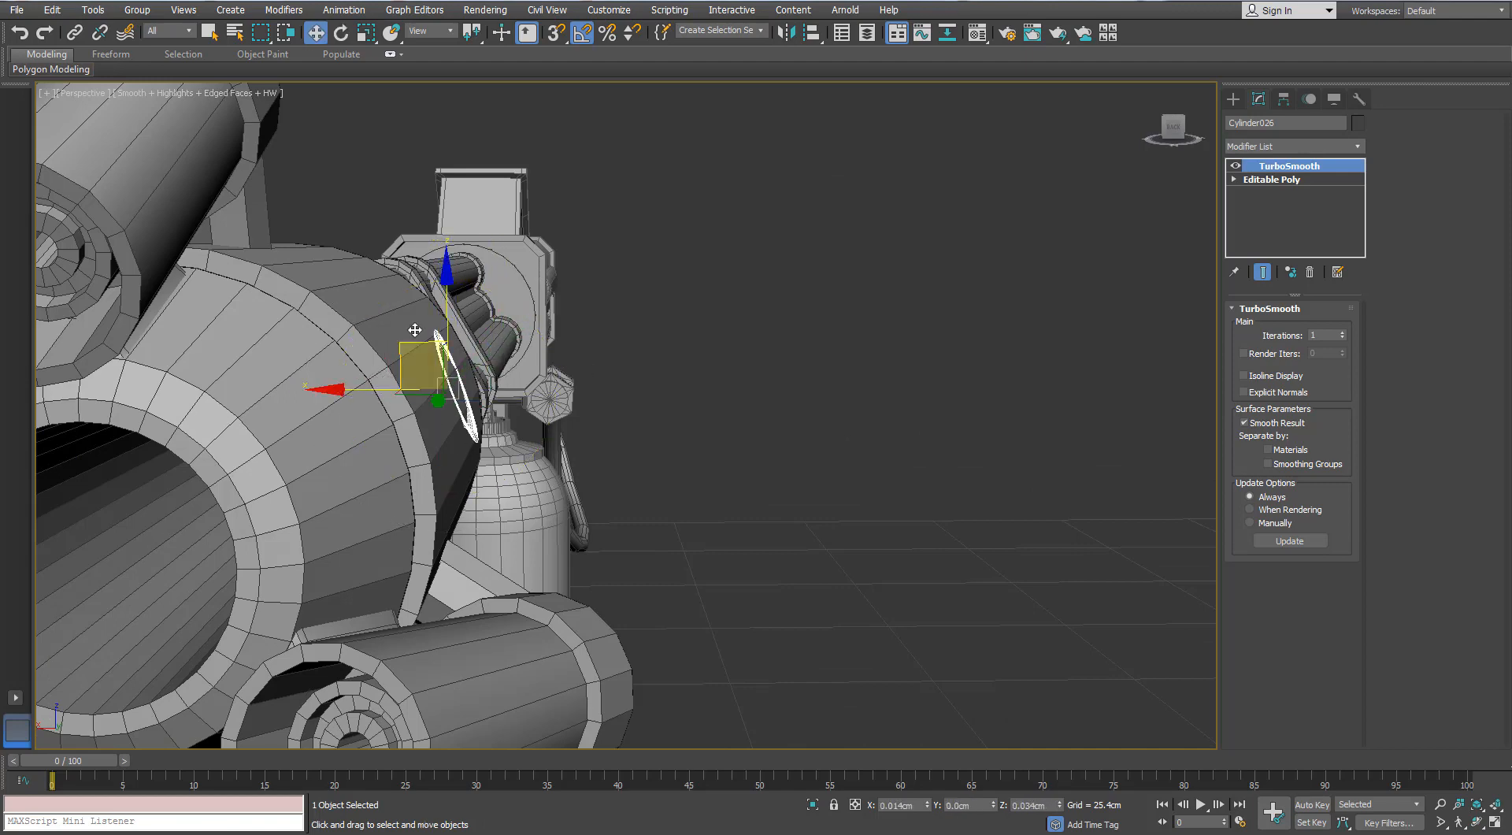
left_click_drag(415, 330, 421, 314)
- Clone the ring once along the muzzle housing toward its front and inspect the pair without edged faces
middle_click_drag(461, 339, 380, 364, "alt")
mouse_move(372, 375)
left_mouse_down()
mouse_move(401, 373)
mouse_move(187, 386)
left_mouse_up()
left_click(757, 482)
scroll(754, 482, "down", 6)
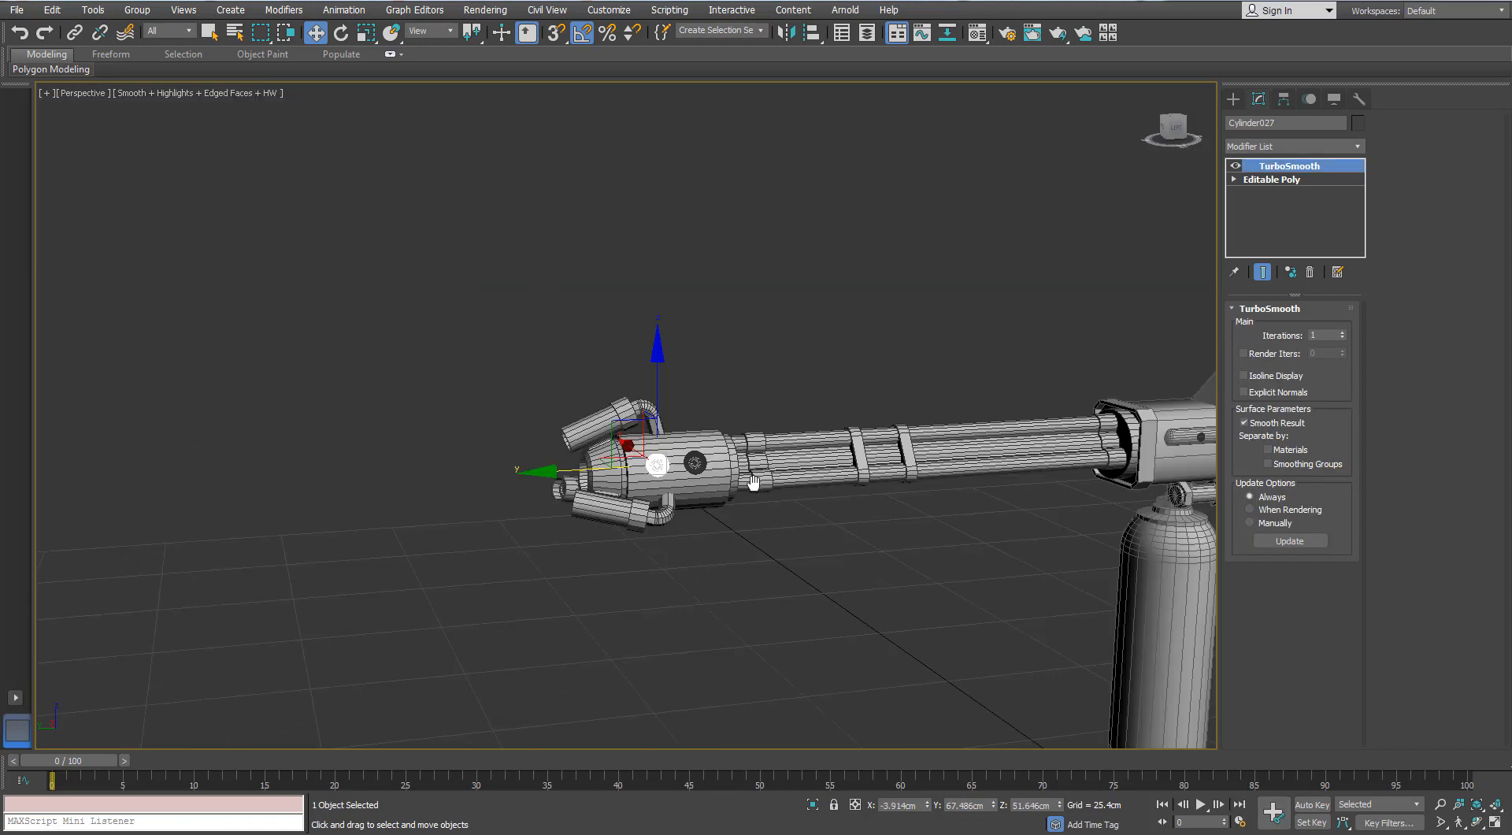
mouse_move(755, 482)
middle_mouse_down()
mouse_move(357, 465)
mouse_move(528, 510)
middle_mouse_up()
left_click(414, 495)
scroll(517, 465, "up", 3)
middle_click_drag(449, 469, 547, 456)
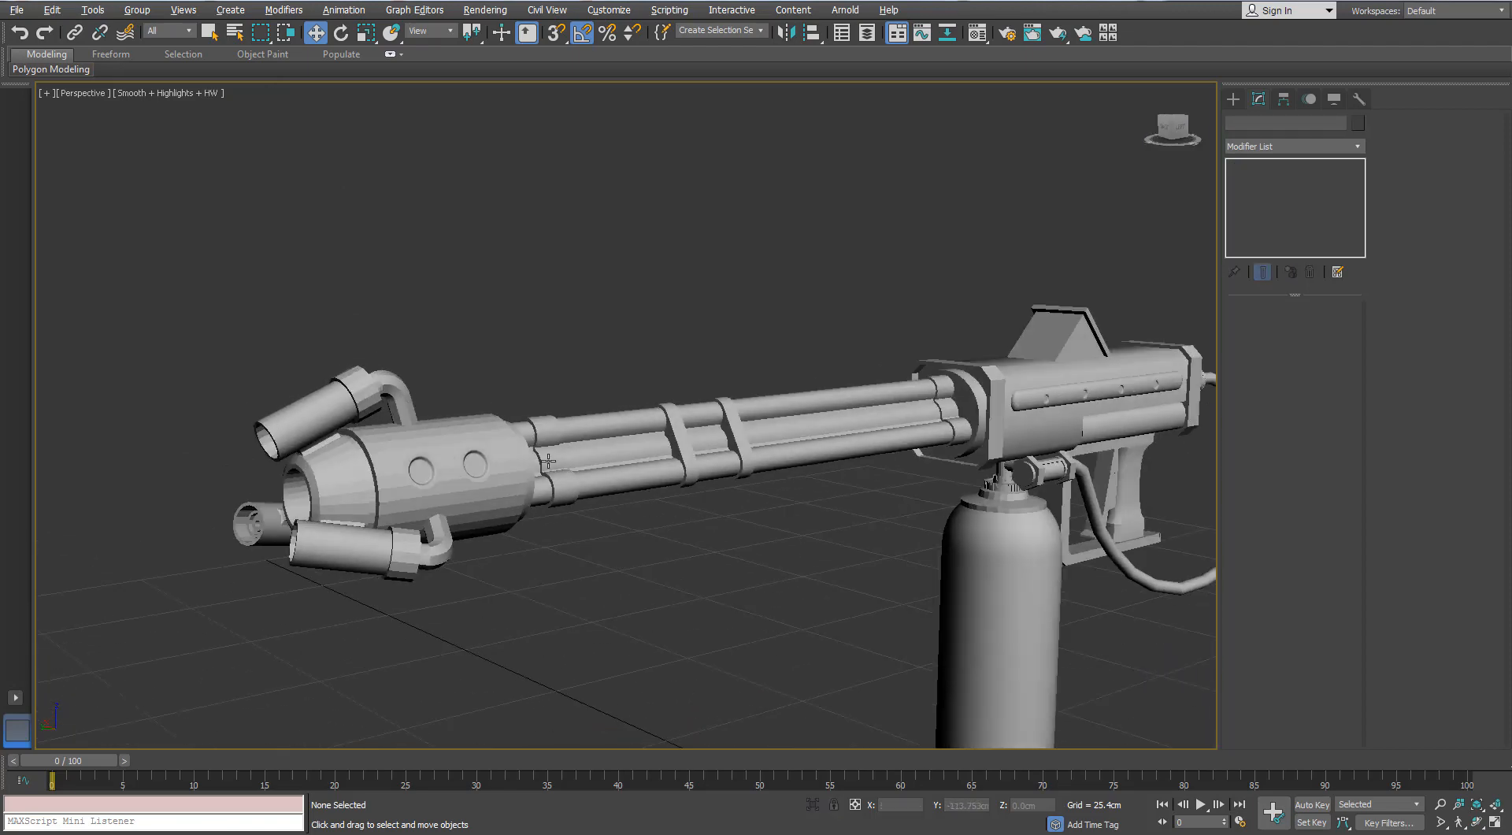
- Align only the pivot of the housing ring nearer the barrels to the muzzle housing
scroll(415, 478, "up", 5)
left_click(451, 451)
left_click(573, 451, "ctrl")
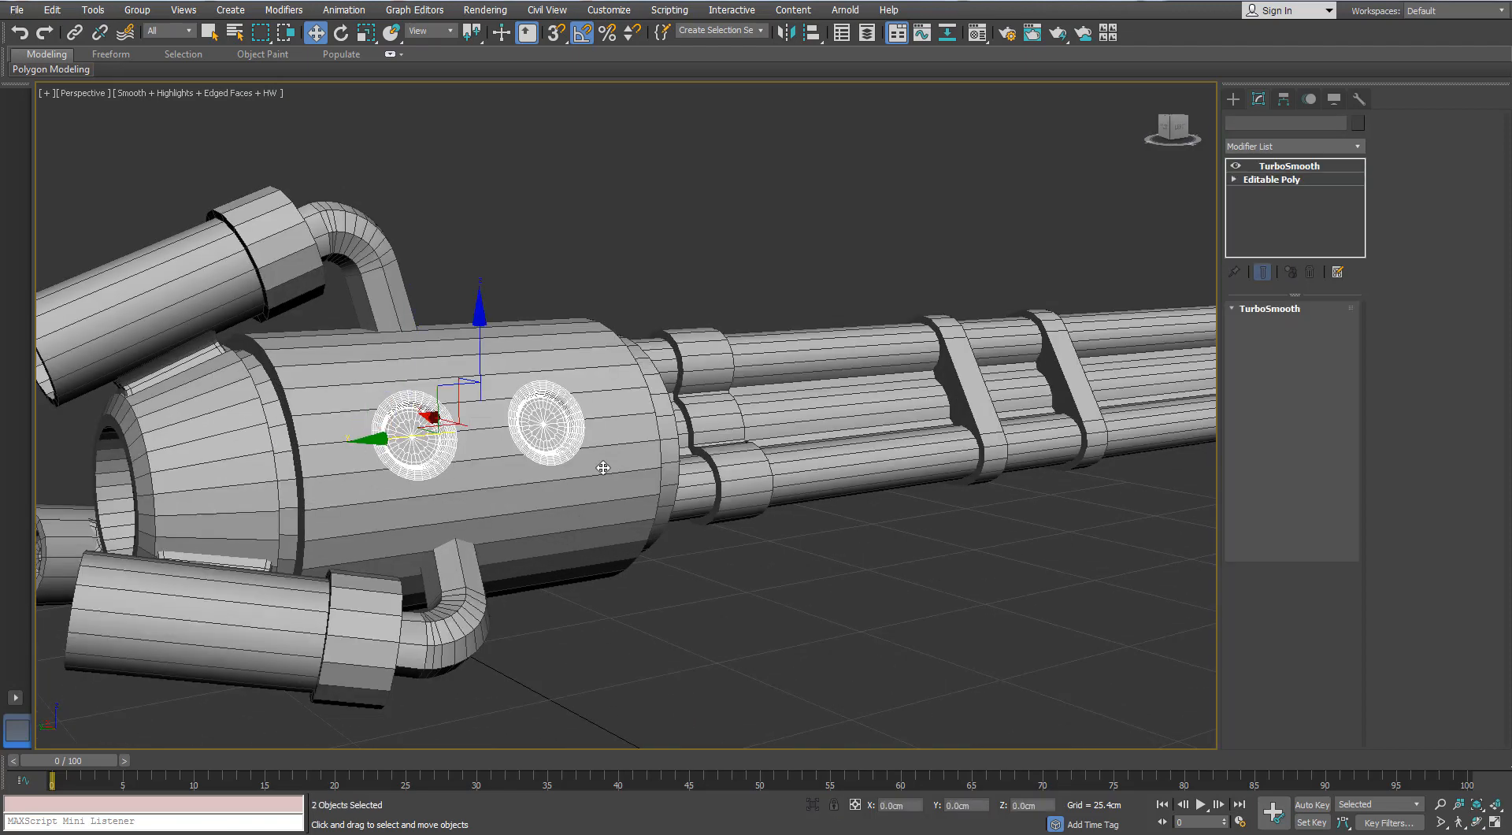
left_click(576, 616)
left_click(537, 463)
middle_click_drag(519, 452, 645, 443)
left_click(1284, 98)
left_click(1292, 207)
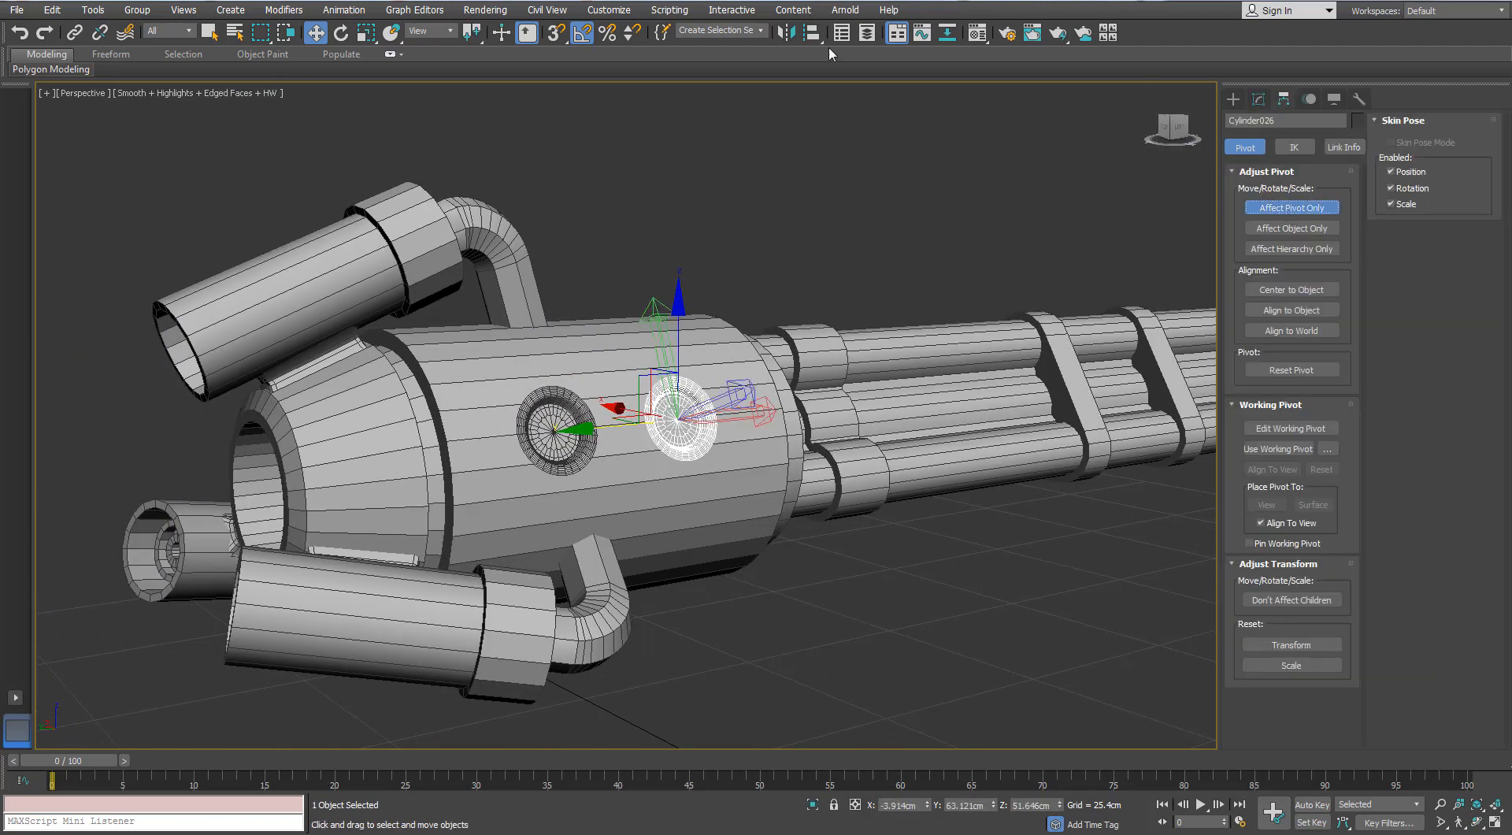
left_click(811, 32)
left_click(360, 454)
left_click(762, 543)
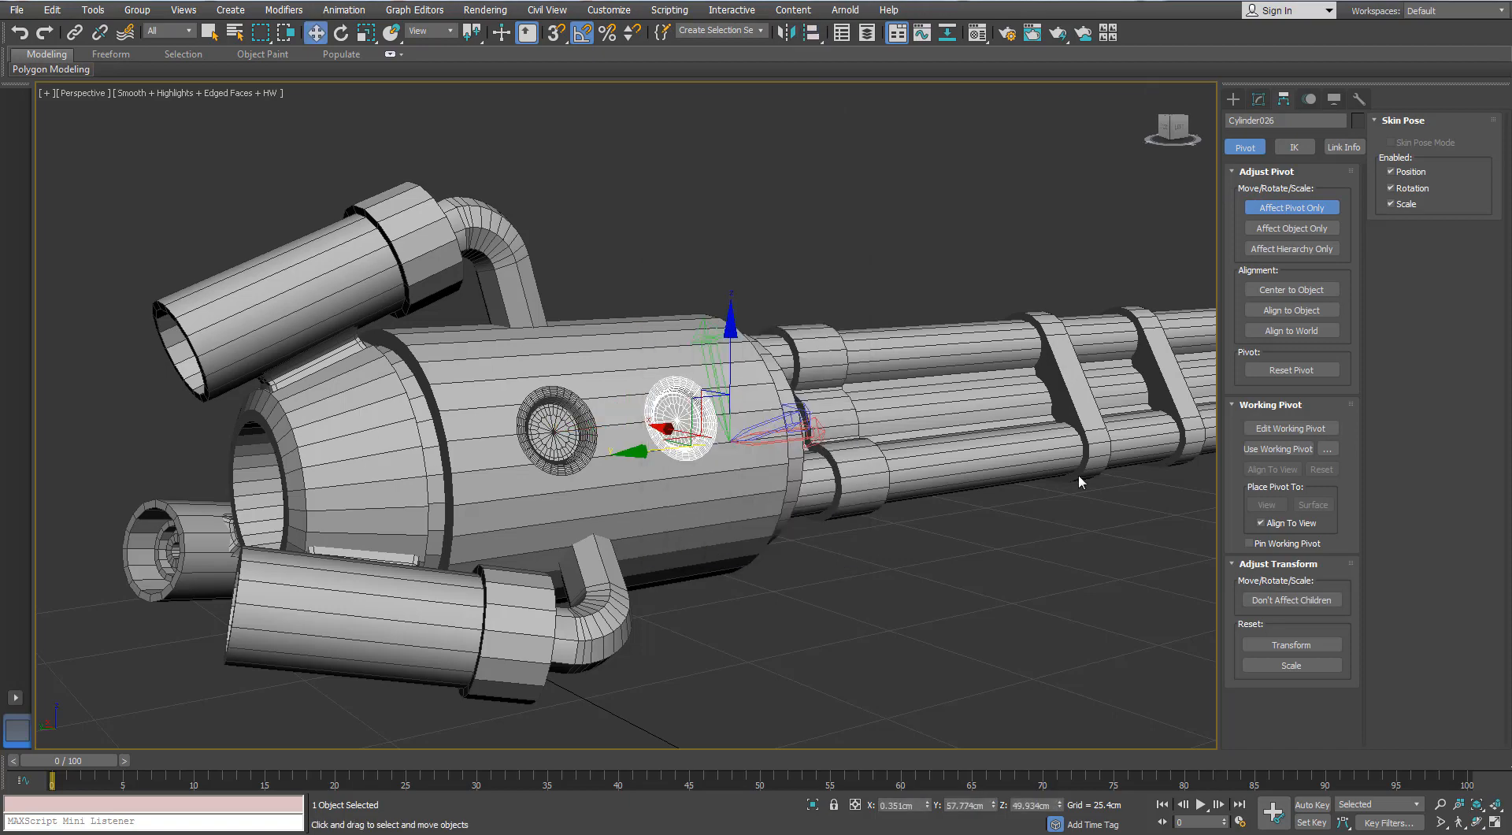
left_click(1277, 213)
- Delete the front ring of the pair on the muzzle housing
left_click(669, 414)
middle_click_drag(630, 422, 544, 409, "alt")
left_click(529, 425)
key("Delete")
- Clone the ring with the realigned pivot forward along the muzzle housing as one instance
left_click(675, 446)
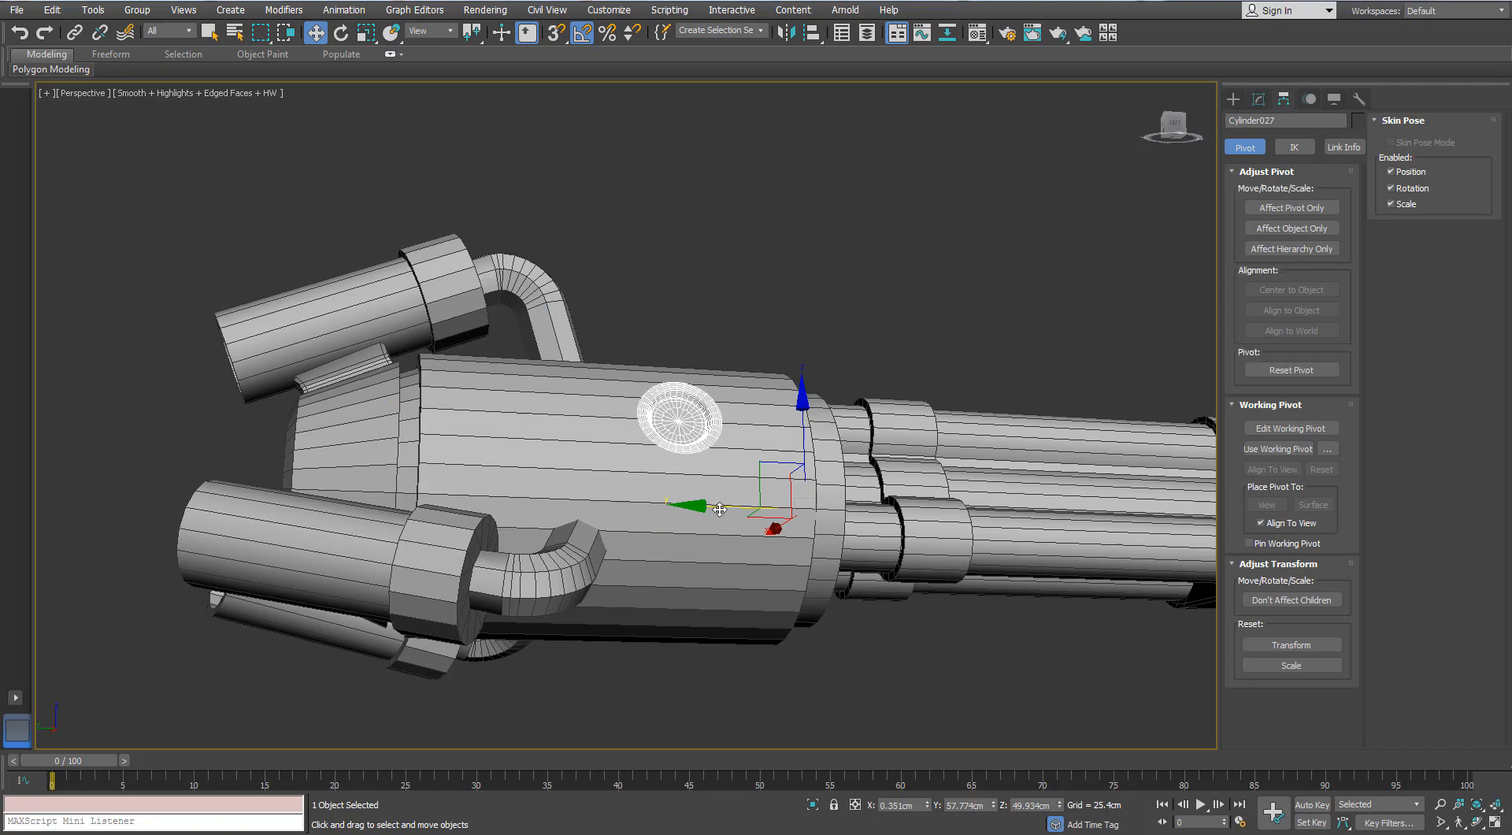
left_click_drag(719, 510, 593, 509, "shift")
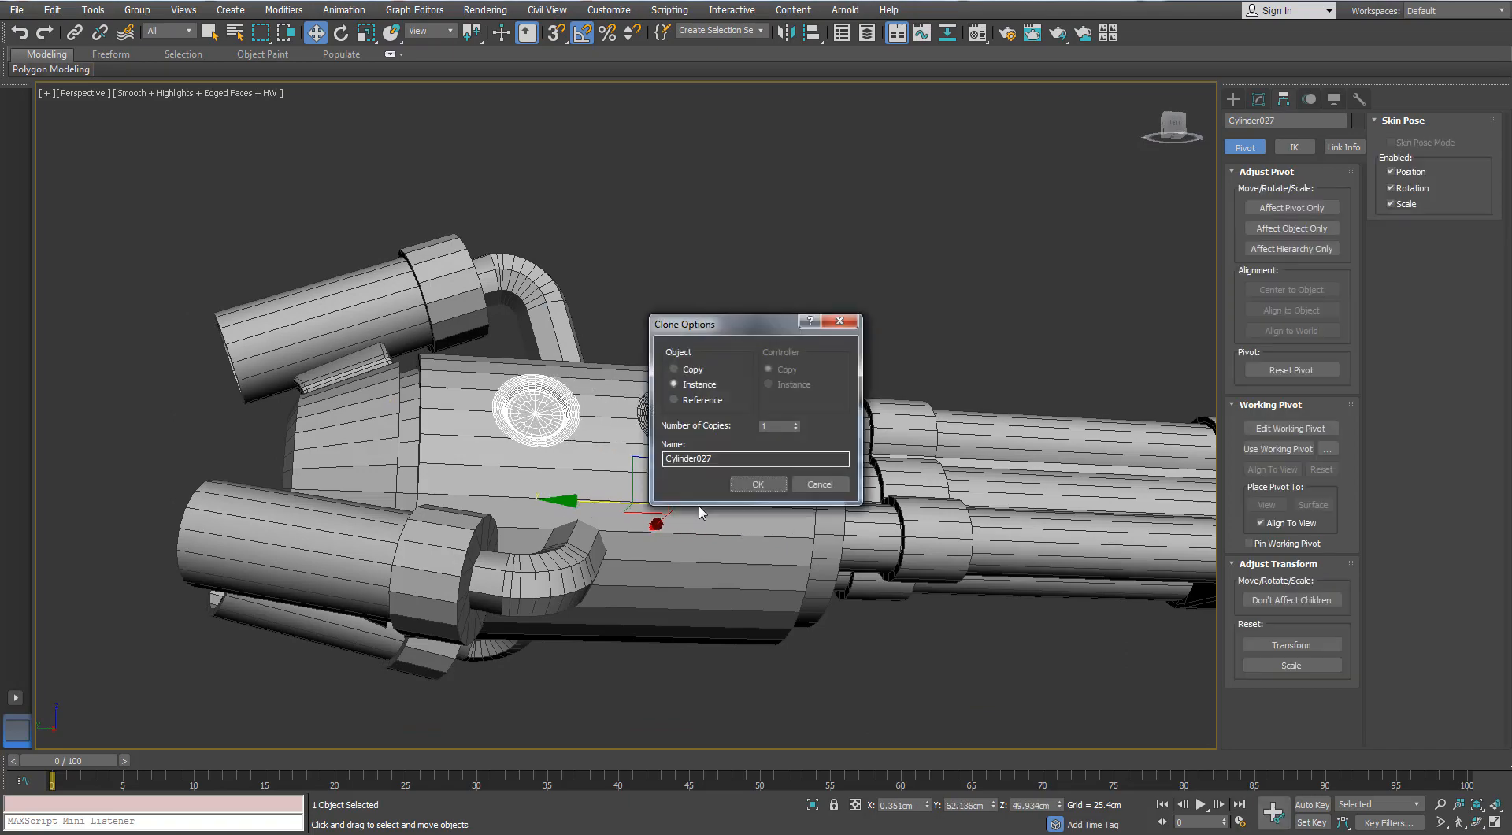
left_click(759, 484)
- Try to clone both housing rings together around the muzzle housing by rotating them as instances
left_click(678, 419, "ctrl")
mouse_move(752, 471)
middle_mouse_down("alt")
mouse_move(839, 511)
mouse_move(868, 461)
mouse_move(854, 394)
middle_mouse_up("alt")
scroll(862, 445, "up", 3)
scroll(795, 378, "down", 3)
middle_click_drag(759, 362, 842, 378)
key("e")
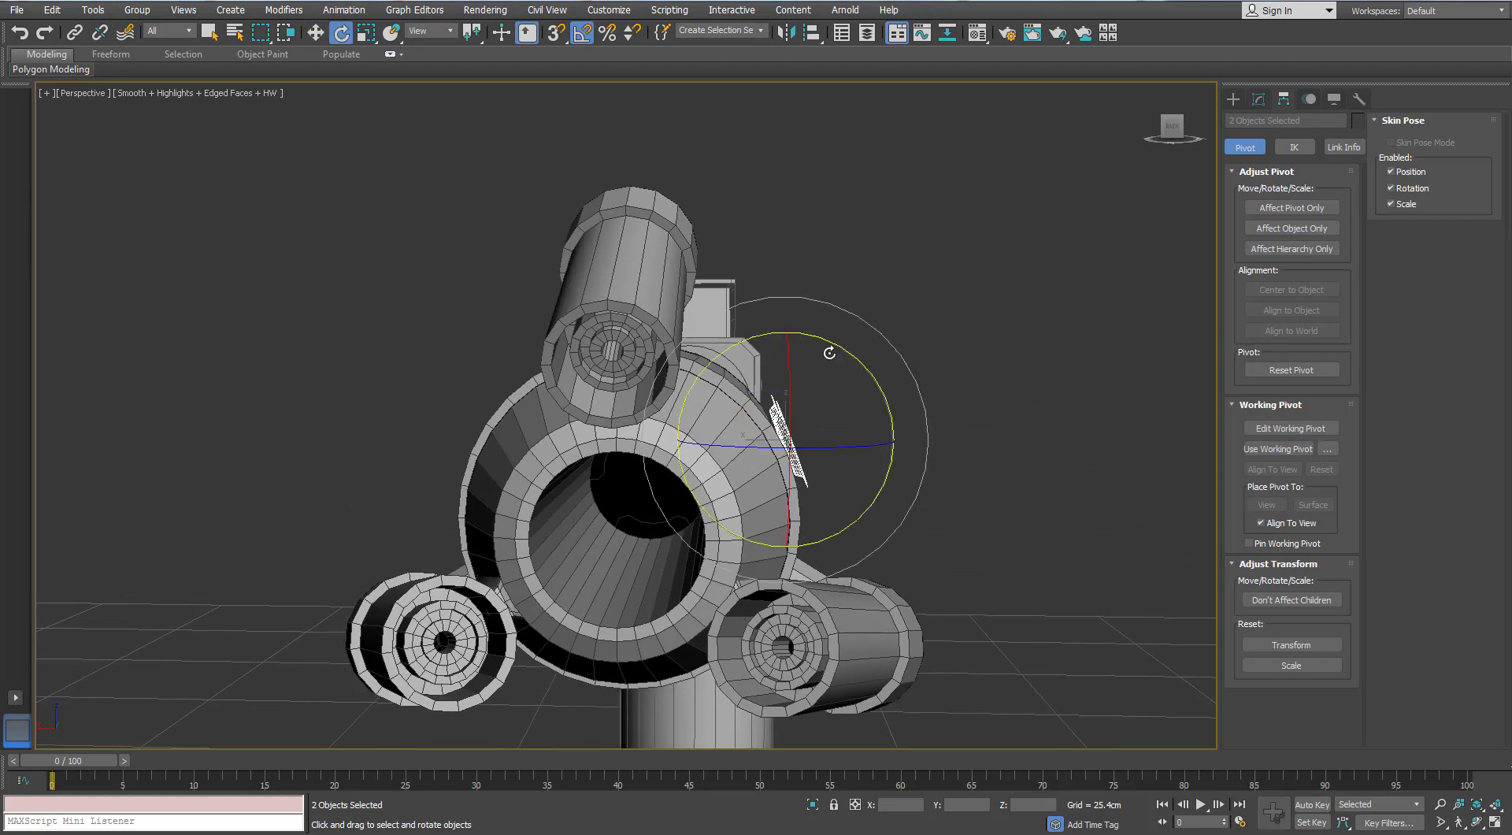
left_click_drag(830, 353, 789, 392)
left_click_drag(858, 479, 859, 453, "shift")
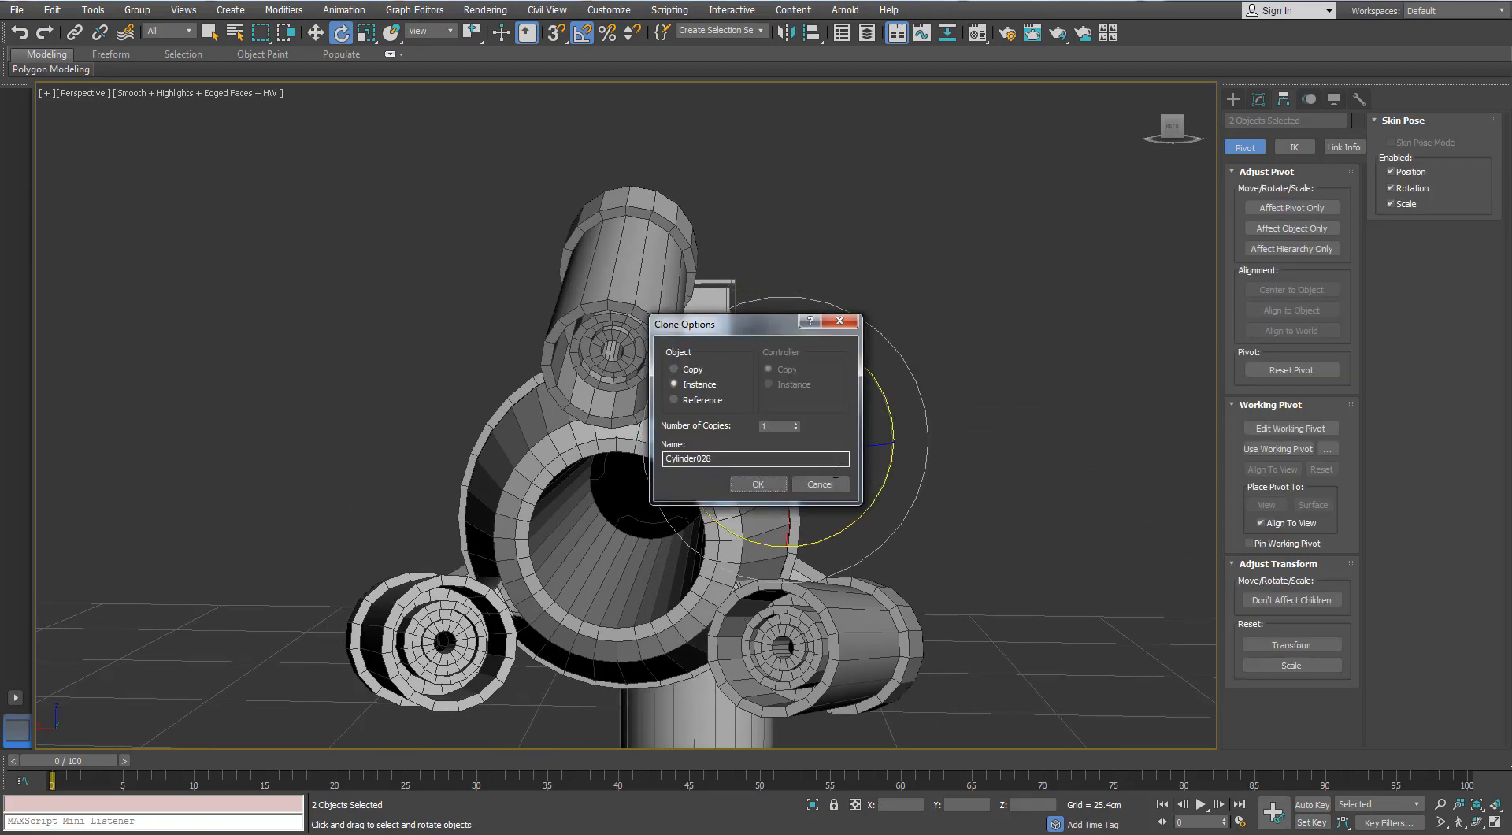
left_click(760, 484)
- Clone the housing ring nearer the barrels around the muzzle housing as two instances spaced 120° apart
middle_click_drag(760, 482, 842, 545, "alt")
middle_click_drag(809, 433, 847, 419, "alt")
left_click(844, 432)
left_click(802, 420)
middle_click_drag(764, 361, 463, 344, "alt")
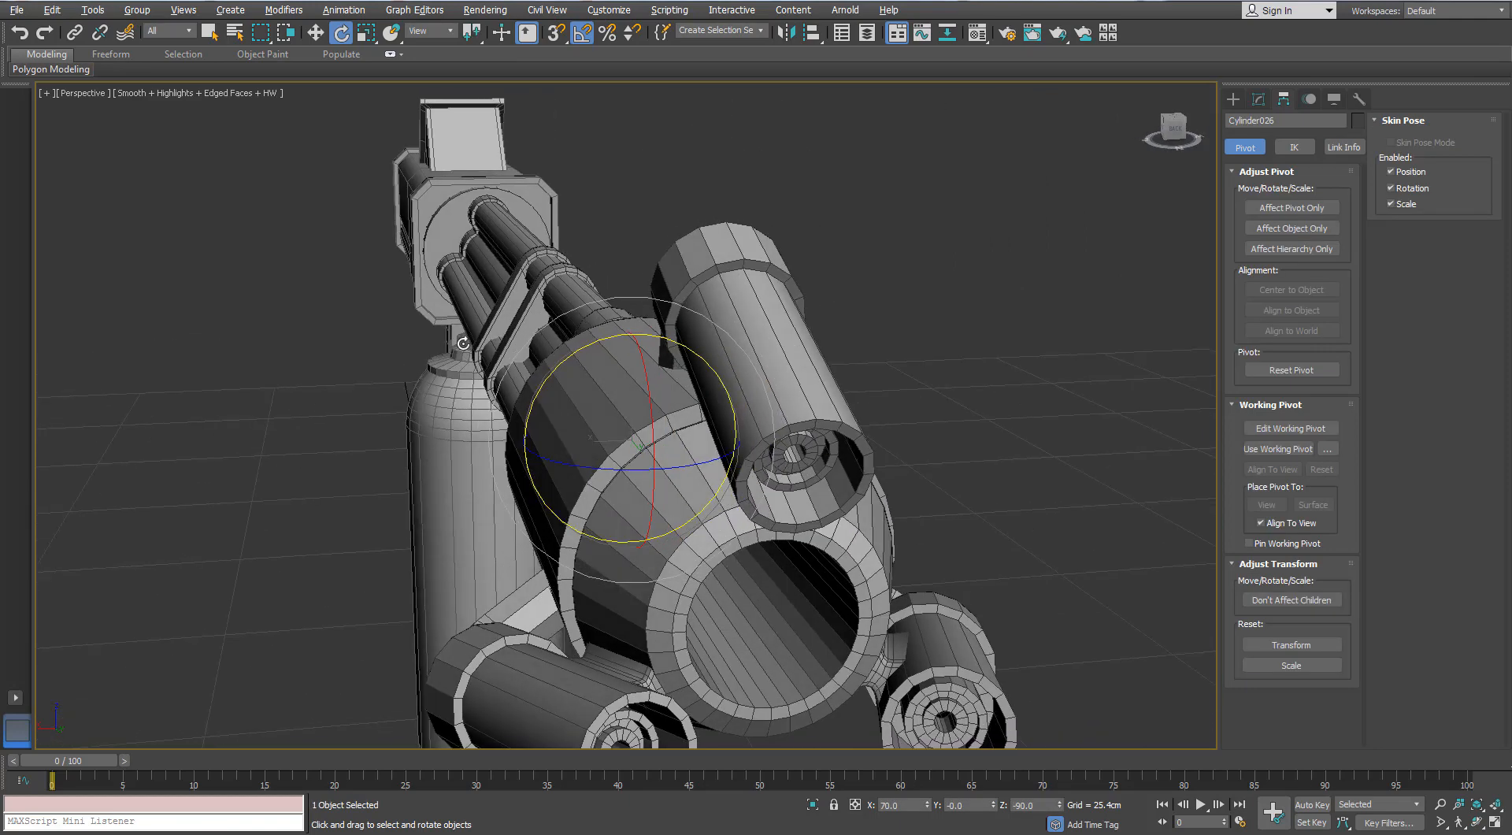
left_click_drag(560, 354, 501, 356)
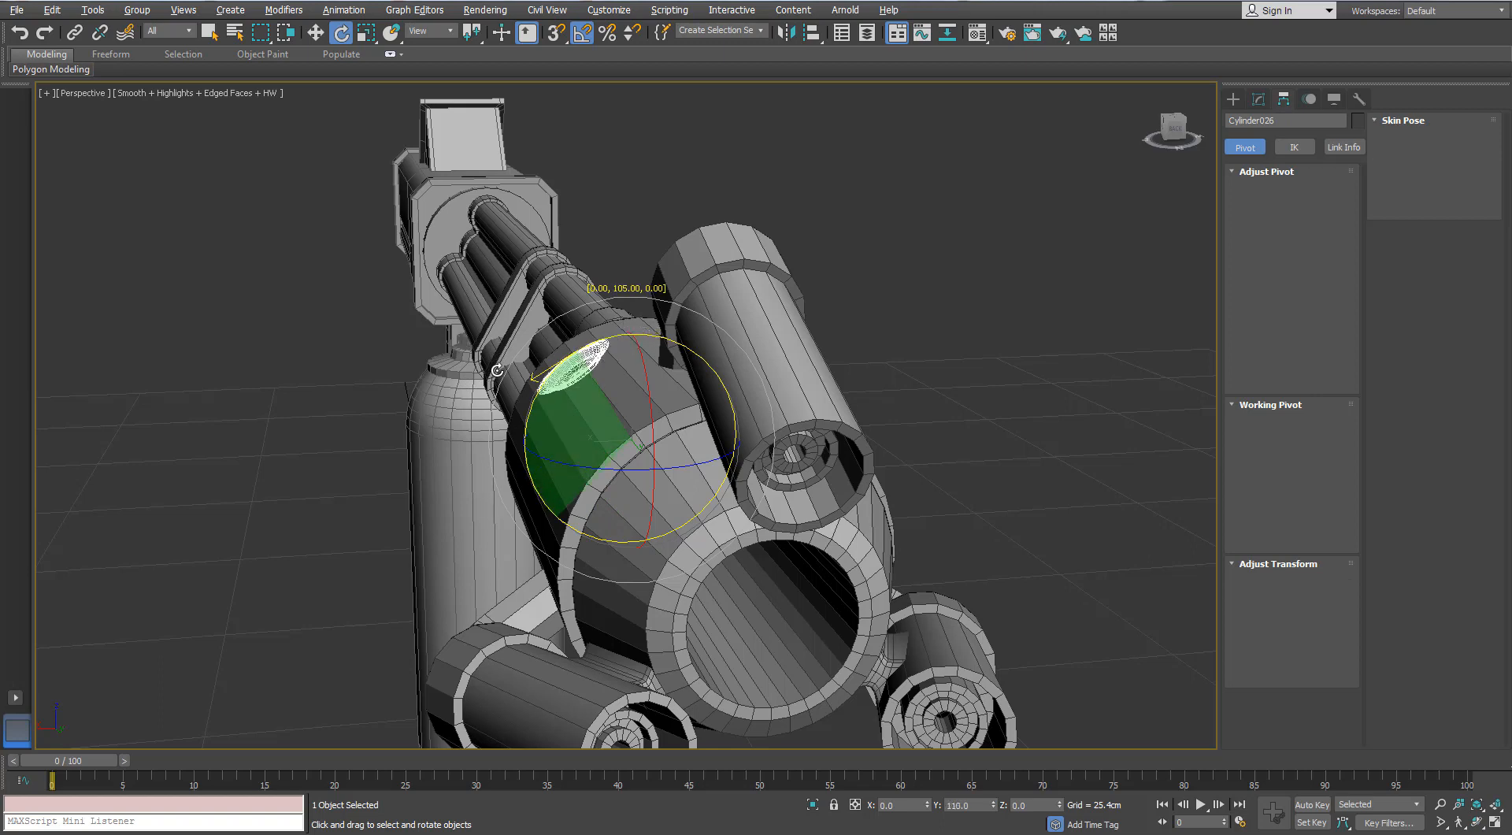
left_click_drag(497, 371, 488, 381)
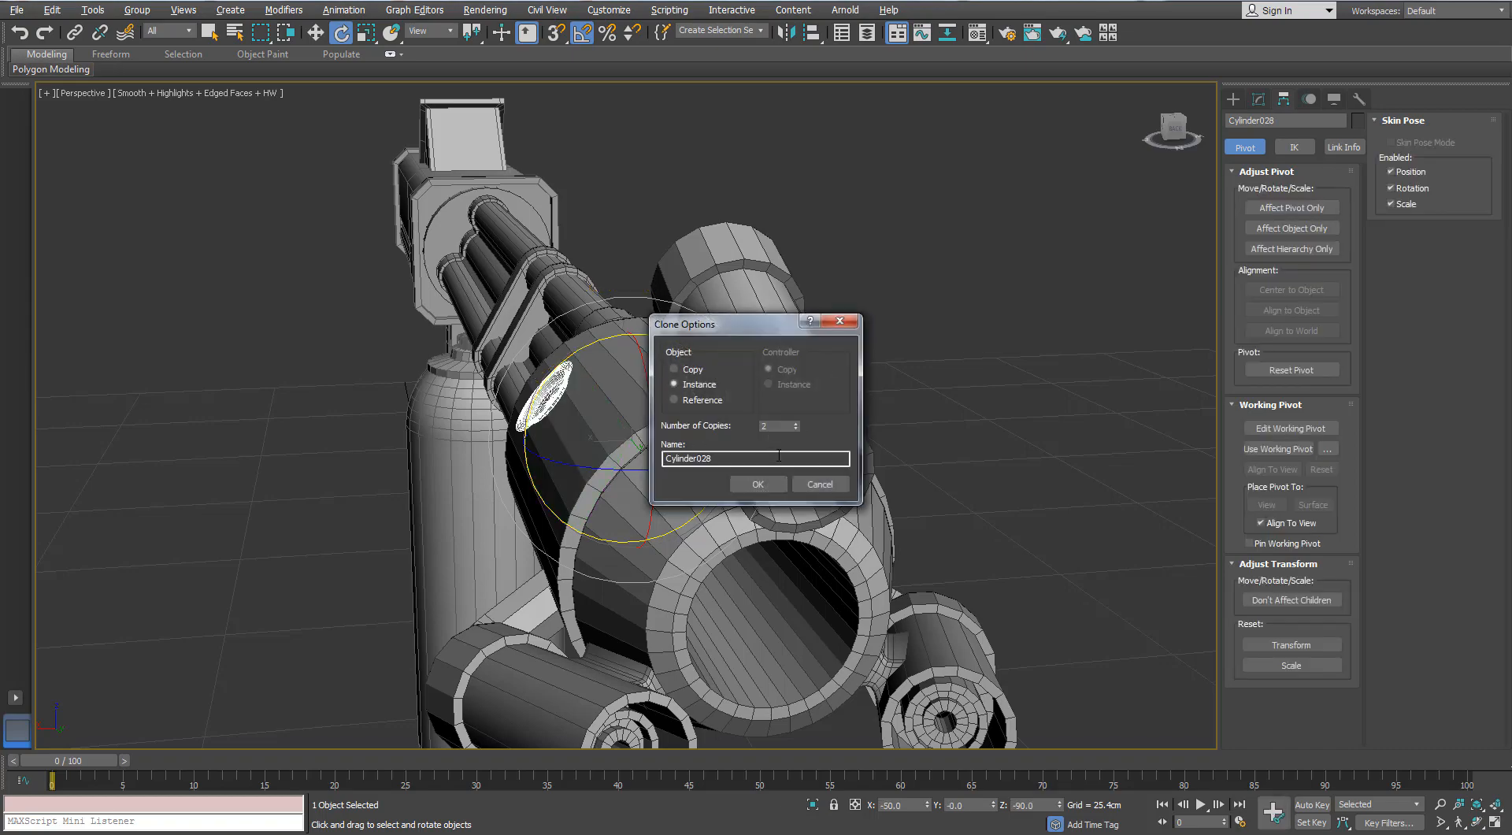
left_click(761, 483)
- Clone the front housing ring around the muzzle housing as two instances, also at 120° spacing
mouse_move(748, 472)
middle_mouse_down("alt")
mouse_move(693, 358)
mouse_move(619, 452)
mouse_move(709, 498)
middle_mouse_up("alt")
left_click(841, 507)
left_click(761, 501)
middle_click_drag(331, 482, 481, 476, "alt")
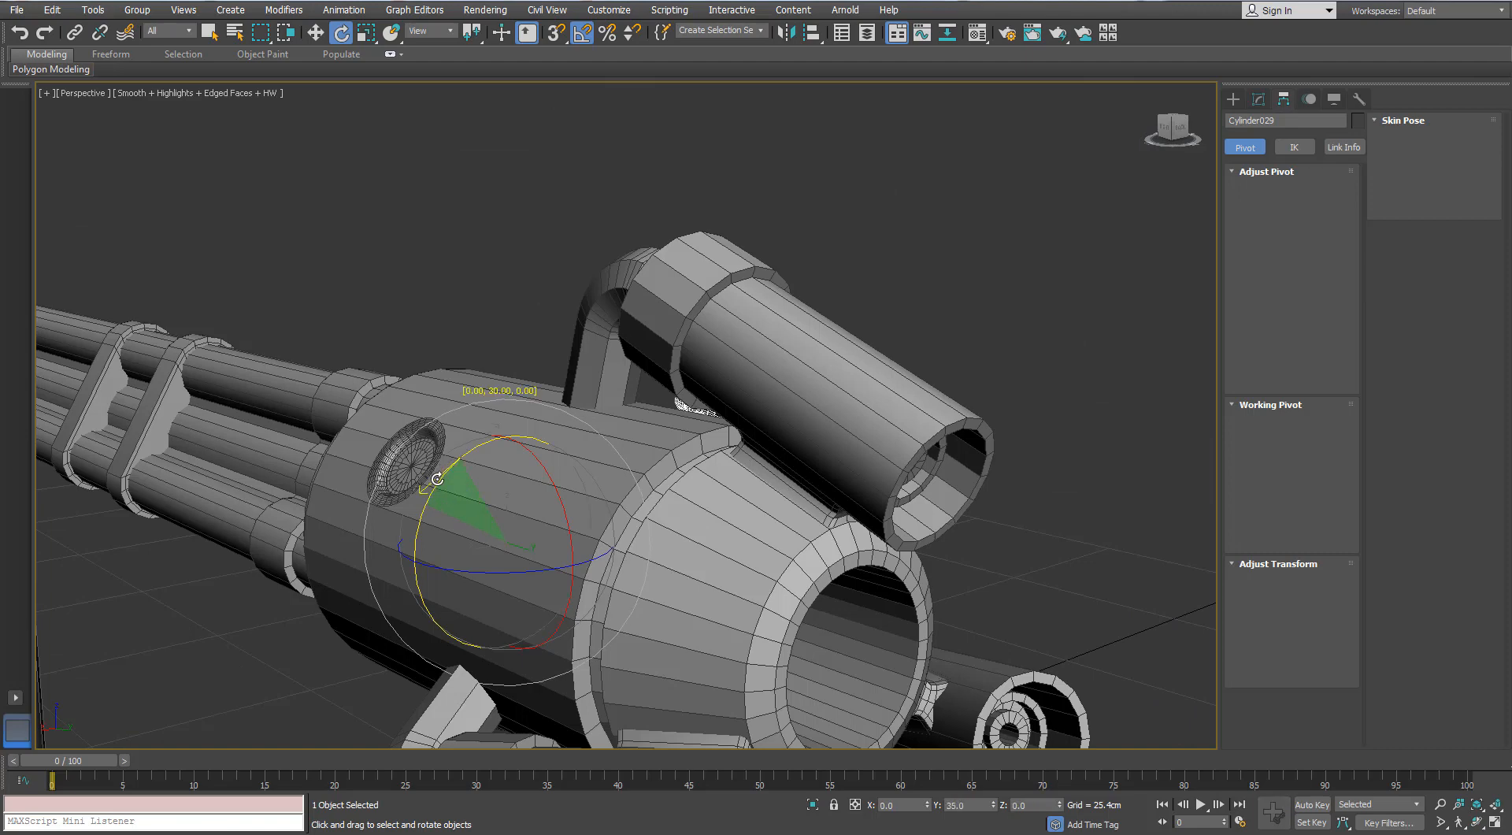
left_click_drag(432, 498, 471, 620)
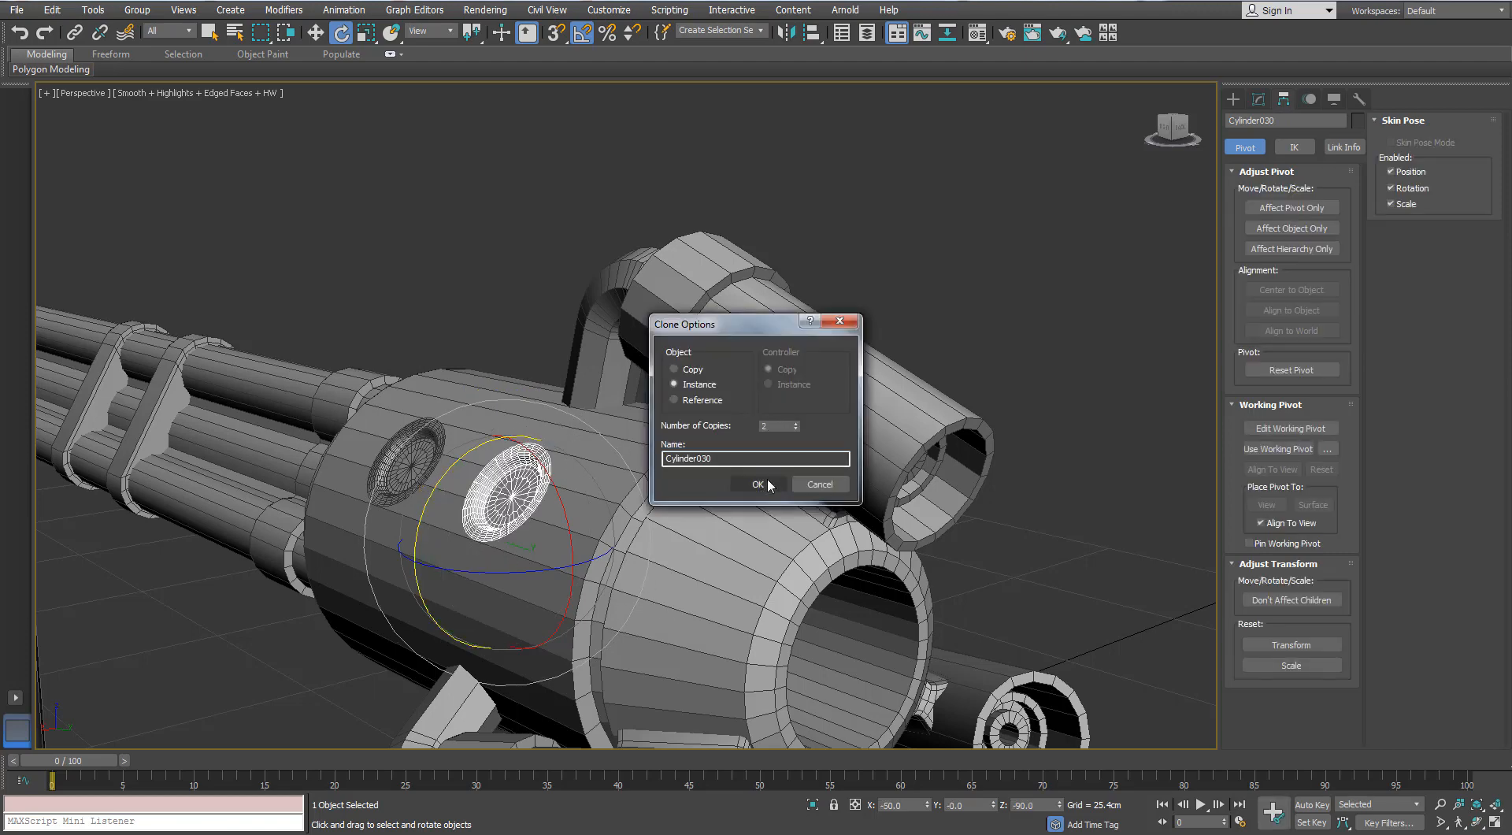
left_click(766, 482)
- Examine the ring clones around the muzzle housing and the rings on the side rail, with and without edged faces
middle_click_drag(766, 482, 734, 367, "alt")
left_click(733, 370)
key("F4")
scroll(756, 413, "down", 5)
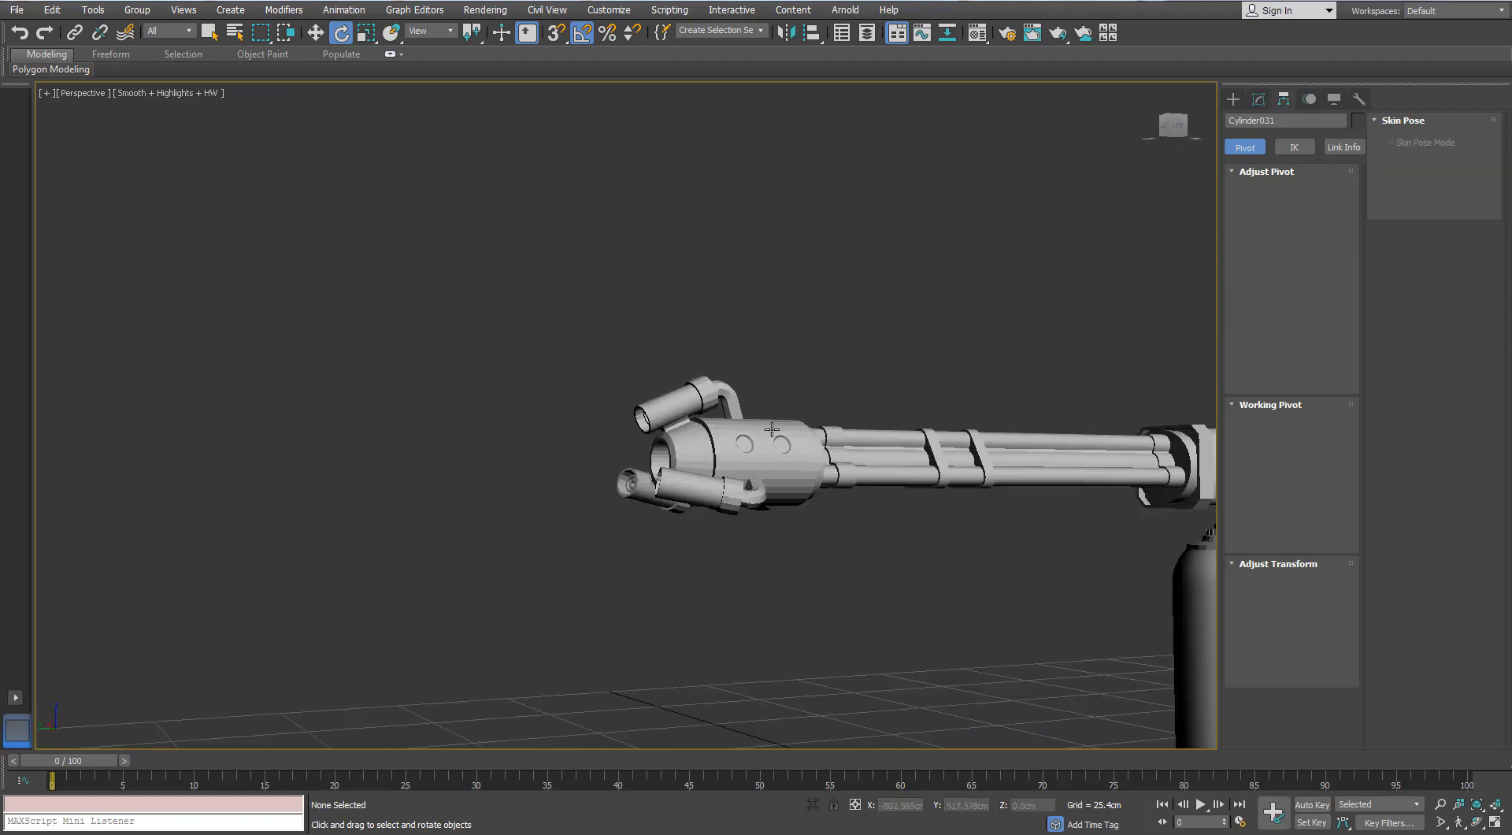
middle_click_drag(770, 429, 615, 425, "alt")
middle_click_drag(693, 417, 401, 429)
middle_click_drag(401, 430, 299, 417, "alt")
scroll(626, 417, "up", 4)
middle_click_drag(1138, 473, 743, 411)
key("F4")
scroll(945, 456, "up", 3)
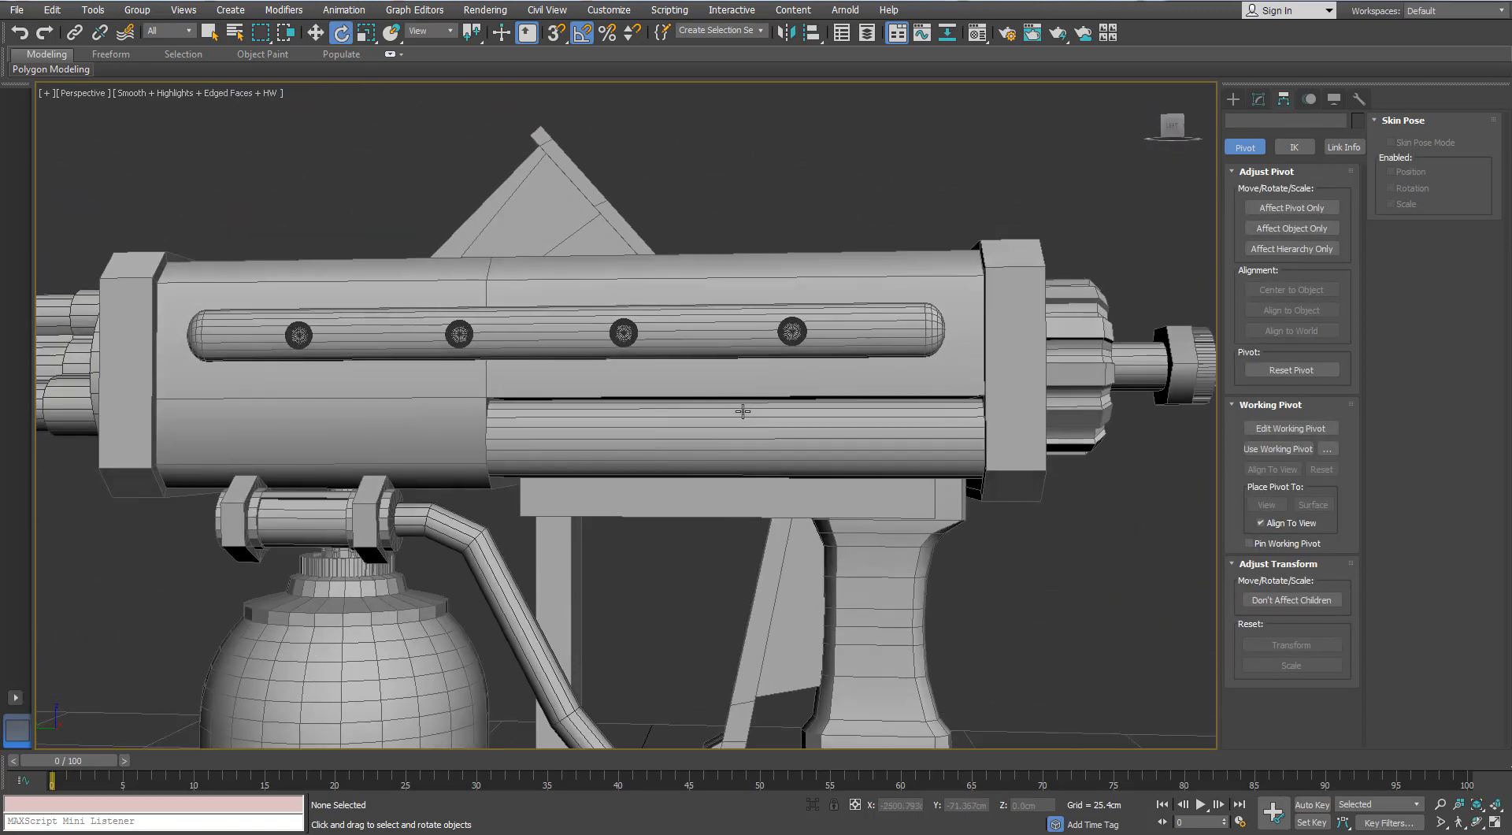
mouse_move(559, 347)
middle_mouse_down()
mouse_move(582, 351)
mouse_move(557, 353)
middle_mouse_up()
left_click(634, 331)
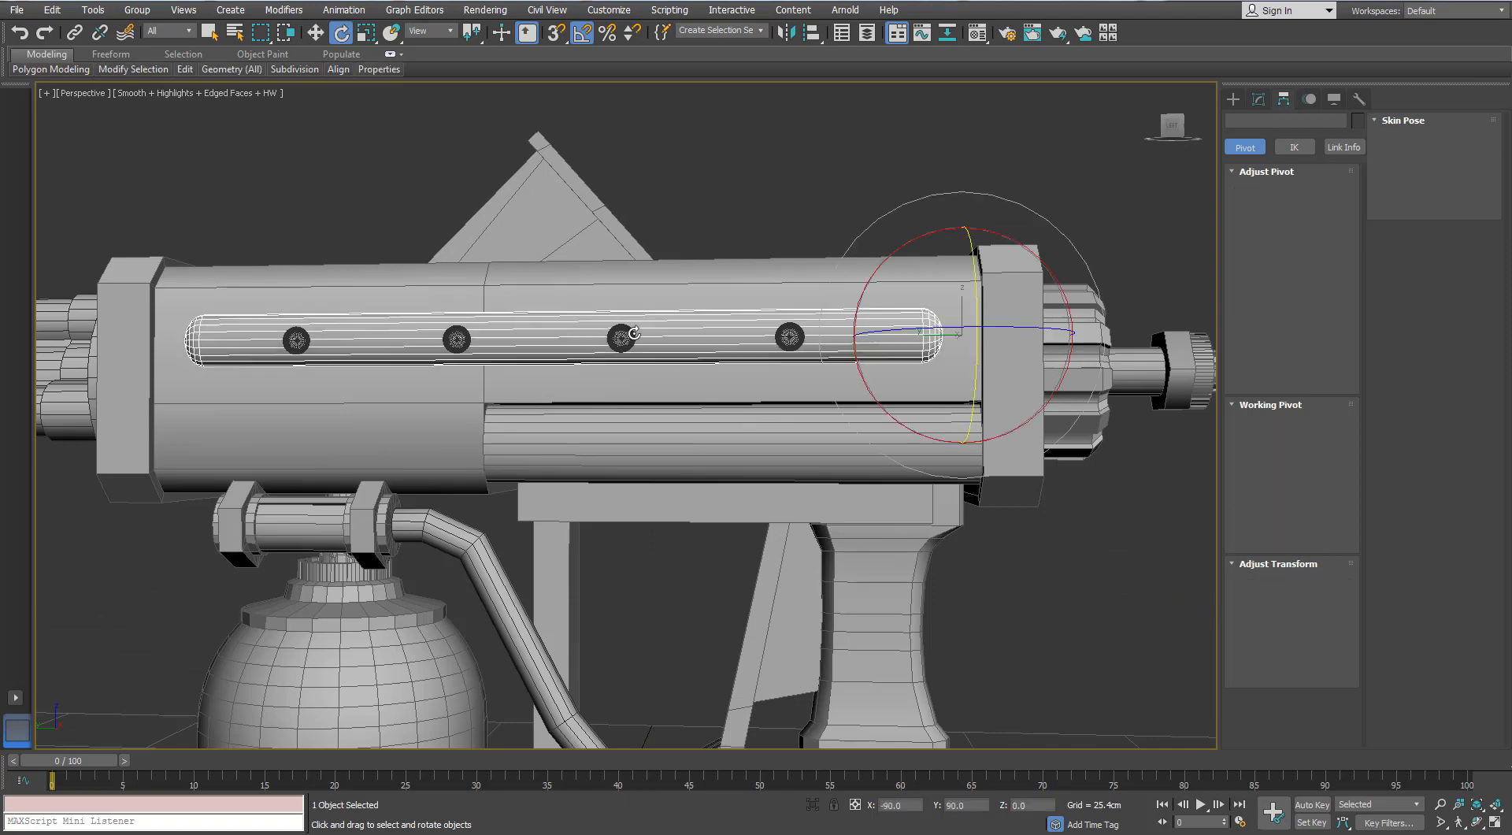
left_click(616, 341)
left_click(459, 340, "ctrl")
left_click(382, 233)
key("w")
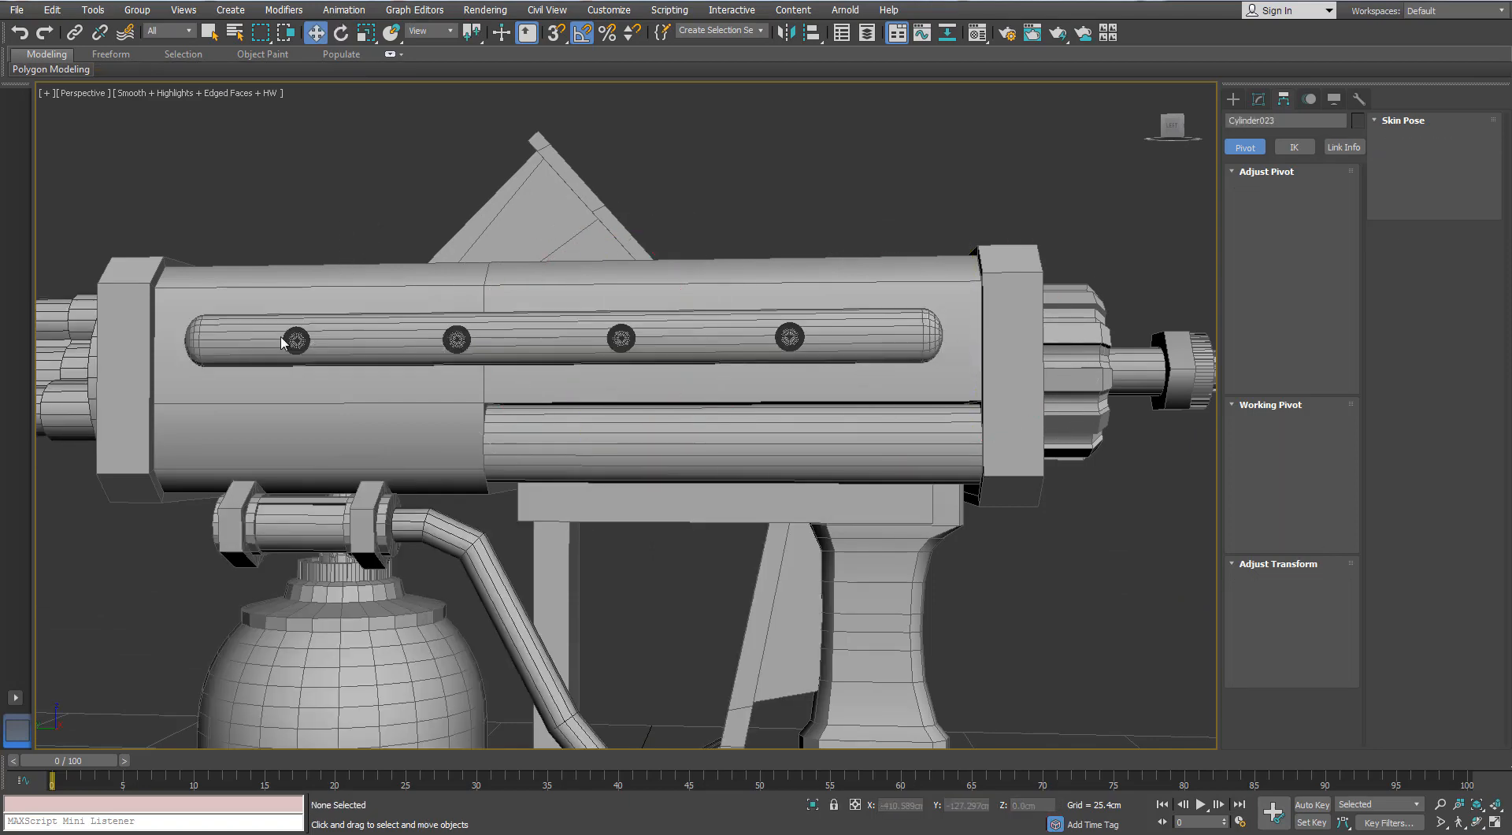
left_click(296, 340)
left_click(451, 342, "ctrl")
left_click(366, 186)
left_click(423, 339)
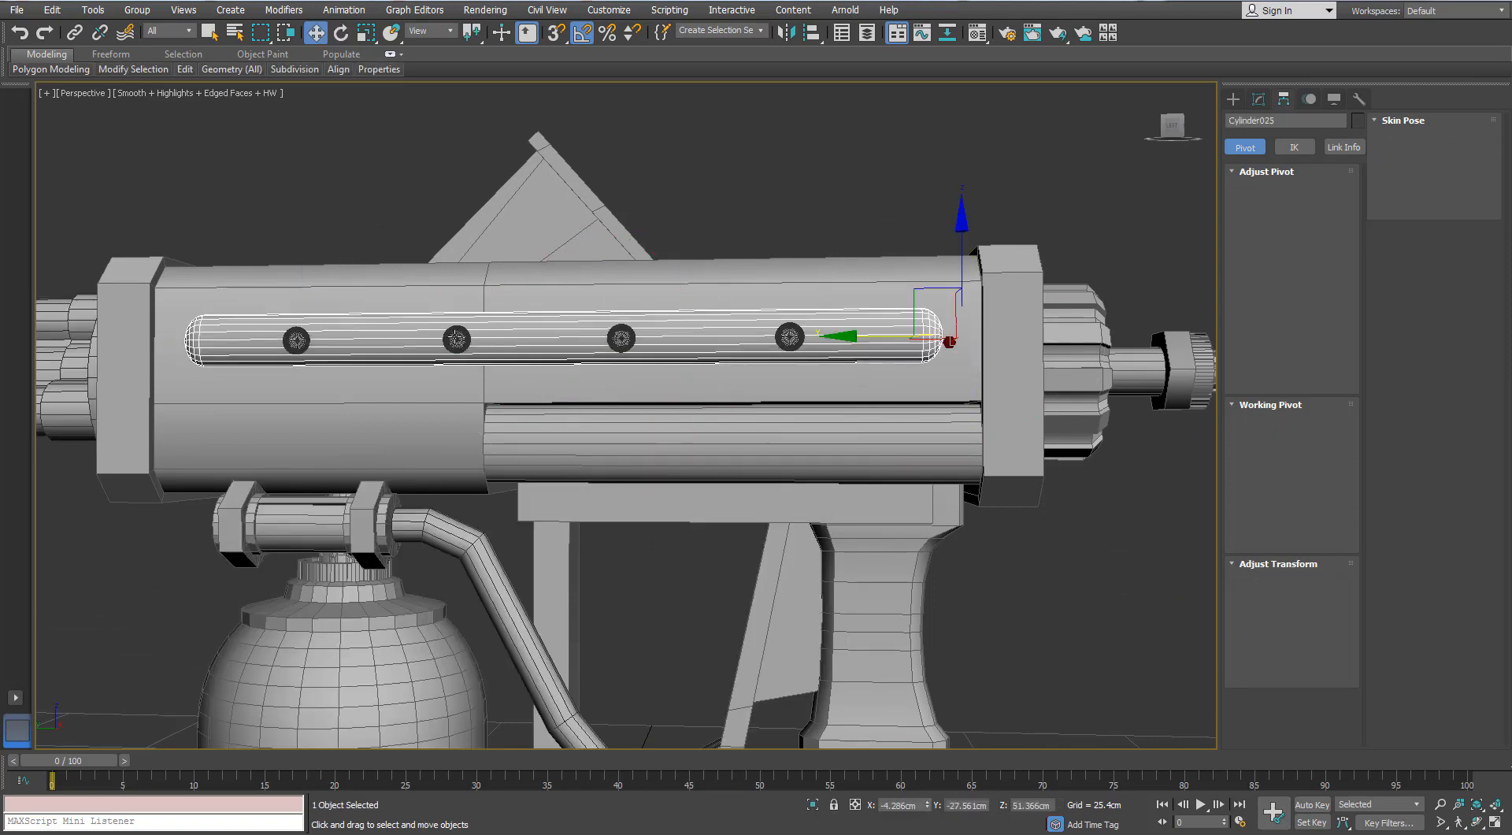
left_click(381, 192)
left_click(621, 340)
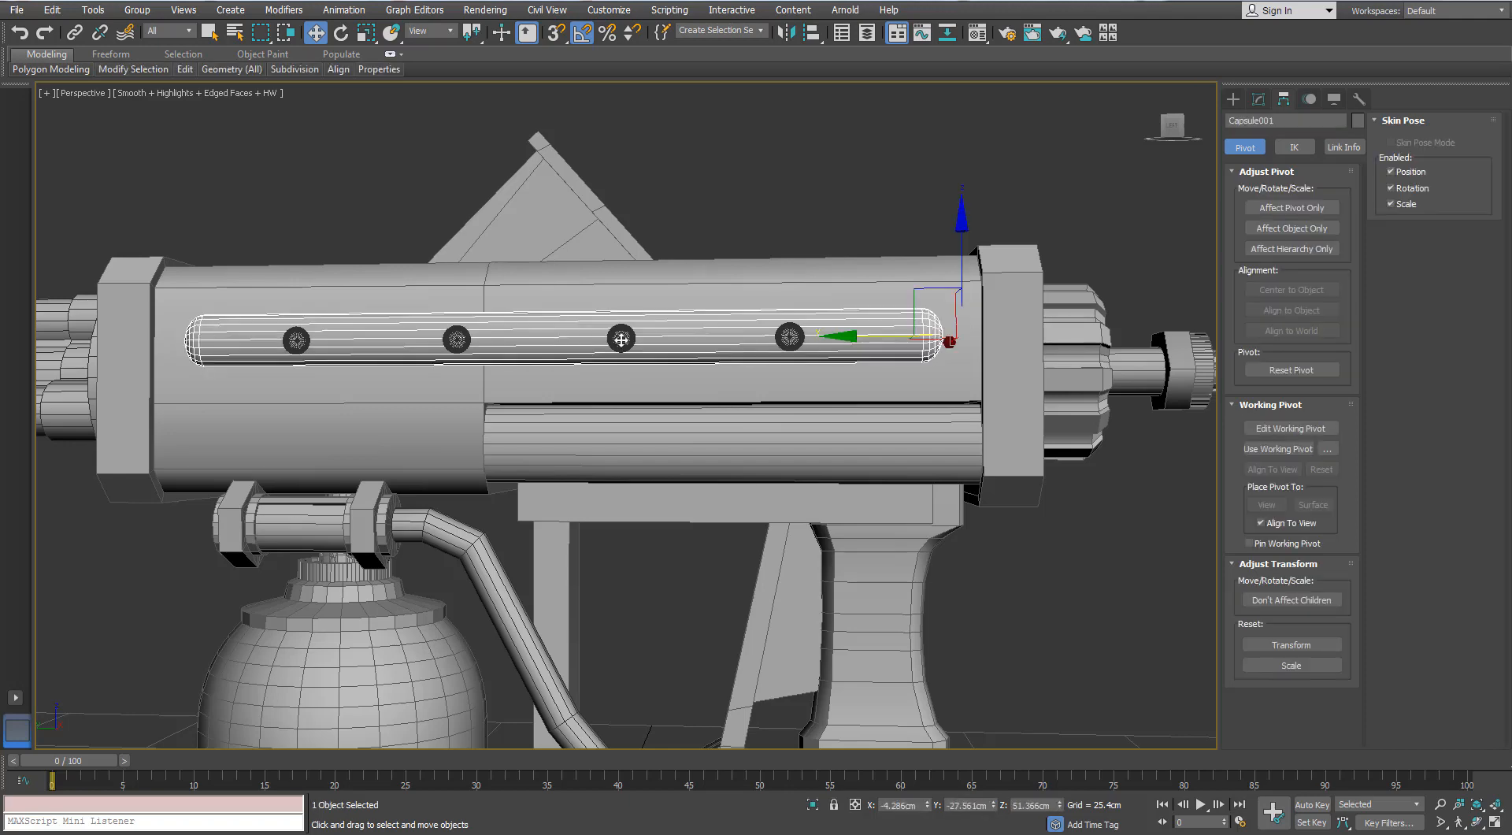
- Select only the three rings nearest the barrels on the capsule-shaped side rail and delete them, keeping the rearmost ring
left_click(621, 340)
left_click(459, 341, "ctrl")
left_click(304, 339, "ctrl")
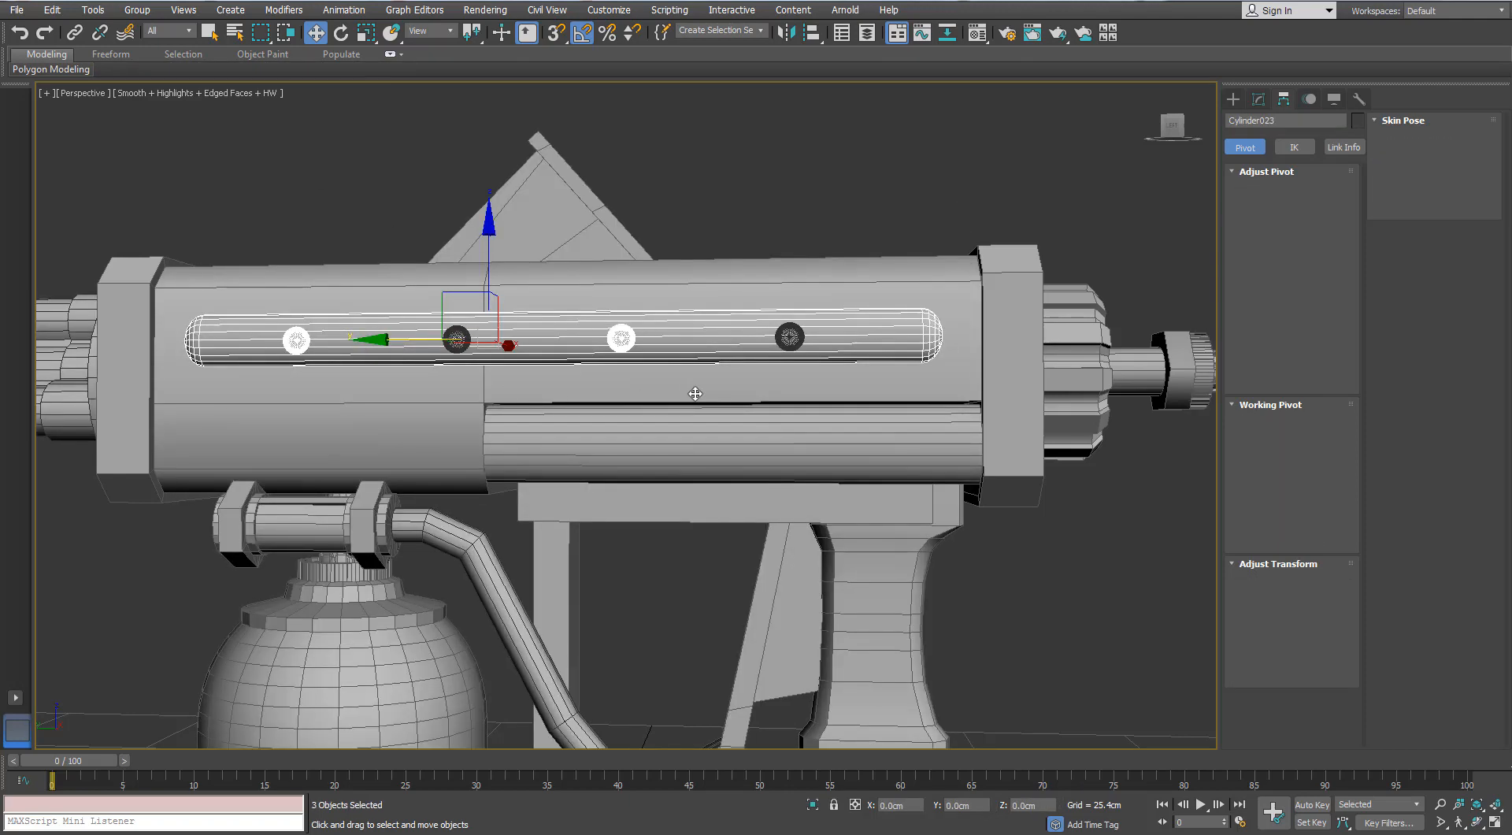
left_click_drag(297, 175, 696, 395)
scroll(676, 273, "down", 2)
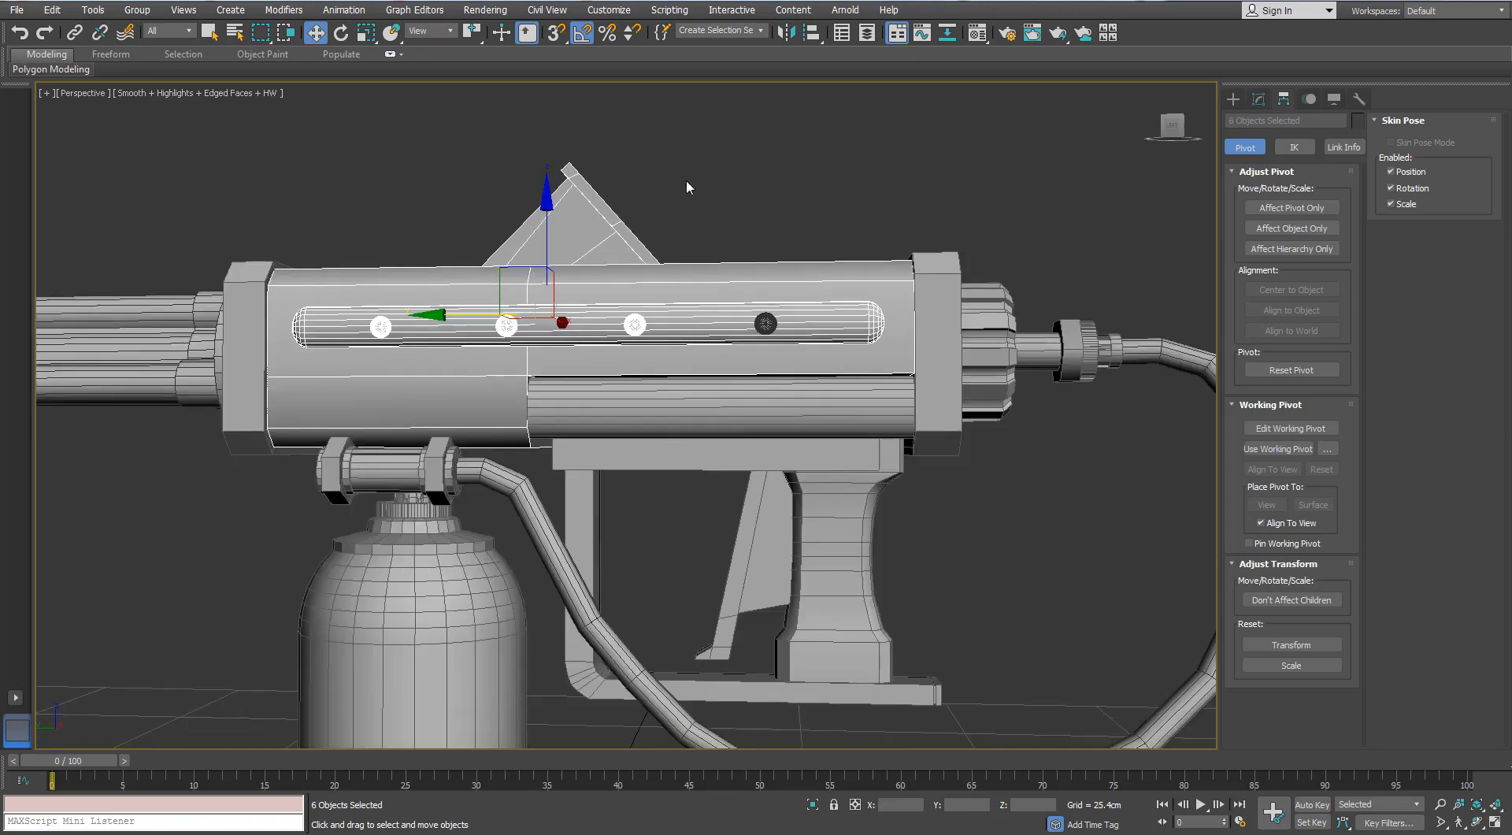
left_click(448, 291, "alt")
left_click(434, 329, "alt")
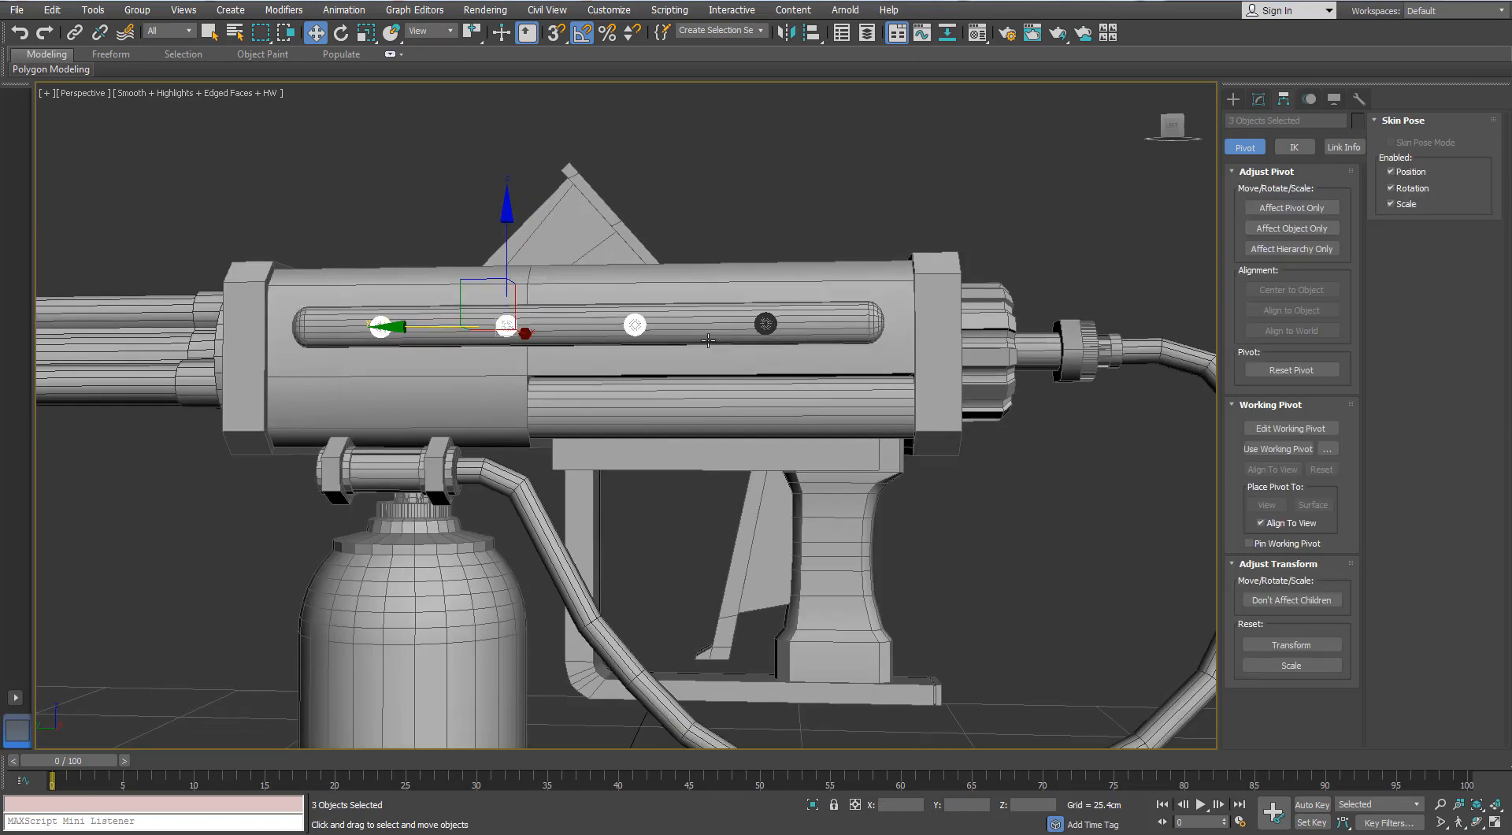
key("F3")
mouse_move(262, 427)
middle_mouse_down("alt")
mouse_move(526, 381)
mouse_move(516, 418)
mouse_move(556, 402)
middle_mouse_up("alt")
left_click(526, 381)
key("F3")
scroll(516, 420, "up", 3)
- Move the remaining ring down onto the lower rail, seat it in the rail's surface and slide it toward the rear end
left_click(551, 406)
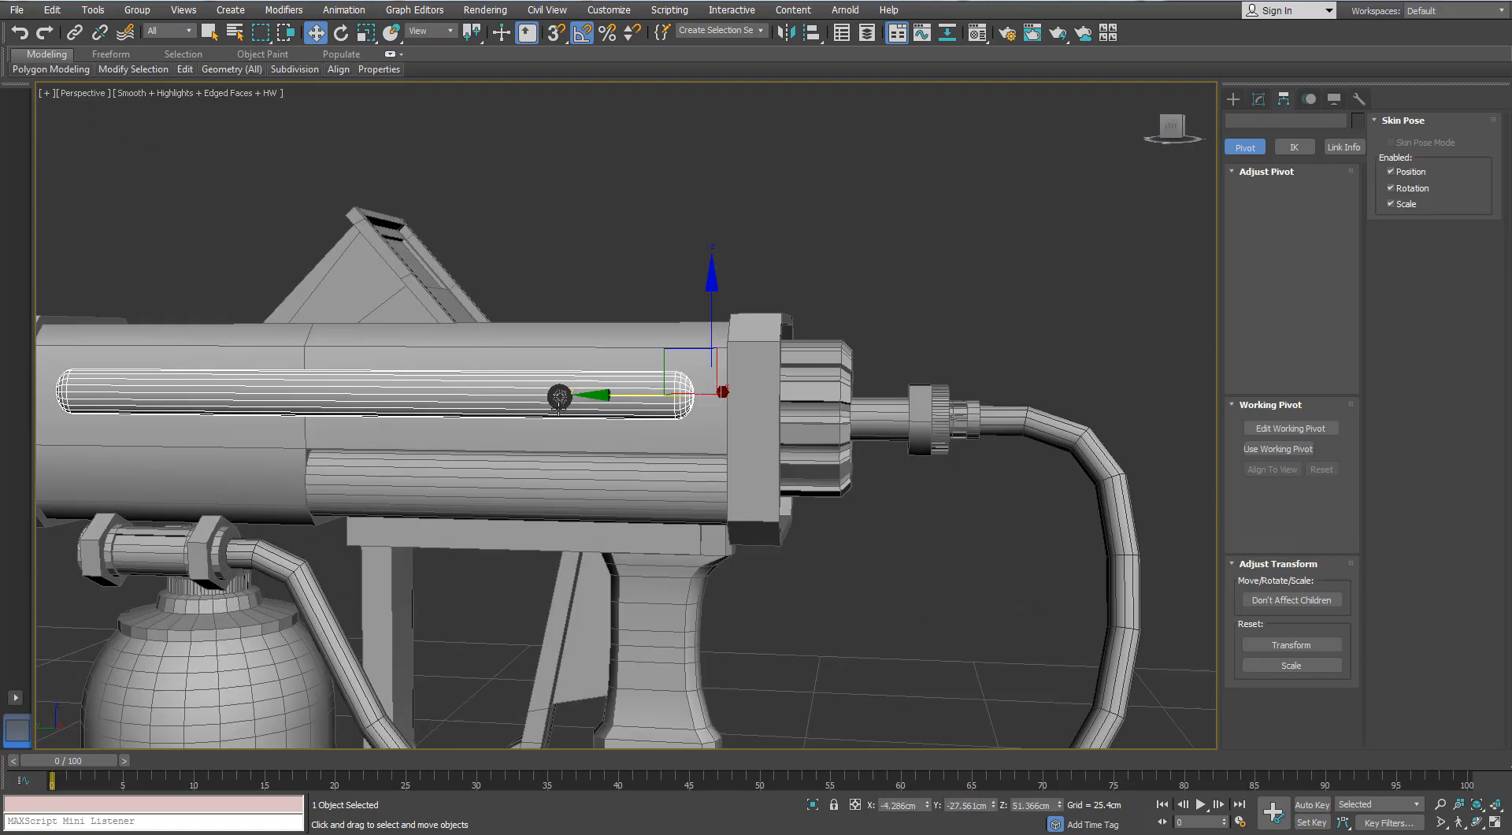
left_click(557, 400)
left_click_drag(558, 312, 554, 399)
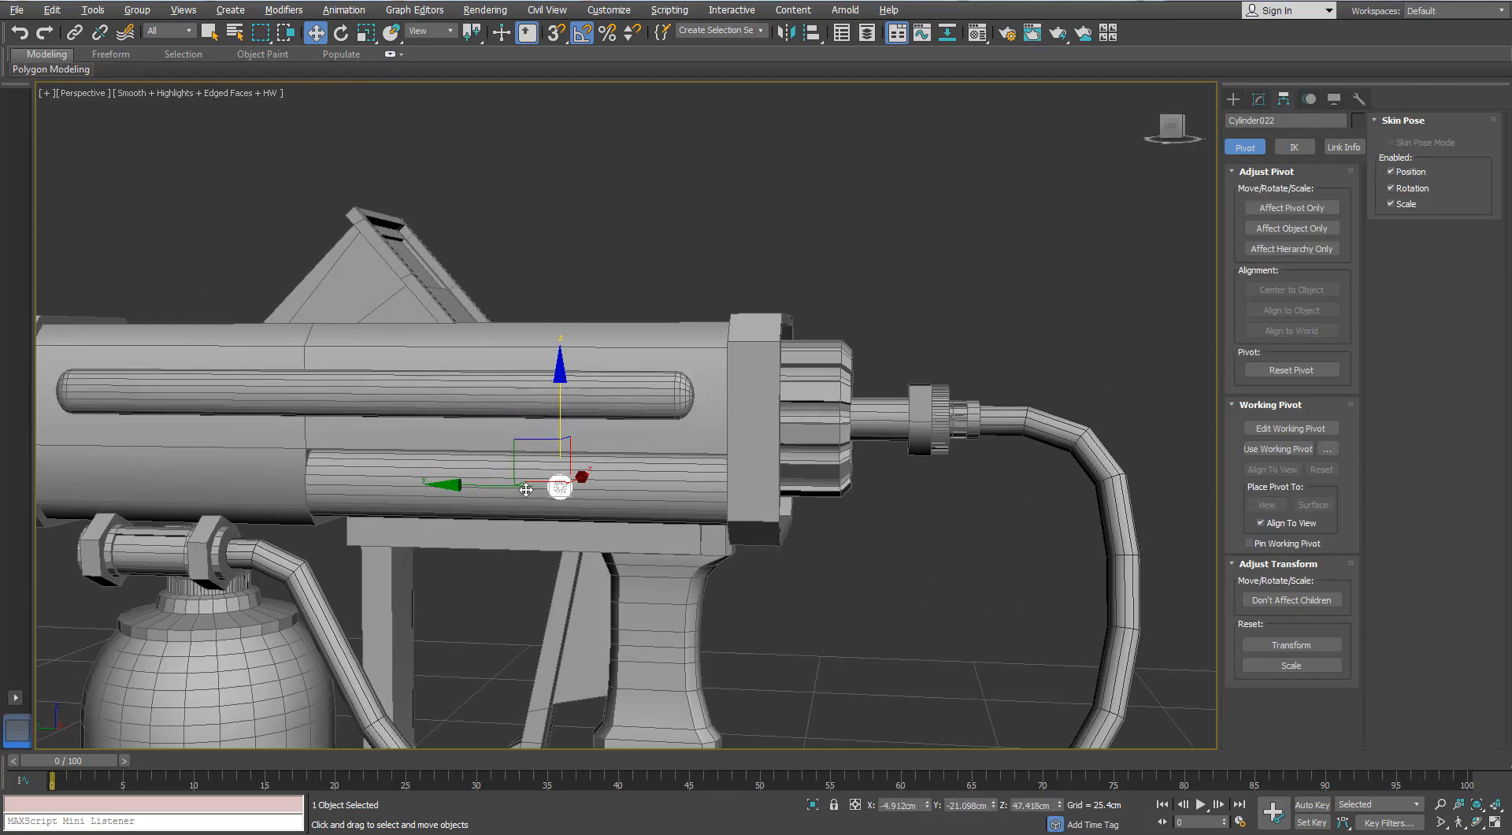
middle_click_drag(526, 490, 474, 459, "alt")
left_click_drag(463, 455, 448, 458)
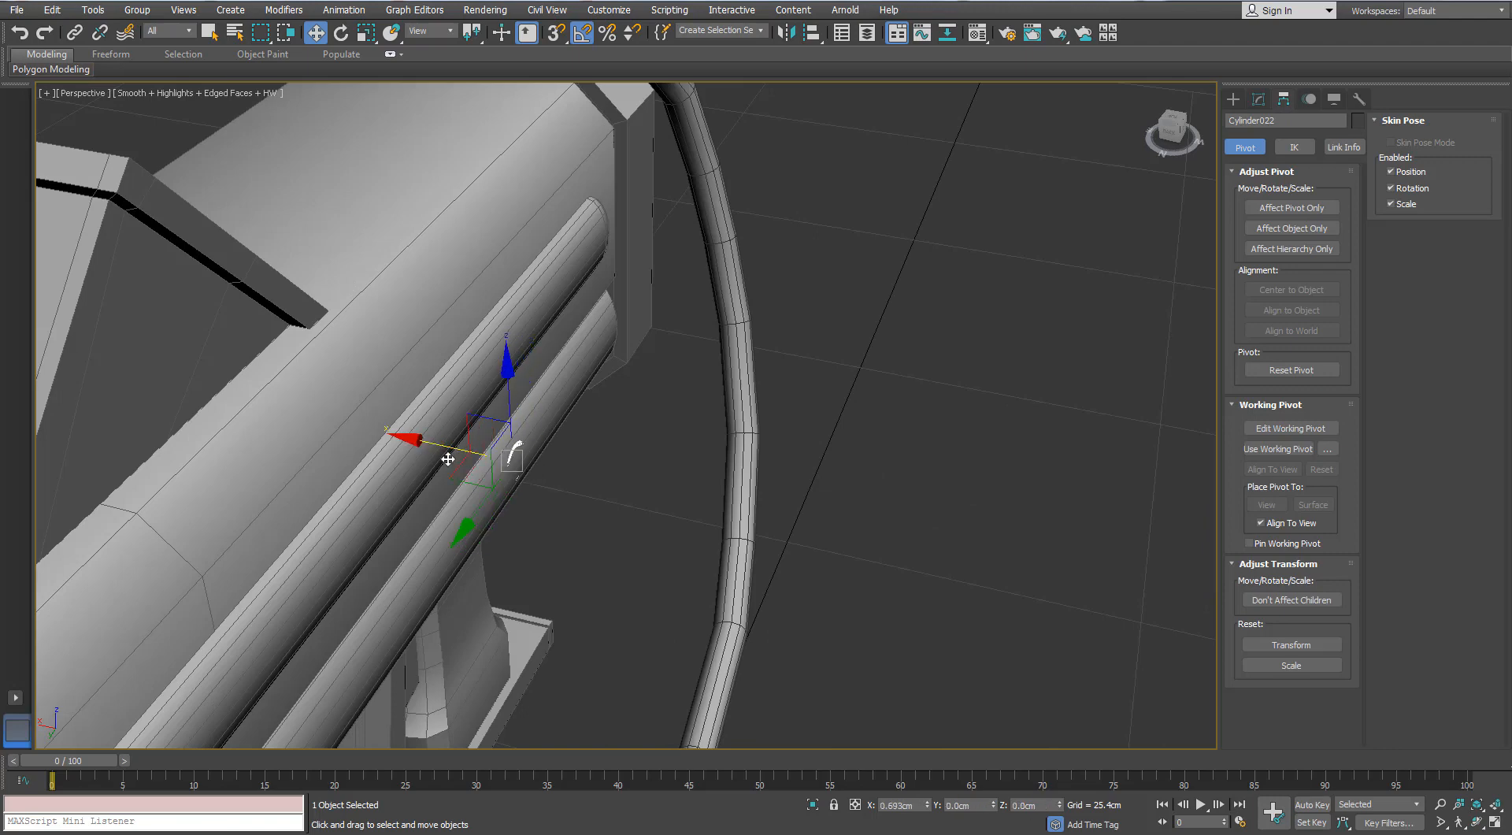
middle_click_drag(459, 462, 504, 468, "alt")
left_click_drag(472, 473, 622, 475)
middle_click_drag(543, 470, 695, 463)
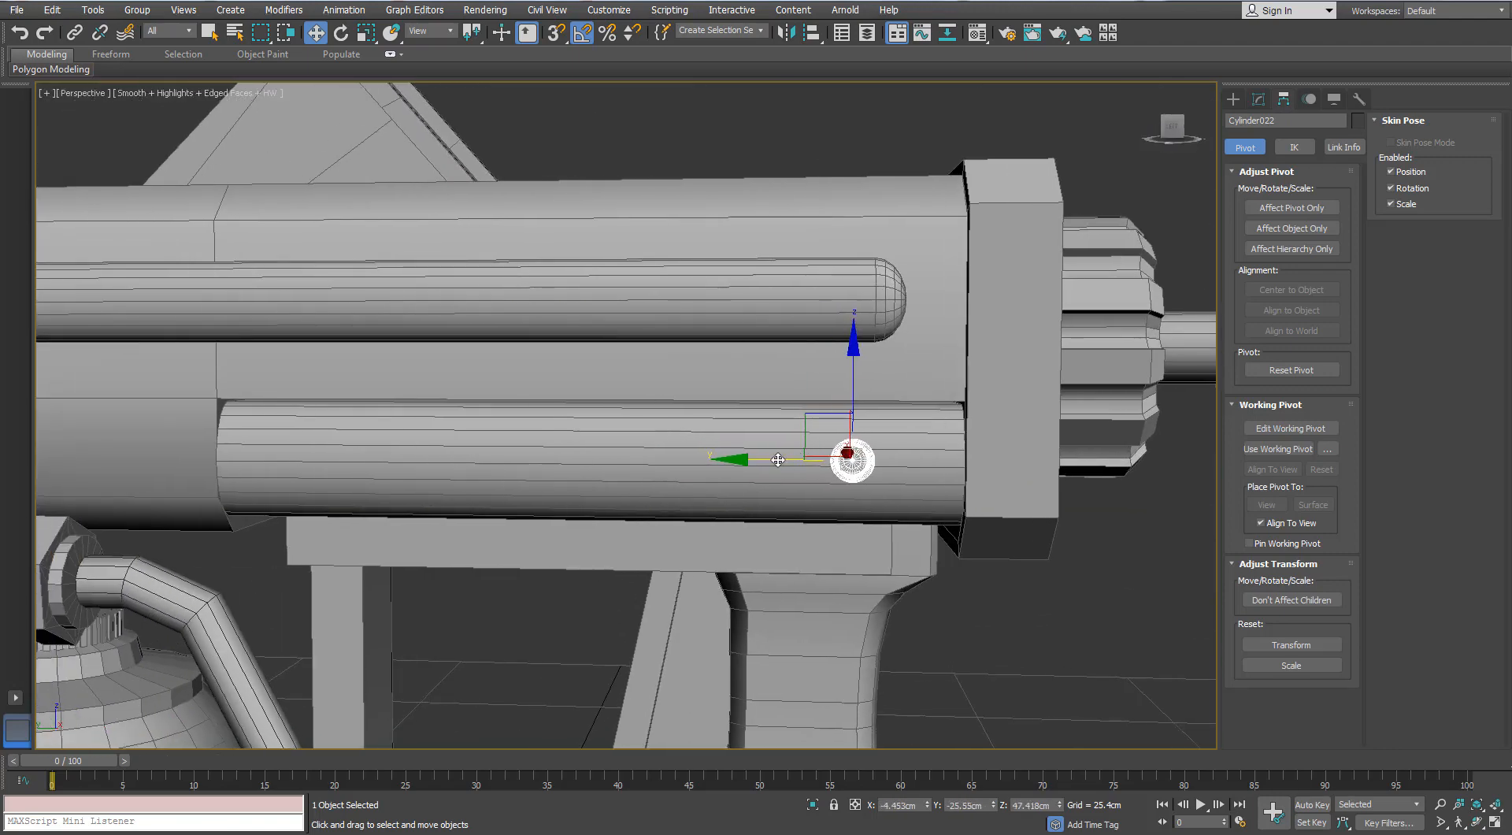
- Clone the ring along the lower rail as three evenly spaced instances and shift all four rings slightly toward the barrels
left_click_drag(724, 464, 559, 471, "shift")
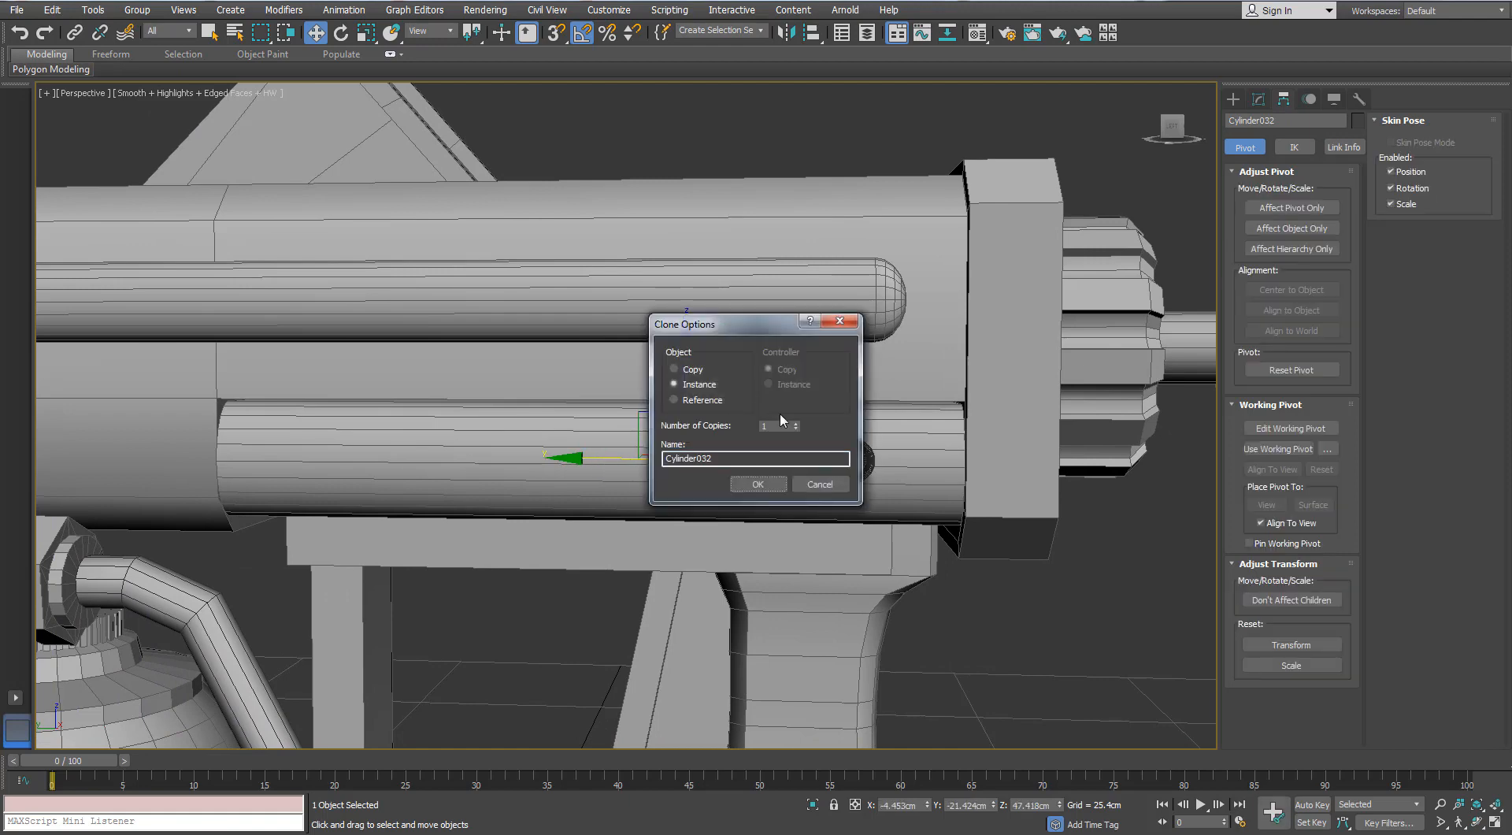
left_click(773, 485)
middle_click_drag(594, 471, 568, 432, "alt")
left_click(525, 454, "ctrl")
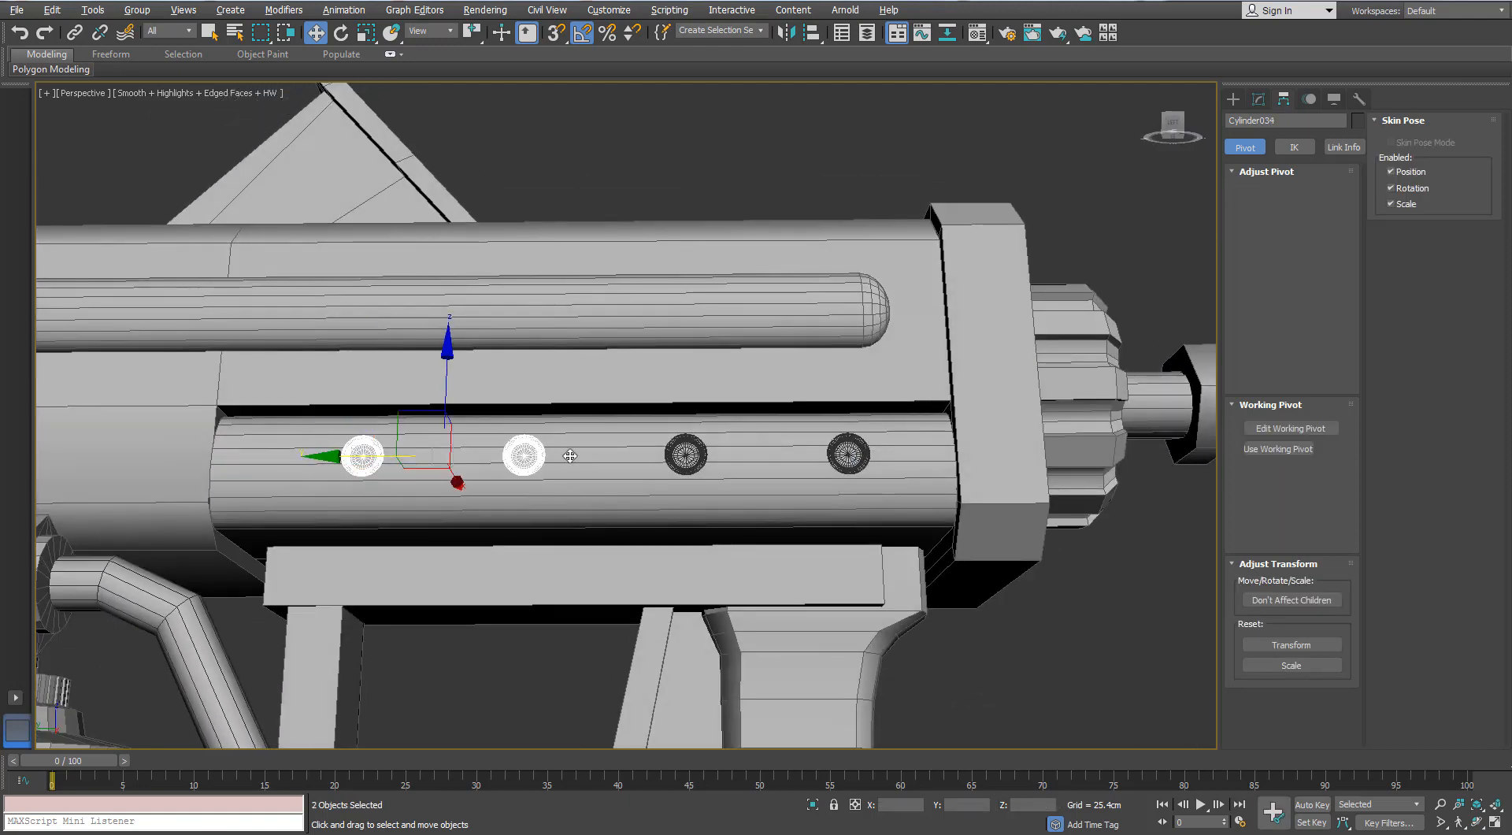
left_click(685, 452, "ctrl")
left_click(848, 453, "ctrl")
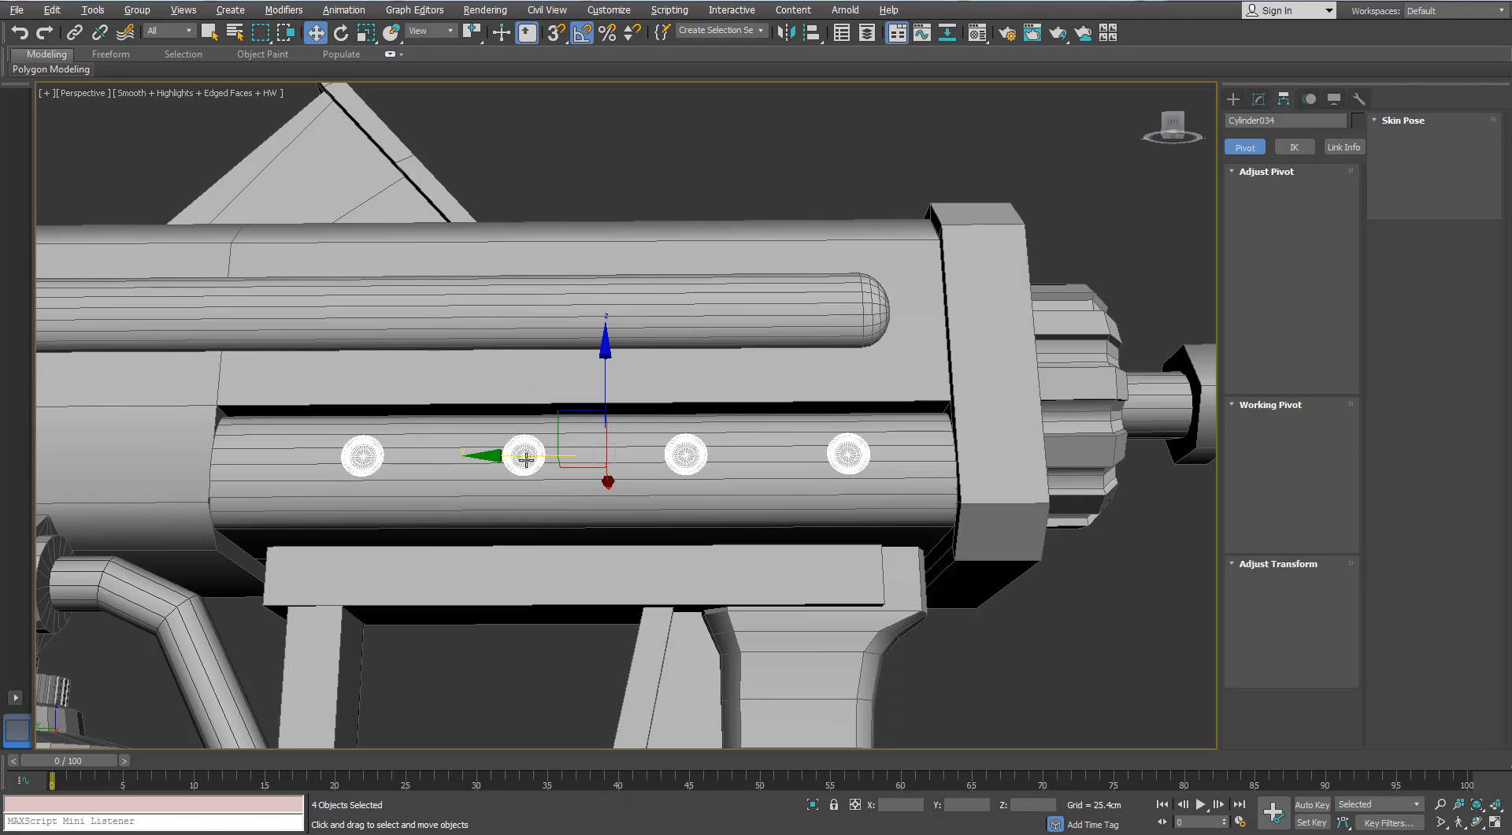
left_click_drag(526, 457, 512, 455)
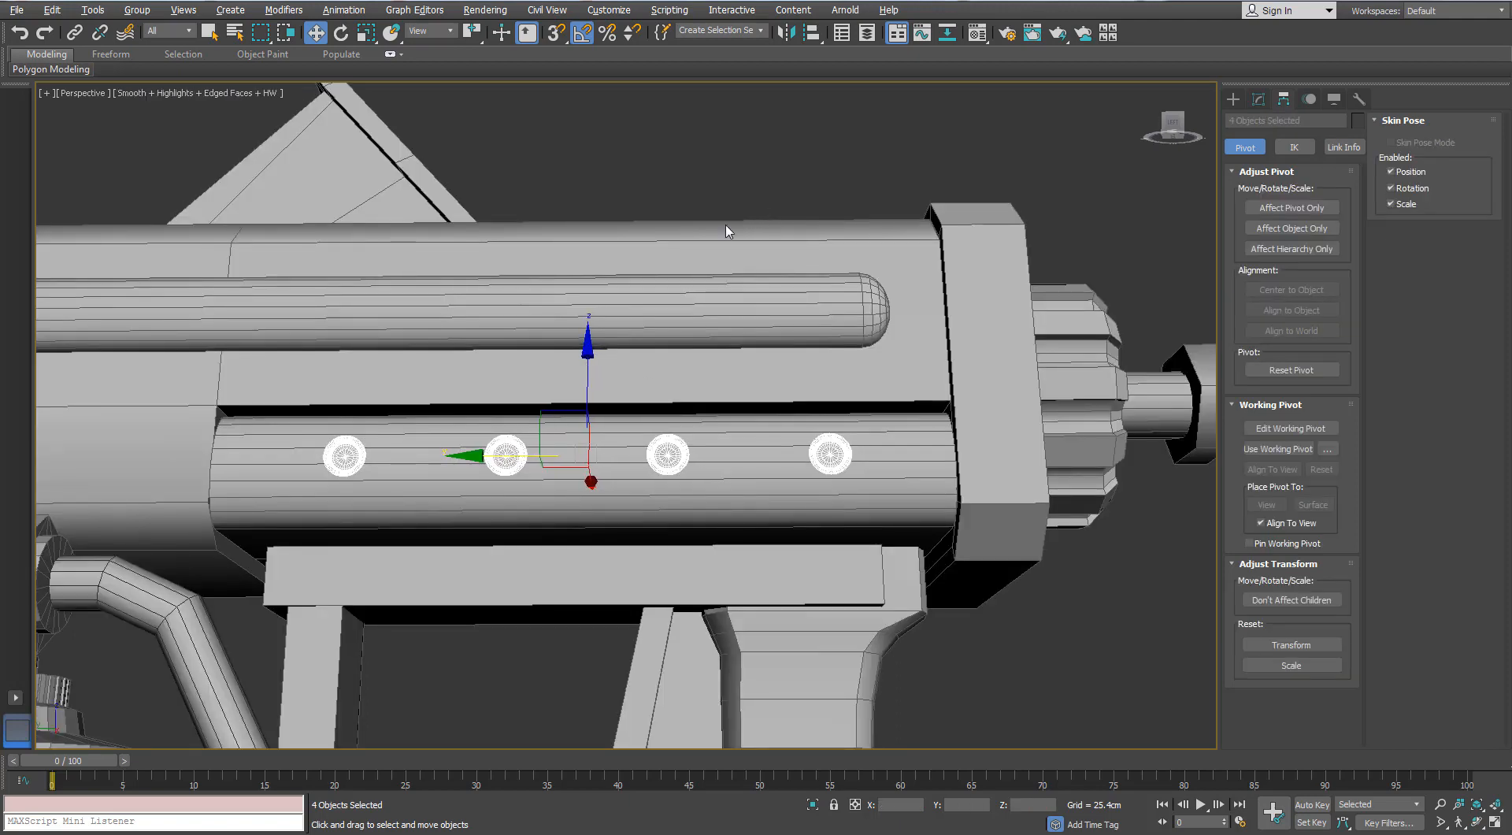
left_click(726, 190)
- Examine the row of rings on the lower rail from several angles with edged faces hidden
scroll(726, 191, "down", 2)
middle_click_drag(727, 190, 682, 330, "alt")
scroll(669, 347, "down", 4)
key("F4")
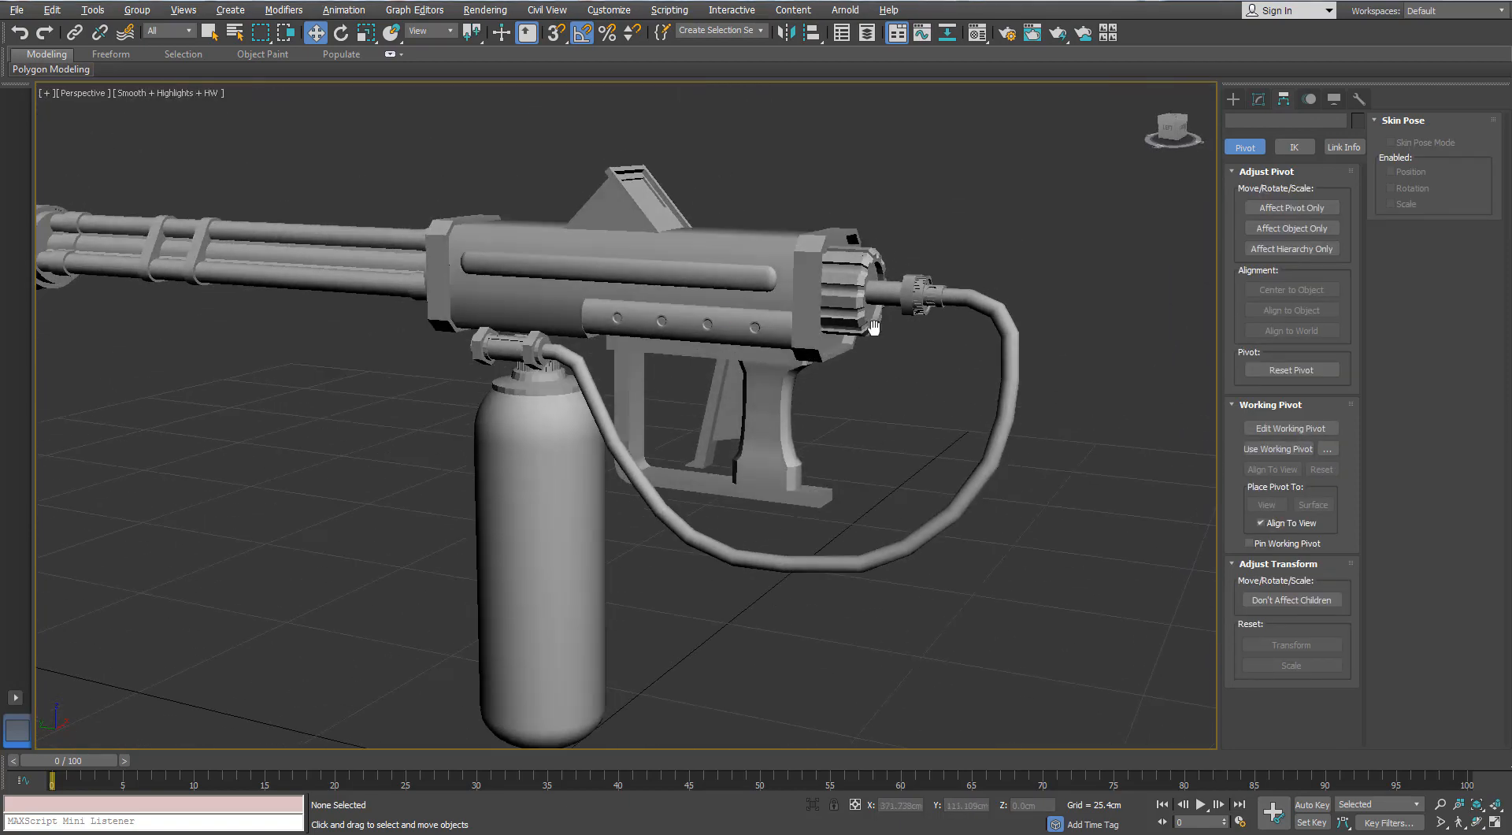
scroll(935, 299, "up", 5)
middle_click_drag(903, 272, 793, 446)
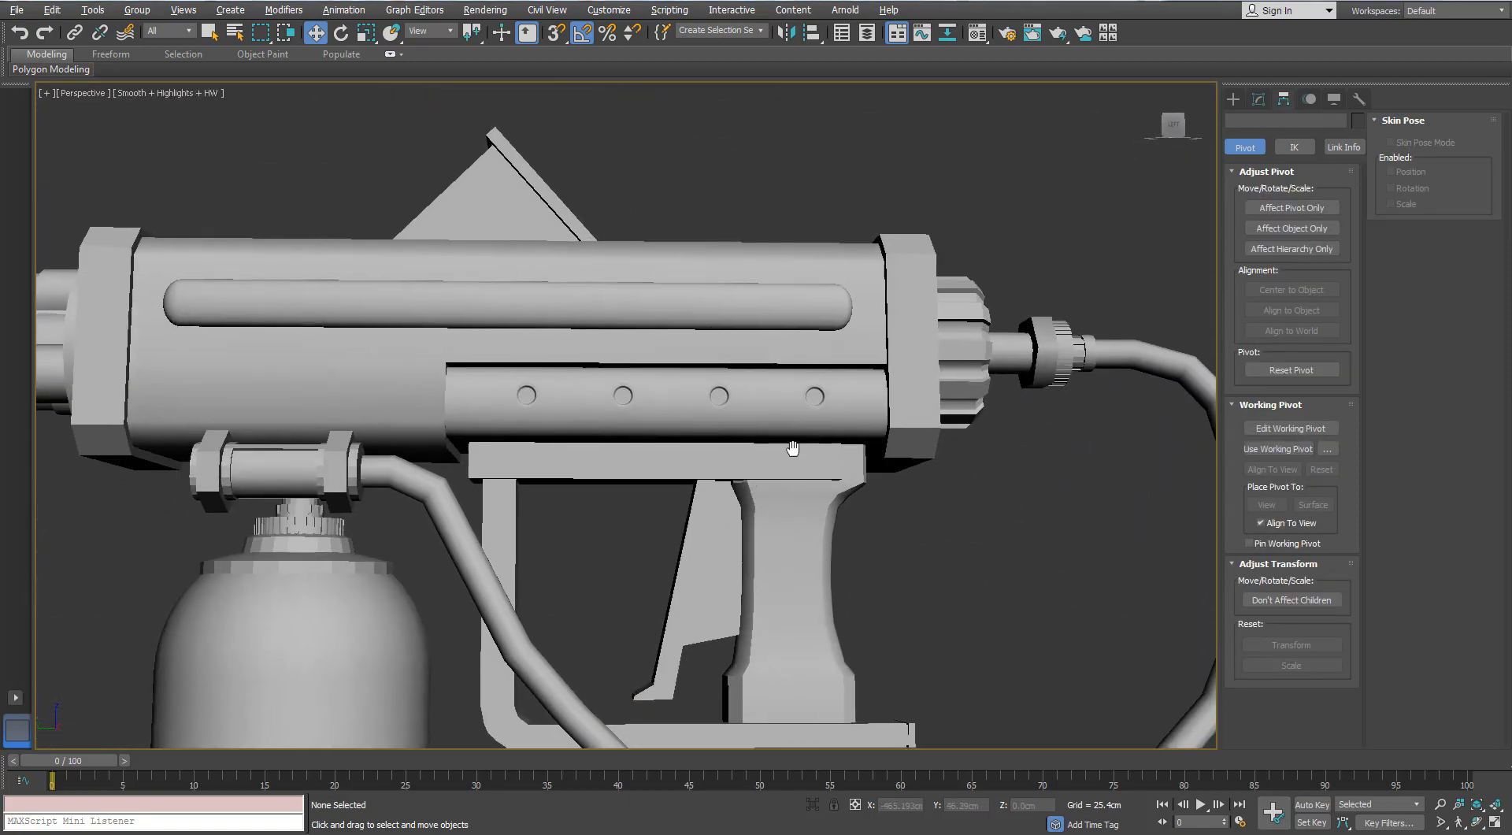
scroll(769, 470, "up", 4)
scroll(768, 470, "up", 2)
- Create a thin AutoGrid cylinder with a radius of about 0.445 cm on the side of the frame bar above the grip
key("F4")
left_click(1233, 100)
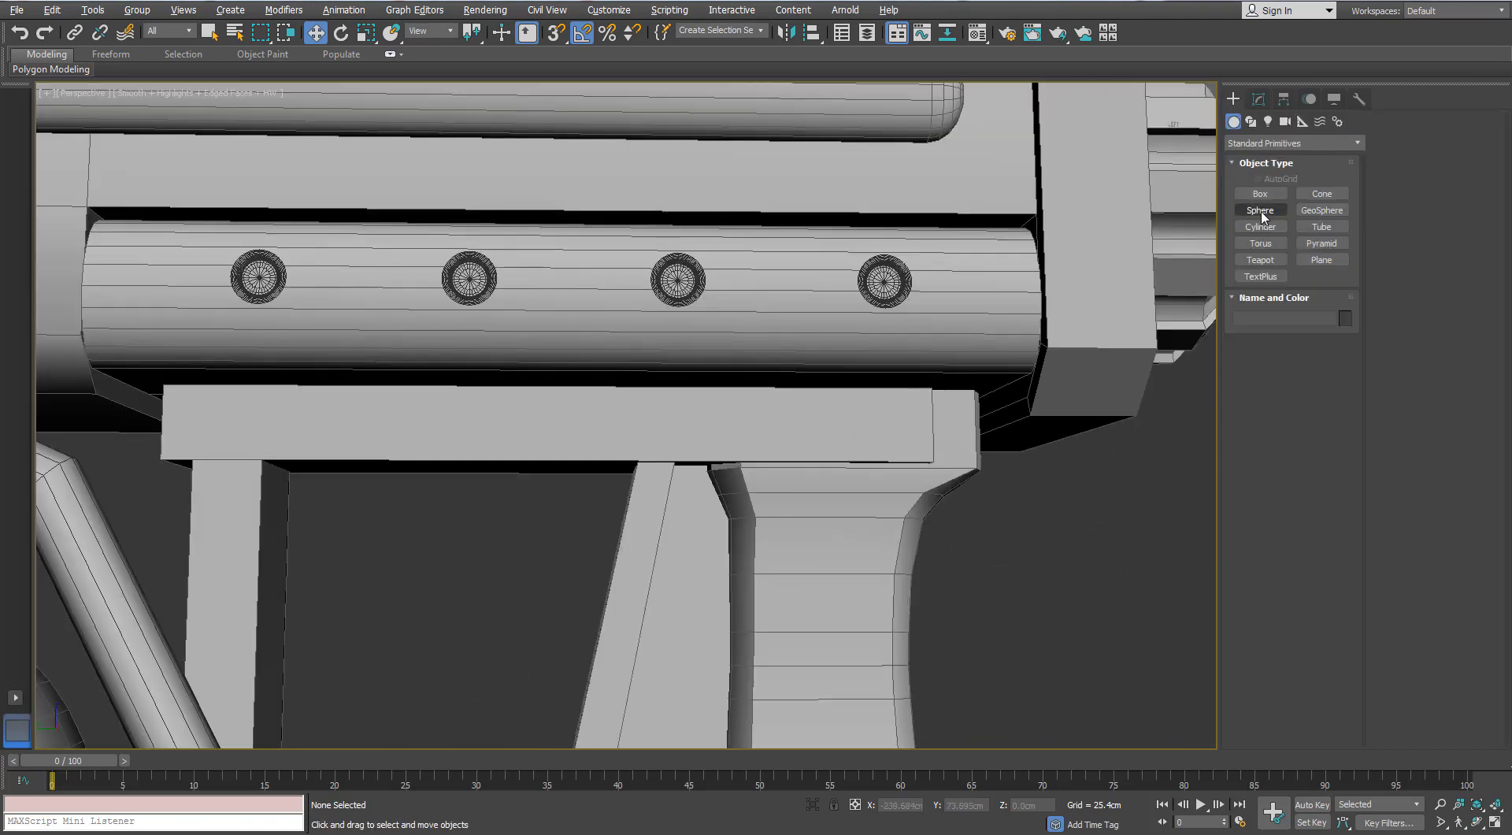
left_click(1260, 226)
middle_click_drag(682, 347, 696, 414)
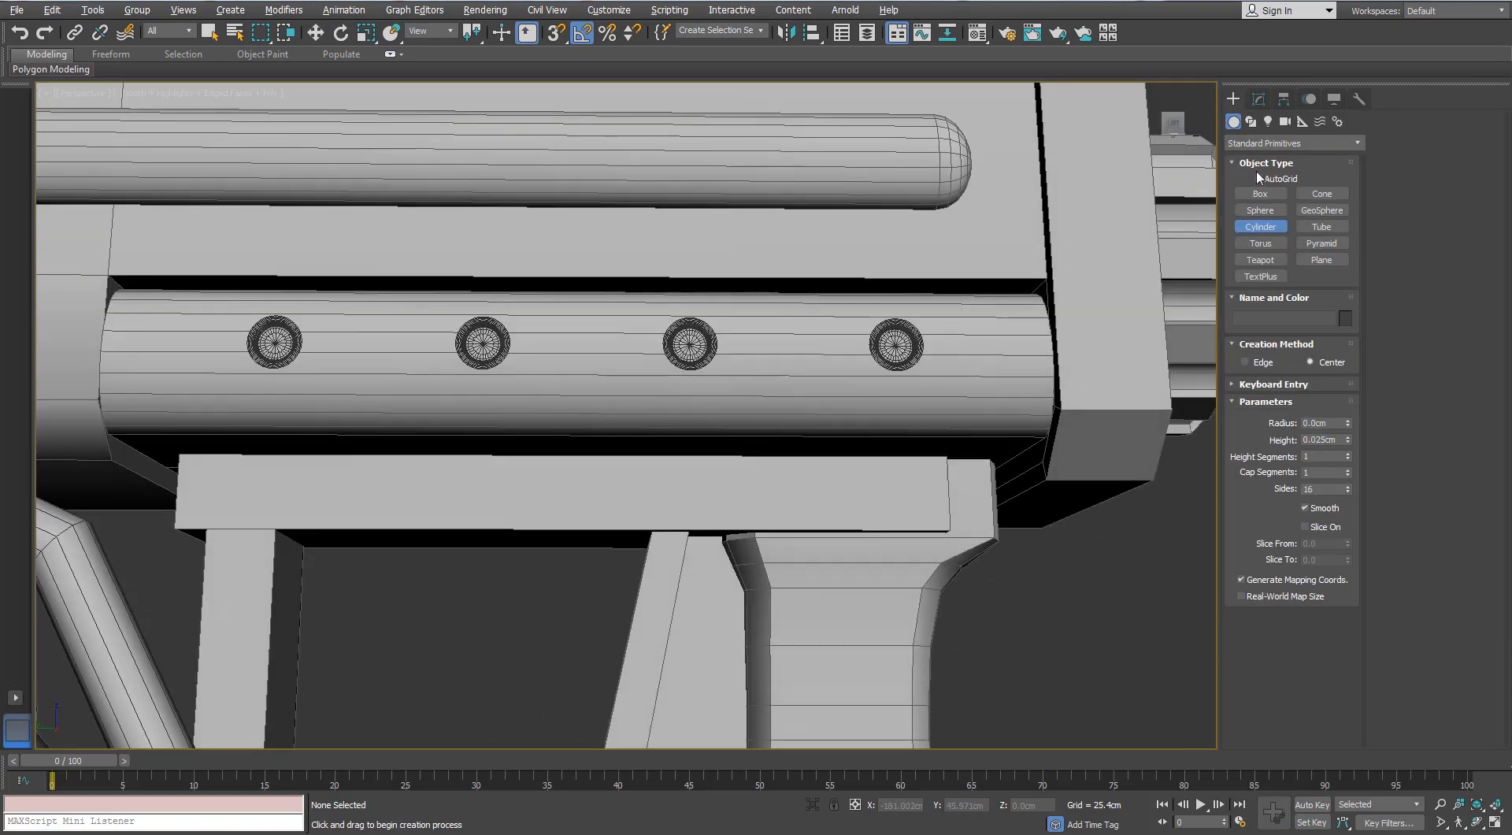
left_click_drag(751, 491, 754, 478)
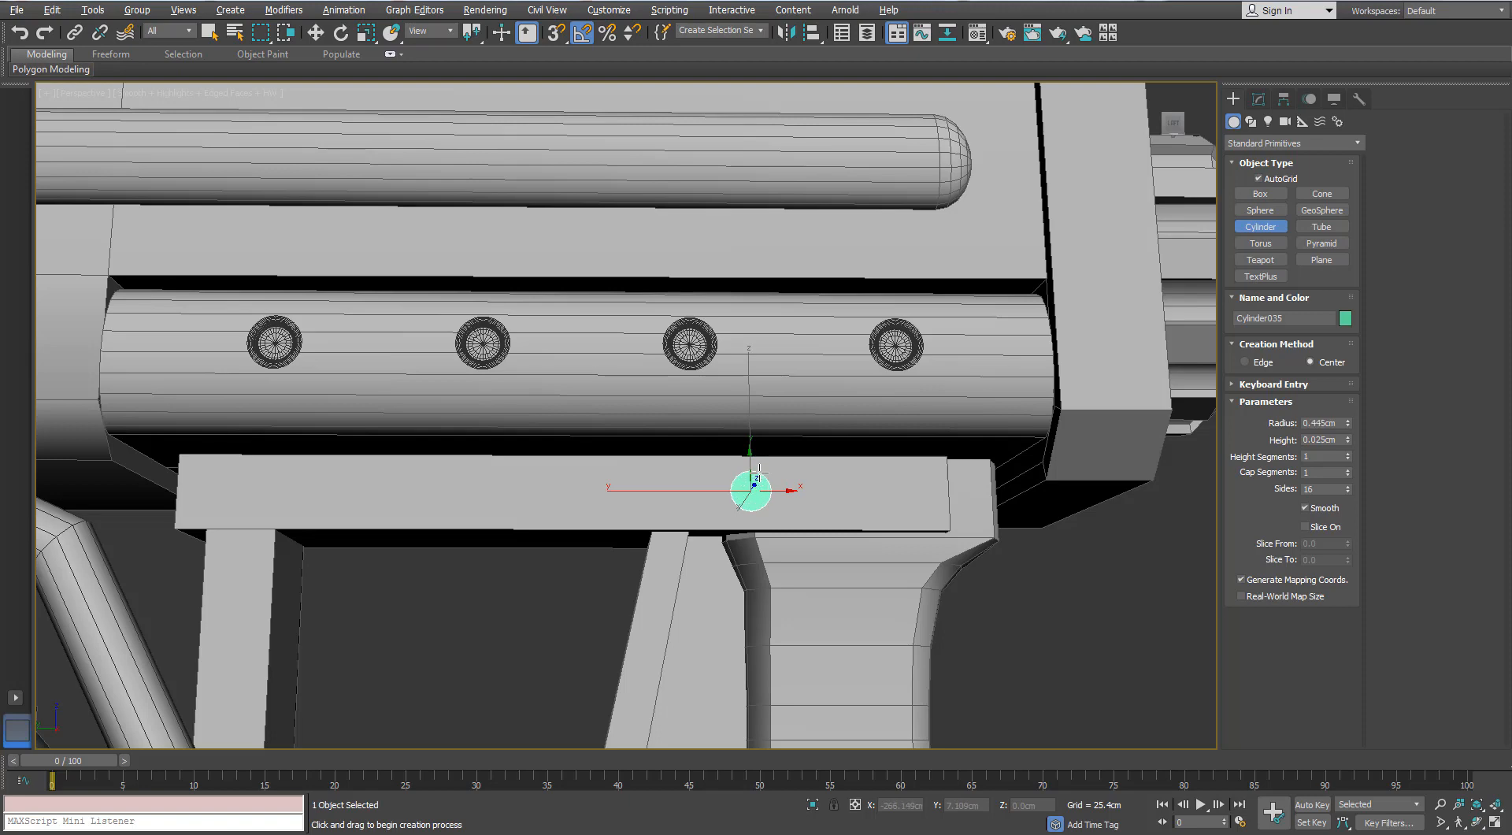
middle_click_drag(815, 452, 1115, 208, "alt")
scroll(1094, 229, "up", 2)
key("w")
- Convert the new cylinder to an editable poly and inset its outer cap polygon to leave a narrow rim
left_click(1258, 98)
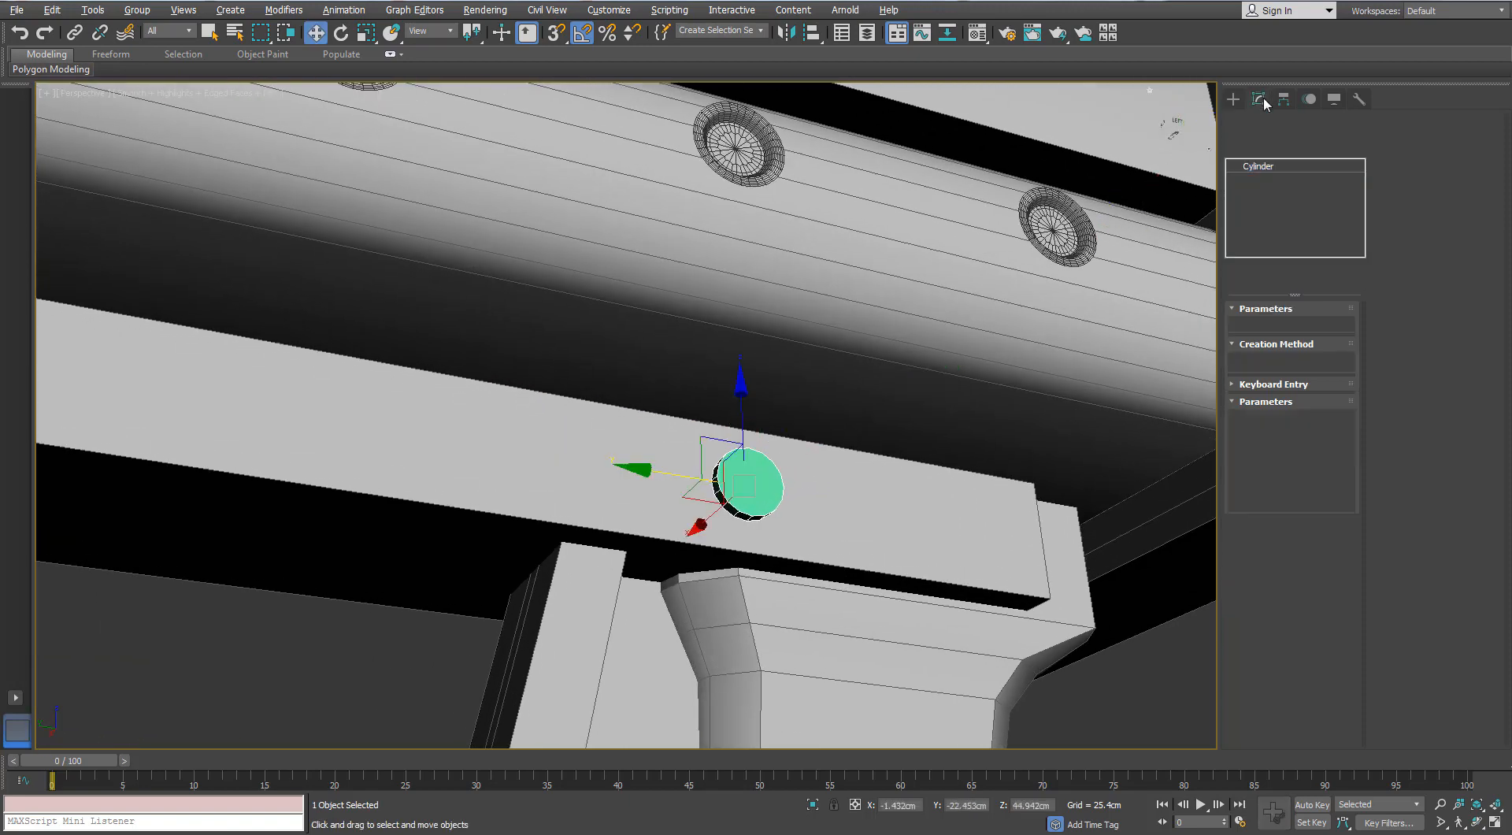
right_click(722, 498)
left_click(646, 663)
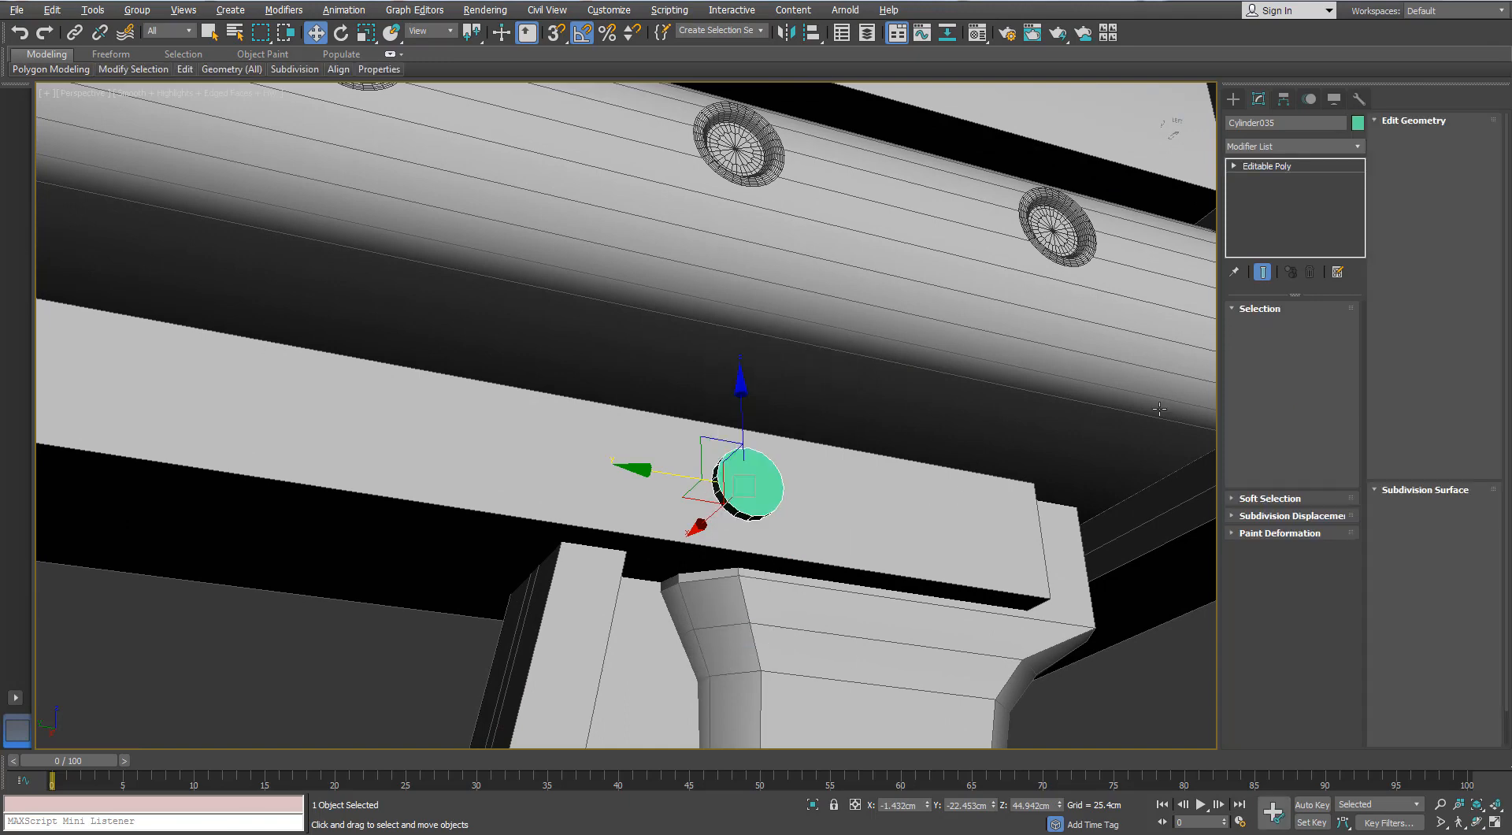
key("4")
left_click(762, 483)
scroll(762, 484, "up", 5)
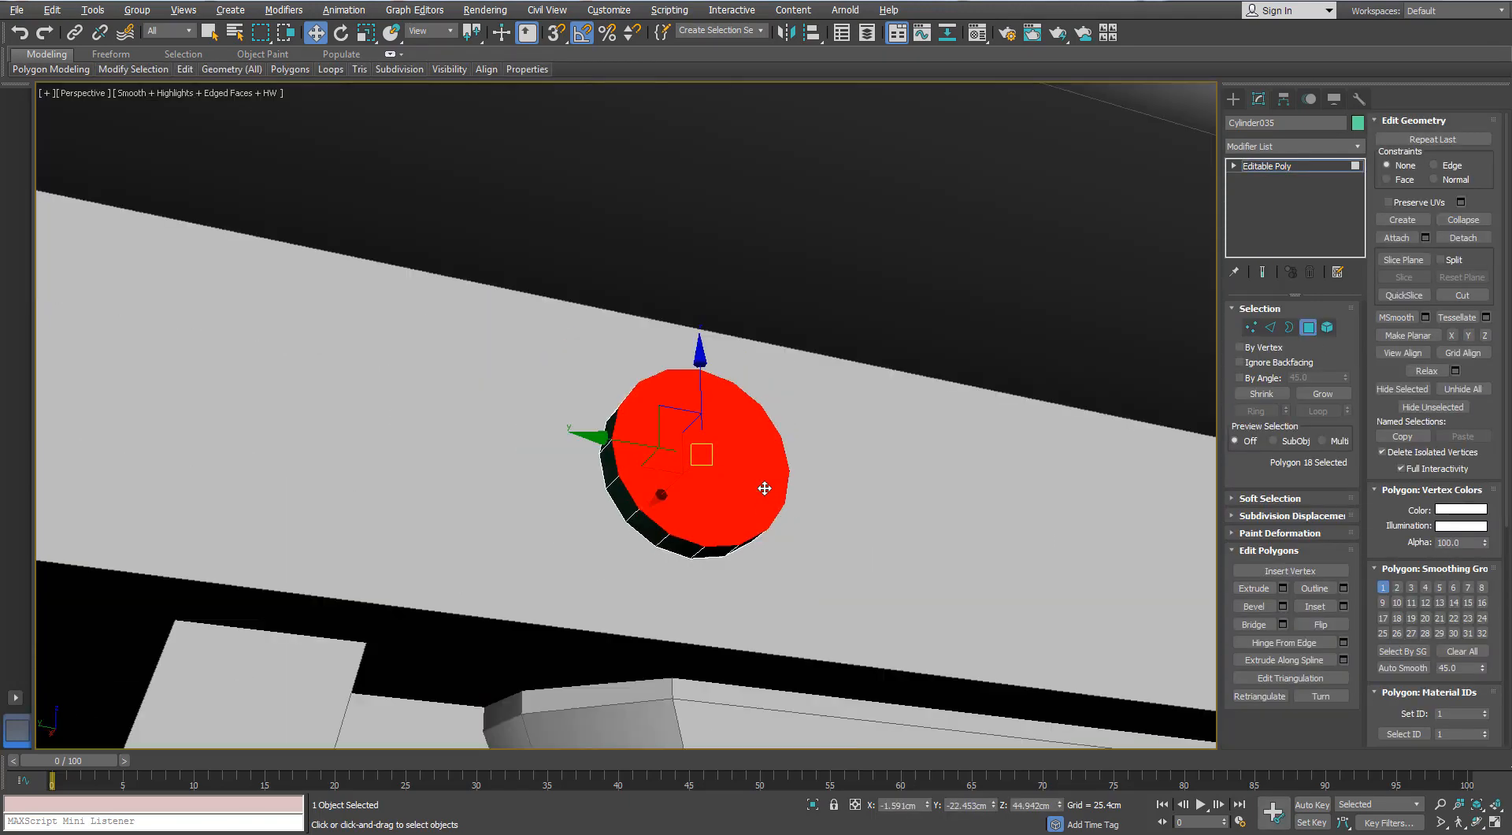
scroll(763, 485, "down", 2)
middle_click_drag(762, 484, 770, 441, "alt")
left_click(1343, 606)
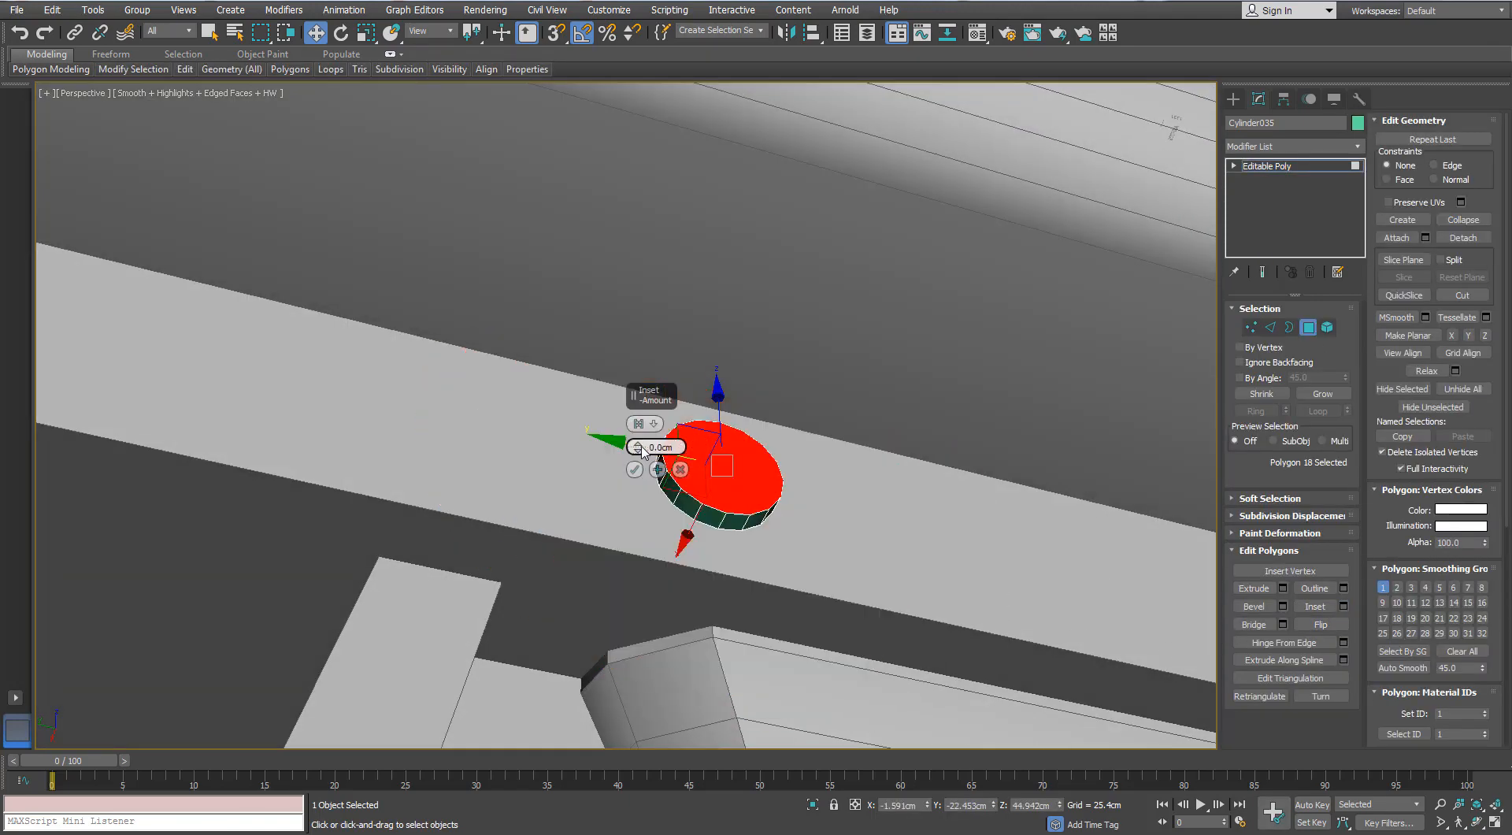
left_click(636, 470)
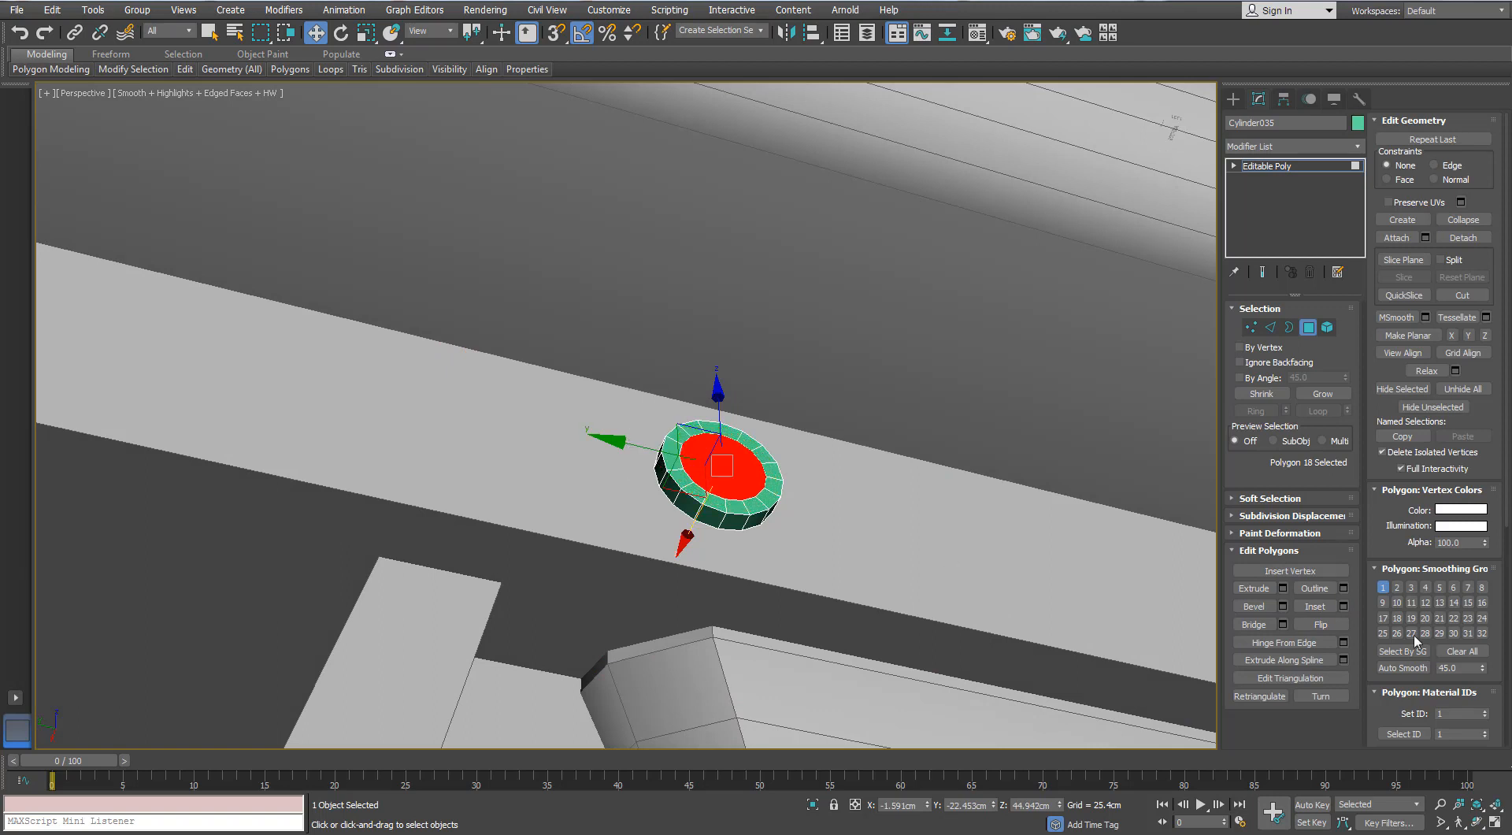
- Extrude the inset cap polygon, pull it further outward by about 0.4 cm into a stud and scale its end down slightly
left_click(1283, 587)
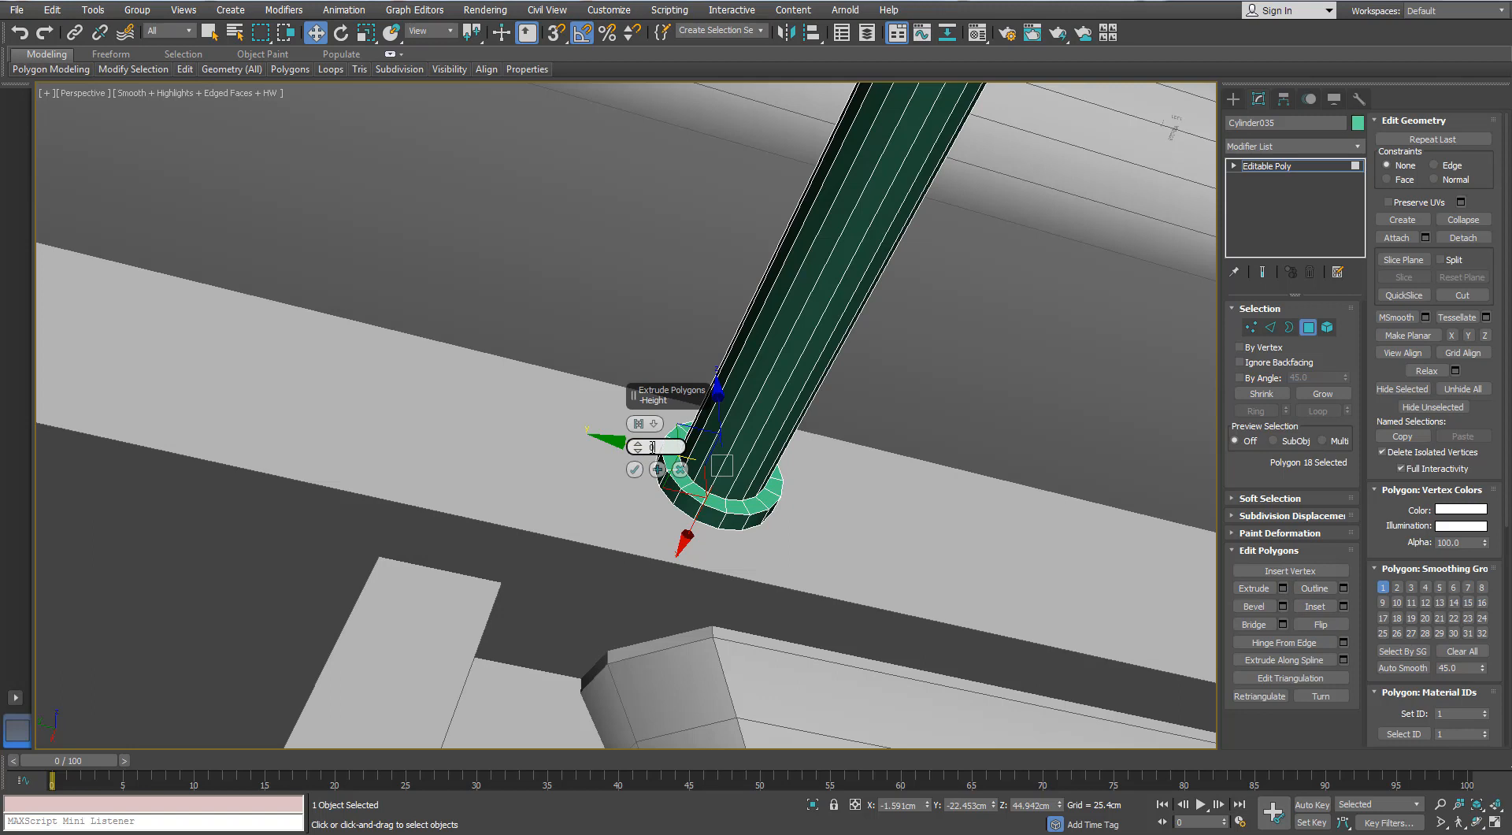
type("0")
key("Return")
left_click(636, 469)
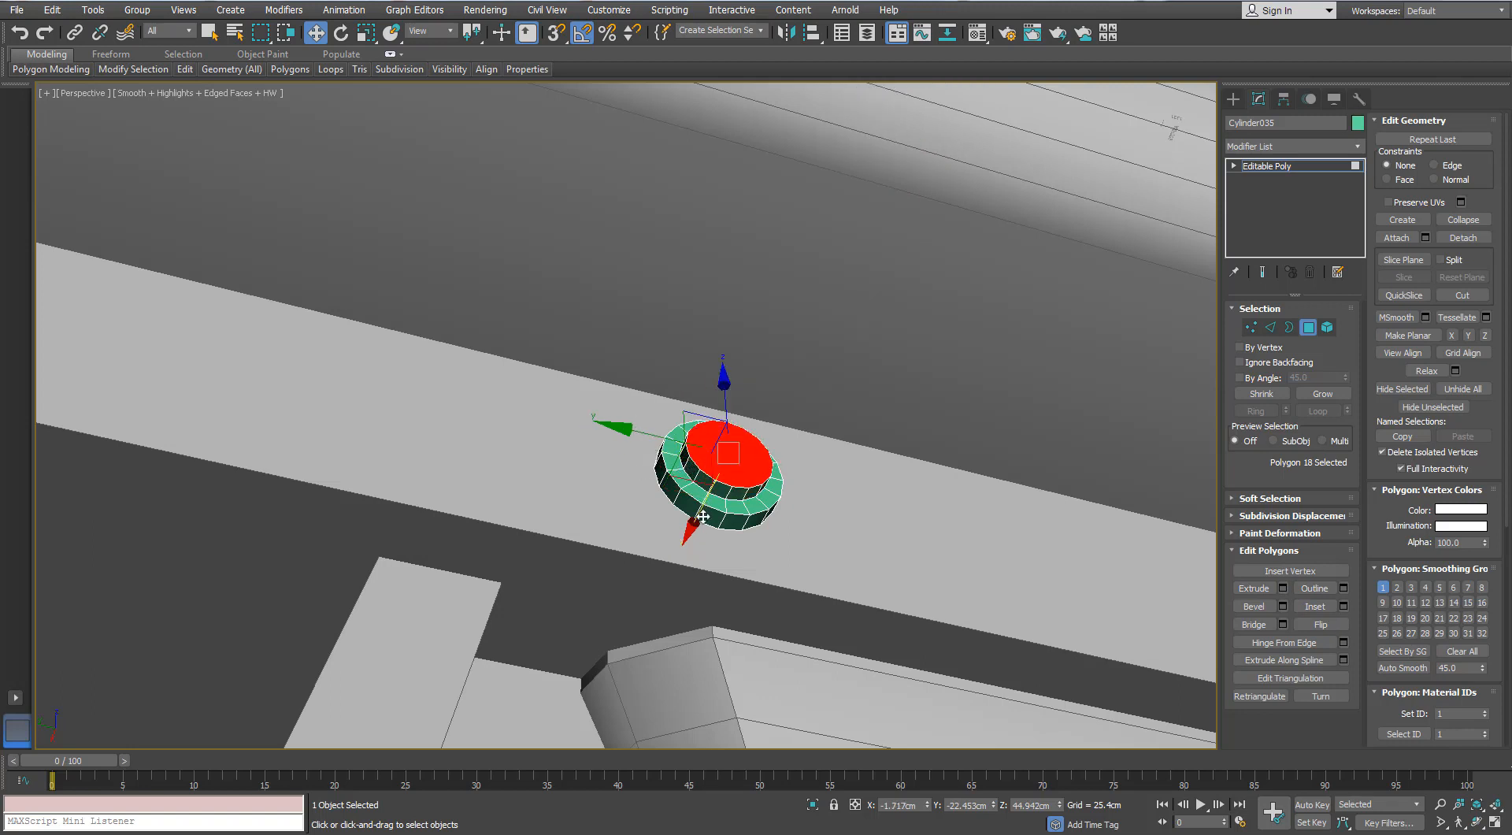
left_click_drag(713, 490, 719, 485)
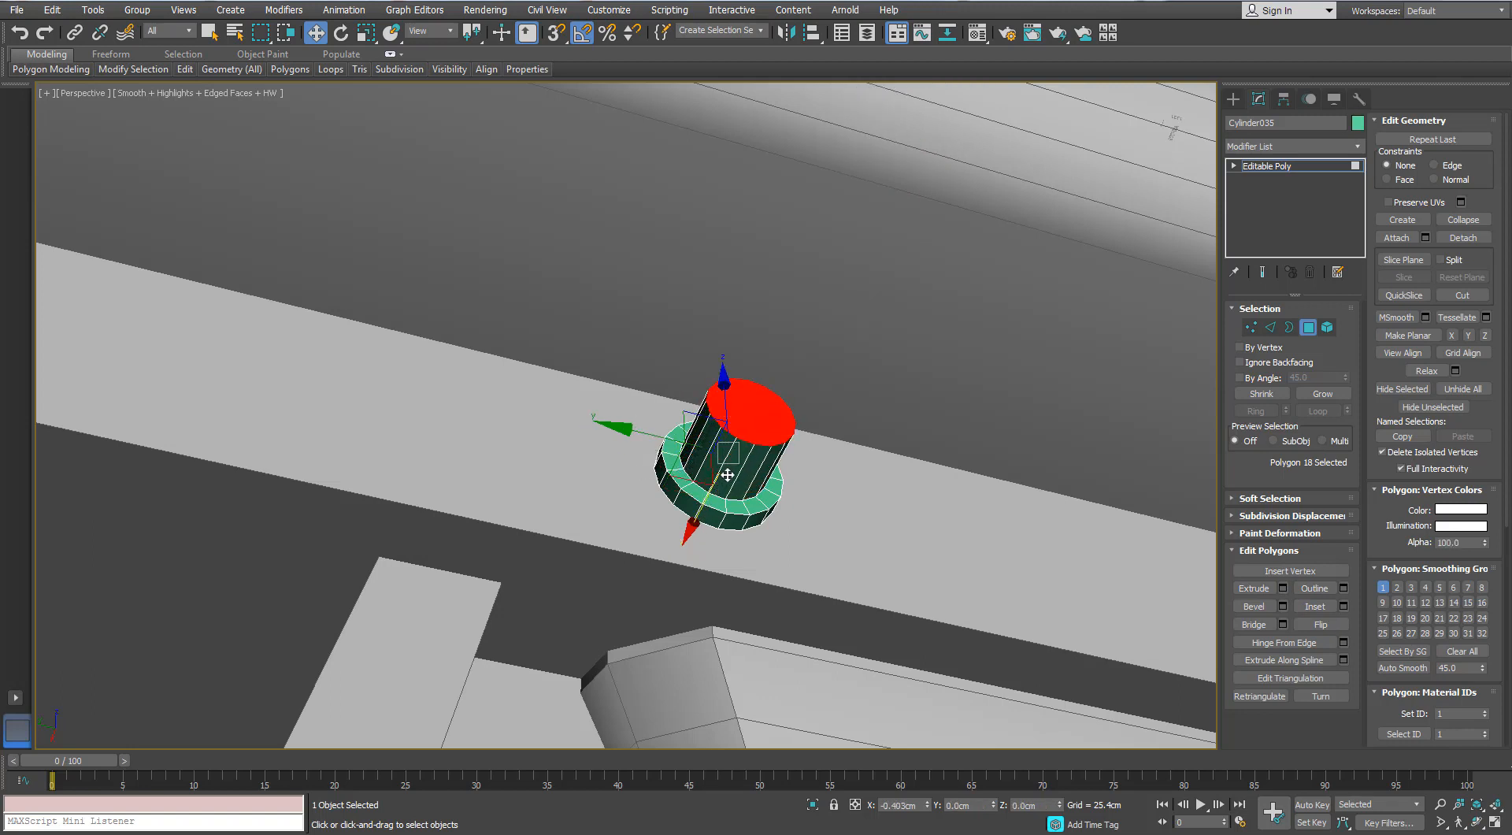
key("r")
left_click_drag(752, 400, 747, 415)
- Inset the stud's end polygon by 0.025 cm and collapse the inner polygon to a single centre point
scroll(746, 414, "up", 3)
left_click(1344, 606)
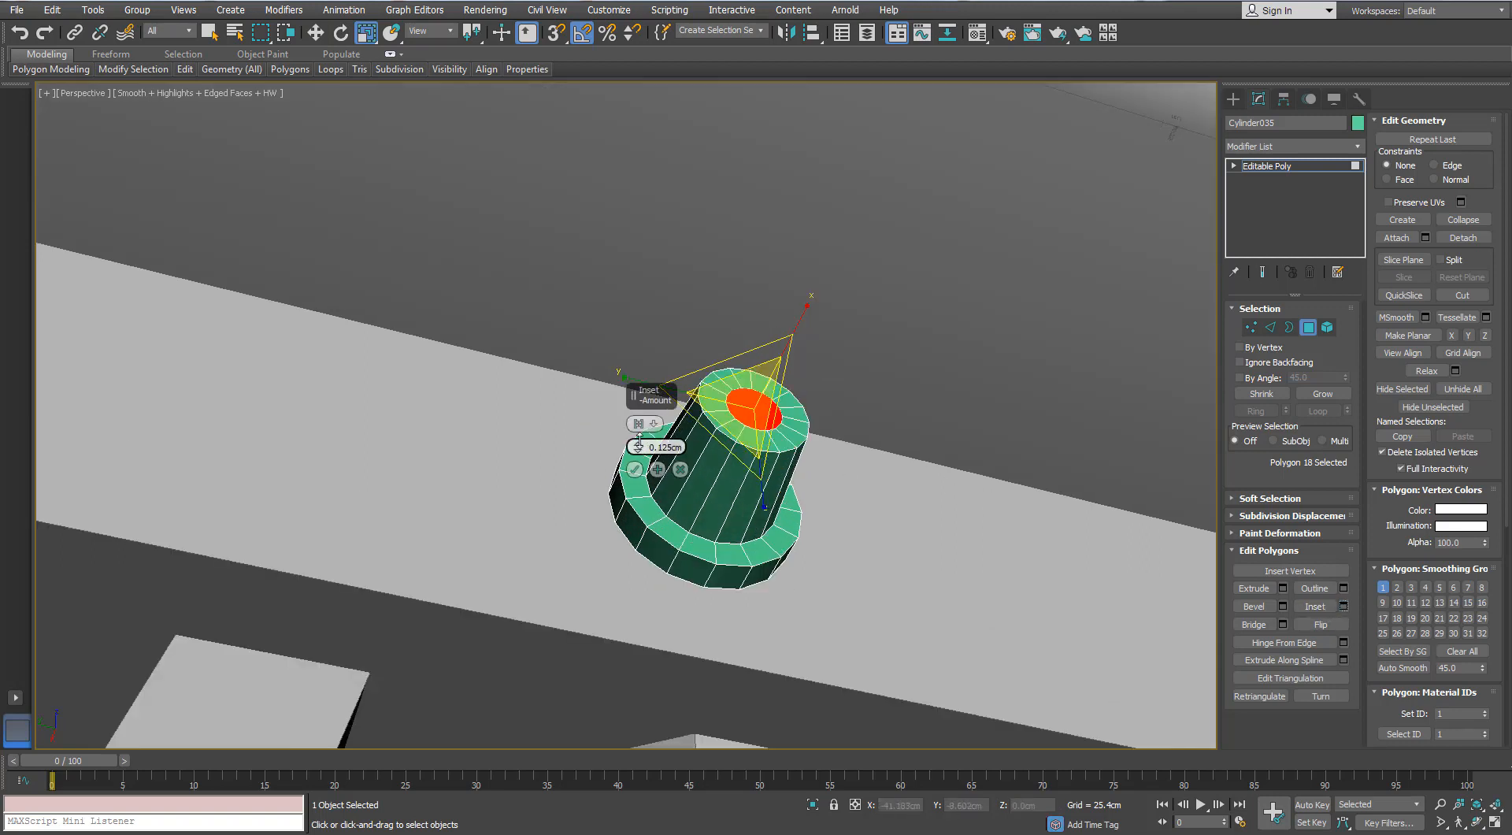
left_click_drag(638, 443, 639, 442)
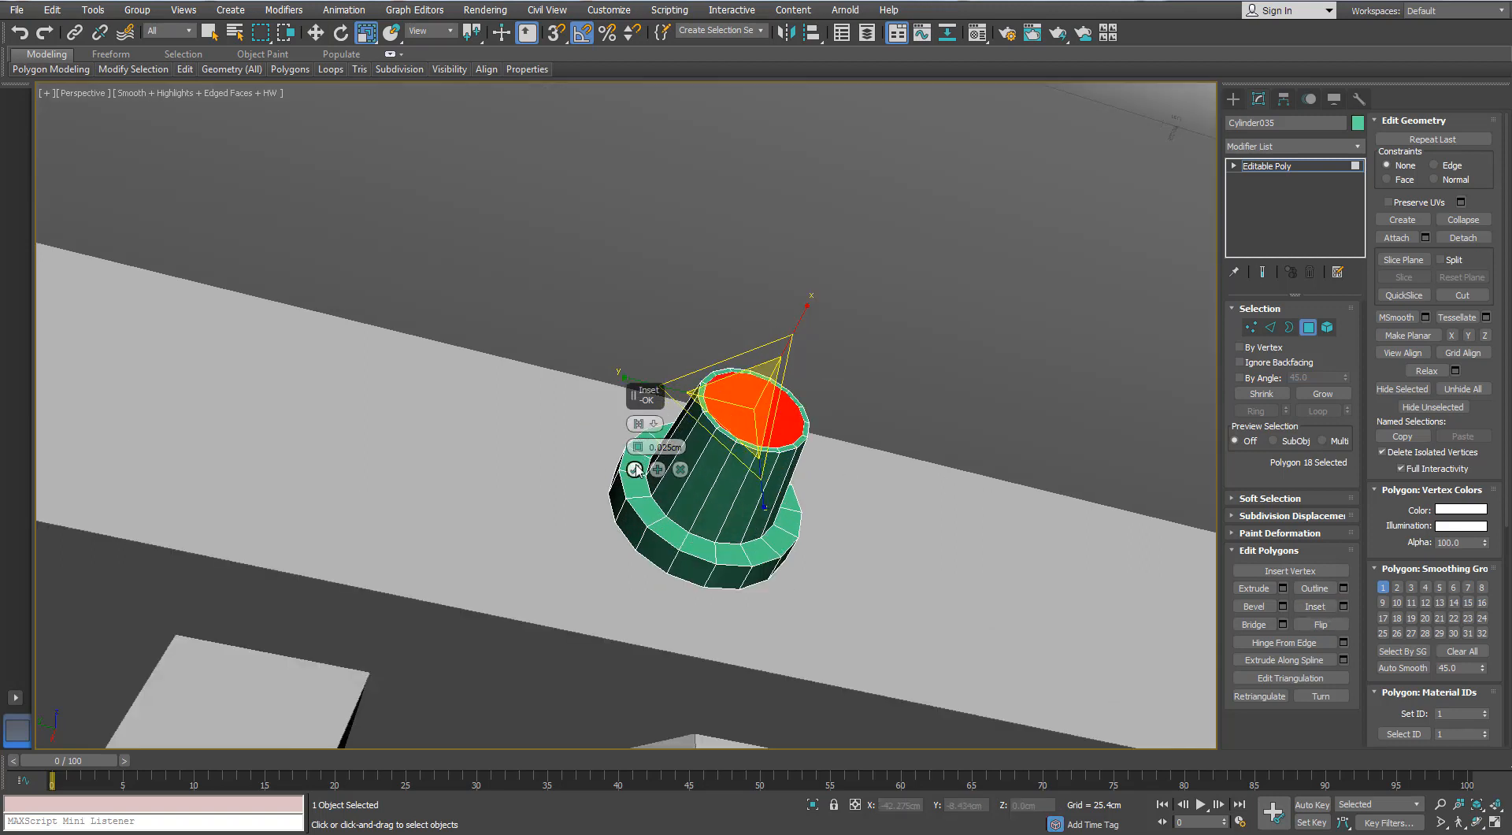
left_click(635, 469)
right_click(730, 420)
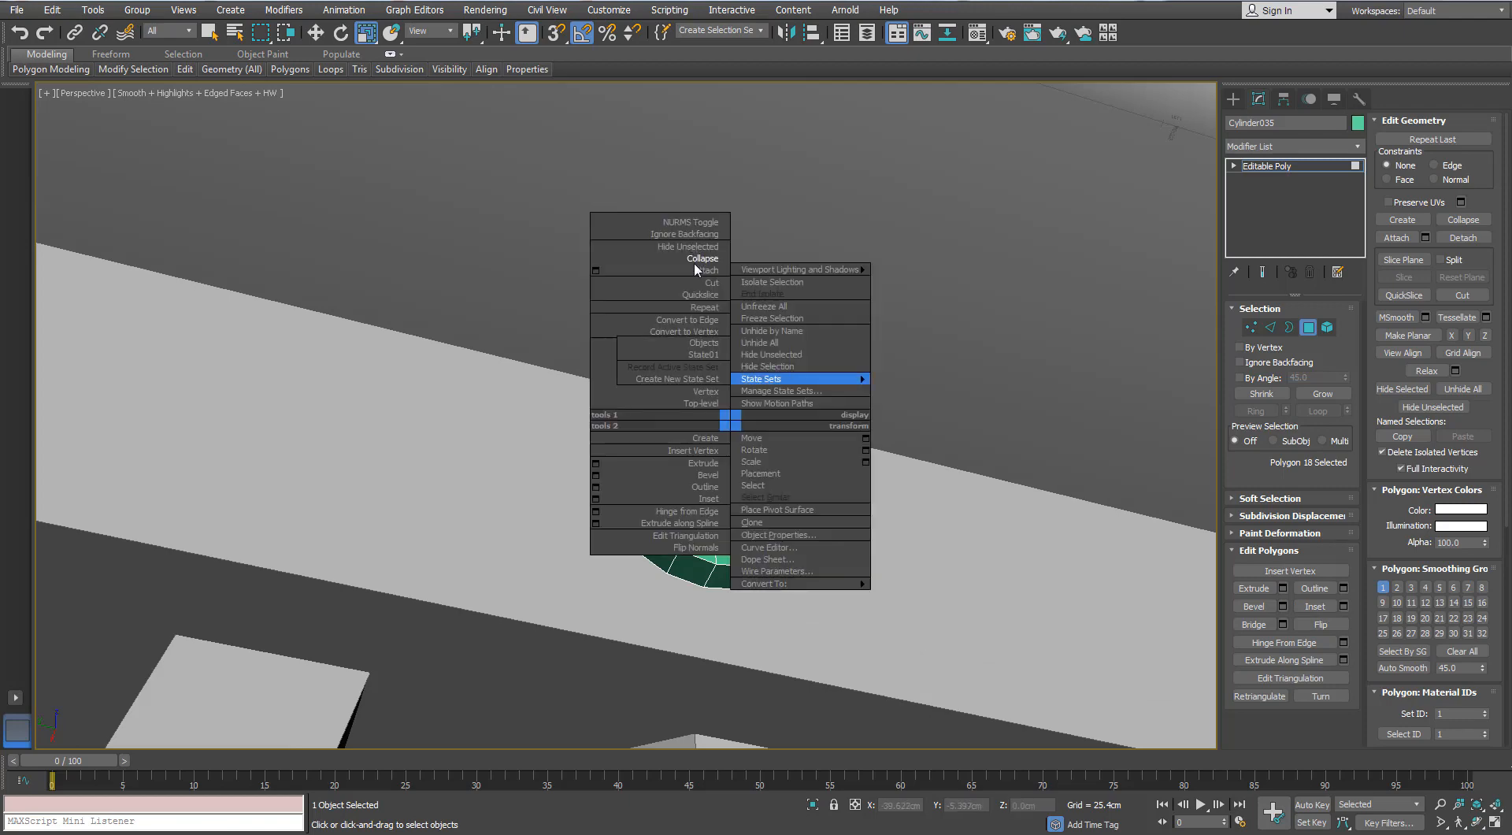
left_click(696, 263)
right_click(754, 391)
left_click(724, 232)
middle_click_drag(775, 447, 749, 450, "alt")
scroll(750, 450, "up", 3)
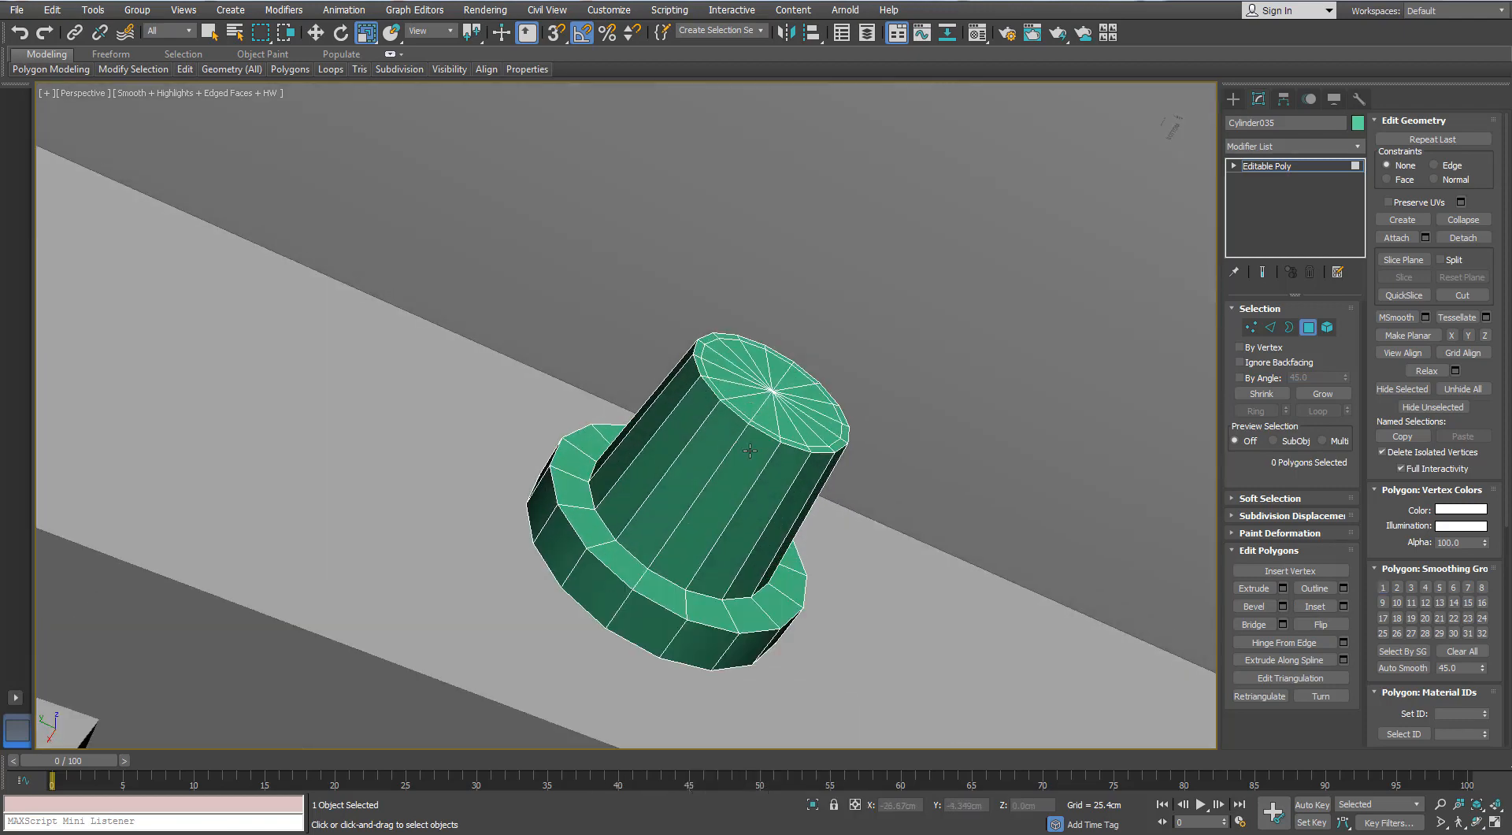
- Leave polygon editing on the stud and clone the capsule-shaped side rail as an instance
scroll(472, 347, "down", 8)
middle_click_drag(473, 347, 449, 424, "alt")
scroll(396, 422, "down", 4)
middle_click_drag(449, 424, 634, 425)
left_click(1308, 328)
left_click(676, 292)
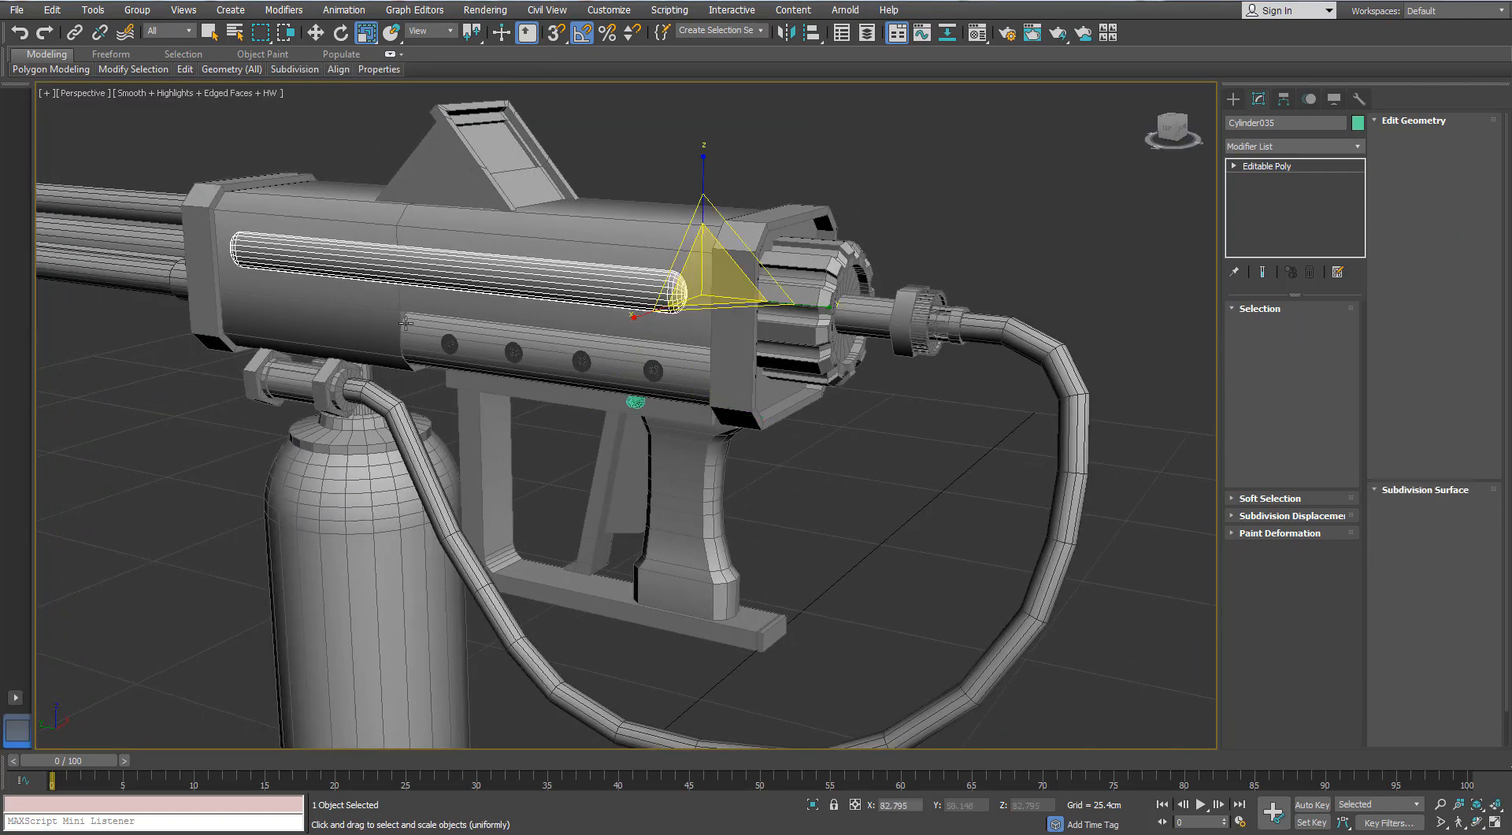
middle_click_drag(676, 292, 788, 260, "alt")
left_click_drag(788, 260, 790, 260, "shift")
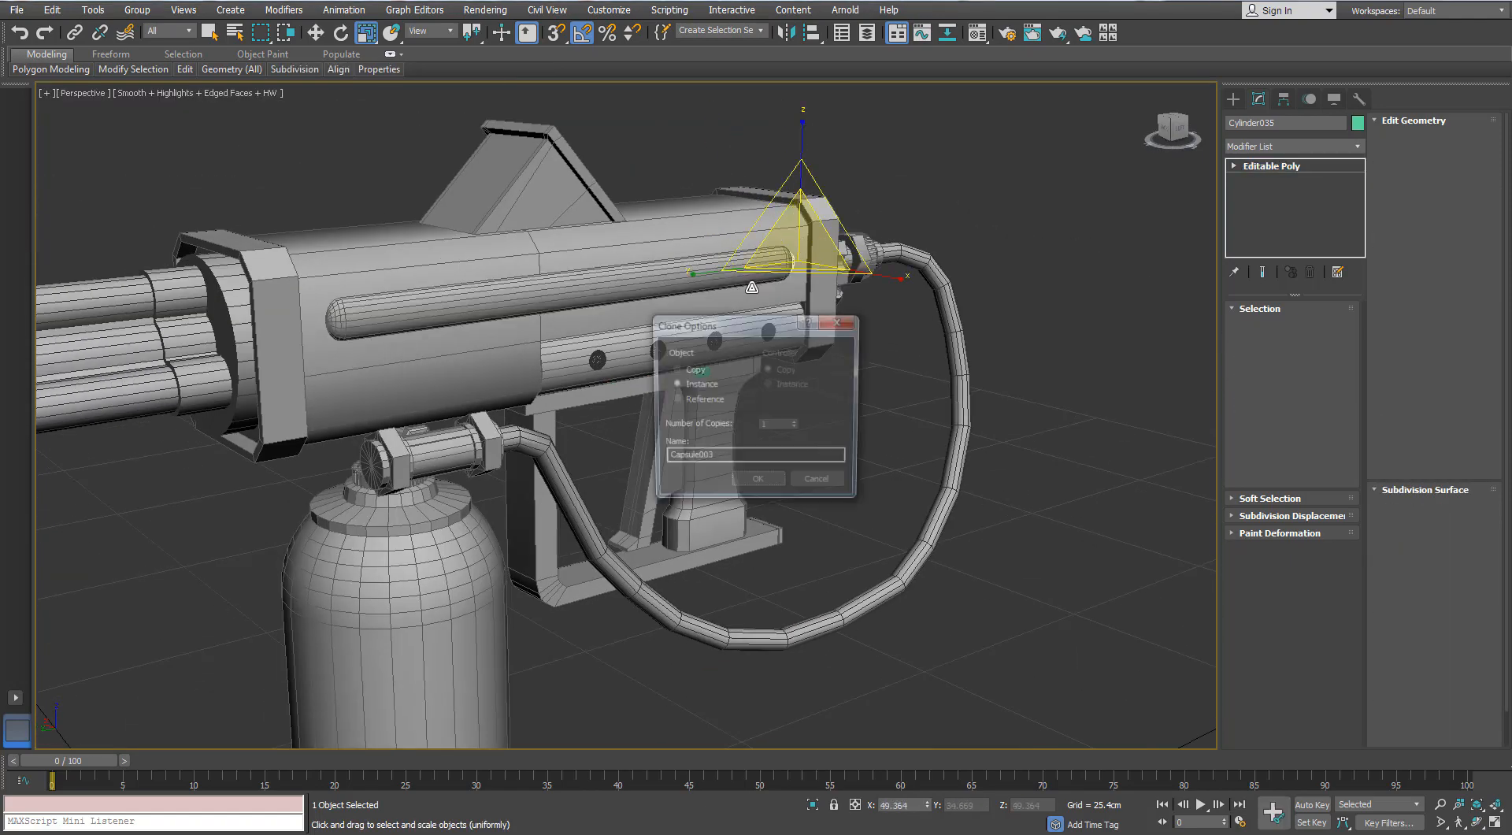
left_click(767, 487)
key("w")
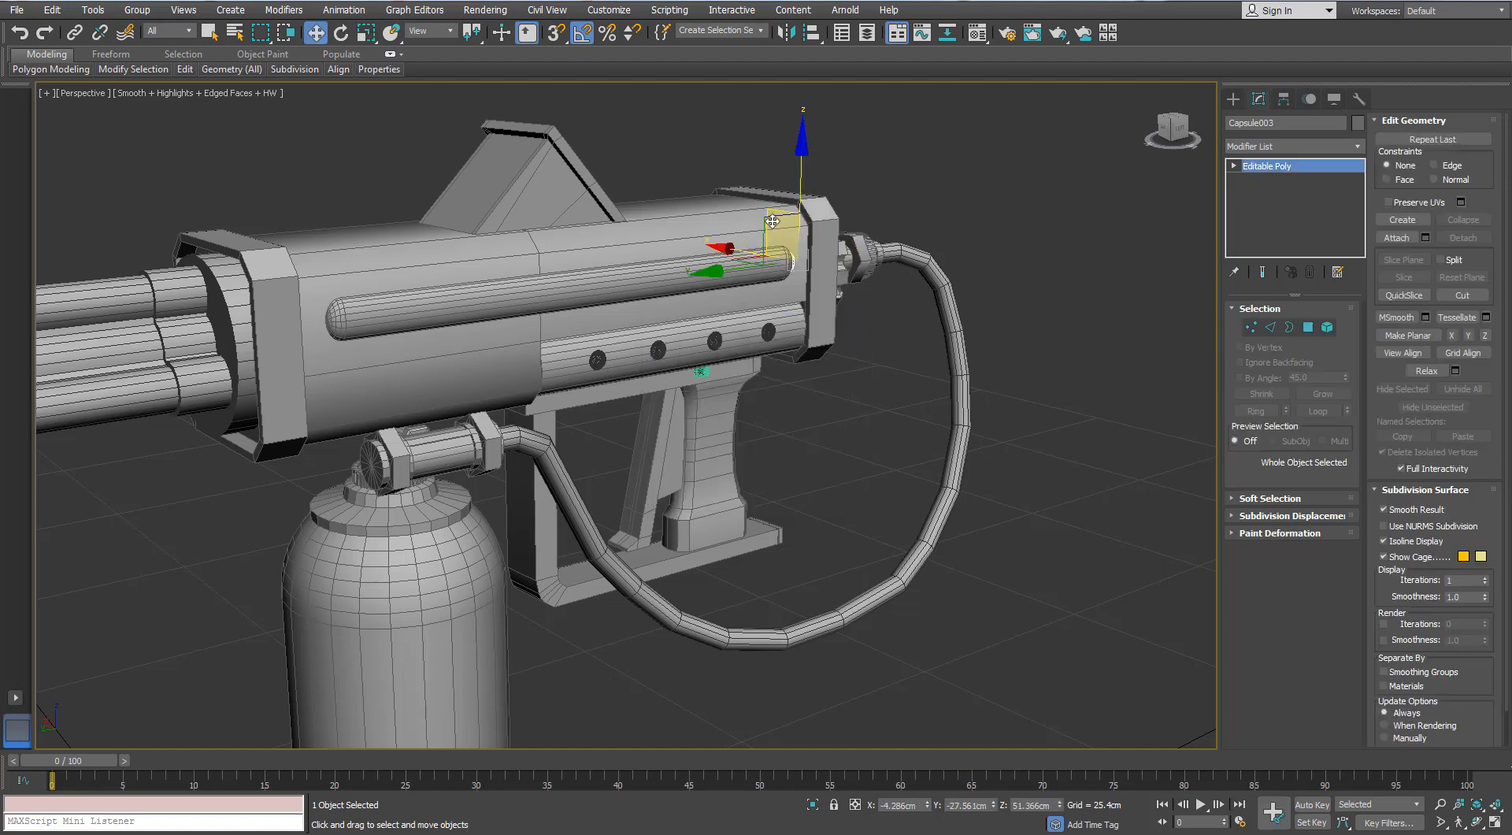
- Scale the cloned capsule rail down and place it low on the front part of the housing side, below the large rail
left_click_drag(636, 271, 406, 331)
scroll(441, 331, "up", 3)
key("r")
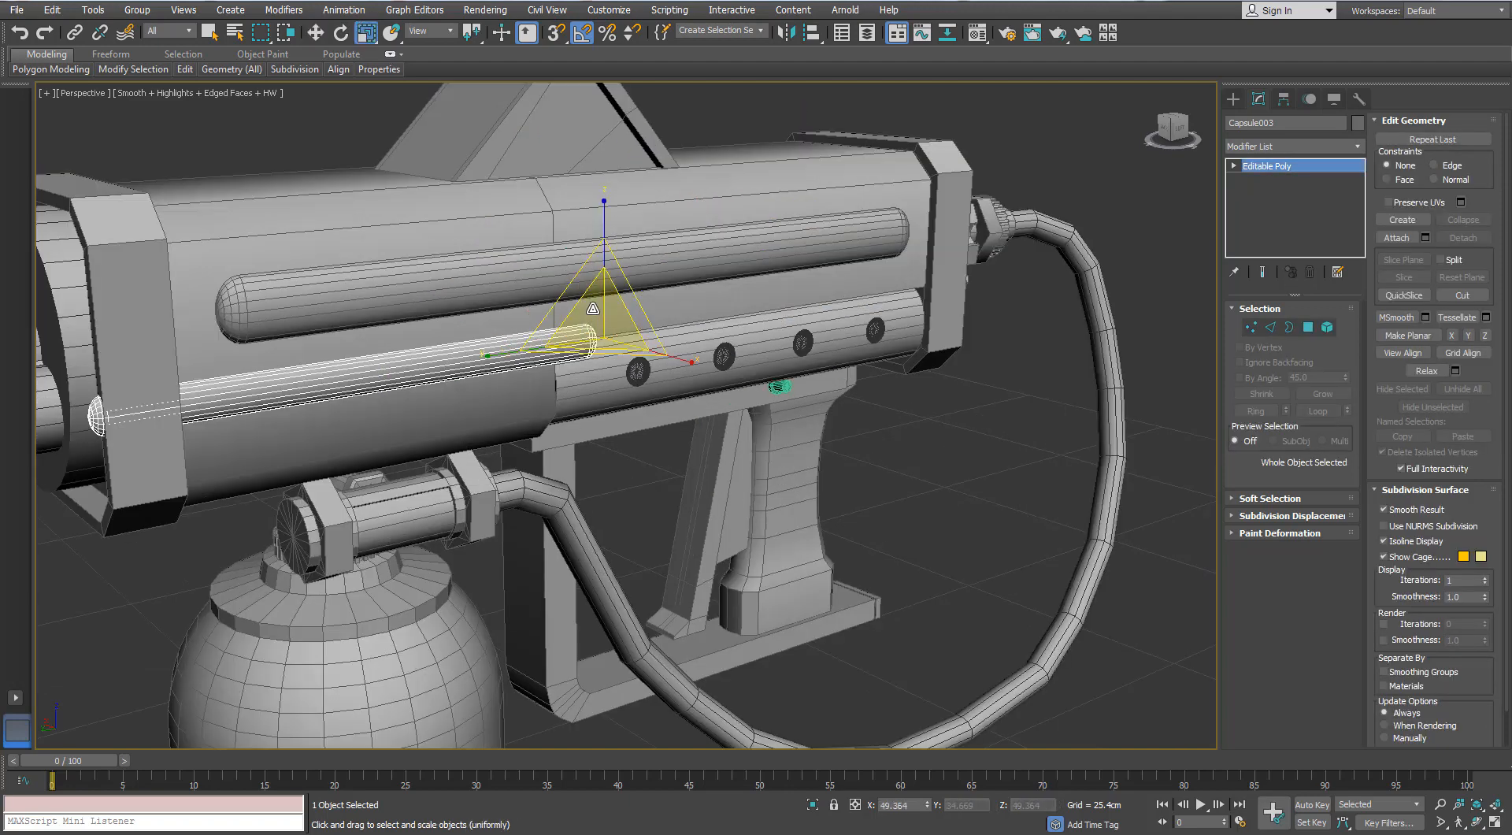
left_click_drag(595, 311, 448, 369)
key("w")
middle_click_drag(447, 369, 401, 344, "alt")
scroll(401, 344, "up", 3)
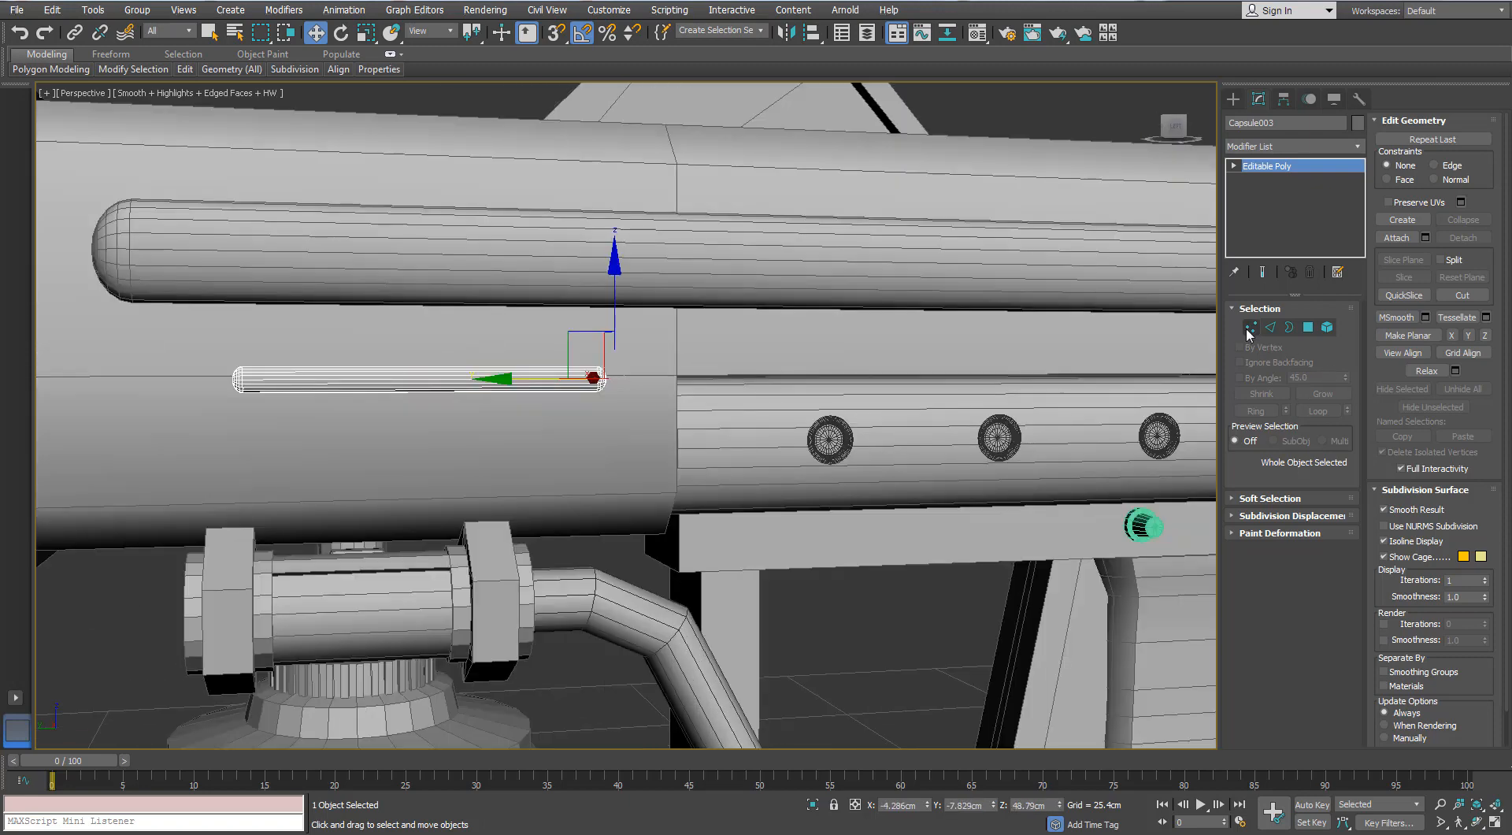
- Shorten the small capsule by moving the vertices of its rear end about 2.4 cm along Y
left_click(1250, 327)
left_click_drag(636, 319, 532, 385)
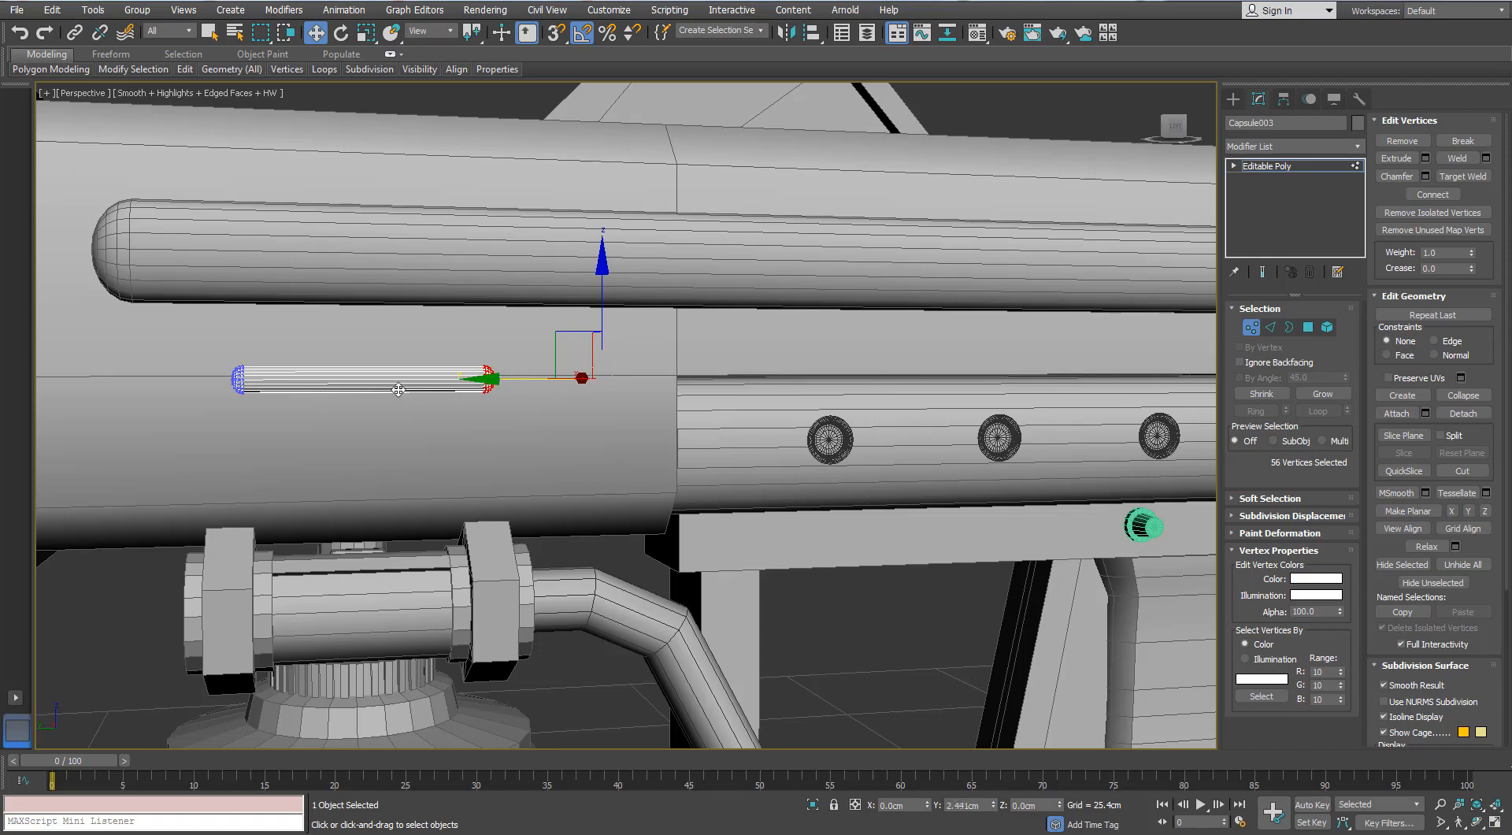
left_click_drag(392, 387, 391, 387)
middle_click_drag(392, 388, 626, 370)
scroll(544, 412, "up", 5)
left_click(1250, 329)
- Thin the small capsule in depth along X and adjust how it sits against the housing side
key("t")
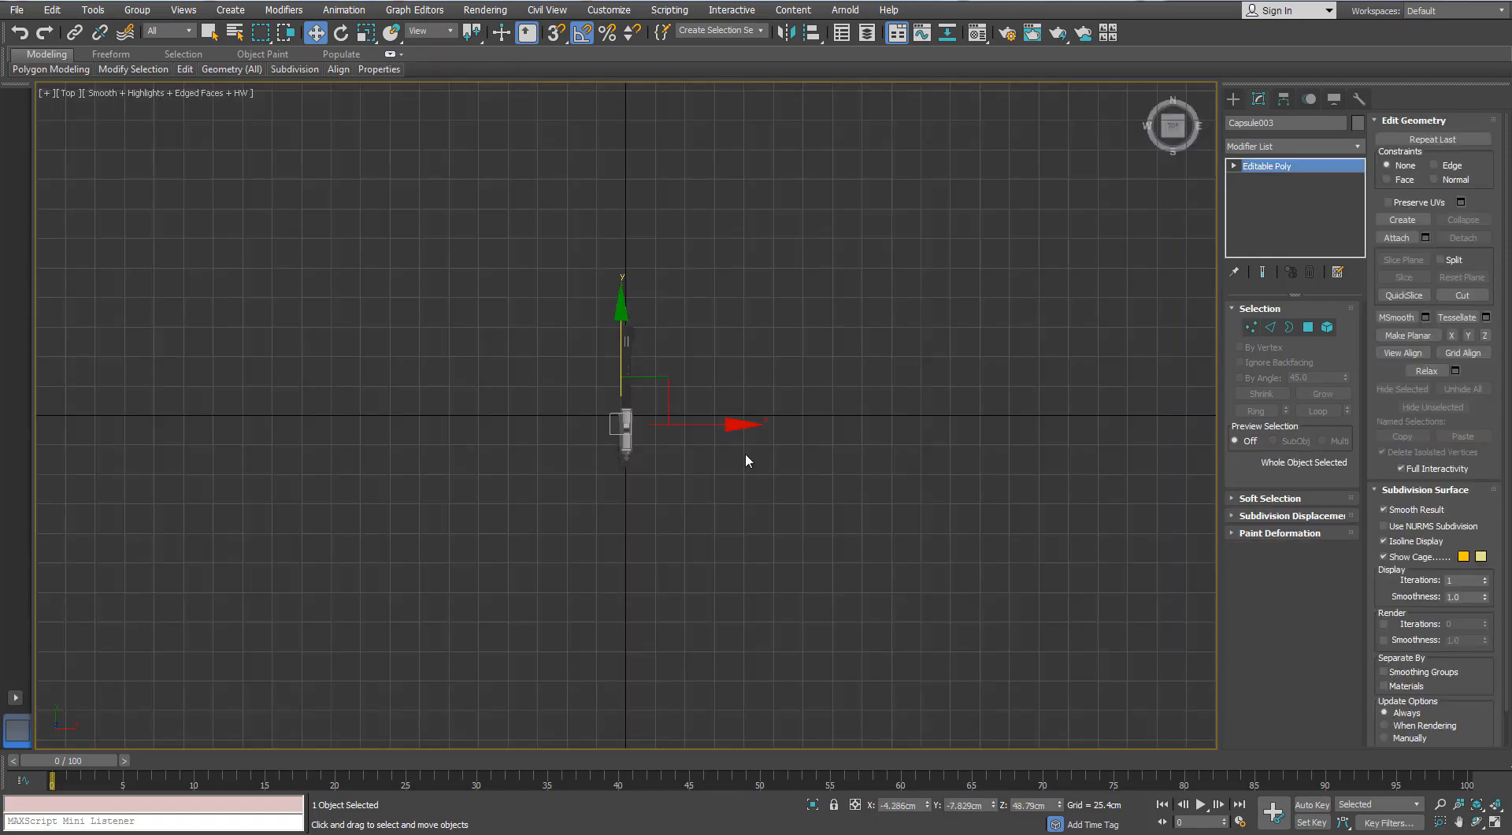
key("p")
middle_click_drag(512, 402, 698, 381, "alt")
key("r")
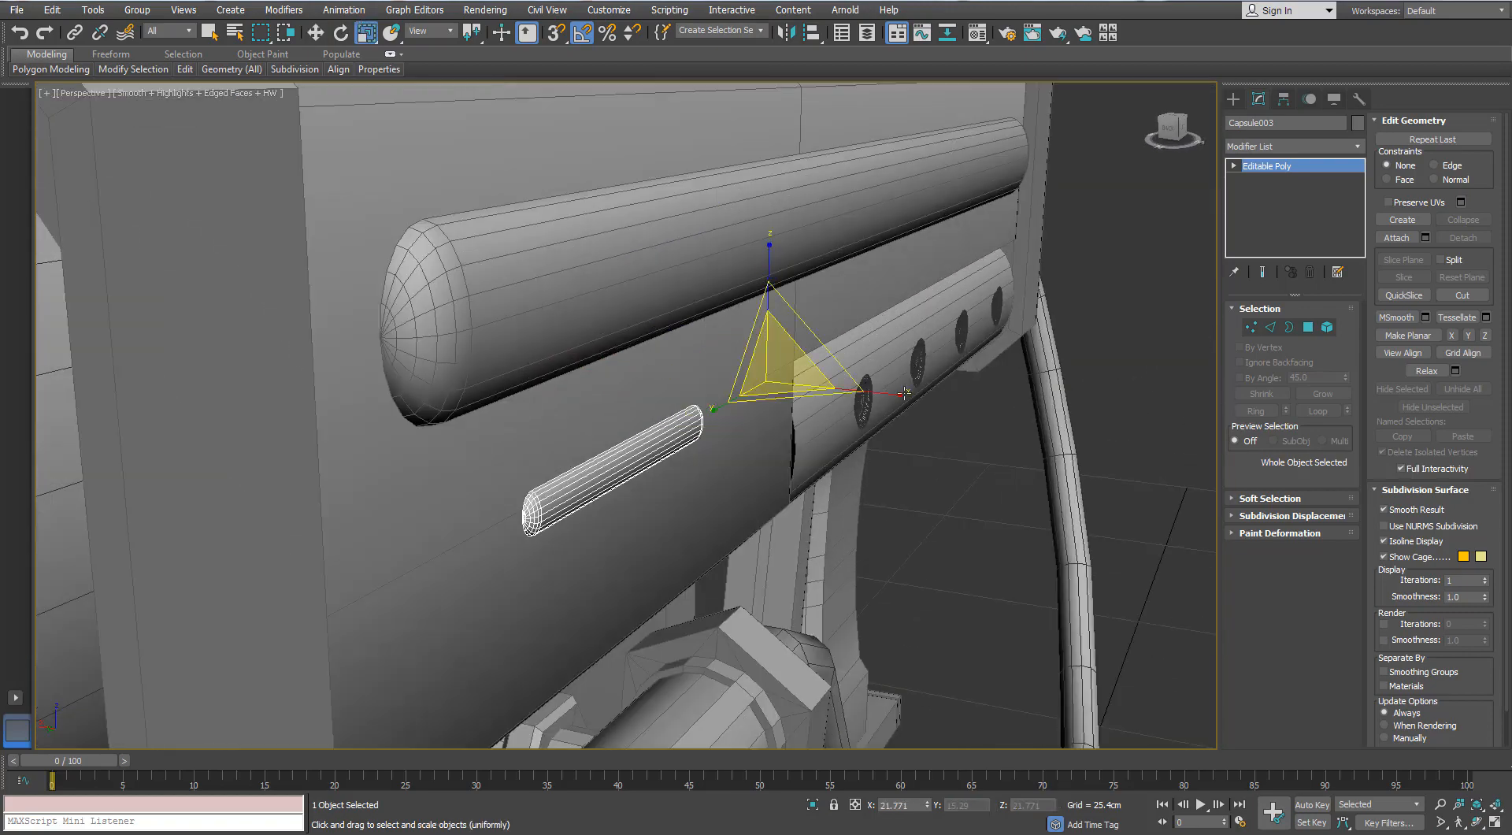
key("w")
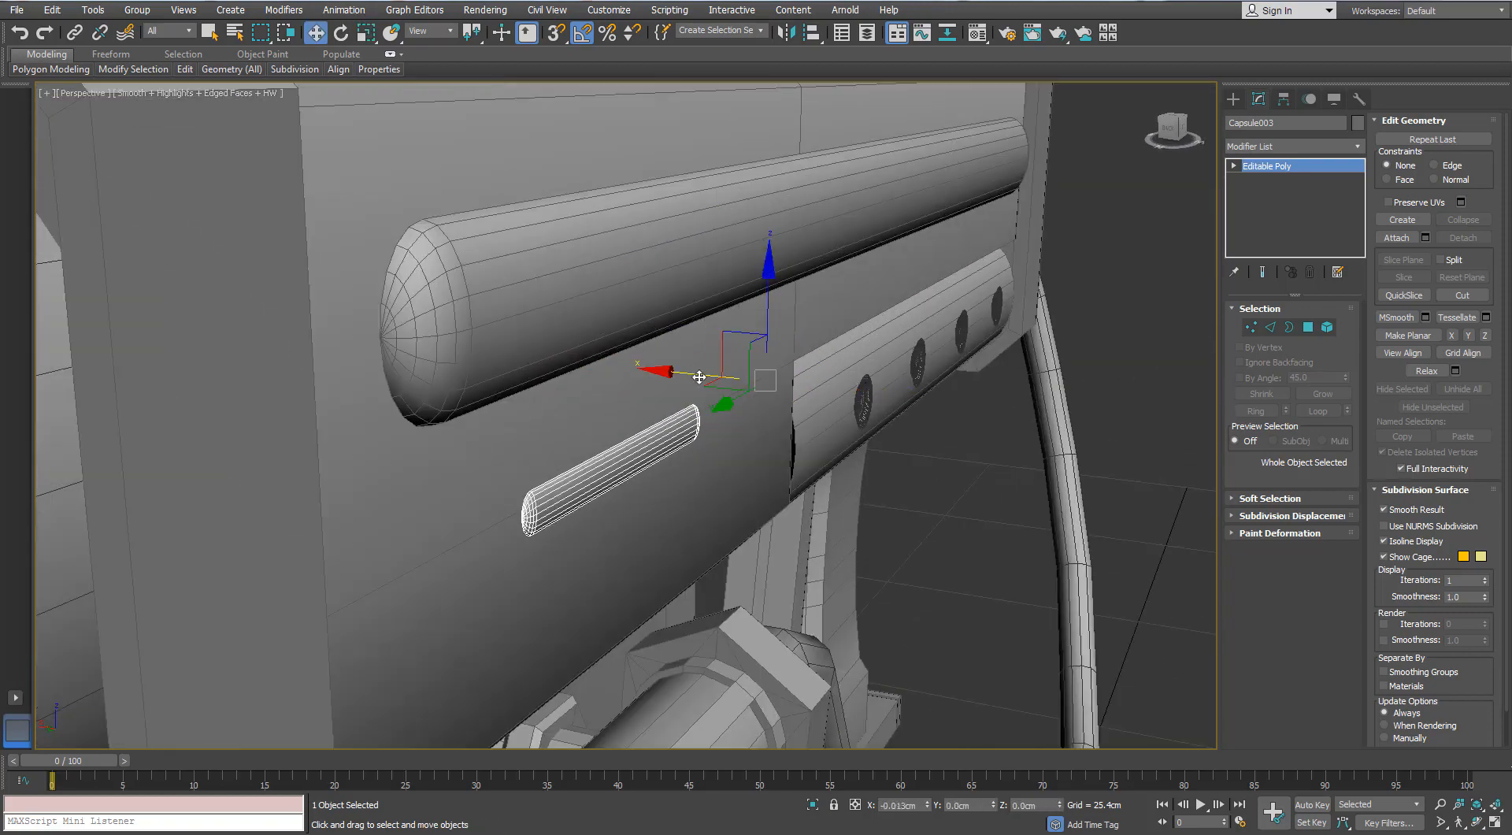
left_click_drag(698, 377, 697, 381)
middle_click_drag(639, 414, 1177, 409, "alt")
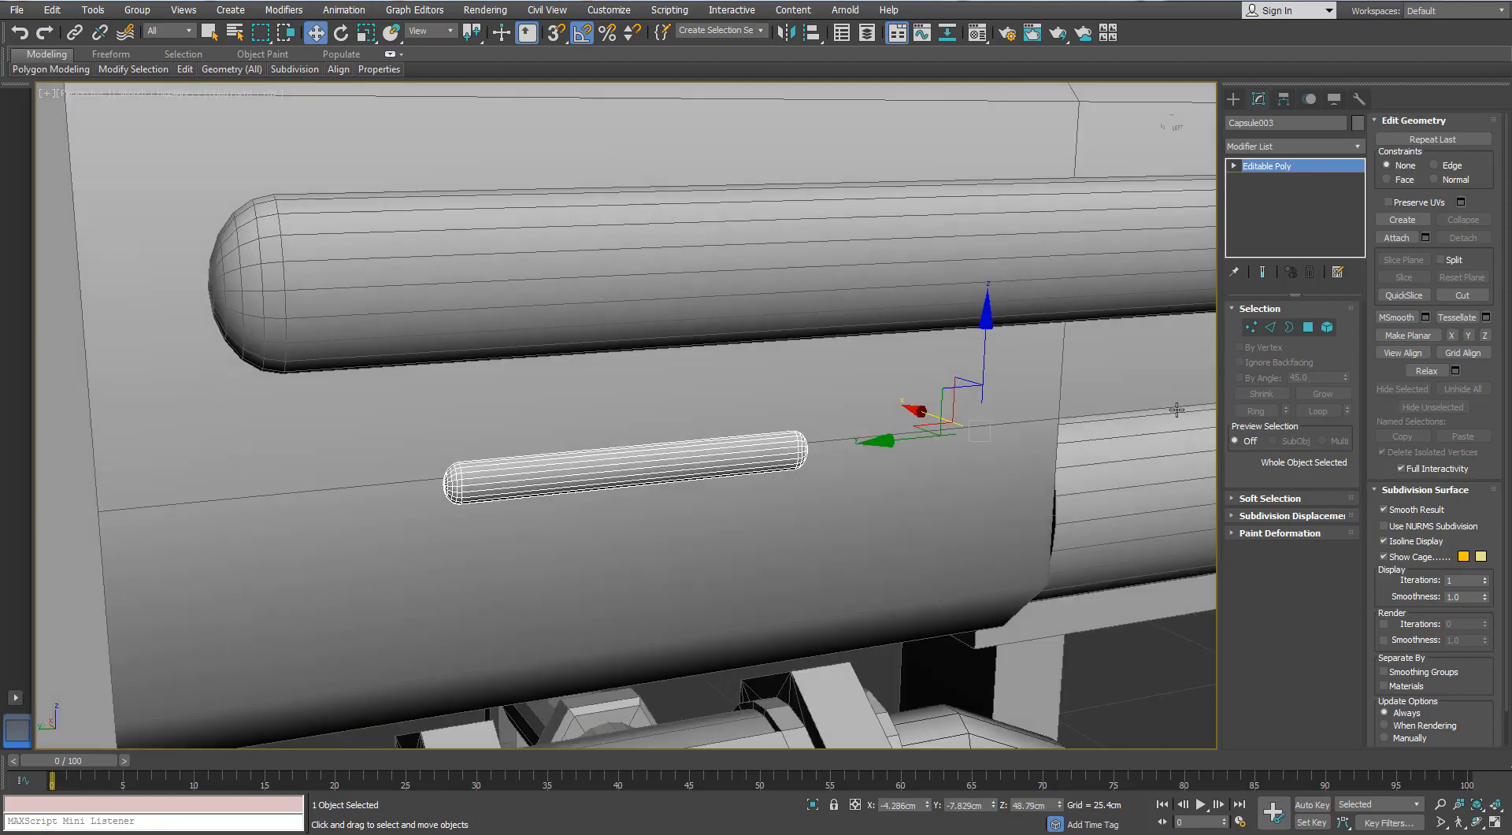
- Extend the small capsule's open border outward at about 114% scale and widen it along Z into a flat flange
left_click(1289, 326)
middle_click_drag(604, 516, 593, 467, "alt")
left_click(577, 479)
scroll(575, 478, "up", 5)
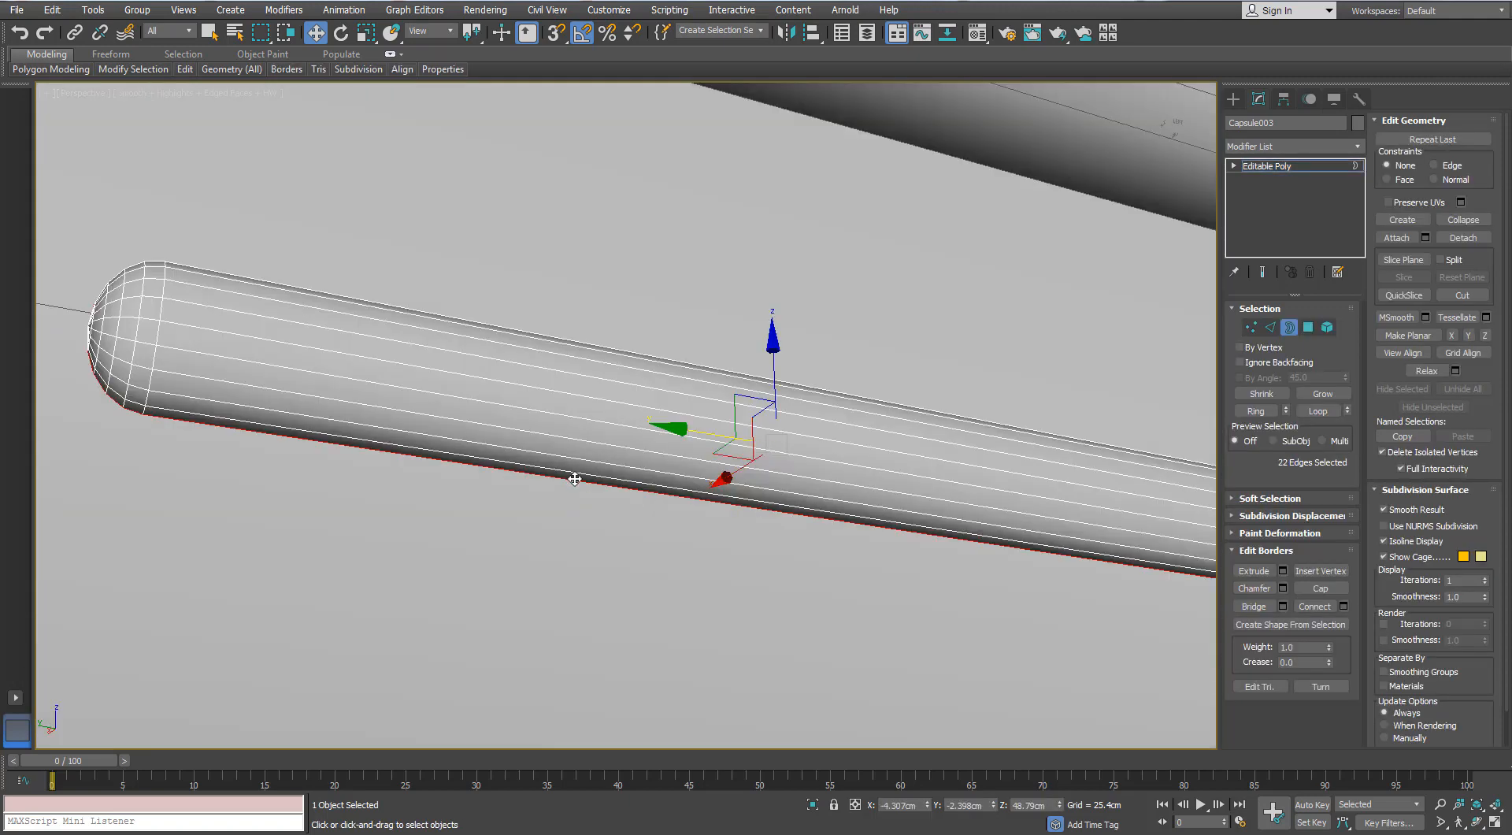
key("r")
scroll(575, 479, "down", 5)
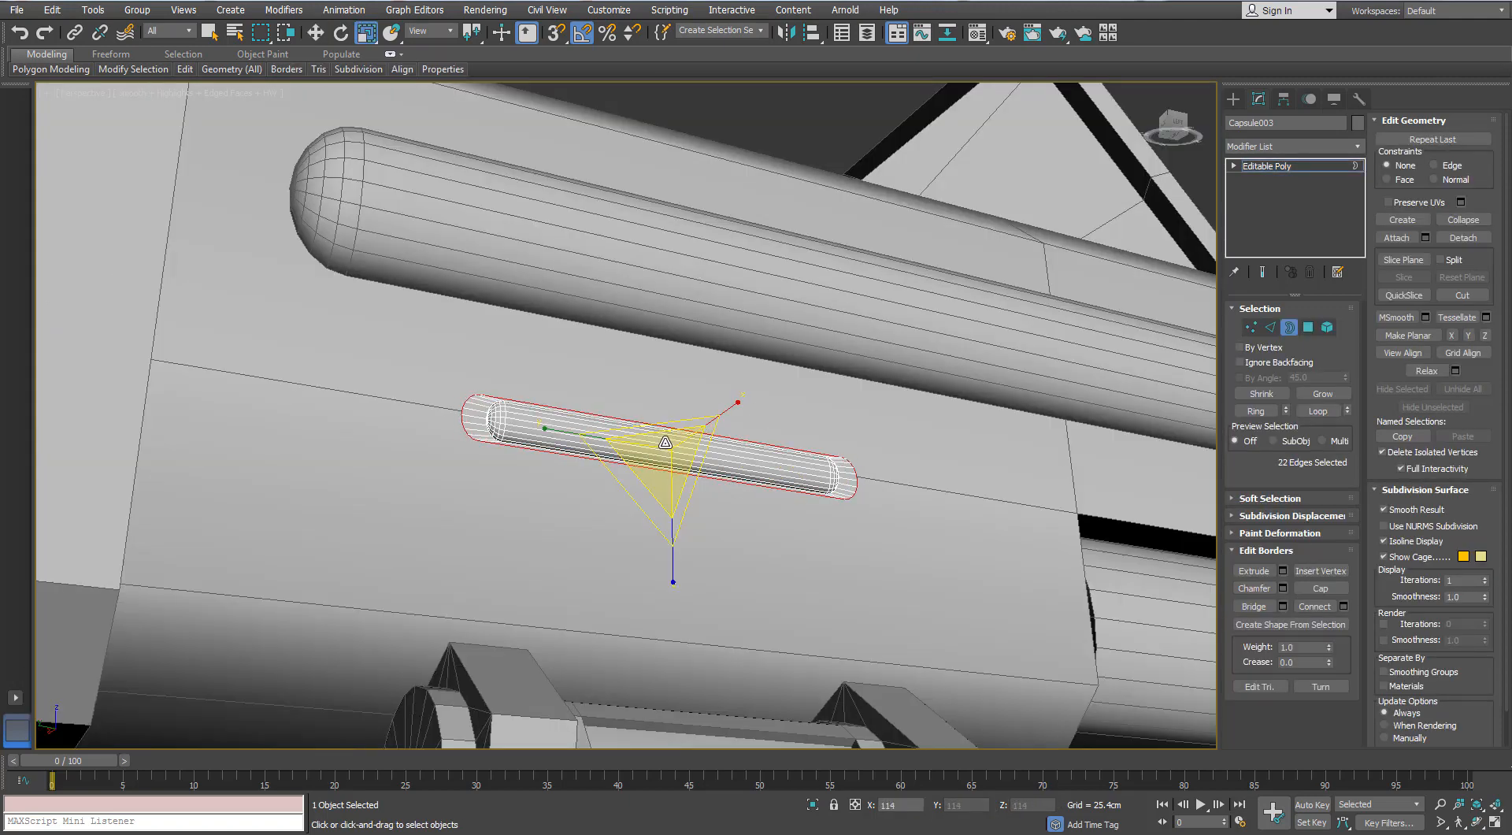
left_click_drag(674, 574, 659, 625)
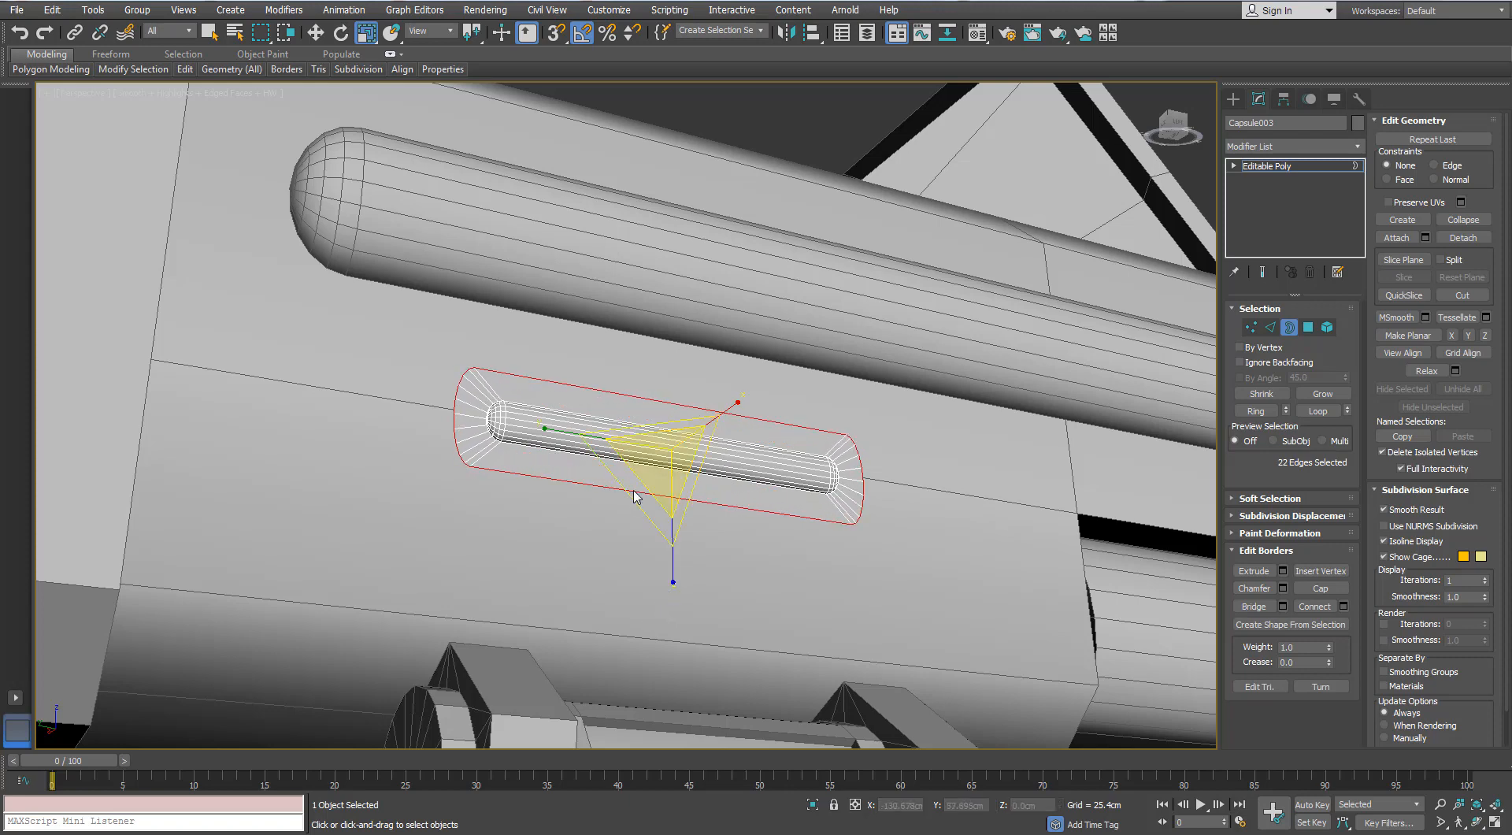
- Extrude the flange's outer border along X to form a thin rim around the recess
scroll(640, 473, "up", 3)
scroll(642, 441, "down", 3)
scroll(642, 445, "up", 5)
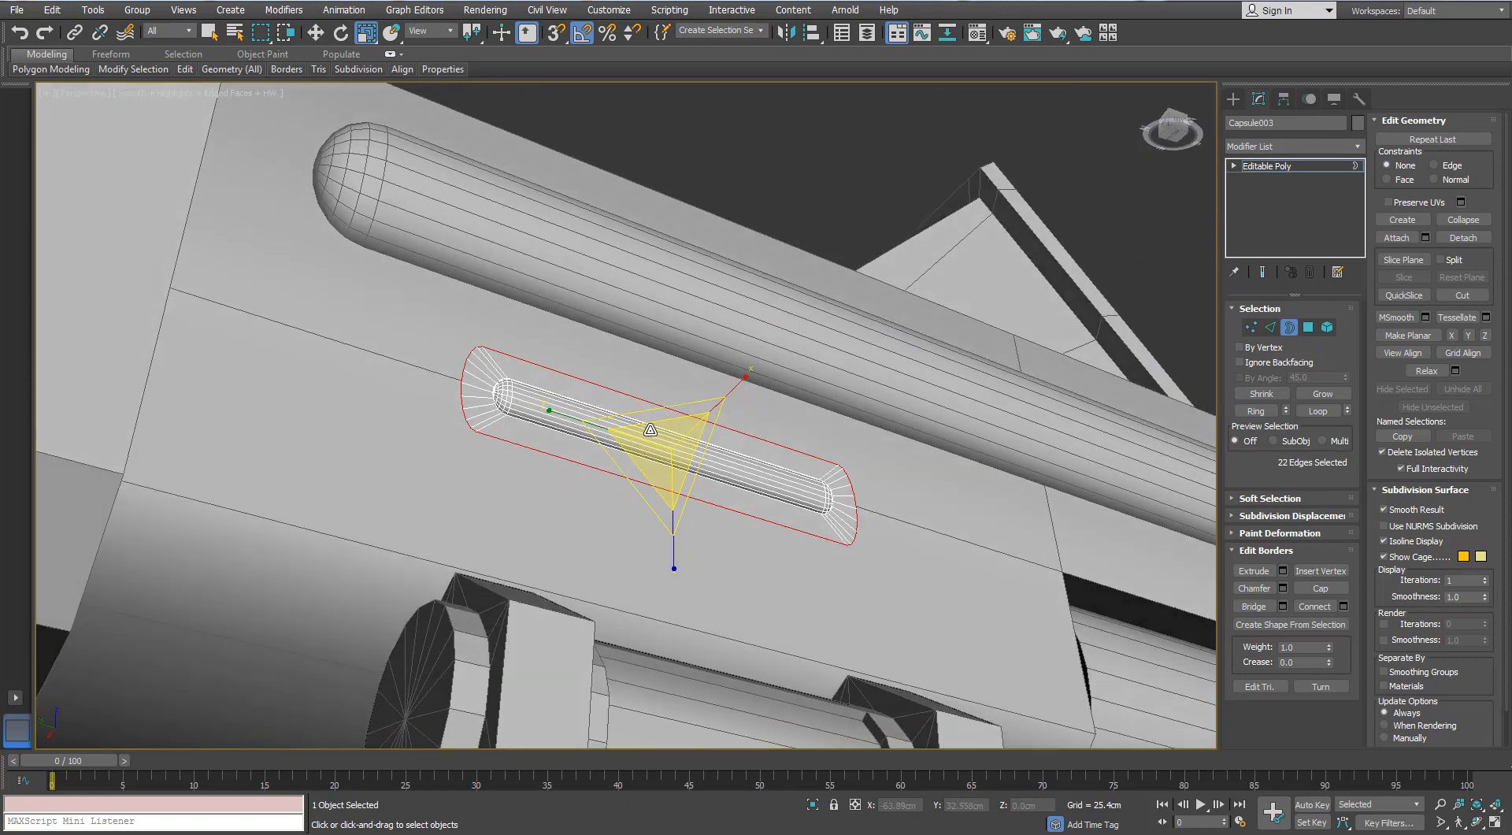
scroll(685, 459, "down", 6)
key("w")
left_click_drag(652, 504, 653, 497, "shift")
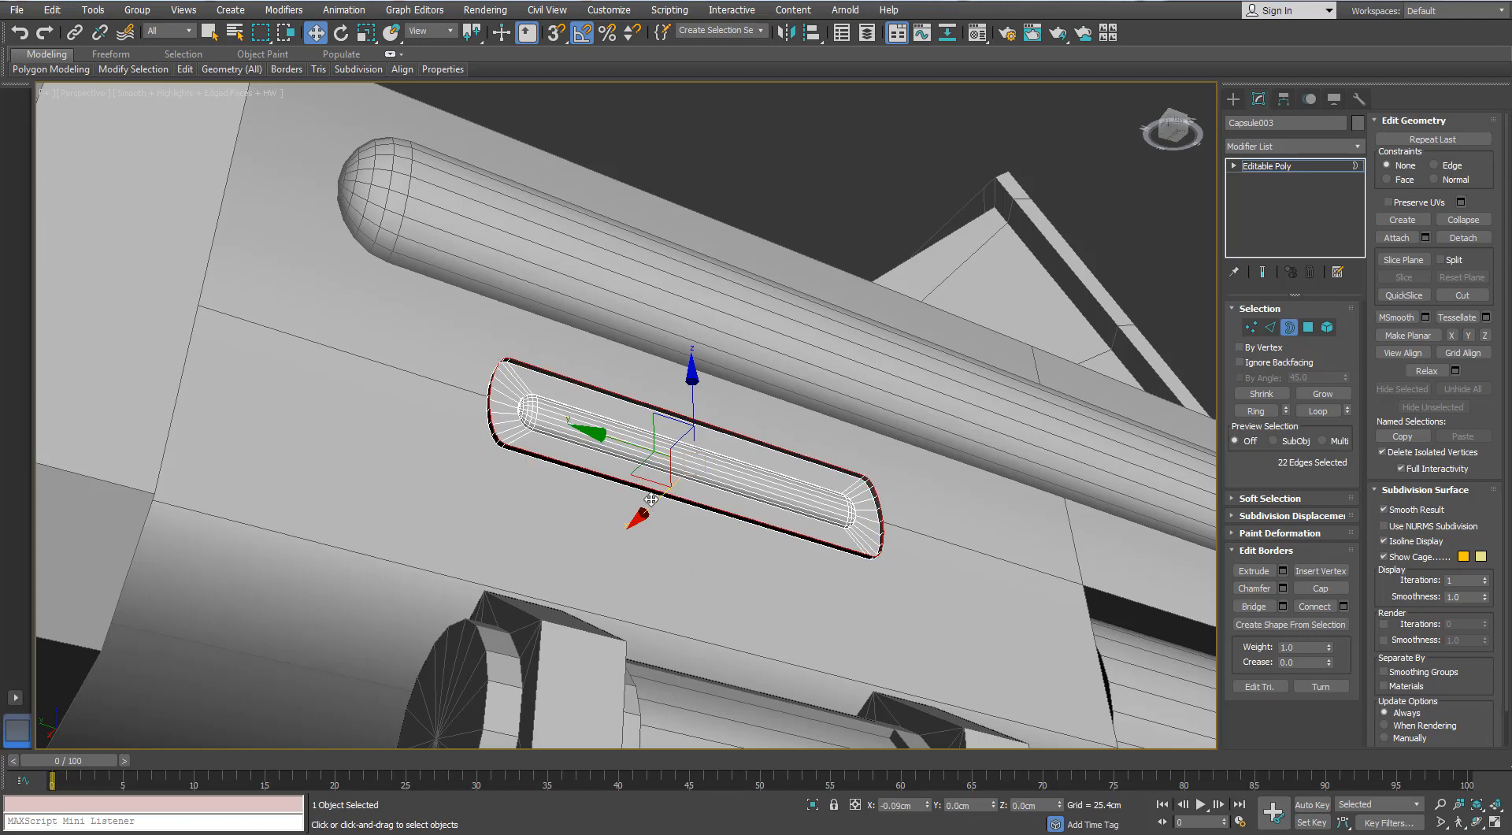
middle_click_drag(651, 499, 651, 500, "alt")
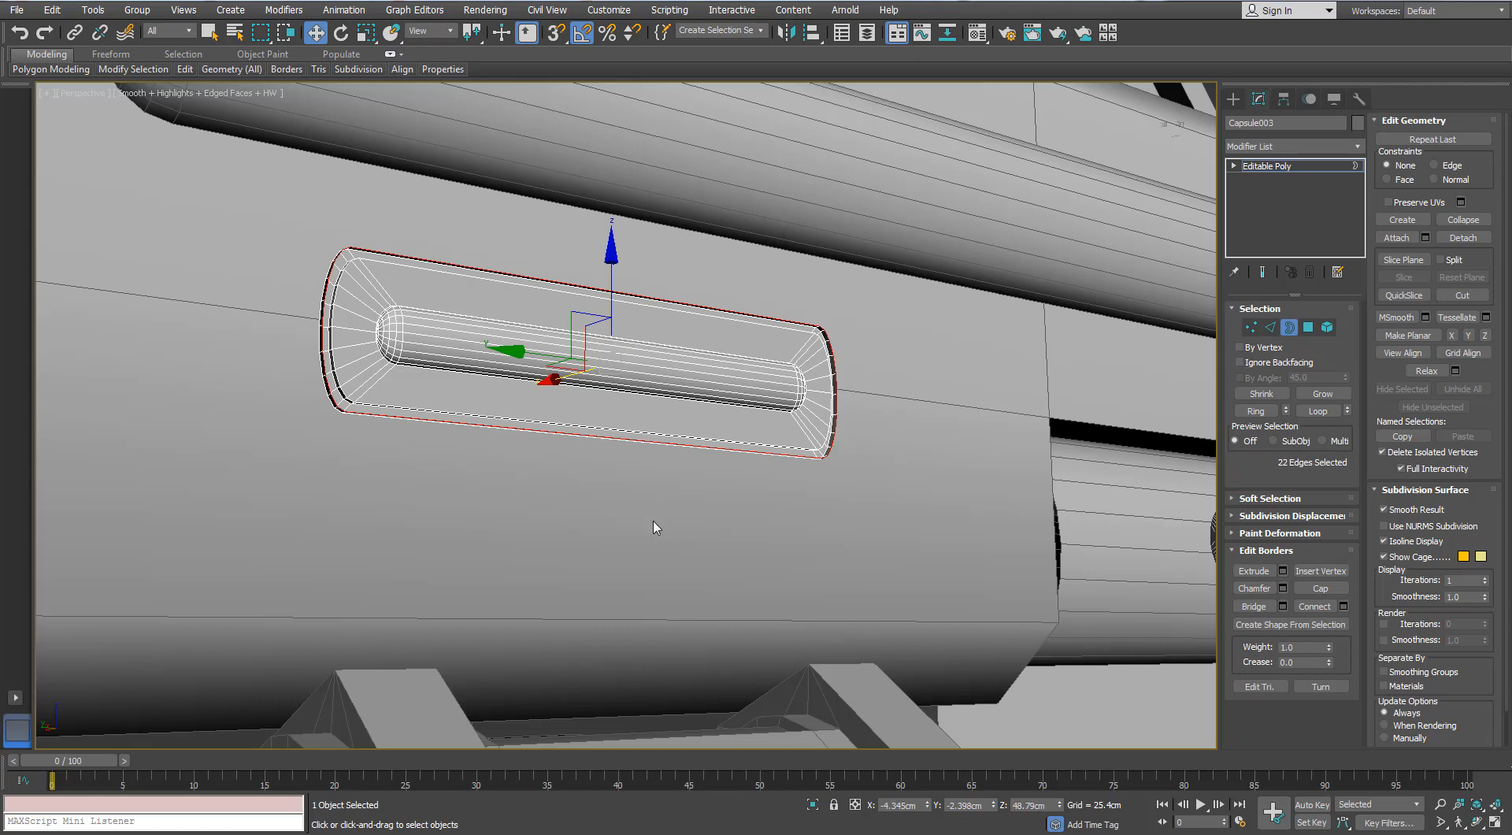
- Select the polygon rings forming the rim, detach them as a separate object and check the remaining capsule in isolation
left_click(1309, 326, "ctrl")
key("z")
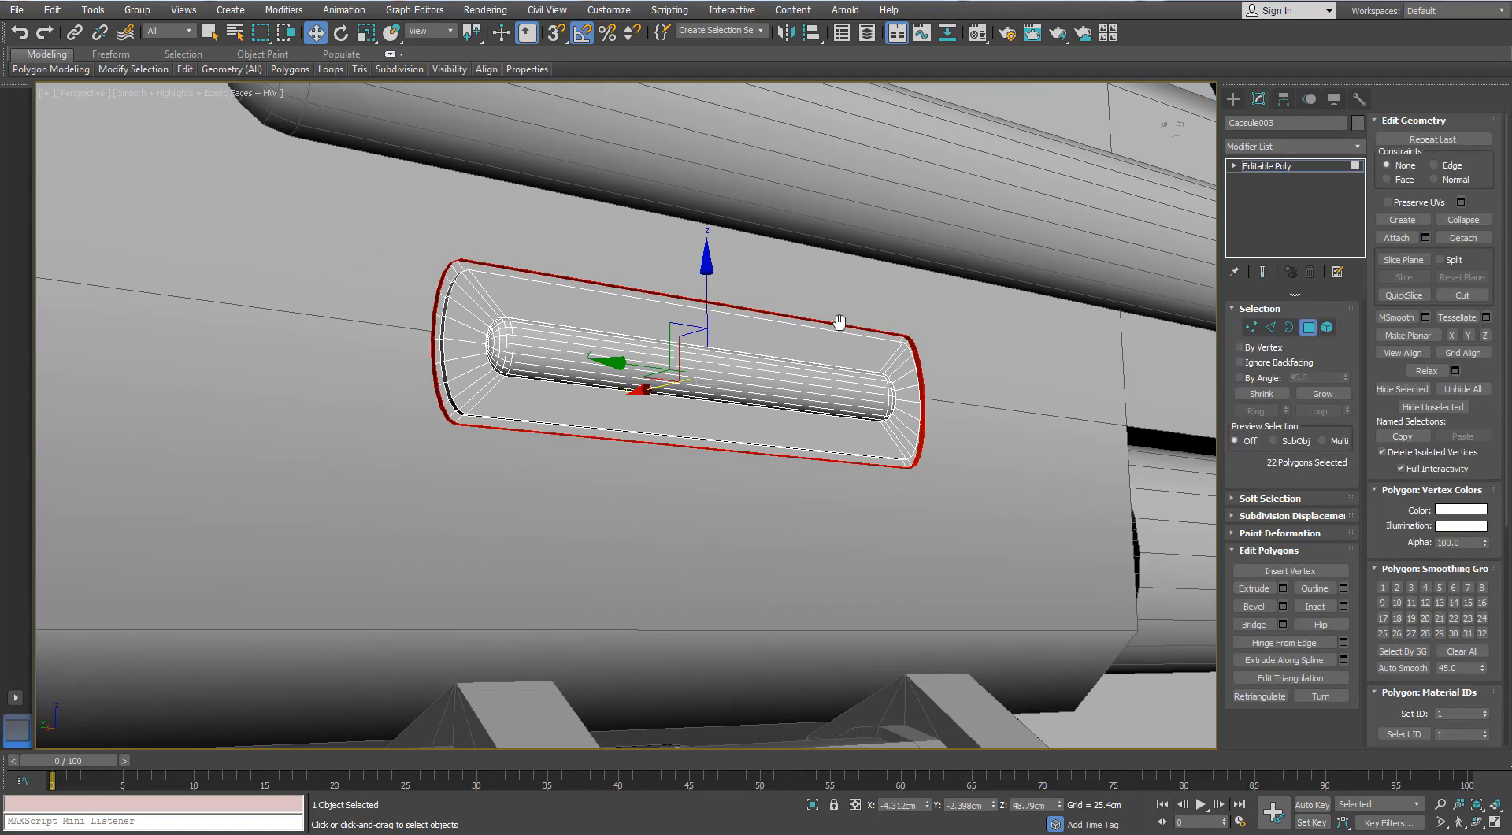
scroll(548, 332, "up", 5)
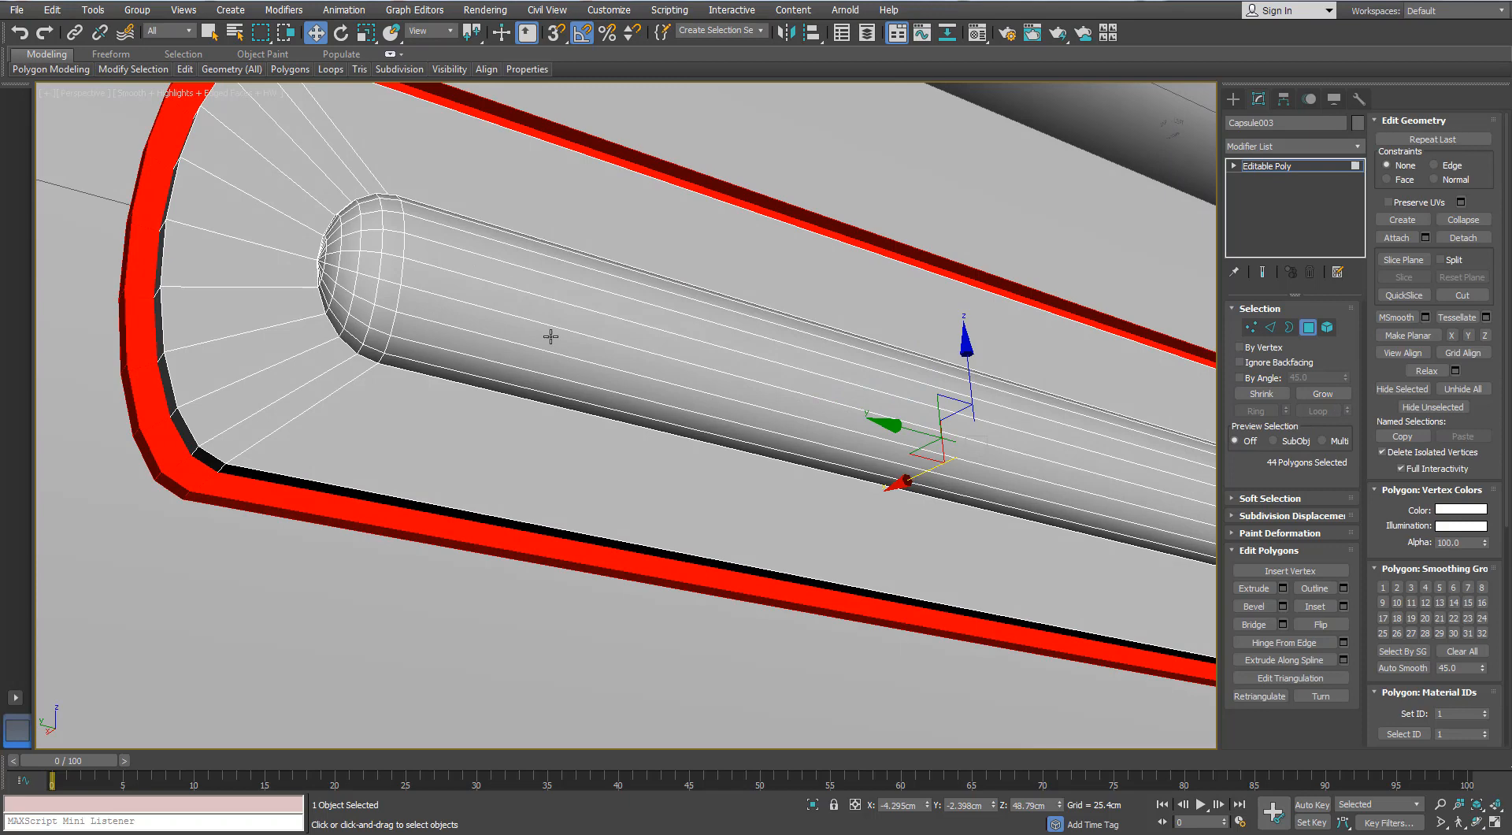
left_click(1464, 238)
left_click(804, 430)
key("4")
middle_click_drag(803, 399, 754, 401)
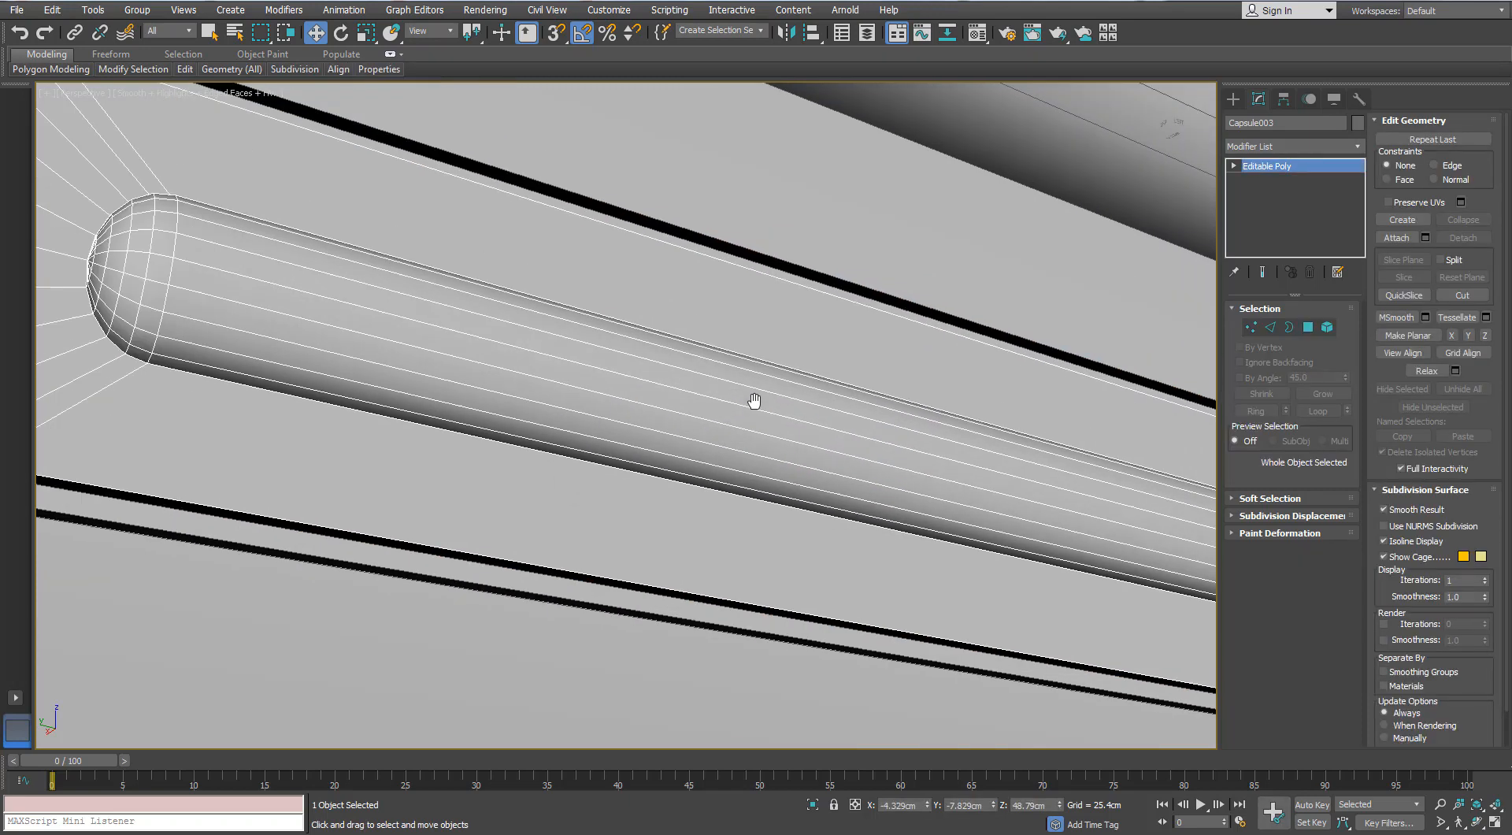
key("alt+q")
left_click(768, 624)
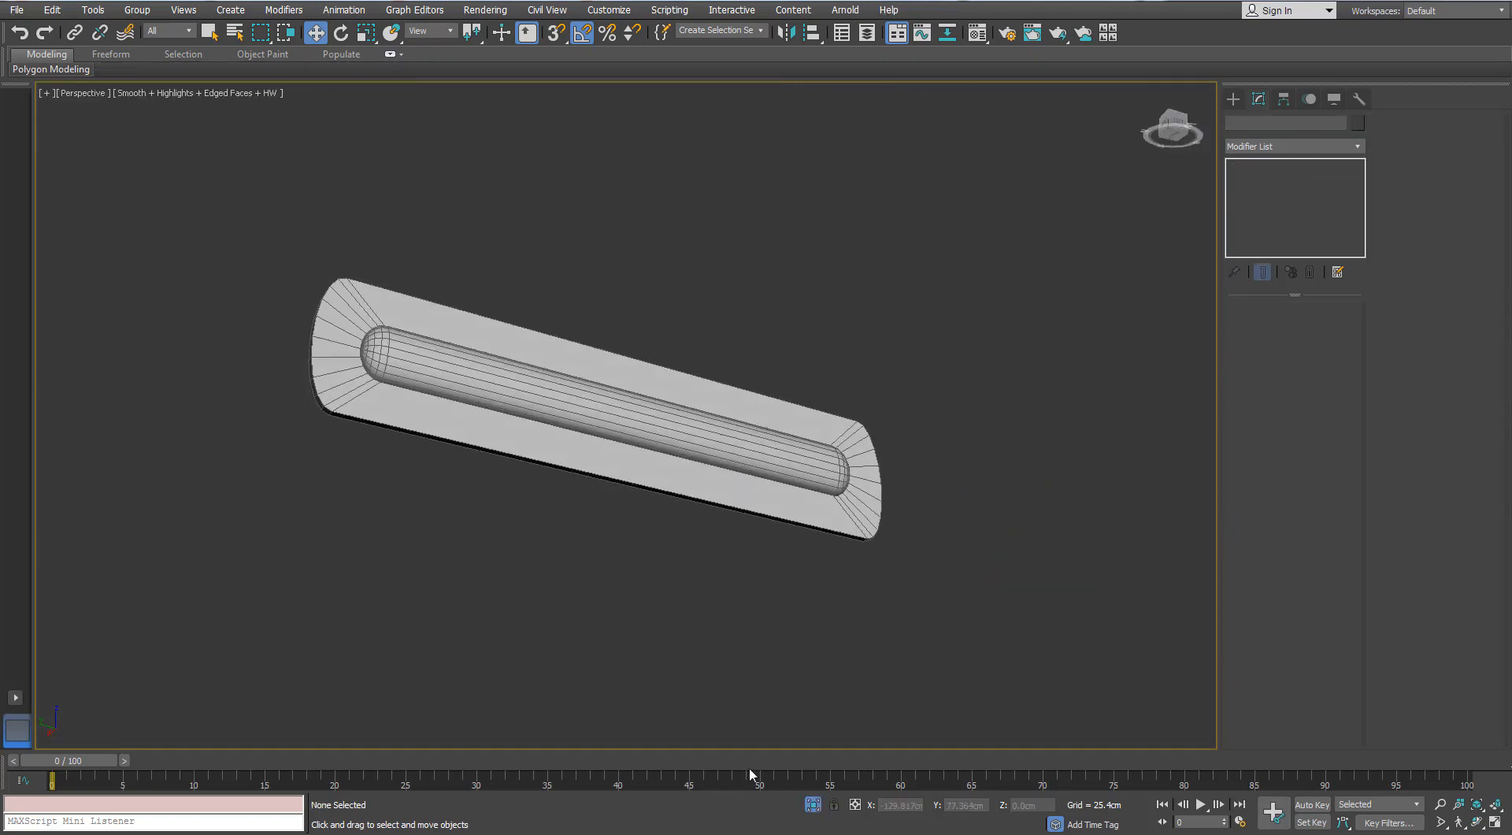
left_click(813, 804)
- Scale the detached rim's open border outward to about 101% and adjust its height along Z
left_click(920, 618)
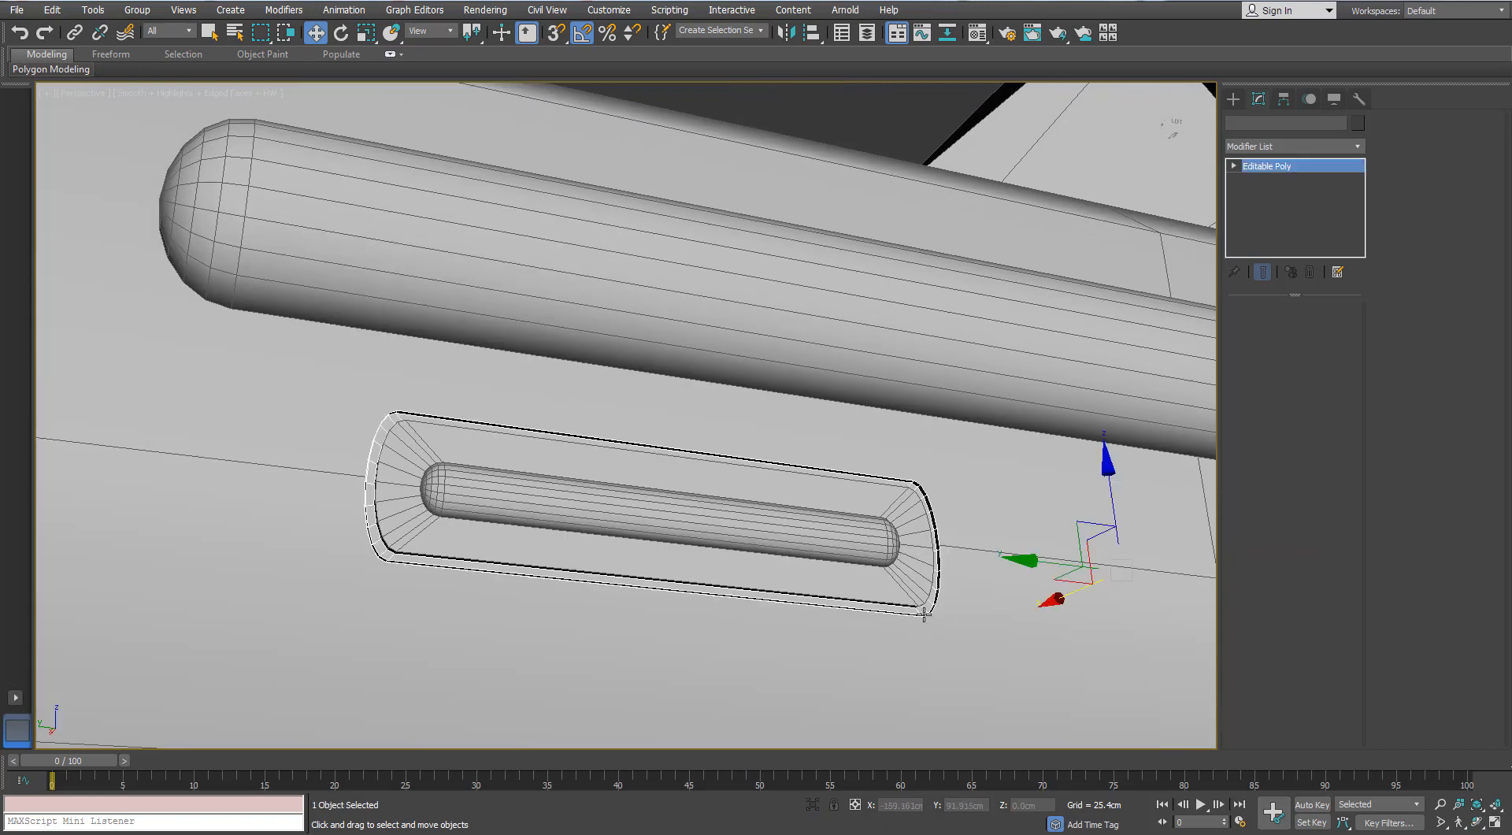
left_click(1289, 327)
middle_click_drag(654, 486, 784, 390)
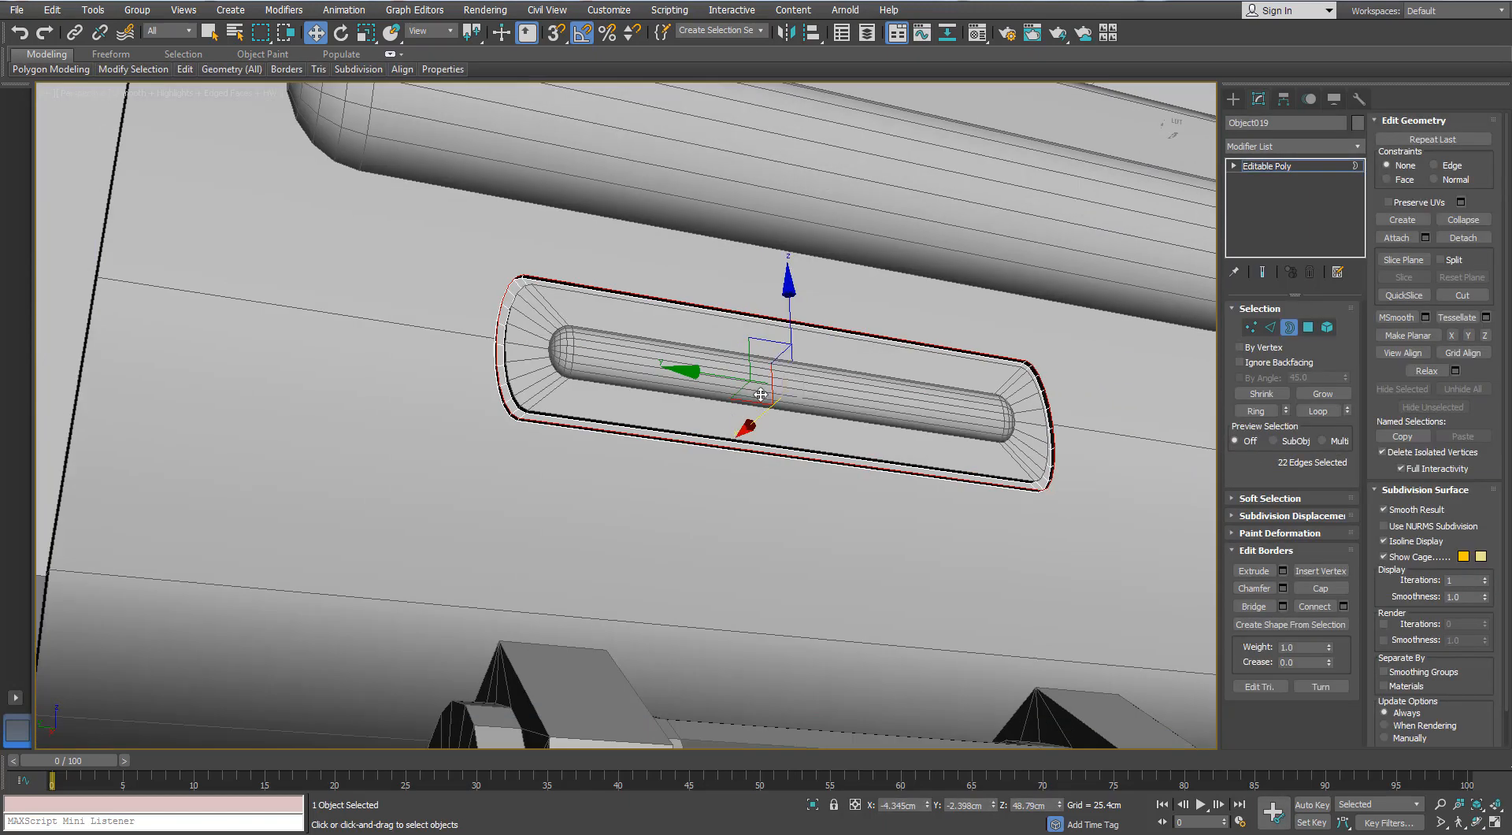
key("r")
left_click_drag(787, 389, 786, 389)
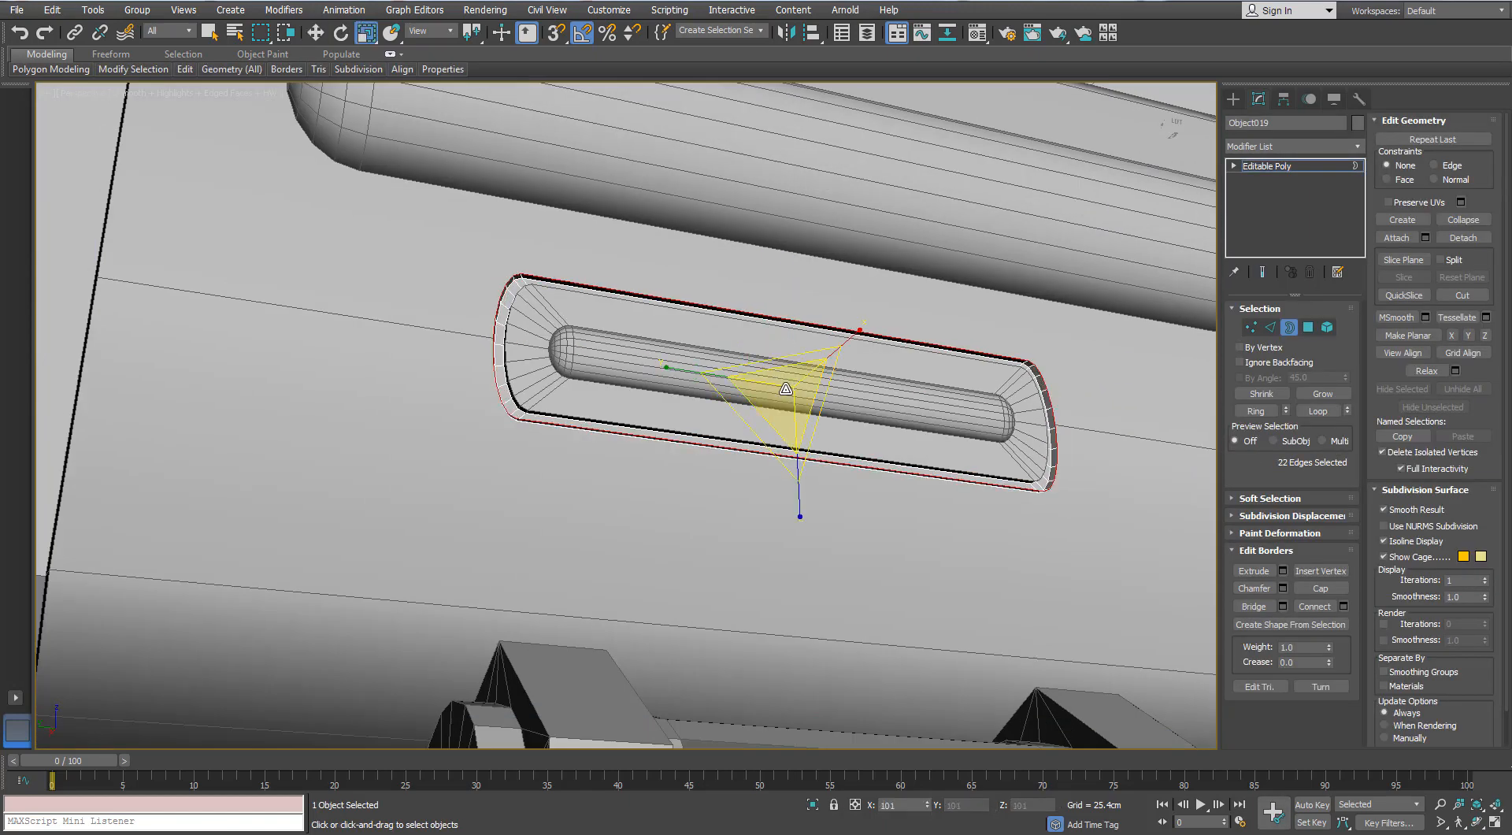
left_click_drag(797, 504, 791, 497)
middle_click_drag(791, 497, 794, 477, "alt")
scroll(761, 414, "down", 10)
left_click(758, 326)
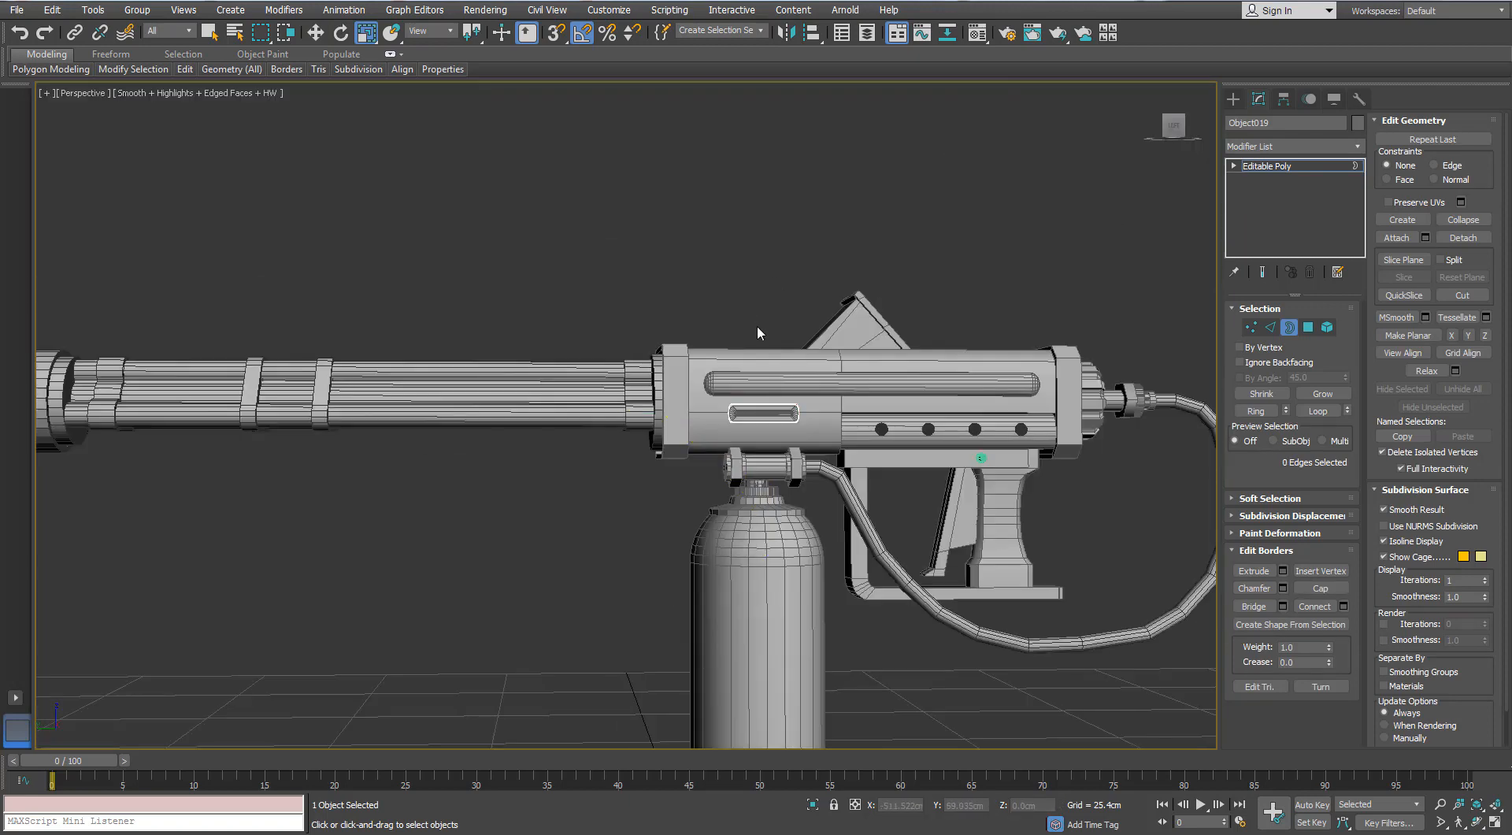
scroll(758, 331, "up", 2)
left_click(726, 357)
- Clone the large capsule side rail as a new object about 2.5 cm higher on the housing
middle_click_drag(726, 357, 620, 352, "alt")
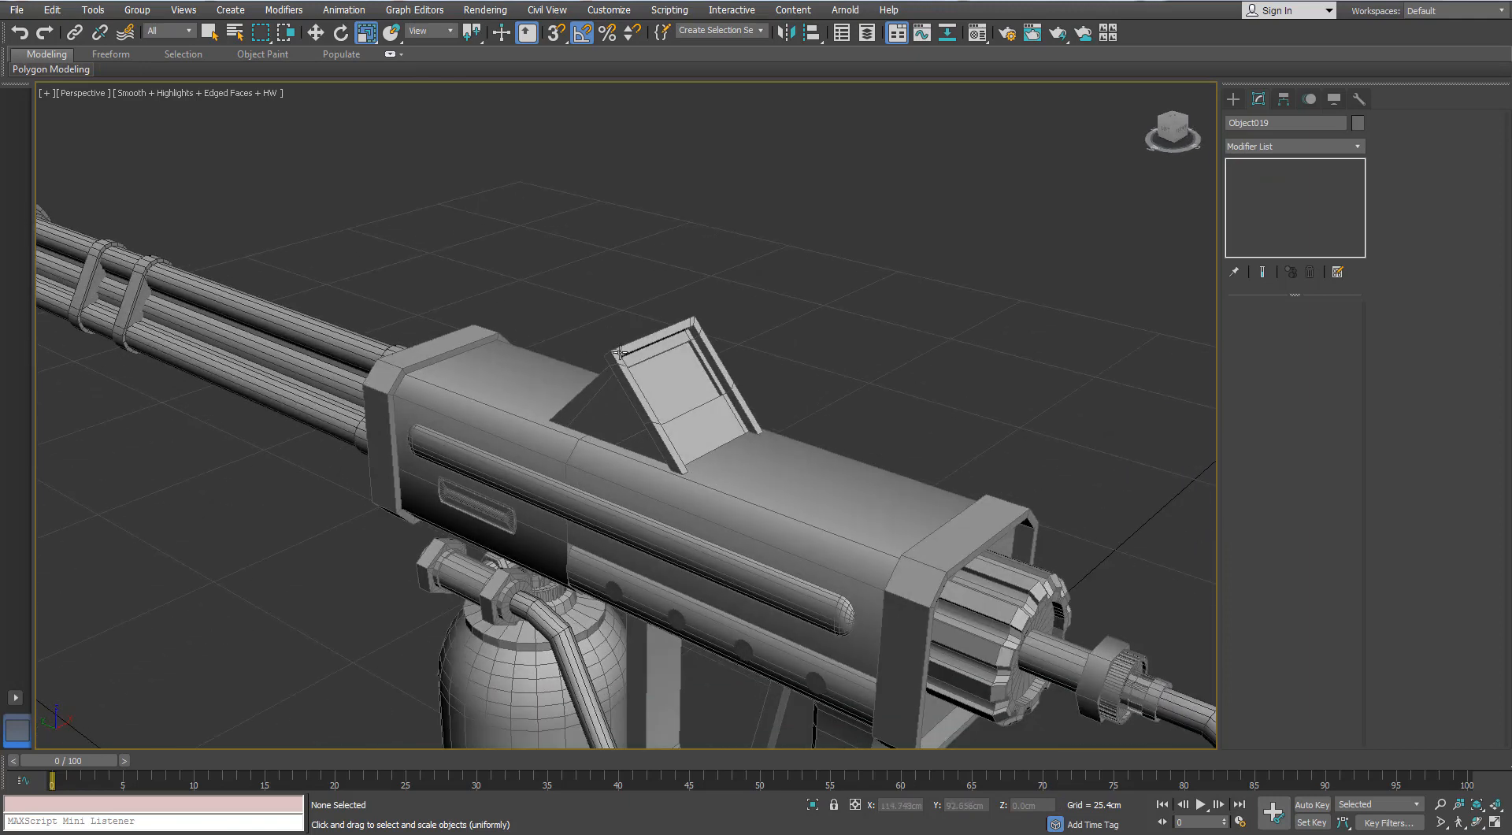
middle_click_drag(557, 570, 529, 517)
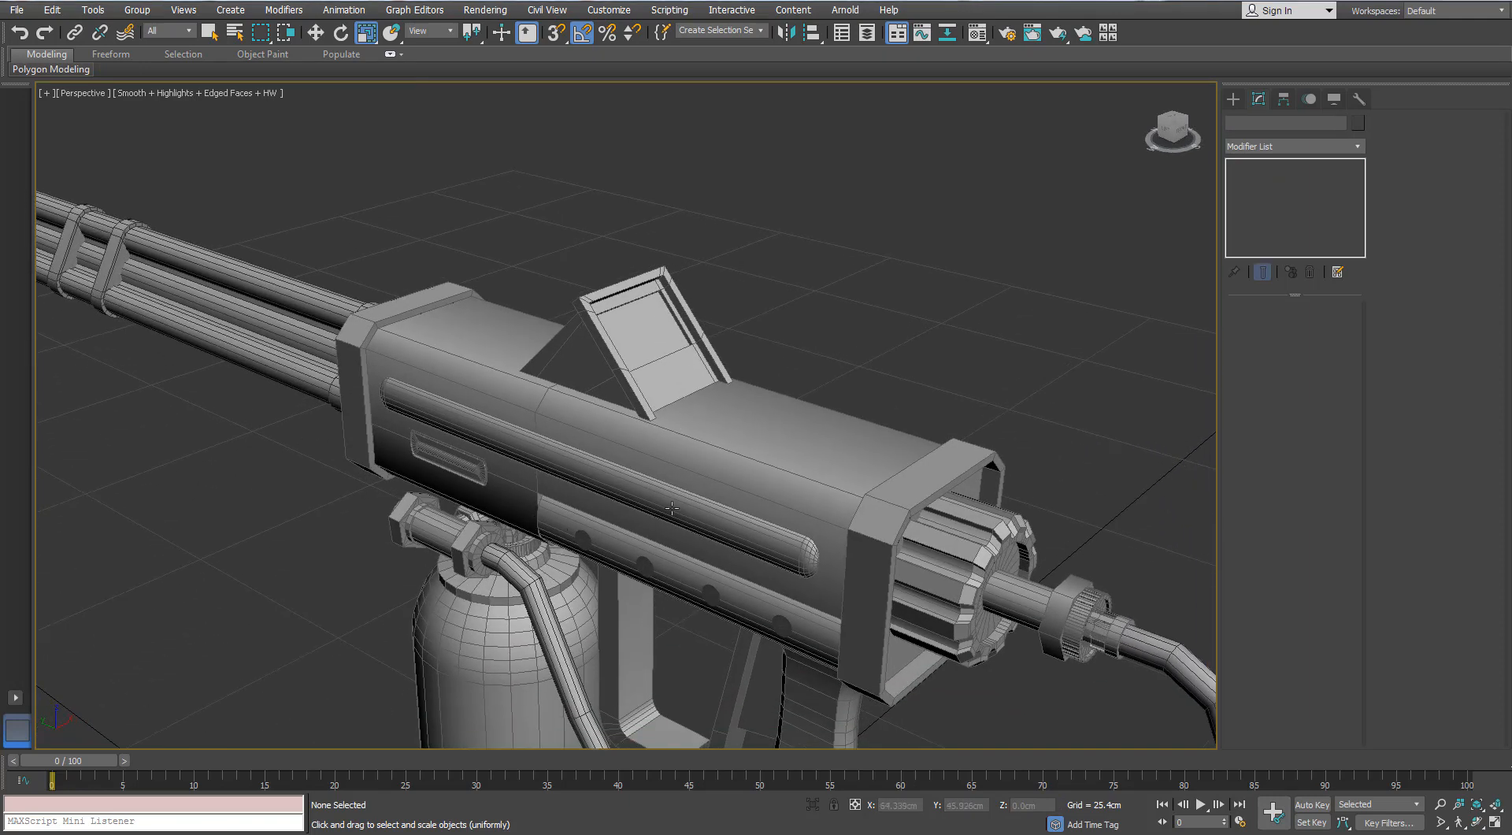
left_click(697, 507)
mouse_move(718, 508)
middle_mouse_down("alt")
mouse_move(743, 546)
mouse_move(727, 529)
middle_mouse_up("alt")
key("w")
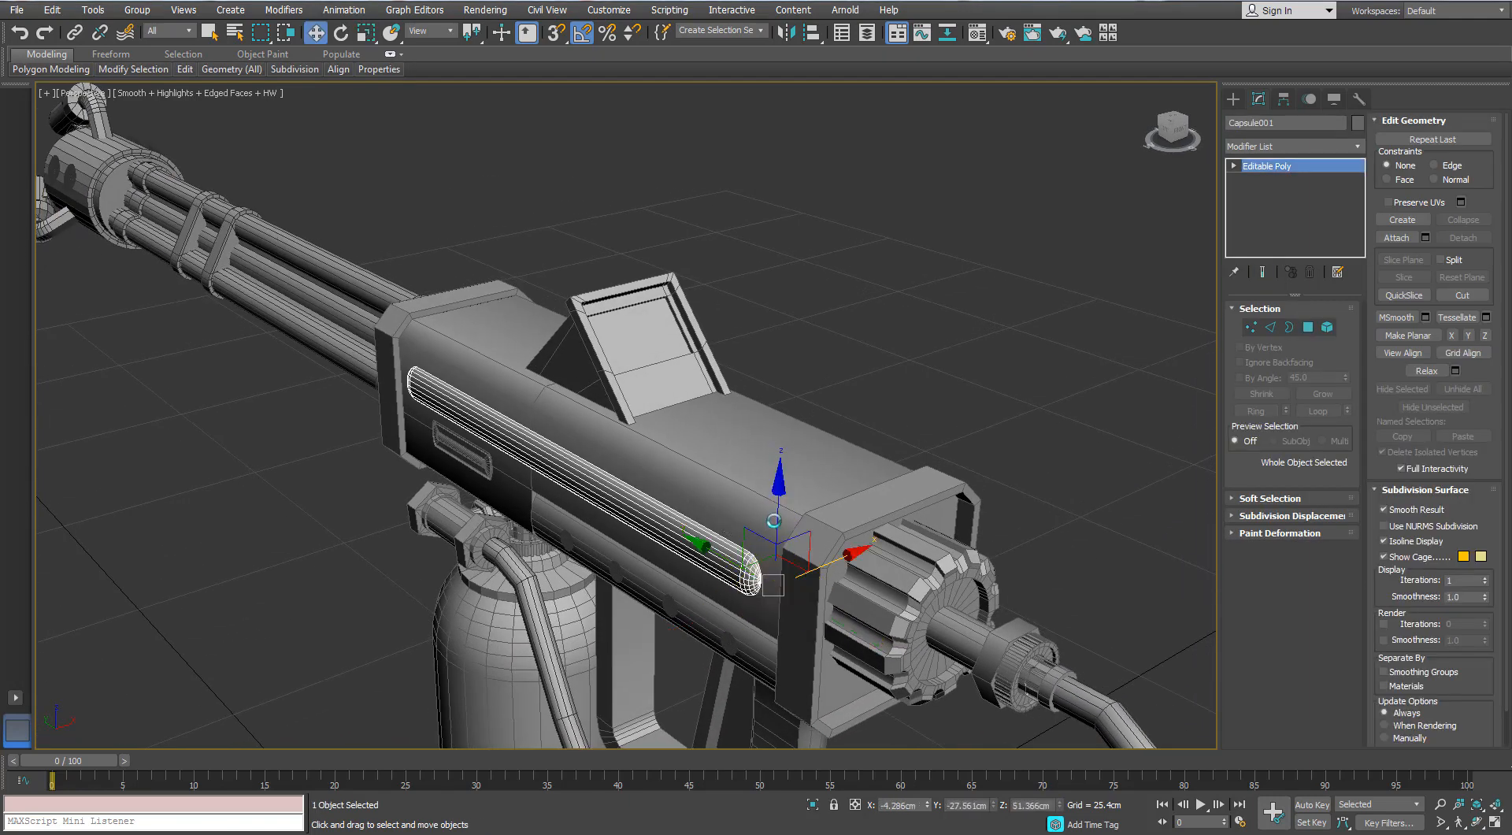
left_click_drag(782, 502, 784, 451, "shift")
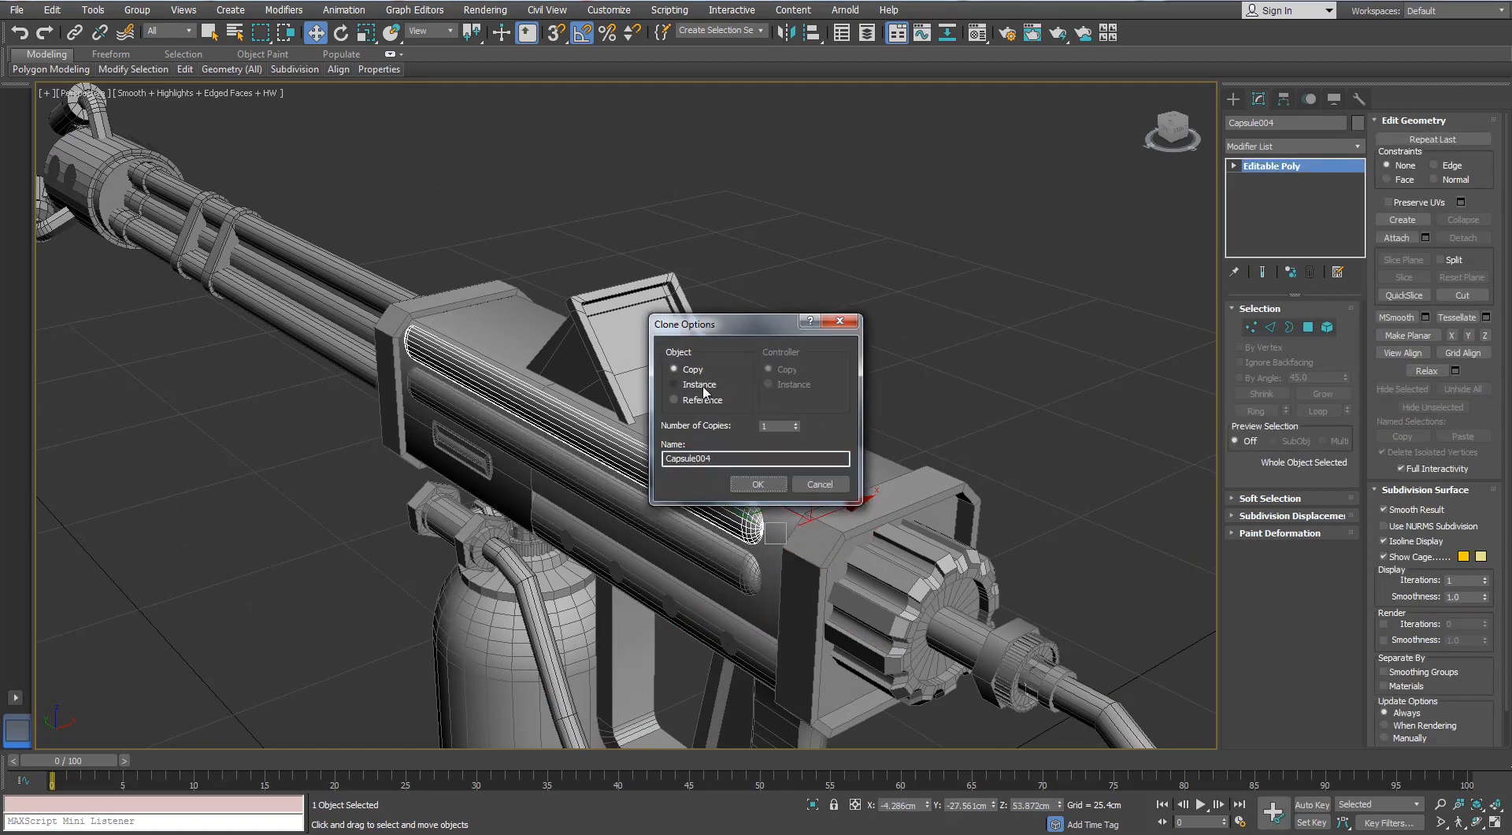
left_click(761, 482)
- Rotate the cloned rail to face upward, scale it down and place it on top of the housing behind the sight
left_click_drag(824, 520, 894, 474)
scroll(855, 472, "up", 3)
key("e")
left_click_drag(791, 479, 834, 446)
key("w")
key("r")
left_click_drag(823, 497, 748, 623)
middle_click_drag(746, 614, 629, 543, "alt")
key("w")
left_click_drag(719, 653, 686, 658)
middle_click_drag(686, 658, 507, 504, "alt")
mouse_move(422, 452)
left_mouse_down()
mouse_move(437, 442)
mouse_move(433, 458)
left_mouse_up()
- Adjust the top rail's length by moving the vertices of its rear end about 1.1 cm along Y
left_click(1250, 328)
left_click_drag(551, 439, 378, 362)
middle_click_drag(476, 447, 683, 453)
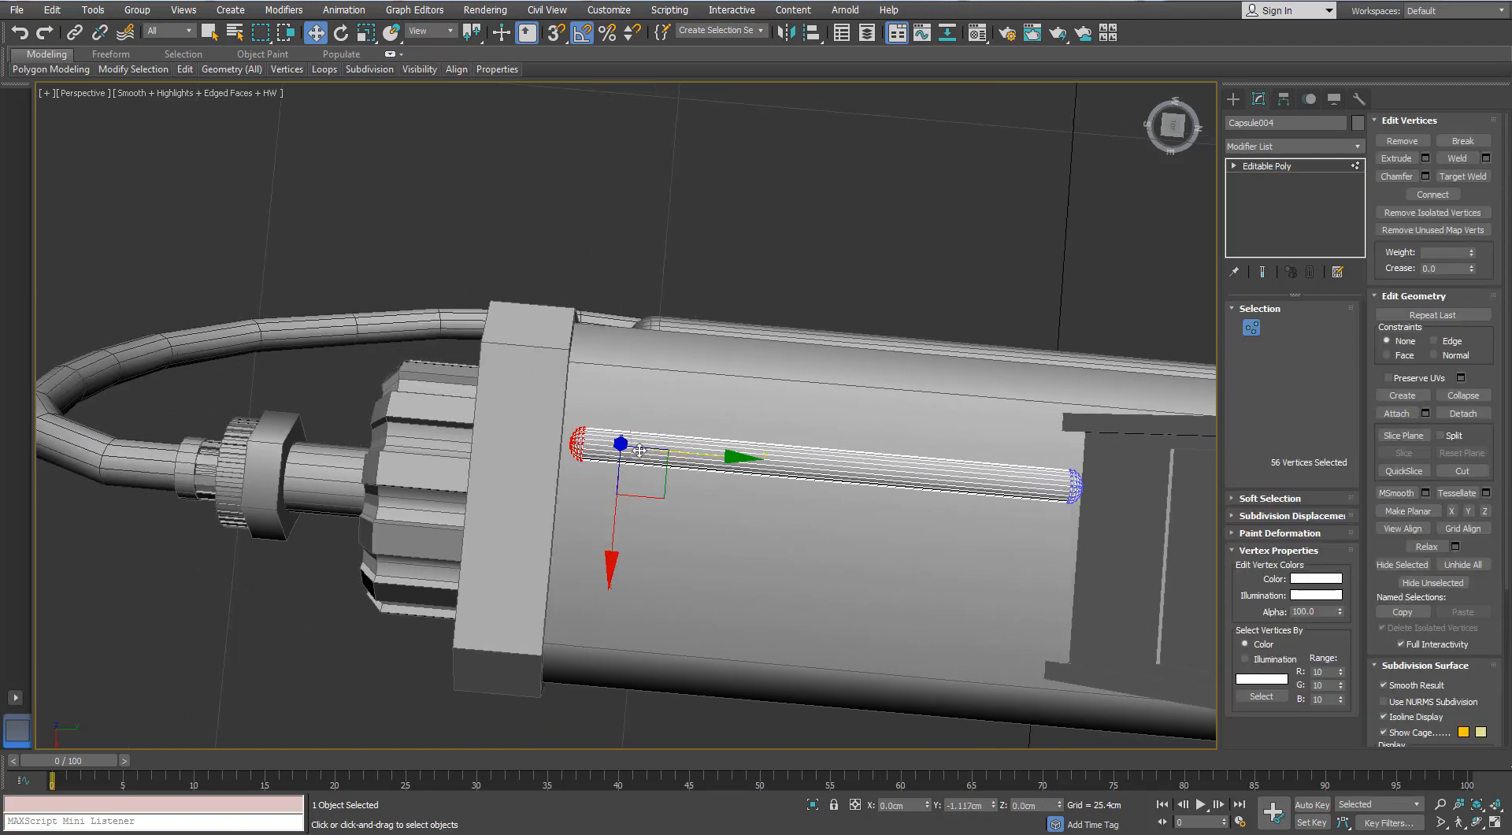
left_click(1251, 327)
- Scale the top rail down to 40% in X and Y
key("r")
middle_click_drag(561, 569, 589, 522, "alt")
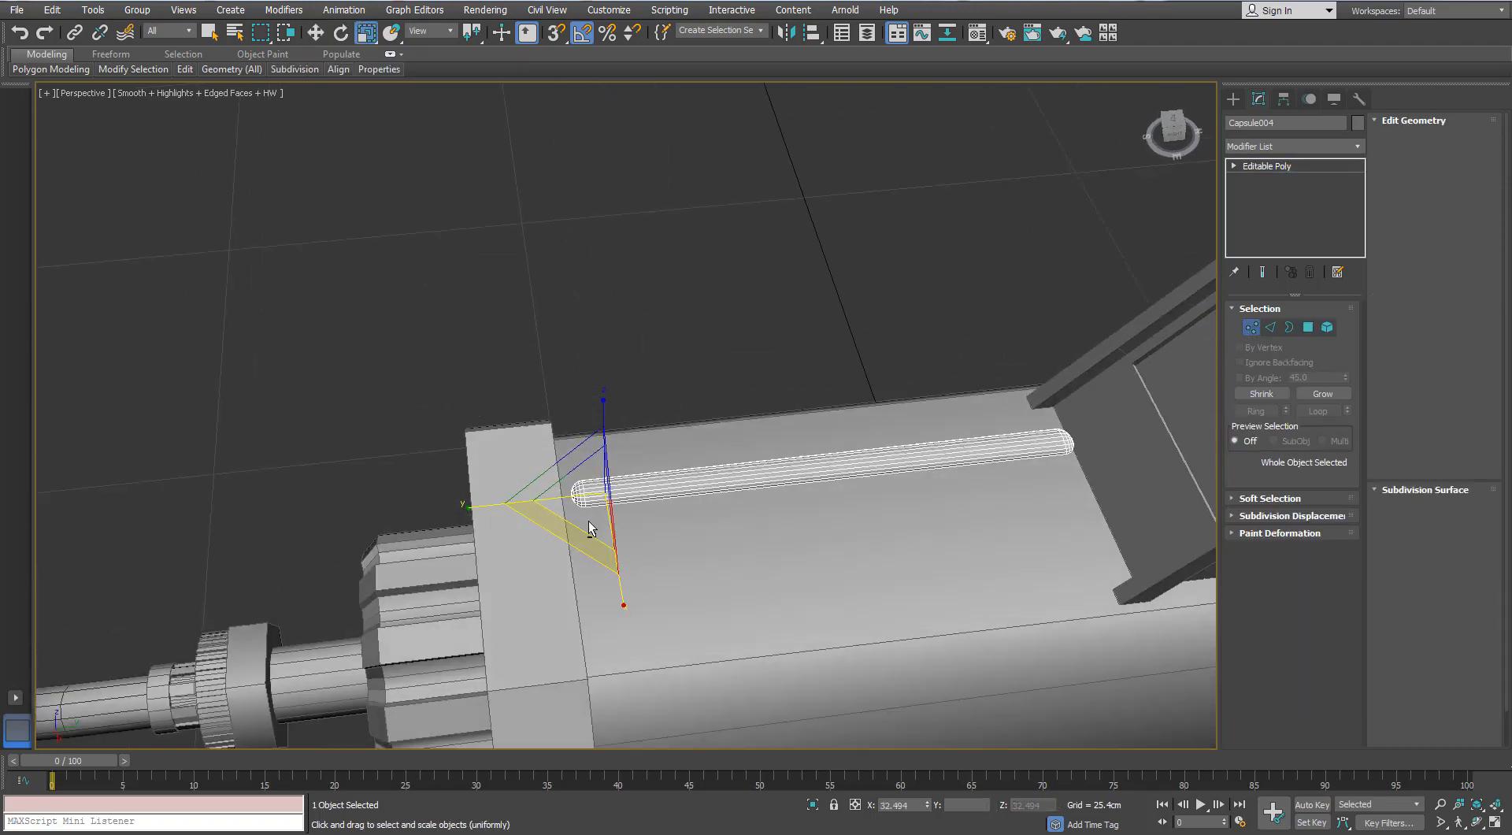
left_click_drag(584, 530, 704, 465)
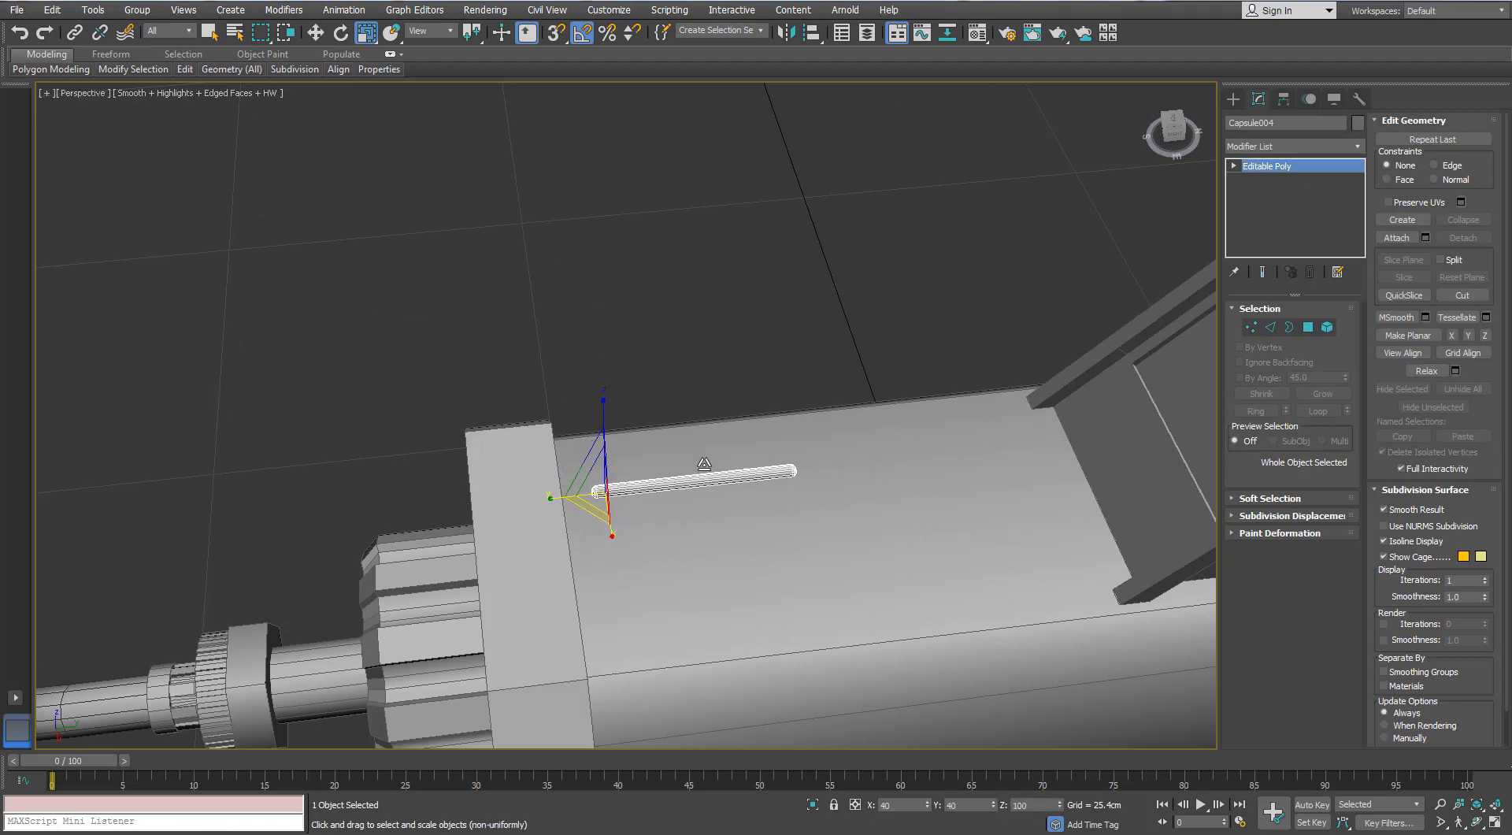
- Lengthen the thin top rail by moving its front end vertices about 6.8 cm and its rear end about 0.6 cm along Y
left_click(1251, 327)
middle_click_drag(1066, 431, 994, 534, "alt")
left_click_drag(853, 541, 752, 452)
key("w")
middle_click_drag(896, 501, 740, 478)
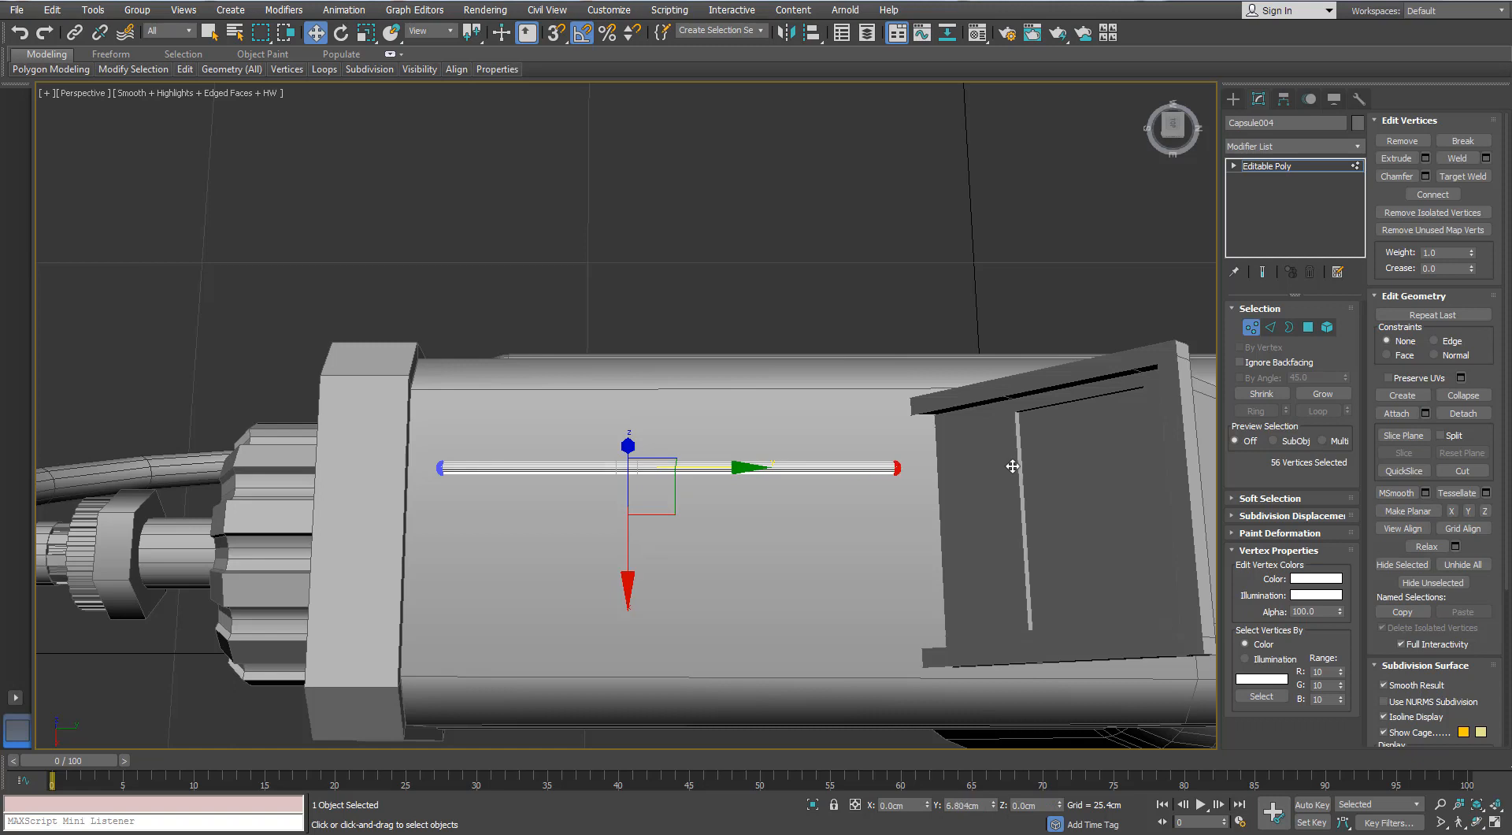
left_click_drag(1032, 469, 1028, 470)
left_click_drag(620, 410, 429, 540)
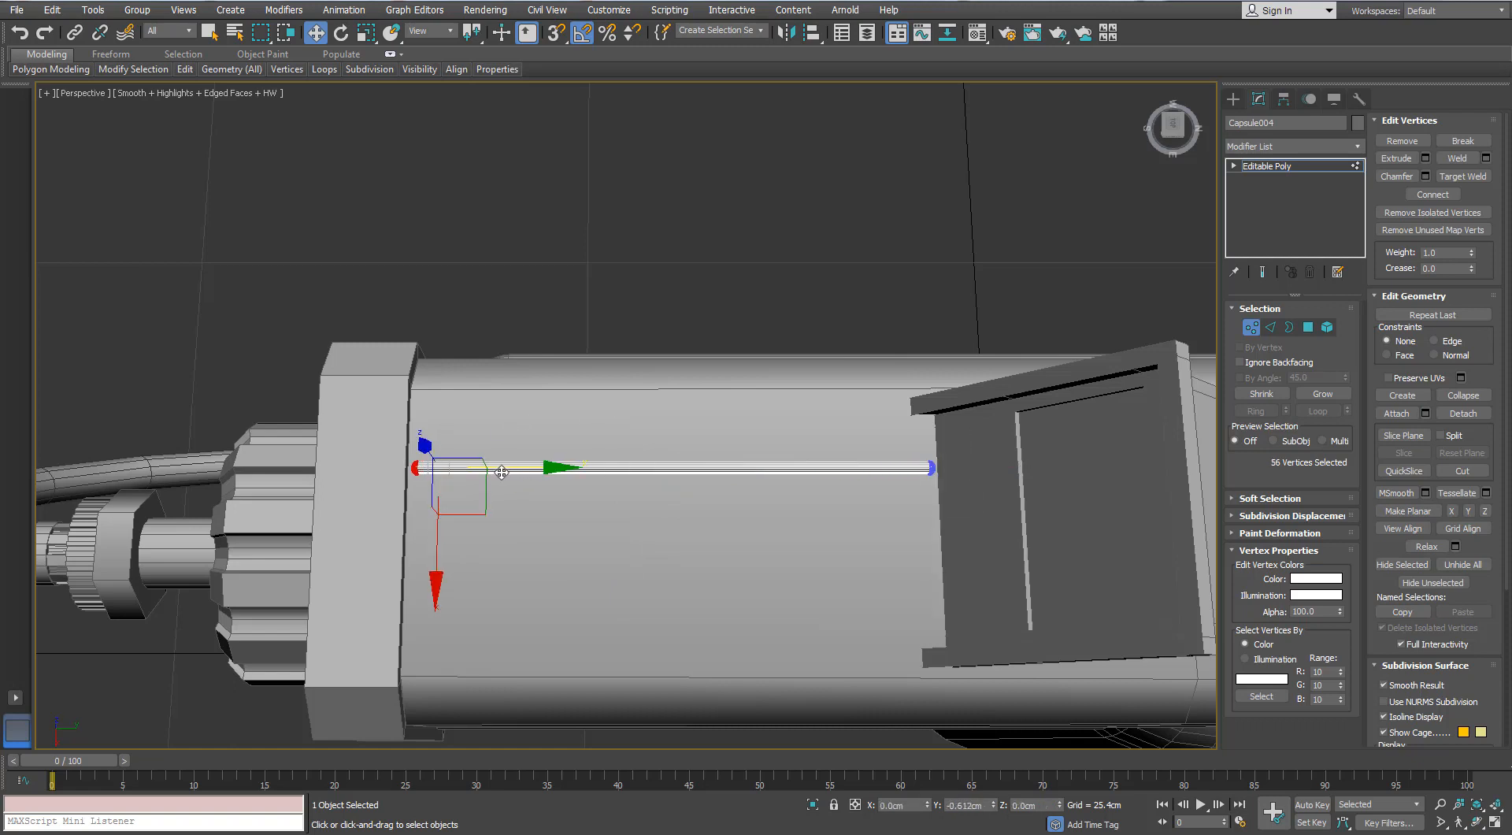
left_click_drag(501, 473, 499, 472)
left_click(1254, 327)
- Clone the thin top rail sideways into a second parallel rail on the housing's top and clear the selection
middle_click_drag(945, 480, 1008, 484, "alt")
left_click_drag(544, 671, 628, 756, "shift")
left_click(758, 484)
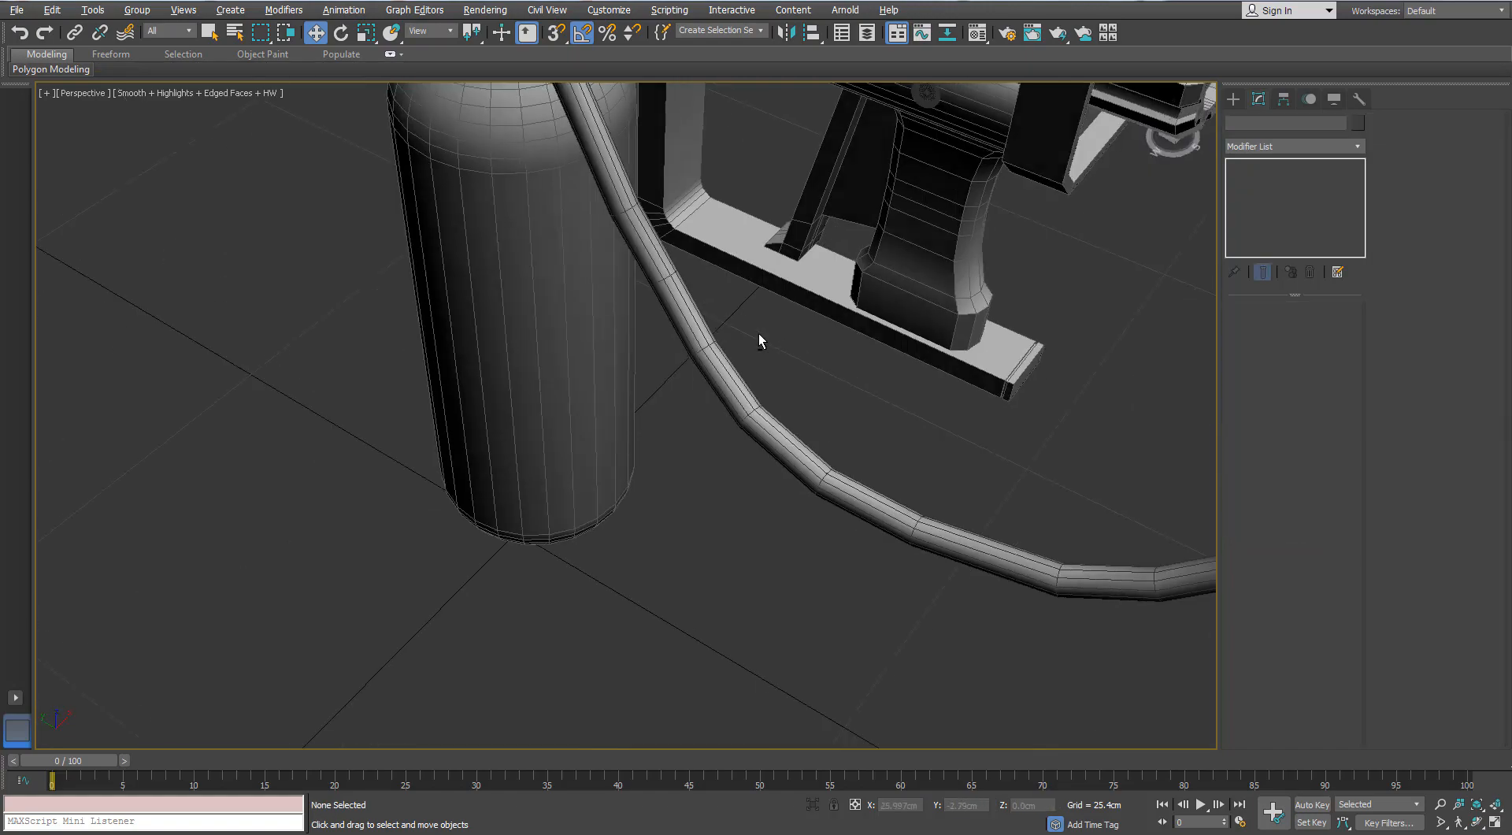
mouse_move(758, 333)
middle_mouse_down("alt")
mouse_move(735, 353)
mouse_move(622, 292)
middle_mouse_up("alt")
key("F4")
left_click(475, 456)
key("z")
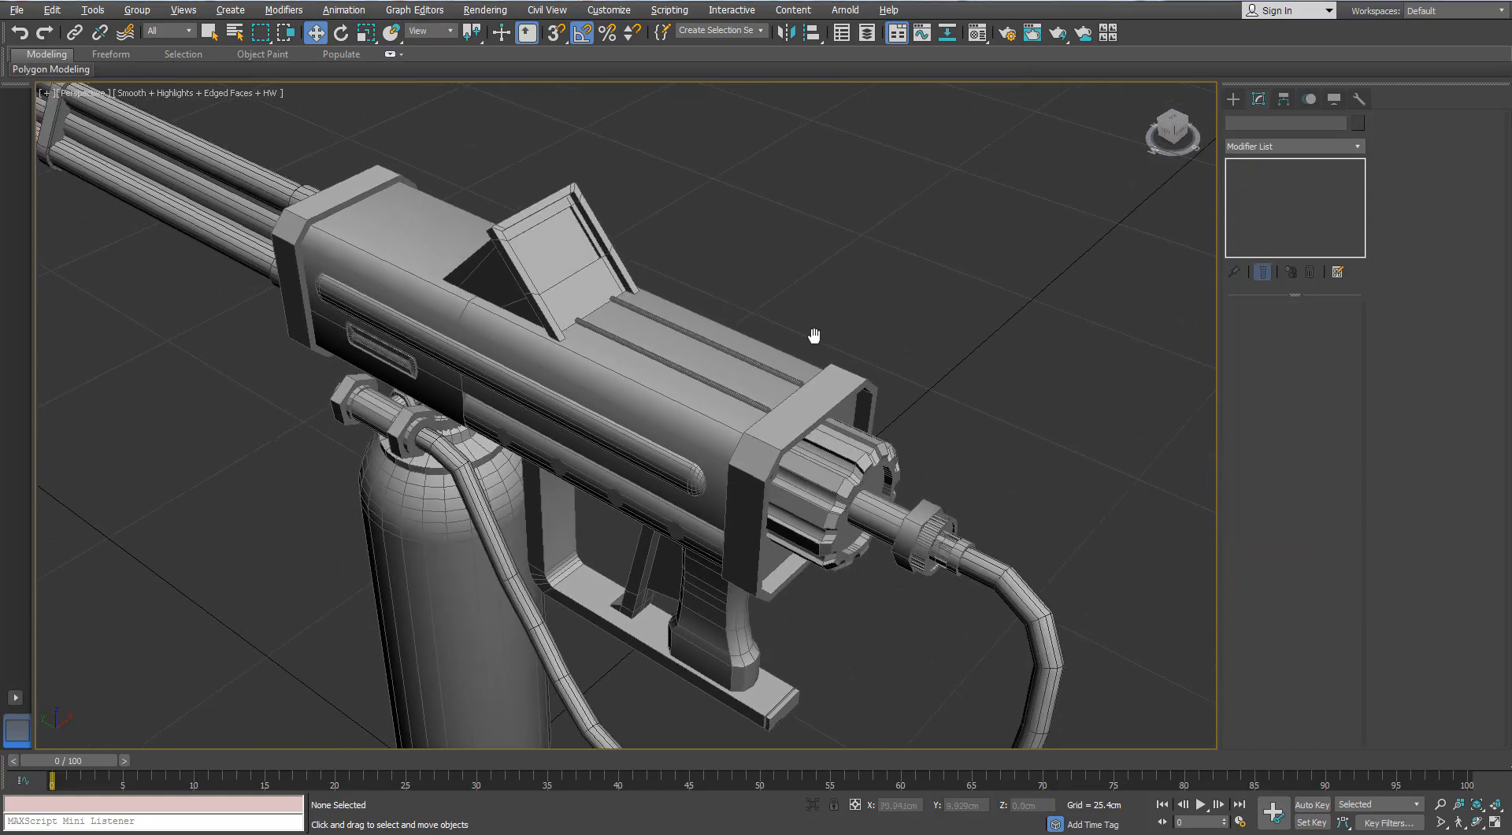
- Convert the hose line running from the tank to the rear connector to an editable poly
left_click(1360, 165)
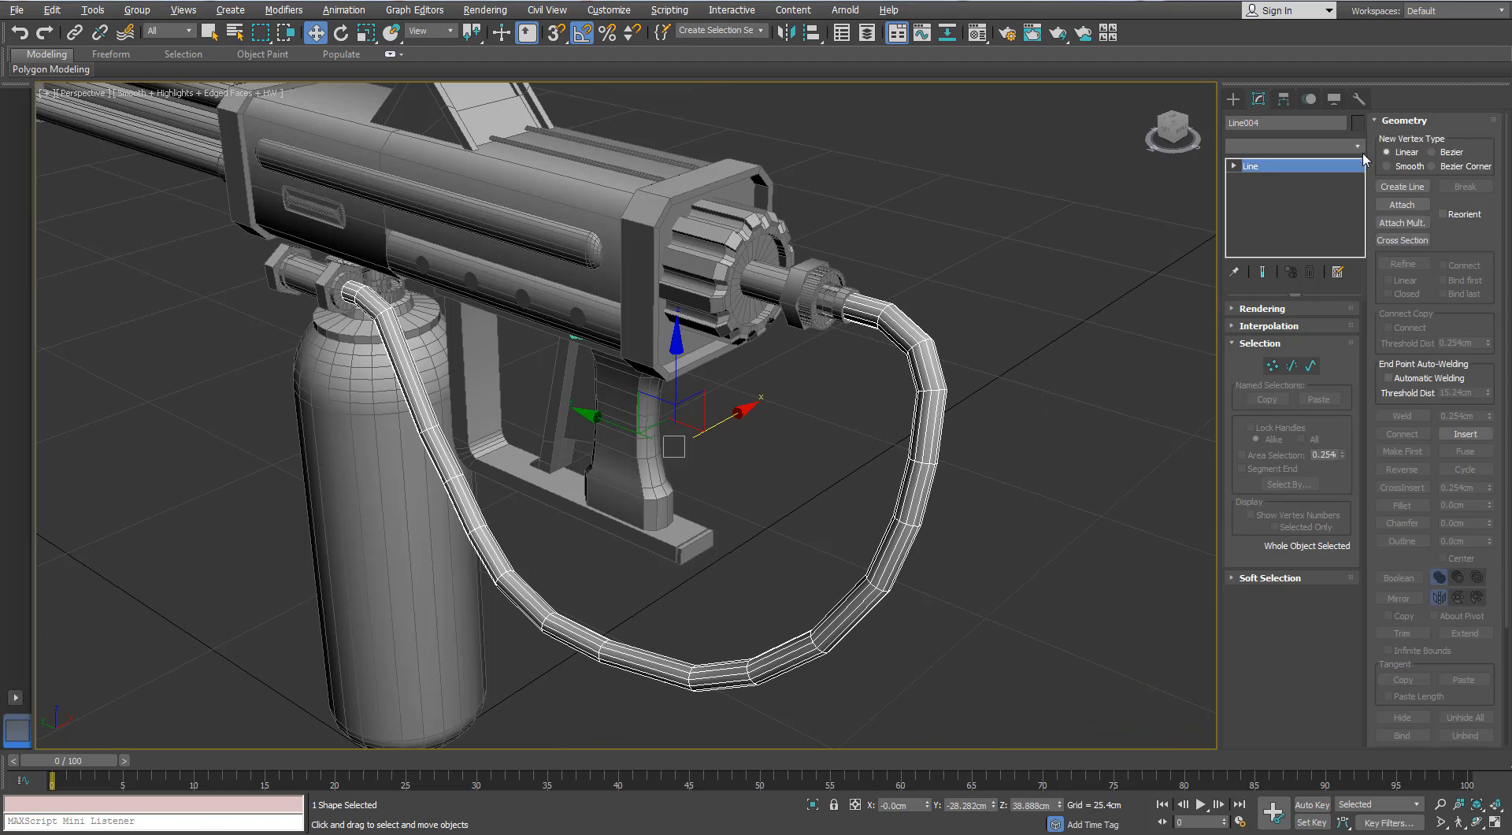
right_click(917, 331)
mouse_move(979, 483)
left_click(843, 504)
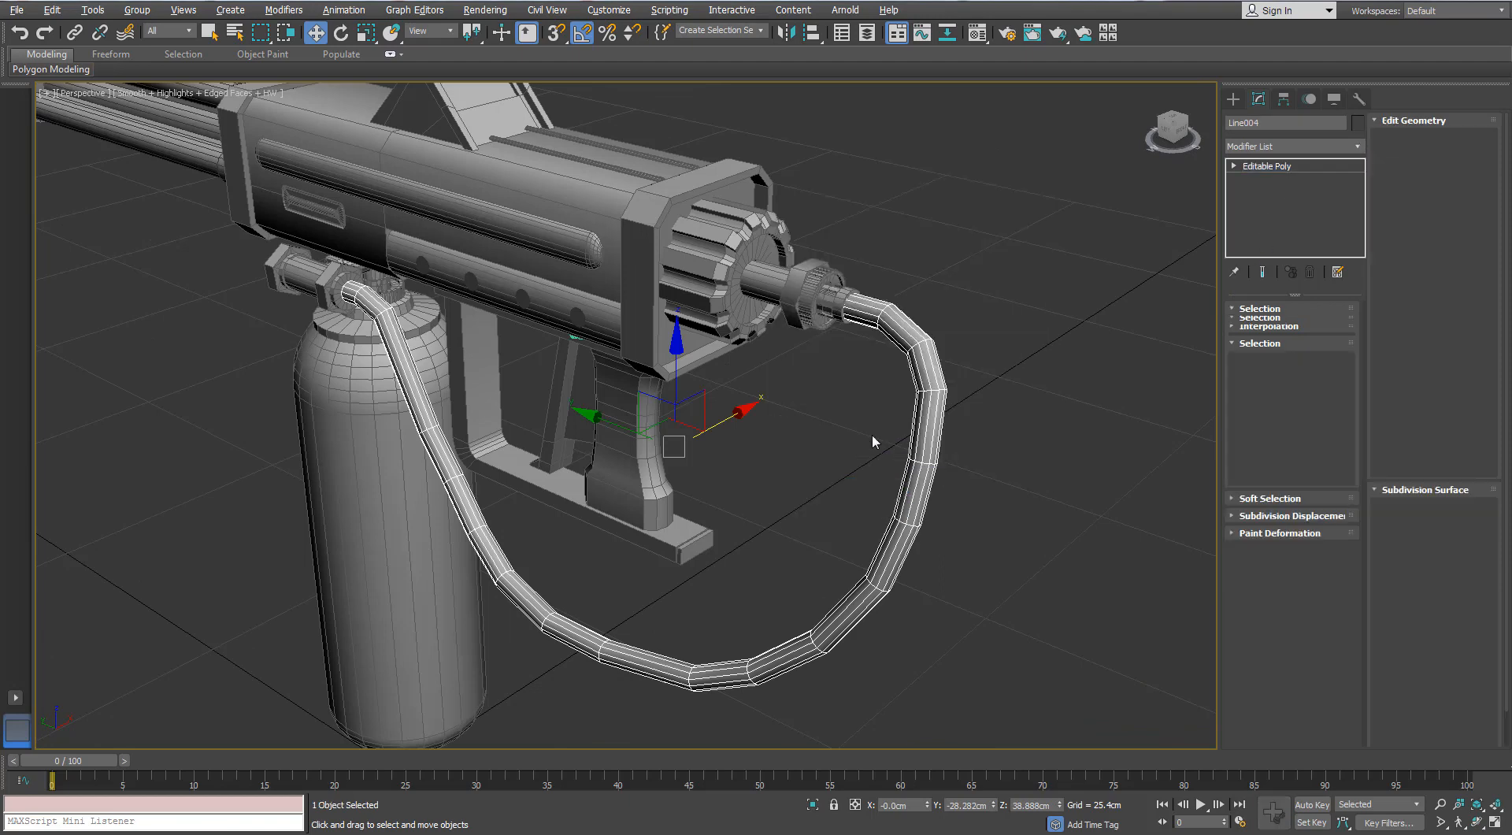
- Isolate the hose and delete the cap polygons at both of its ends
key("alt+q")
middle_click_drag(902, 355, 767, 199, "alt")
key("4")
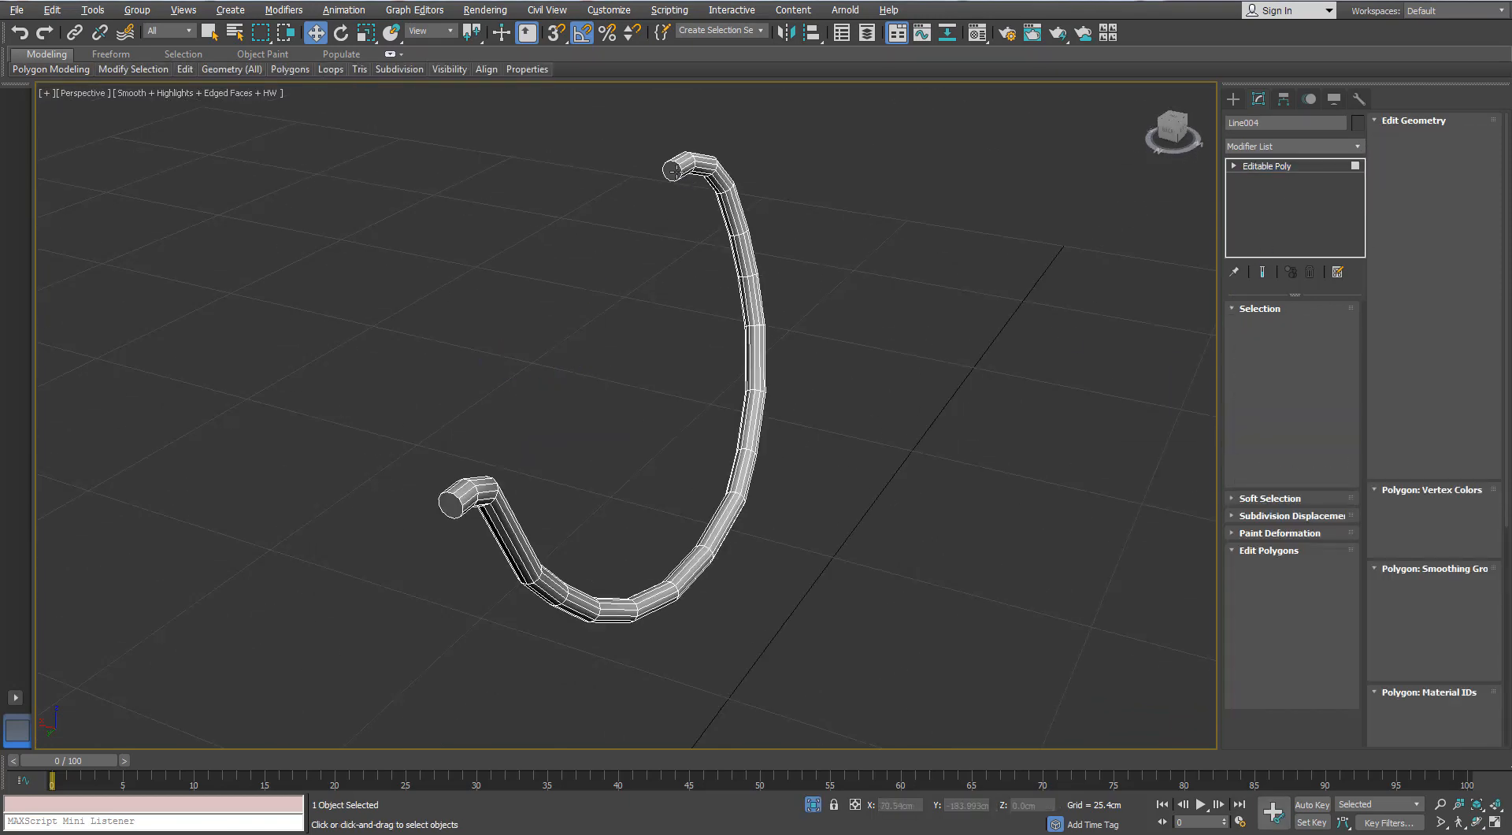
left_click(671, 170)
left_click(457, 499, "ctrl")
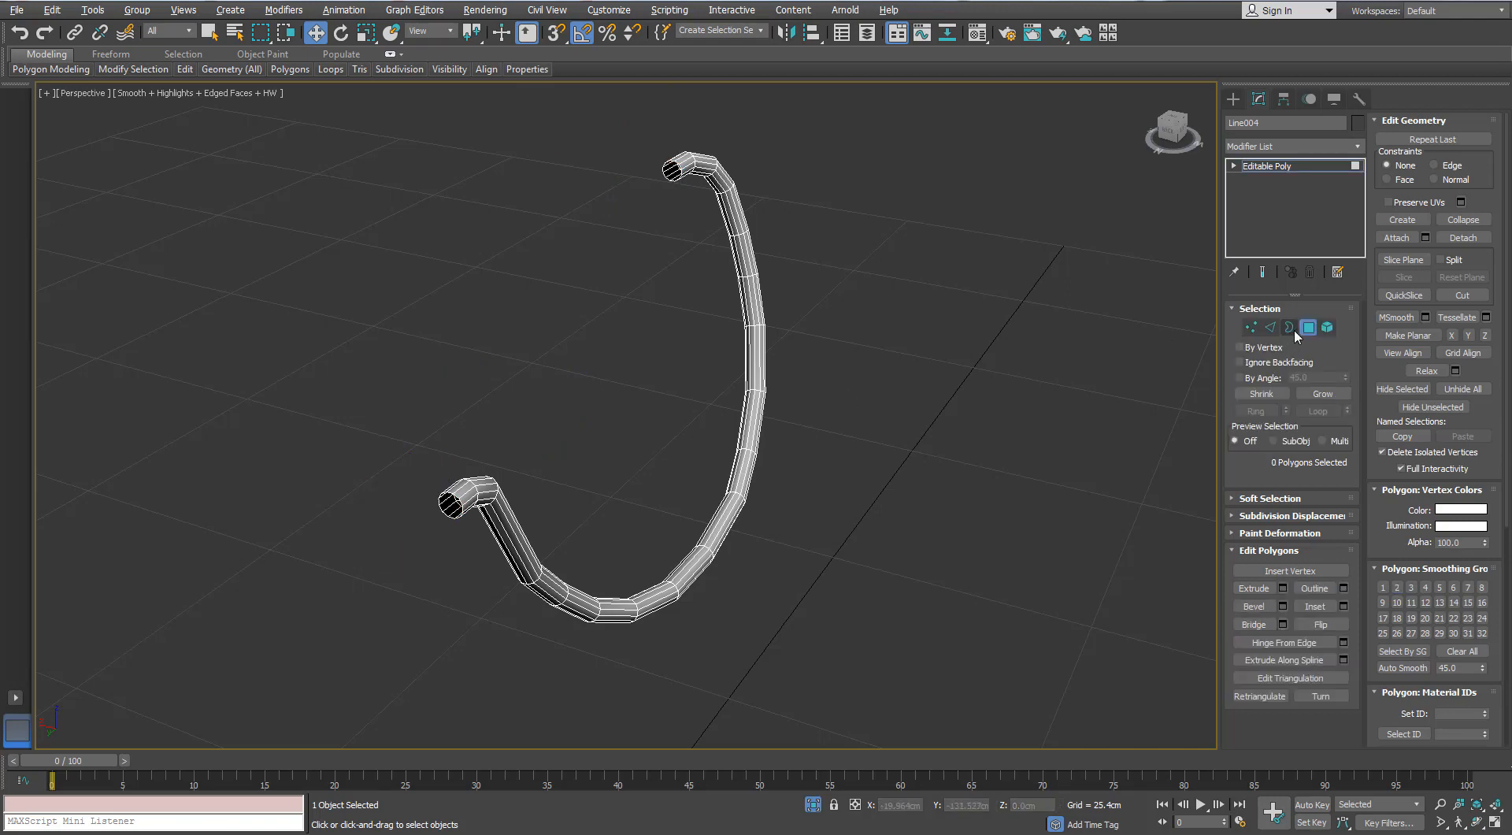
left_click(1307, 328)
- Smooth the hose with a TurboSmooth modifier and collapse it to an editable poly
left_click(1358, 148)
key("t")
key("t")
key("t")
key("Return")
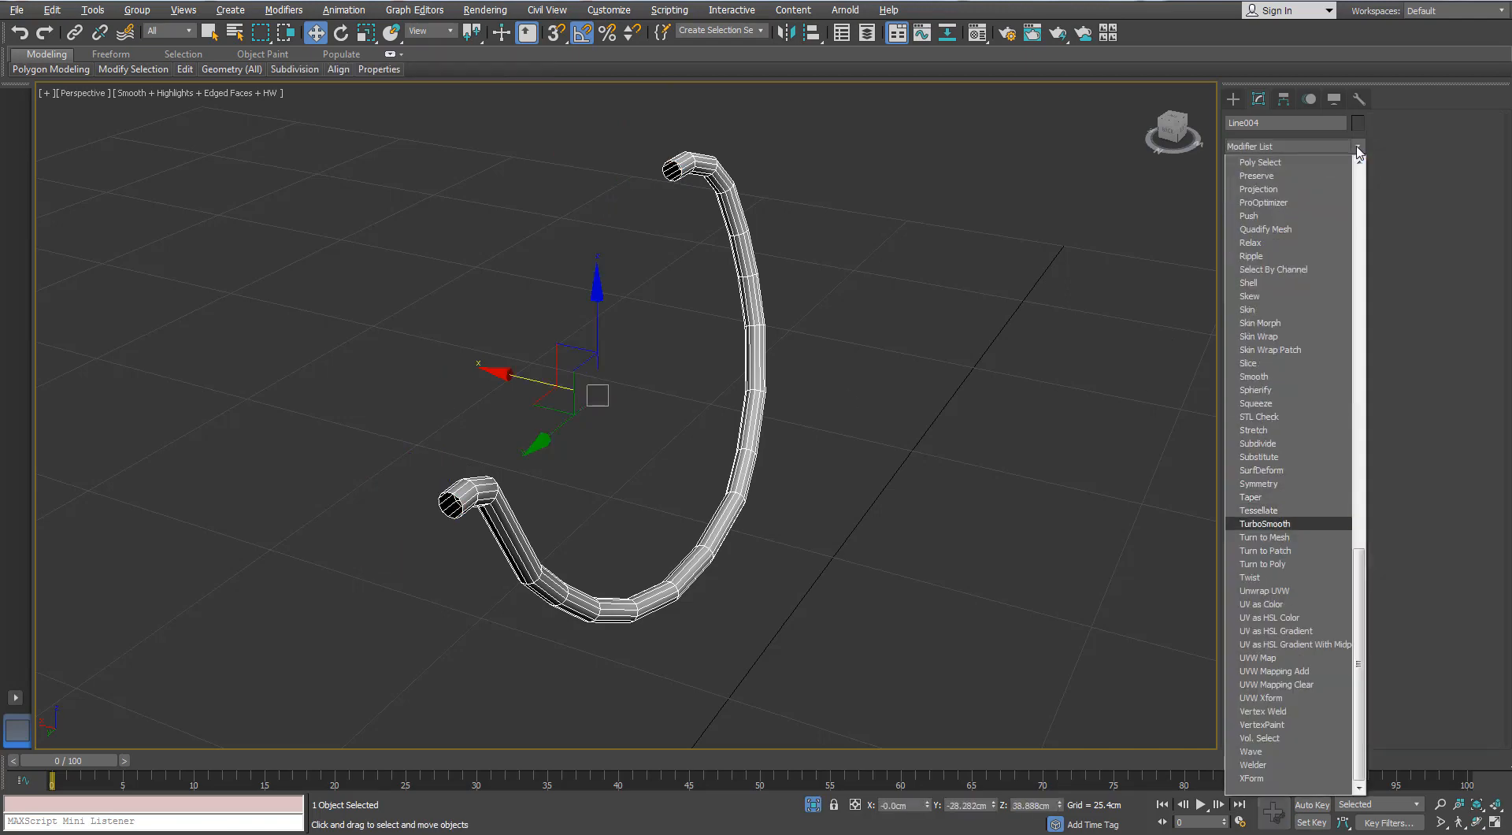
middle_click_drag(1052, 229, 950, 256, "alt")
scroll(950, 255, "up", 2)
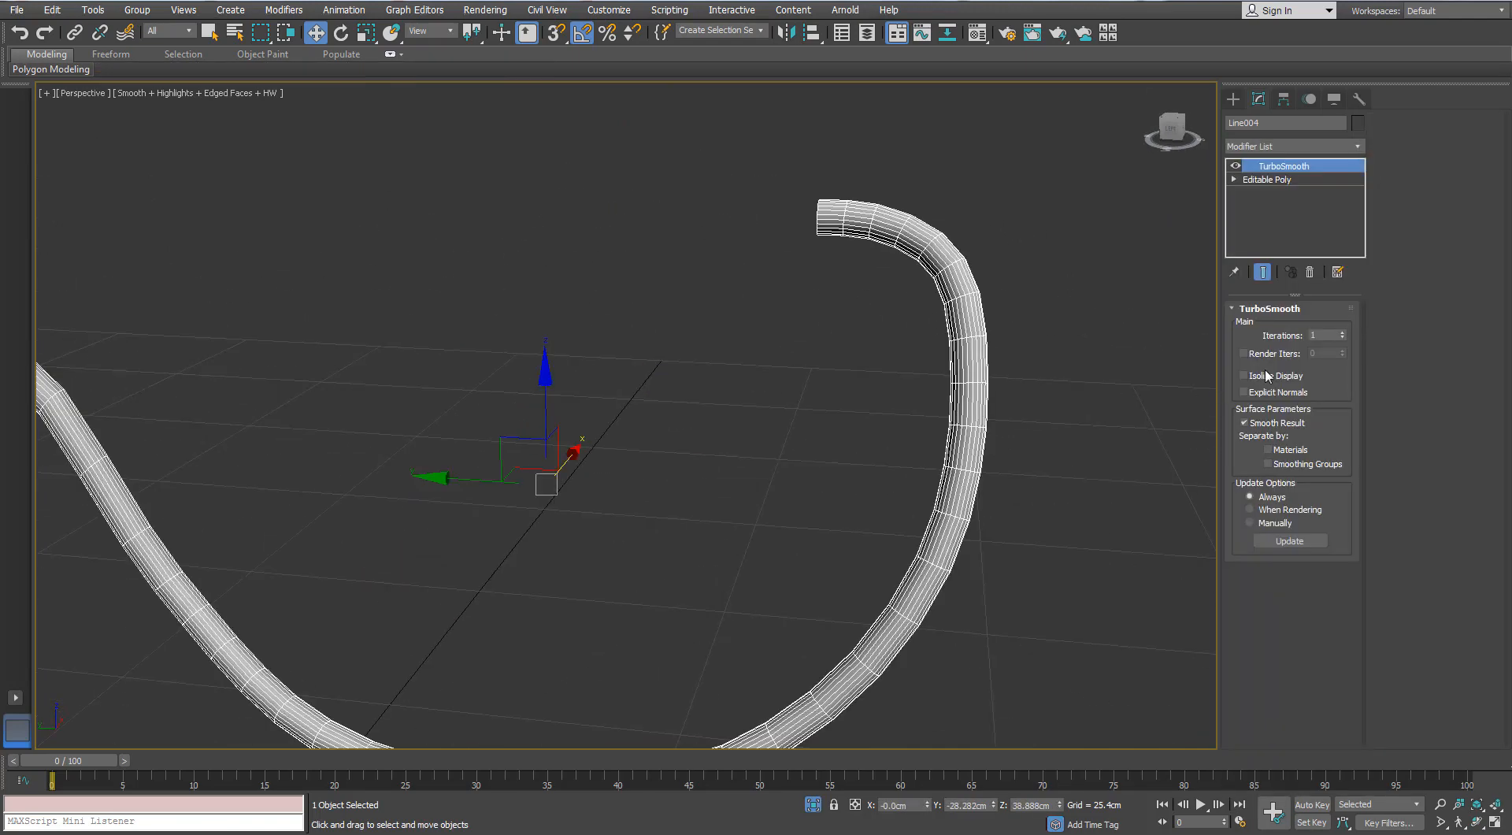
left_click(1342, 332)
middle_click_drag(1007, 390, 974, 306)
scroll(1008, 371, "down", 3)
key("F4")
right_click(975, 304)
left_click(937, 473)
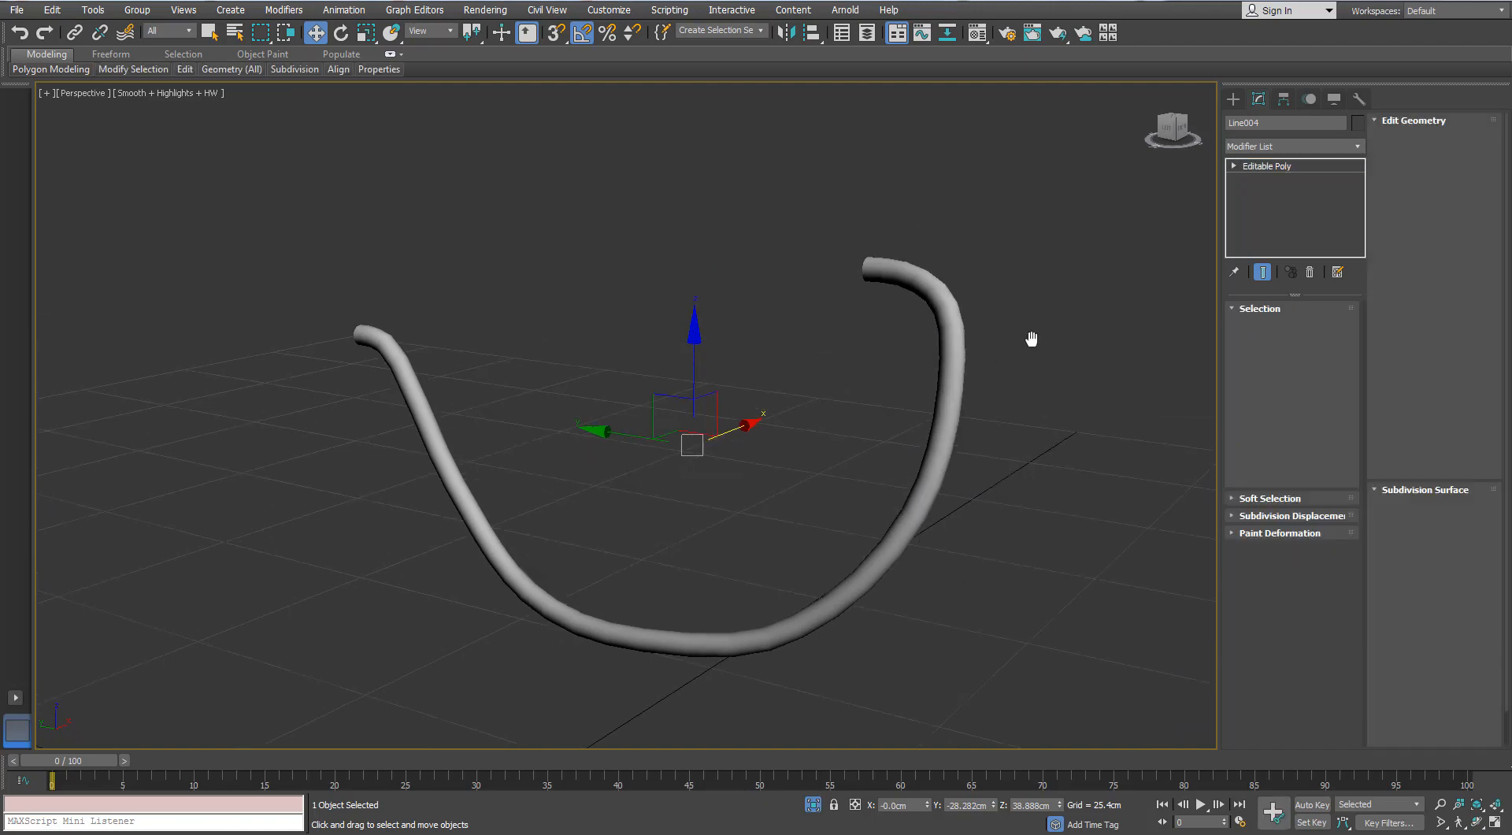
- Select every second lengthwise edge around the hose, extend the selection to full loops and remove them with their vertices
key("2")
middle_click_drag(867, 300, 635, 219, "alt")
key("F4")
middle_click_drag(611, 281, 659, 349)
scroll(658, 249, "up", 10)
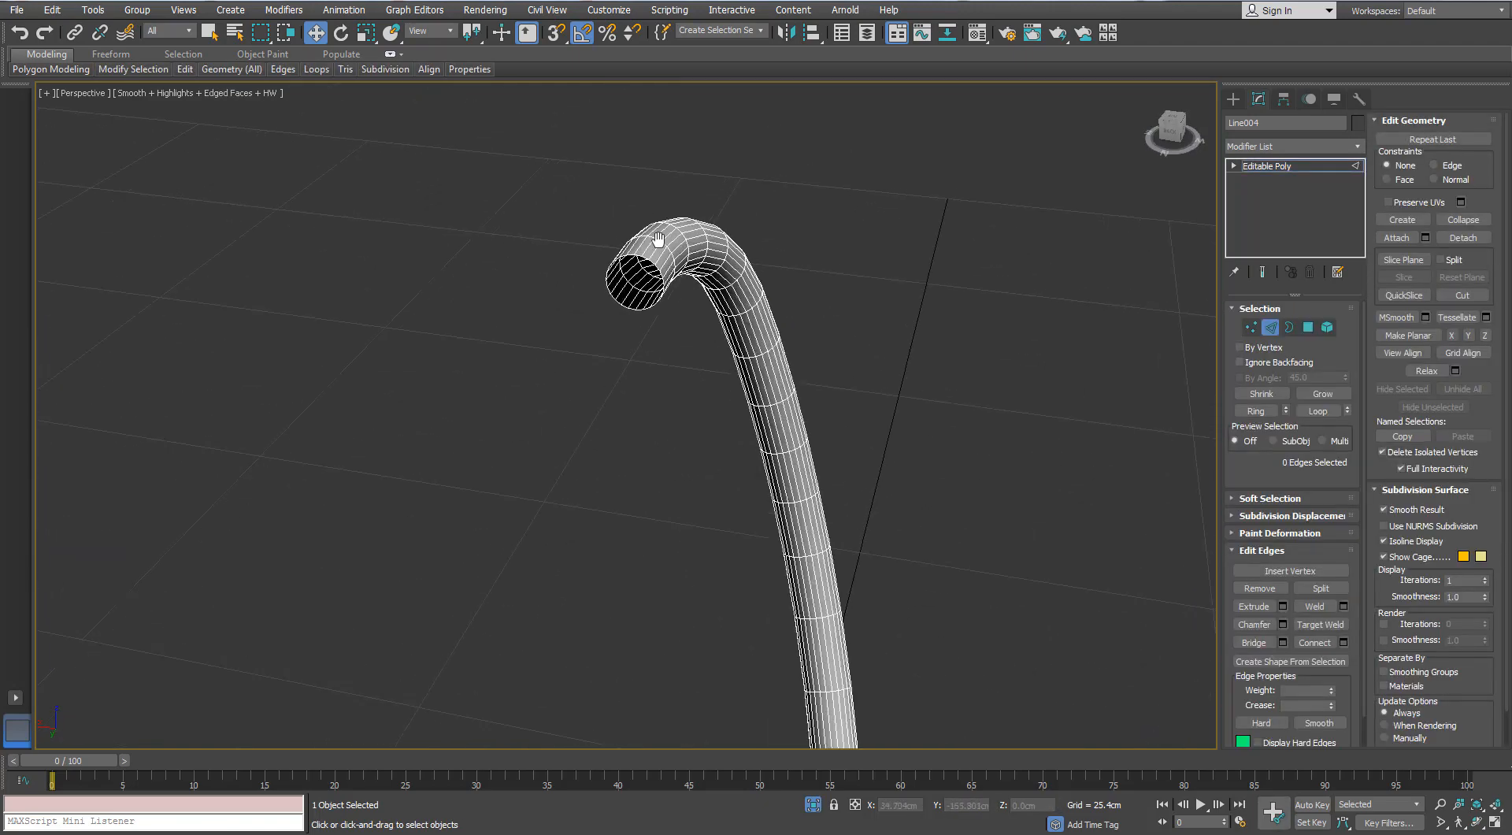
middle_click_drag(637, 265, 620, 323, "alt")
left_click(609, 264)
left_click(585, 311, "ctrl")
left_click(621, 322, "ctrl")
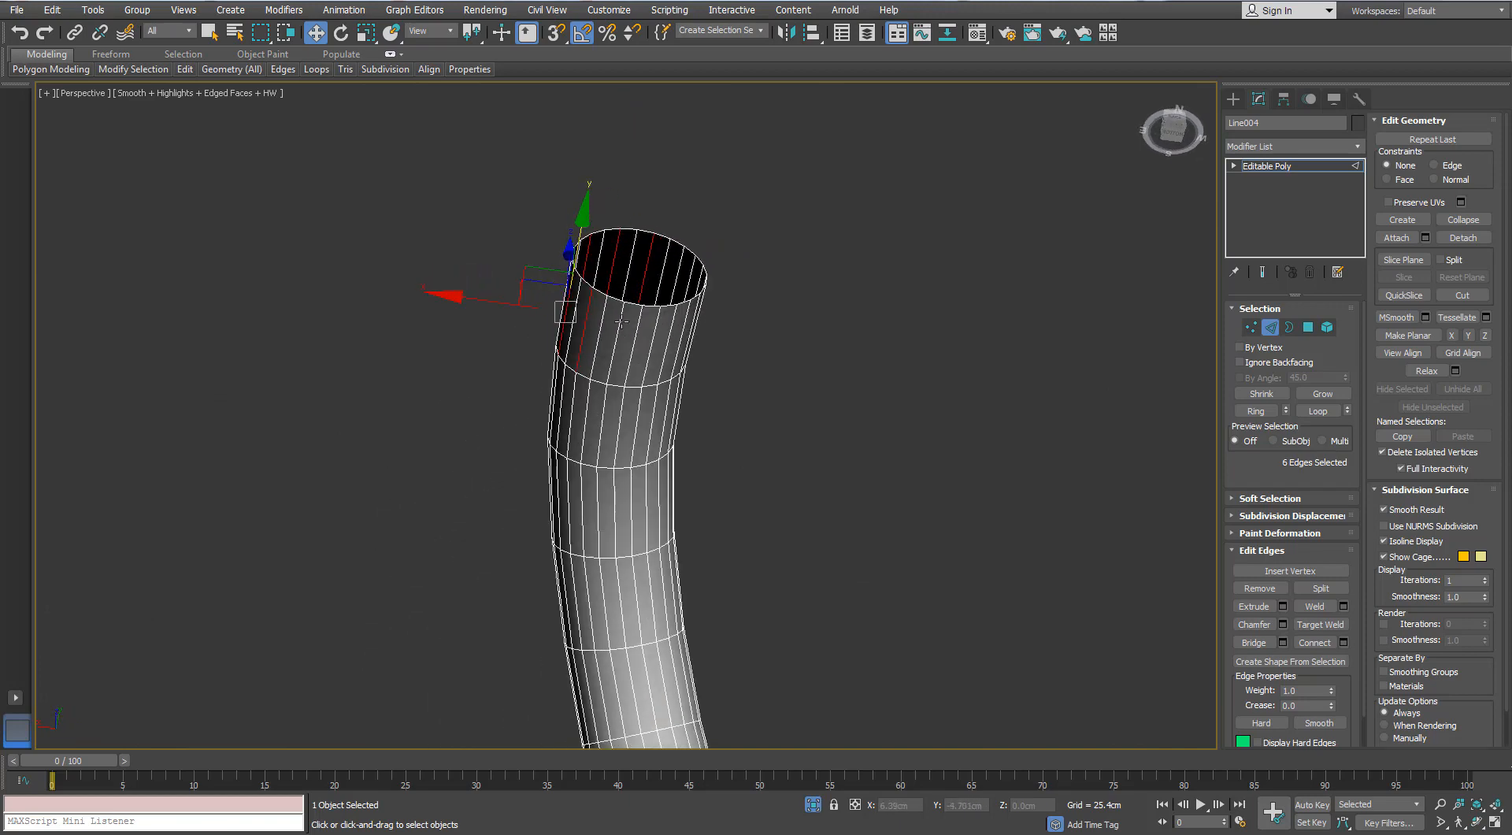
middle_click_drag(754, 331, 618, 288, "alt")
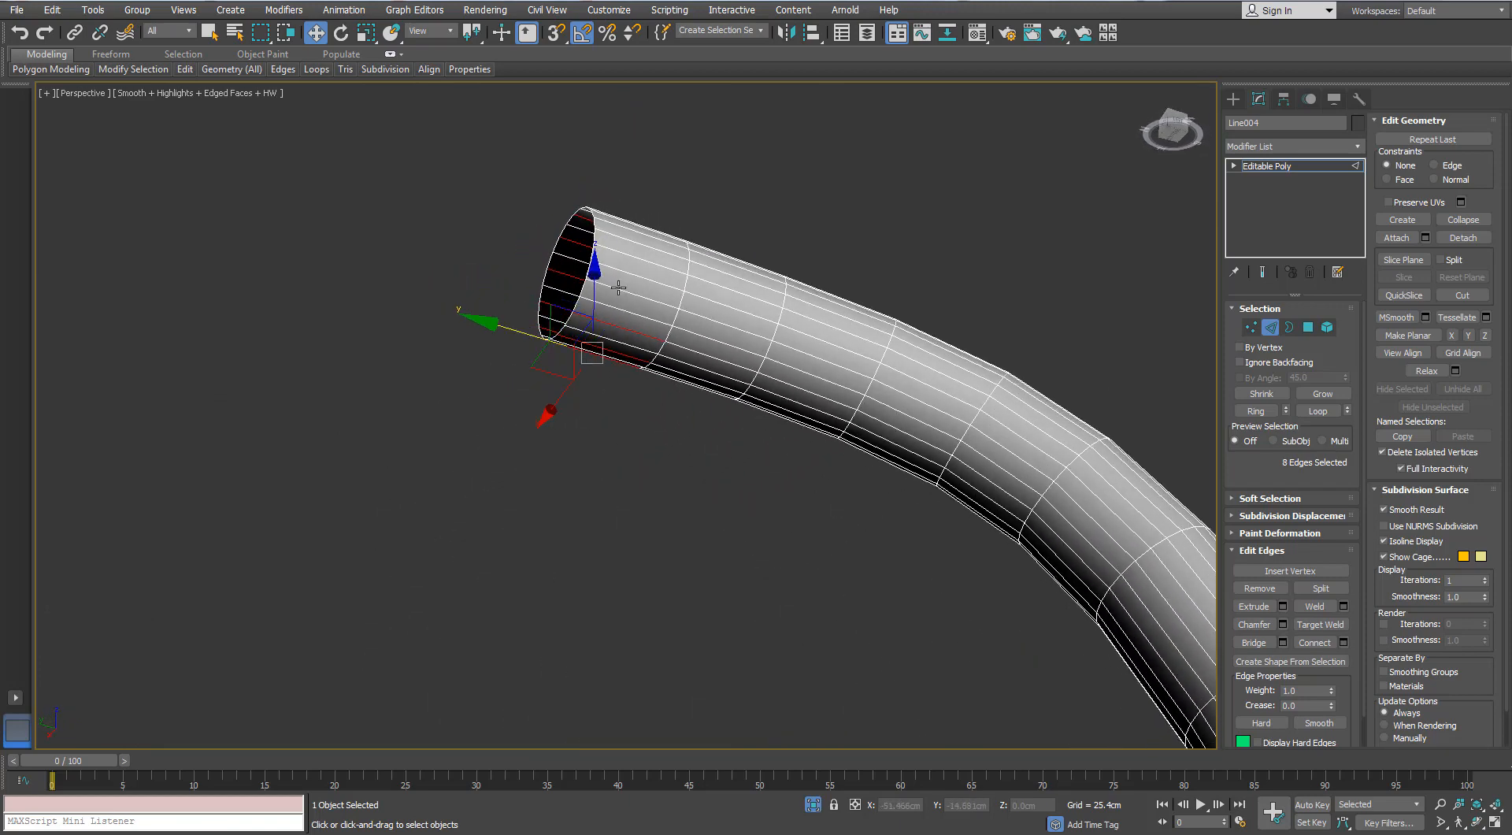
middle_click_drag(649, 221, 688, 302, "alt")
left_click(657, 296, "ctrl")
left_click(661, 257, "ctrl")
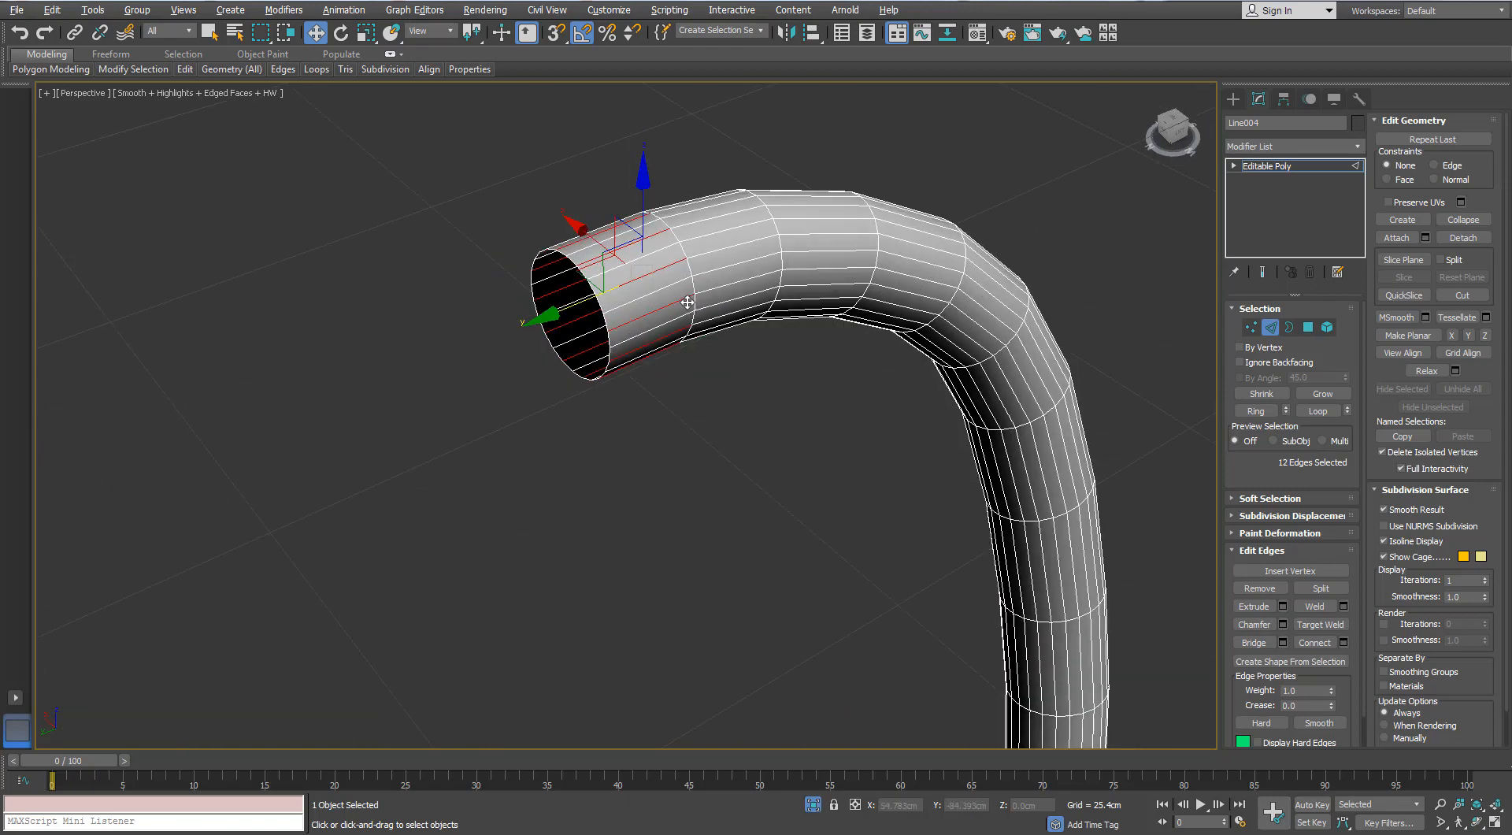
key("alt+l")
key("ctrl+BackSpace")
scroll(688, 302, "down", 5)
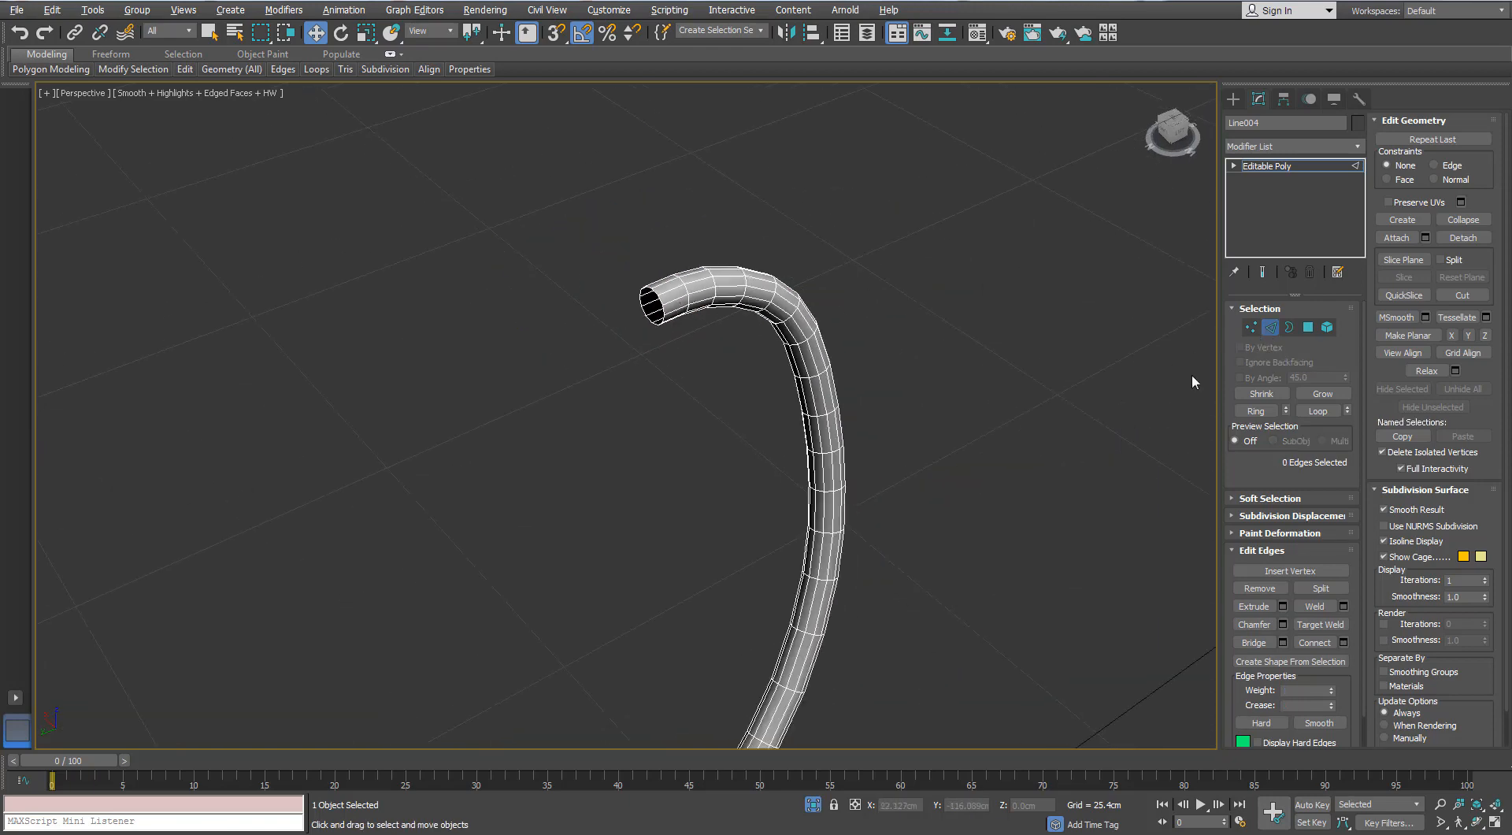
- Leave edge editing, hide the edged faces and exit isolation to bring back the whole gun
left_click(1270, 326)
left_click(862, 381)
key("F4")
scroll(767, 234, "down", 3)
middle_click_drag(863, 381, 792, 200, "alt")
left_click(812, 800)
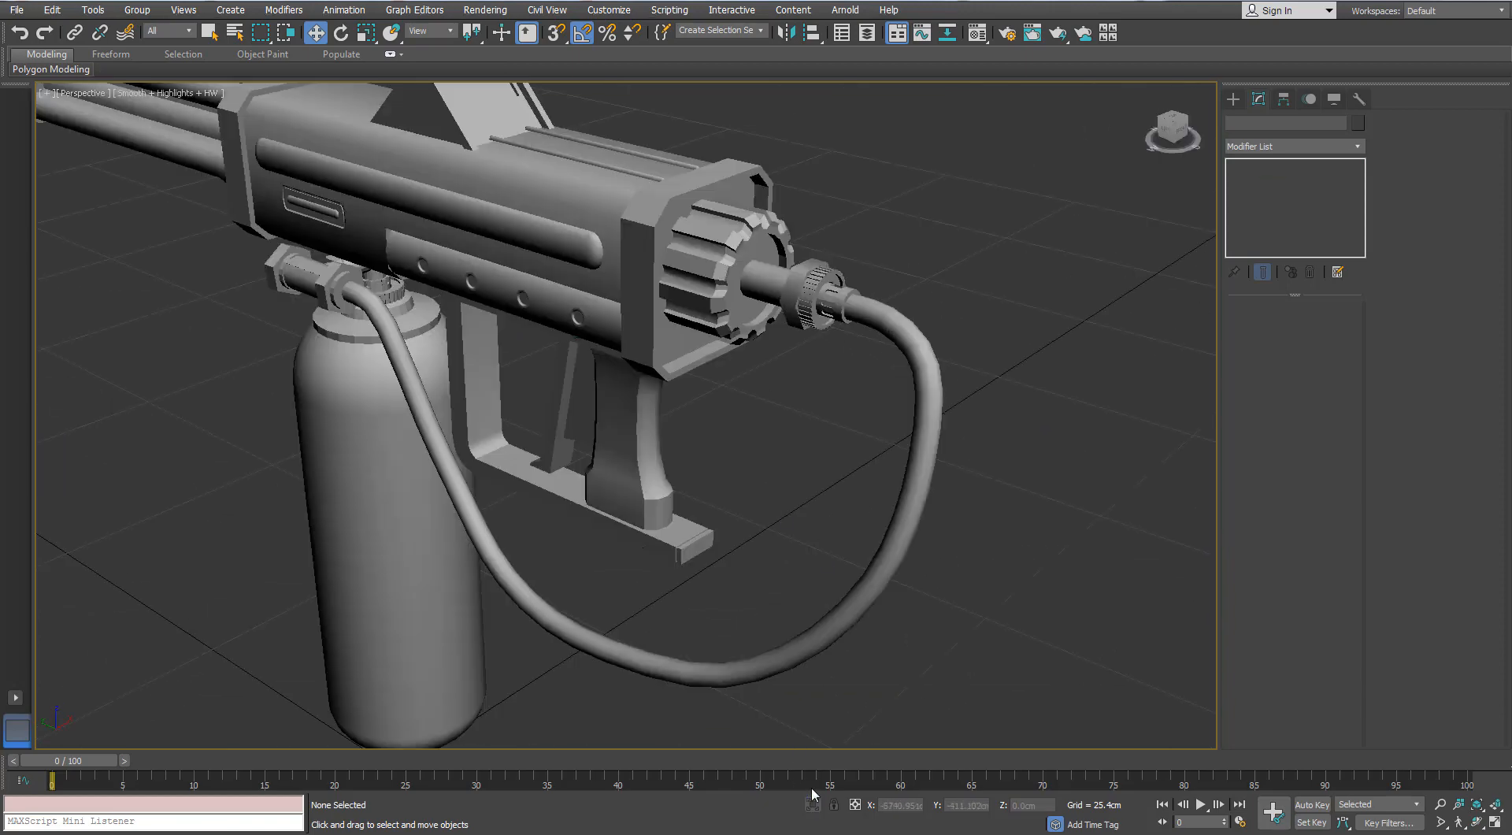
middle_click_drag(796, 315, 855, 256, "alt")
left_click(314, 453)
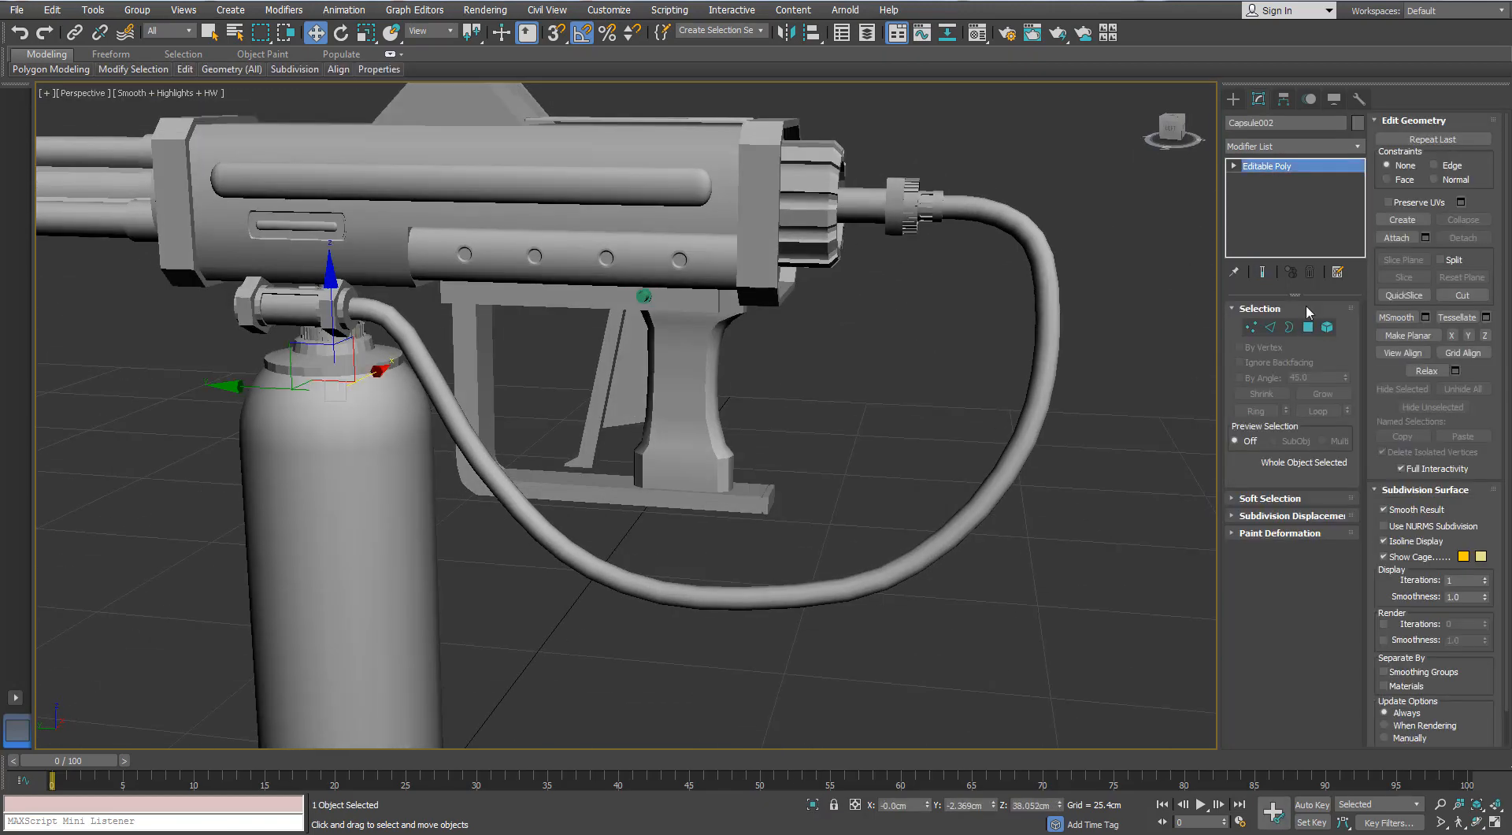
left_click(1327, 327)
key("ctrl+a")
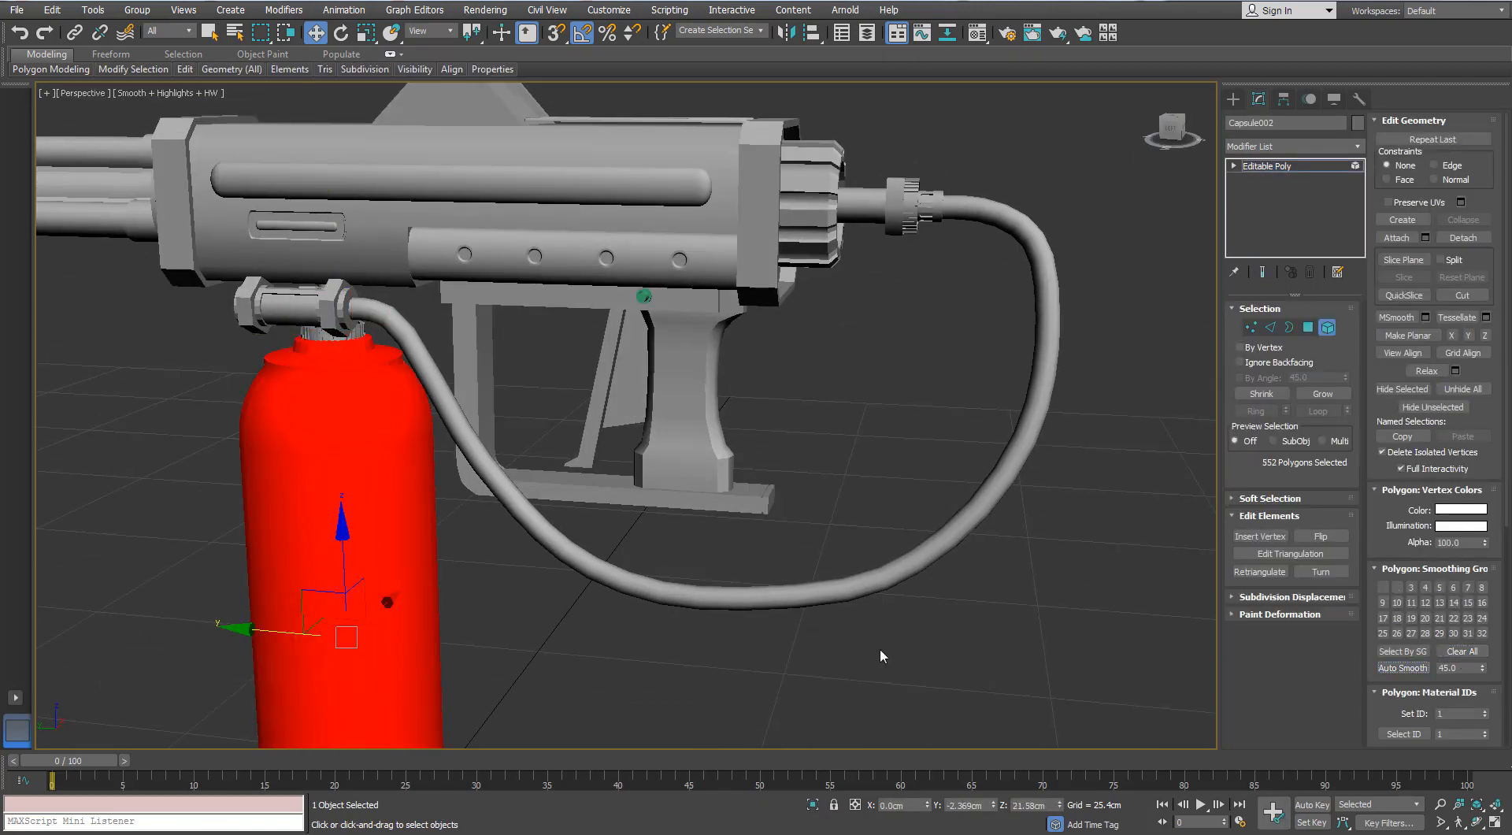
left_click(880, 651)
scroll(825, 593, "down", 3)
middle_click_drag(826, 592, 764, 629)
left_click(1327, 327)
left_click(937, 338)
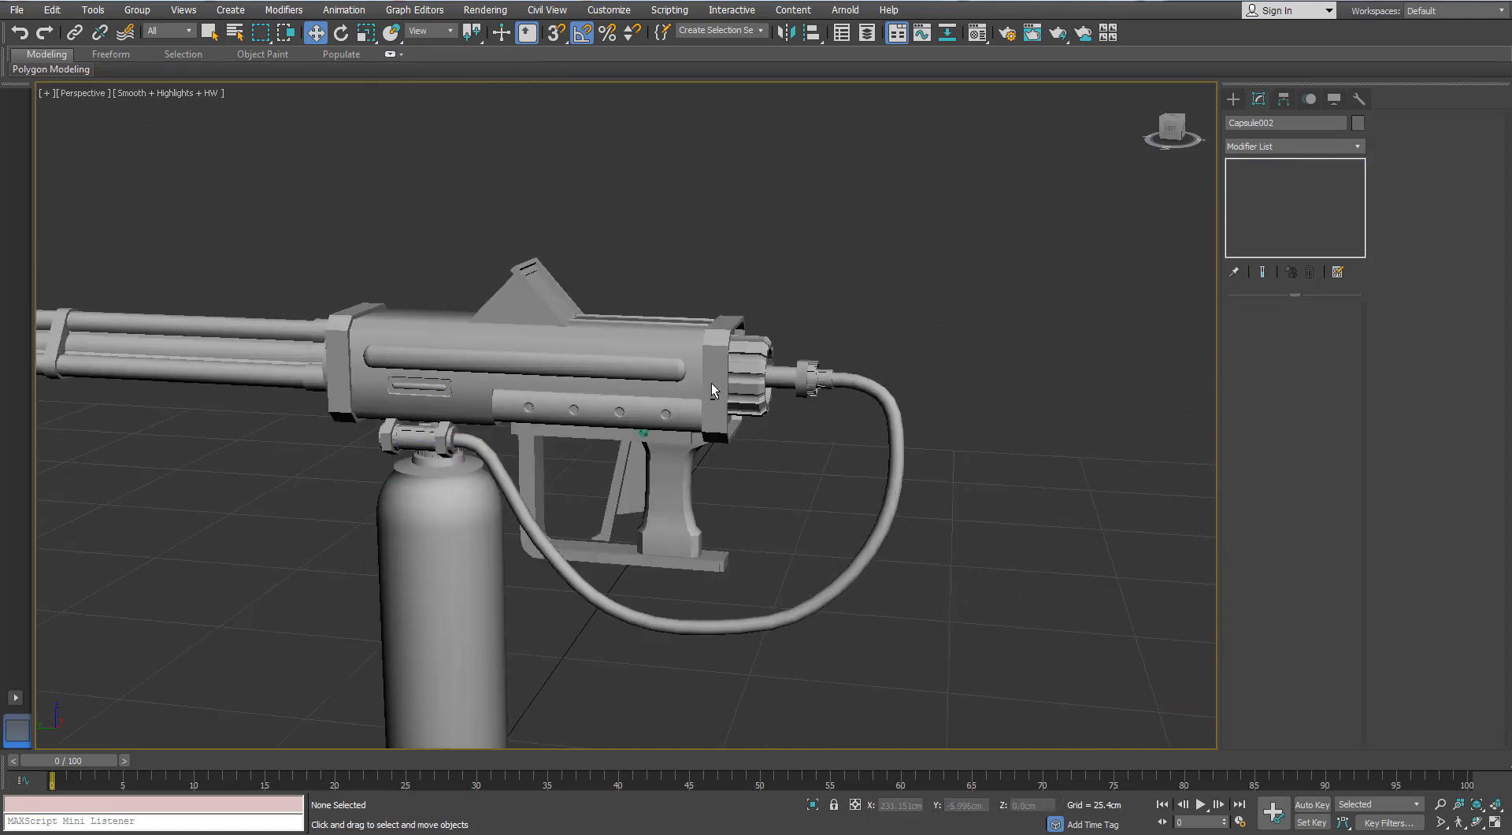
- Detach the two hose segments nearest the rear connector as a separate object and select that piece
middle_click_drag(711, 382, 693, 397, "alt")
key("F4")
middle_click_drag(783, 406, 691, 392)
scroll(691, 392, "up", 6)
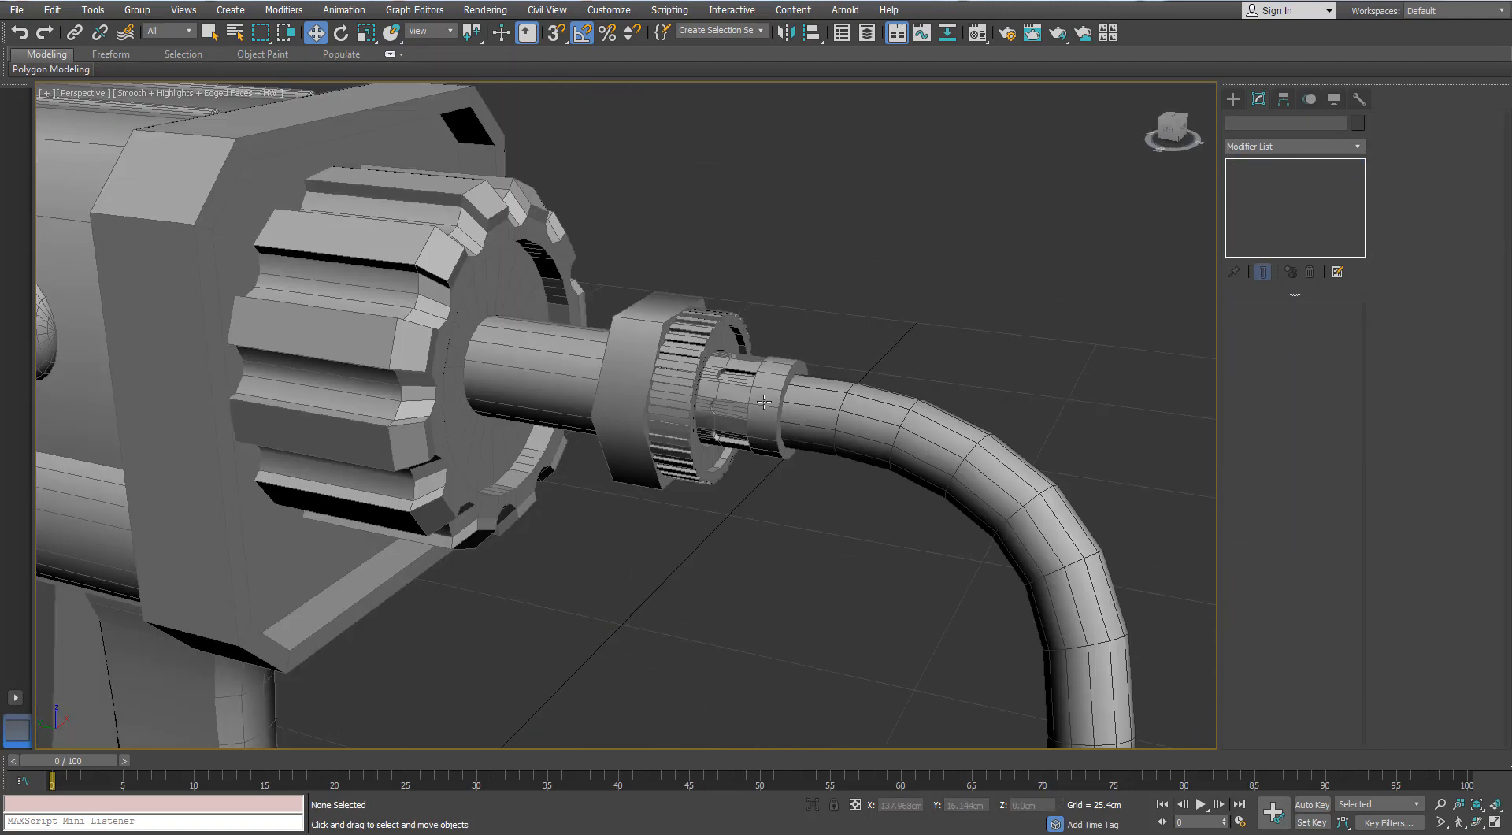
left_click(898, 418)
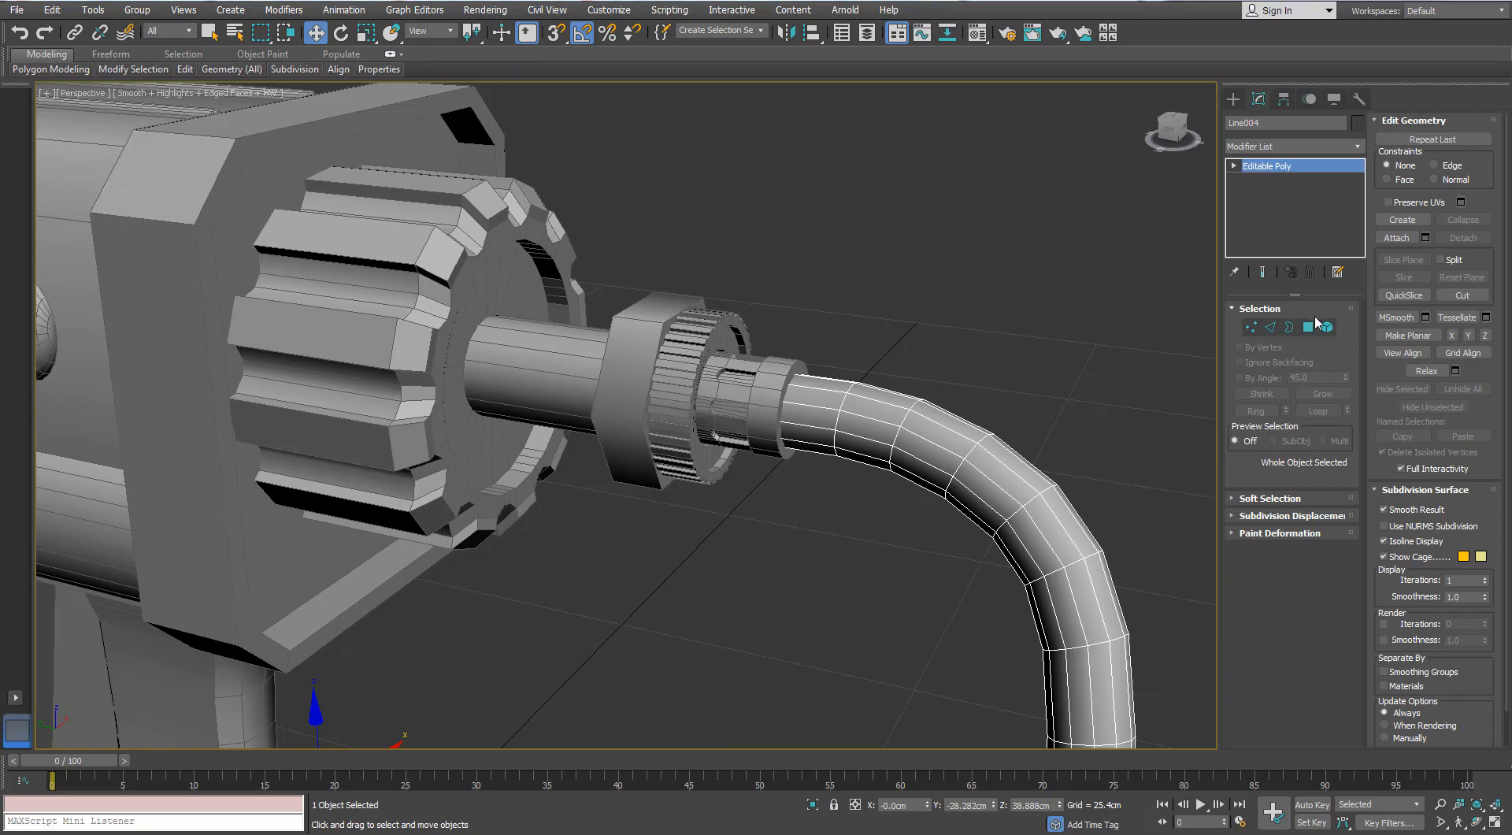
left_click(1309, 327)
middle_click_drag(736, 465, 832, 285, "alt")
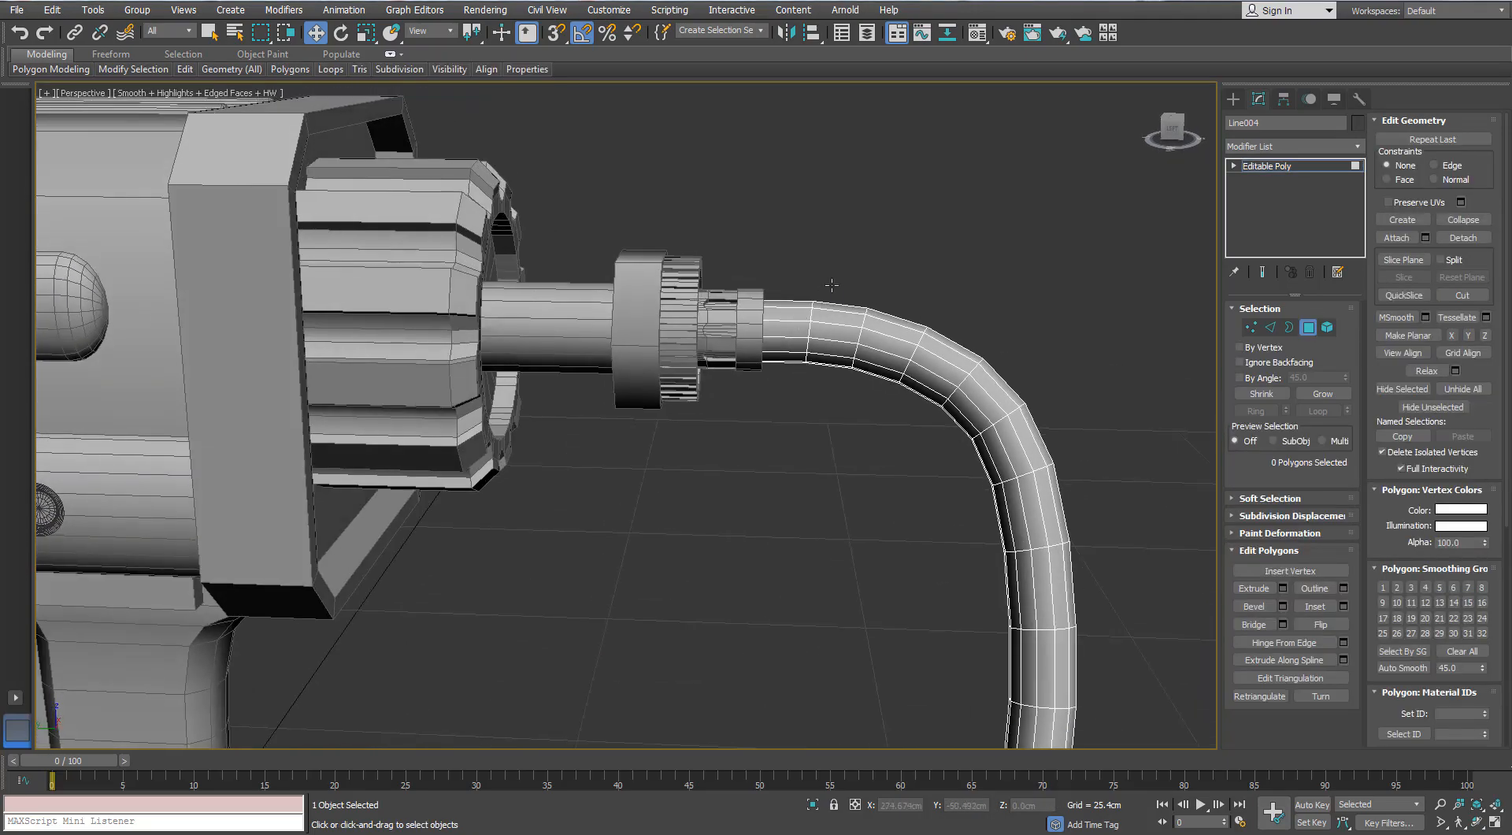
left_click_drag(792, 396, 791, 394)
mouse_move(791, 394)
middle_mouse_down("alt")
mouse_move(485, 400)
mouse_move(669, 381)
mouse_move(768, 395)
mouse_move(807, 365)
mouse_move(803, 411)
mouse_move(812, 382)
middle_mouse_up("alt")
scroll(804, 411, "up", 5)
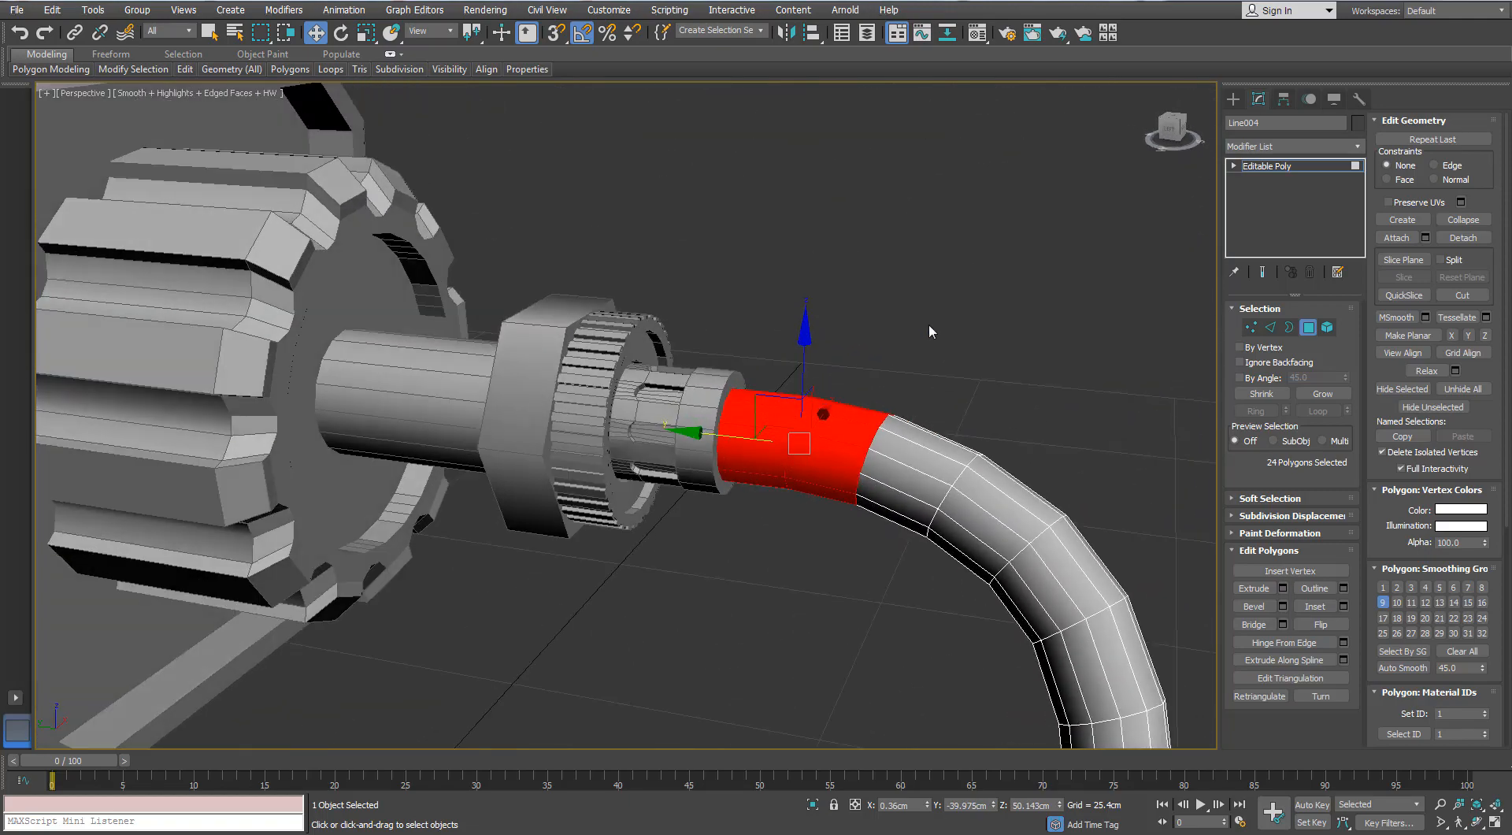
left_click(1466, 242)
left_click(803, 424)
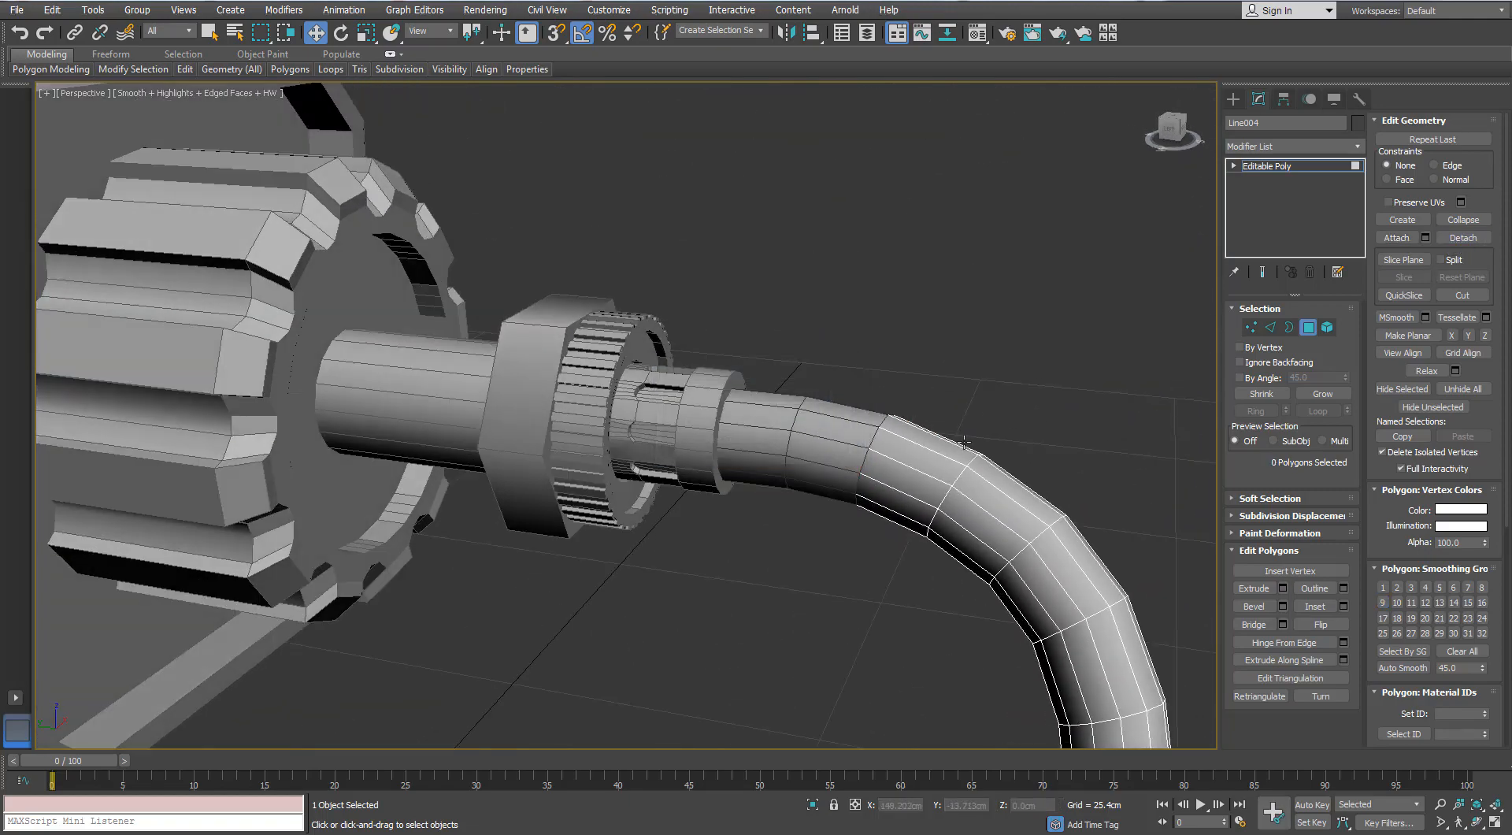
key("ctrl+z")
left_click(1463, 239)
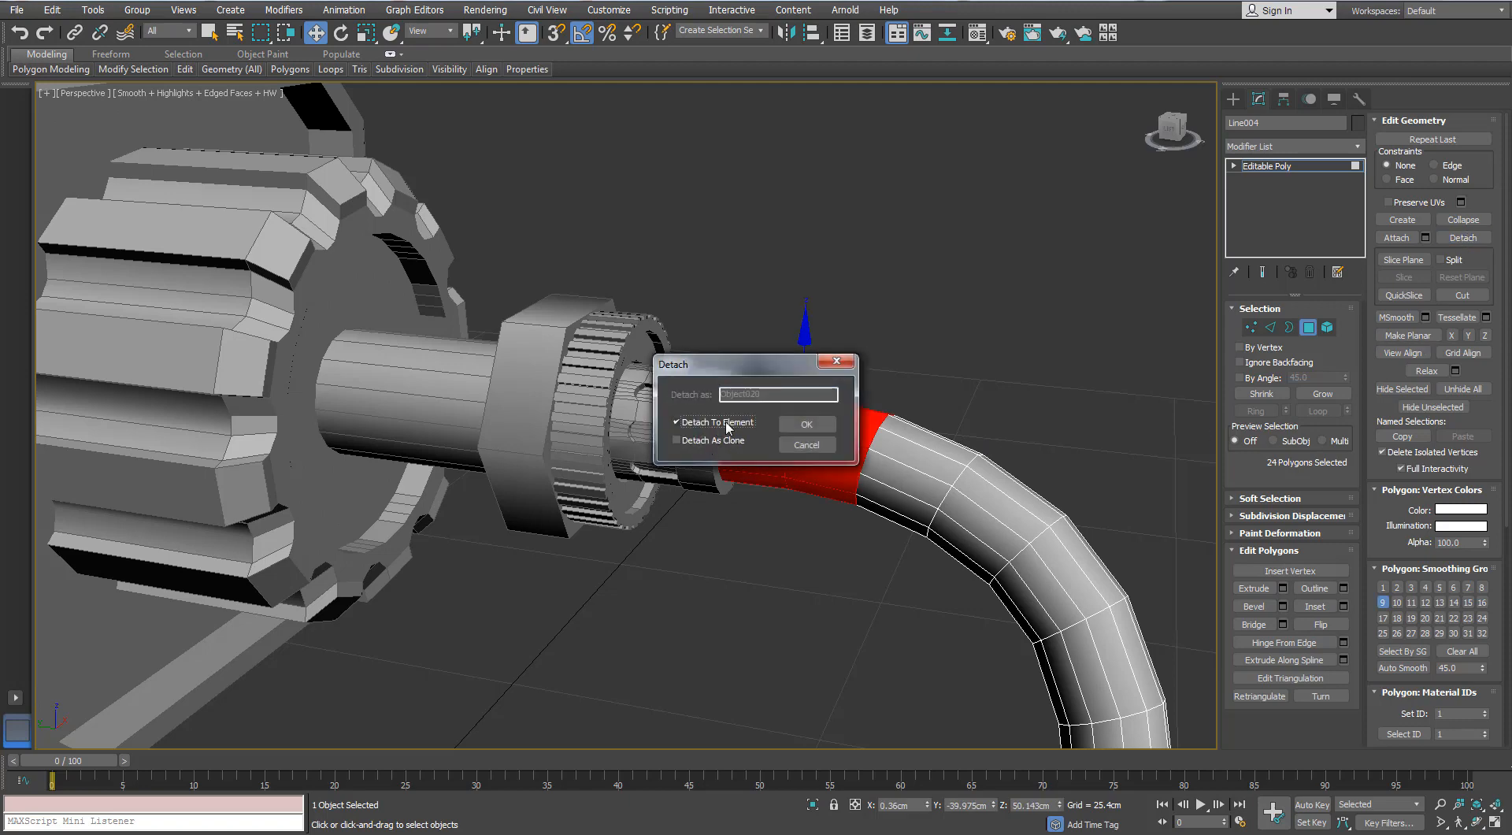
left_click(799, 424)
left_click(1305, 326)
left_click(832, 429)
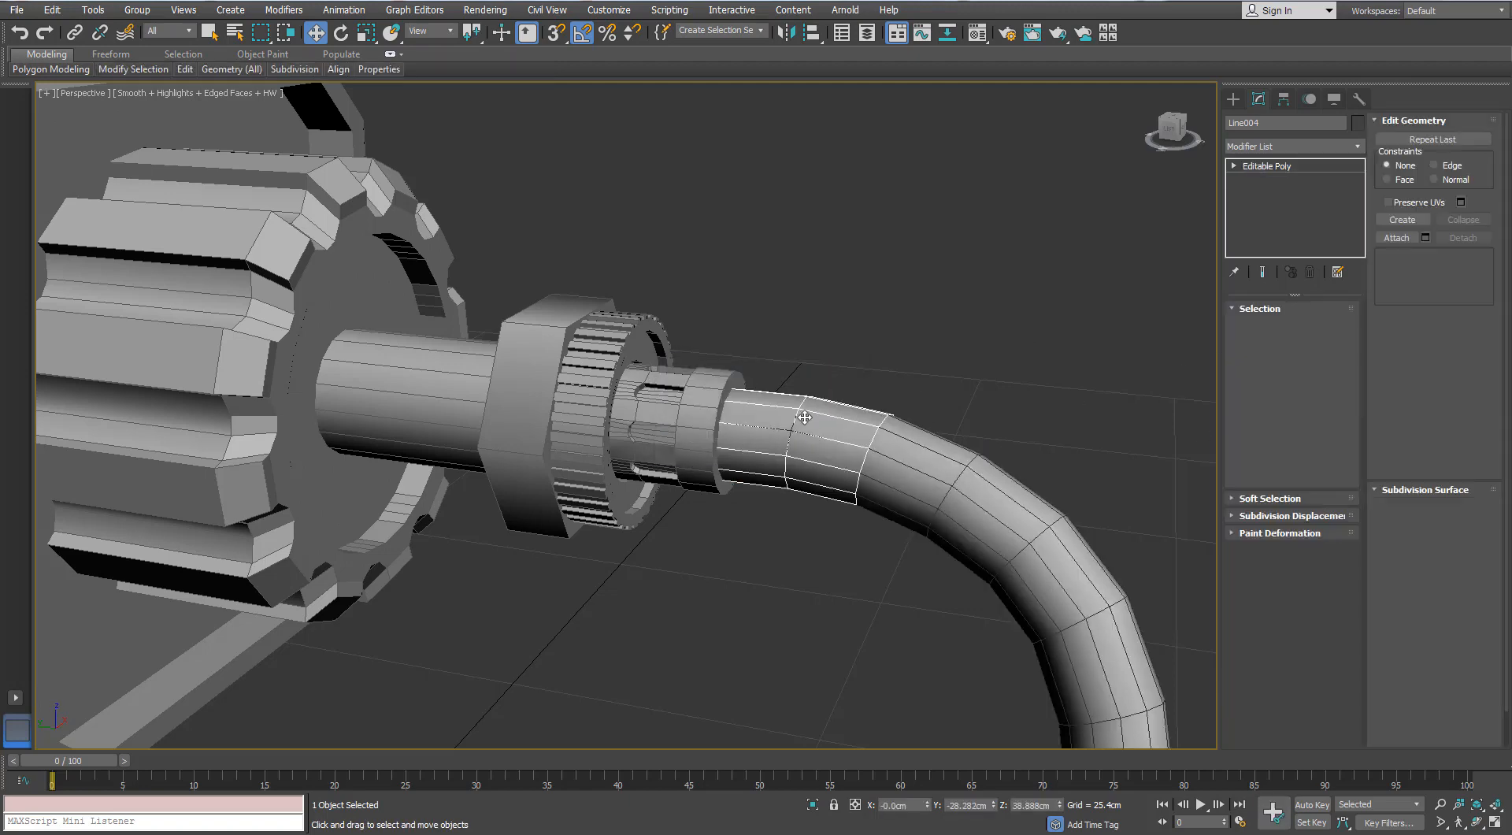
- Chamfer the middle edge loop of the detached hose piece by 0.65 cm with 4 segments
scroll(832, 429, "up", 4)
middle_click_drag(831, 429, 703, 362)
key("2")
left_click(691, 364)
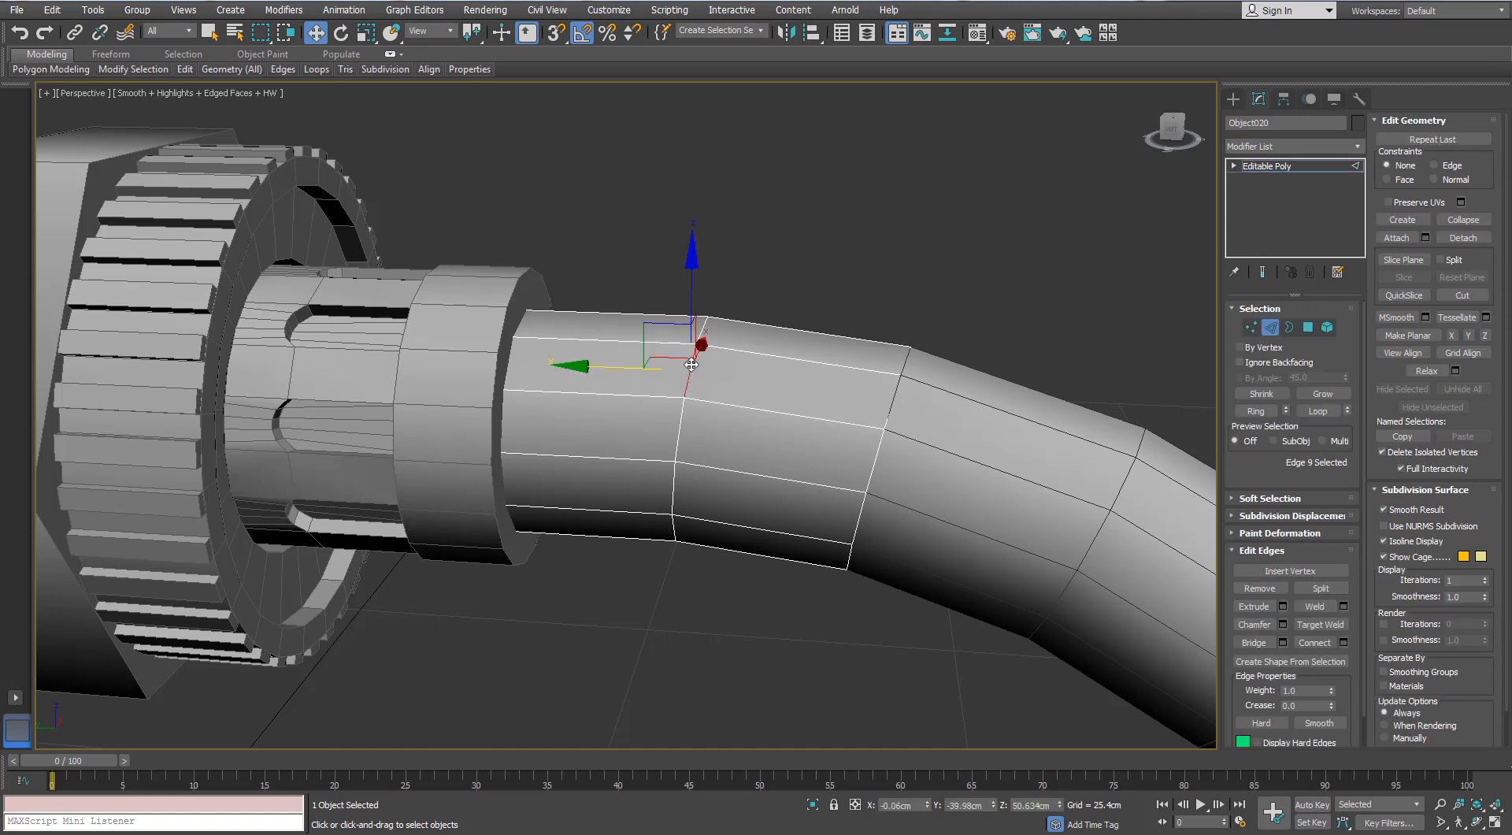
left_click(640, 469)
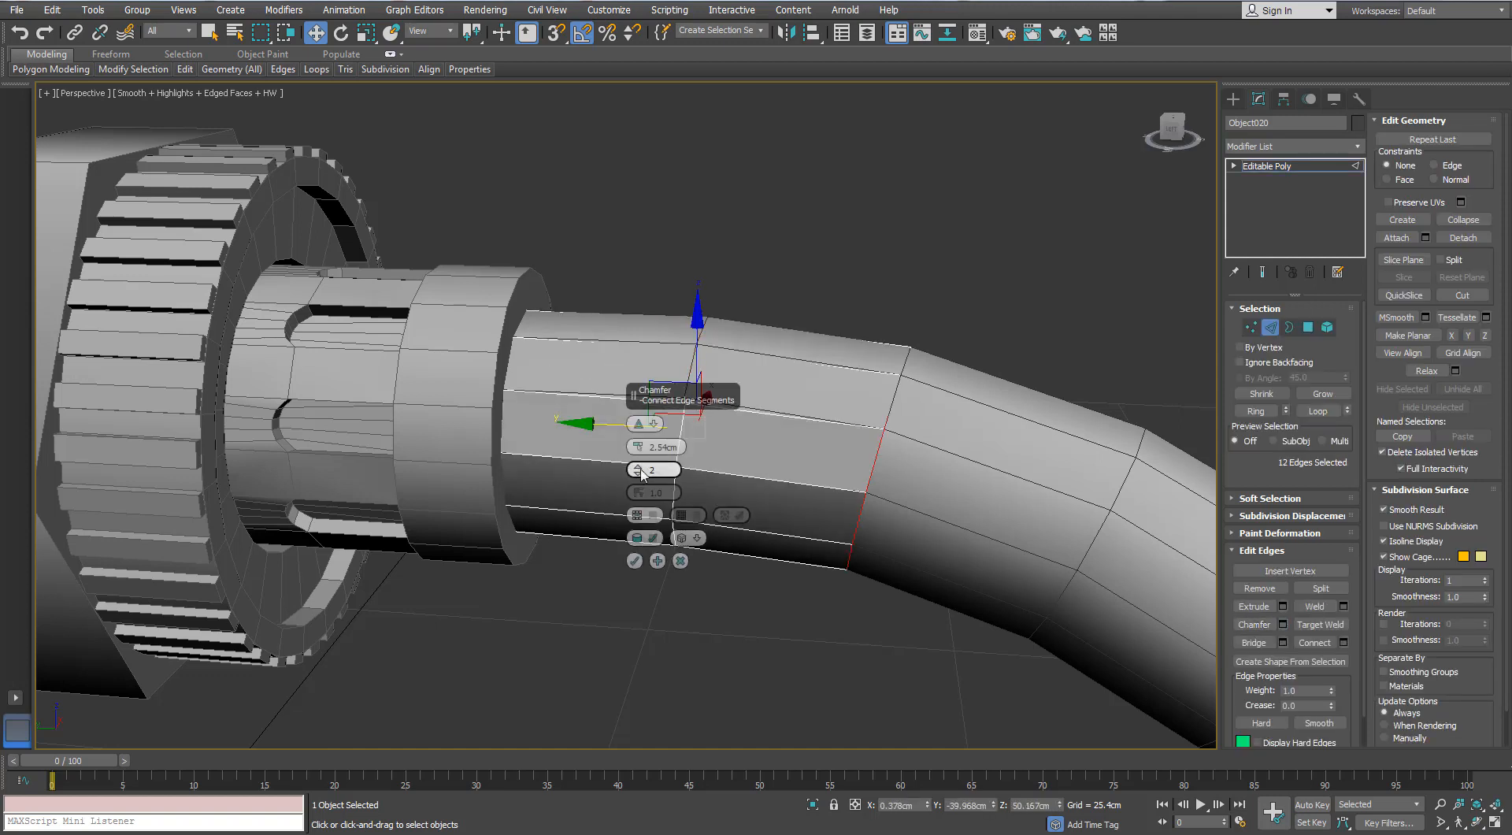
right_click(642, 450)
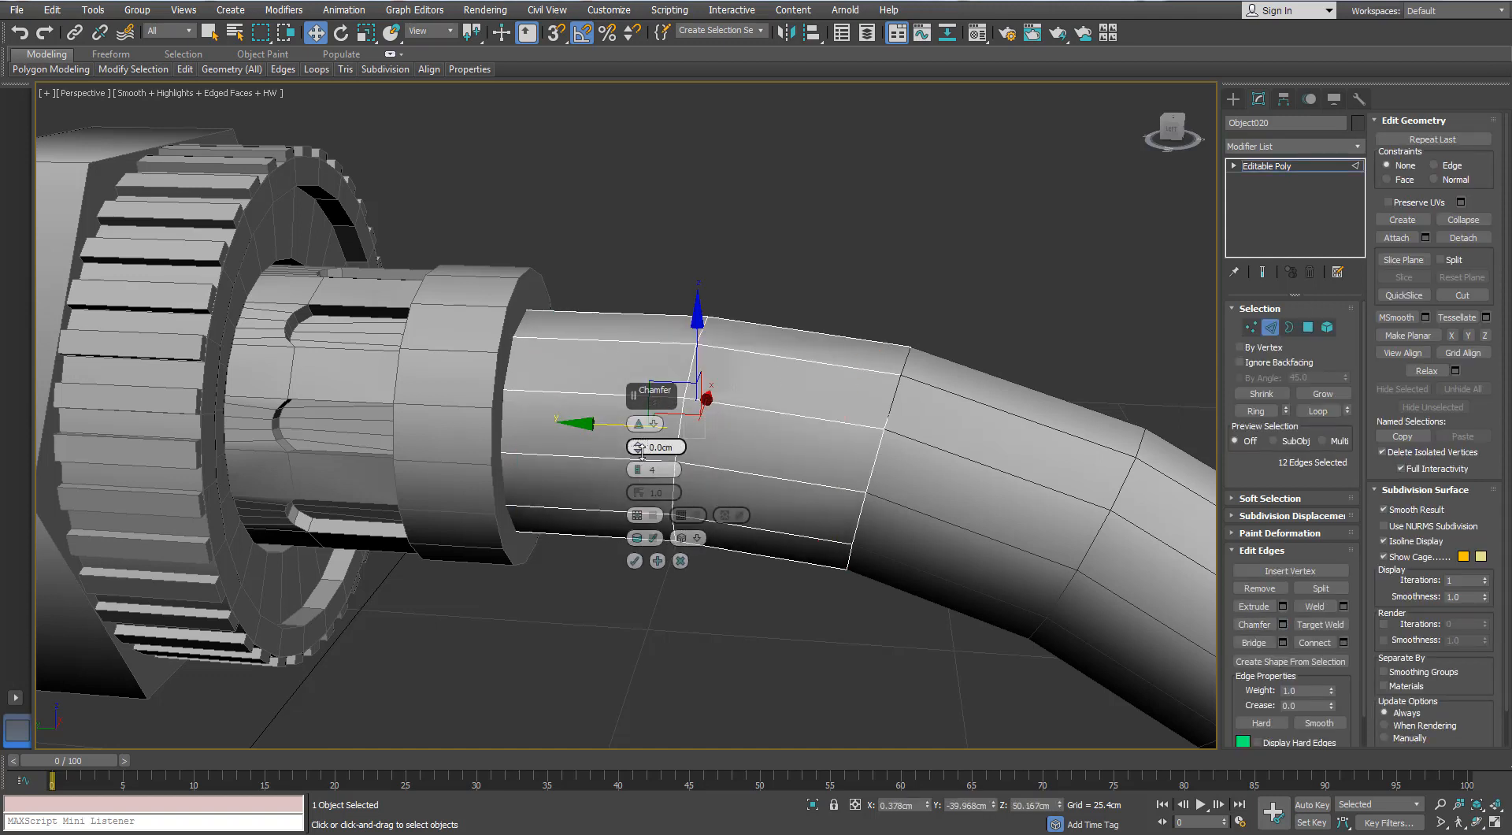
left_click_drag(641, 449, 640, 446)
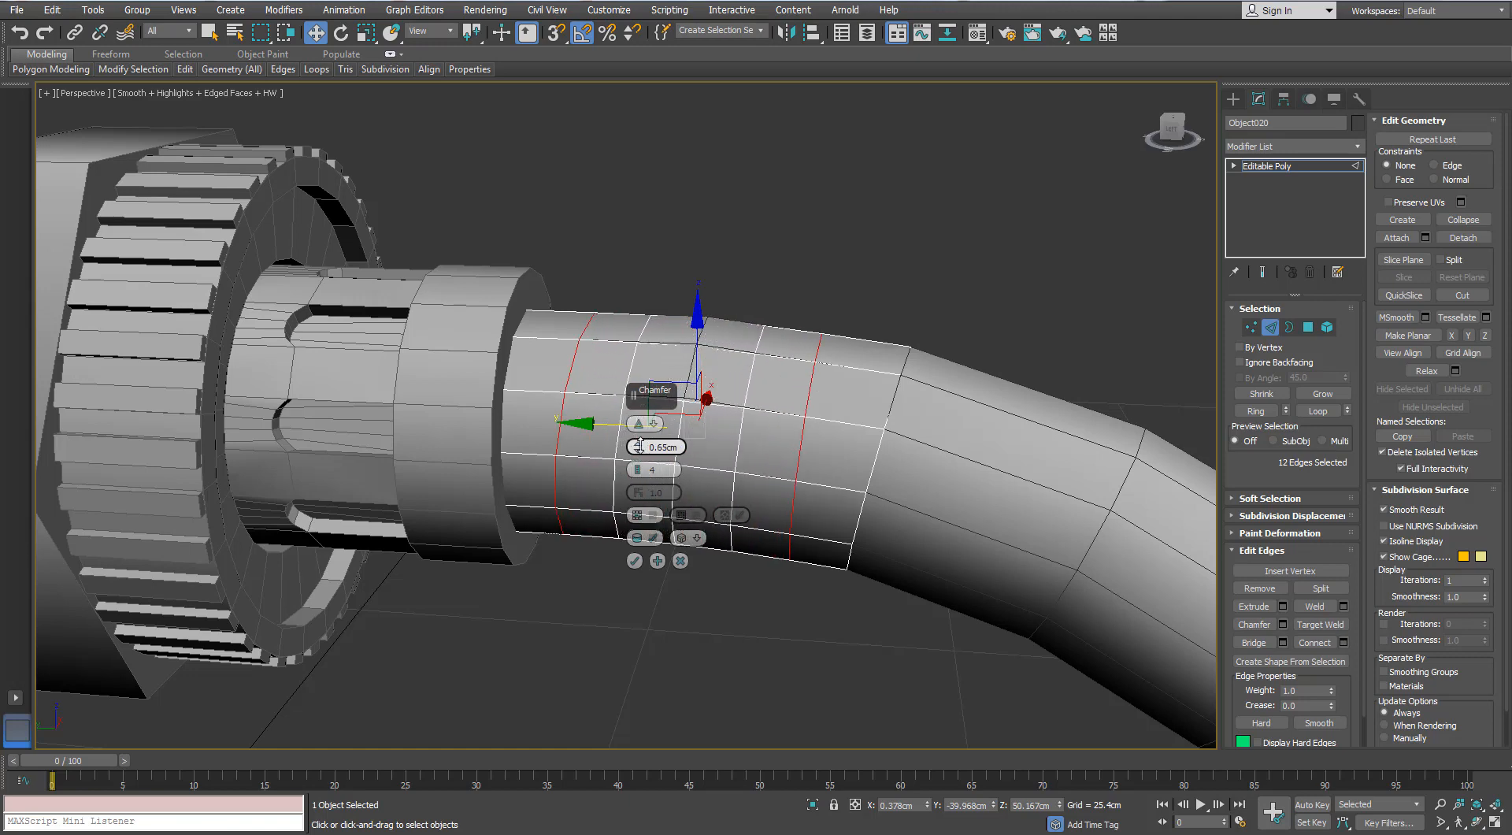
left_click(635, 560)
left_click(1270, 329)
- Thicken the detached hose piece slightly outward into a sleeve with a Shell modifier and clear the selection
middle_click_drag(981, 282, 941, 253, "alt")
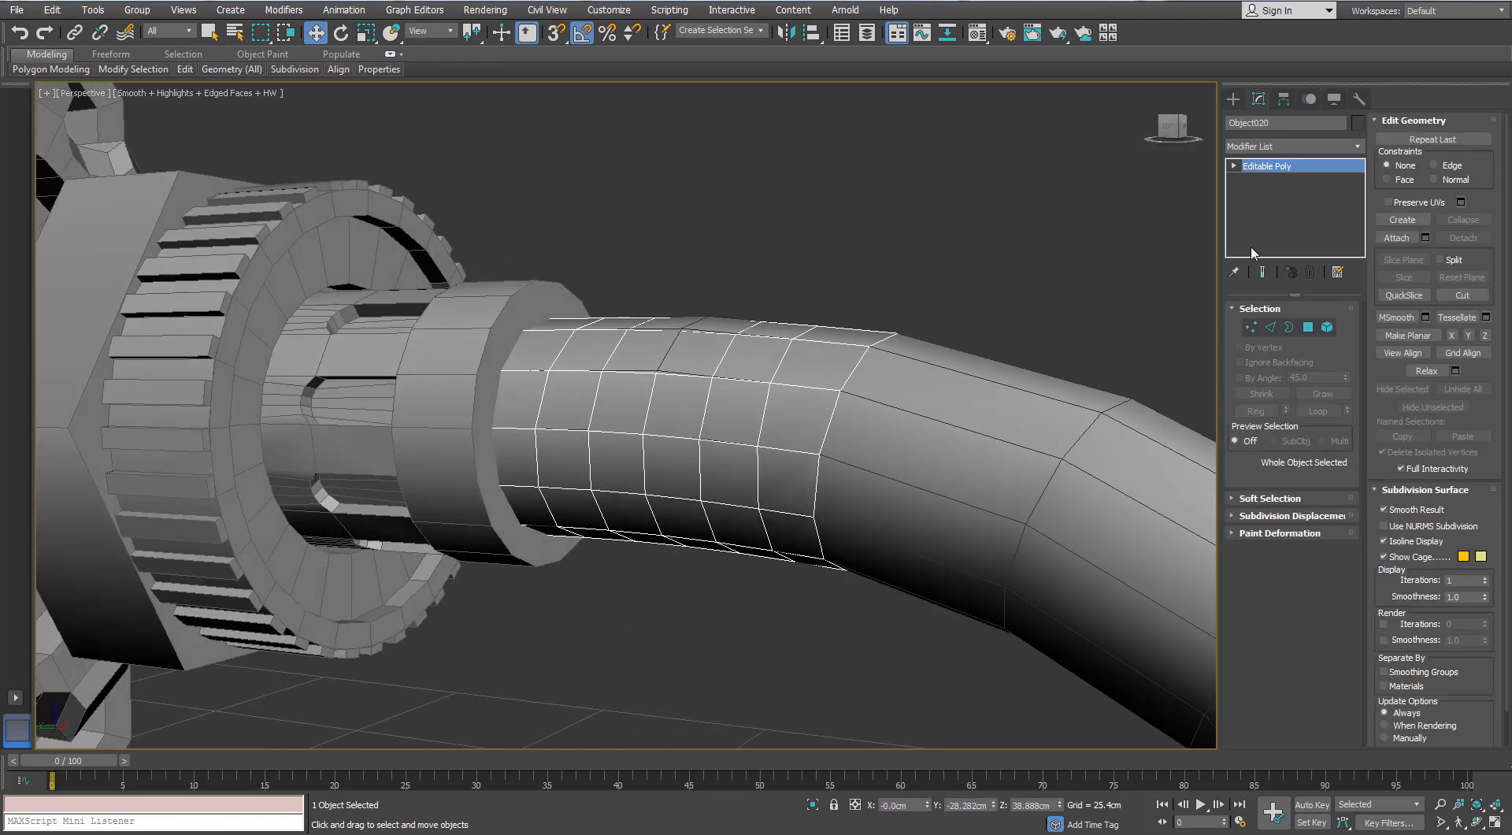
left_click(1357, 148)
type("sh")
key("Return")
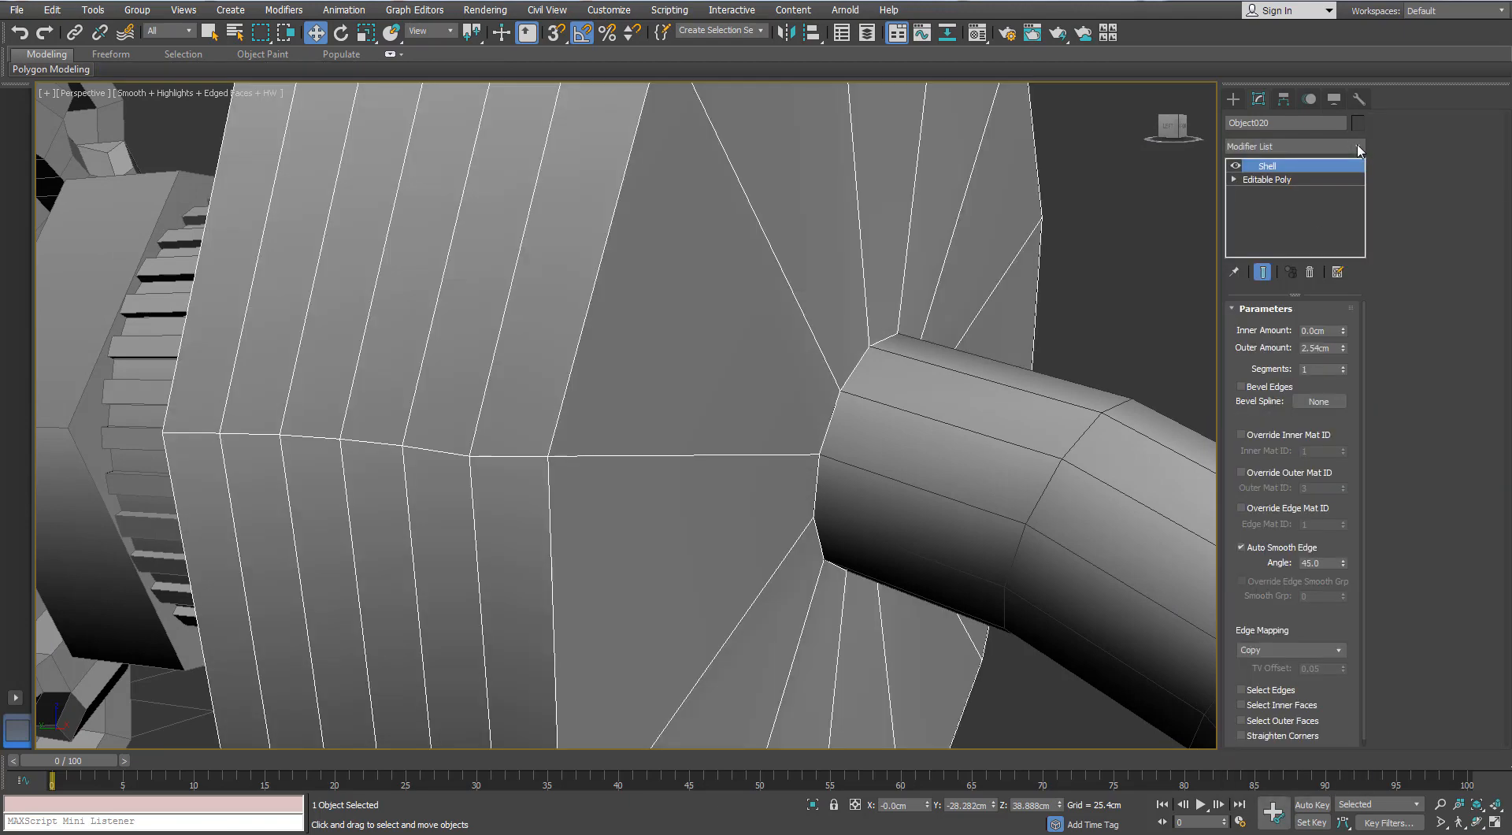
right_click(1344, 347)
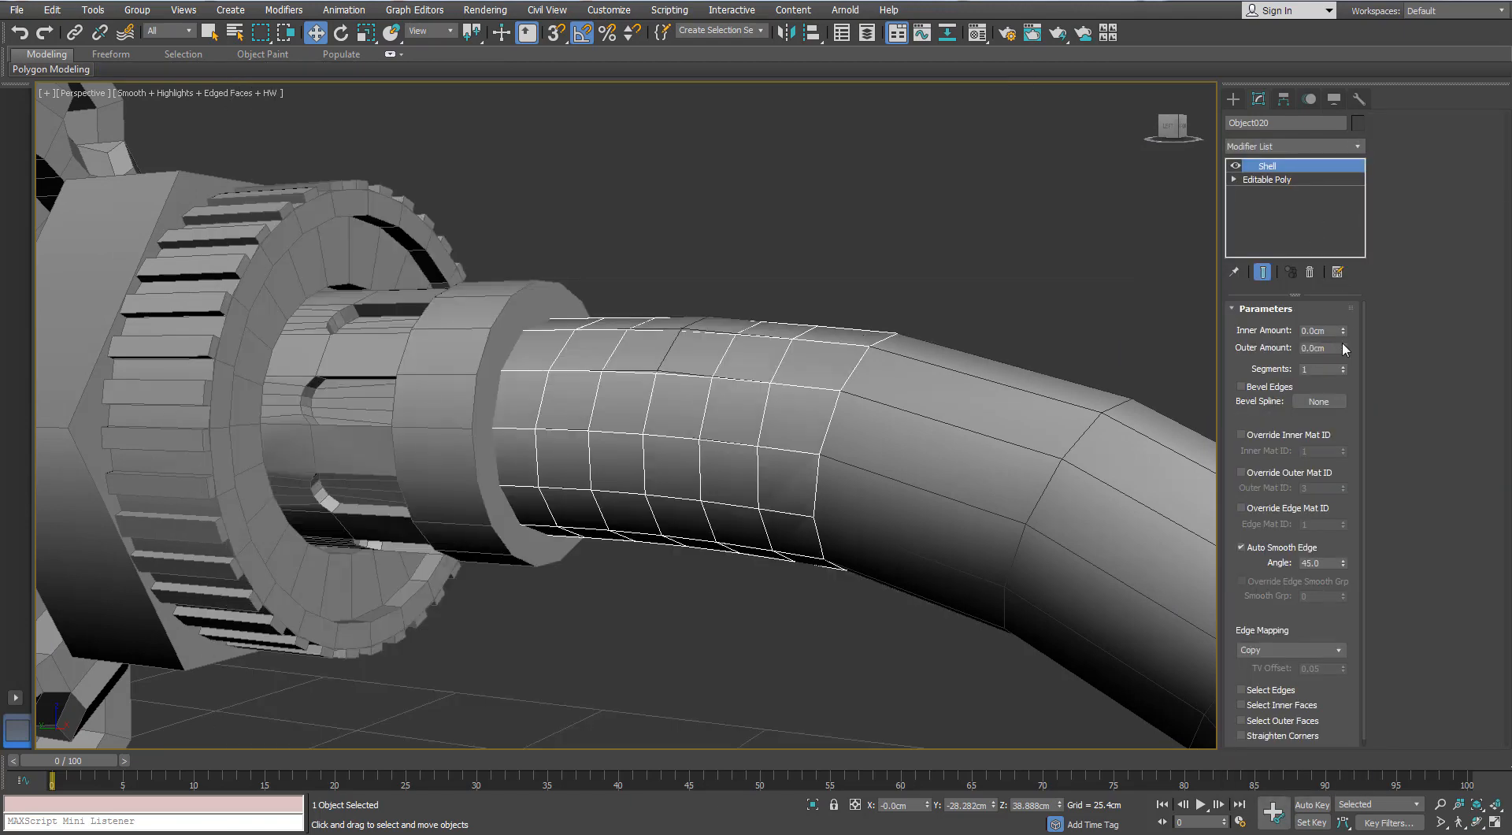
left_click(1342, 344)
left_click(1343, 344)
left_click(1342, 345)
middle_click_drag(870, 336, 659, 313, "alt")
scroll(816, 334, "down", 6)
scroll(881, 314, "up", 5)
left_click(934, 317)
scroll(932, 295, "down", 3)
scroll(692, 305, "up", 3)
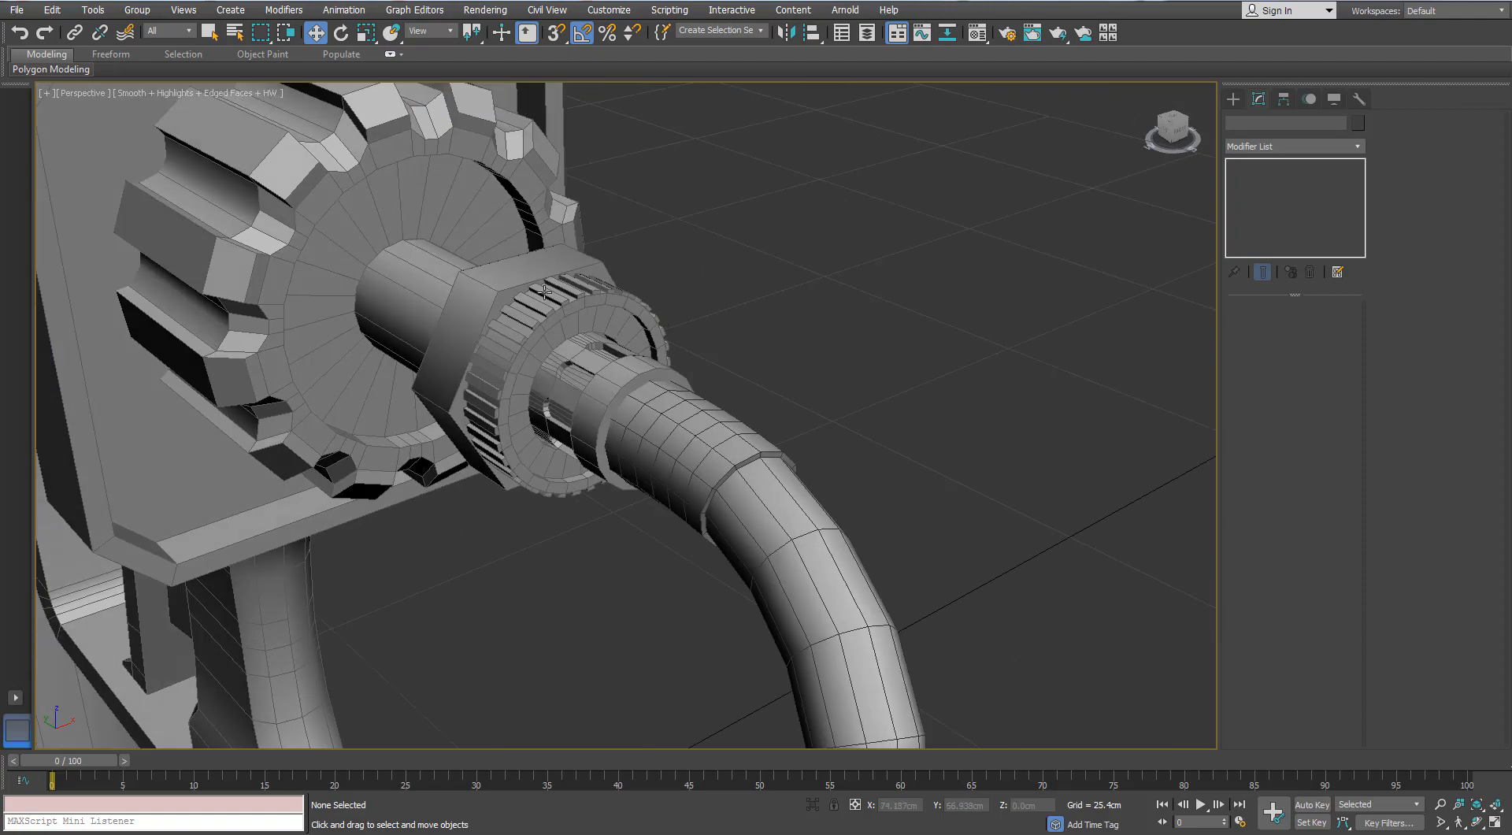
- Isolate the notched rear knob and connect its ring of lengthwise edges with 1 segment at a slide of 59
middle_click_drag(545, 292, 868, 300, "alt")
left_click(815, 286)
left_click(1287, 328)
left_click(1270, 328)
left_click(821, 334)
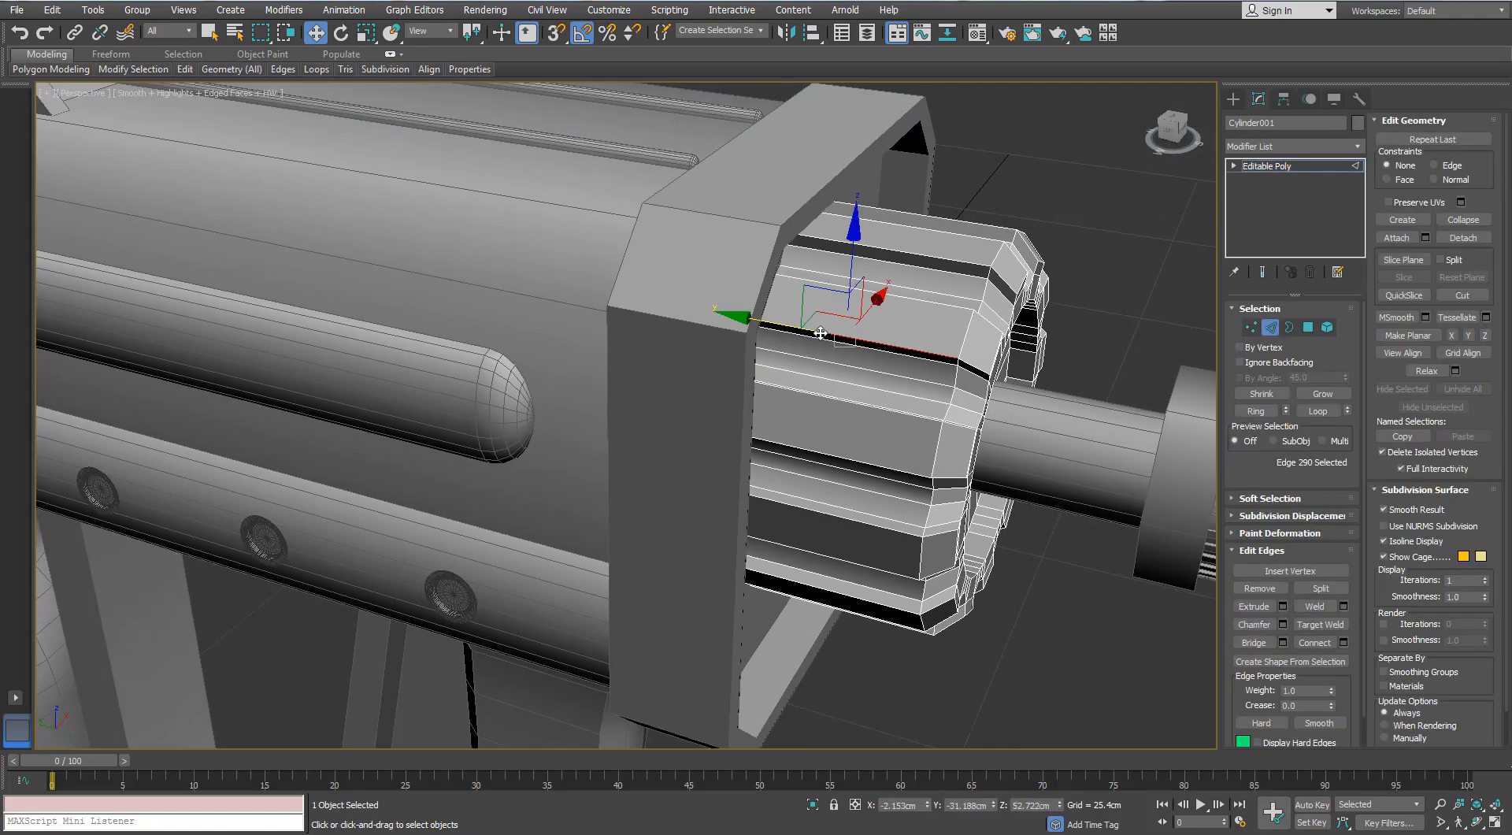
key("alt+r")
middle_click_drag(1134, 543, 1042, 483, "alt")
key("alt+q")
middle_click_drag(712, 366, 788, 408, "alt")
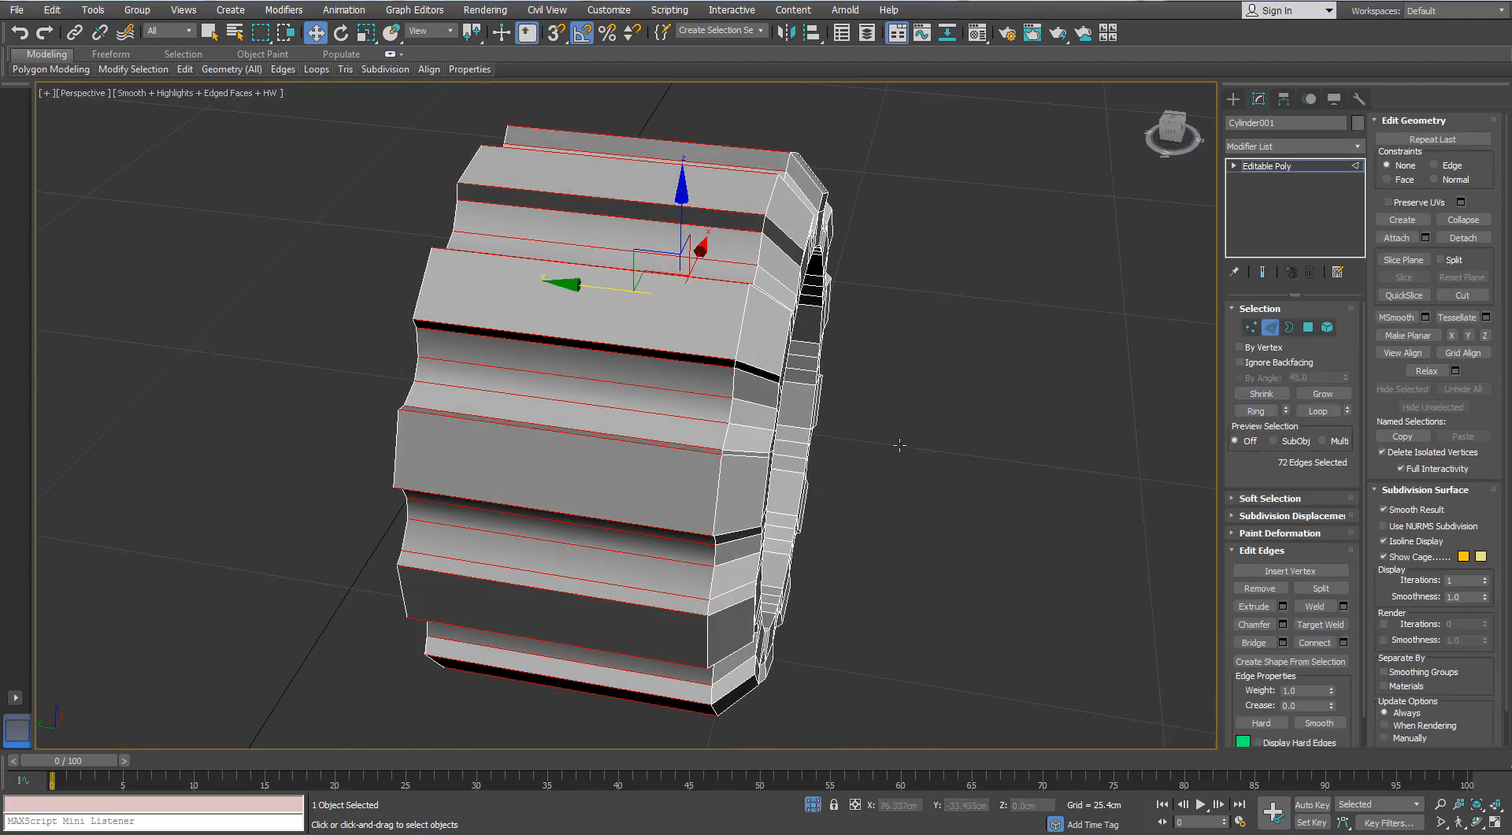
left_click(1343, 643)
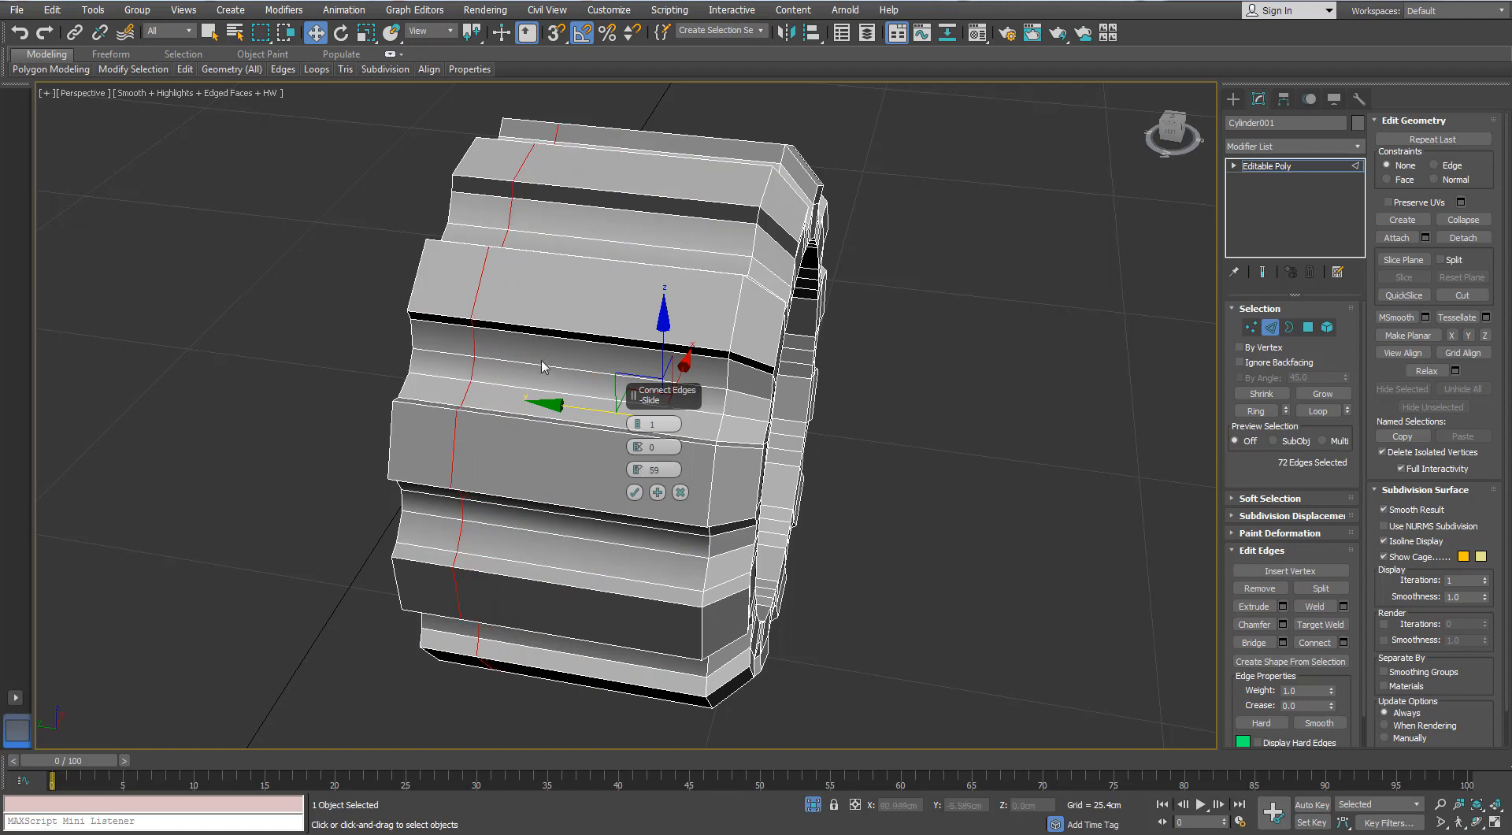
middle_click_drag(542, 366, 597, 322, "alt")
left_click(635, 492)
- Delete the knob's flat end-cap polygons on the side facing the gun body
middle_click_drag(764, 378, 732, 366, "alt")
left_click(1308, 327)
left_click(595, 396)
left_click(1311, 393)
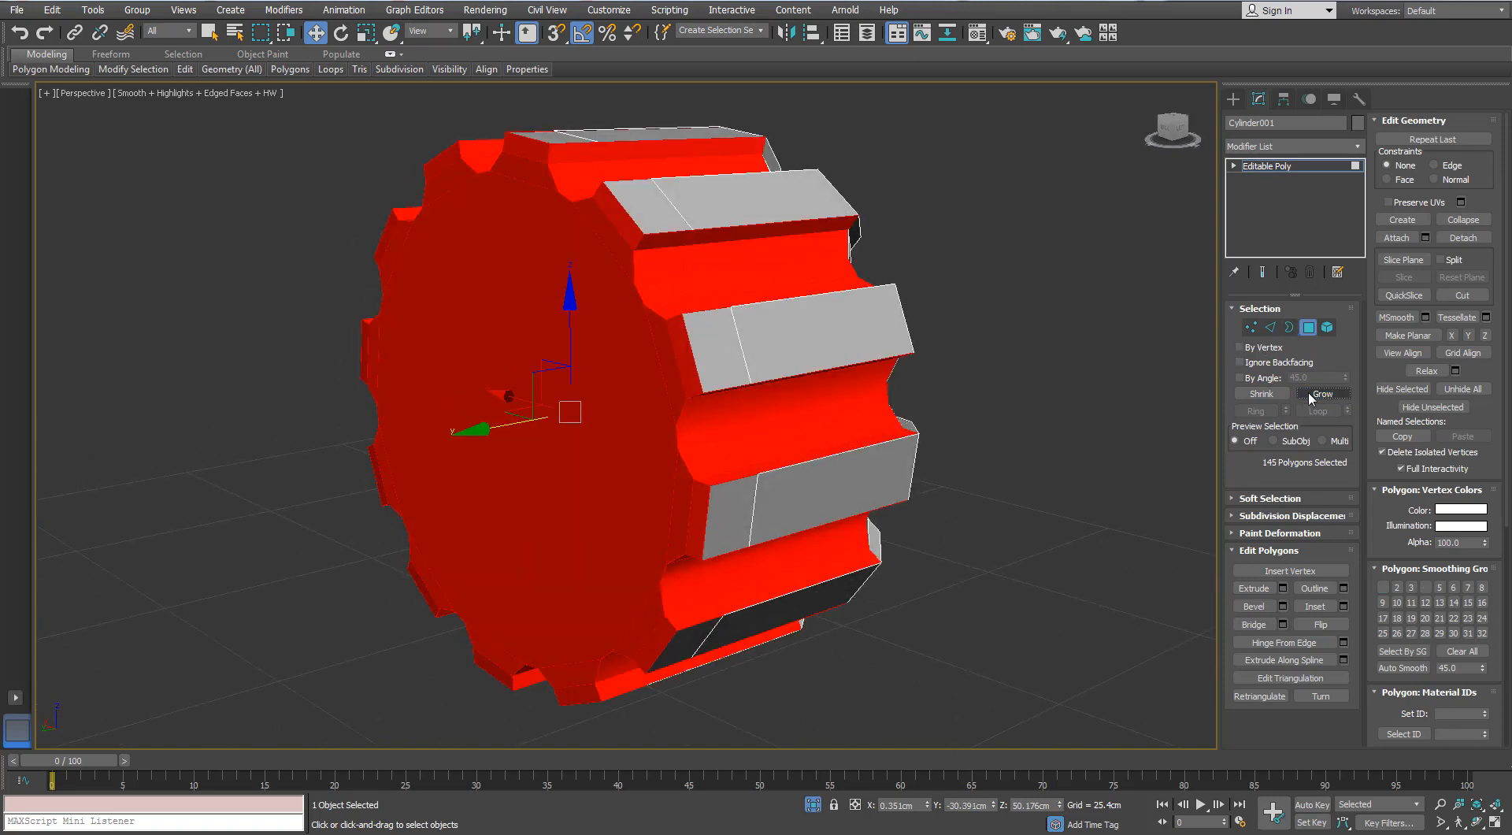
key("l")
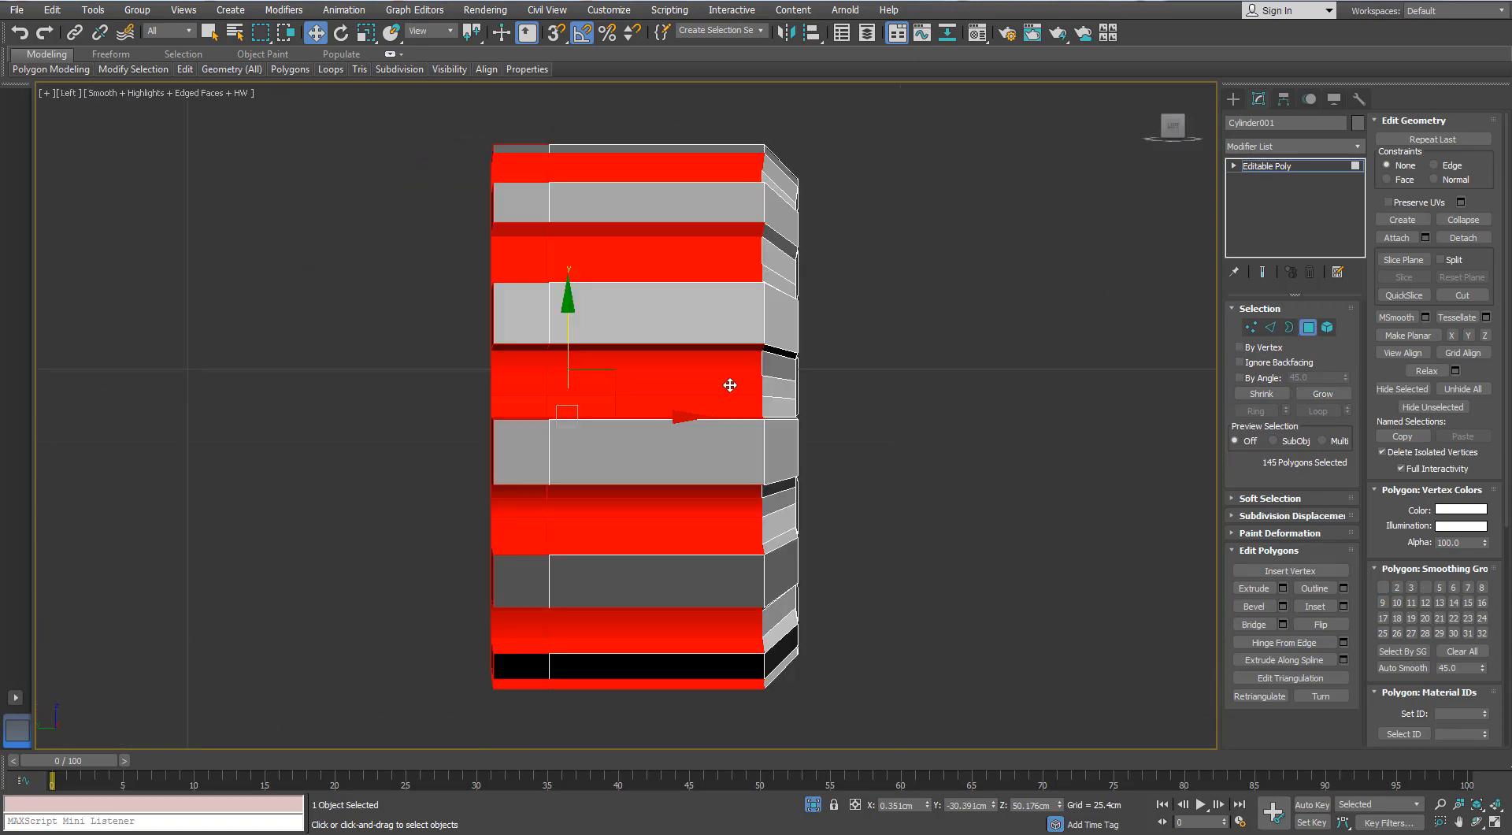
left_click_drag(815, 159, 574, 668, "alt")
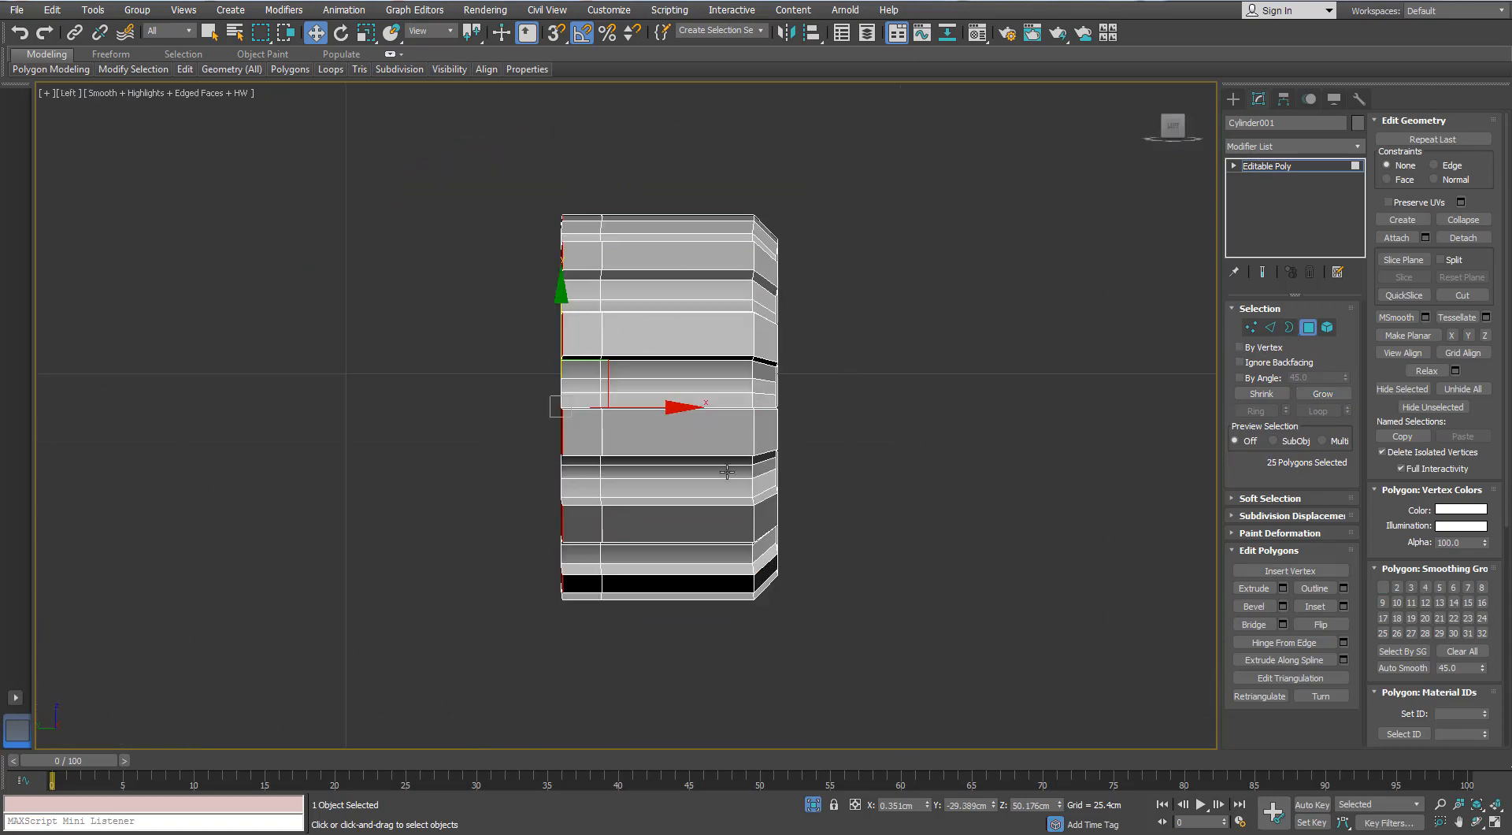
key("p")
key("z")
key("Delete")
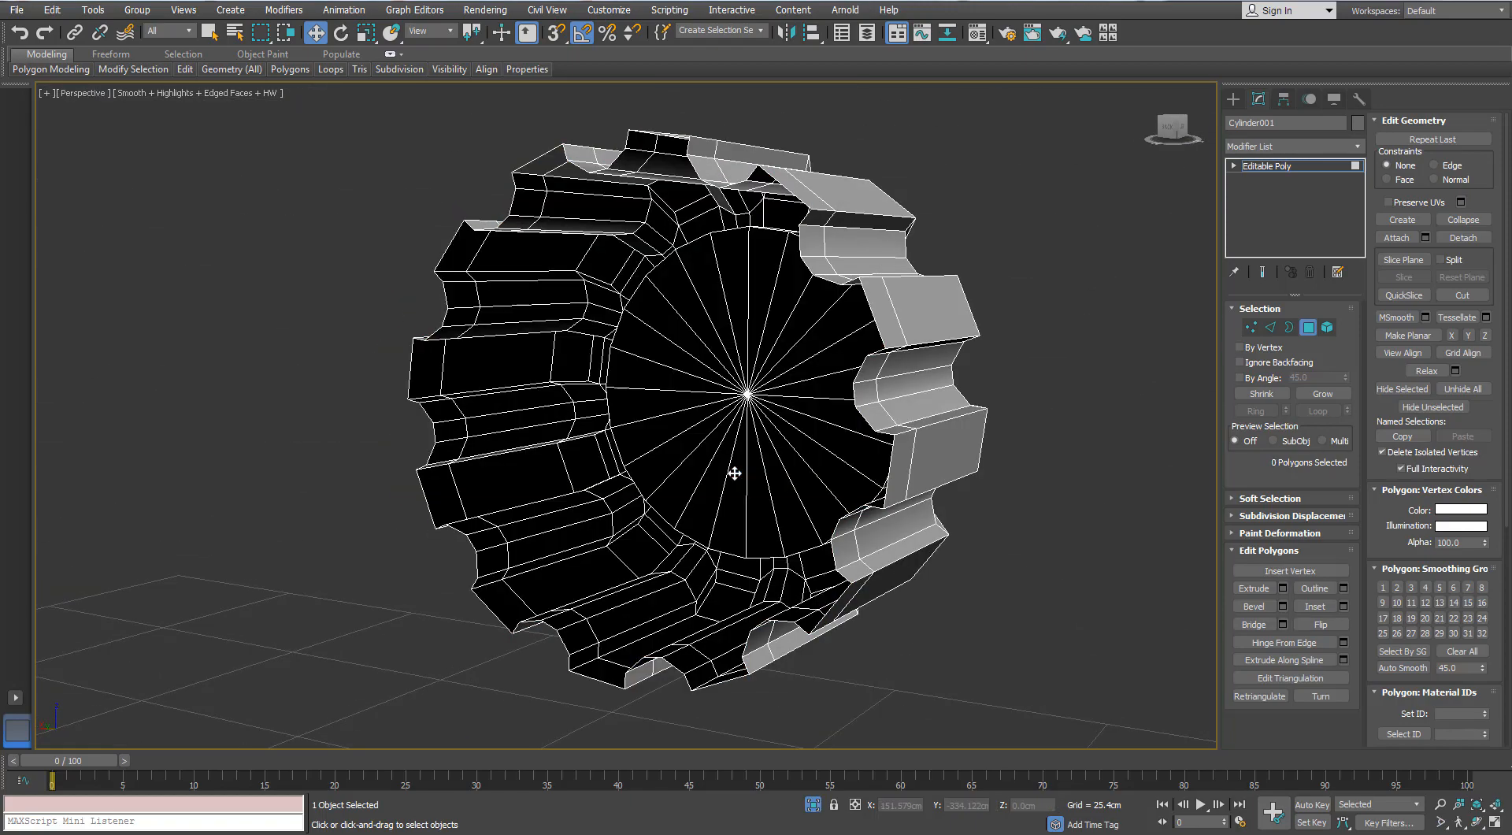
- Start a 0.05 cm chamfer on the connected edge loop around the notched knob
middle_click_drag(733, 469, 523, 275, "alt")
key("2")
scroll(523, 275, "up", 3)
middle_click_drag(682, 428, 1009, 510, "alt")
key("ctrl+shift+e")
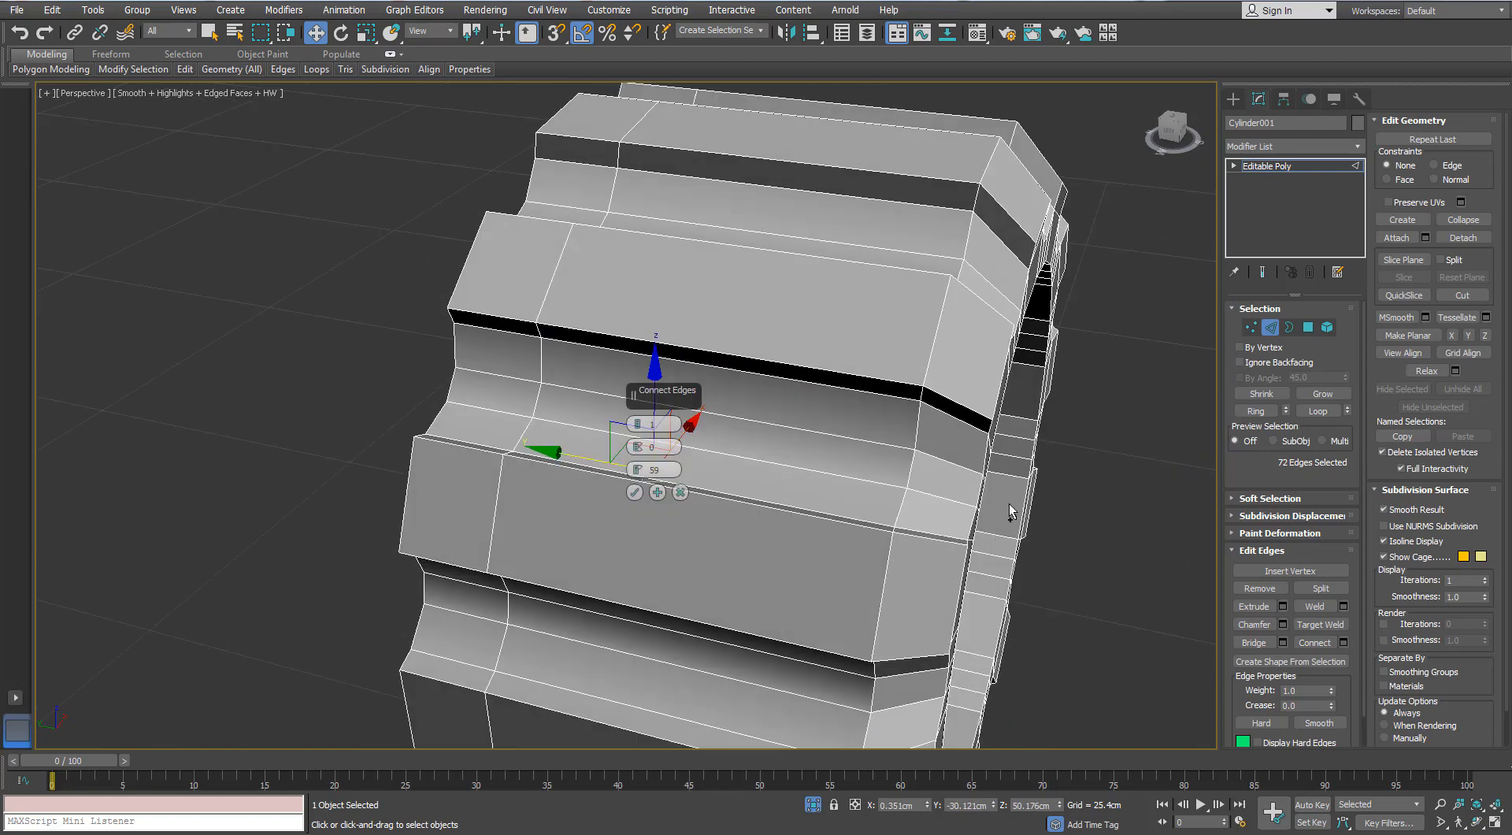
left_click(682, 495)
left_click(1283, 625)
right_click(639, 447)
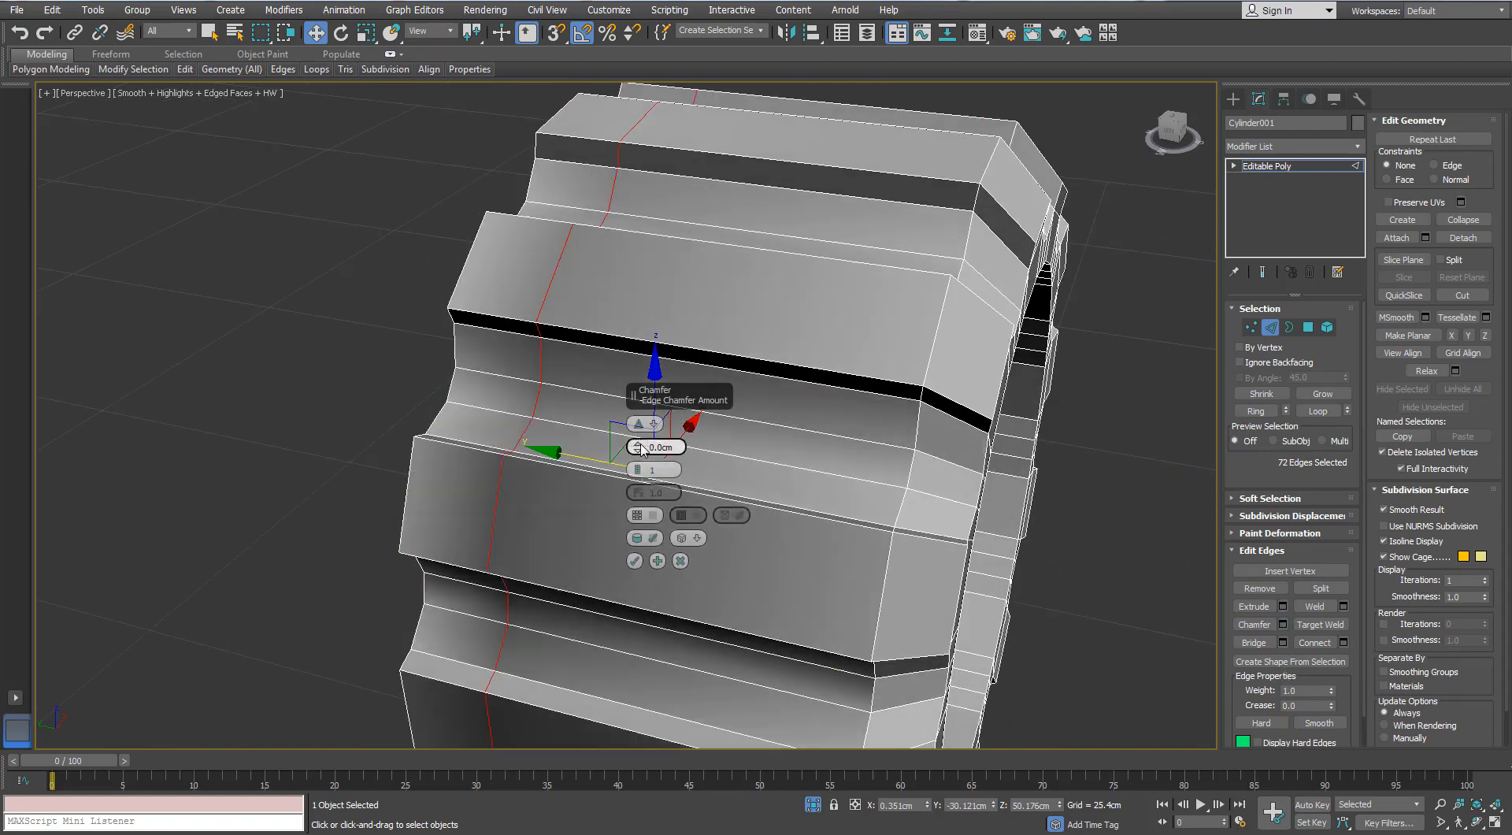
left_click_drag(639, 447, 640, 440)
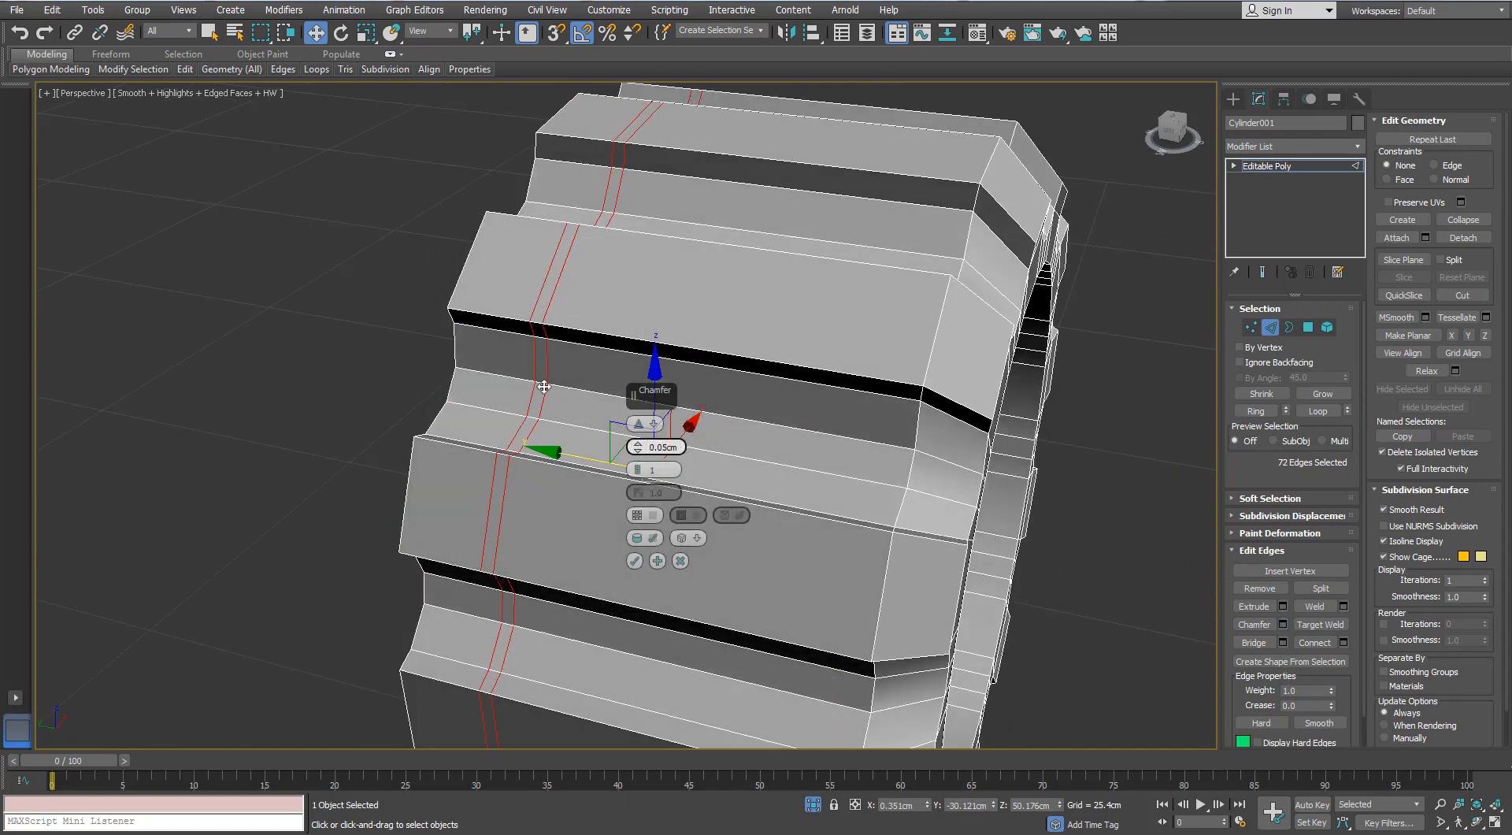
- Reduce the chamfer of the knob's edge loop to 0.02 cm and accept it
middle_click_drag(640, 439, 553, 342, "alt")
scroll(583, 375, "up", 3)
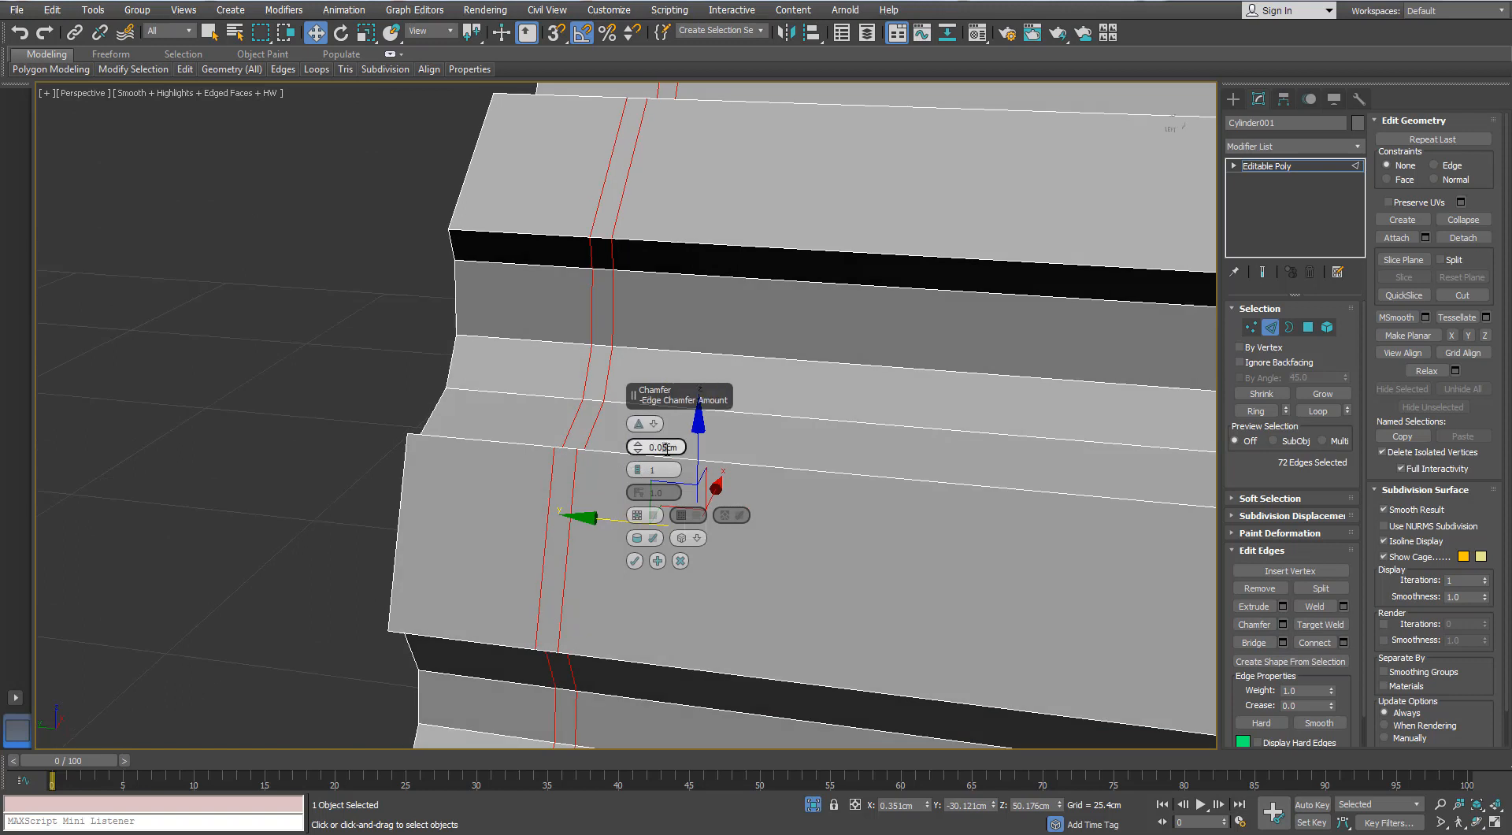
type("3")
key("Return")
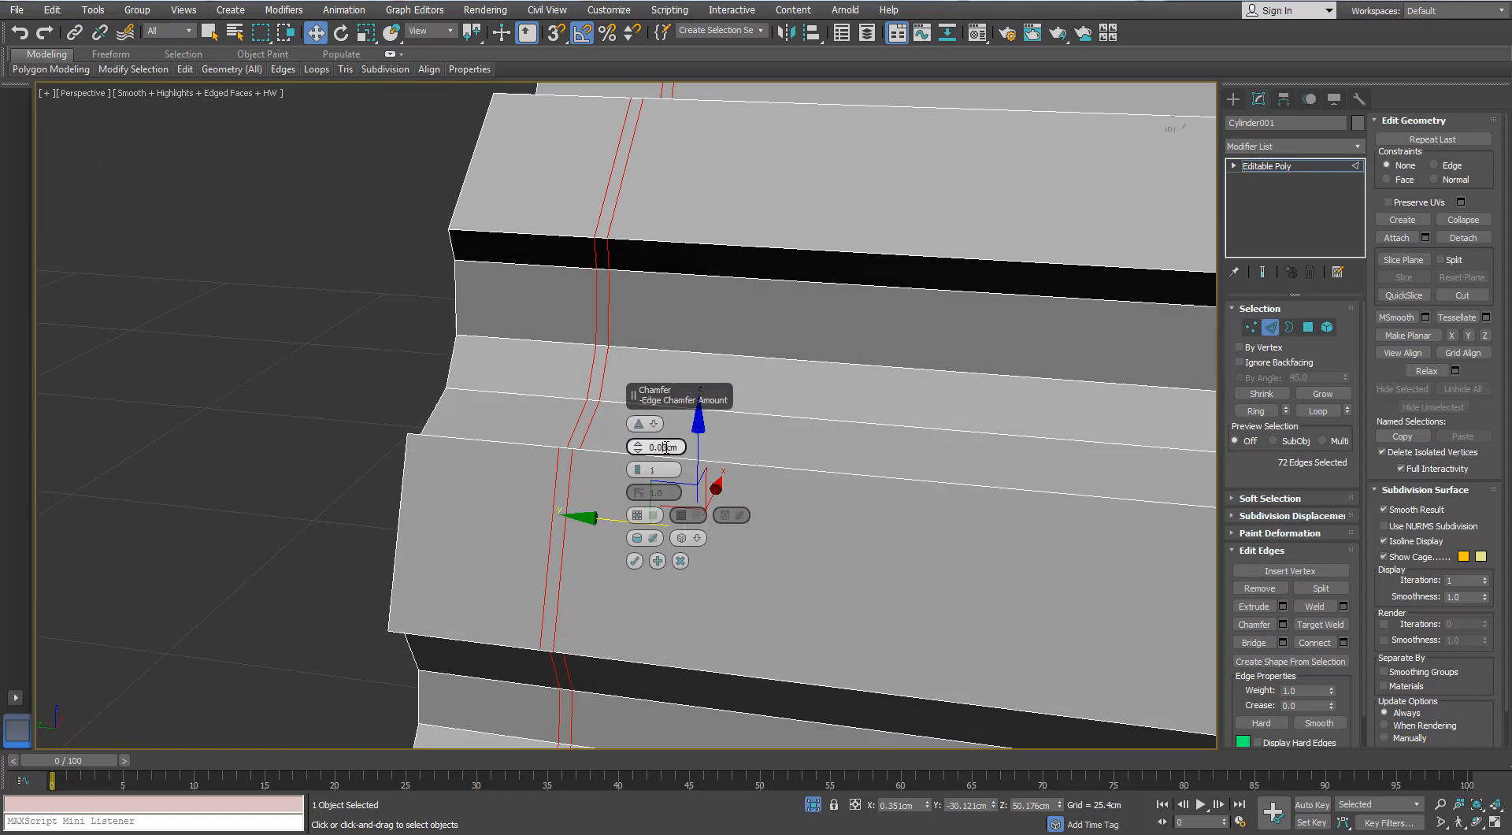
key("BackSpace")
type("2")
key("Return")
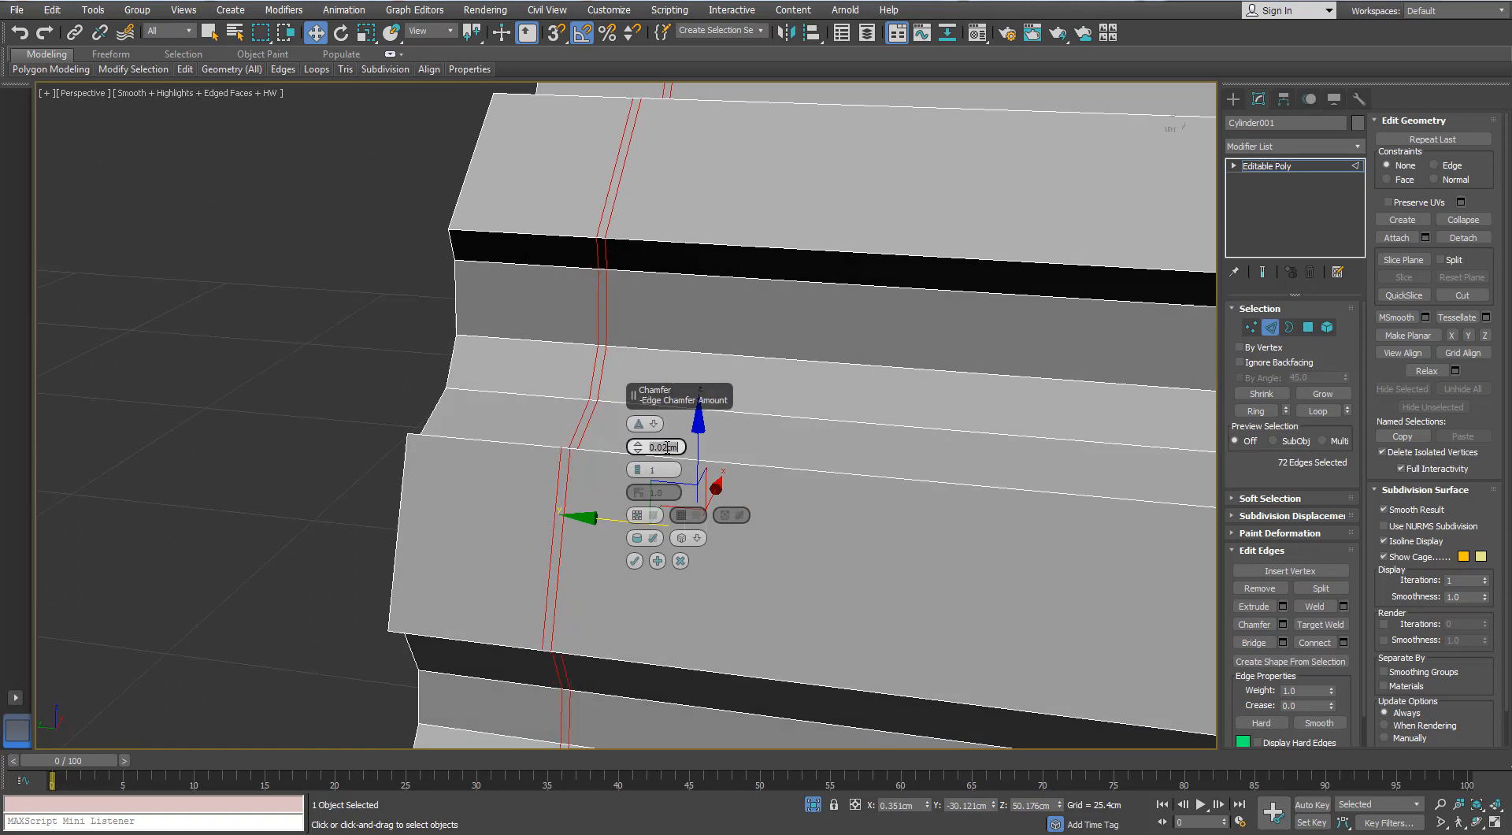
left_click(628, 560)
- Select the full band of narrow polygons between the chamfered edges around the knob
scroll(597, 429, "up", 2)
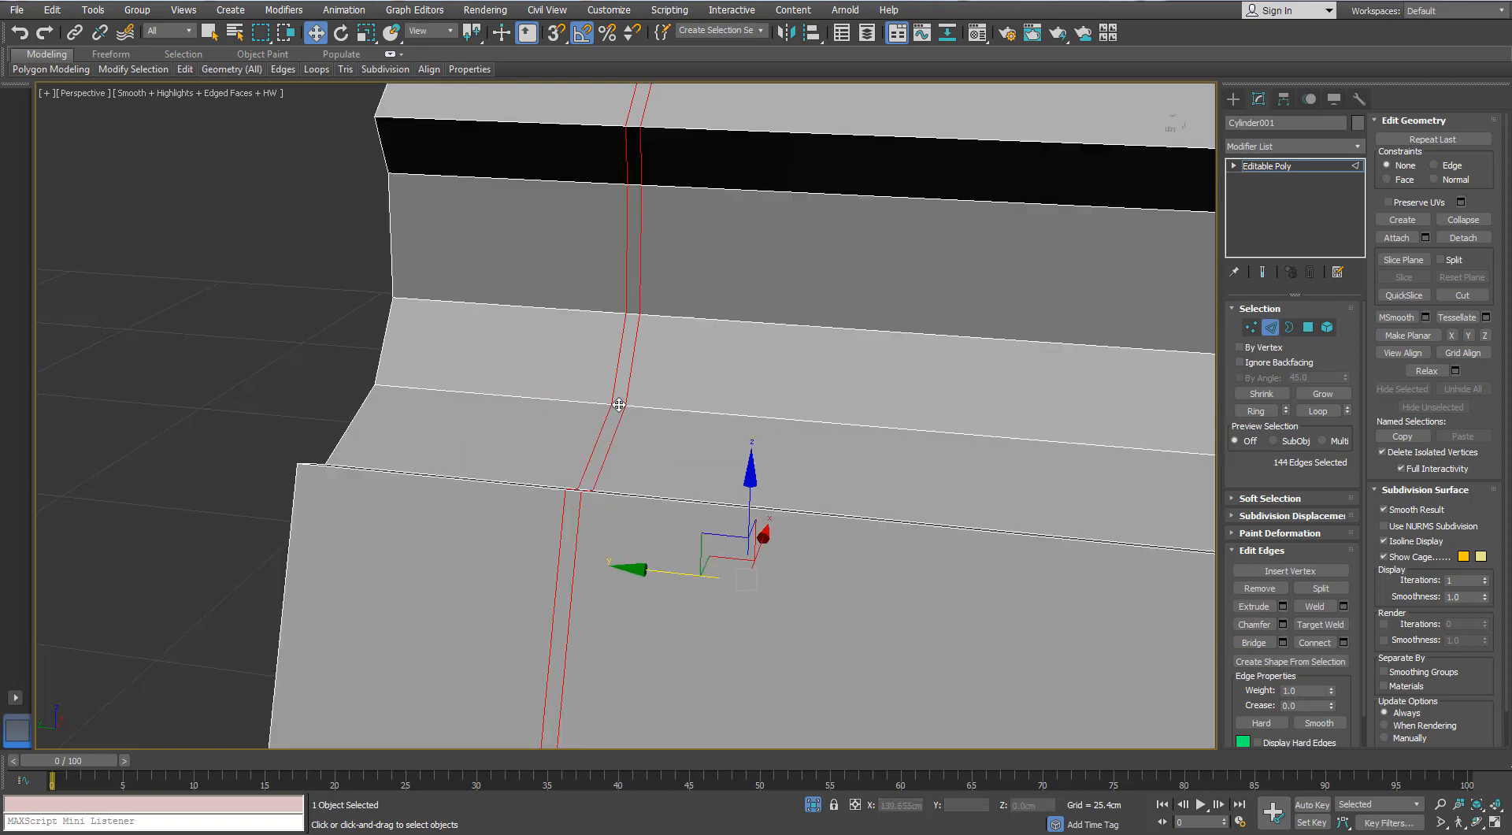
left_click(619, 405)
key("alt+r")
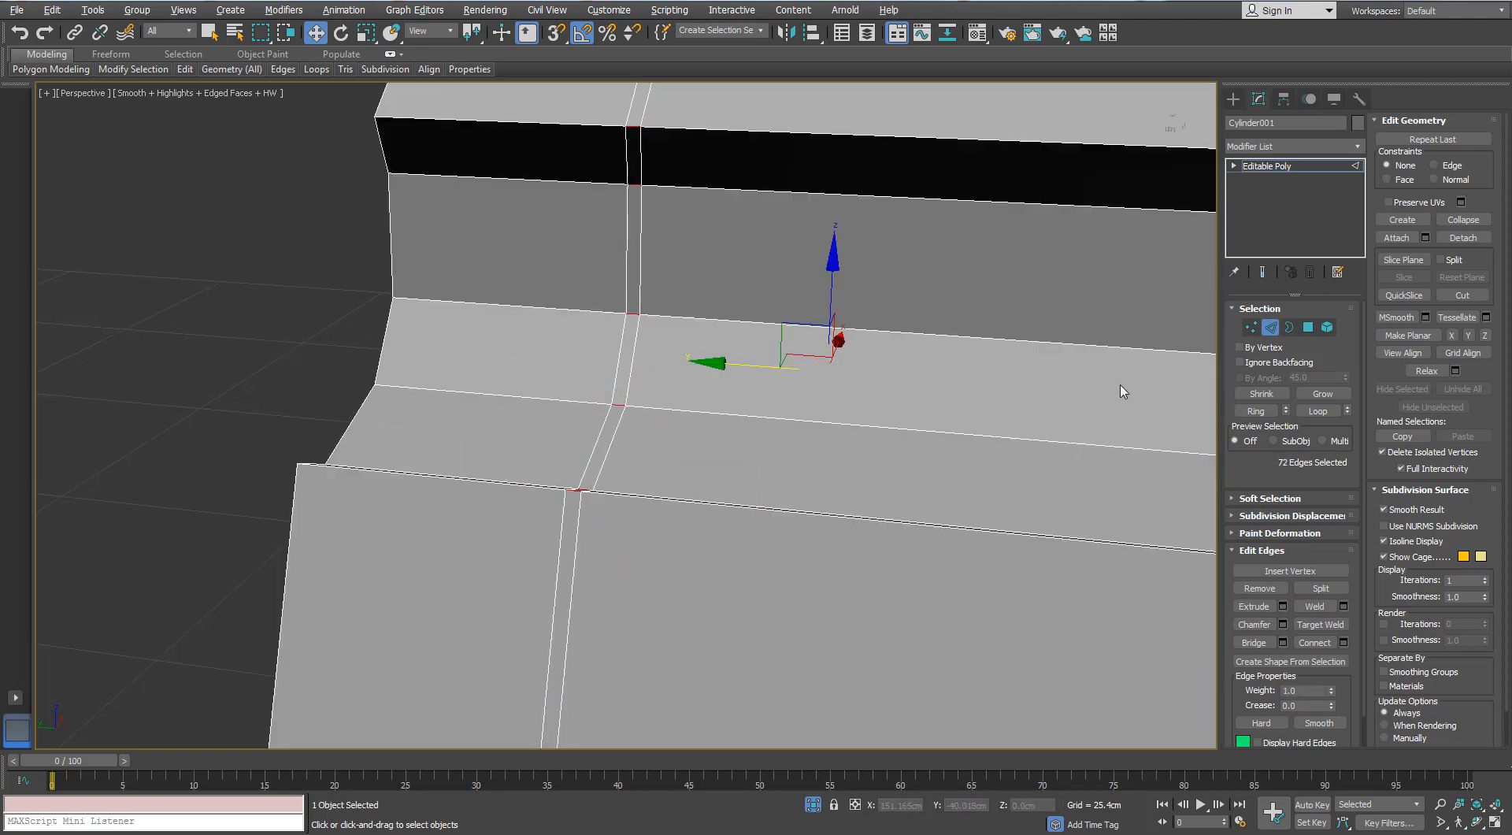
left_click(1308, 326, "ctrl")
- Extrude the narrow band around the knob inward by local normal with a height of -0.106 cm to form a groove
left_click(1283, 588)
mouse_move(652, 432)
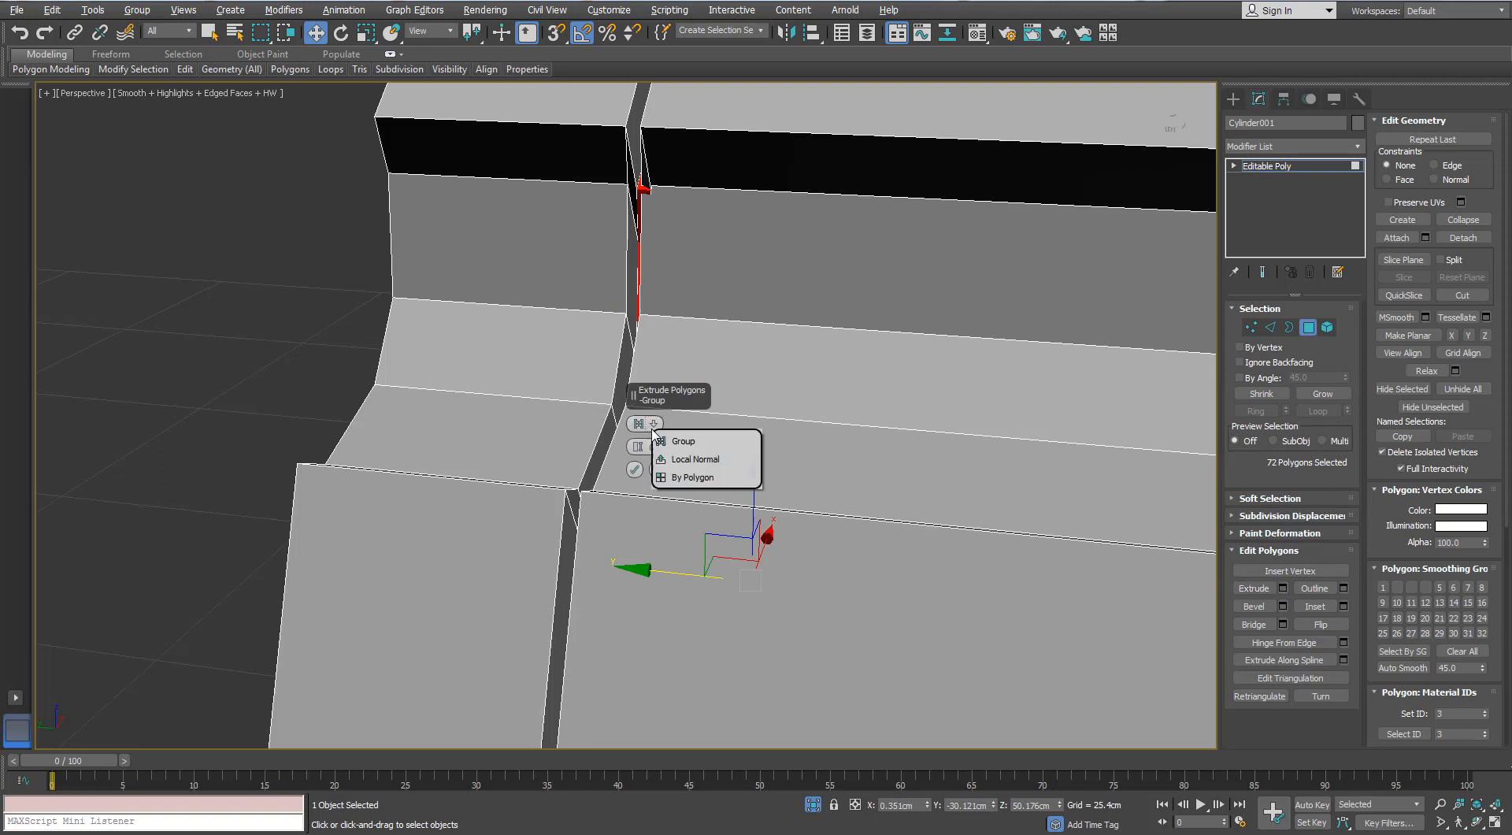
left_click(666, 458)
left_click_drag(641, 478, 636, 503)
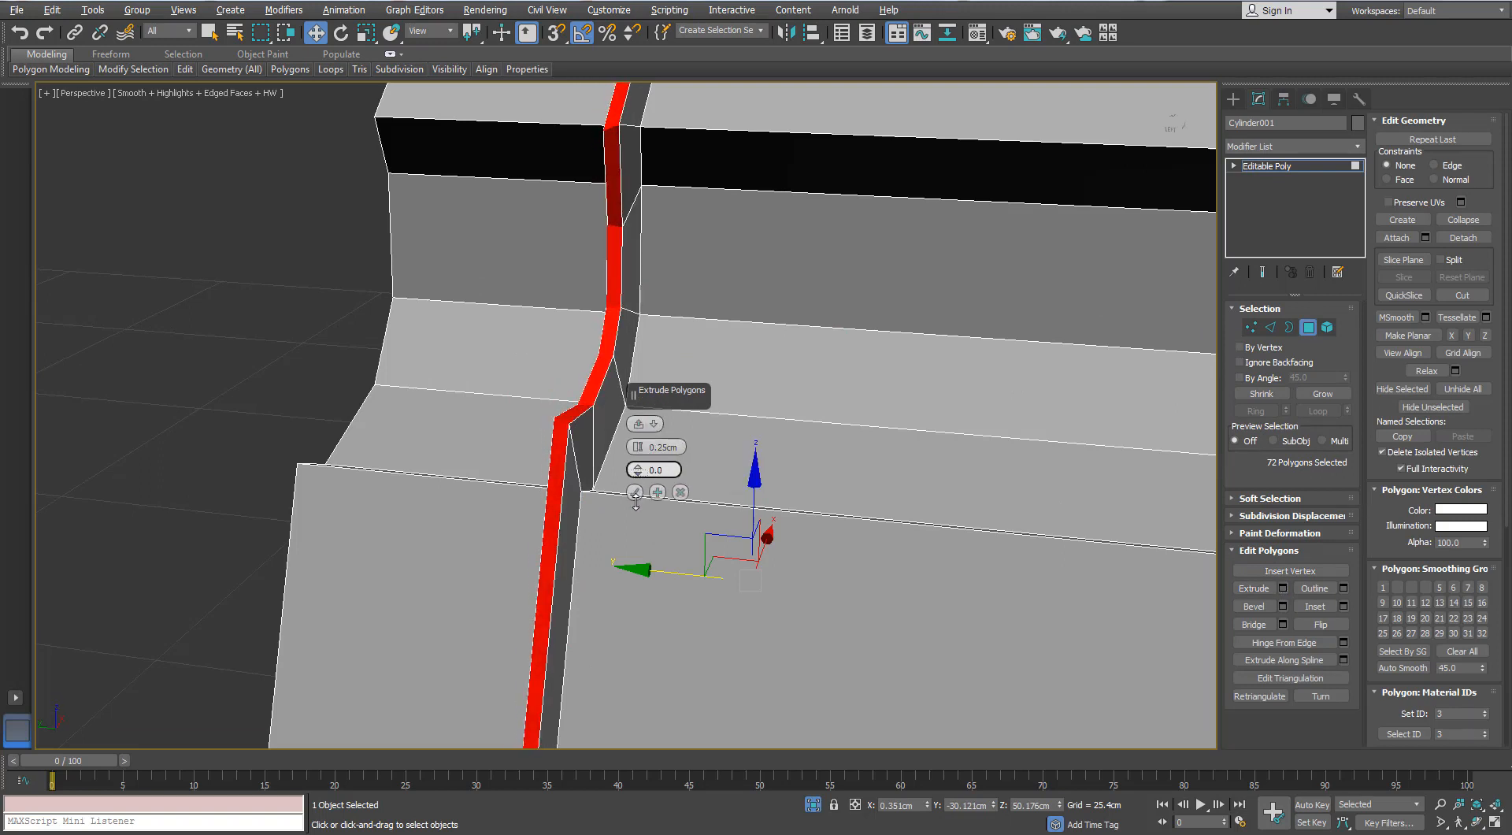
left_click_drag(638, 447, 639, 444)
middle_click_drag(549, 400, 435, 464, "alt")
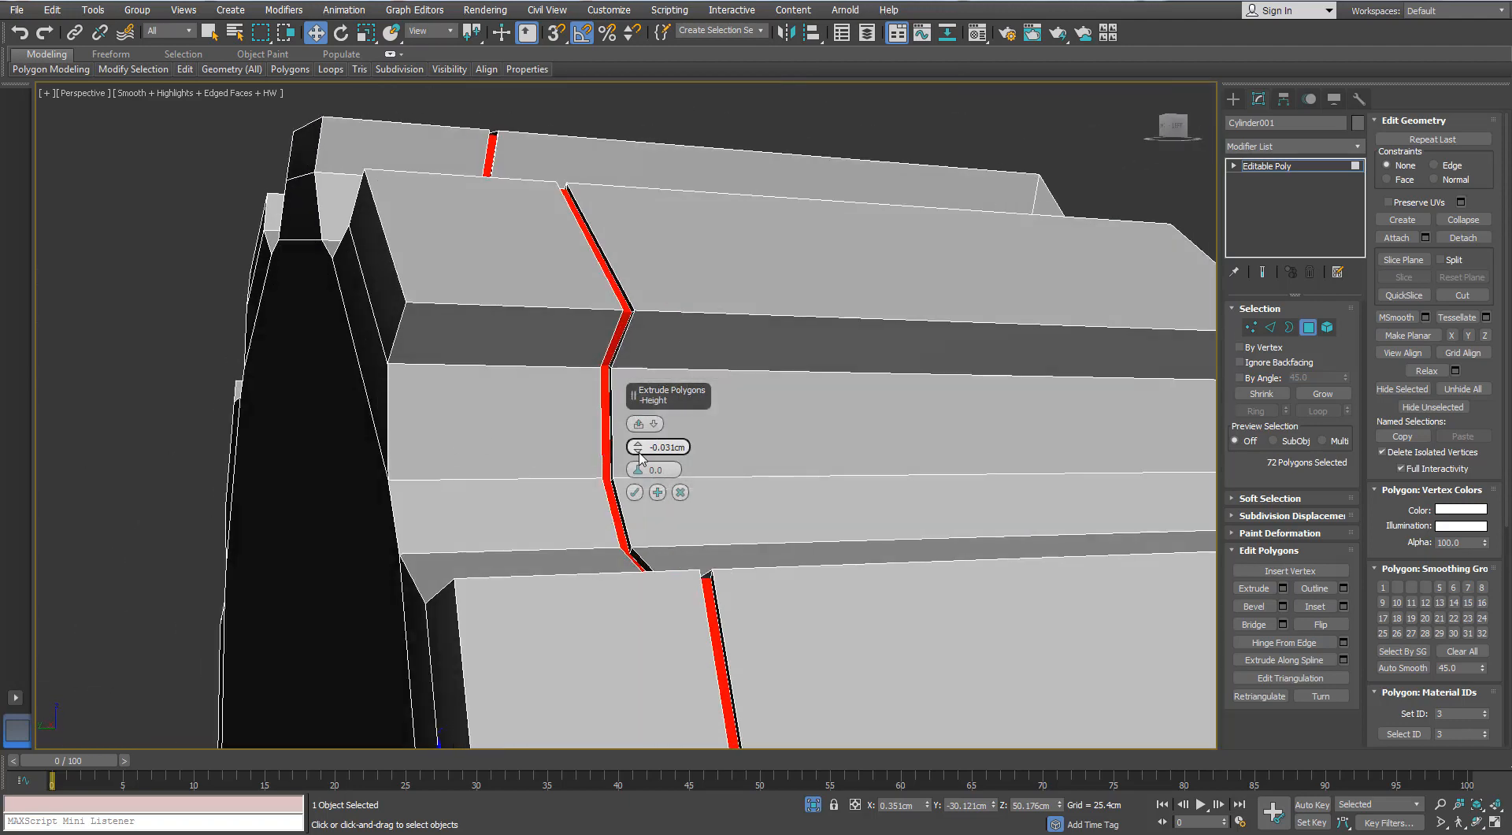
middle_click_drag(639, 448, 604, 436, "alt")
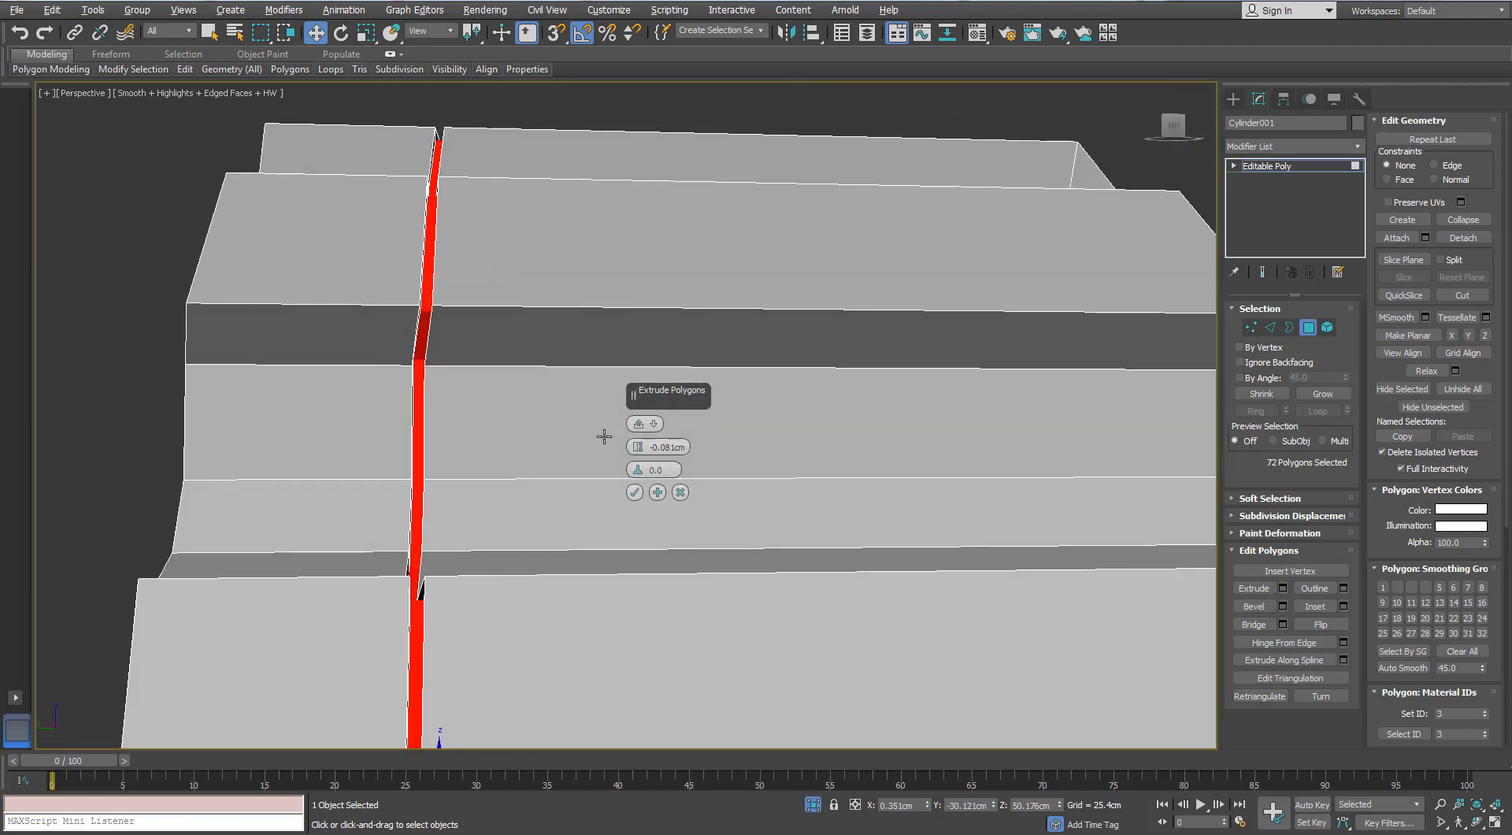
left_click_drag(637, 450, 637, 454)
middle_click_drag(430, 433, 315, 453, "alt")
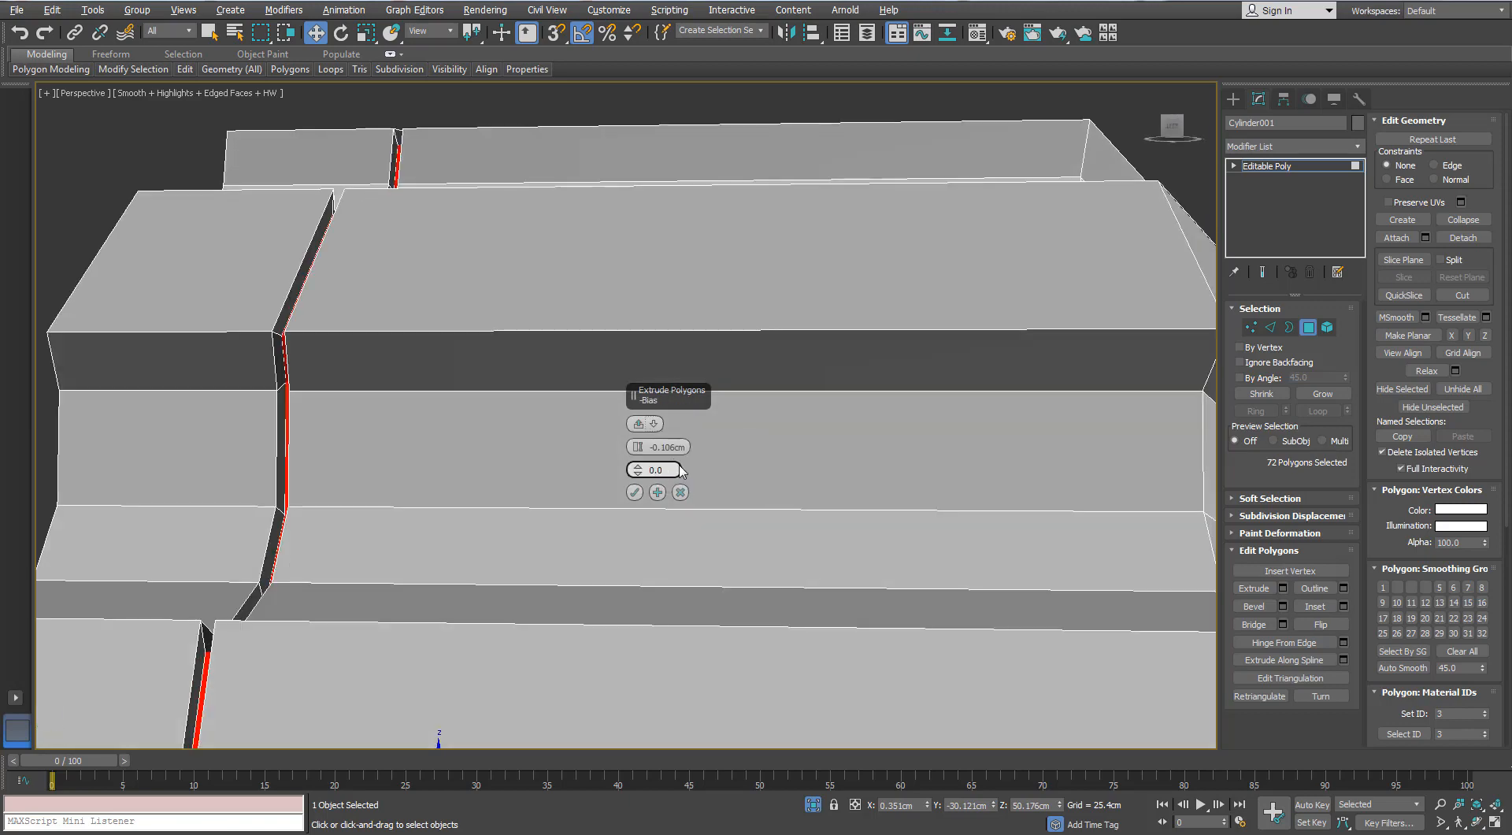
scroll(483, 411, "down", 3)
middle_click_drag(406, 429, 630, 494, "alt")
- Select the knob's end-cap polygons facing the gun body, exclude the side polygons, and delete the cap
scroll(472, 435, "down", 4)
middle_click_drag(453, 437, 553, 376, "alt")
left_click(551, 489)
left_click(1329, 401)
left_click(1329, 401)
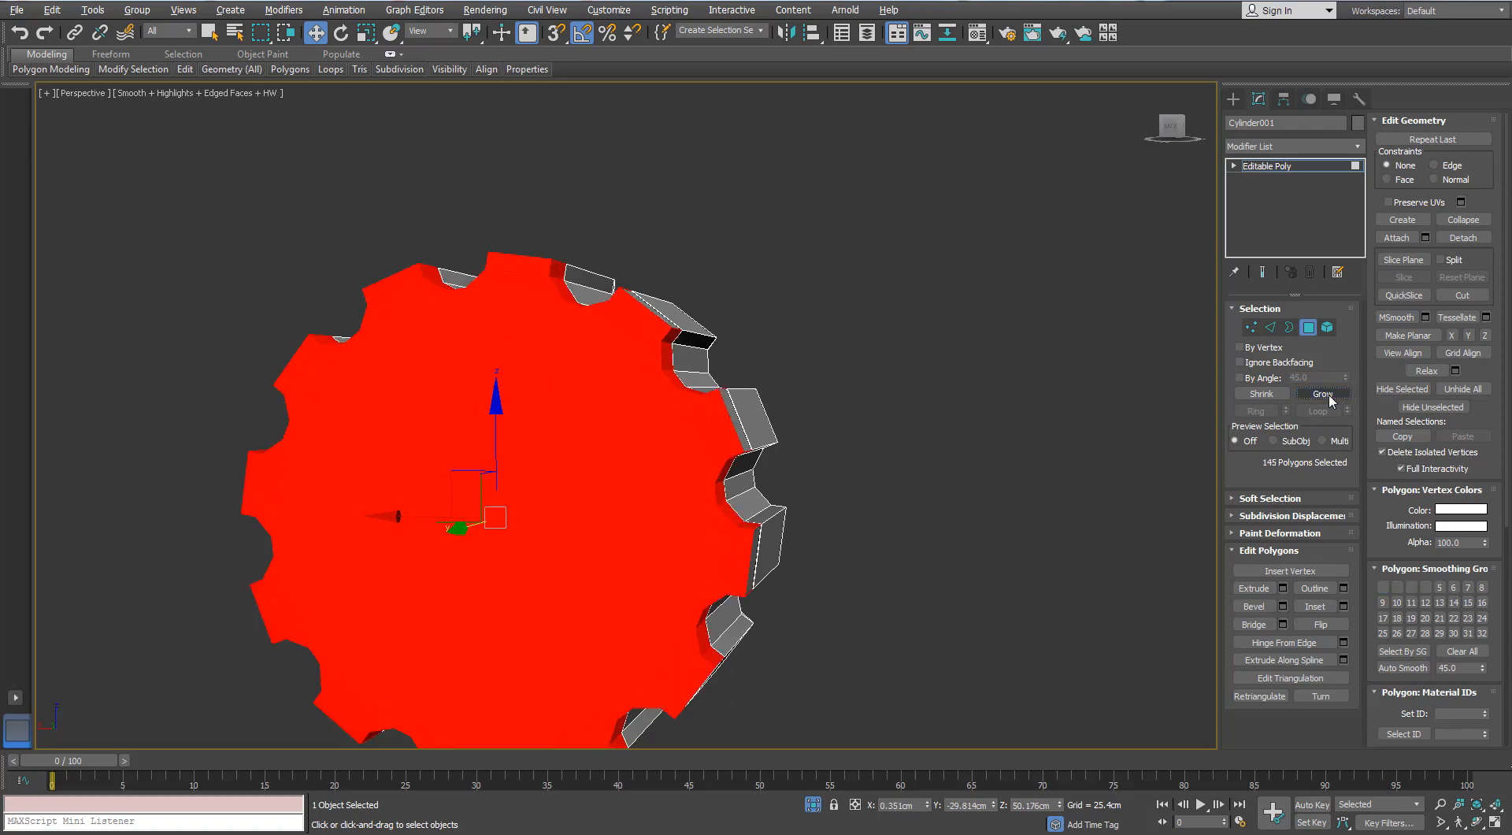
middle_click_drag(851, 399, 897, 407, "alt")
key("l")
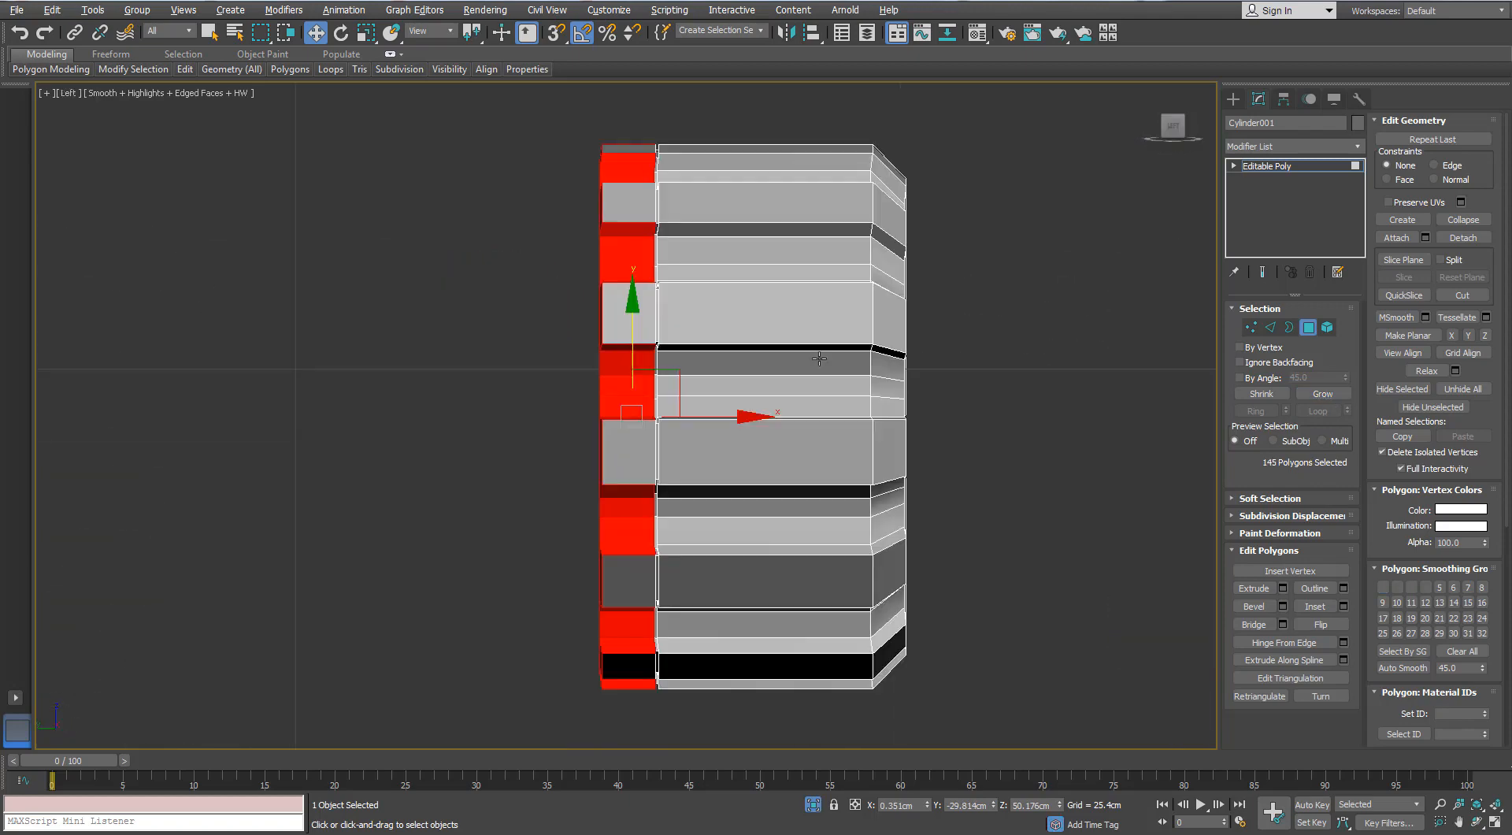
left_click_drag(635, 749, 621, 752)
key("p")
scroll(612, 750, "down", 2)
middle_click_drag(532, 584, 629, 595, "alt")
middle_click_drag(629, 595, 1256, 365)
key("Delete")
- Leave isolation to show the whole gun and clear the knob selection
left_click(813, 804)
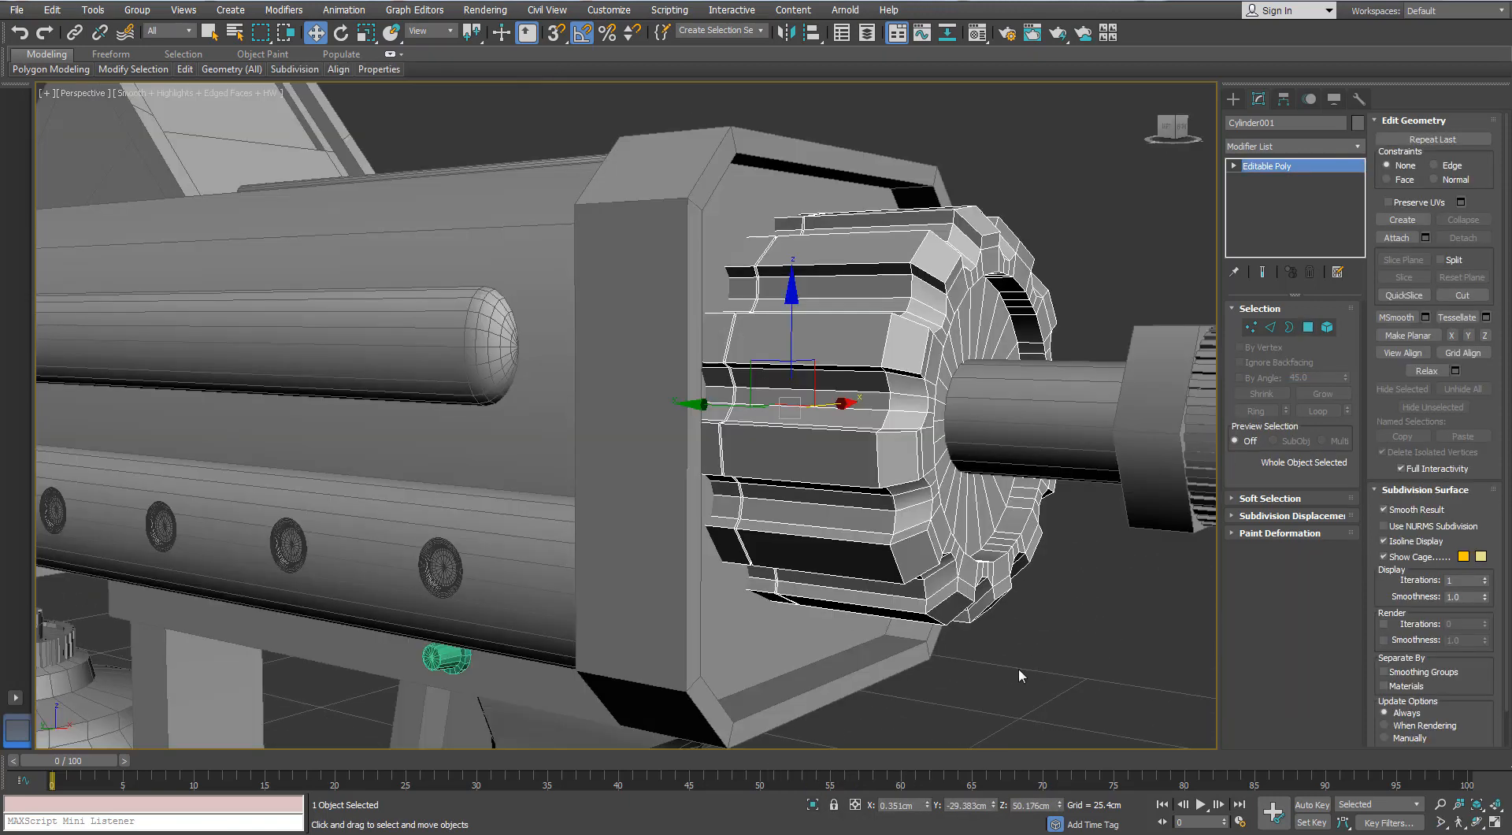
left_click(1018, 668)
key("F4")
middle_click_drag(1018, 667, 947, 583, "alt")
scroll(893, 531, "down", 3)
key("F4")
middle_click_drag(893, 534, 782, 437)
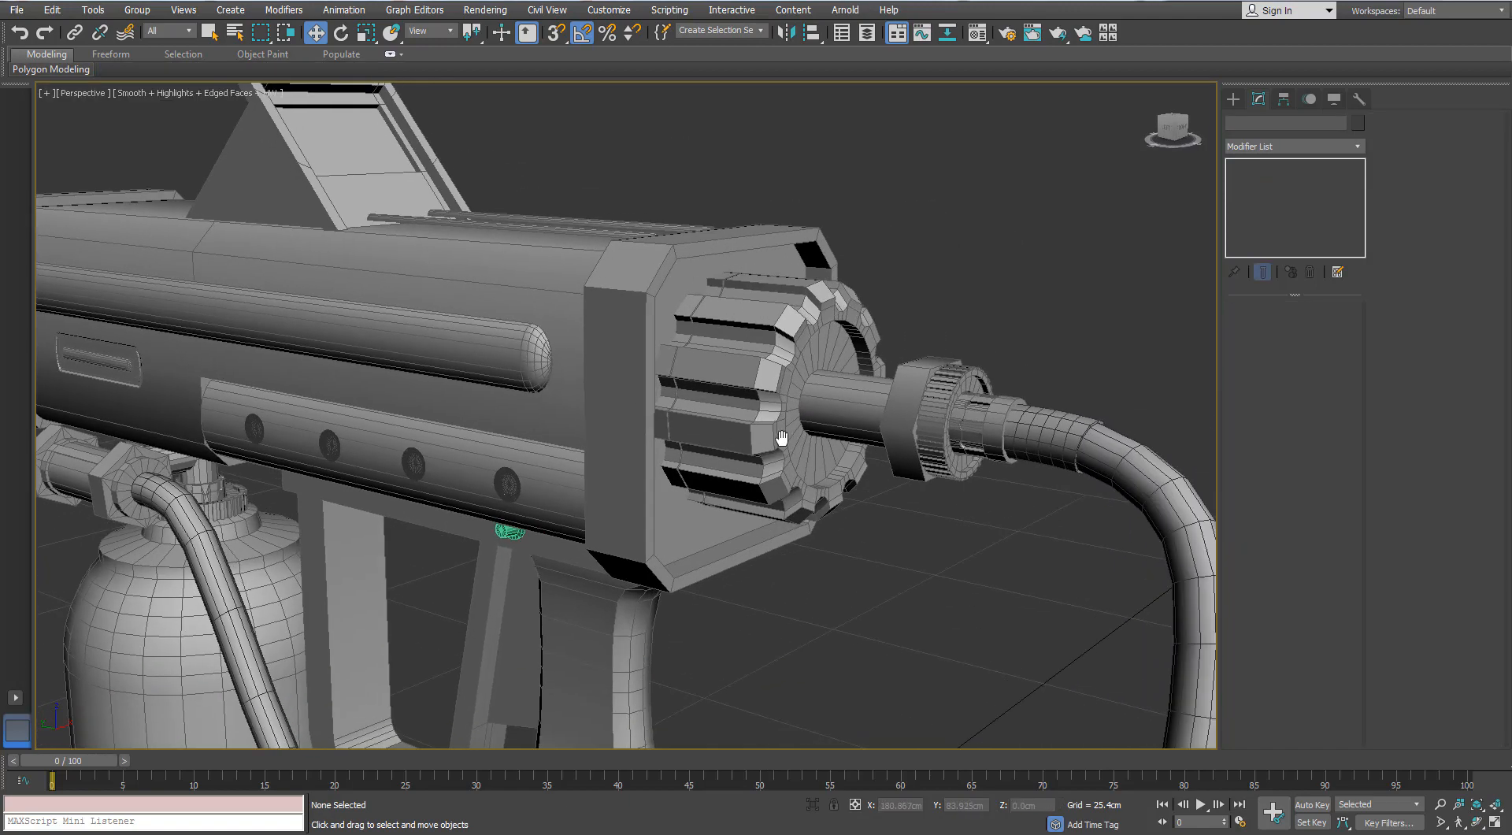
- Select the flat bar below the gun body and pick the edge loop at the groove near its end
middle_click_drag(667, 703, 778, 347)
scroll(819, 492, "up", 5)
left_click(821, 502)
middle_click_drag(821, 501, 841, 480, "alt")
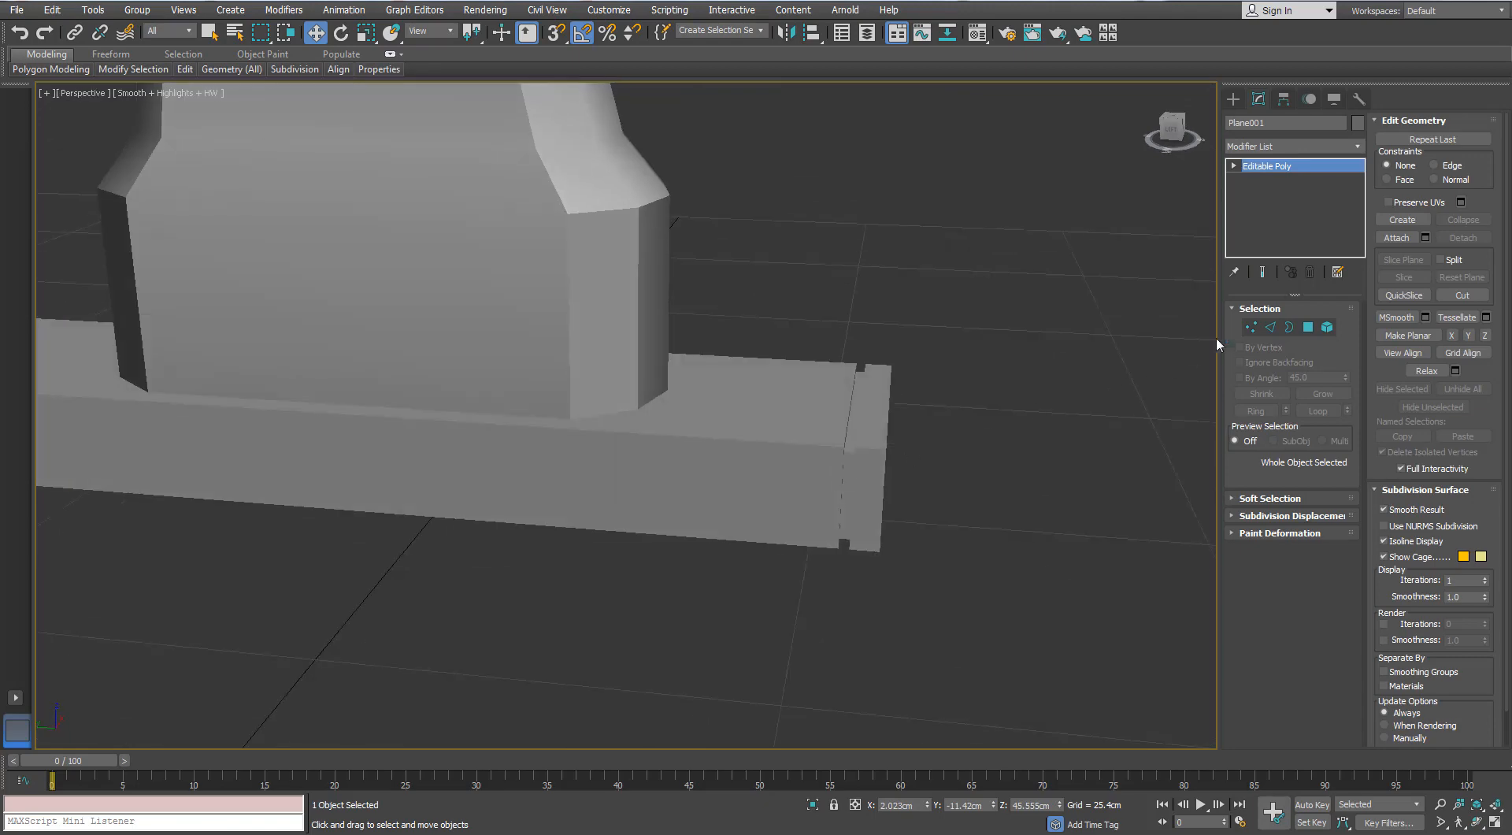
left_click(1269, 328)
double_click(860, 413)
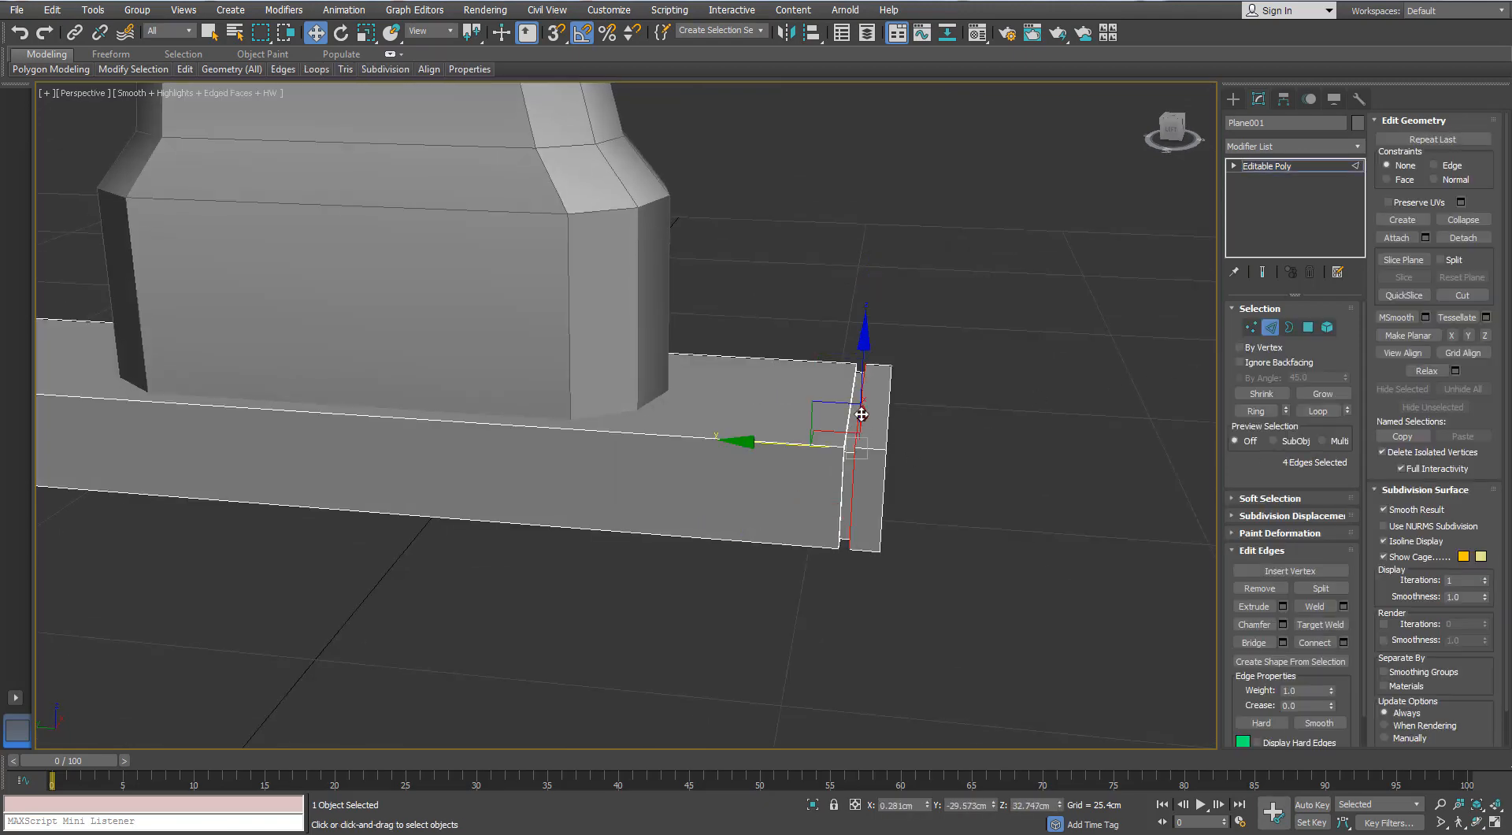
scroll(860, 412, "up", 3)
middle_click_drag(819, 422, 827, 439, "alt")
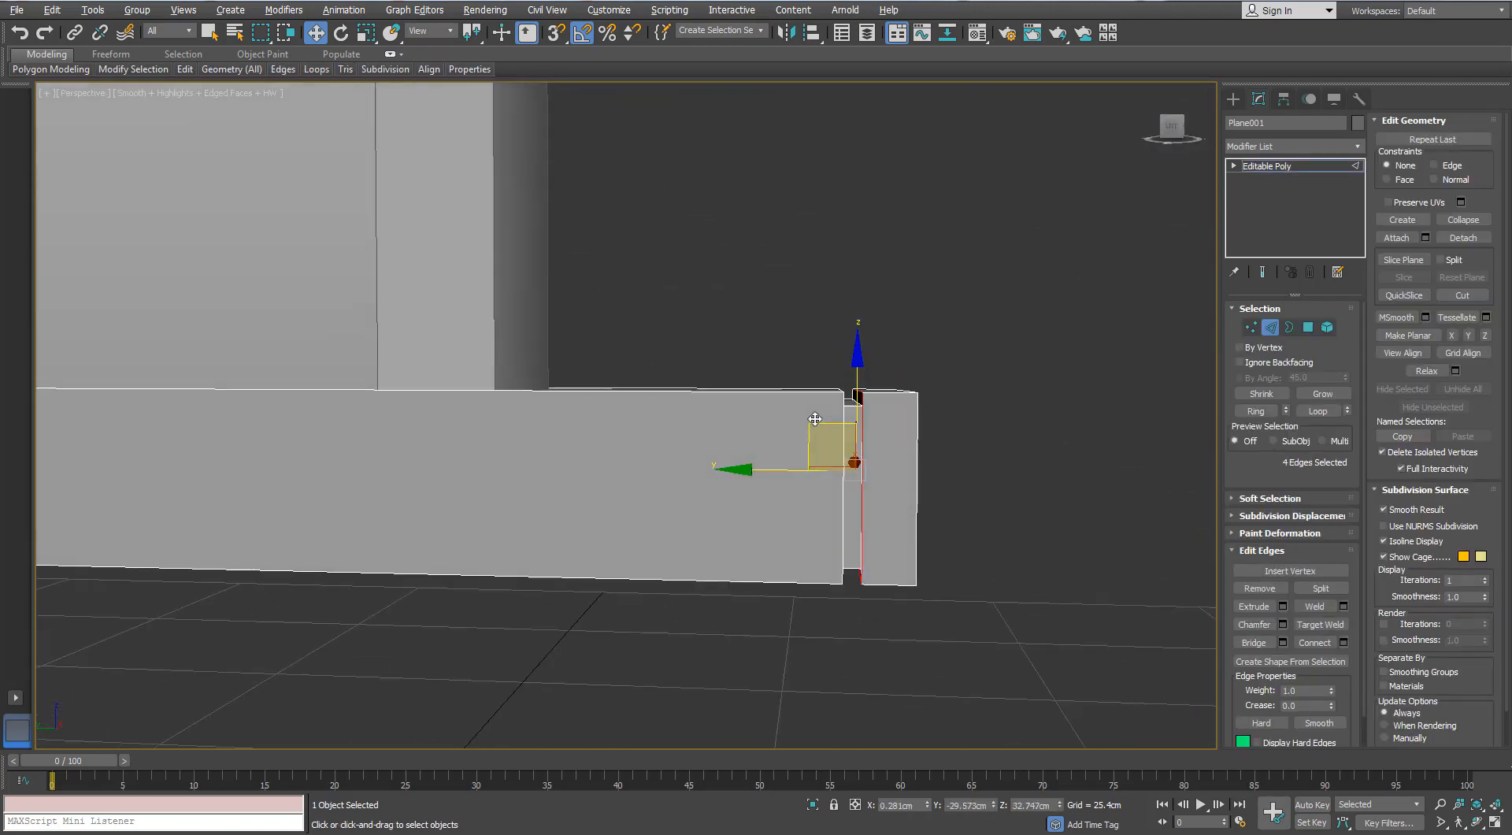
- Move the groove and end vertices of the flat bar about 1.3 cm inward along Y to shorten the bar
key("1")
left_click_drag(883, 372, 779, 607)
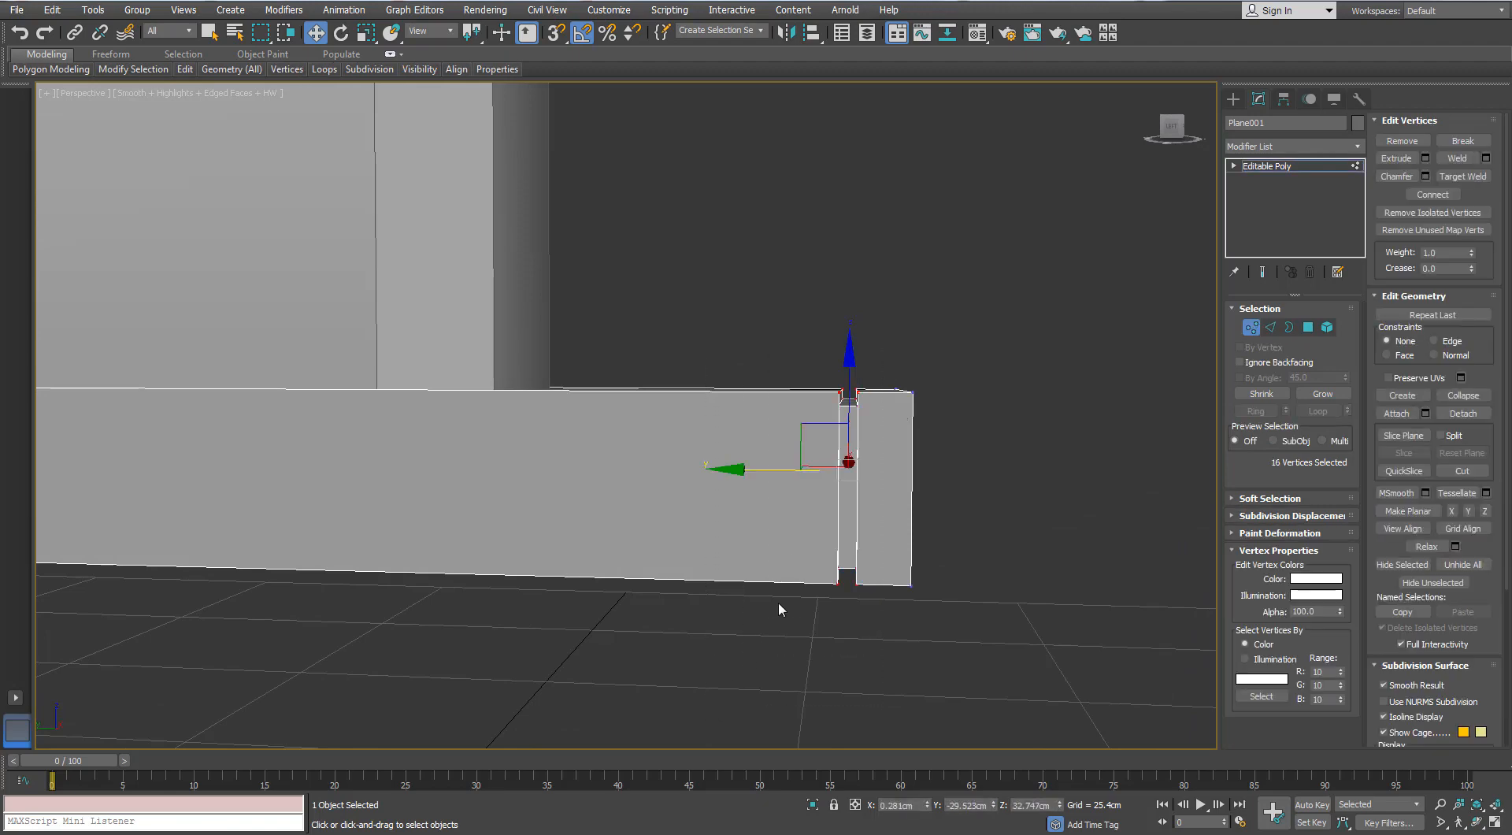
key("F3")
middle_click_drag(779, 607, 1013, 489, "alt")
key("r")
left_click_drag(1013, 489, 993, 488)
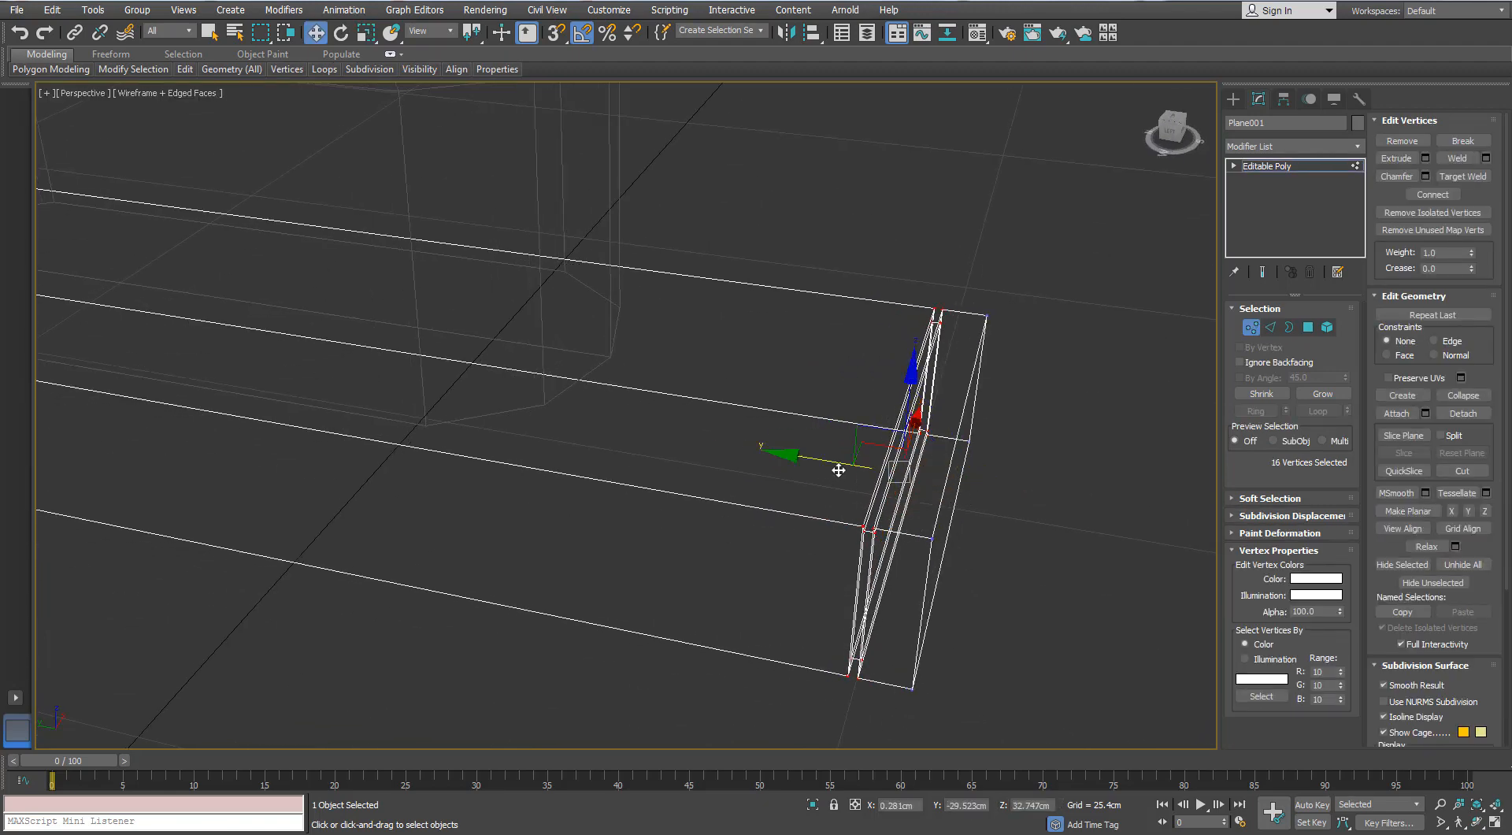
left_click_drag(838, 471, 810, 463)
scroll(802, 472, "down", 4)
middle_click_drag(800, 475, 826, 441, "alt")
left_click_drag(1020, 341, 833, 608)
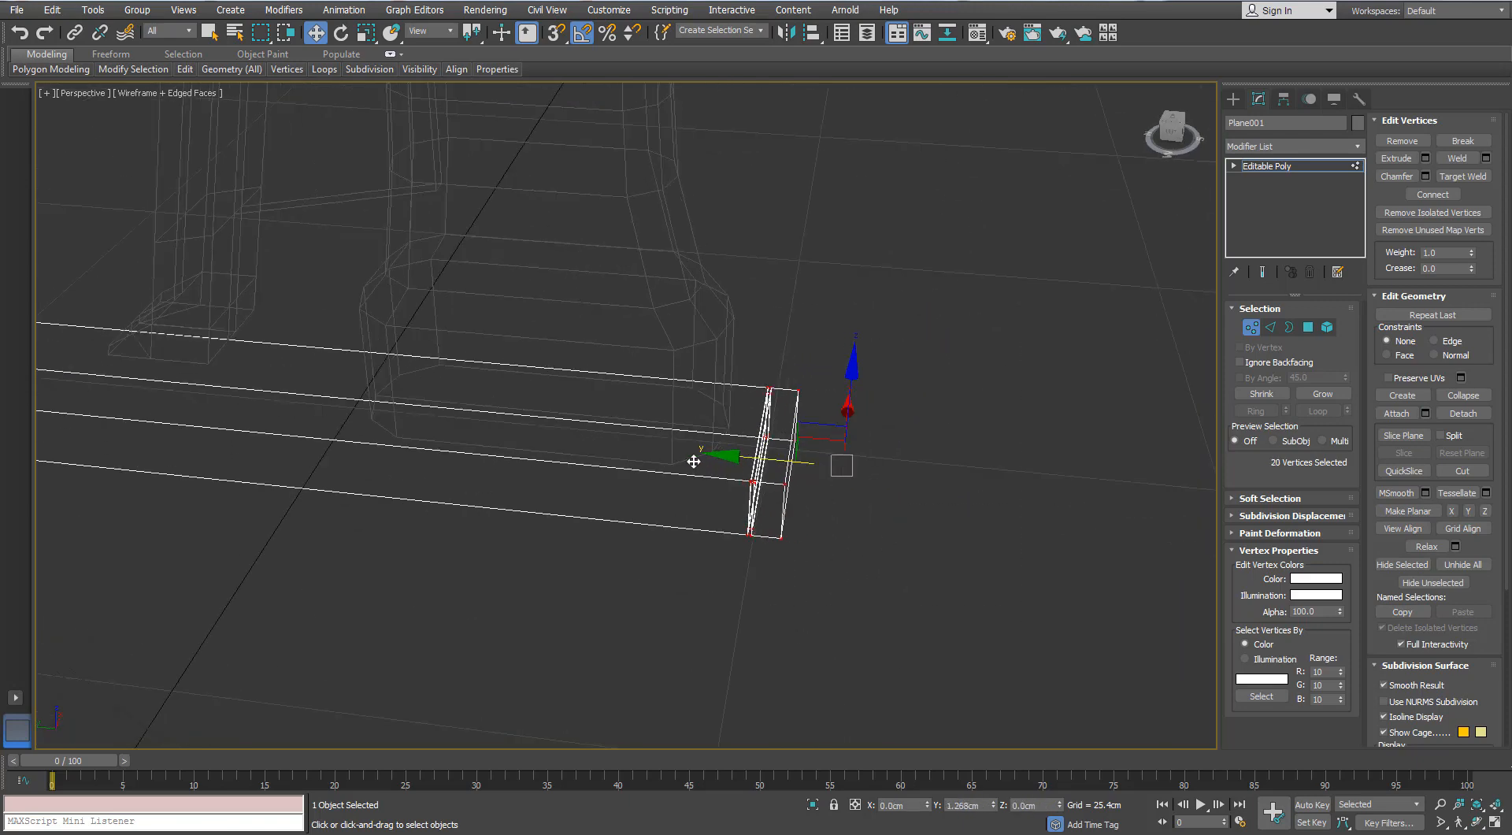
left_click_drag(694, 461, 693, 461)
scroll(796, 520, "down", 3)
middle_click_drag(805, 523, 854, 560)
- Isolate the bent flat bar and return to shaded display in edge mode
scroll(843, 565, "down", 3)
key("alt+q")
scroll(716, 500, "down", 3)
middle_click_drag(716, 488, 648, 493, "alt")
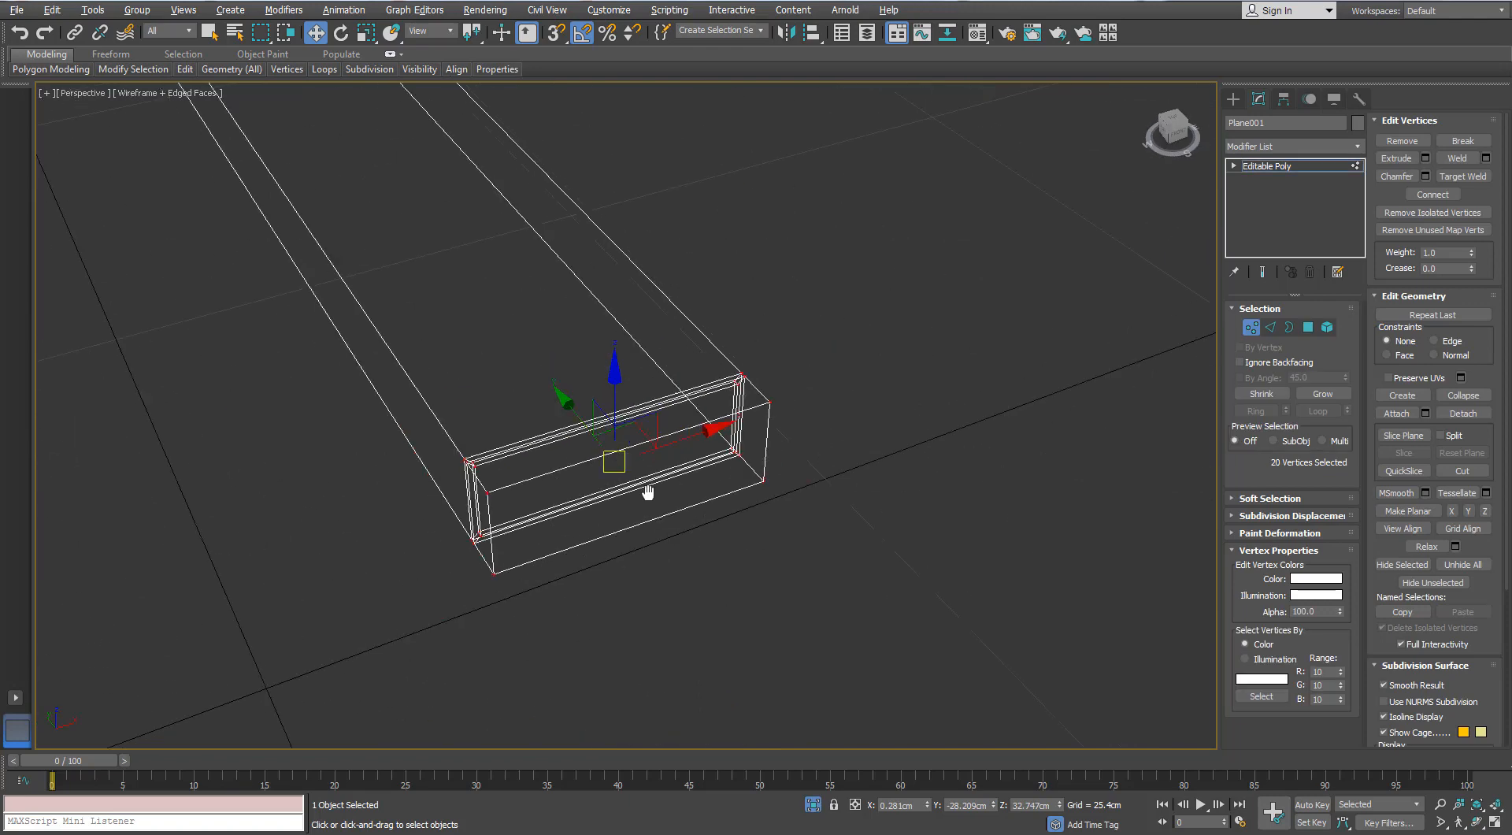
scroll(647, 492, "down", 3)
key("F3")
key("2")
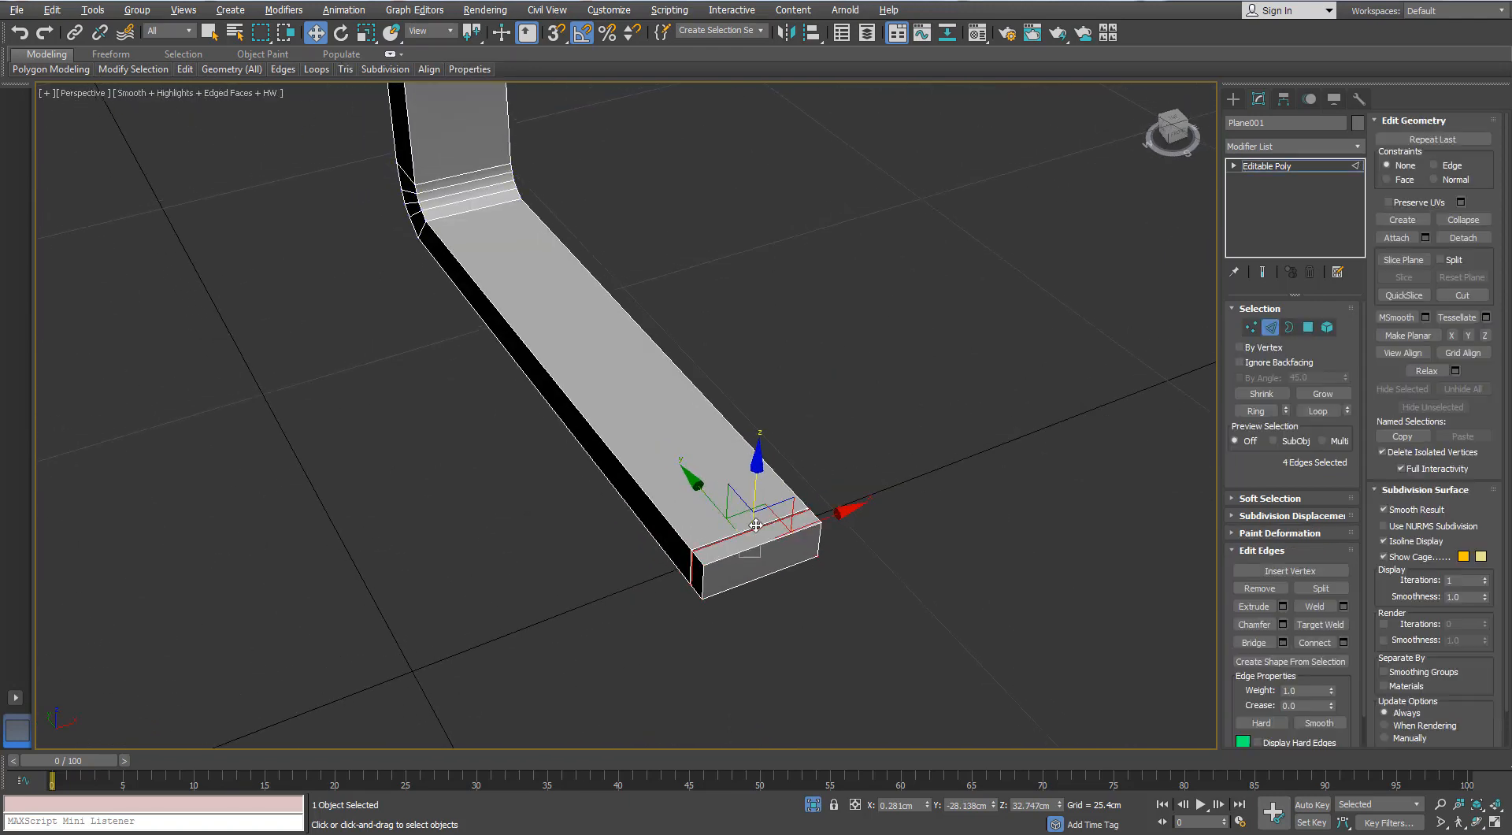
- Connect the bar's ring of crosswise edges with a lengthwise centre loop and chamfer that loop by 0.05 cm
key("alt+r")
middle_click_drag(819, 465, 647, 471, "alt")
left_click(641, 487)
scroll(648, 482, "up", 3)
left_click(1283, 625)
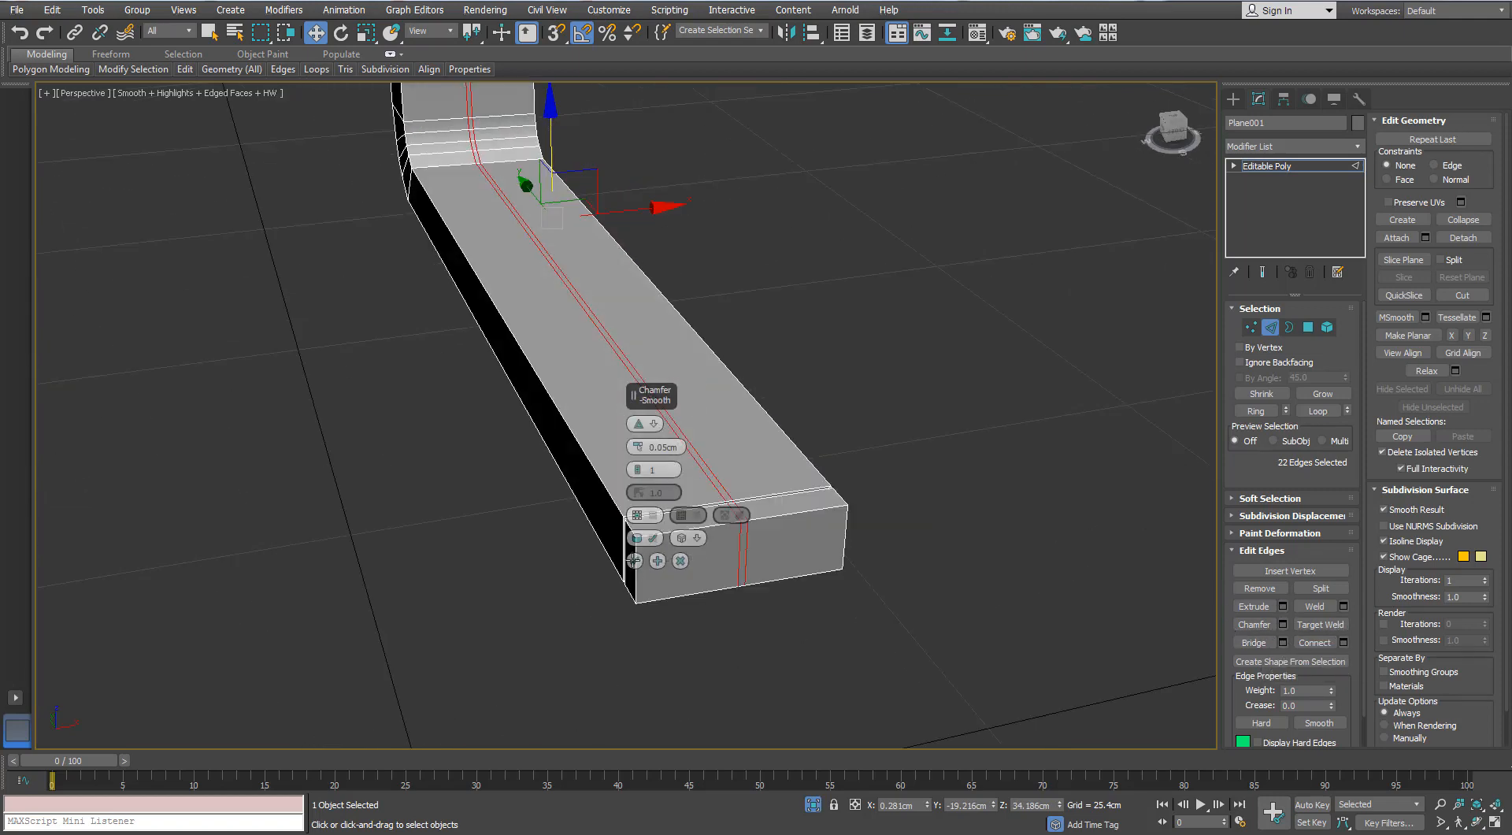
left_click(633, 557)
- Select the narrow polygon strip between the chamfered centre edges along the whole bar
middle_click_drag(651, 537, 687, 531, "alt")
scroll(780, 516, "up", 2)
left_click(1308, 329)
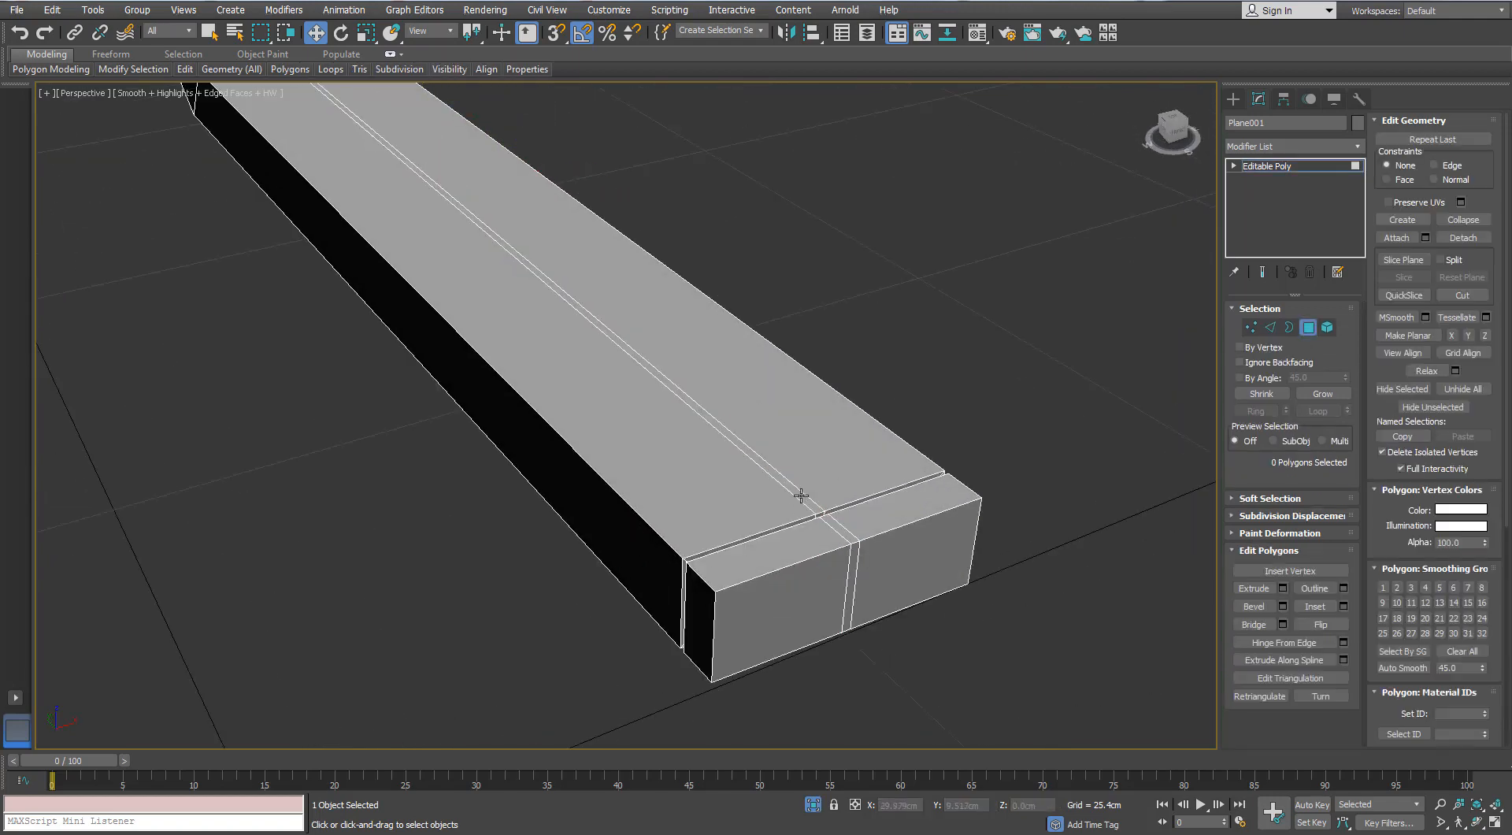
left_click(1274, 331)
scroll(851, 543, "up", 4)
left_click(853, 592)
key("alt+r")
scroll(862, 581, "down", 4)
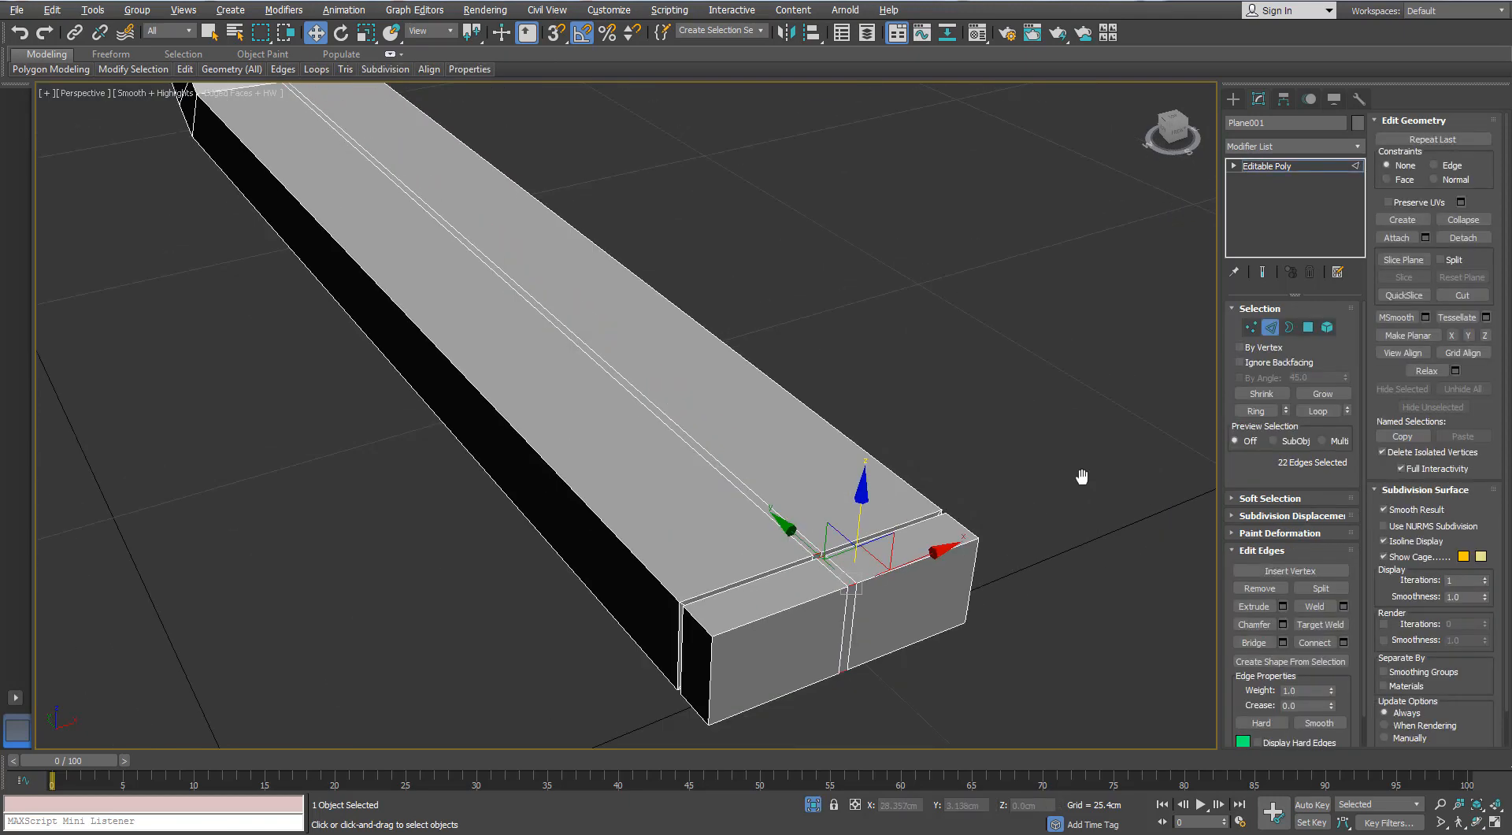
left_click(1311, 332, "ctrl")
- Deselect the strip polygons on the bar's end block and inside the cross groove
middle_click_drag(709, 544, 948, 418, "alt")
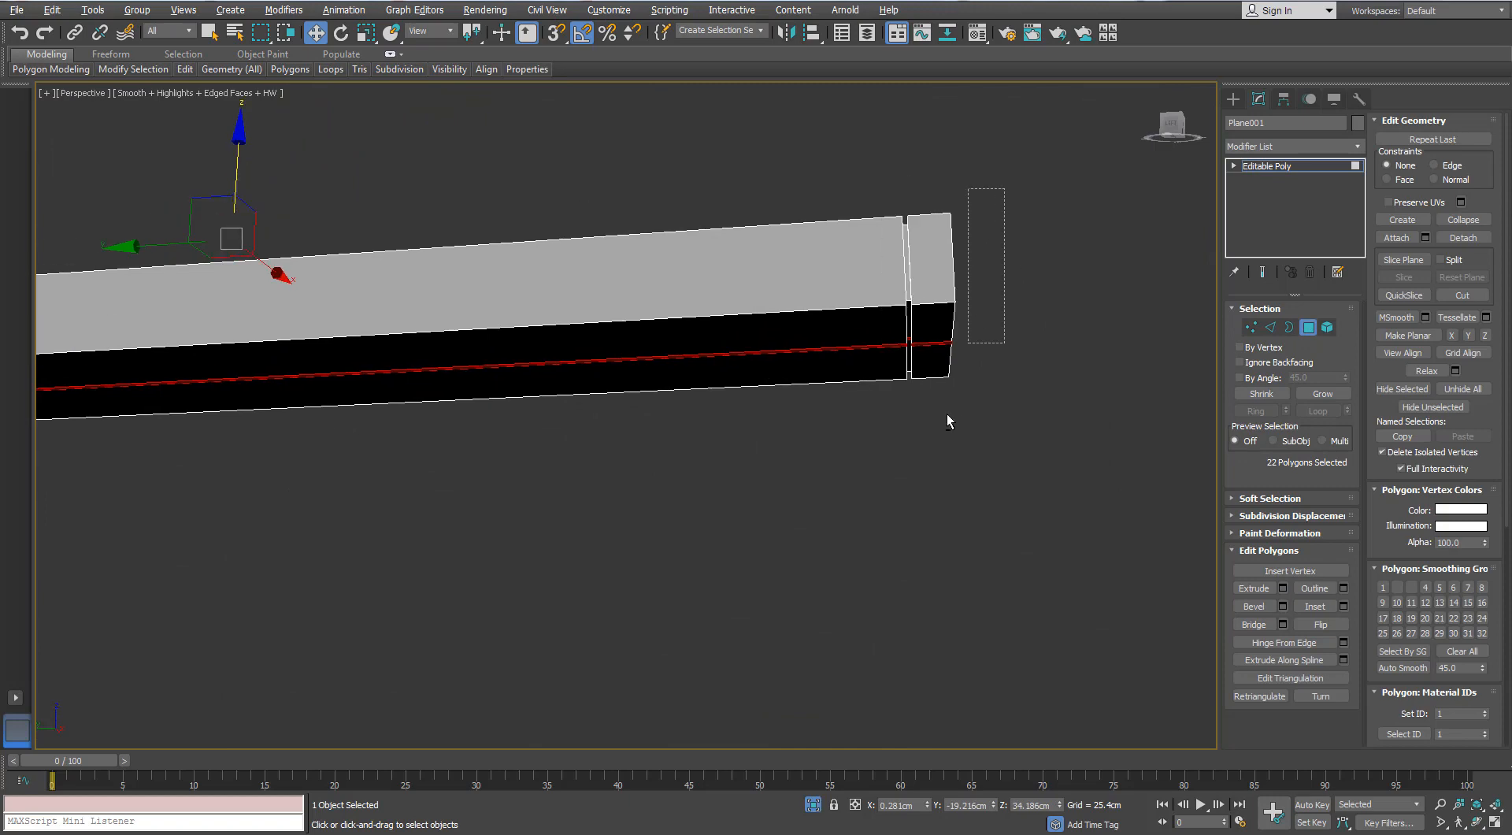
middle_click_drag(915, 473, 974, 268, "alt")
scroll(821, 510, "up", 4)
middle_click_drag(953, 385, 919, 366, "alt")
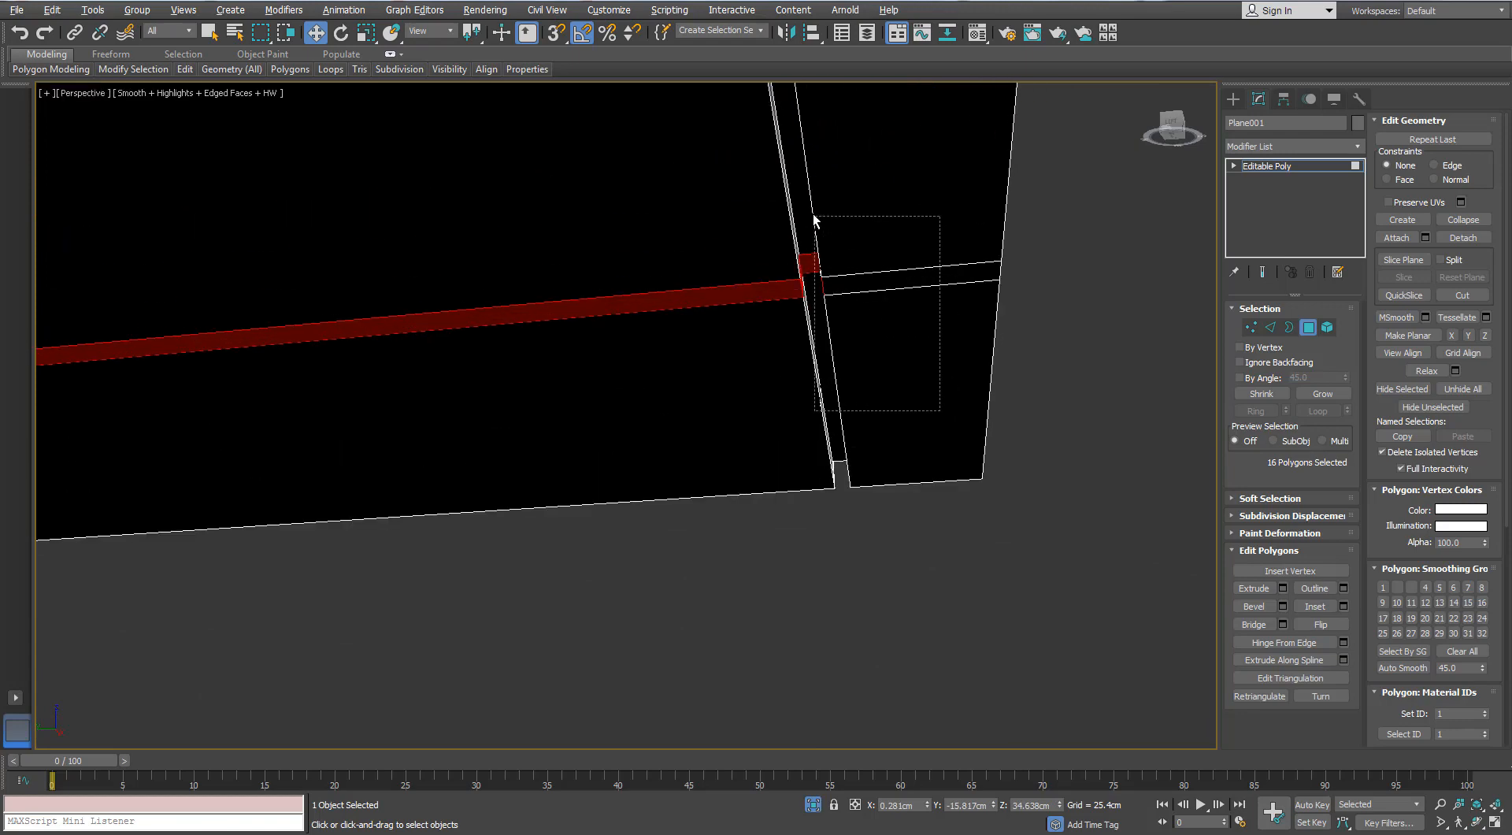
left_click_drag(816, 269, 816, 271, "alt")
middle_click_drag(816, 271, 853, 248, "alt")
- Deselect the remaining unwanted strip polygons at the bar's end and extrude the centre strip inward by -0.075 cm
scroll(548, 291, "down", 4)
middle_click_drag(548, 292, 631, 435, "alt")
scroll(916, 472, "up", 5)
left_click(1283, 588)
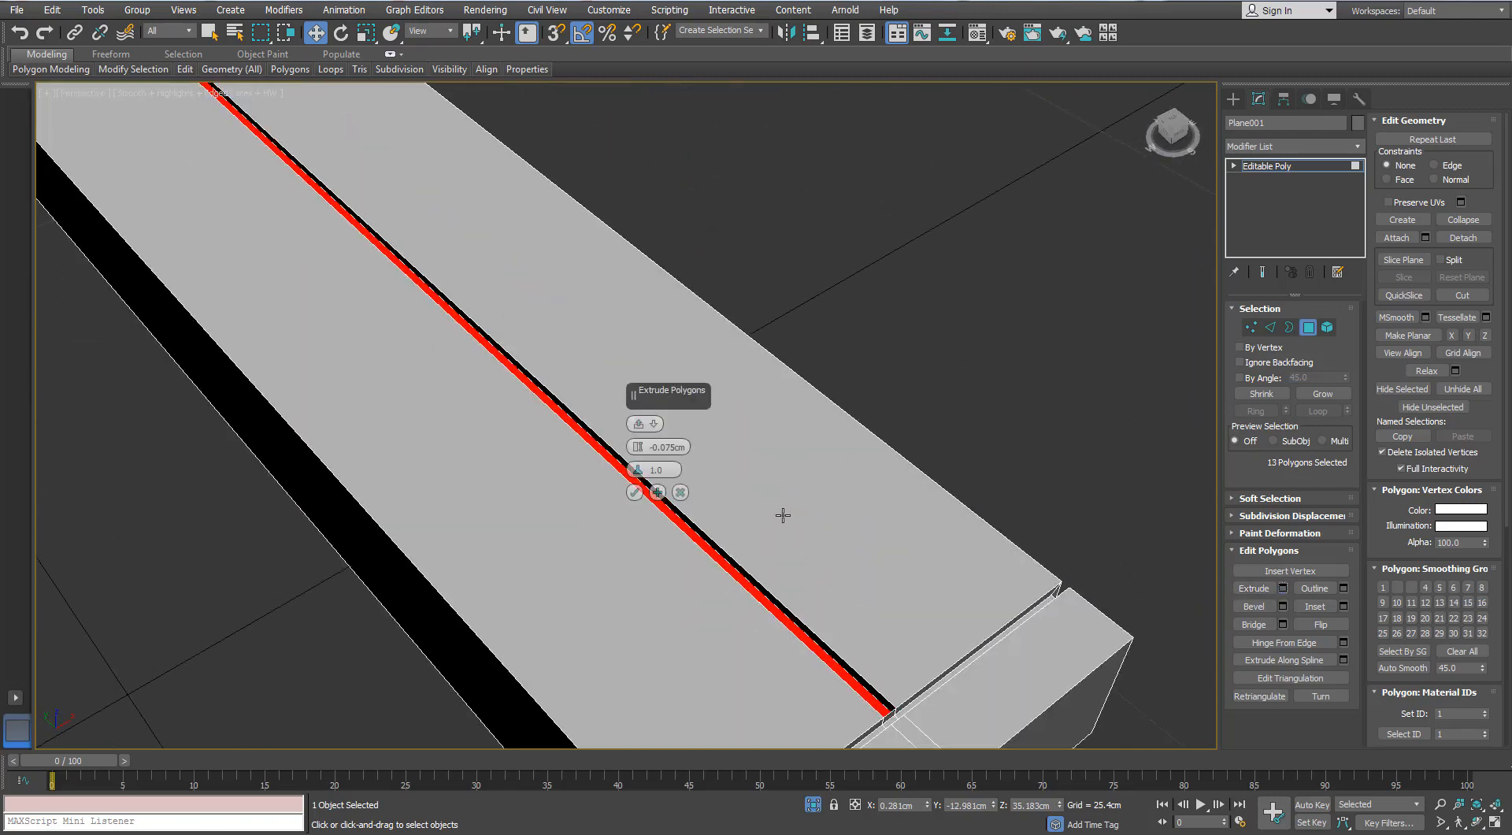
middle_click_drag(783, 512, 793, 510, "alt")
left_click(635, 492)
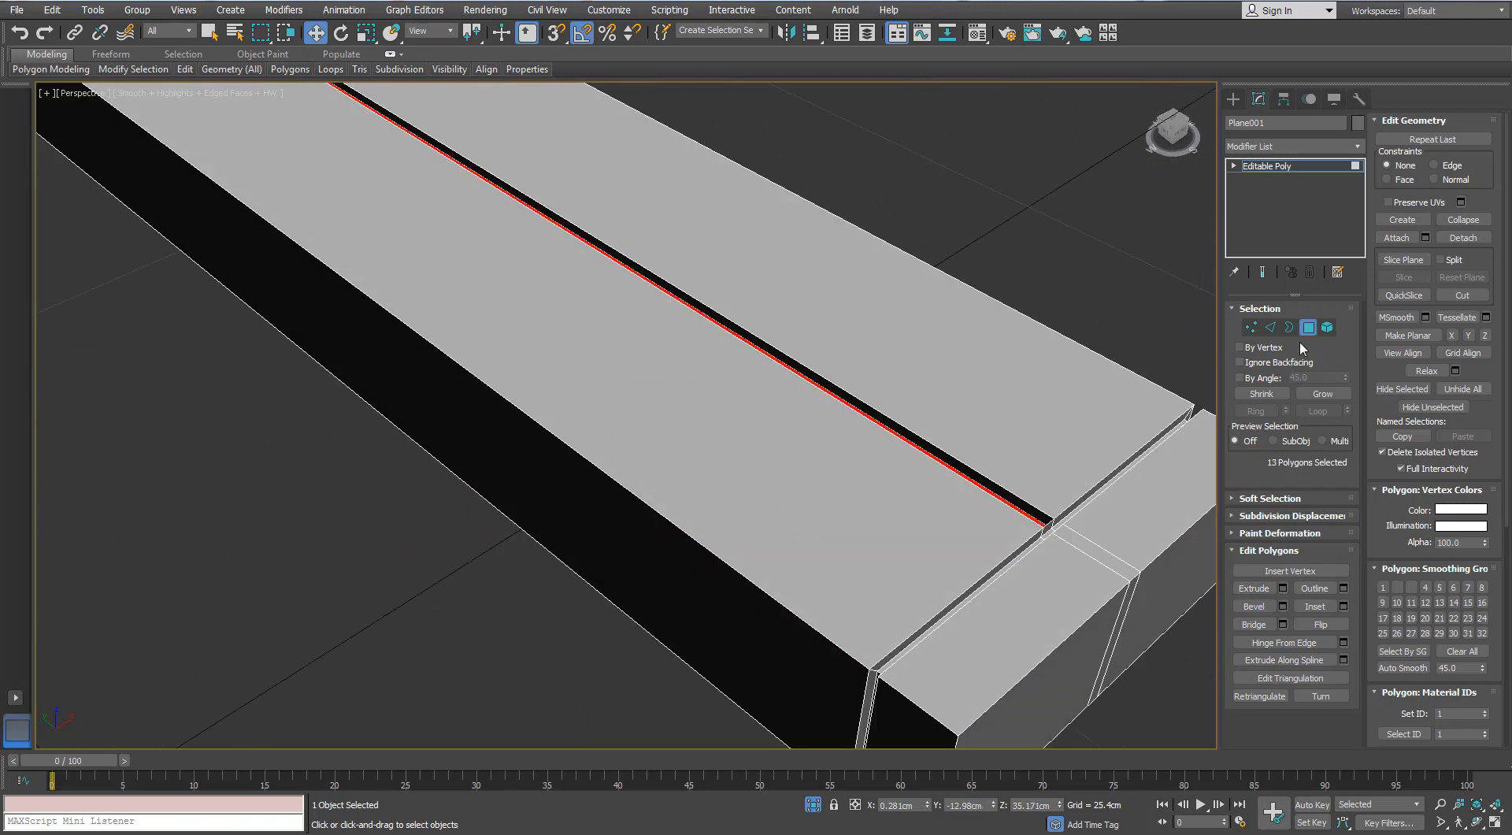
- Delete the small polygons closing the centre groove where it meets the cross groove near the end block
left_click(1048, 526)
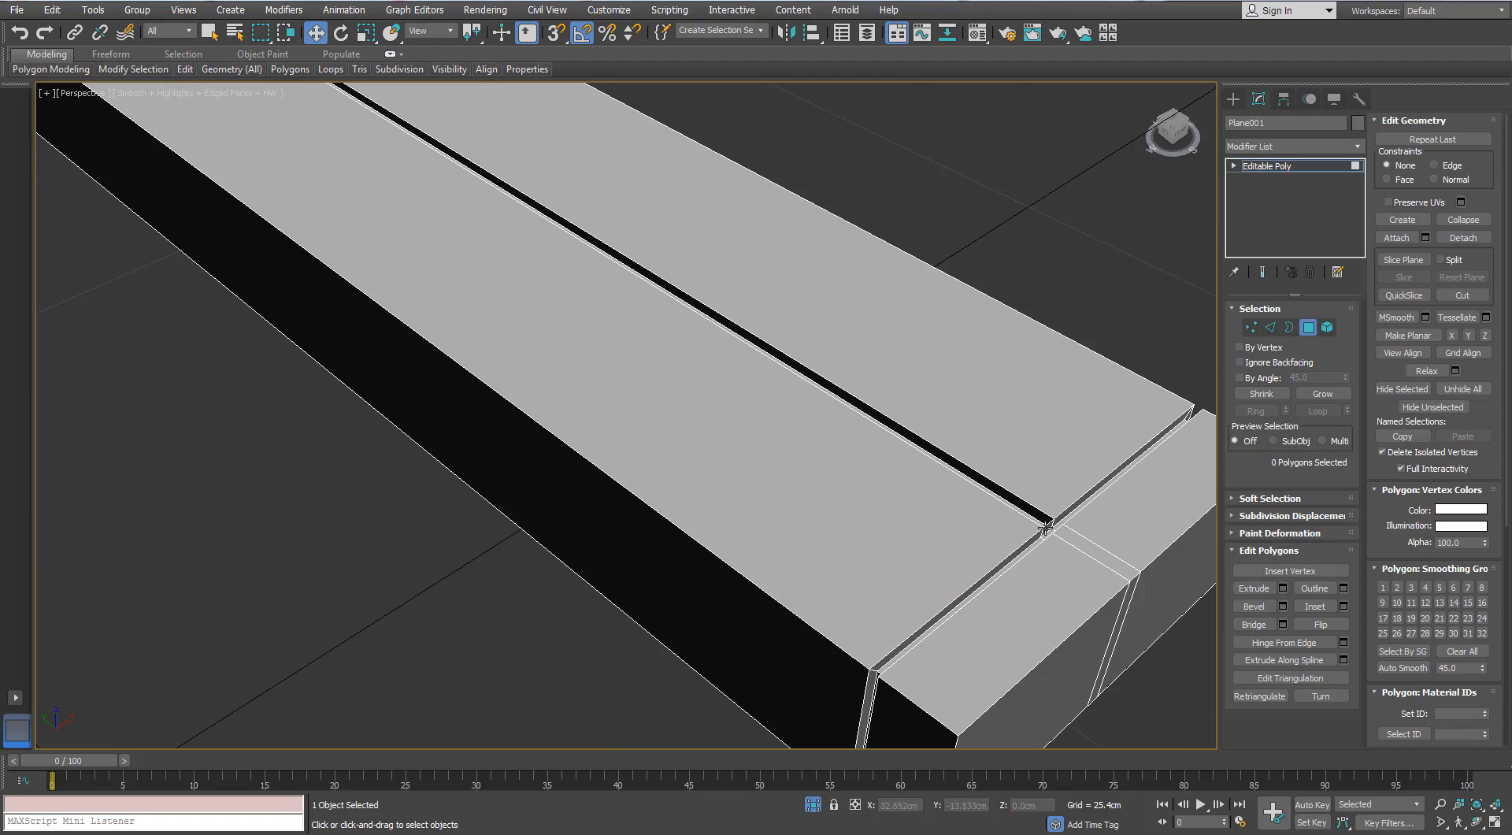
left_click(1046, 527)
left_click(1052, 534)
key("Delete")
middle_click_drag(1053, 534, 797, 276, "alt")
- Try to delete the small remaining polygon at the junction of the centre groove and the cross groove
left_click(690, 427)
key("z")
middle_click_drag(703, 428, 591, 329, "alt")
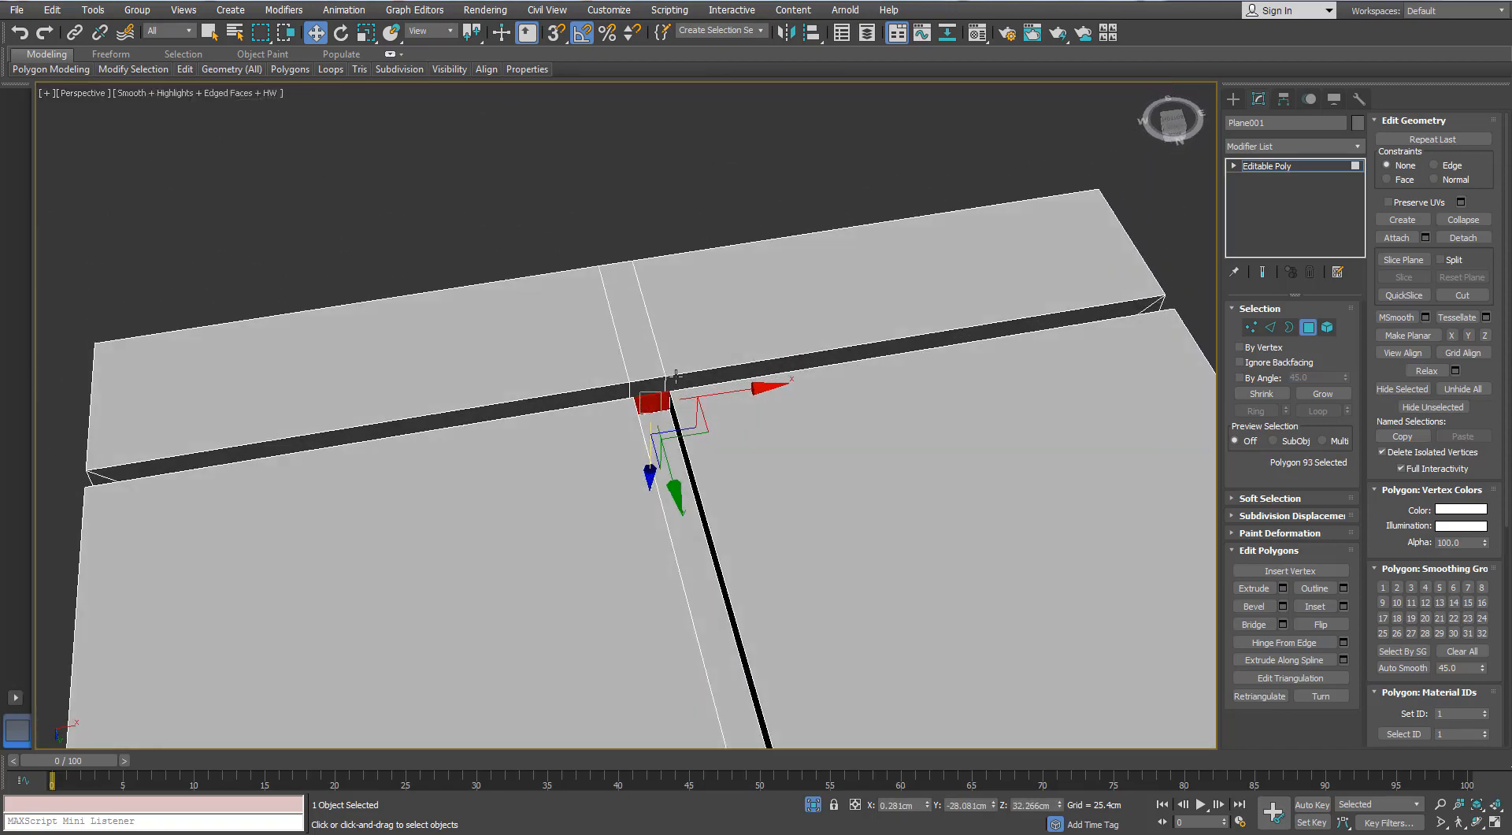
key("Delete")
key("ctrl+z")
key("ctrl+z")
- Exit isolation and bring the cross-slotted screw out behind the gun's rear plate
middle_click_drag(664, 409, 866, 788, "alt")
scroll(685, 449, "down", 5)
key("alt+q")
mouse_move(528, 559)
middle_mouse_down("alt")
mouse_move(561, 451)
mouse_move(499, 524)
mouse_move(576, 471)
mouse_move(564, 511)
mouse_move(515, 520)
mouse_move(516, 536)
middle_mouse_up("alt")
scroll(516, 536, "down", 3)
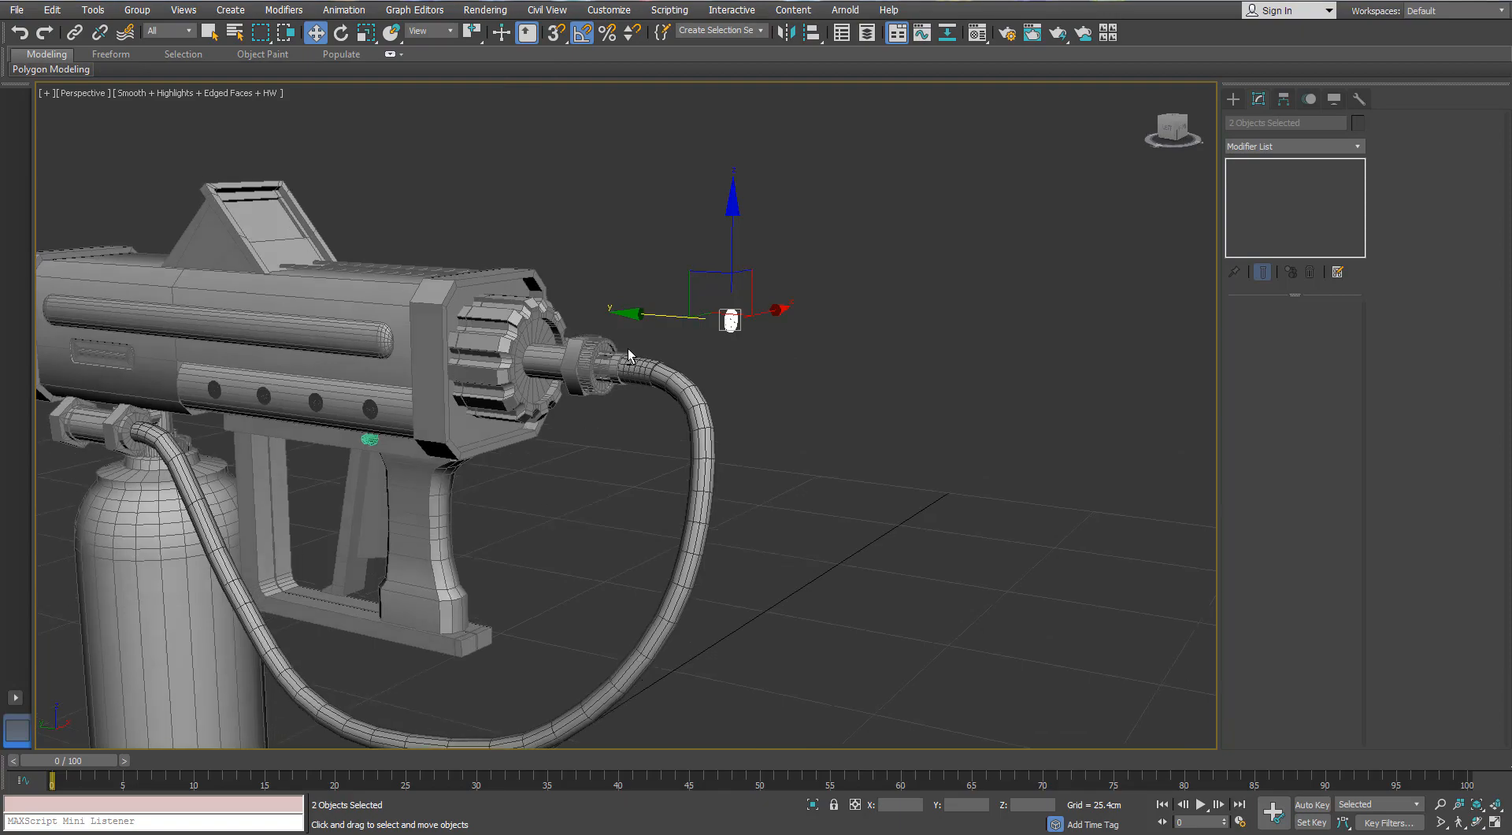
middle_click_drag(627, 349, 890, 324, "alt")
key("z")
scroll(826, 320, "down", 6)
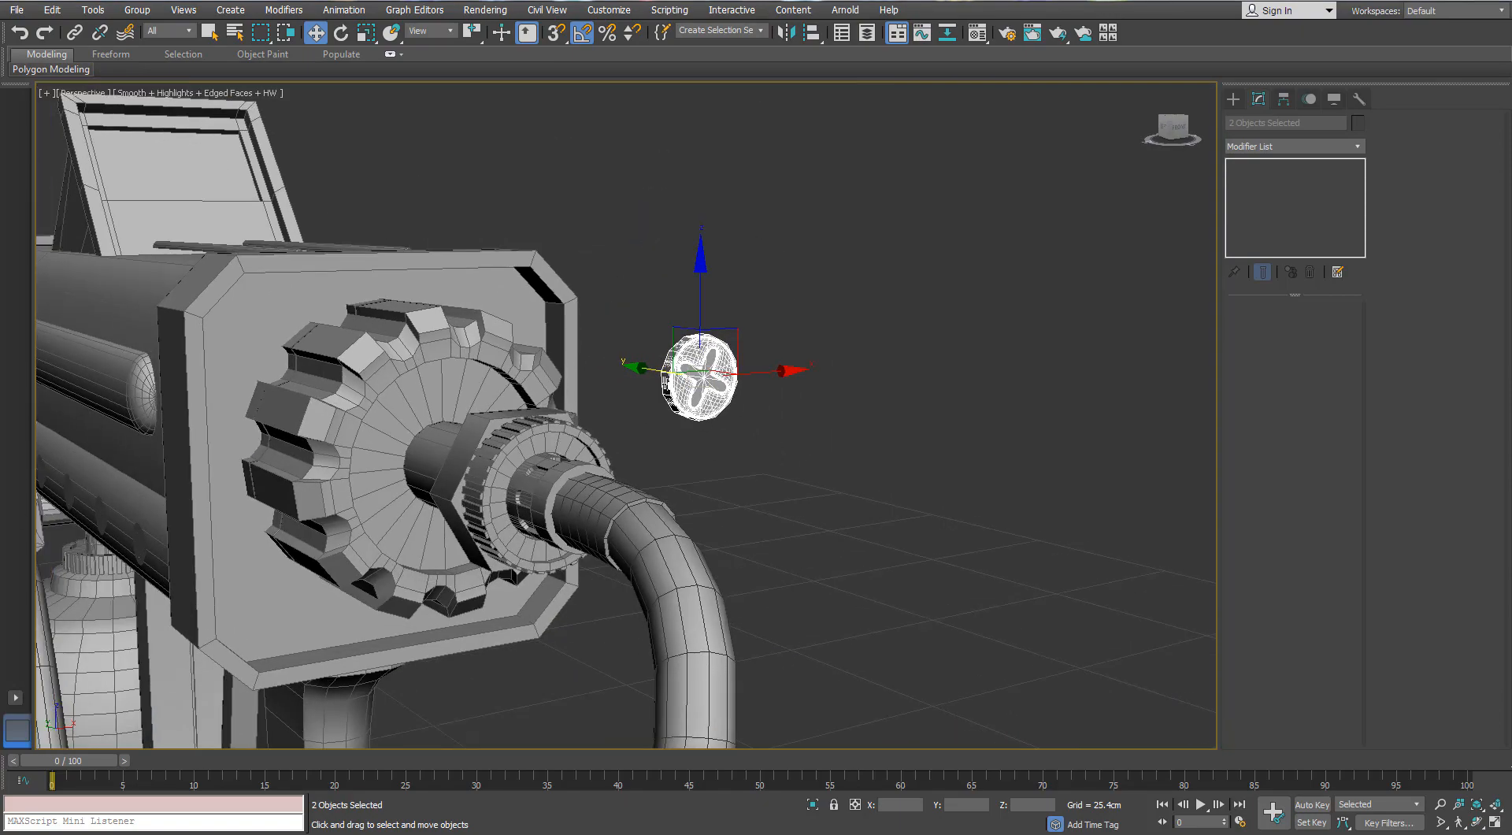
- Move the screw along the gun's length onto the rear plate's face at an upper corner
mouse_move(709, 389)
middle_mouse_down("alt")
mouse_move(756, 394)
mouse_move(733, 402)
middle_mouse_up("alt")
left_click_drag(732, 402, 185, 305)
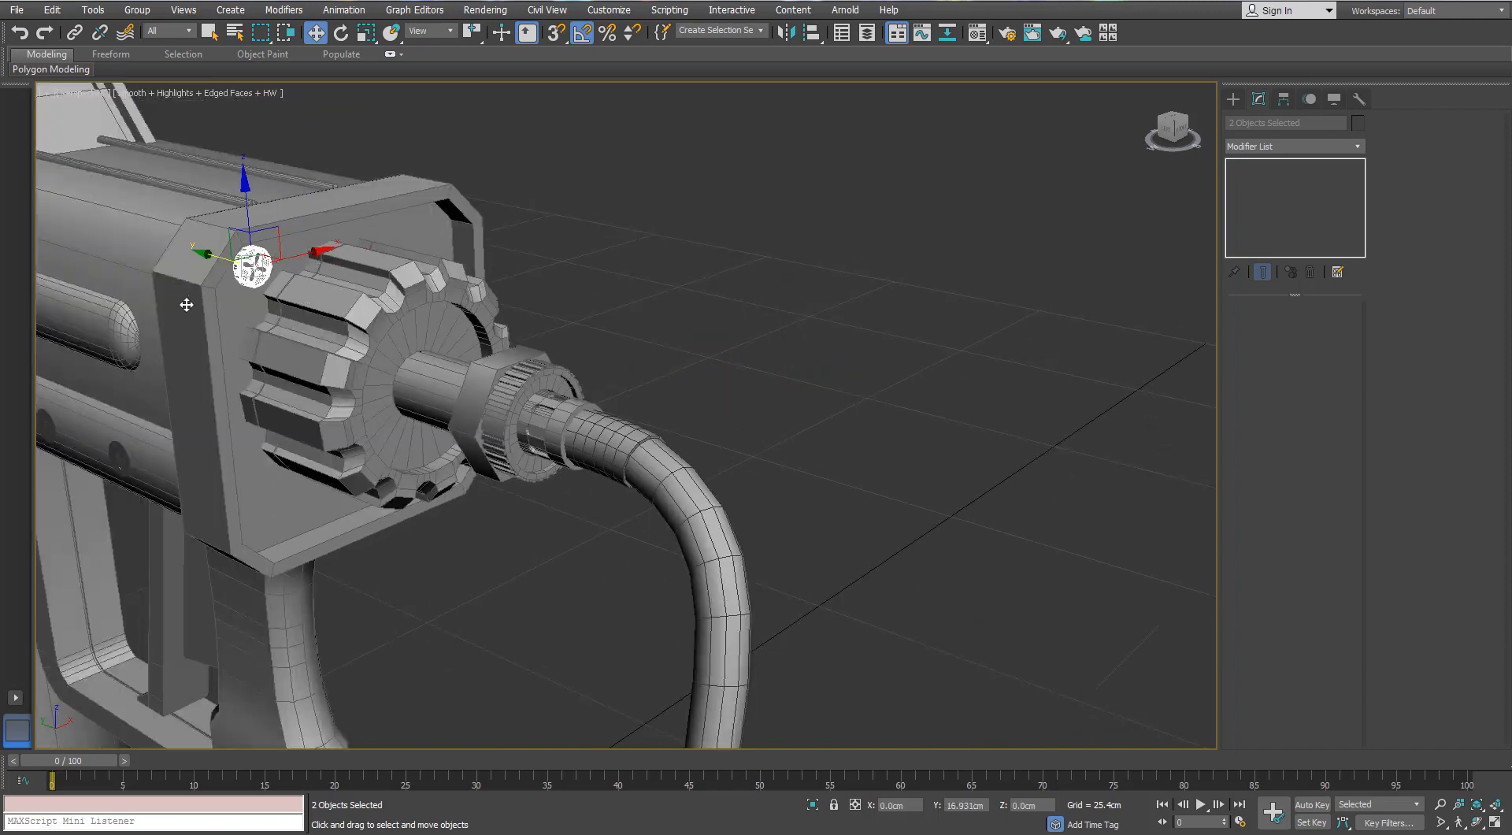
scroll(209, 308, "up", 6)
middle_click_drag(209, 307, 197, 274, "alt")
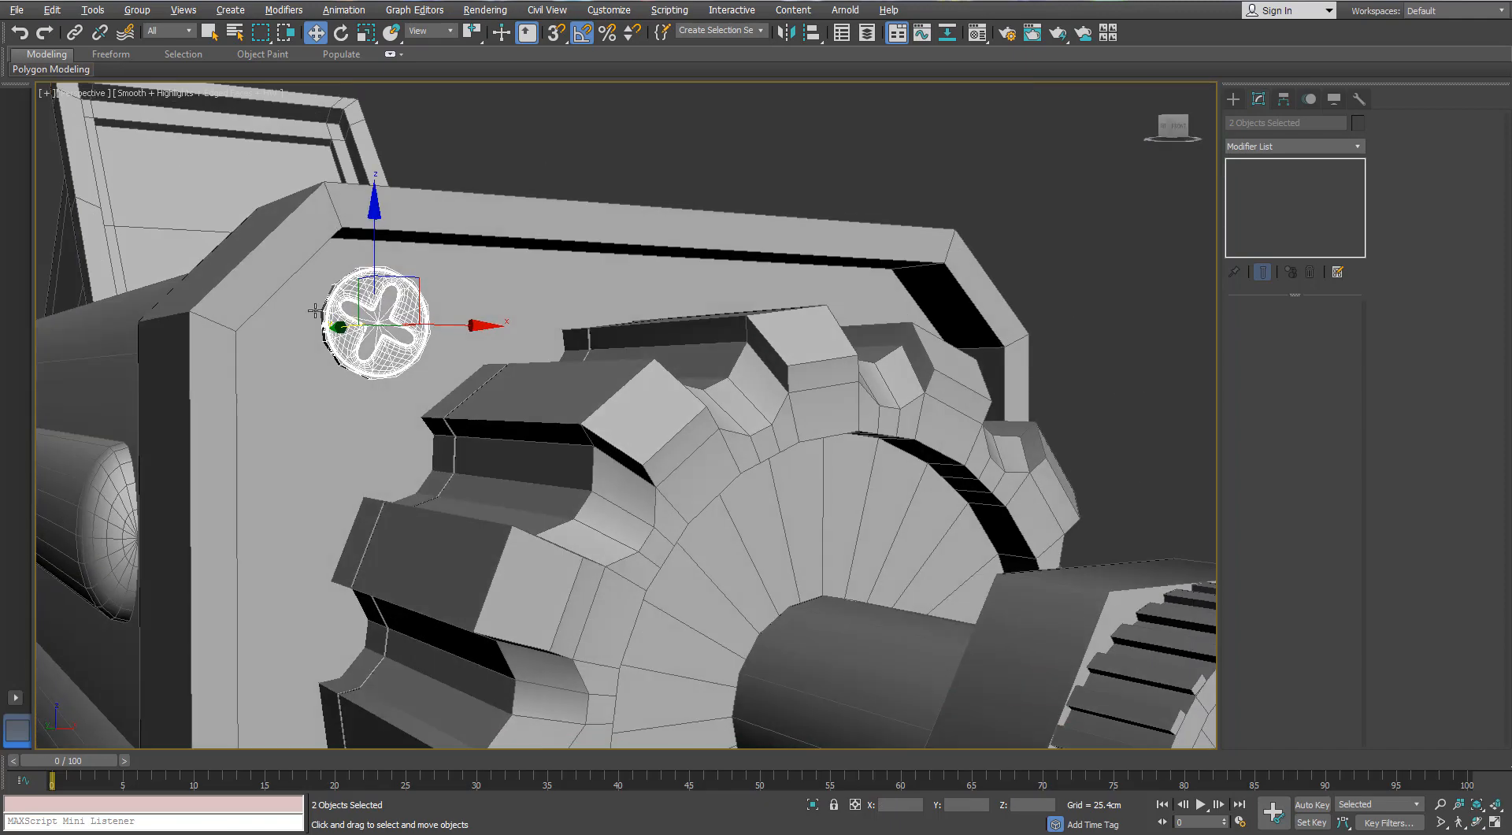
scroll(320, 313, "up", 3)
left_click_drag(442, 290, 379, 322)
middle_click_drag(379, 323, 362, 347, "alt")
- Scale the screw to fit the rear plate and seat it in the upper corner beside the notched knob
key("r")
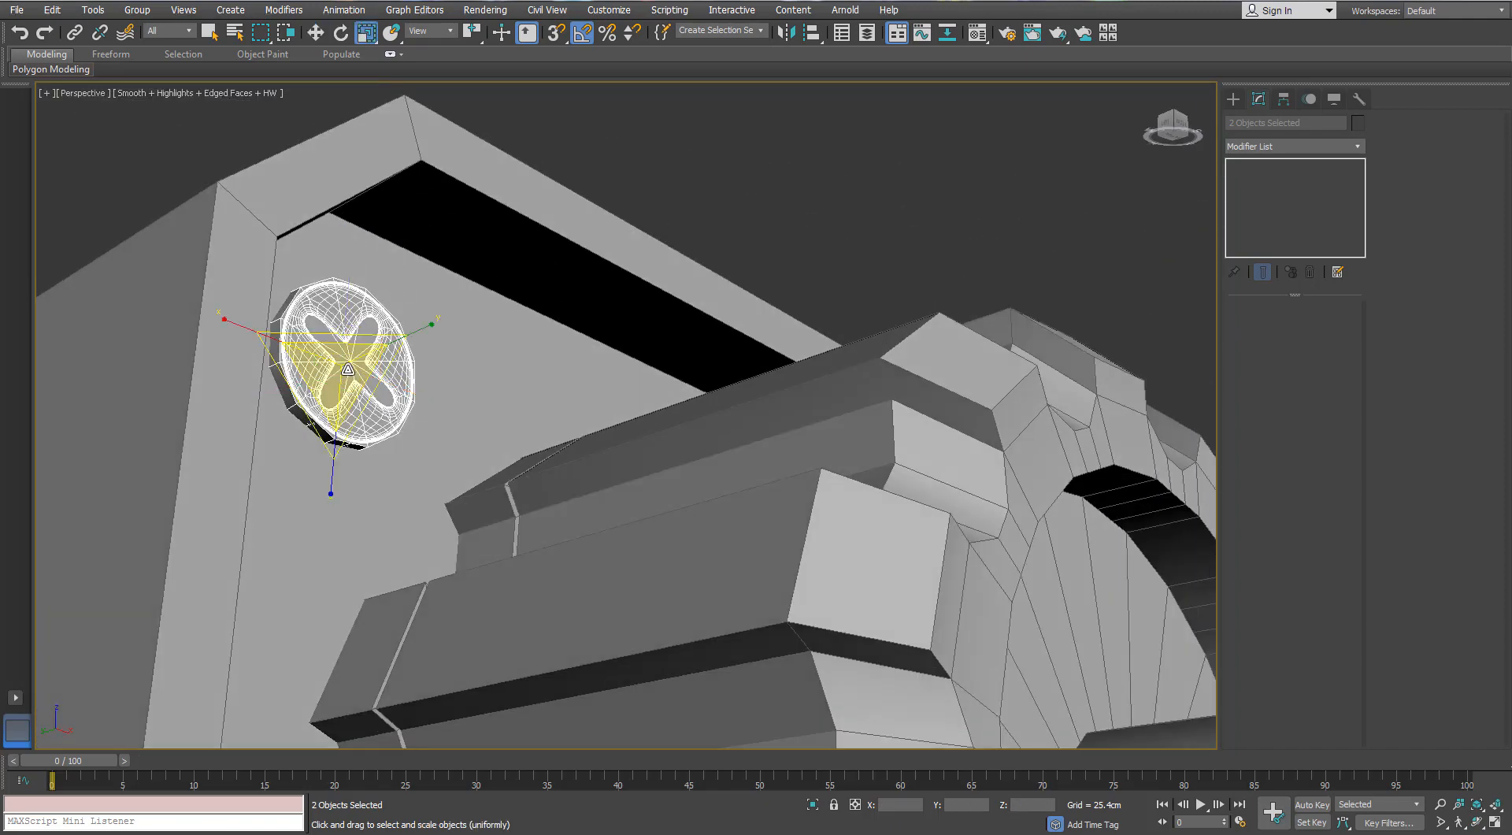
key("w")
left_click_drag(300, 385, 300, 385)
middle_click_drag(300, 385, 384, 361, "alt")
scroll(362, 335, "down", 5)
key("r")
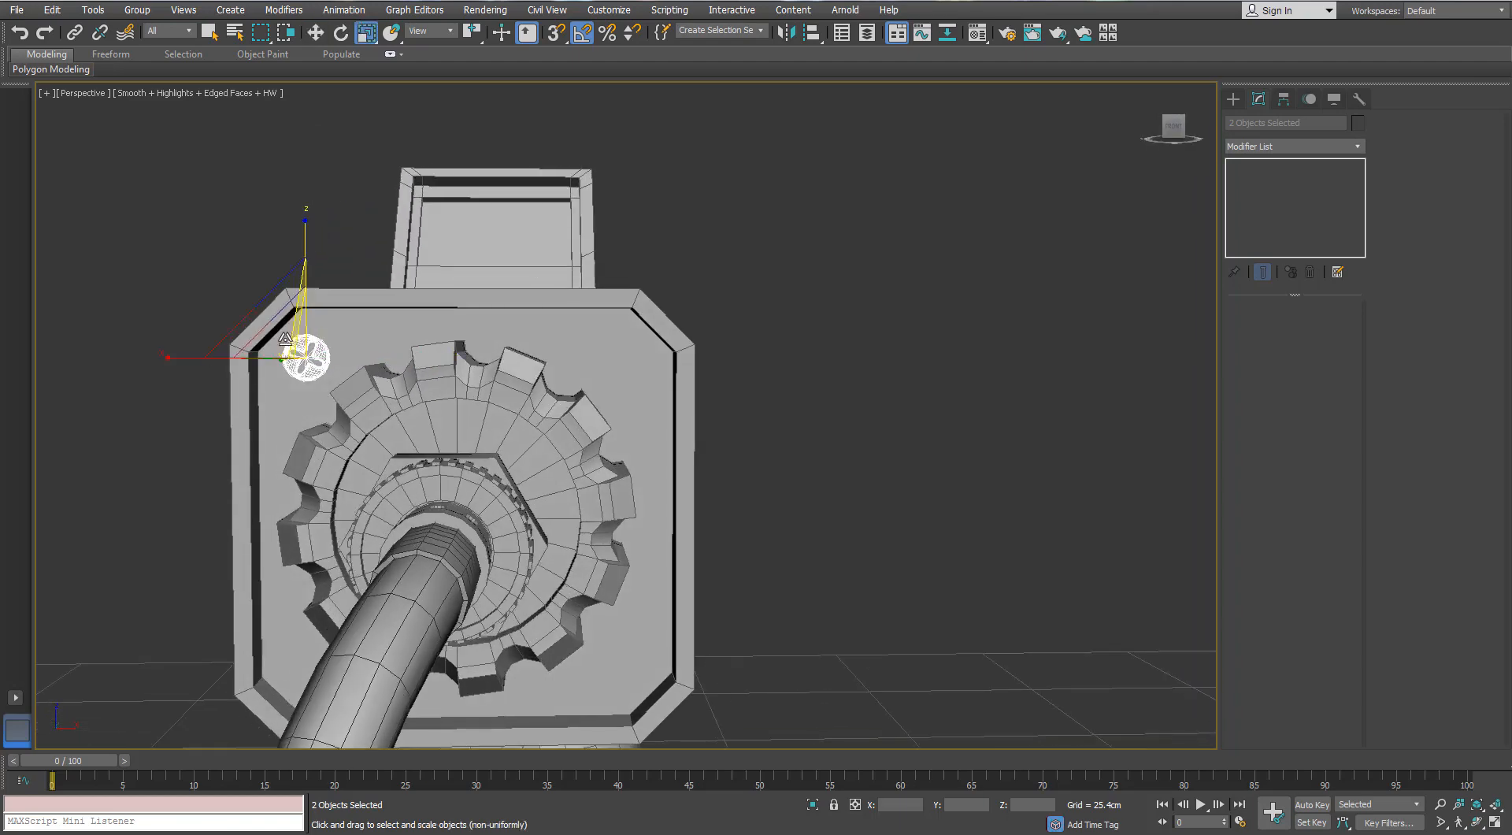
left_click_drag(297, 339, 299, 345)
key("w")
left_click_drag(314, 352, 313, 352)
- Clone the corner screw once as an instance across to the rear plate's opposite upper corner
left_click_drag(552, 363, 696, 371)
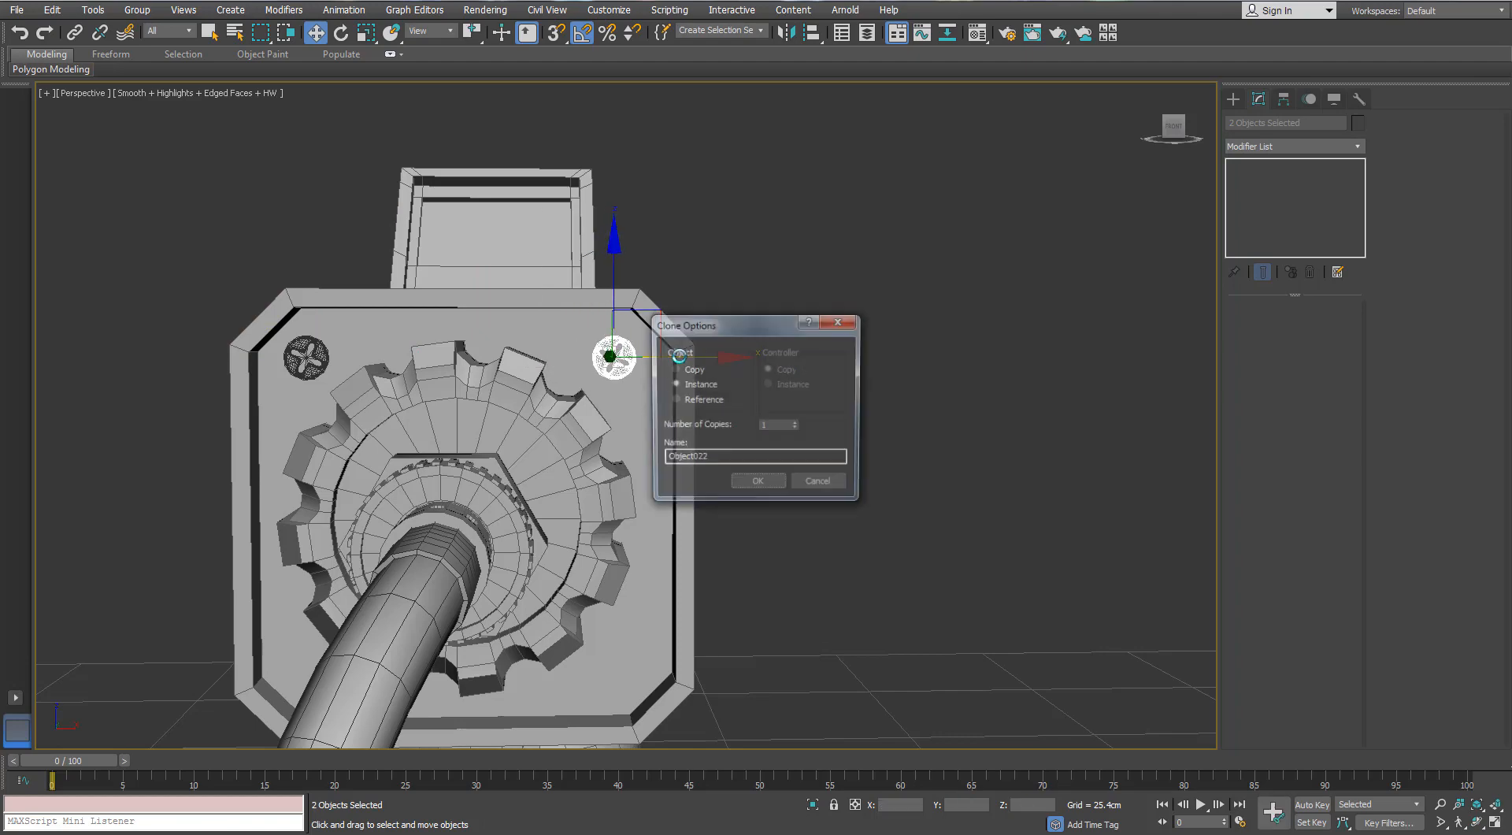
left_click(758, 480)
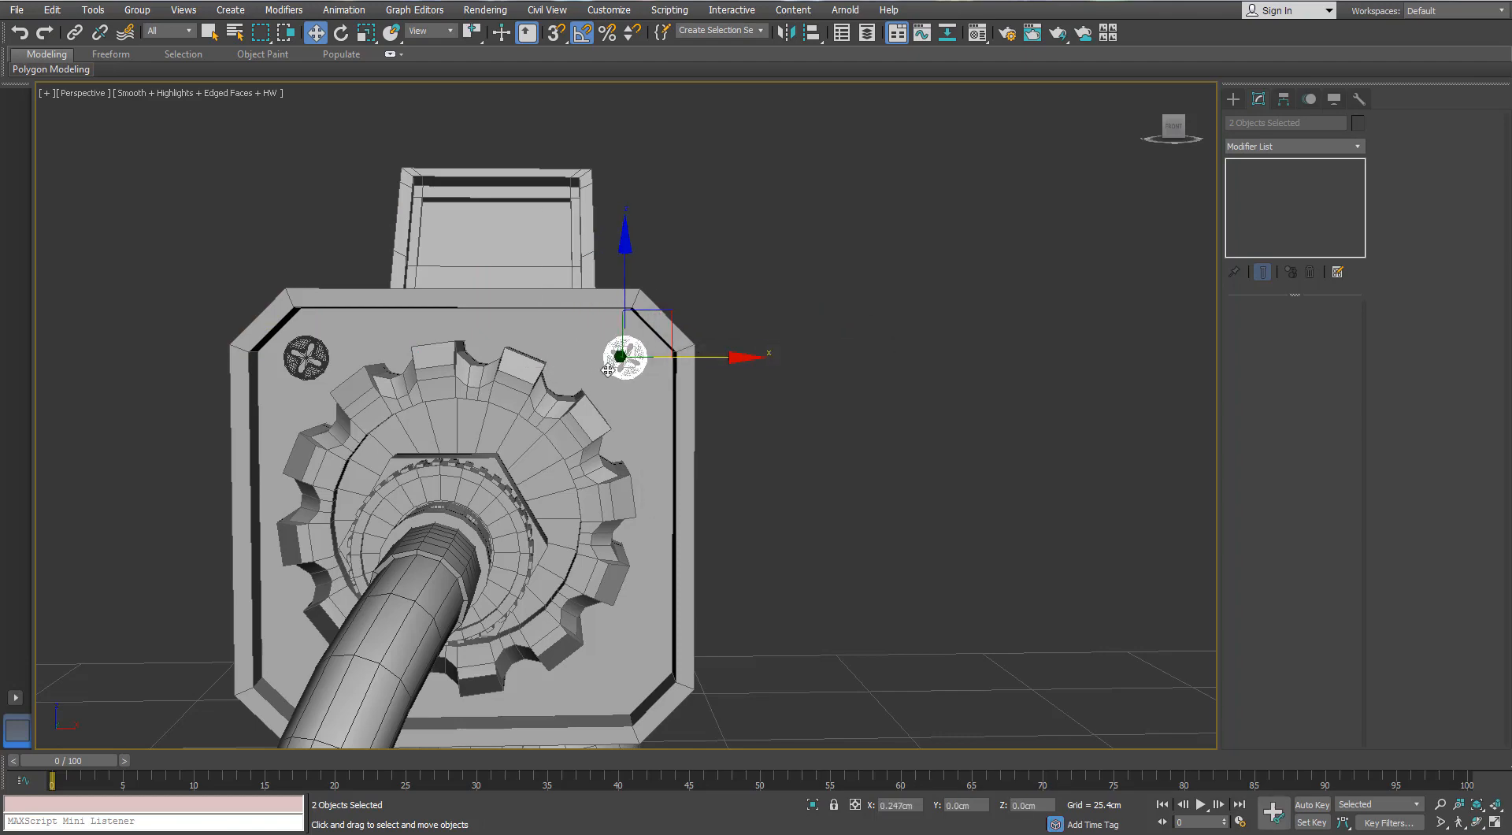
middle_click_drag(698, 360, 456, 190, "alt")
- Select both upper screws and clone them down to the rear plate's two lower corners
left_click(378, 315)
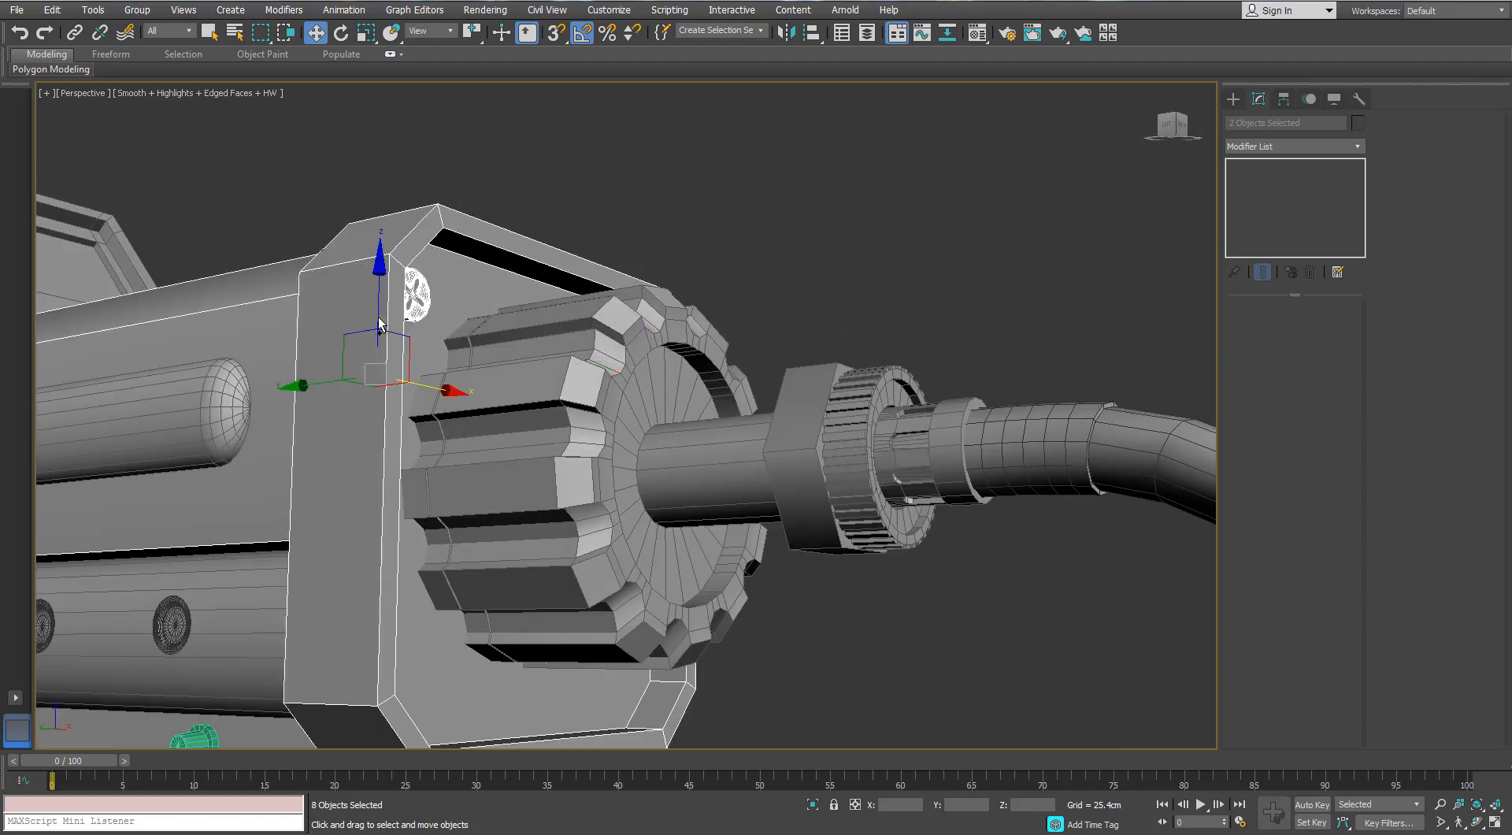
scroll(306, 293, "down", 5)
left_click(261, 408, "alt")
mouse_move(262, 408)
middle_mouse_down("alt")
mouse_move(423, 319)
mouse_move(455, 324)
mouse_move(442, 254)
middle_mouse_up("alt")
left_click(457, 344, "alt")
scroll(457, 344, "up", 3)
key("F3")
key("F3")
left_click_drag(442, 254, 436, 446)
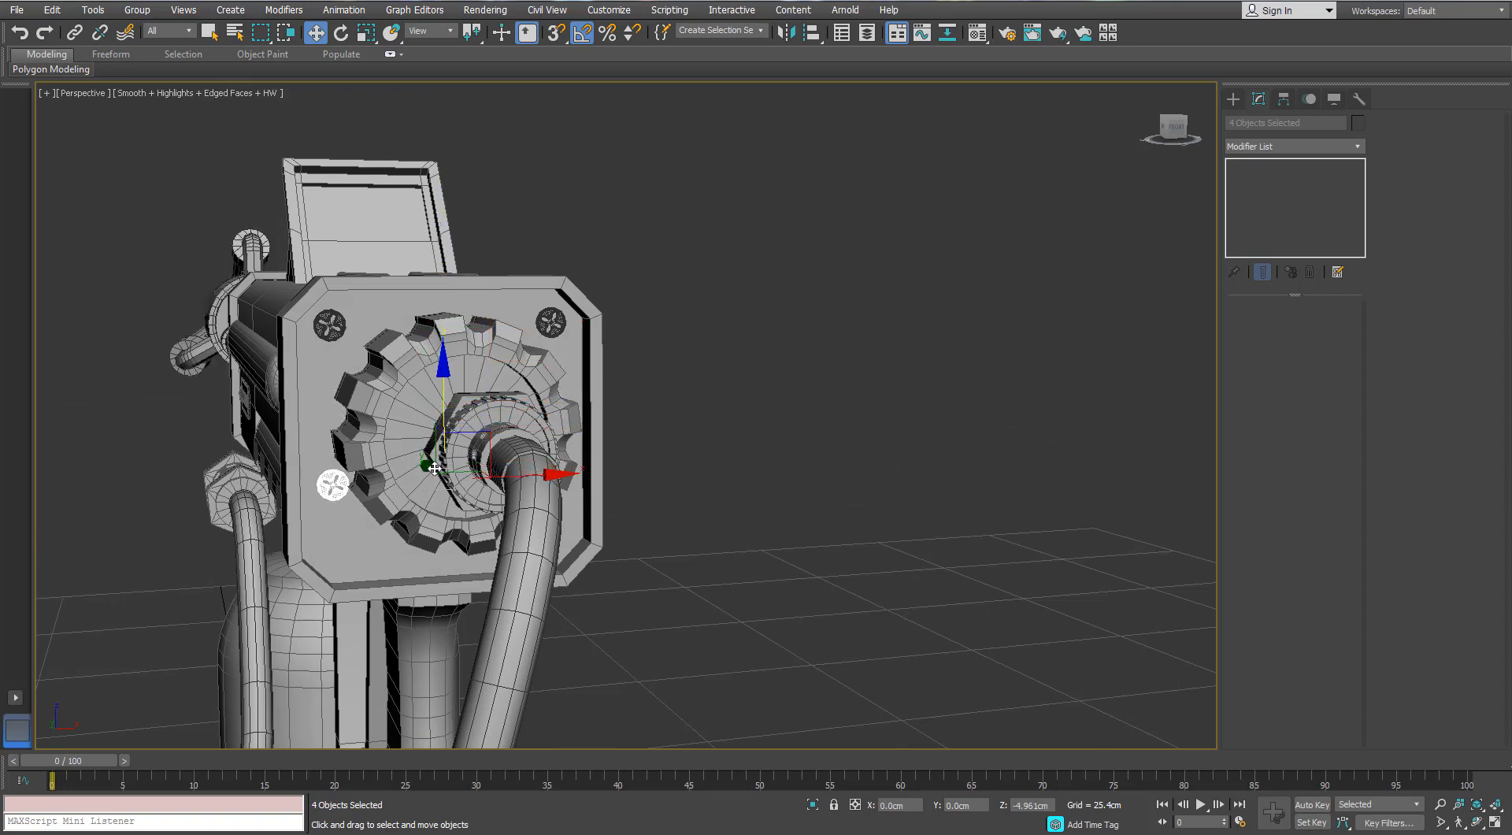
mouse_move(434, 502)
left_mouse_down()
mouse_move(437, 544)
mouse_move(439, 486)
left_mouse_up()
left_click(782, 485)
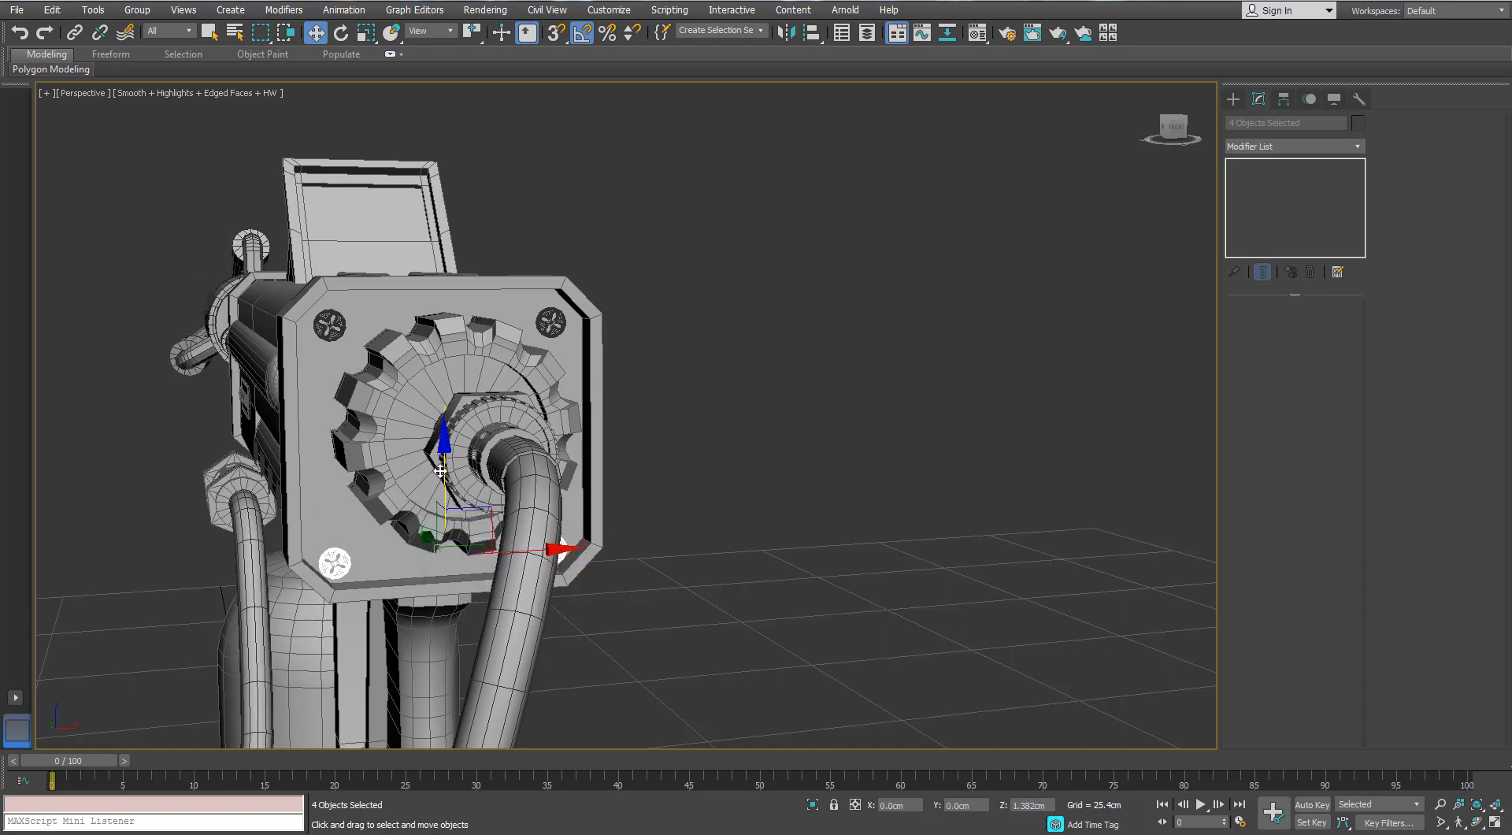
middle_click_drag(409, 496, 516, 501, "alt")
left_click(732, 426)
scroll(515, 501, "down", 2)
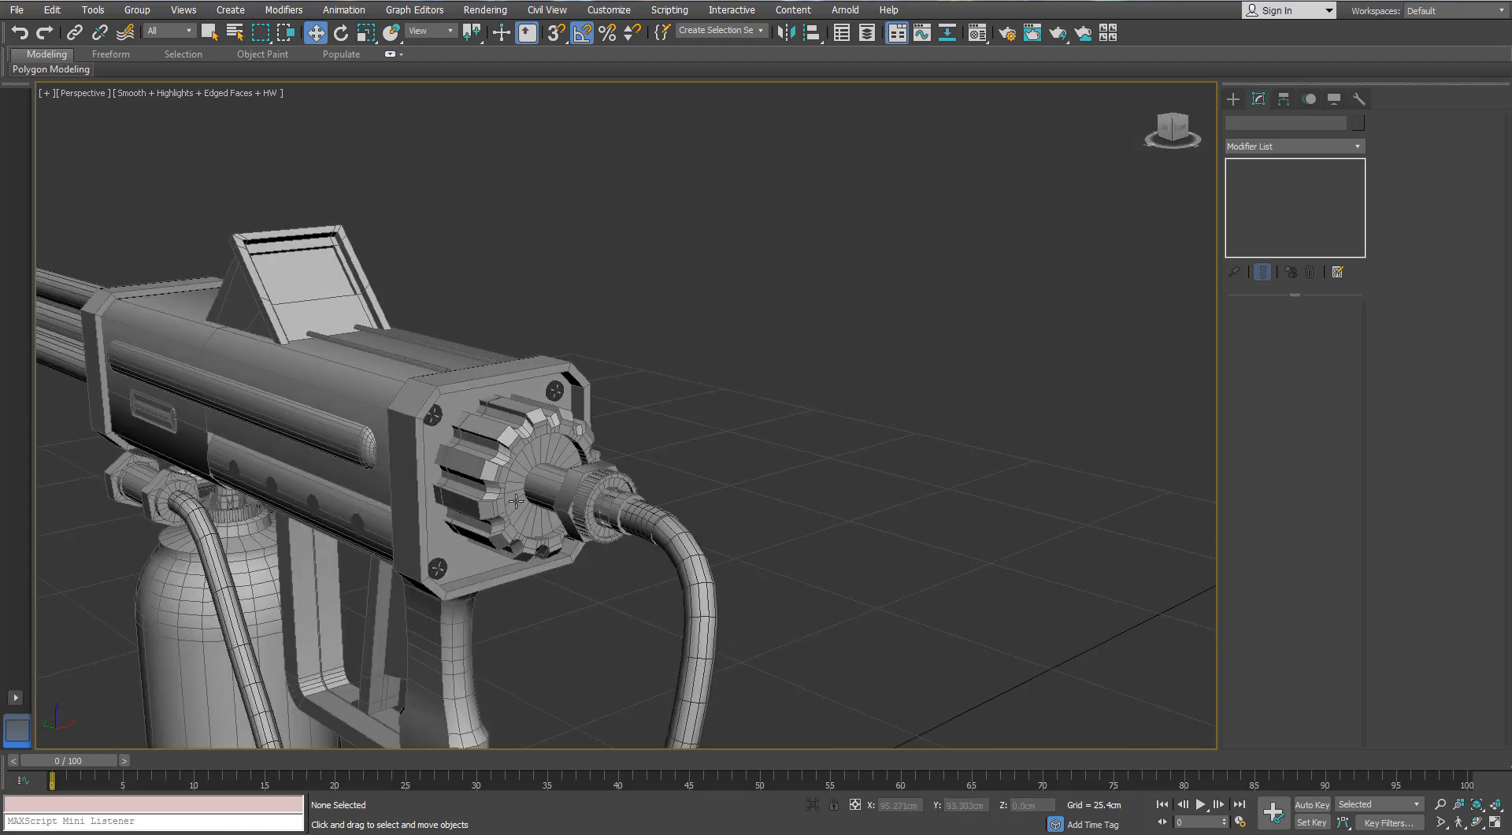
- Clone both parts of an upper-corner screw and pull the copy out beside the rear plate
scroll(441, 427, "up", 5)
left_click(413, 368)
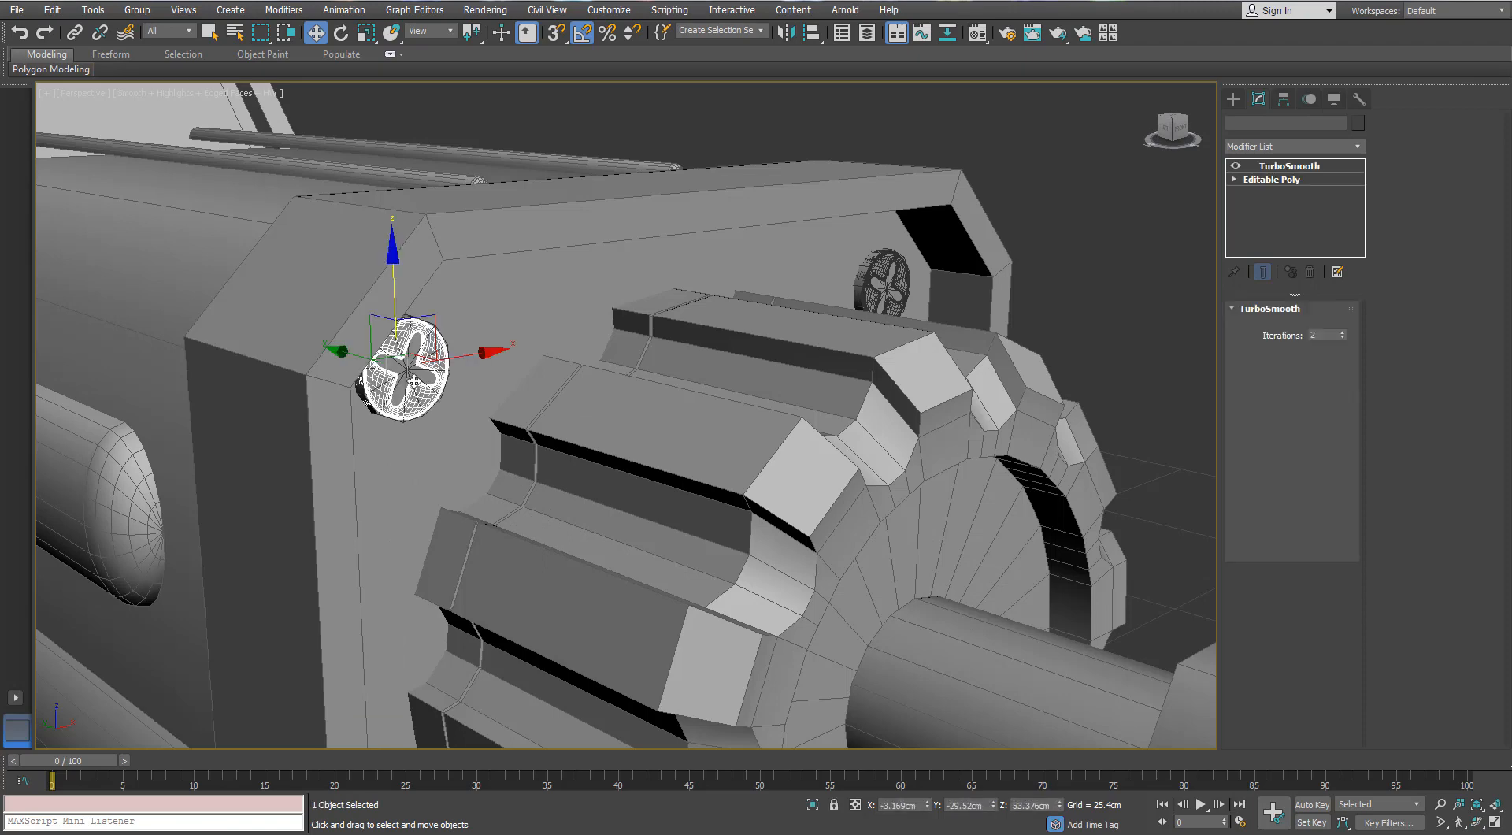
scroll(413, 367, "up", 3)
left_click(413, 366, "ctrl")
scroll(413, 366, "down", 5)
mouse_move(453, 361)
left_mouse_down("shift")
mouse_move(349, 358)
mouse_move(326, 380)
left_mouse_up("shift")
key("Return")
scroll(390, 481, "down", 6)
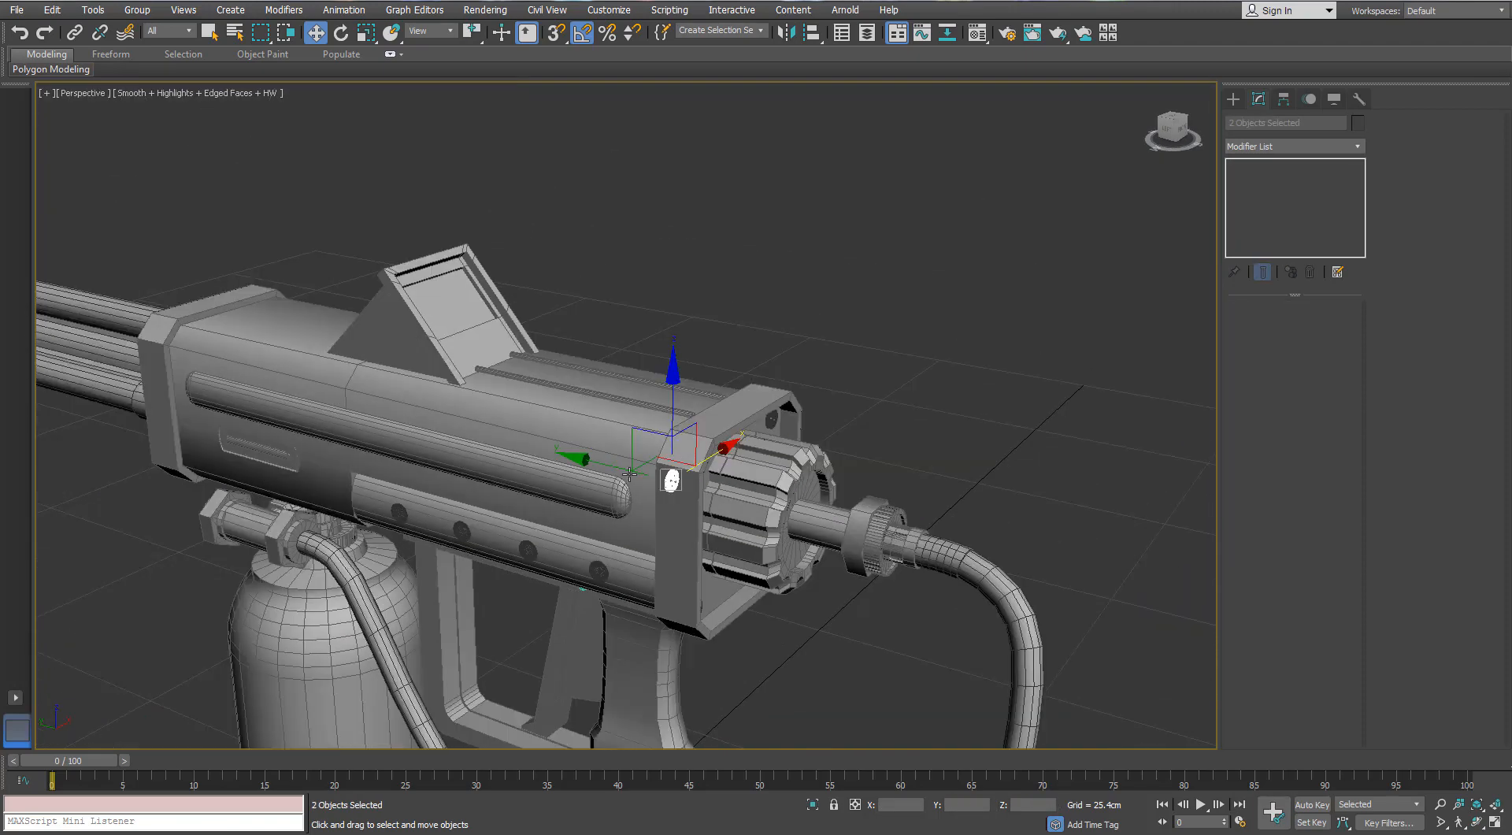
- Move the copied screw forward along the gun body and down beside the recessed slot under the long rail
left_click_drag(313, 433, 221, 405)
middle_click_drag(277, 400, 295, 405, "alt")
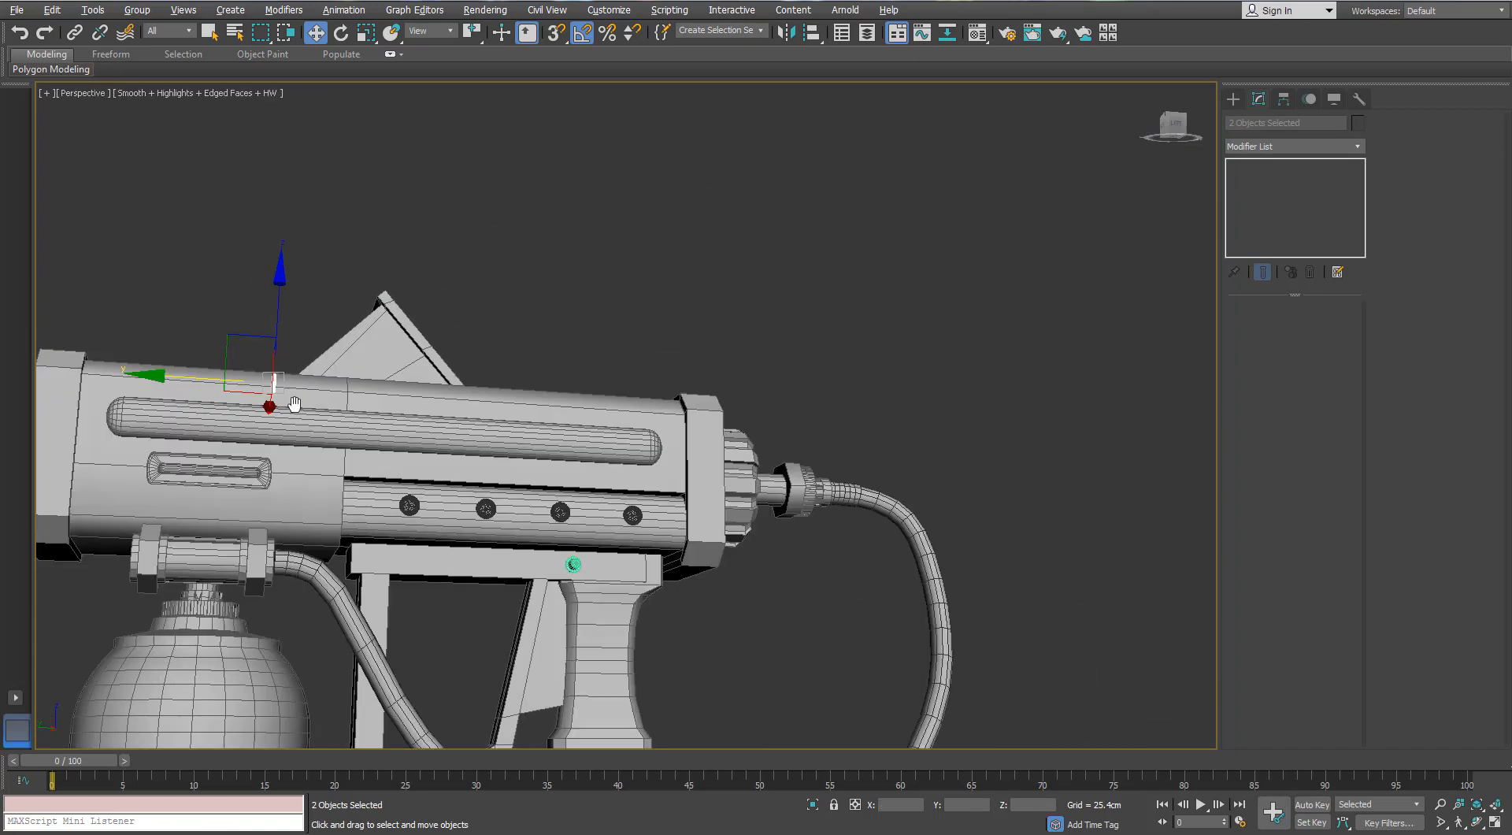
scroll(295, 405, "up", 3)
left_click_drag(268, 312, 231, 390)
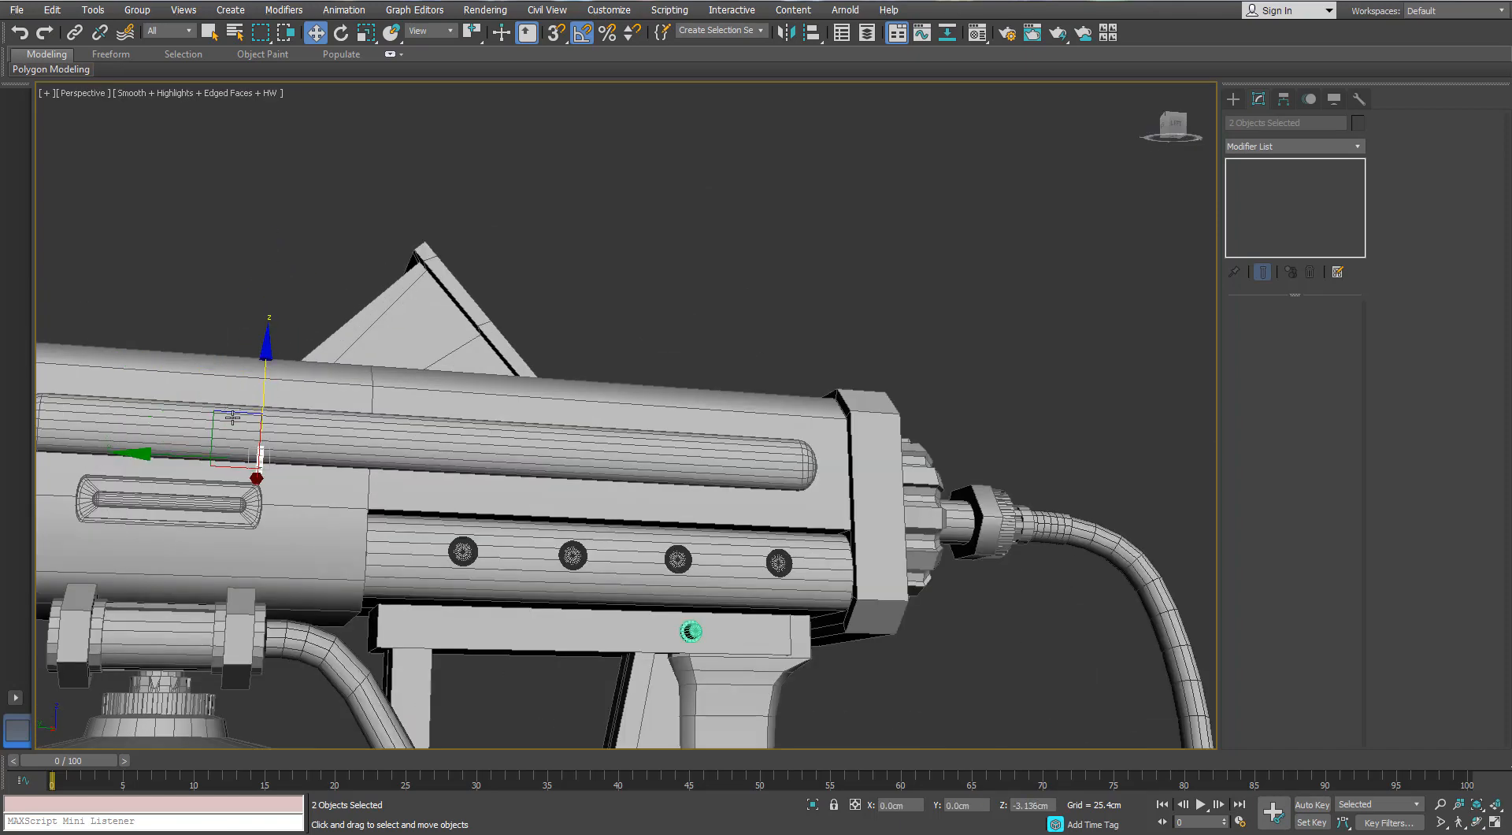
middle_click_drag(232, 417, 380, 516, "alt")
left_click_drag(190, 479, 158, 480)
middle_click_drag(276, 464, 347, 472, "alt")
- Rotate the copied screw to face outward from the body's side and scale it down
scroll(289, 465, "up", 3)
key("e")
middle_click_drag(365, 409, 472, 433, "alt")
left_click_drag(564, 443, 455, 504)
key("r")
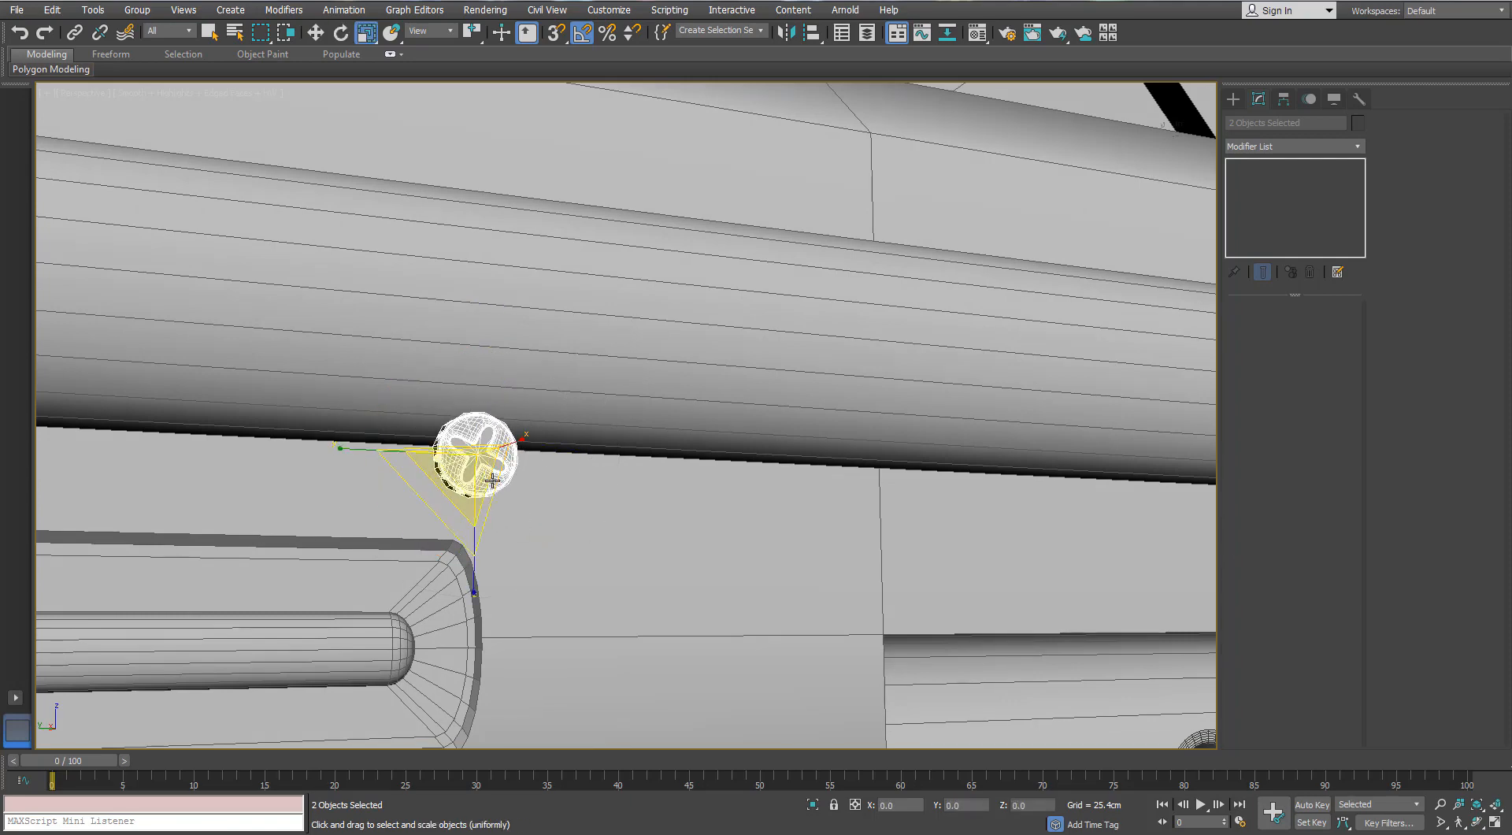
middle_click_drag(492, 480, 459, 468, "alt")
- Seat the screw against the body's side surface just below the long rail, near the rear end of the recessed slot
key("w")
left_click_drag(437, 407, 505, 555)
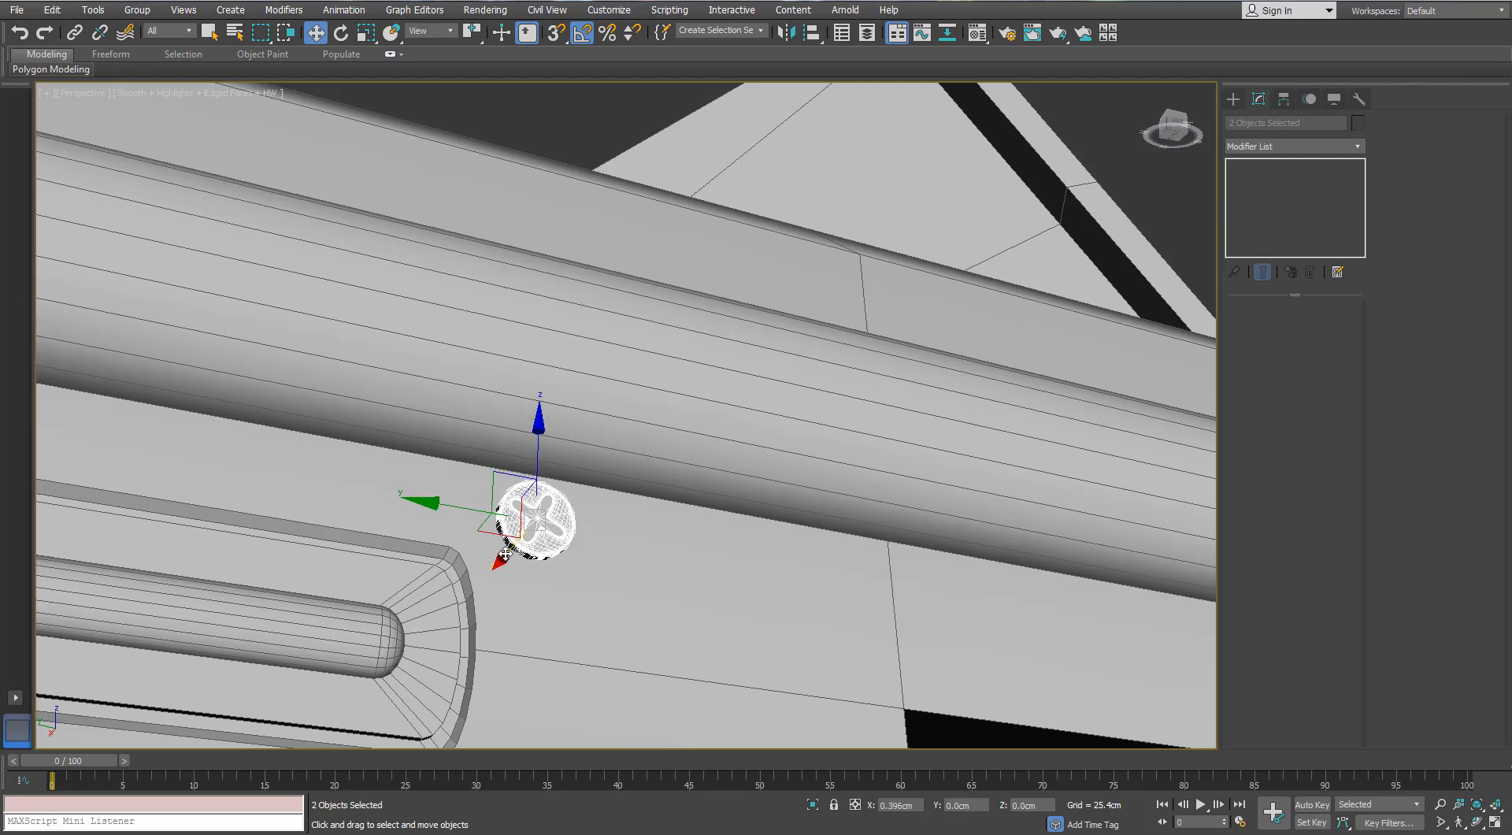
scroll(504, 553, "down", 5)
middle_click_drag(870, 732, 907, 697, "alt")
scroll(437, 559, "up", 5)
middle_click_drag(437, 559, 622, 545)
scroll(612, 551, "down", 3)
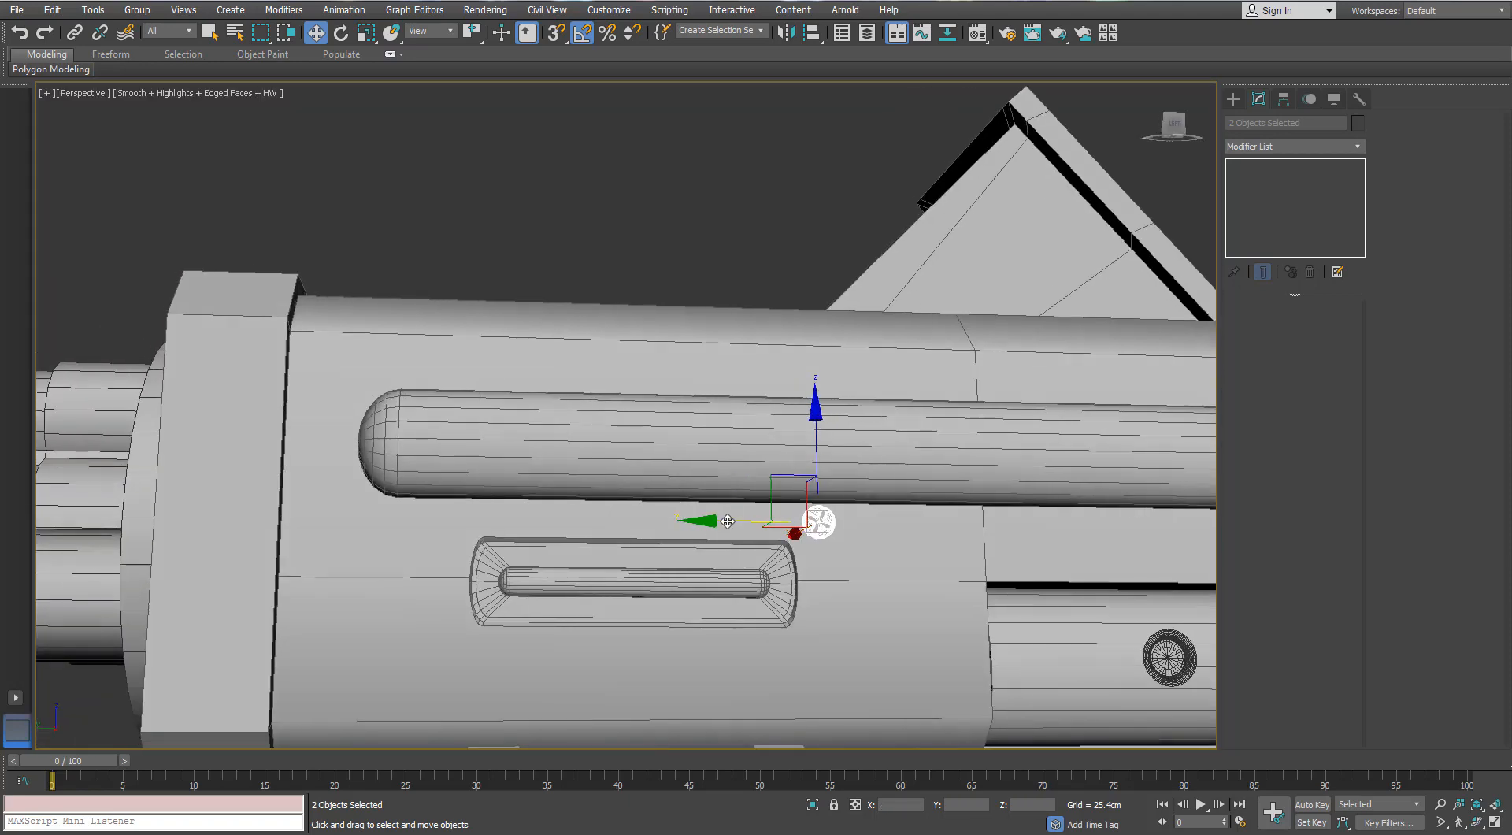
- Clone the side screw along the body to the front end of the recessed slot
left_click_drag(727, 521, 383, 528, "shift")
left_click(758, 483)
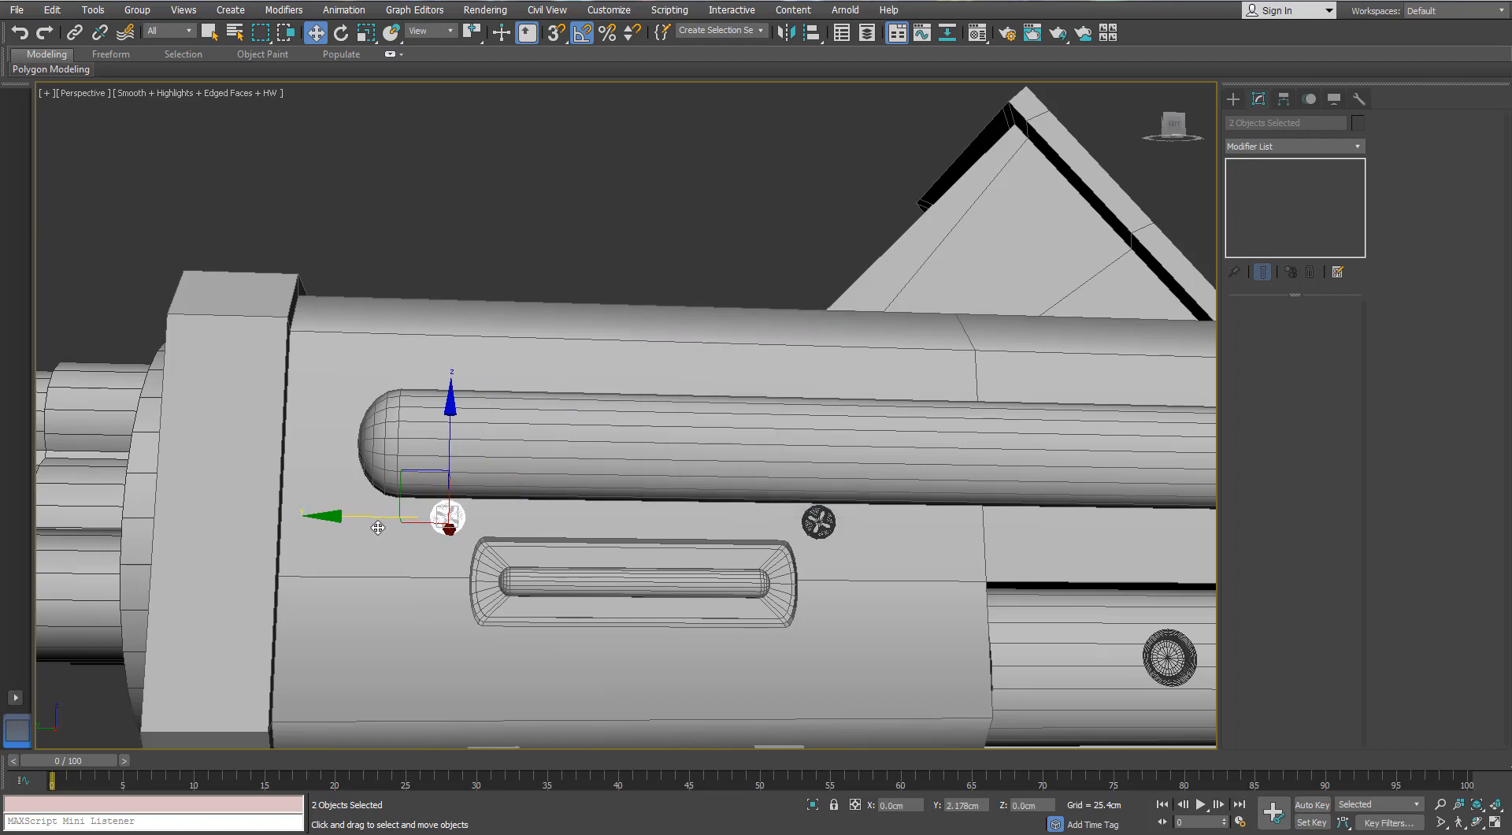
middle_click_drag(612, 465, 463, 463)
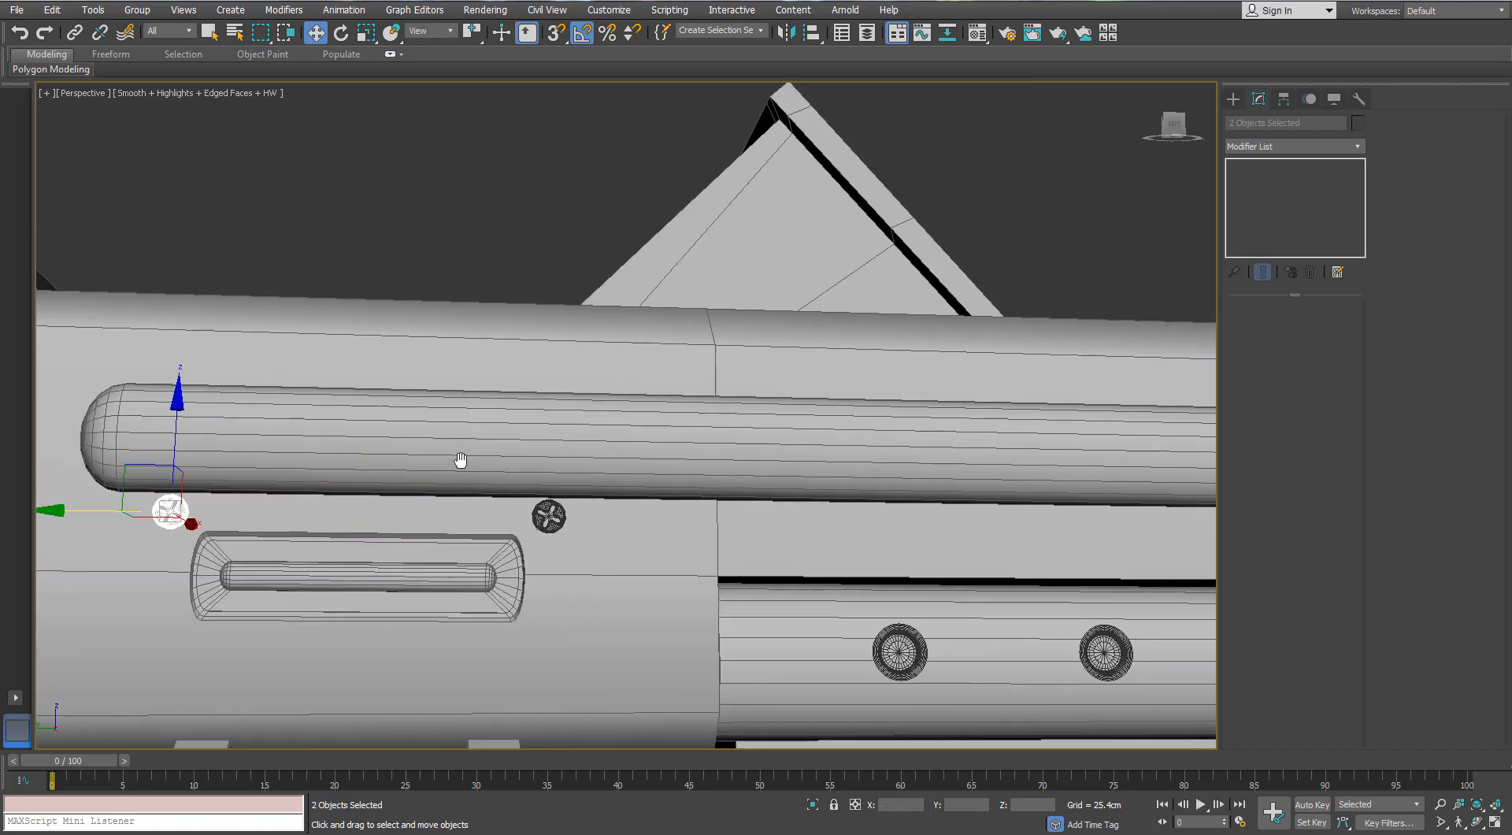
- Select the gun's curved pistol grip and isolate it
scroll(463, 463, "down", 6)
middle_click_drag(752, 610, 790, 617, "alt")
scroll(790, 617, "down", 2)
mouse_move(512, 568)
middle_mouse_down("alt")
mouse_move(529, 560)
mouse_move(512, 578)
middle_mouse_up("alt")
scroll(530, 561, "down", 3)
scroll(738, 575, "up", 6)
left_click(736, 585)
key("alt+q")
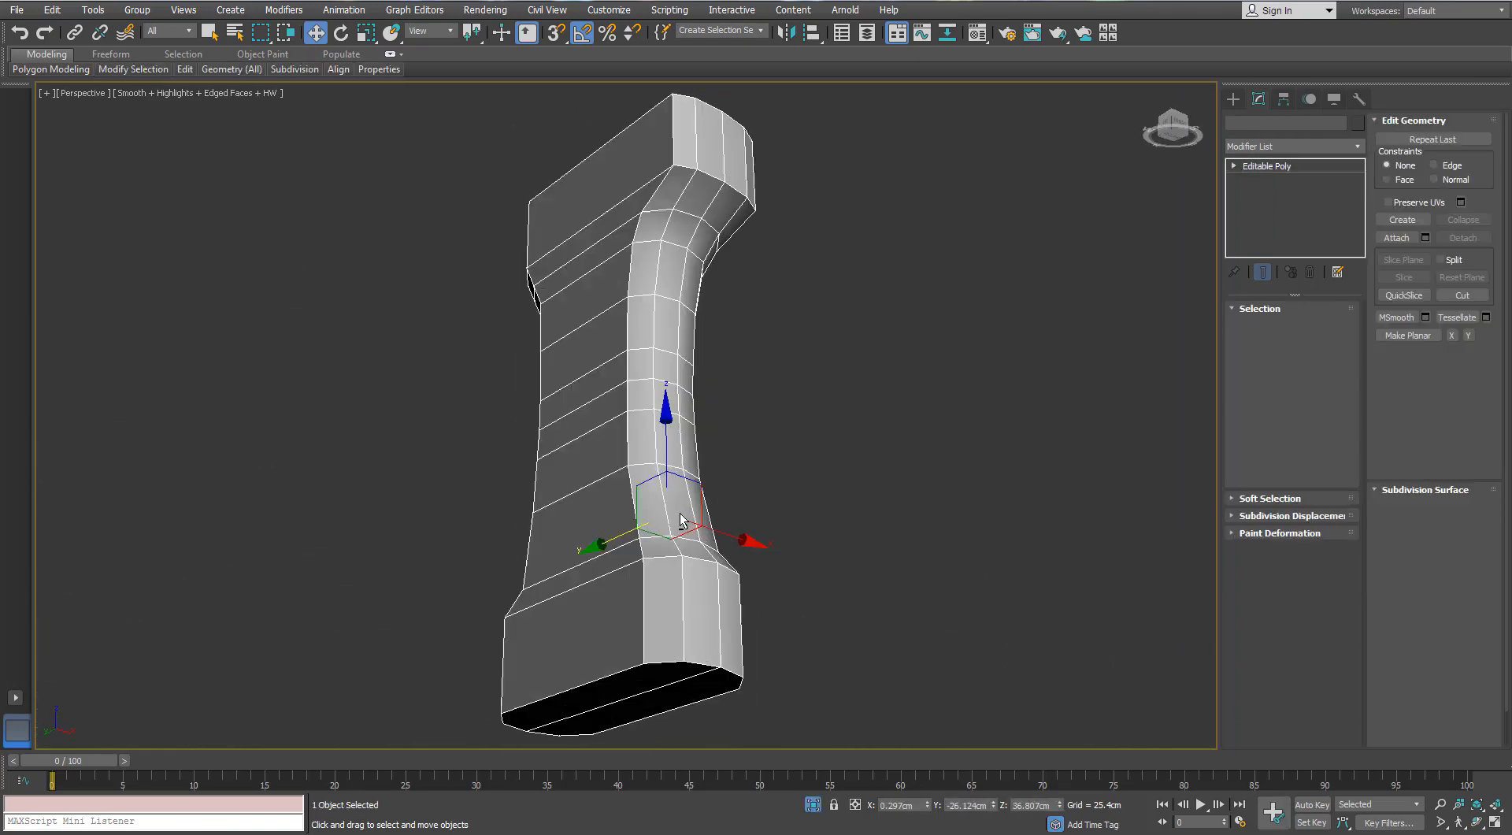
- Delete the cap polygons at the bottom and top ends of the grip
left_click(1308, 328)
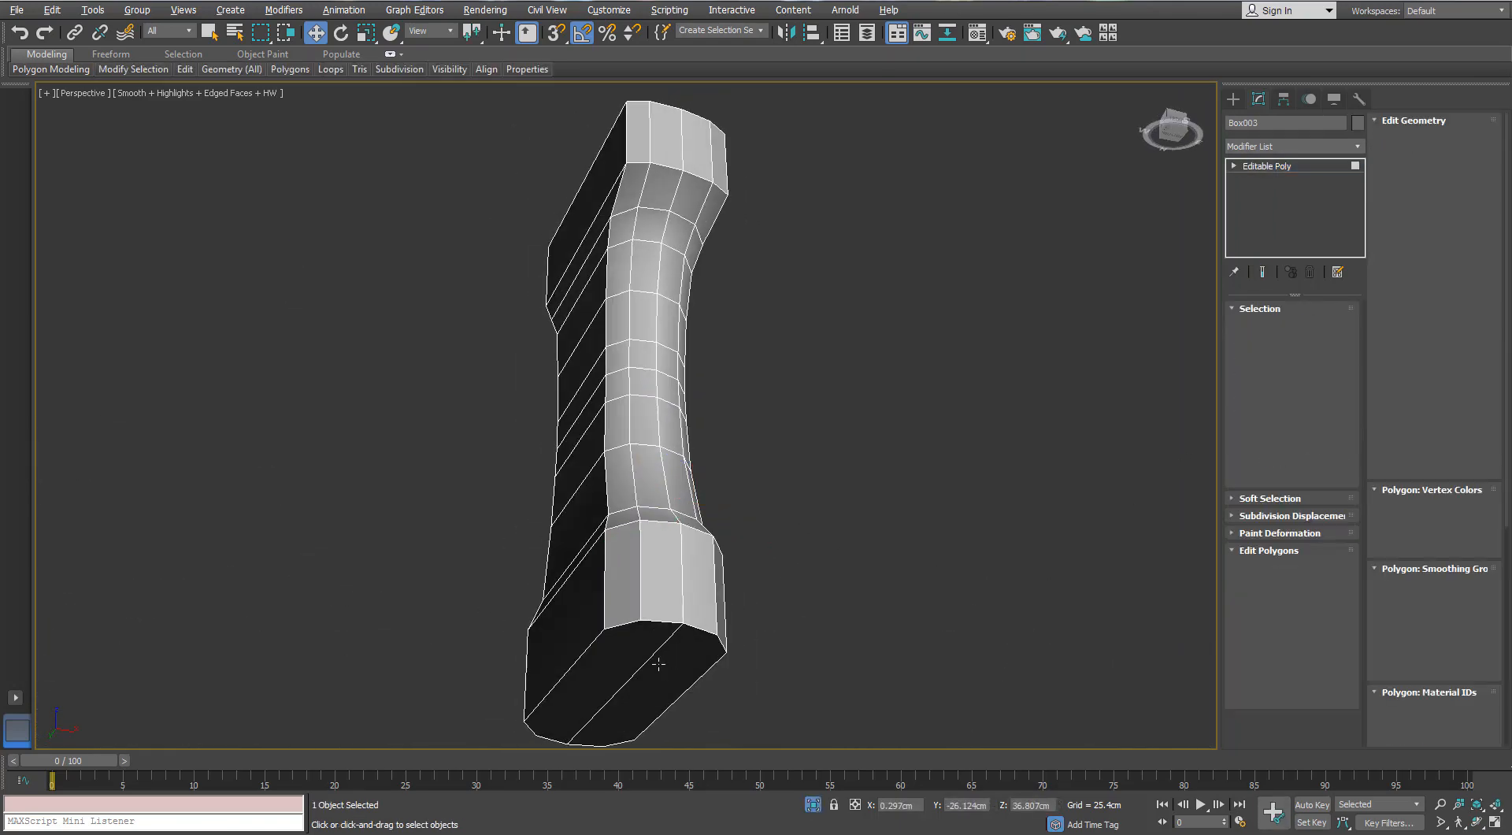
left_click(639, 659)
left_click(669, 652, "ctrl")
scroll(669, 652, "down", 2)
middle_click_drag(668, 652, 646, 729, "alt")
left_click(620, 550, "ctrl")
left_click(666, 543, "ctrl")
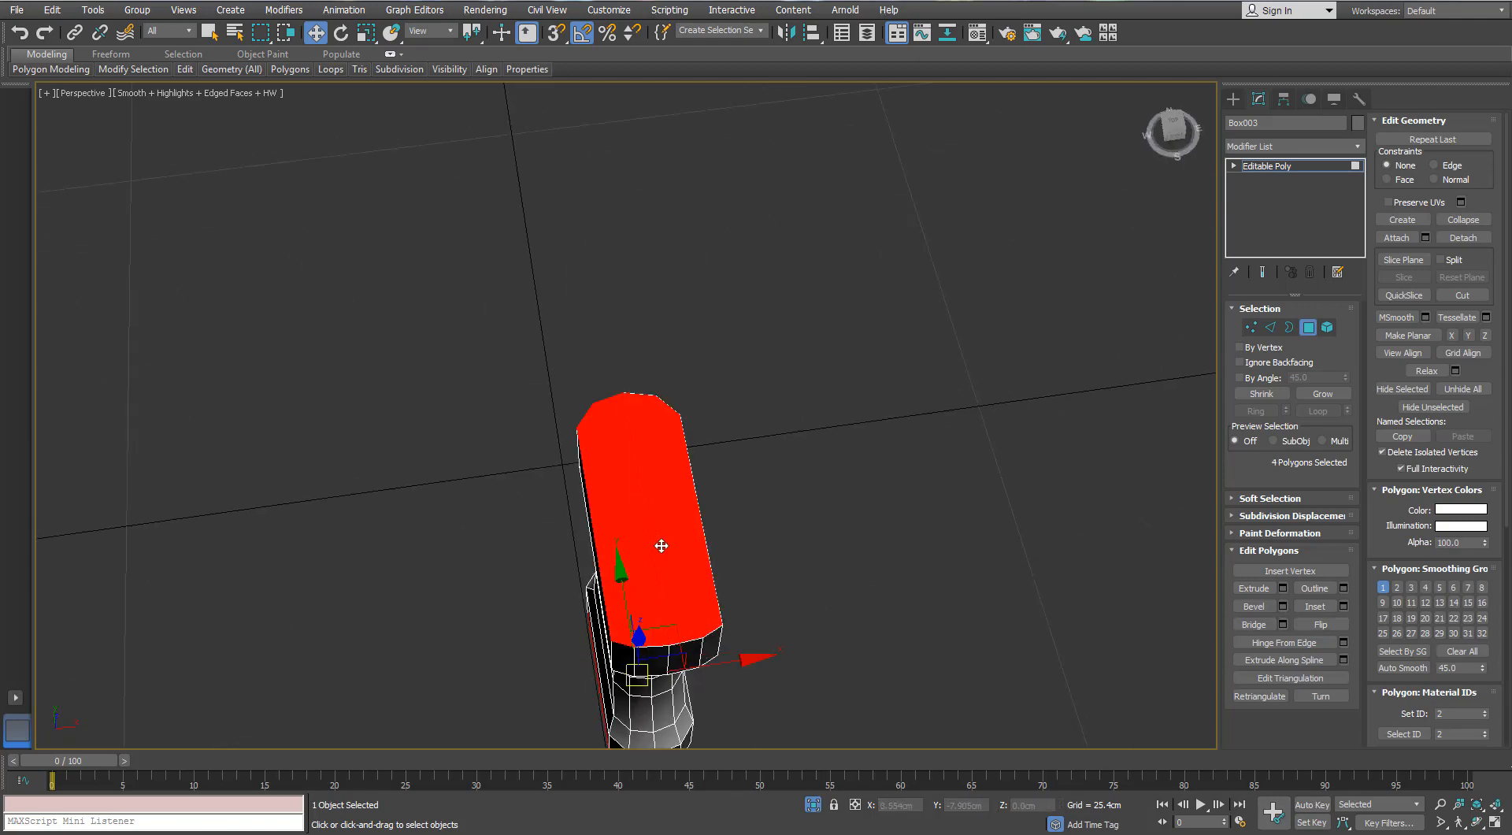
middle_click_drag(665, 543, 694, 472, "alt")
key("Delete")
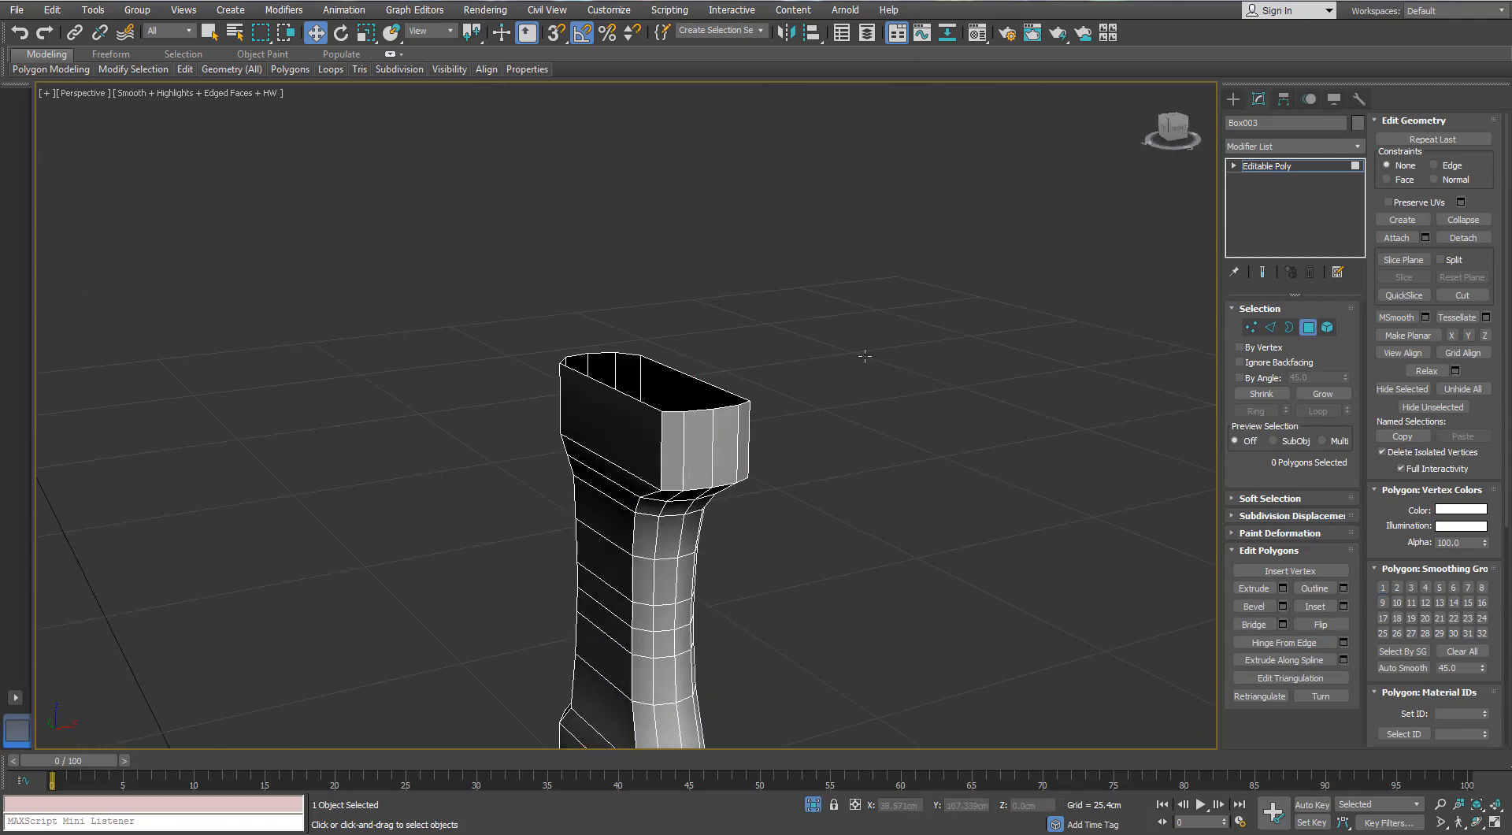
- Select a lengthwise edge loop on the grip's rounded side and chamfer it by 0.03 cm
key("2")
middle_click_drag(705, 428, 691, 323, "alt")
double_click(634, 409)
middle_click_drag(610, 709, 622, 551)
scroll(621, 551, "up", 4)
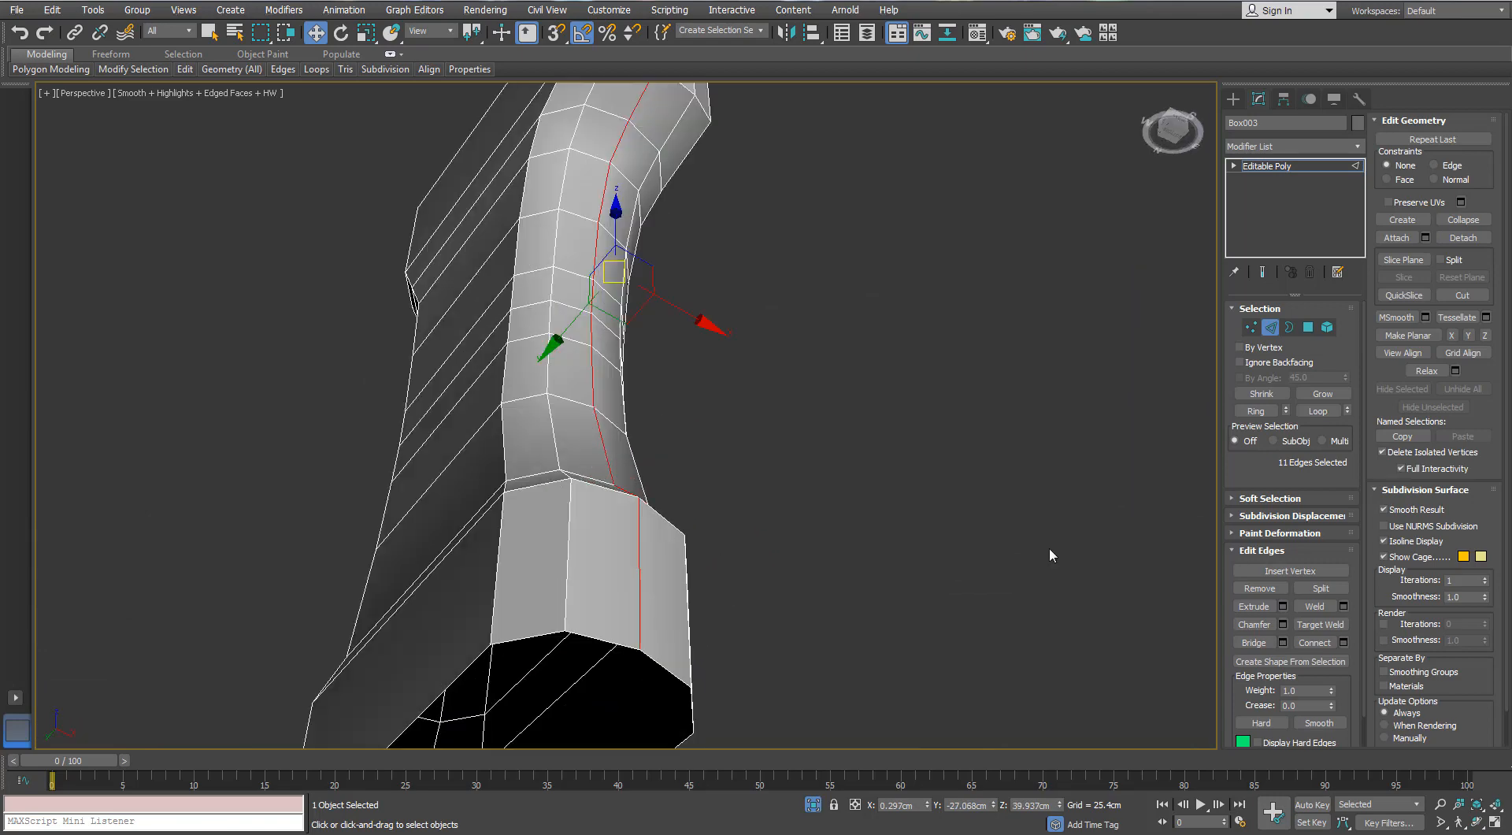
left_click(1285, 626)
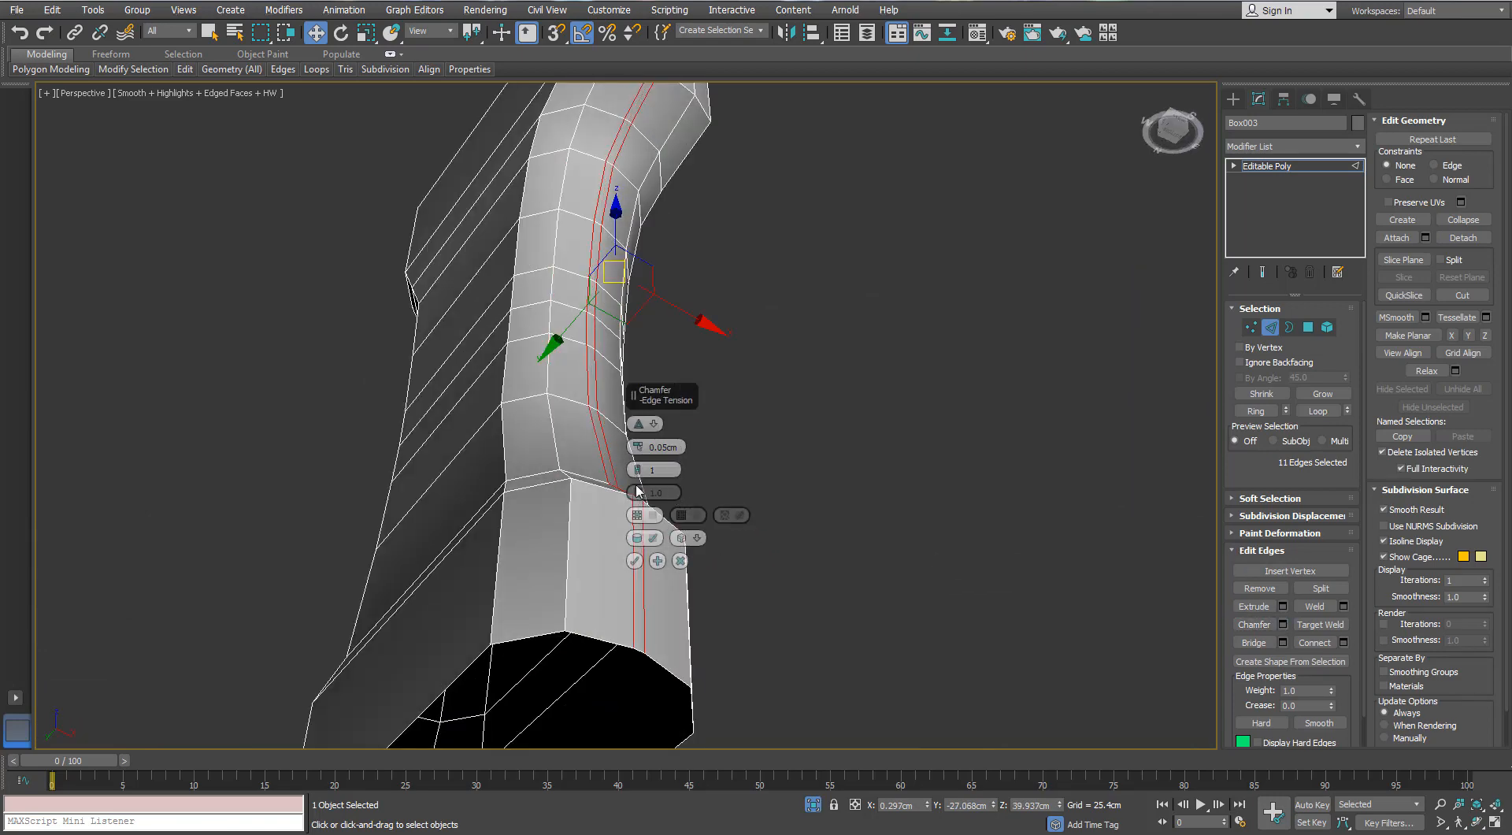
left_click_drag(638, 450, 636, 465)
middle_click_drag(638, 571, 599, 418, "alt")
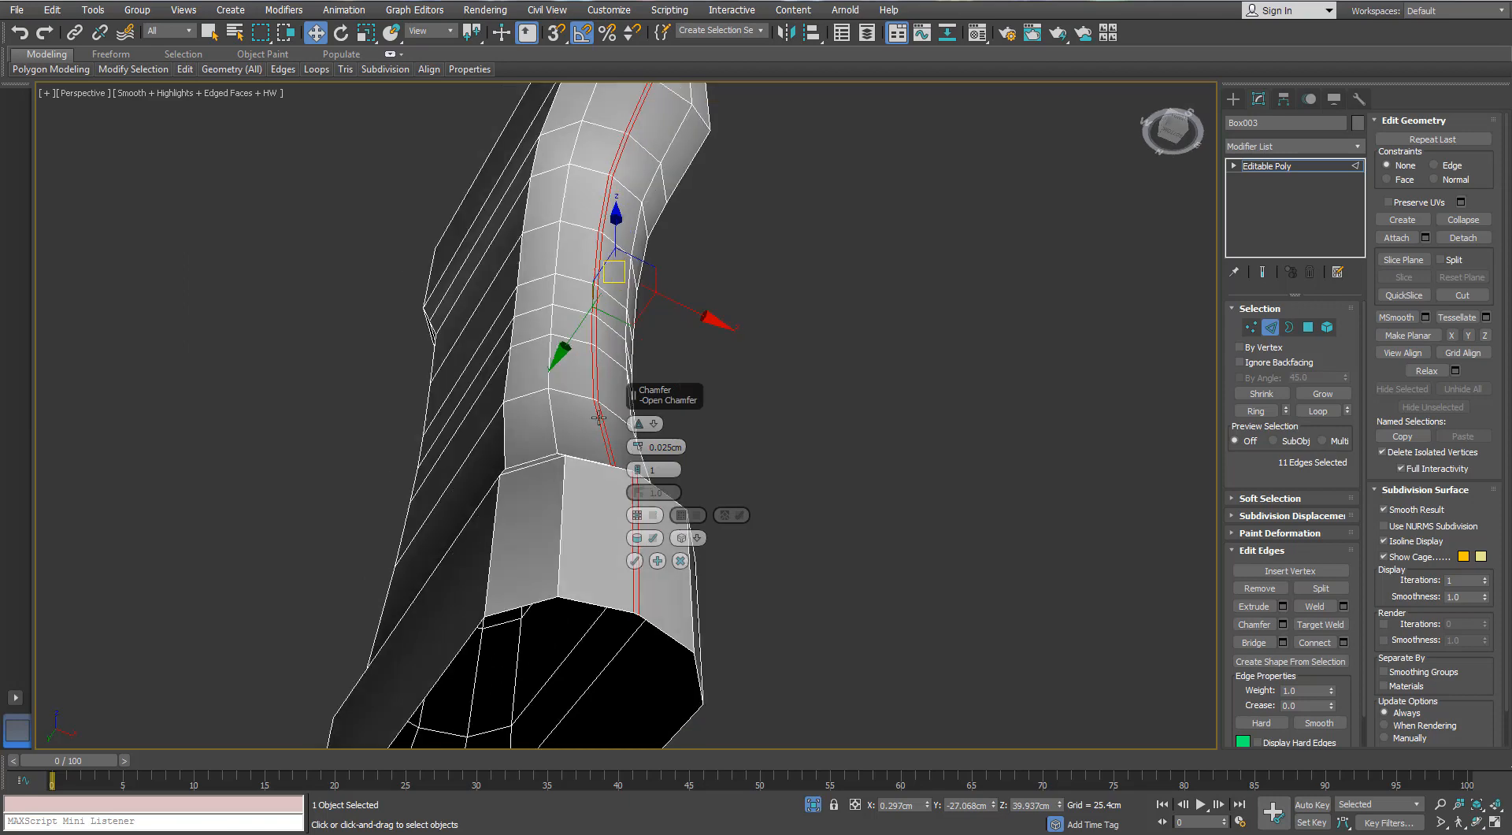
left_click(637, 444)
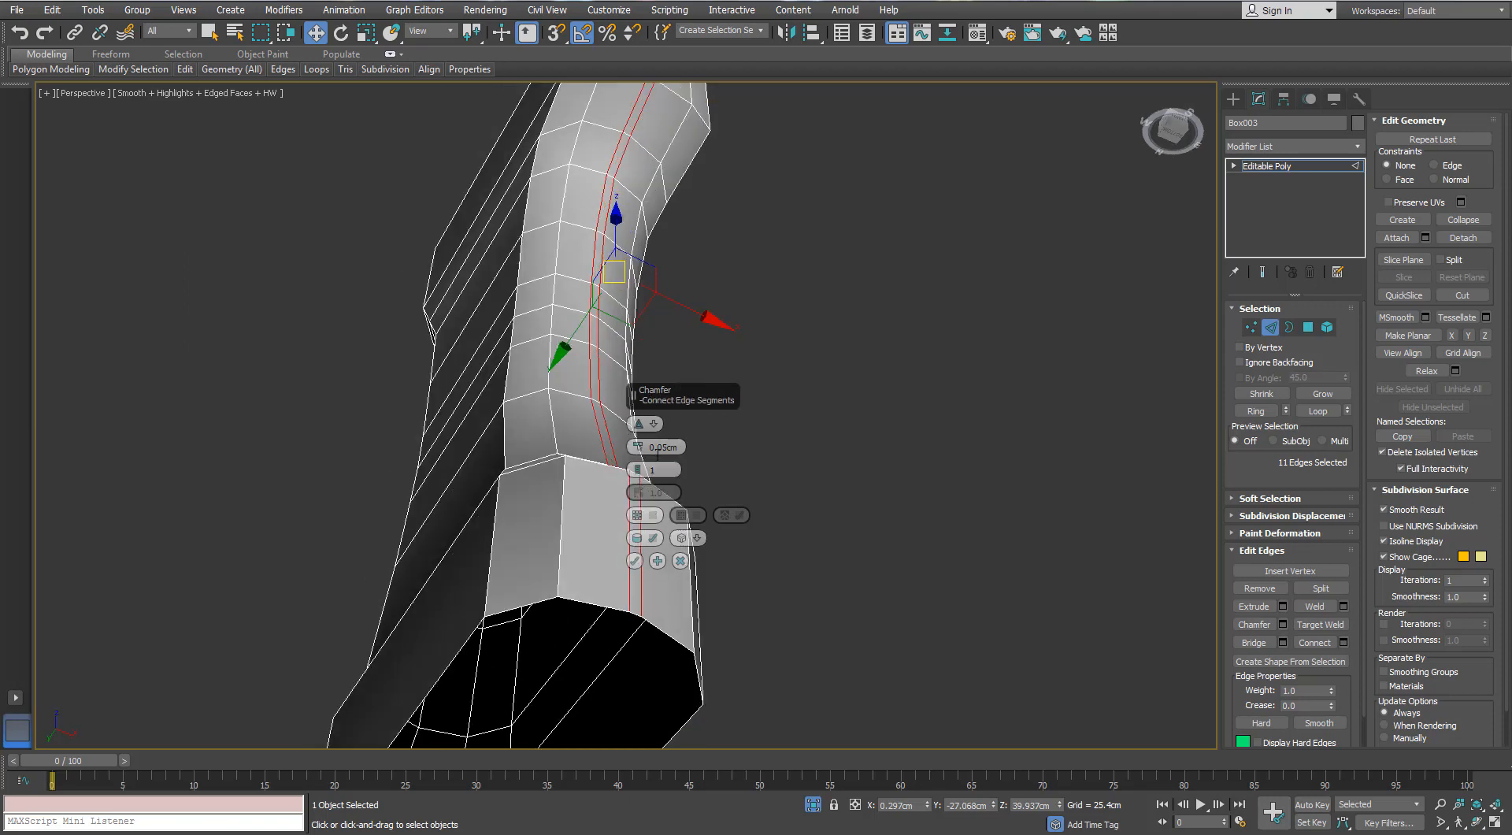
key("Return")
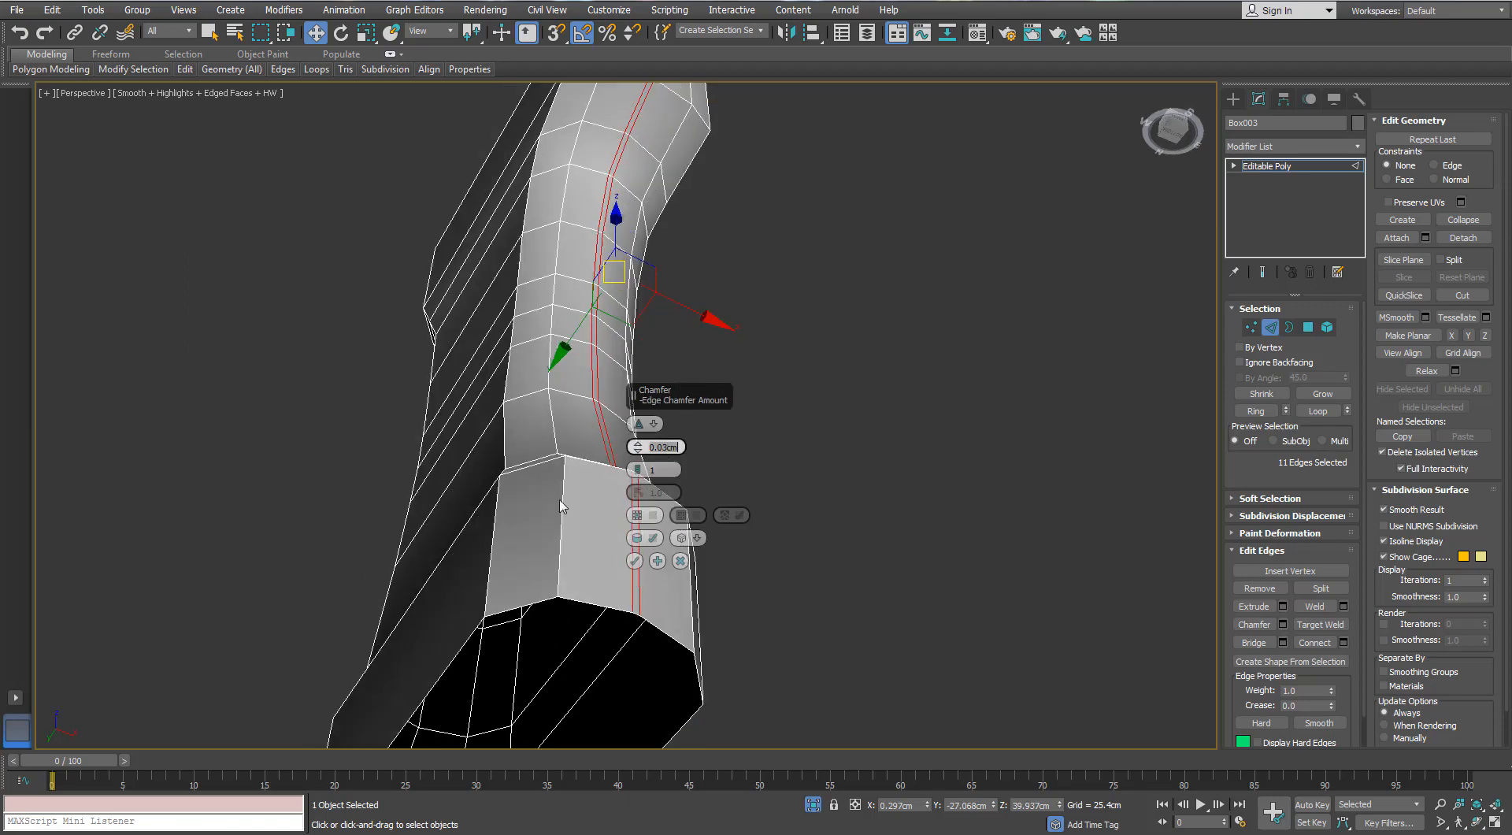
left_click(634, 561)
- Select the matching lengthwise edge loop on the opposite side of the grip and chamfer it by the same 0.03 cm
middle_click_drag(635, 551, 576, 433, "alt")
scroll(604, 456, "up", 3)
left_click(882, 415)
left_click(580, 472)
key("alt+r")
scroll(566, 493, "down", 4)
middle_click_drag(898, 446, 537, 458, "alt")
scroll(557, 433, "up", 3)
scroll(557, 433, "down", 3)
left_click(504, 455)
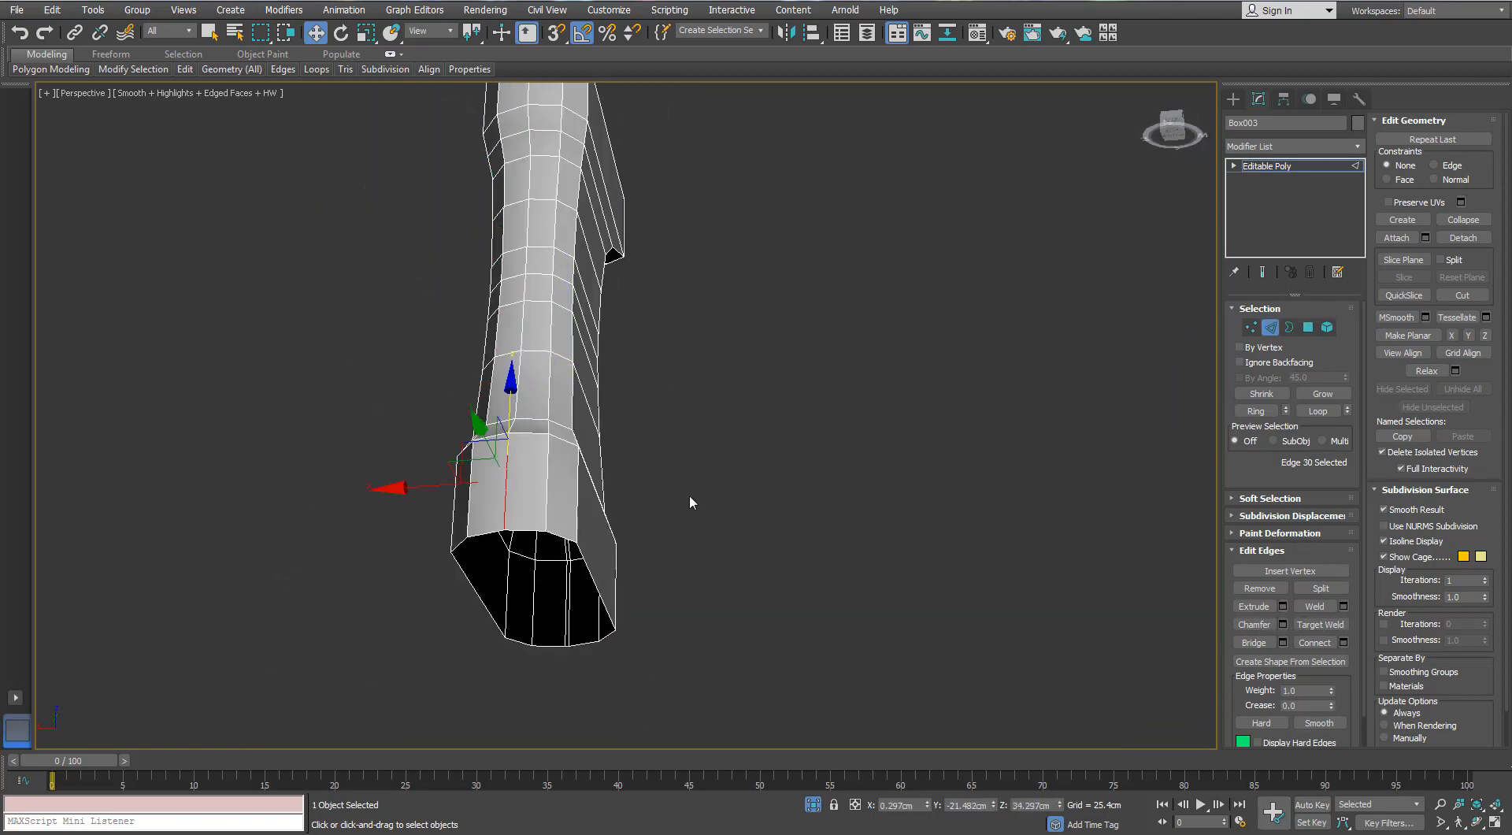
double_click(506, 483)
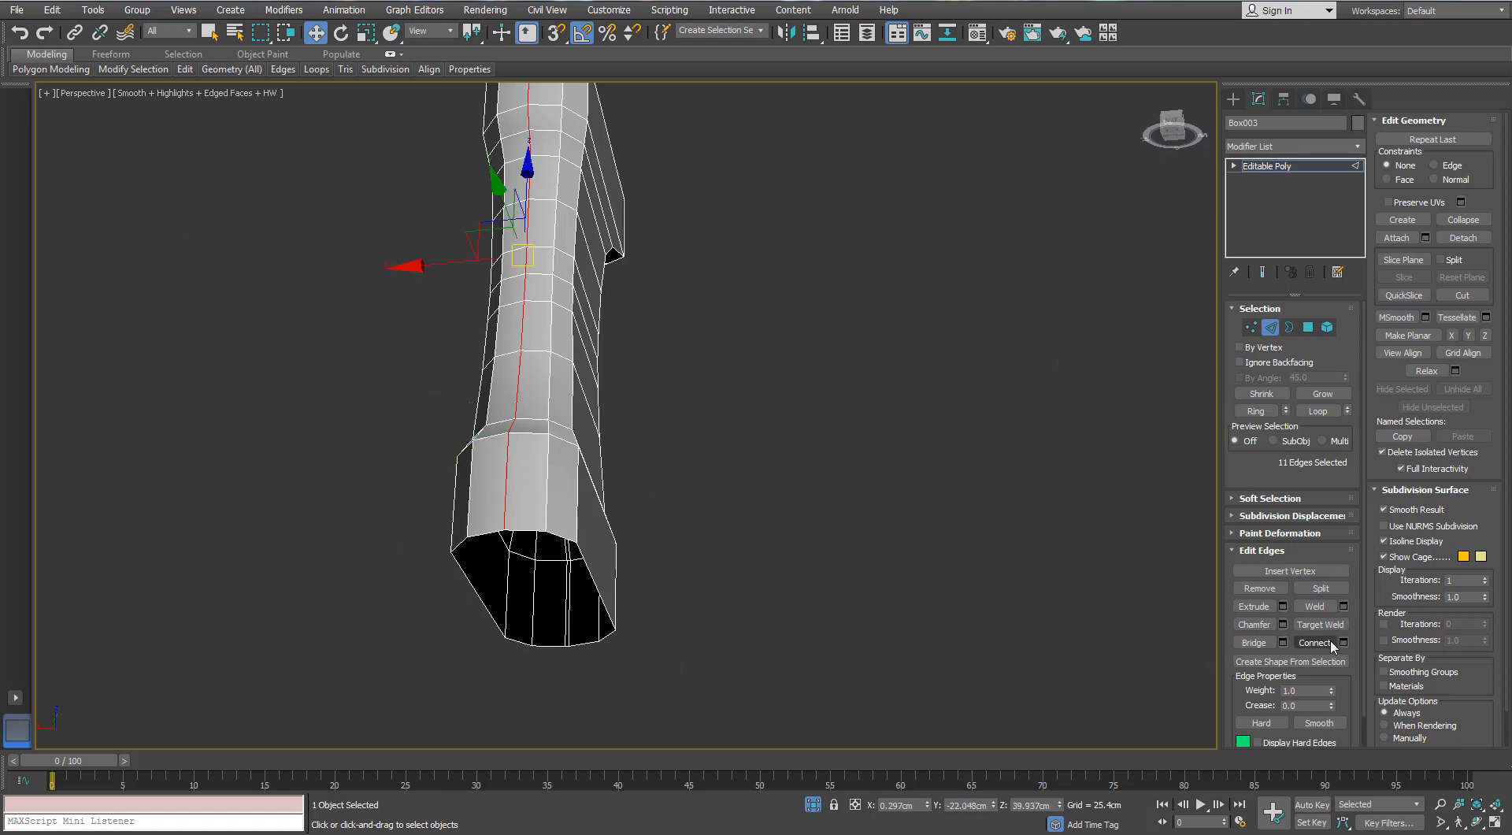
left_click(1282, 625)
left_click(635, 561)
scroll(585, 375, "up", 3)
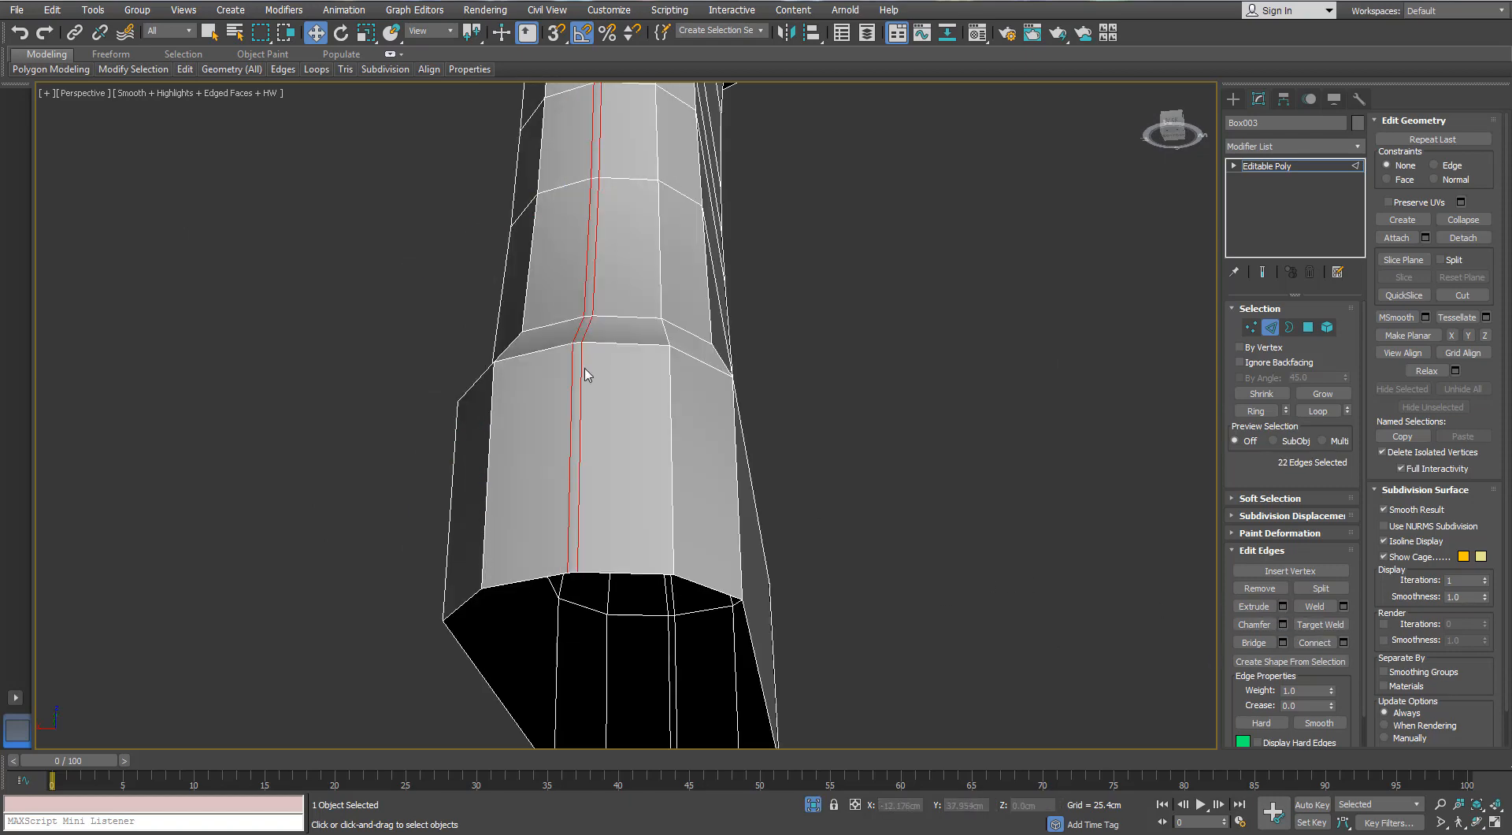
- Select the narrow polygon strips between the chamfered edge pairs on both sides of the grip, using an edge ring converted to polygons
left_click(577, 343)
middle_click_drag(588, 357, 630, 396, "alt")
left_click(568, 332)
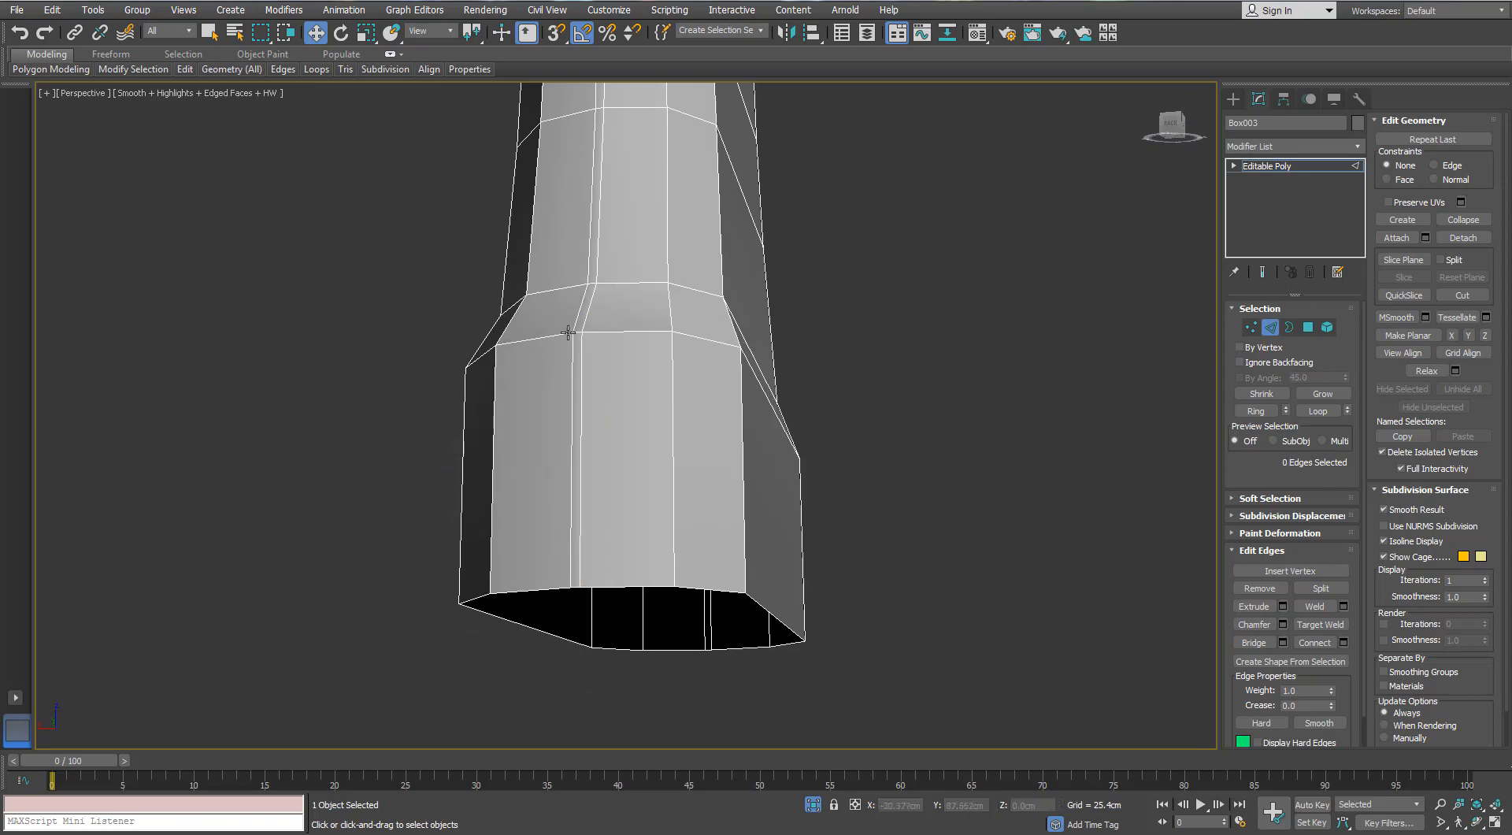
left_click(576, 333)
middle_click_drag(578, 332, 651, 412, "alt")
scroll(652, 412, "down", 5)
scroll(665, 367, "up", 6)
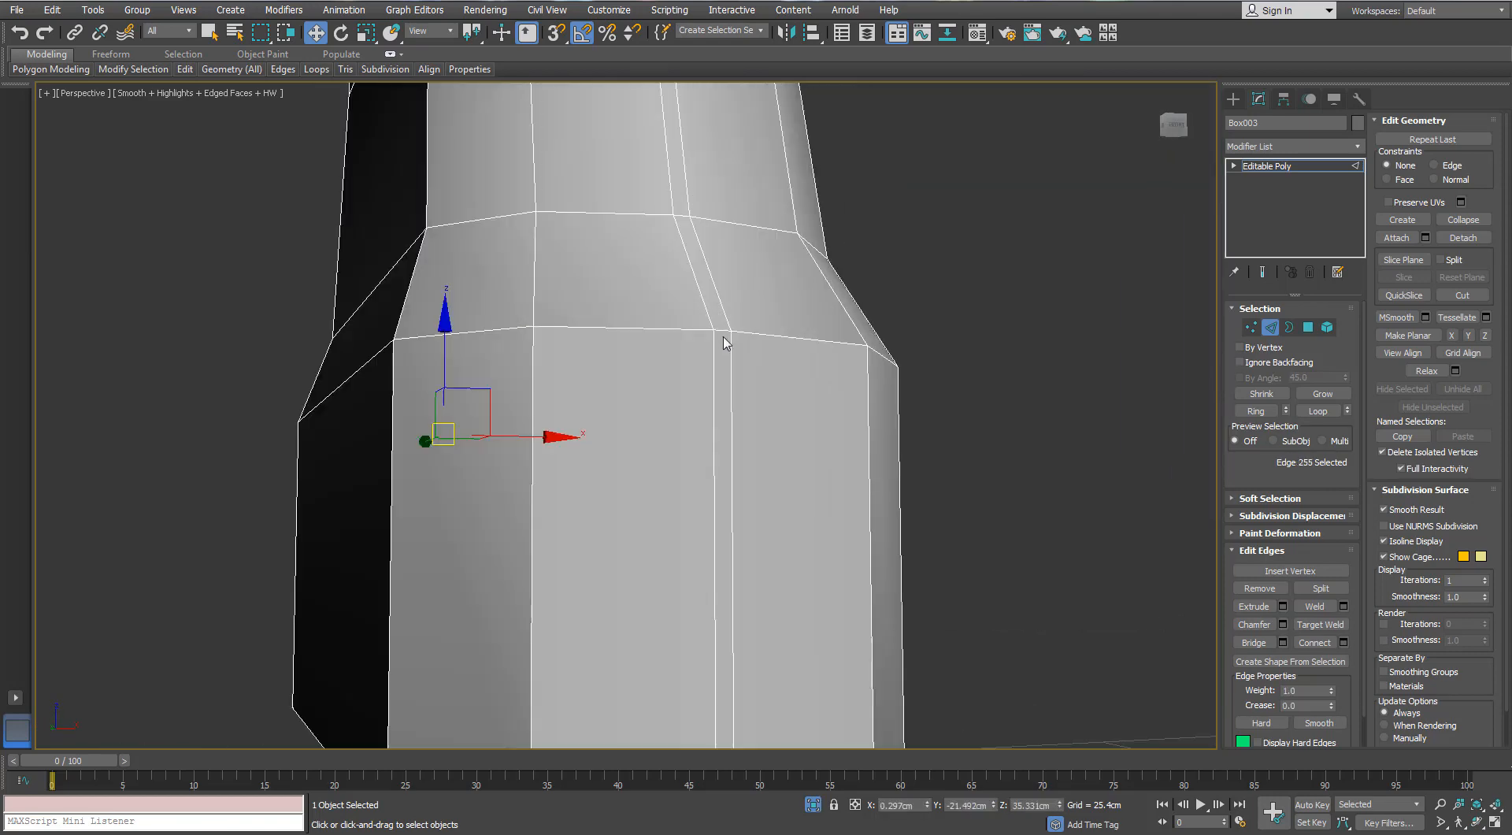
left_click(722, 332, "ctrl")
left_click(1261, 415)
left_click(1309, 328, "ctrl")
scroll(1055, 389, "down", 4)
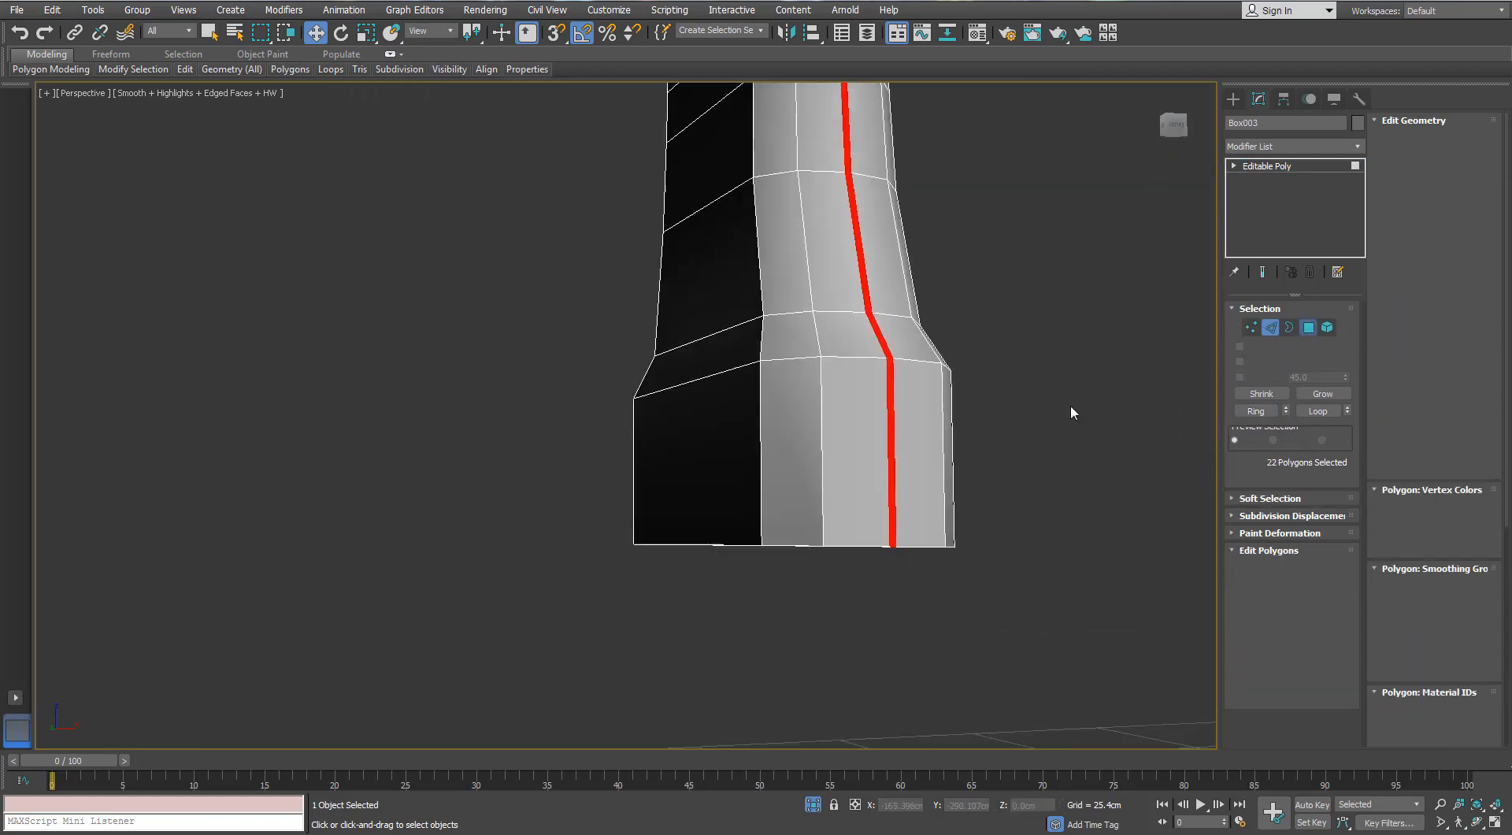
- Extrude the selected strips inward by -0.1 cm along Local Normal to cut the grip's panel-line grooves
left_click(1283, 589)
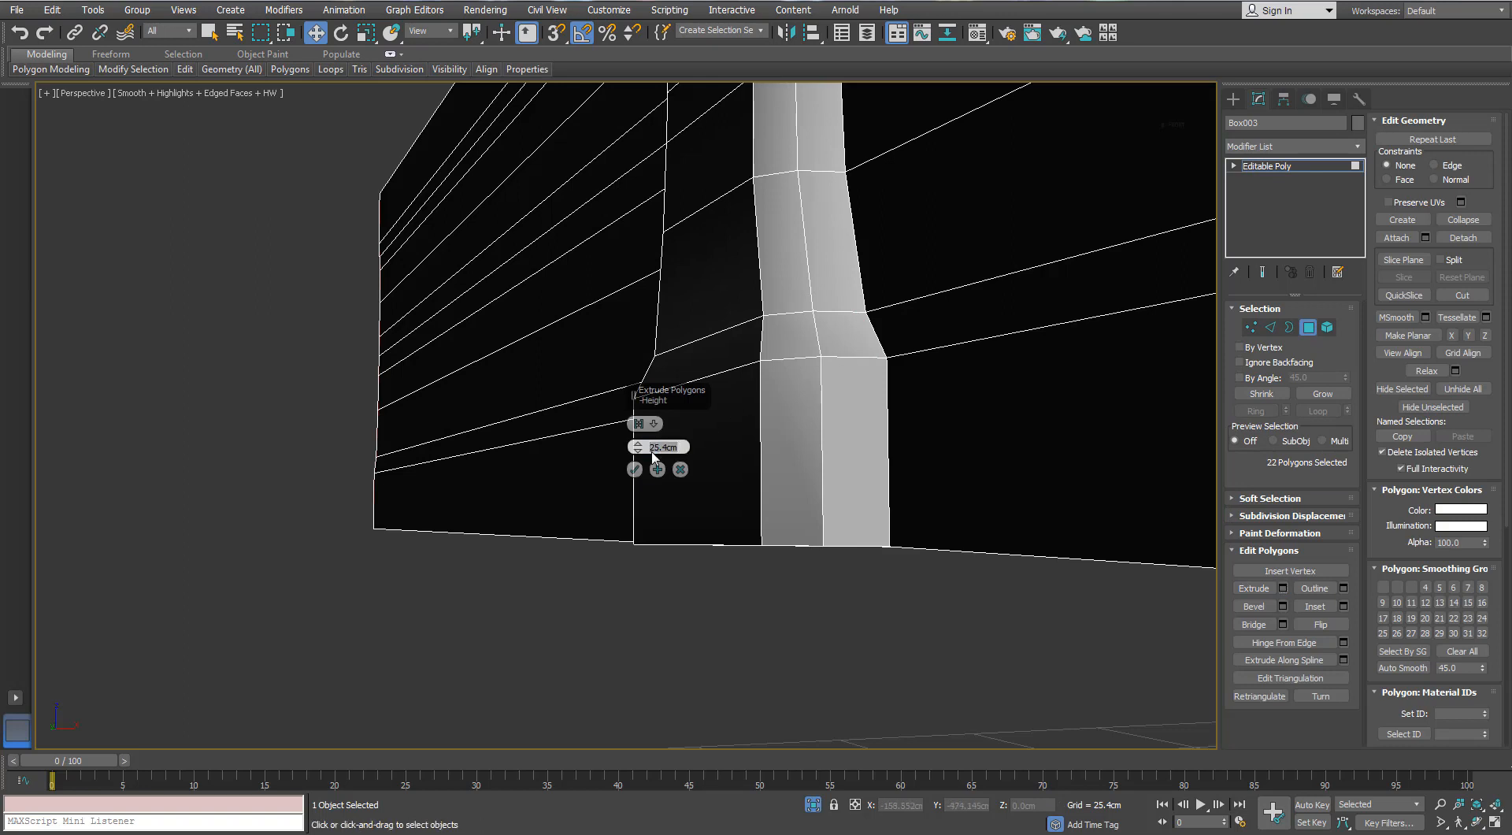
type("0")
key("Return")
left_click(654, 425)
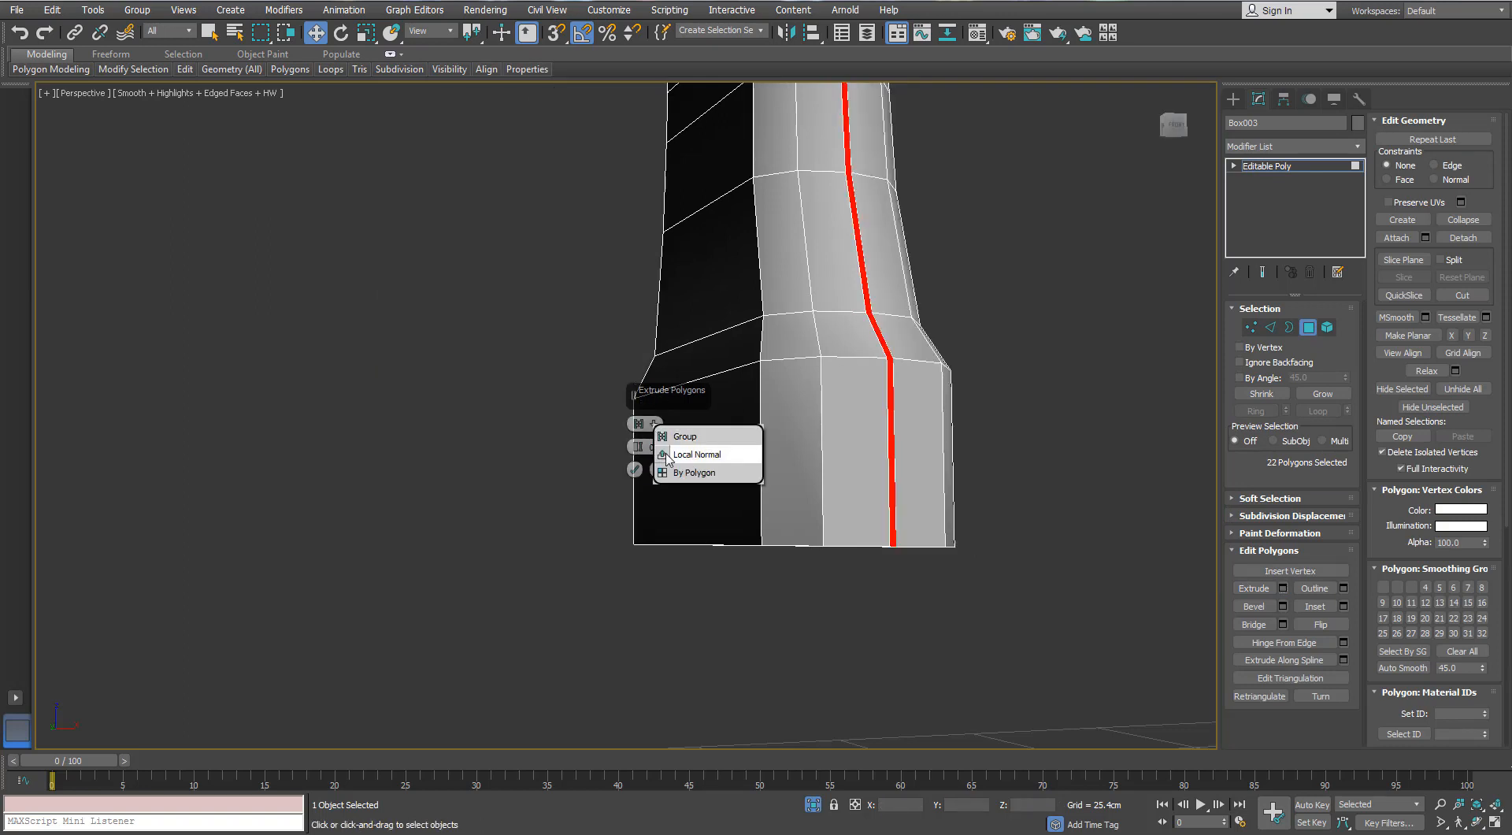
left_click(639, 456)
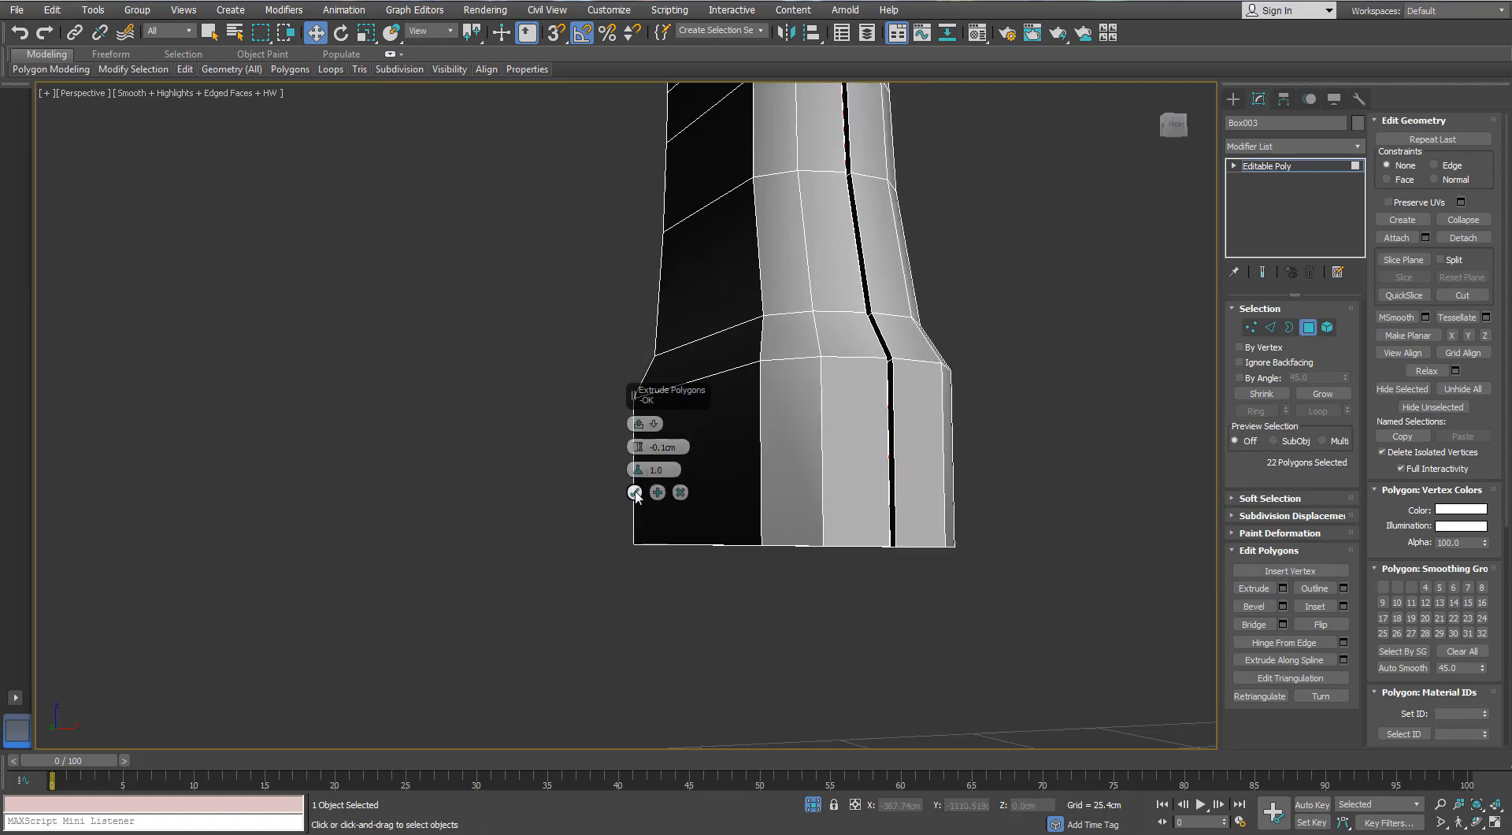
left_click(636, 496)
- End isolation to bring back the whole gun, leave polygon editing and deselect the grip
key("alt+q")
scroll(638, 425, "down", 6)
middle_click_drag(638, 424, 732, 560, "alt")
left_click(905, 563)
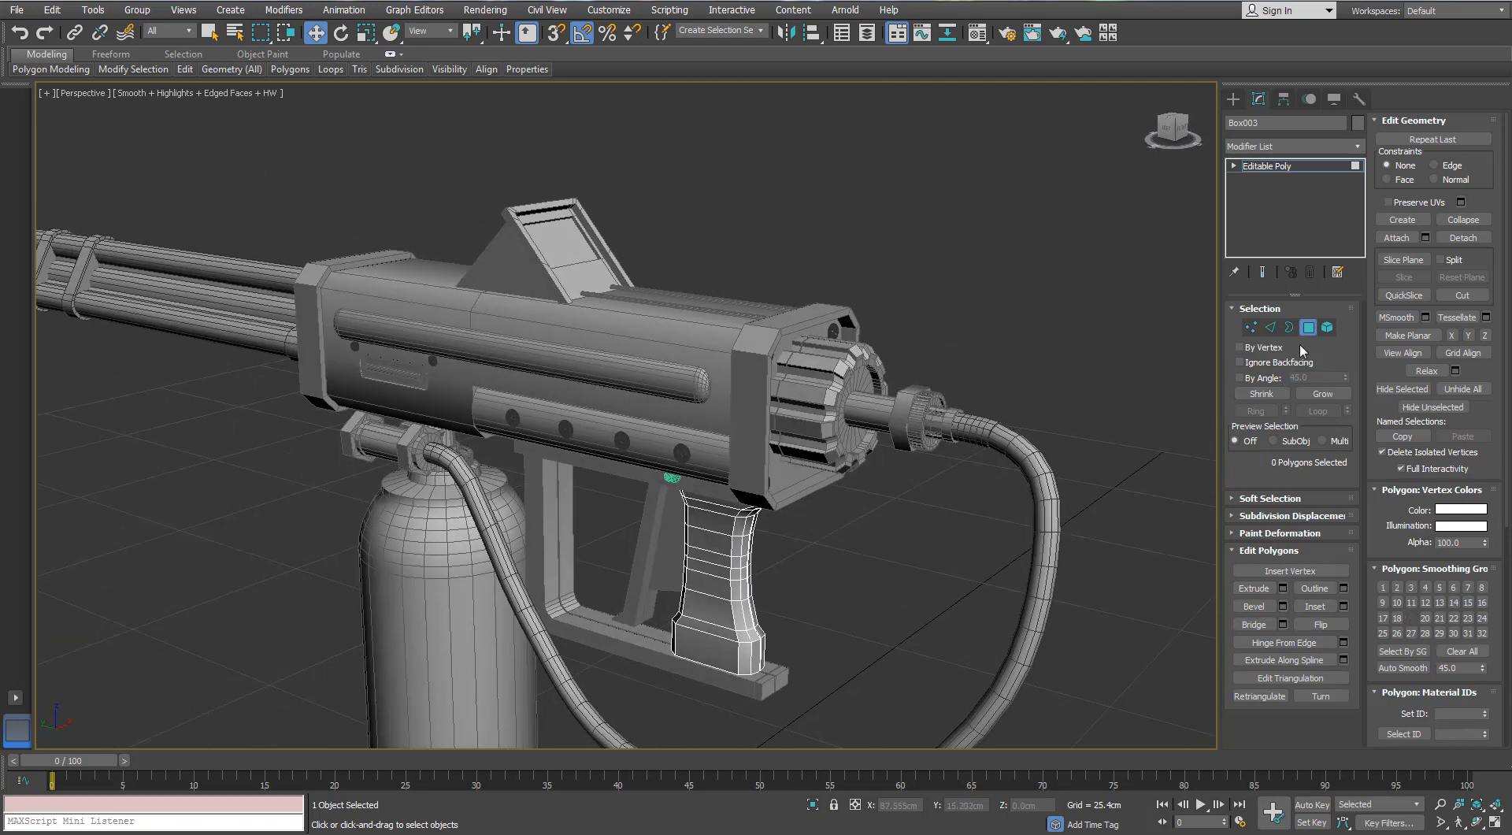
left_click(1308, 328)
left_click(905, 587)
- Create a small AutoGrid cylinder, about 0.17 cm in radius and 0.11 cm high, on the framed sight's flat plate and isolate it
scroll(776, 523, "down", 4)
middle_click_drag(719, 469, 751, 431)
middle_click_drag(756, 292, 575, 364, "alt")
scroll(693, 323, "up", 4)
middle_click_drag(390, 378, 893, 390)
scroll(503, 385, "up", 4)
left_click(1234, 99)
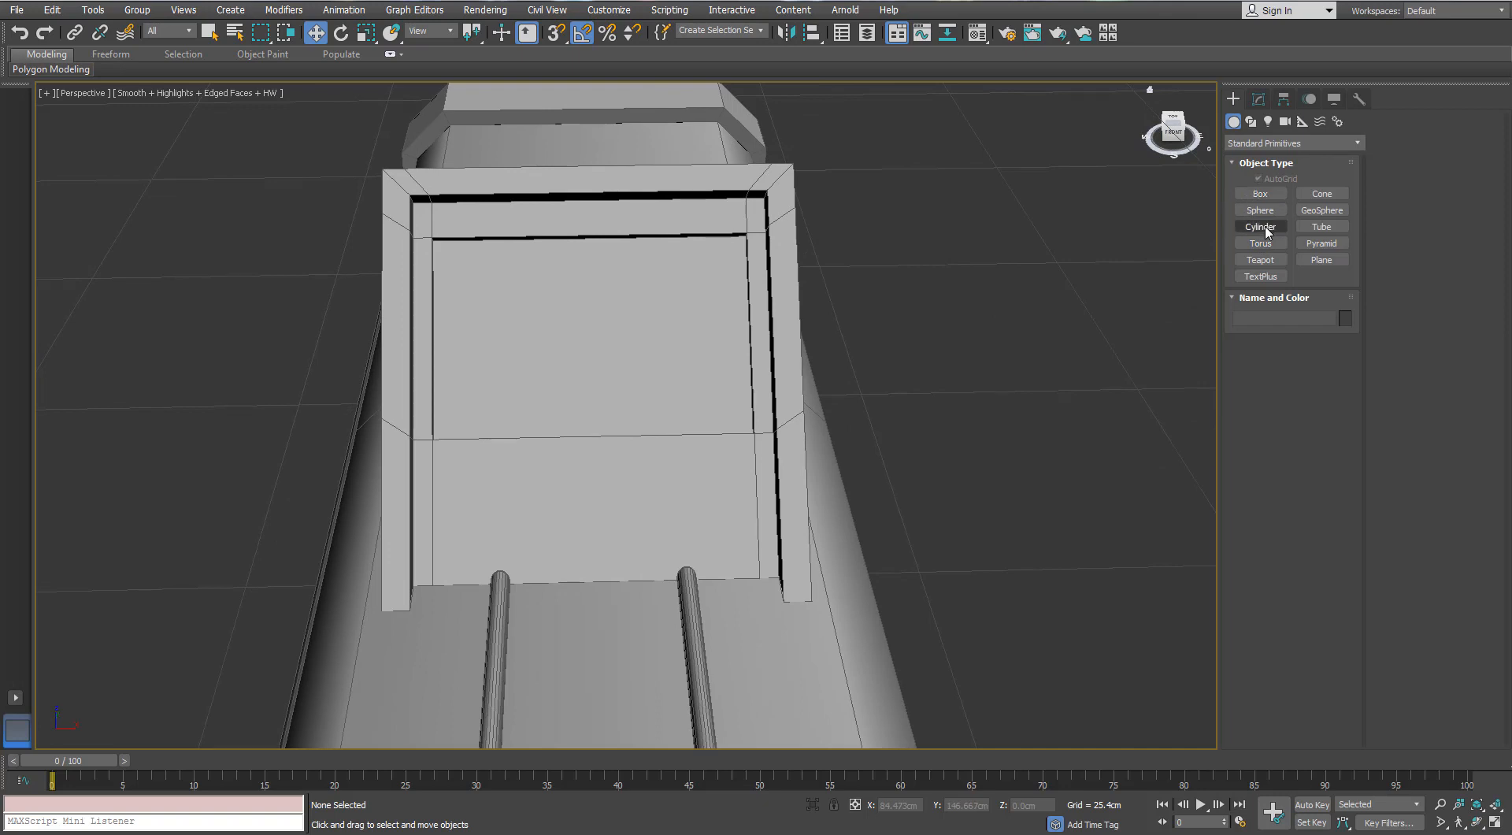
left_click(1260, 226)
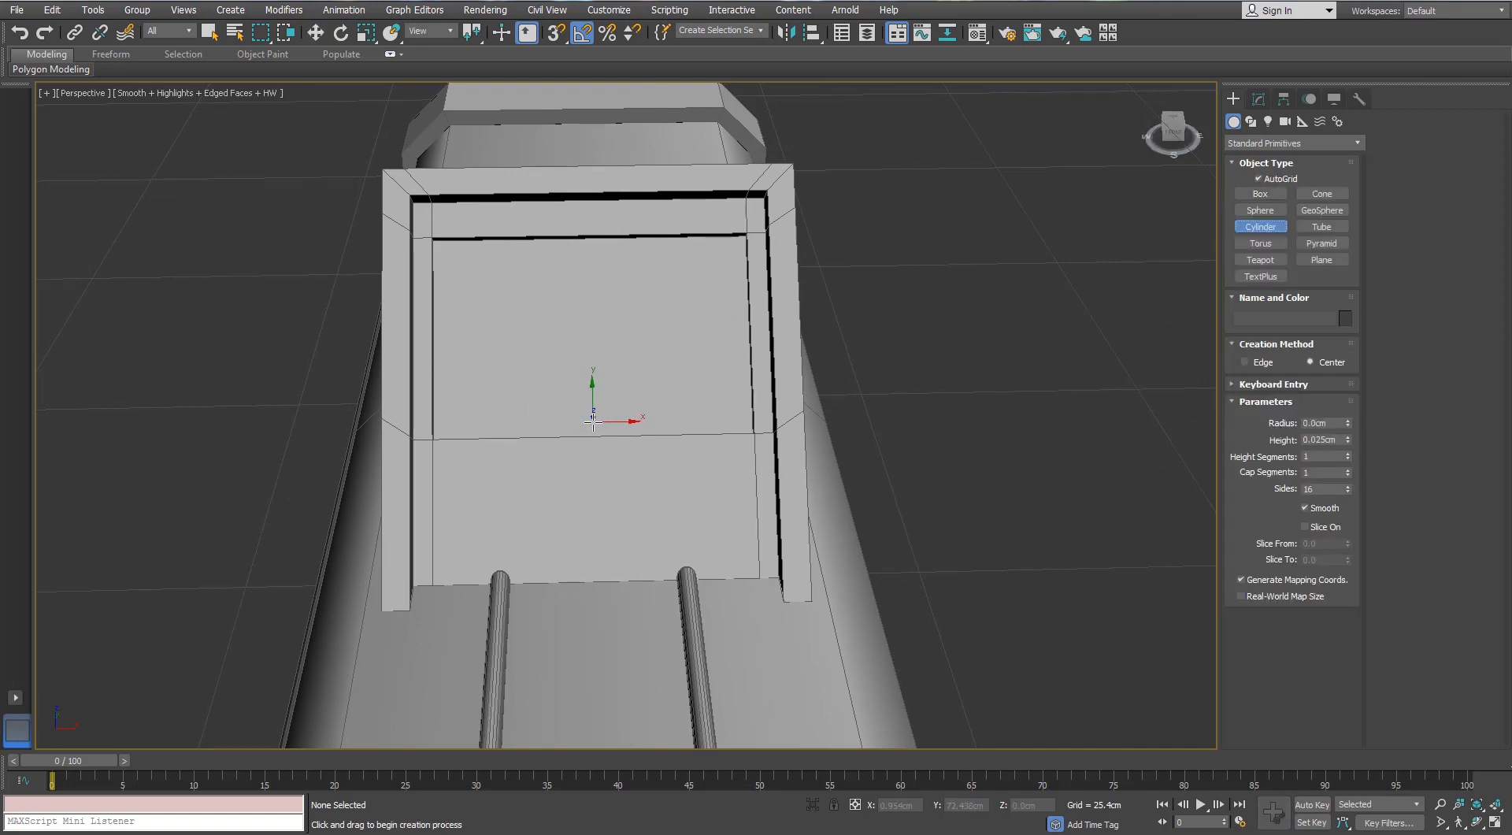
left_click_drag(593, 422, 594, 421)
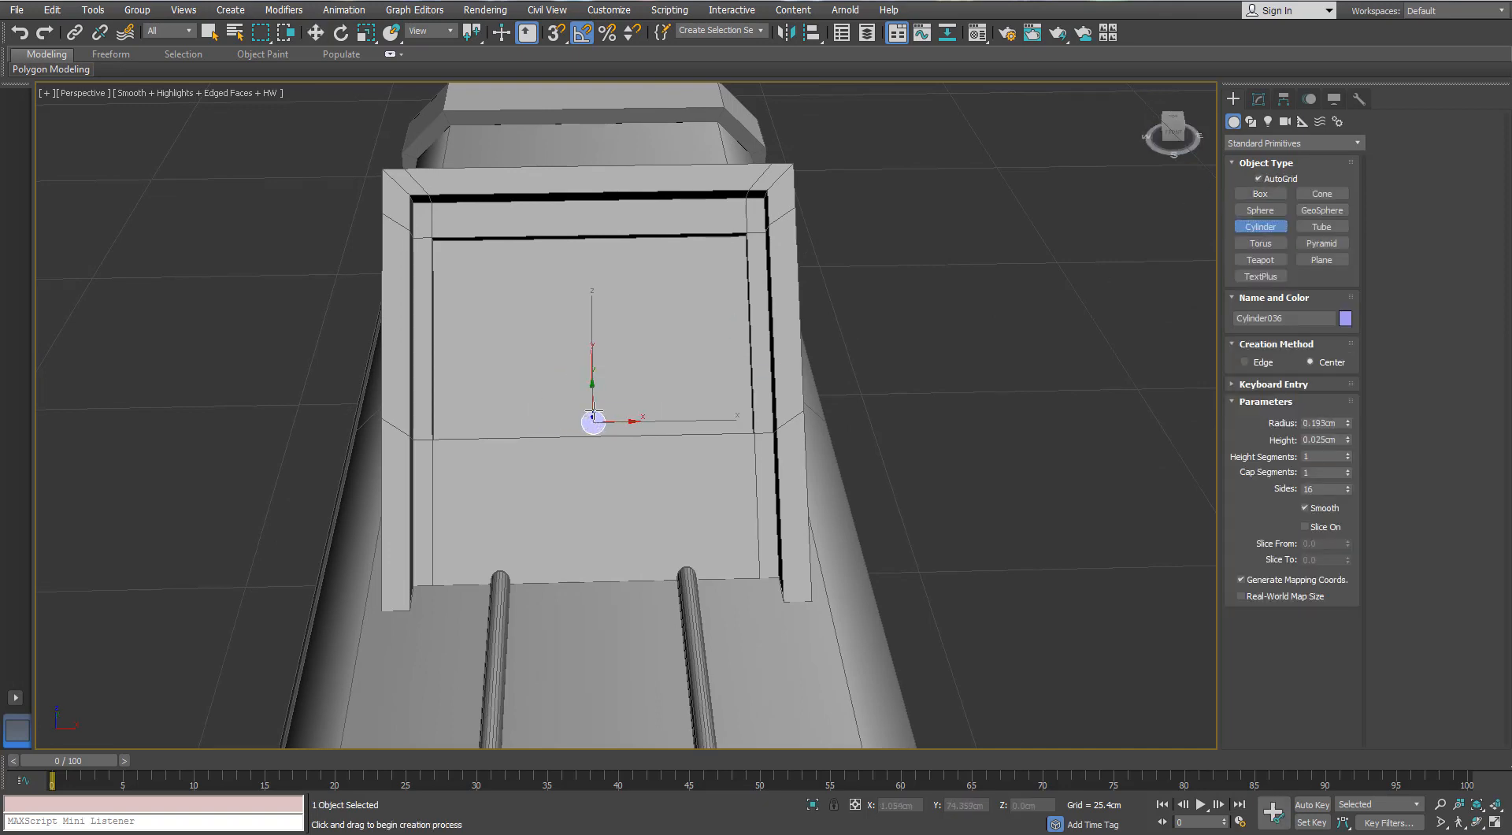
scroll(796, 351, "up", 4)
middle_click_drag(691, 391, 899, 305, "alt")
key("alt+q")
key("w")
- Lower the cylinder's number of sides and convert it to an Editable Poly
left_click(1260, 98)
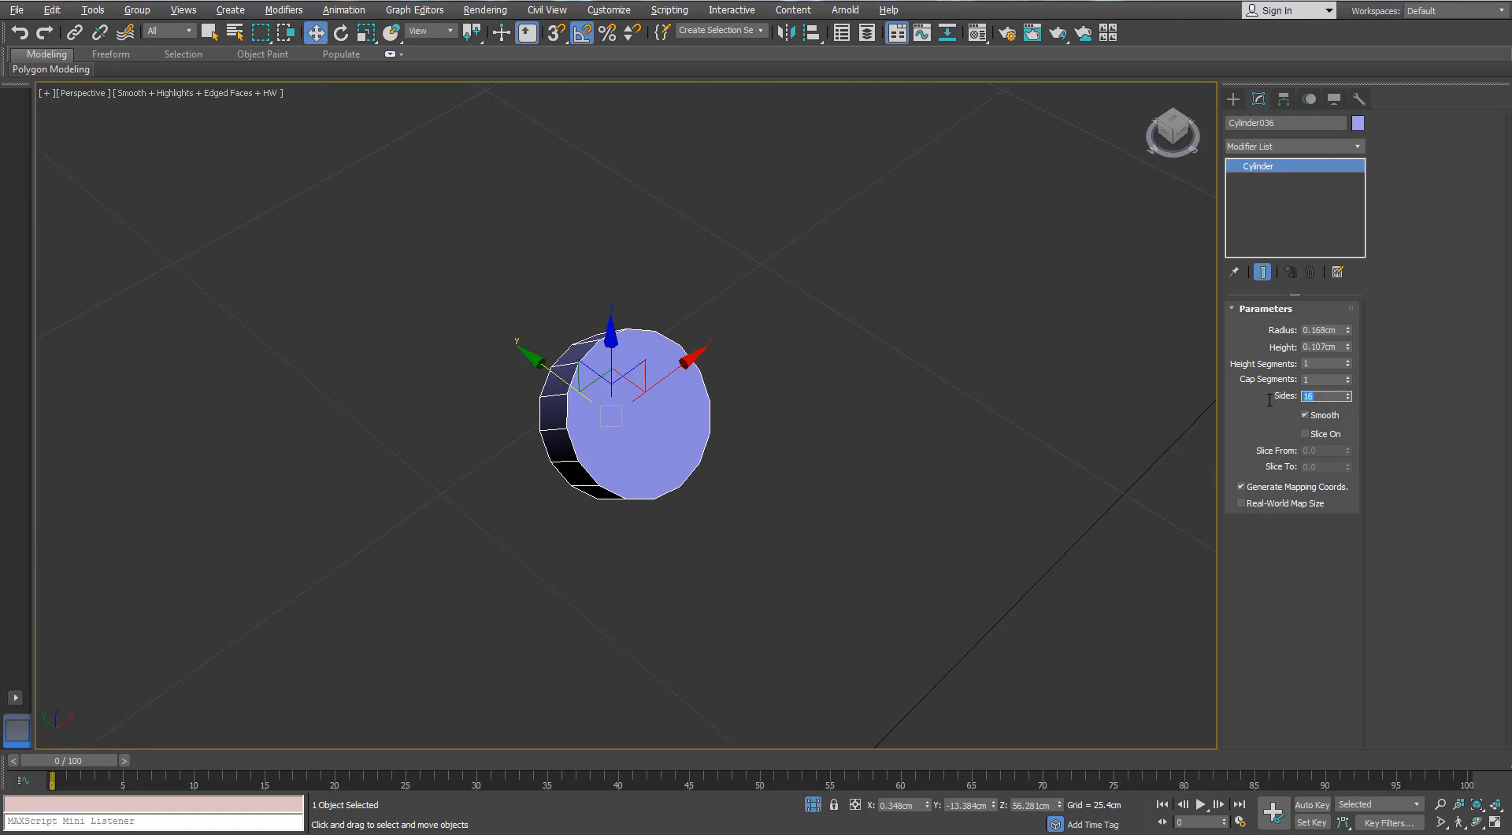
right_click(639, 407)
left_click(582, 484)
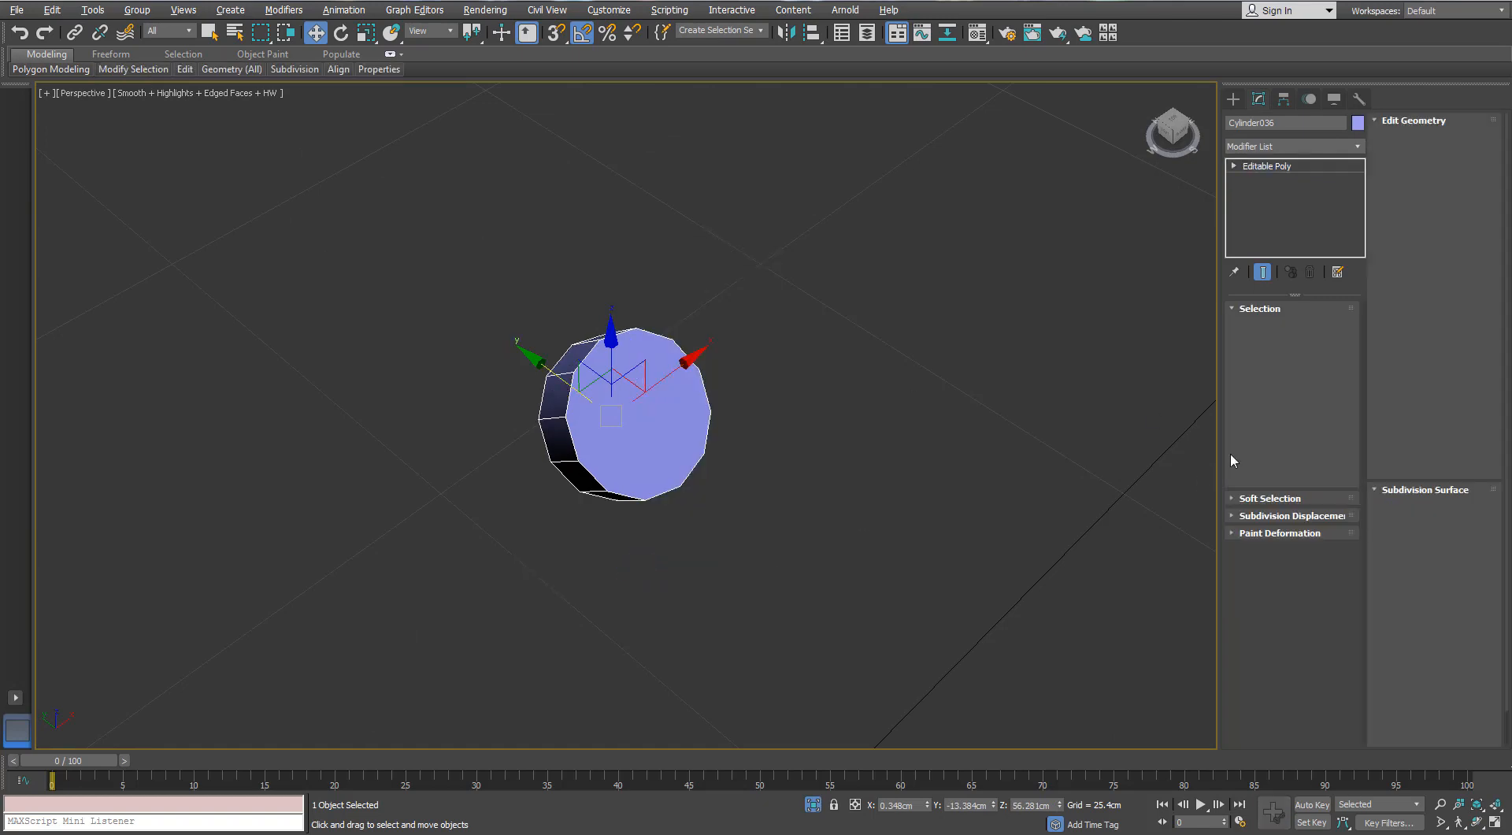
- Extrude two adjacent side polygons of the cylinder as a group into an arm about 1.8 cm long, ending isolation to judge its length
key("4")
left_click(569, 373)
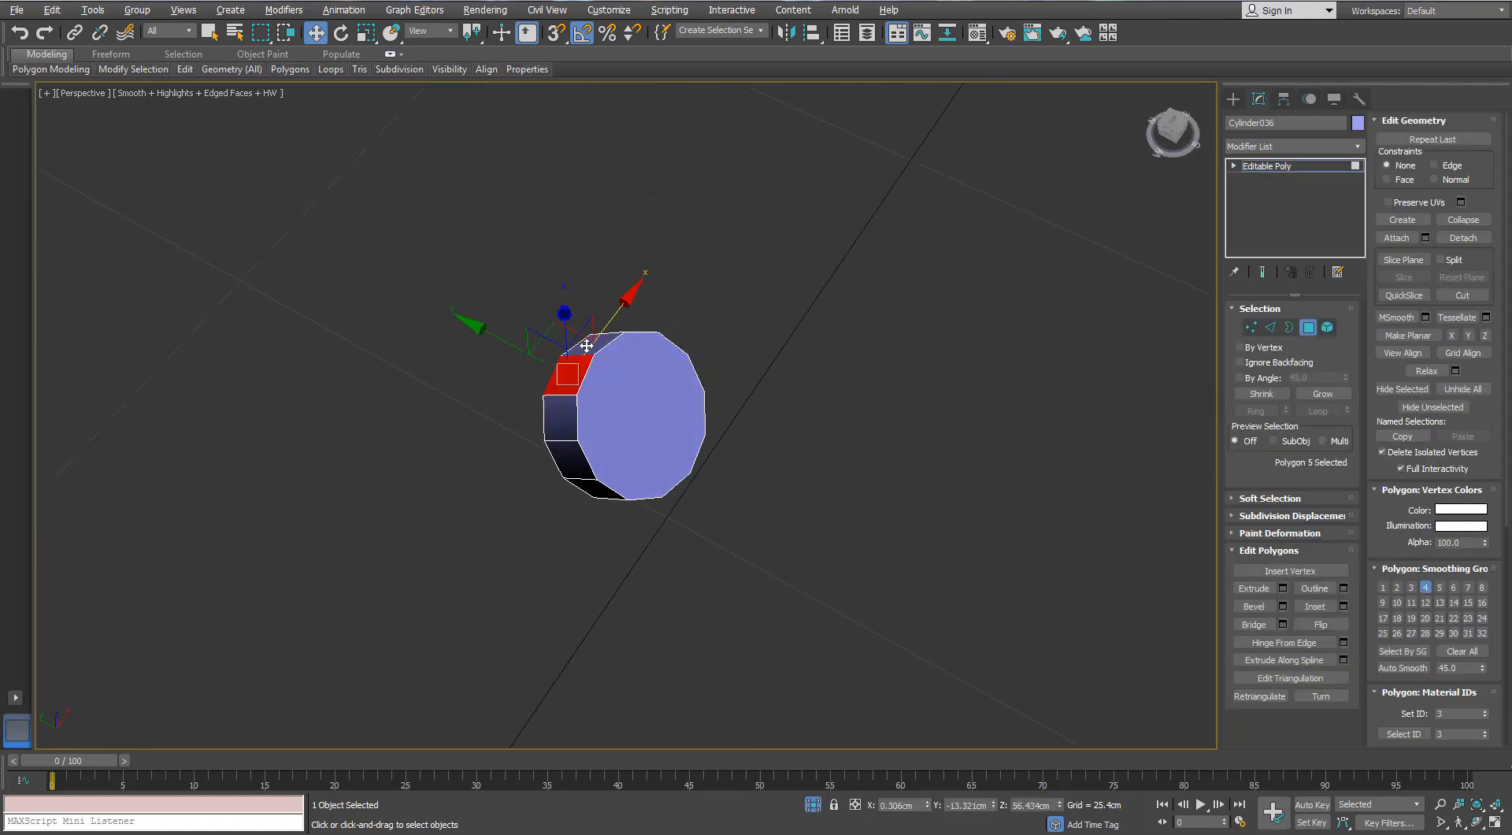
left_click(1283, 588)
left_click_drag(637, 507, 644, 453)
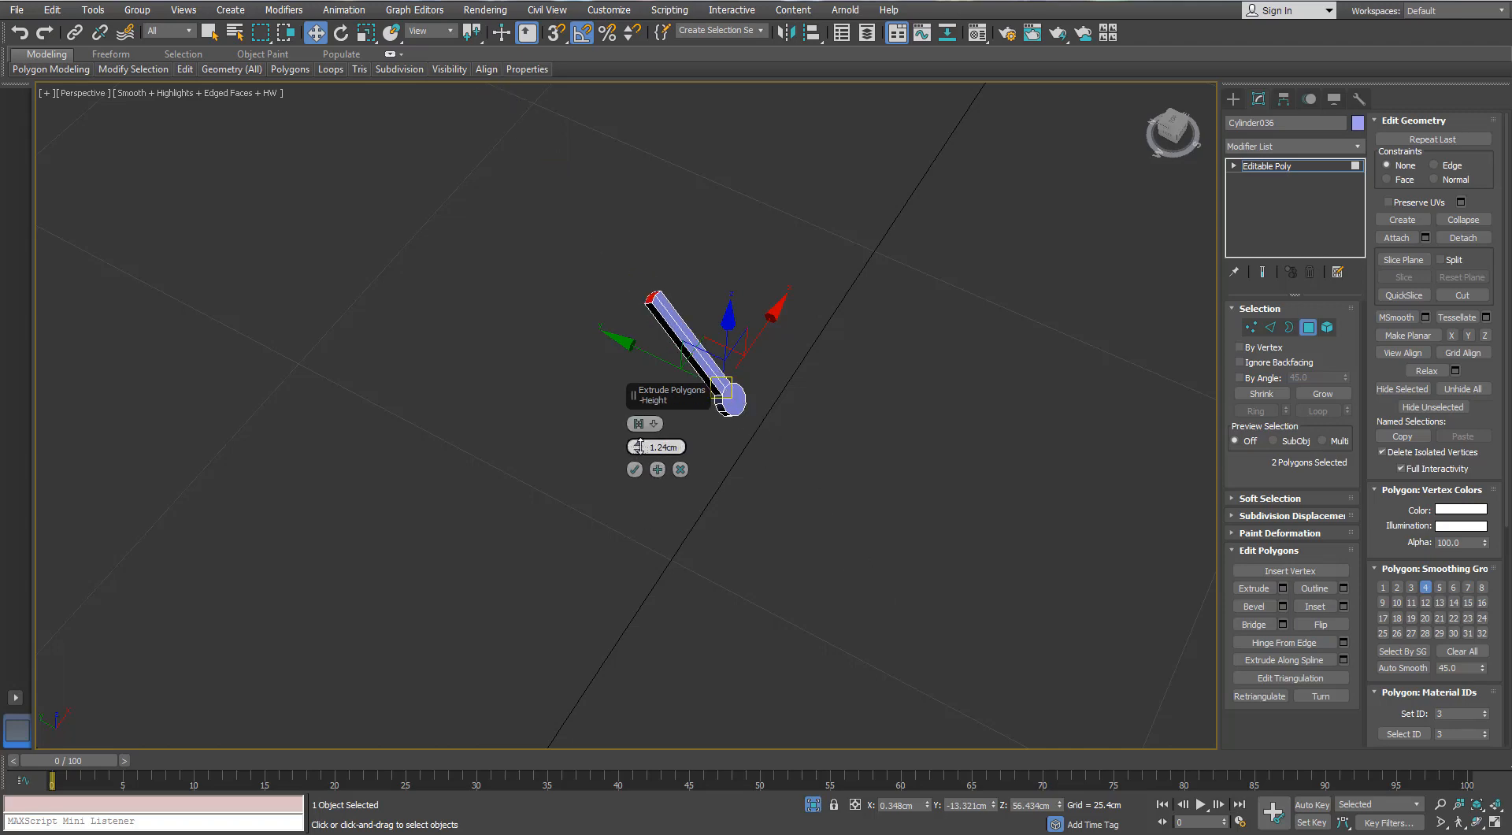
left_click(812, 804)
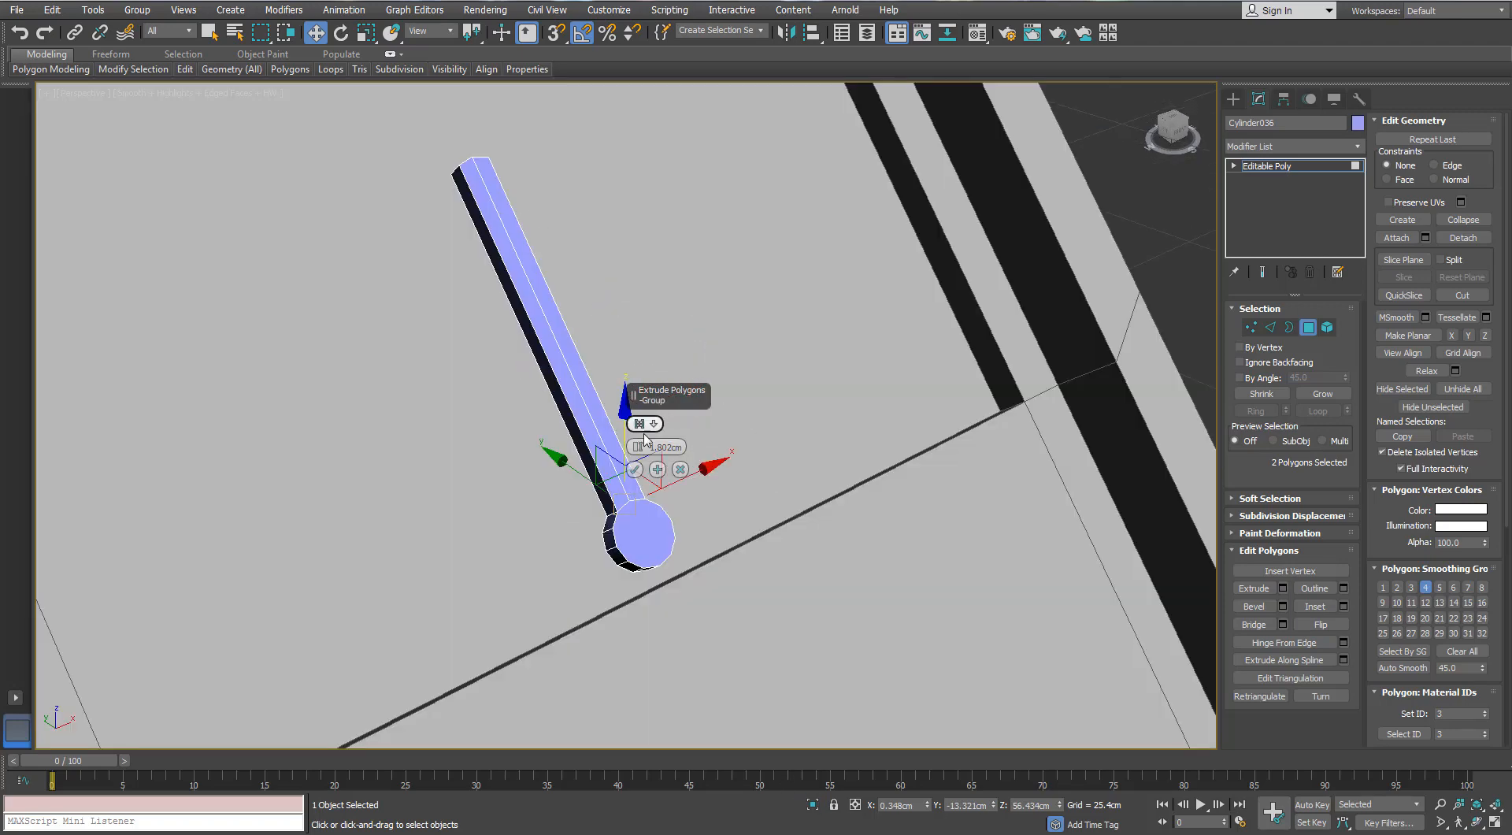
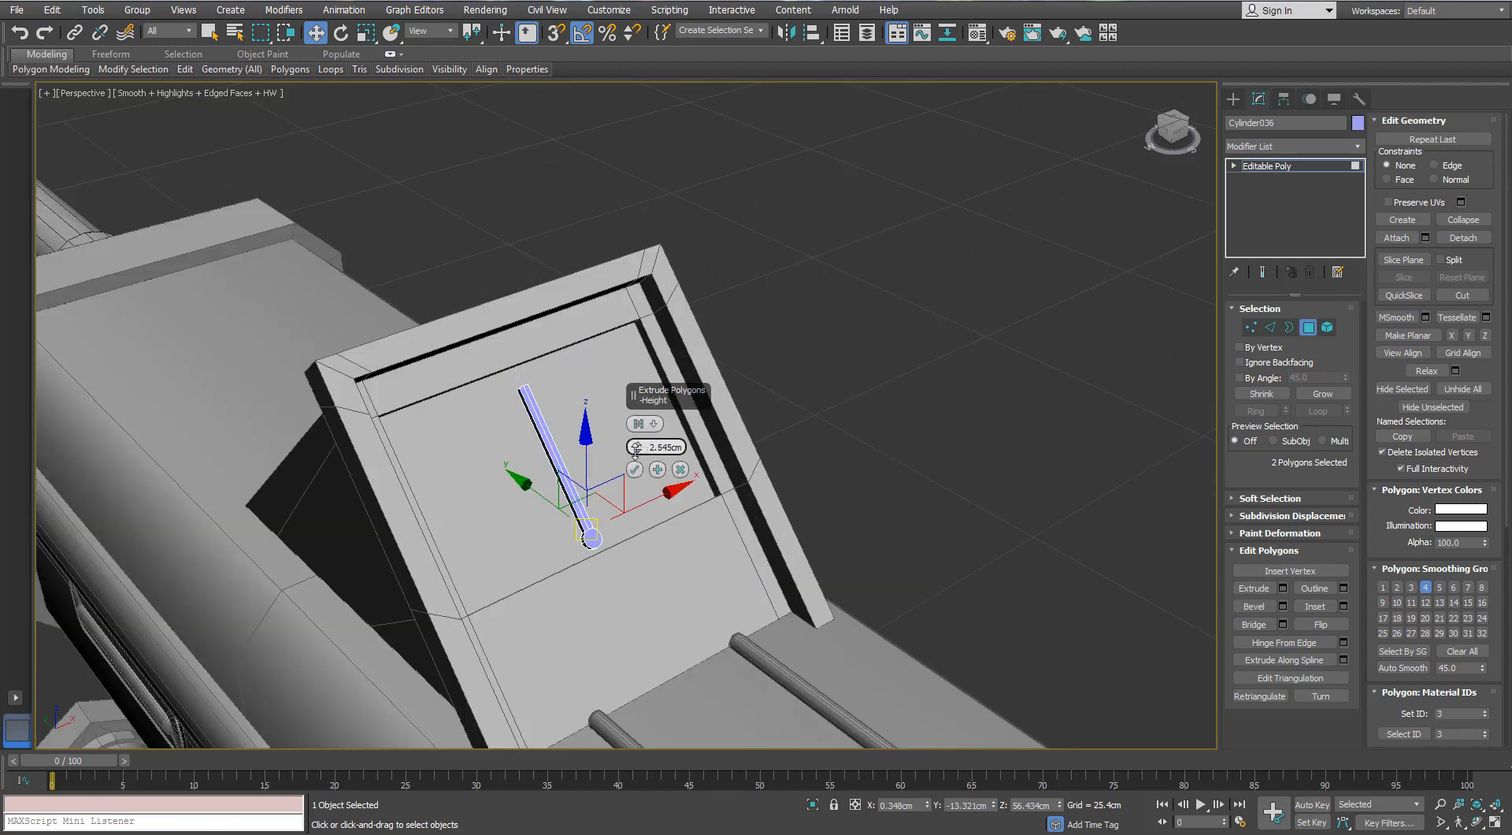
- Finish the needle arm's extrusion at 2.545 cm and scale its end vertices closer together to taper the tip
left_click(634, 470)
left_click(1250, 328)
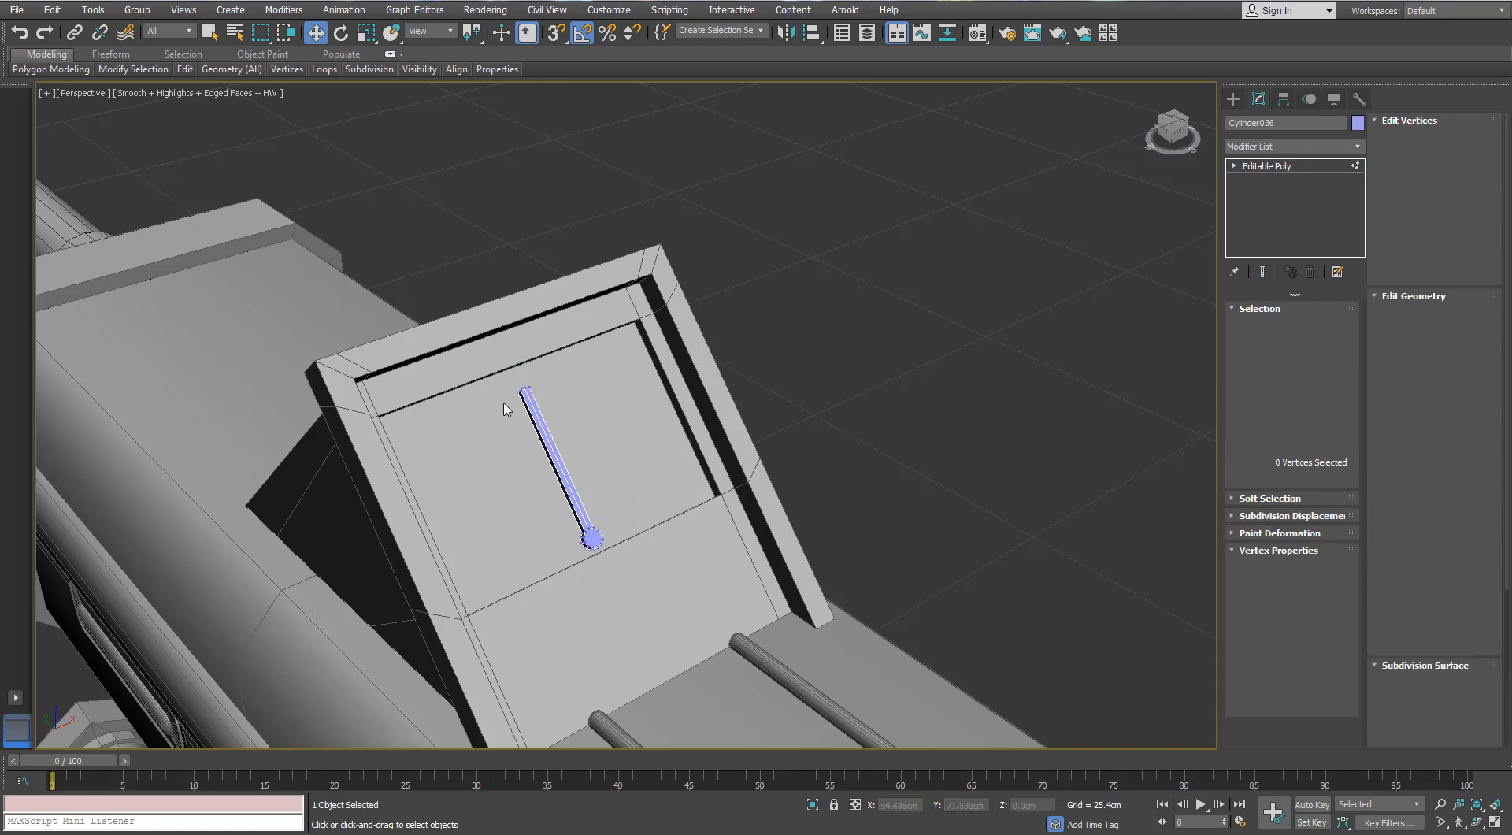
key("z")
key("r")
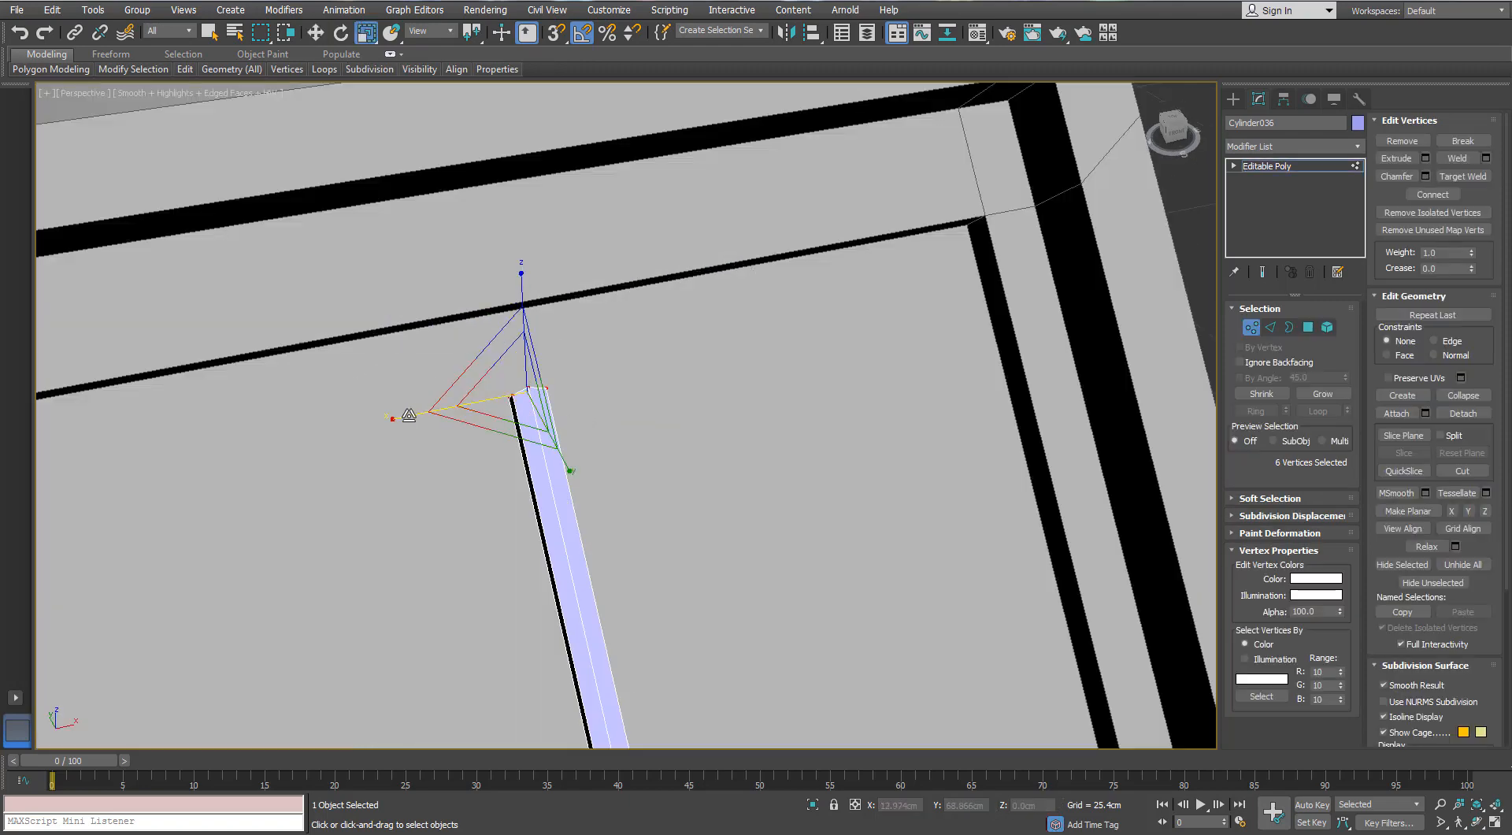
left_click_drag(408, 415, 452, 408)
scroll(500, 394, "down", 5)
- Thin the needle's tip by scaling its end vertices, and shift them slightly toward the sight's plate
middle_click_drag(499, 394, 659, 410, "alt")
scroll(547, 437, "up", 5)
left_click_drag(415, 364, 416, 364)
scroll(418, 363, "up", 2)
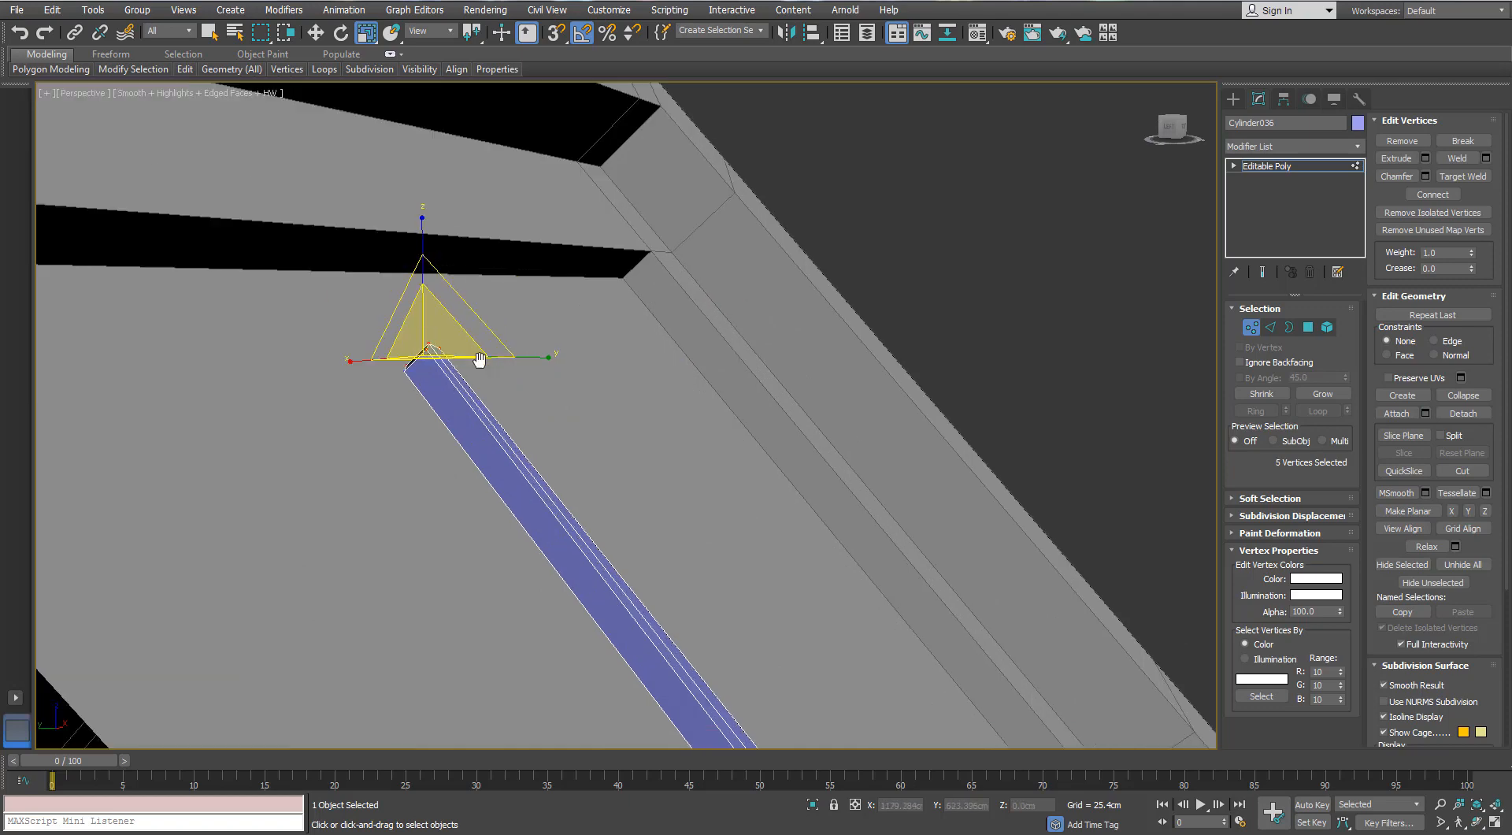
middle_click_drag(422, 361, 482, 363)
key("w")
left_click_drag(461, 322, 456, 333)
scroll(456, 332, "down", 4)
scroll(693, 638, "up", 3)
middle_click_drag(693, 638, 630, 629)
- Move the round cap polygon of the needle's hub slightly toward the plate, using the Local coordinate system
key("4")
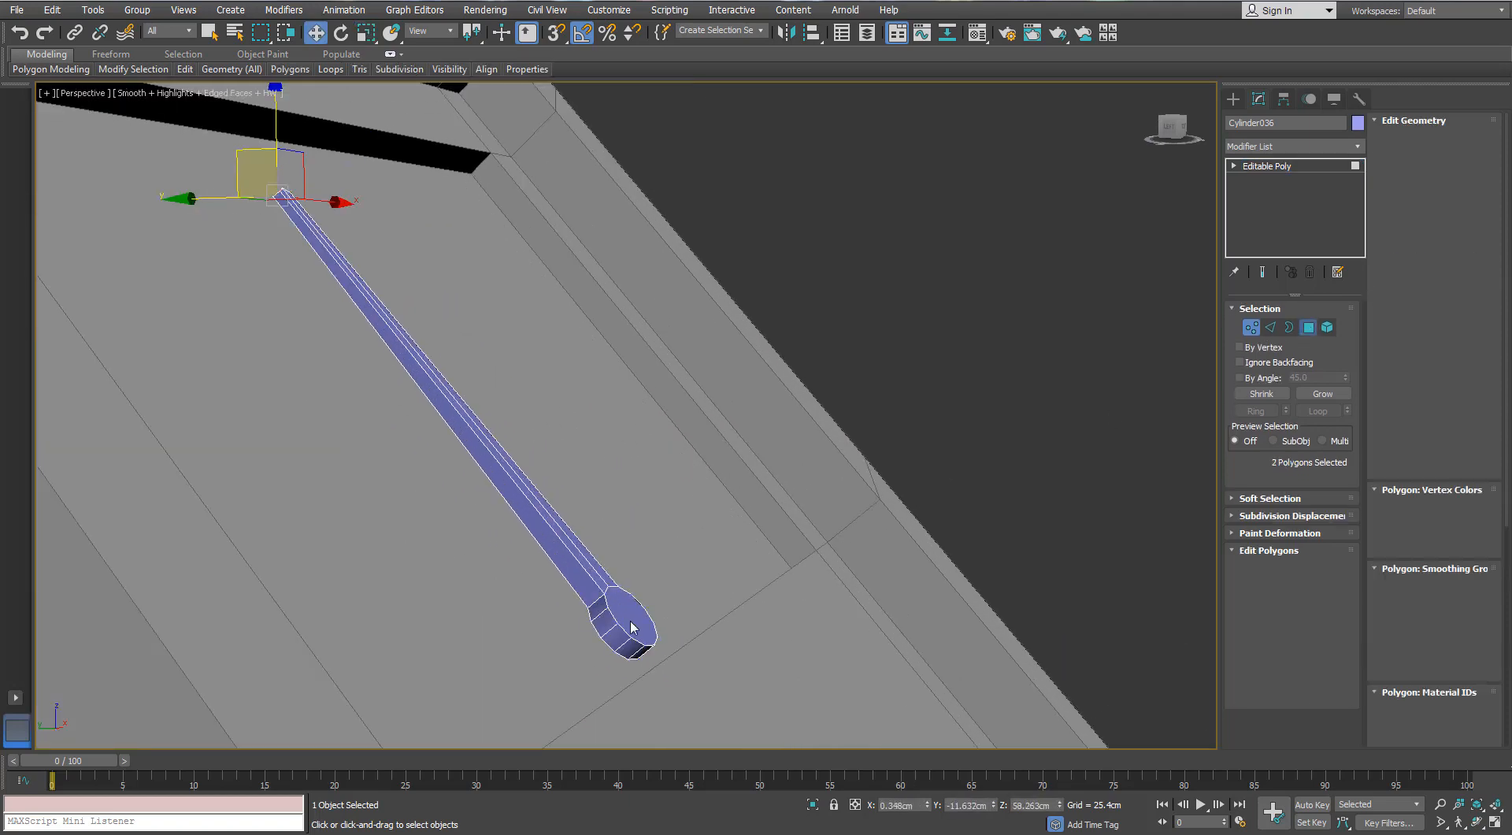
left_click(632, 627)
left_click(450, 34)
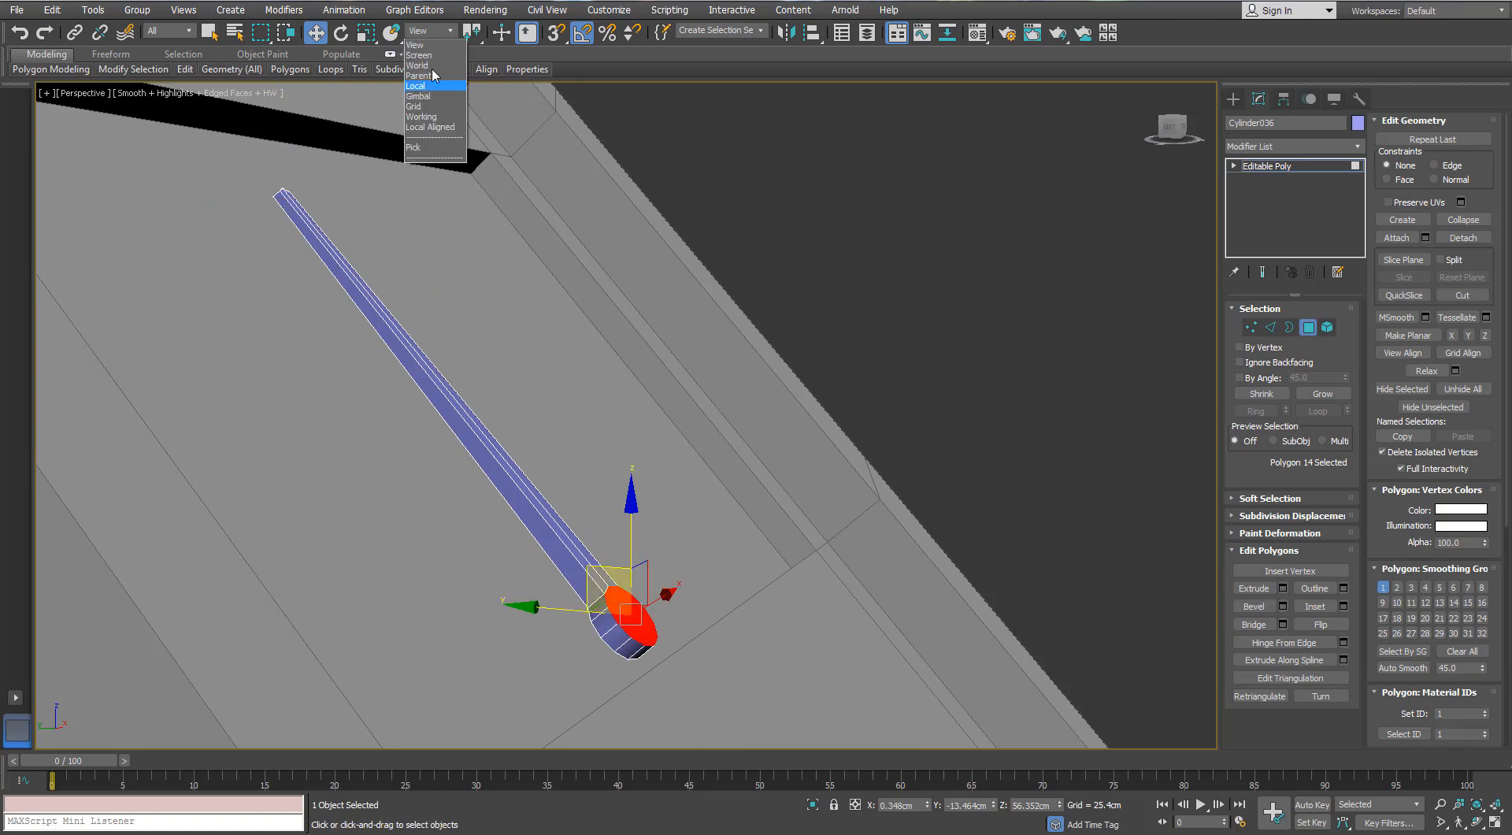
left_click(429, 94)
left_click_drag(699, 556, 694, 560)
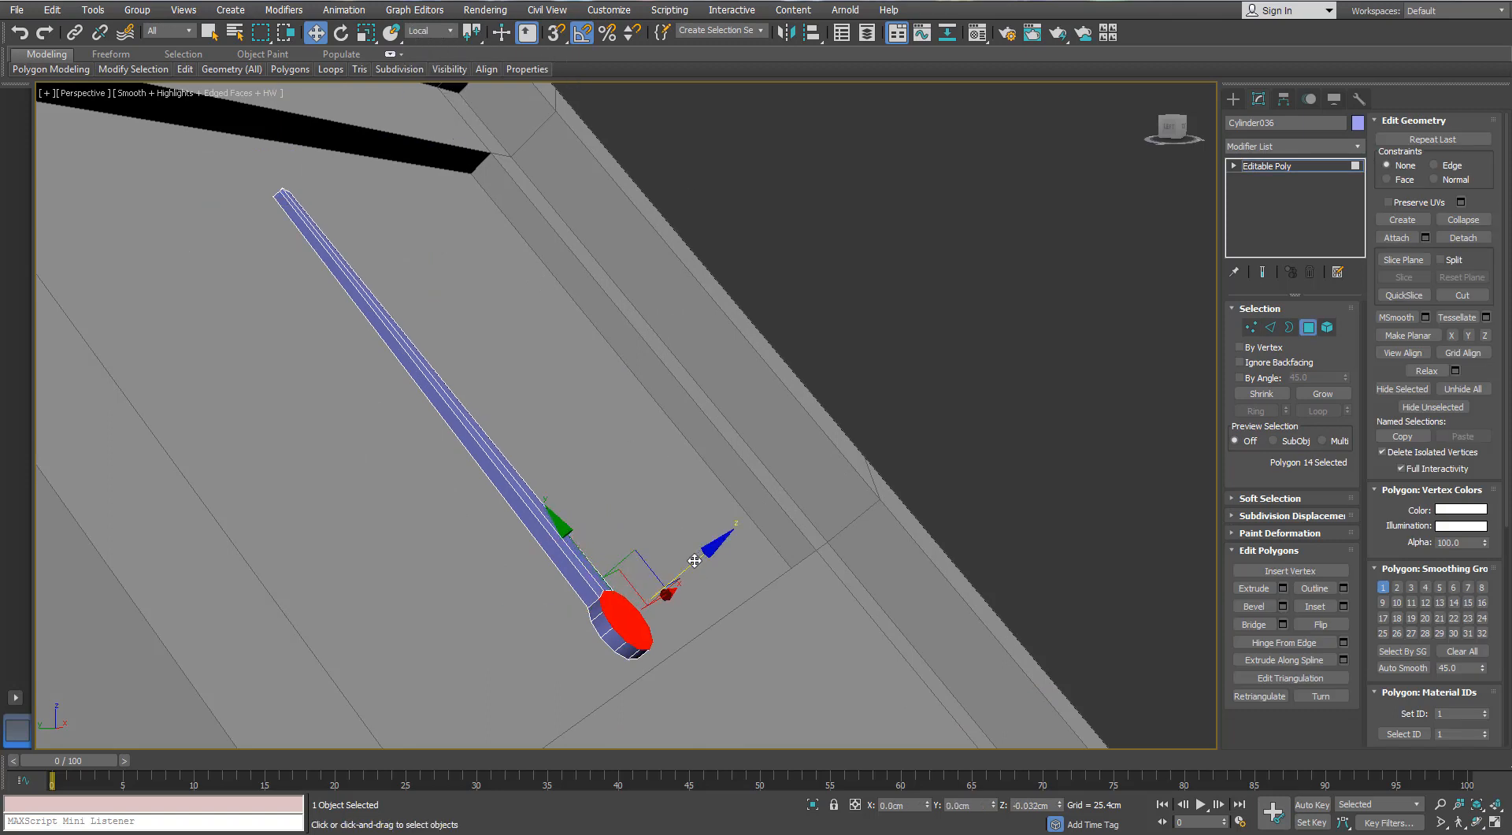
- Leave the needle's polygon editing and start polygon editing on the framed sight
left_click(1308, 328)
left_click(545, 300)
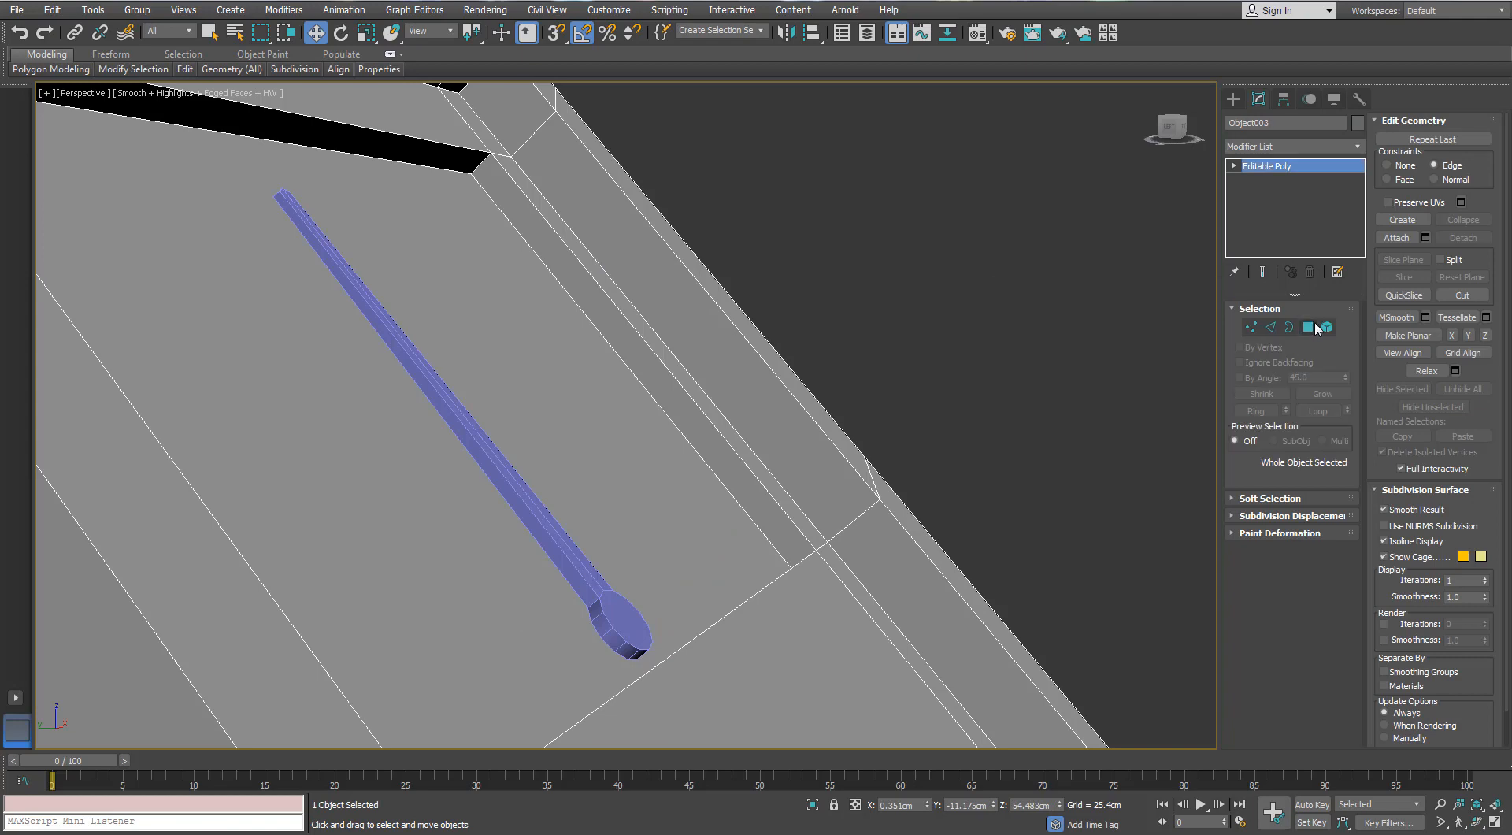
left_click(1311, 325)
left_click_drag(505, 324, 632, 301, "shift")
key("Escape")
left_click(531, 427)
scroll(531, 427, "down", 3)
left_click_drag(551, 333, 587, 320)
key("ctrl+z")
key("ctrl+z")
key("ctrl+z")
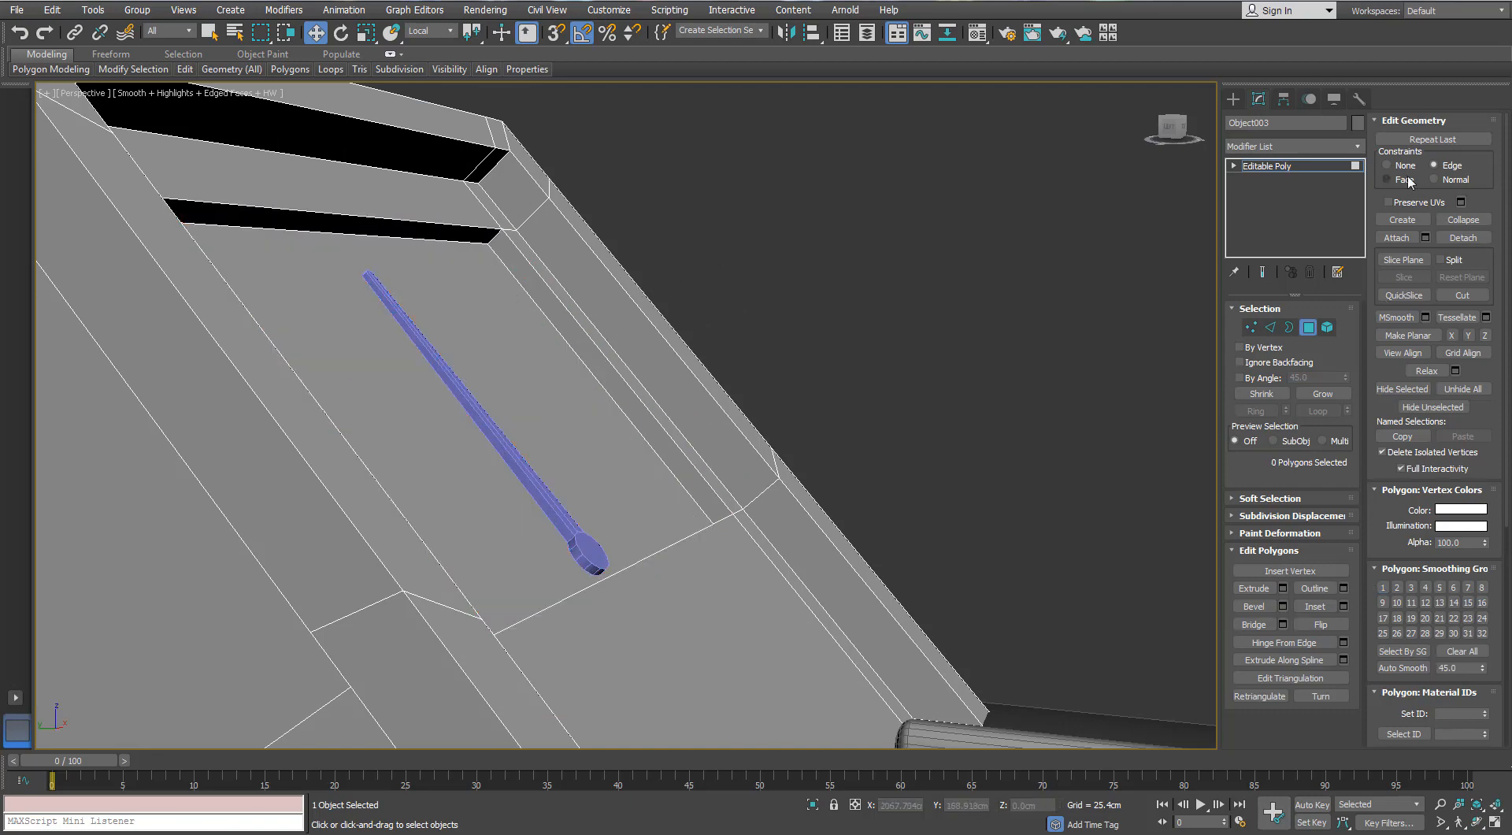
- Set the editing constraint to None and clone the sight's recessed plate polygon slightly outward as an element
left_click(1387, 166)
left_click(525, 342)
left_click_drag(636, 286, 719, 246)
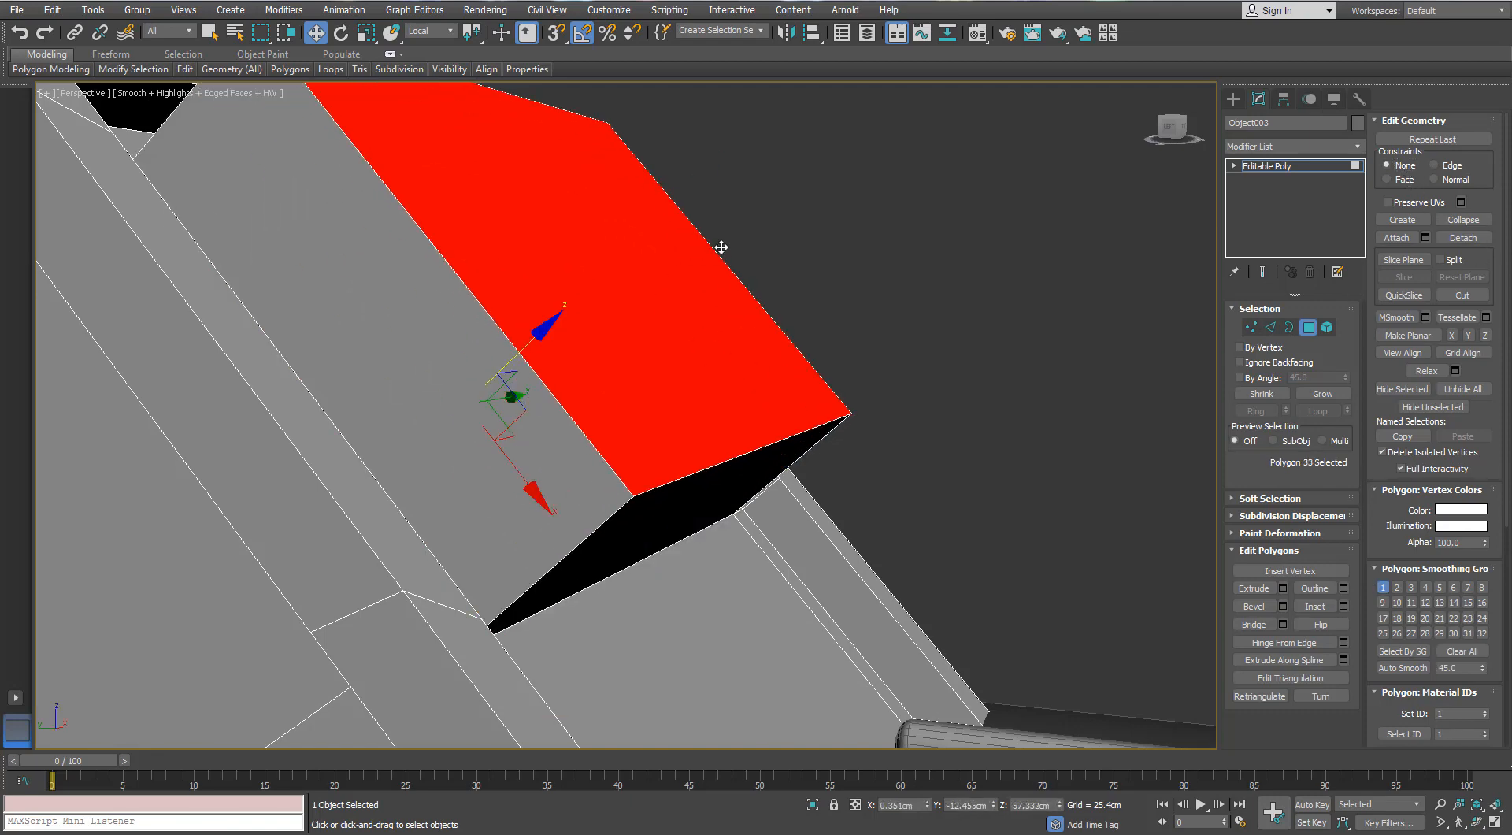
key("ctrl+z")
left_click_drag(536, 334, 551, 329, "shift")
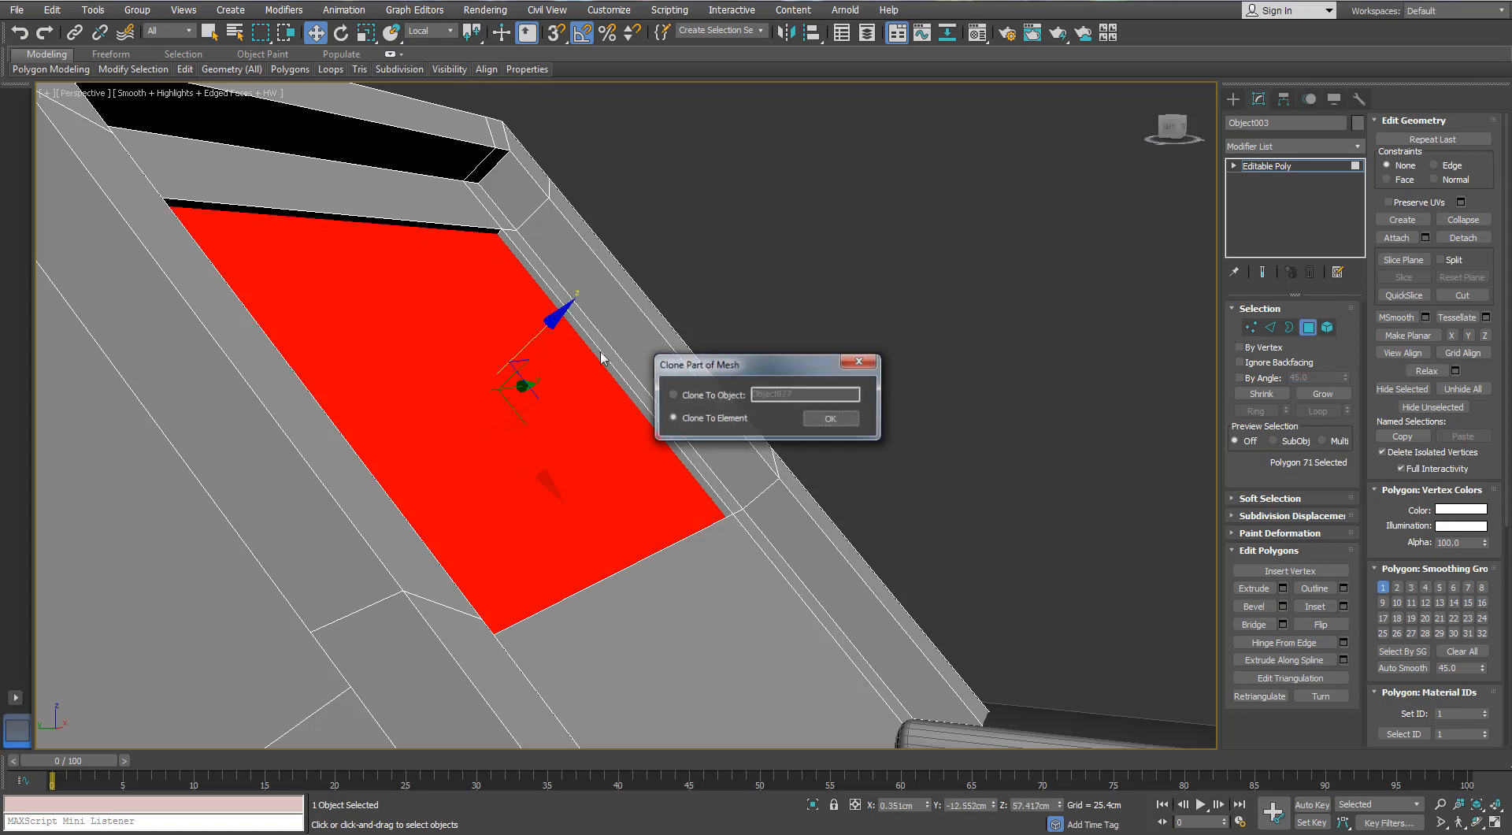
left_click(830, 419)
- Detach the cloned plate polygon as a separate pane object and leave polygon editing
left_click(1463, 238)
left_click(807, 423)
key("4")
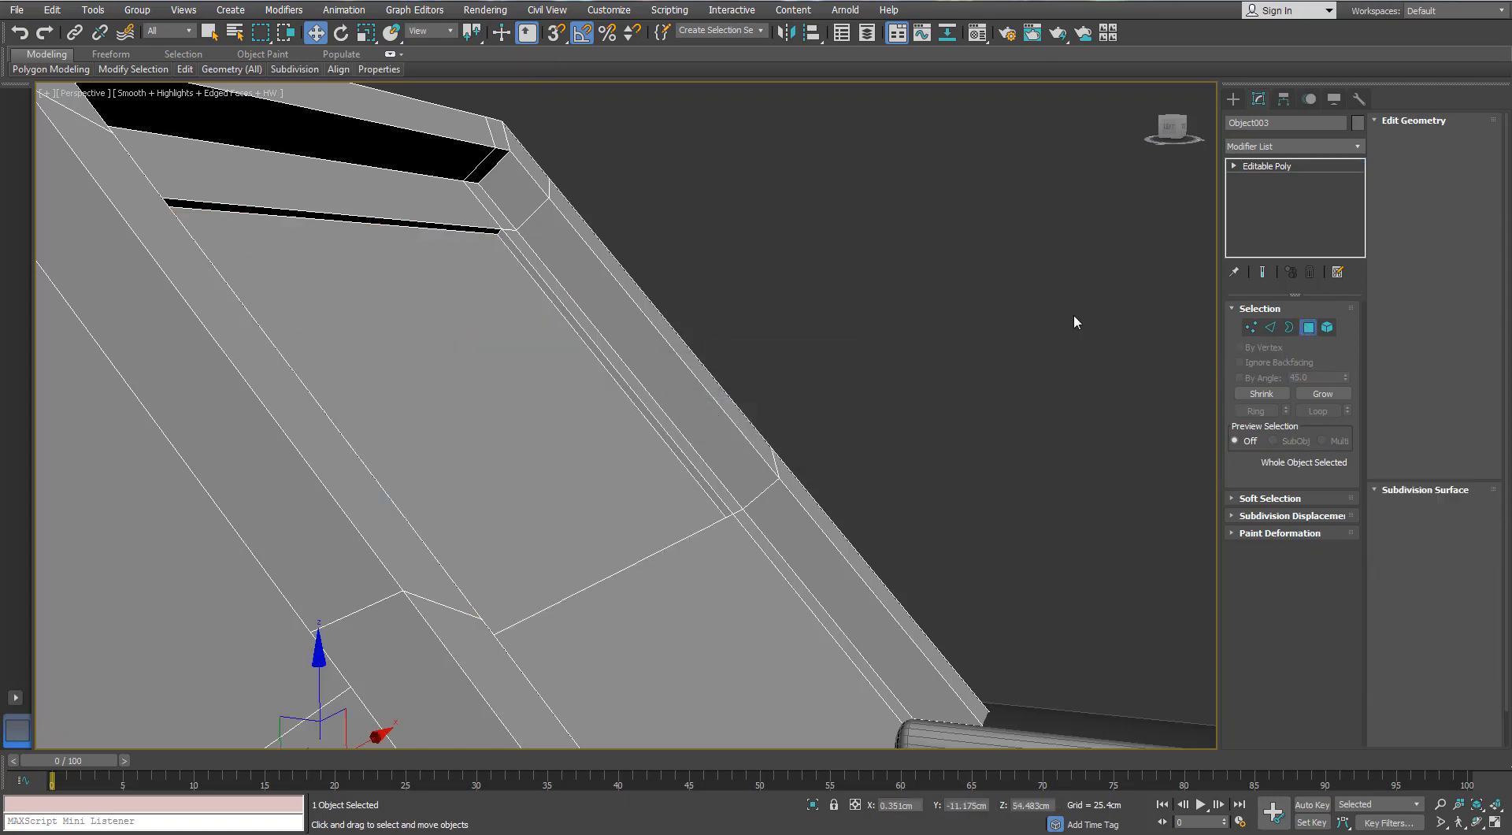
- Set Material #0's opacity to 8 and assign it to the detached pane over the needle
key("m")
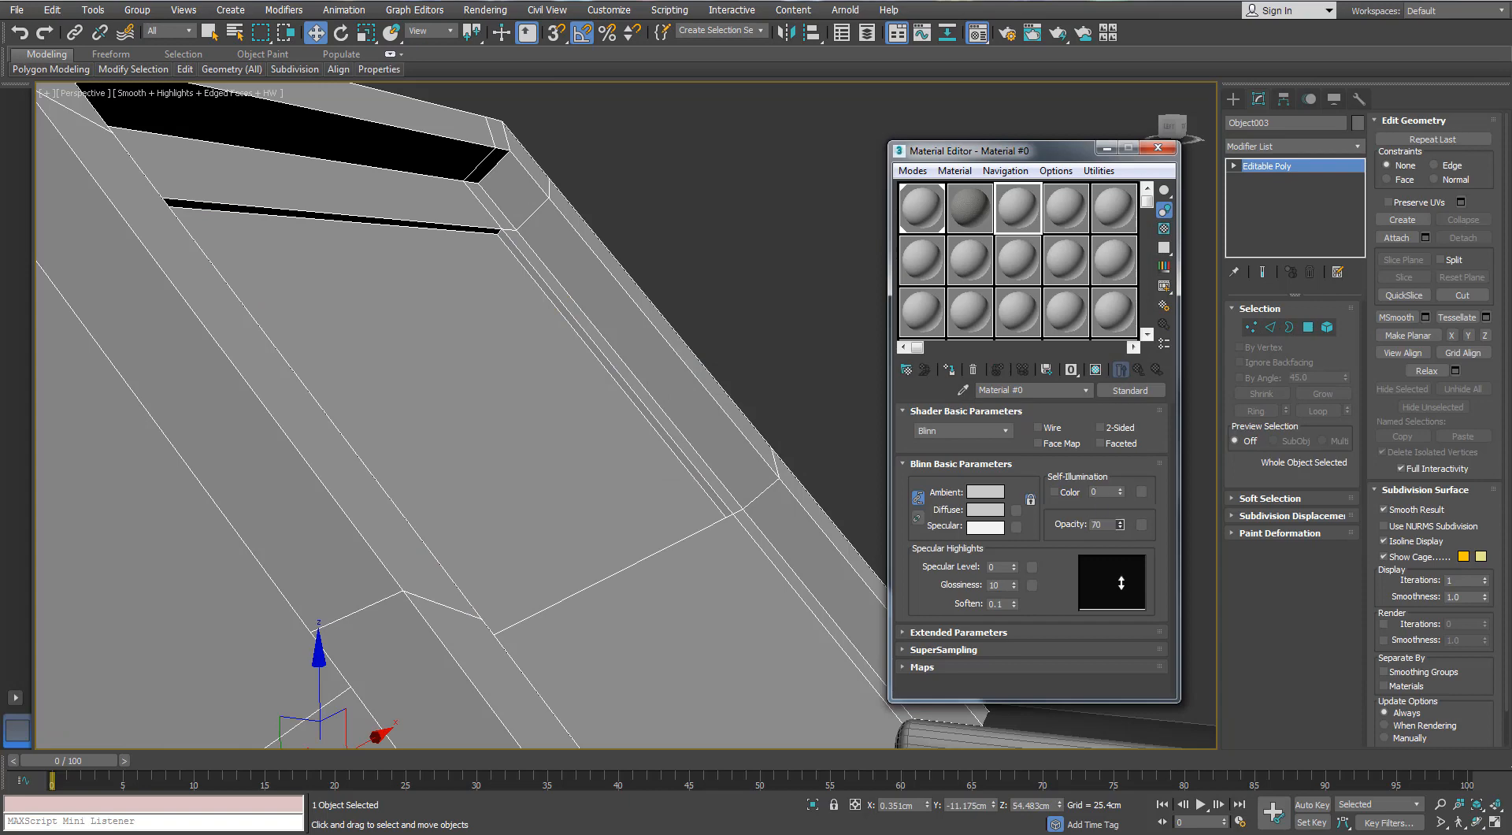
left_click(591, 450)
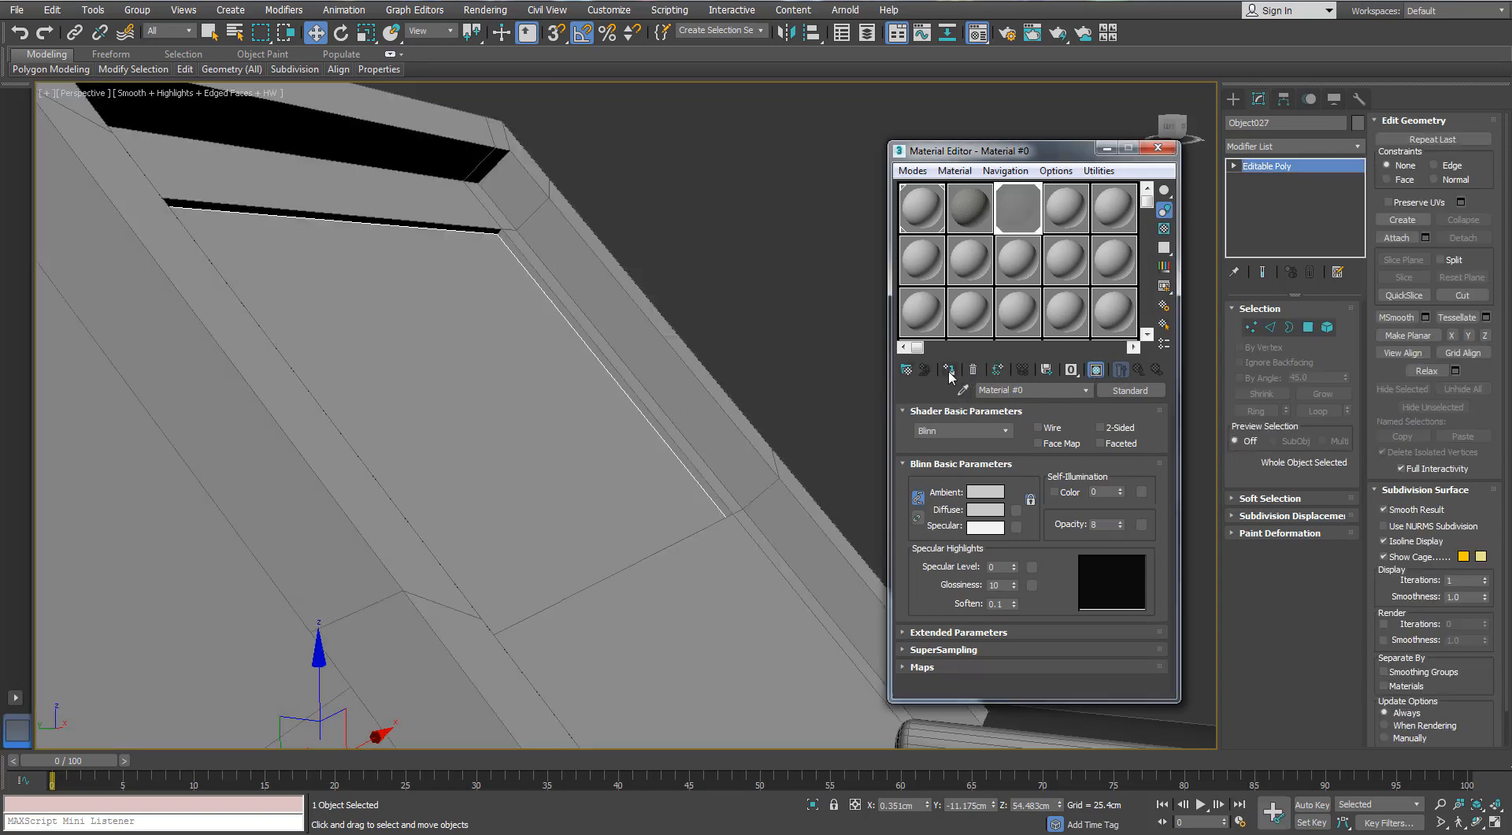
middle_click_drag(598, 205, 790, 156, "alt")
left_click(789, 155)
left_click(625, 365)
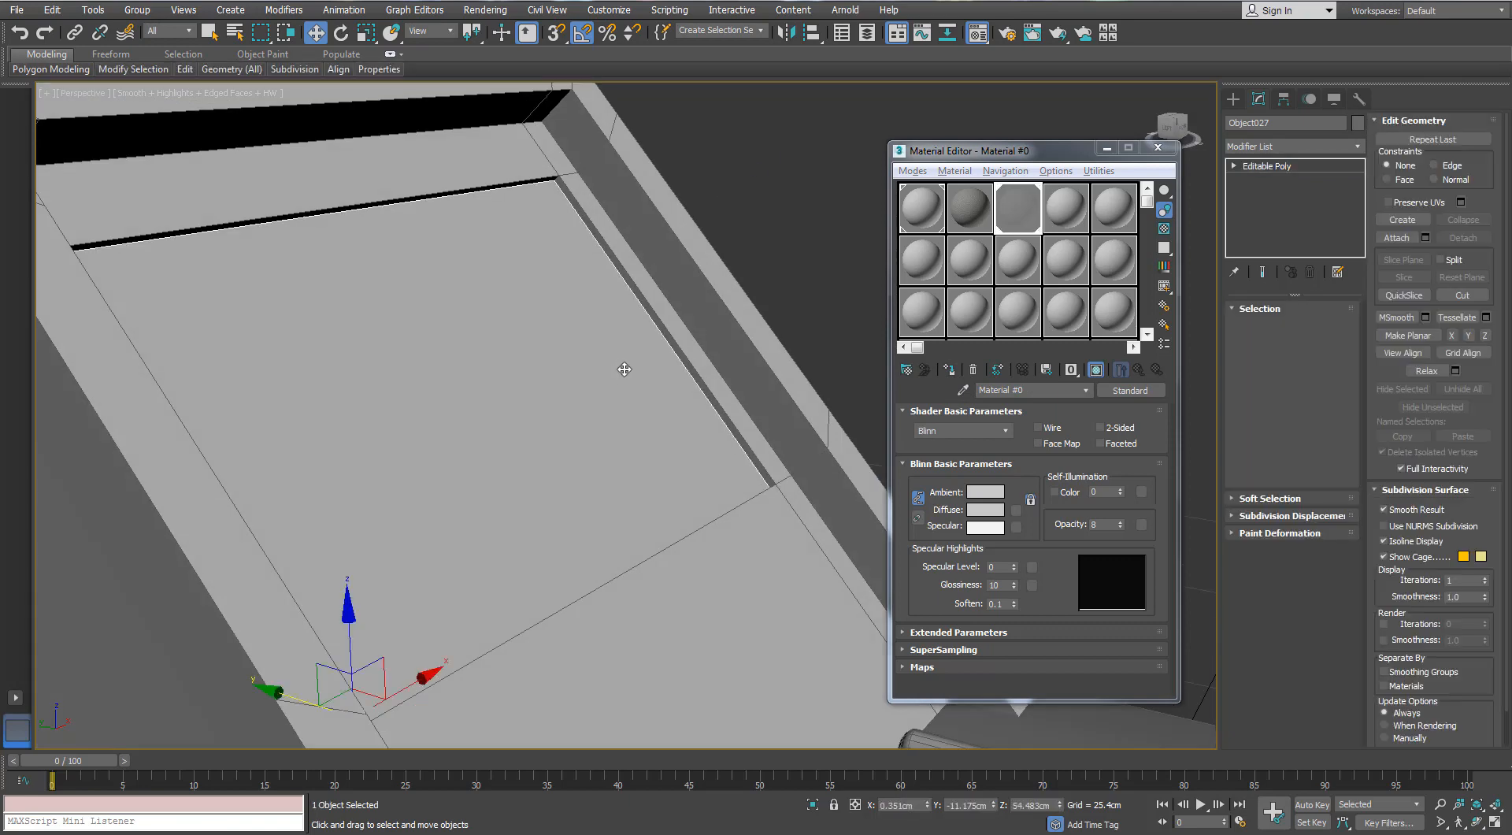
left_click(950, 370)
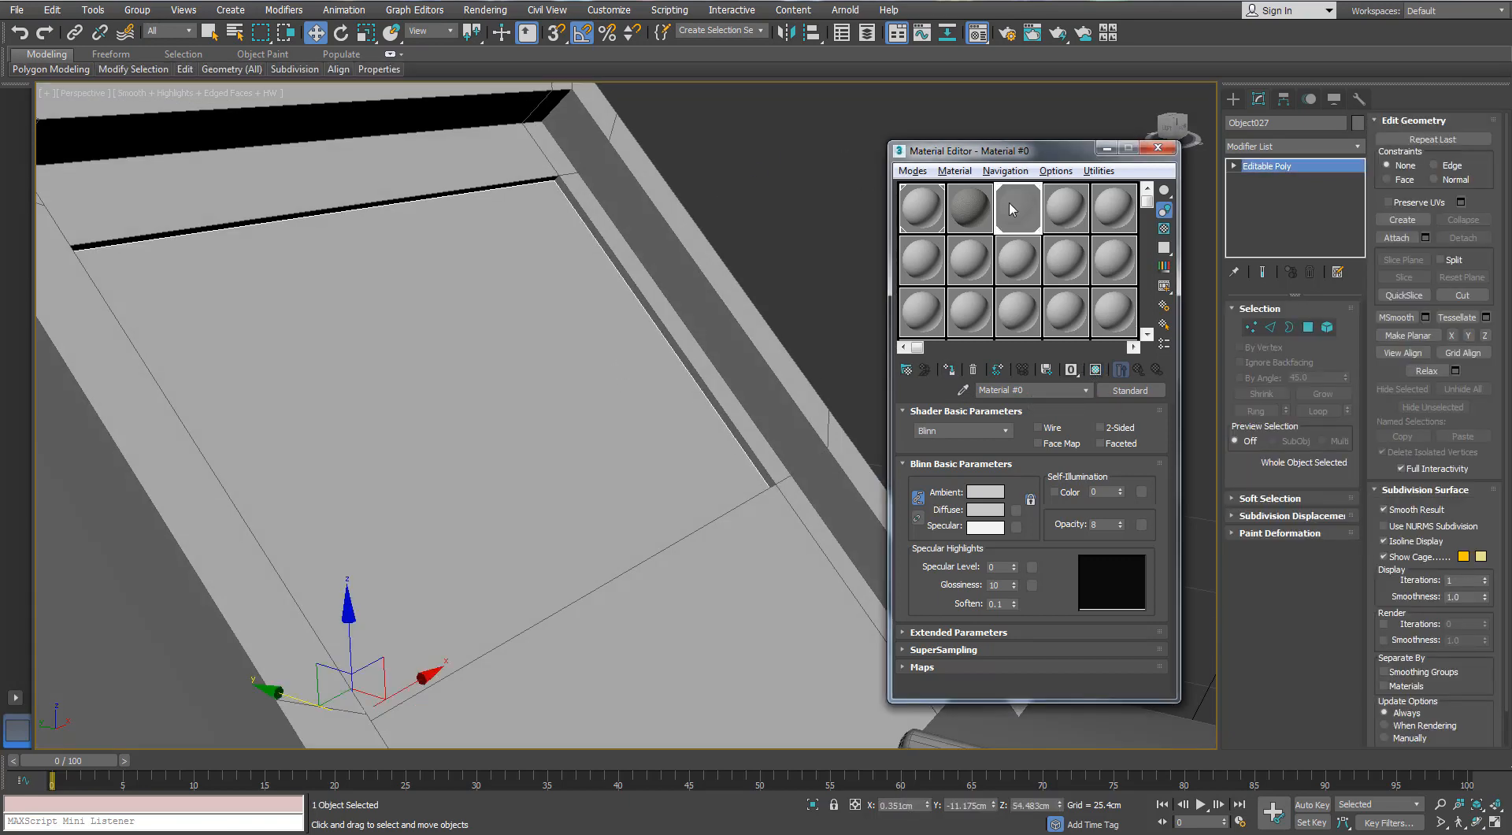
- Try the transparent material on the whole framed sight and undo the assignment
scroll(558, 323, "down", 5)
middle_click_drag(558, 323, 389, 333, "alt")
key("F3")
key("F3")
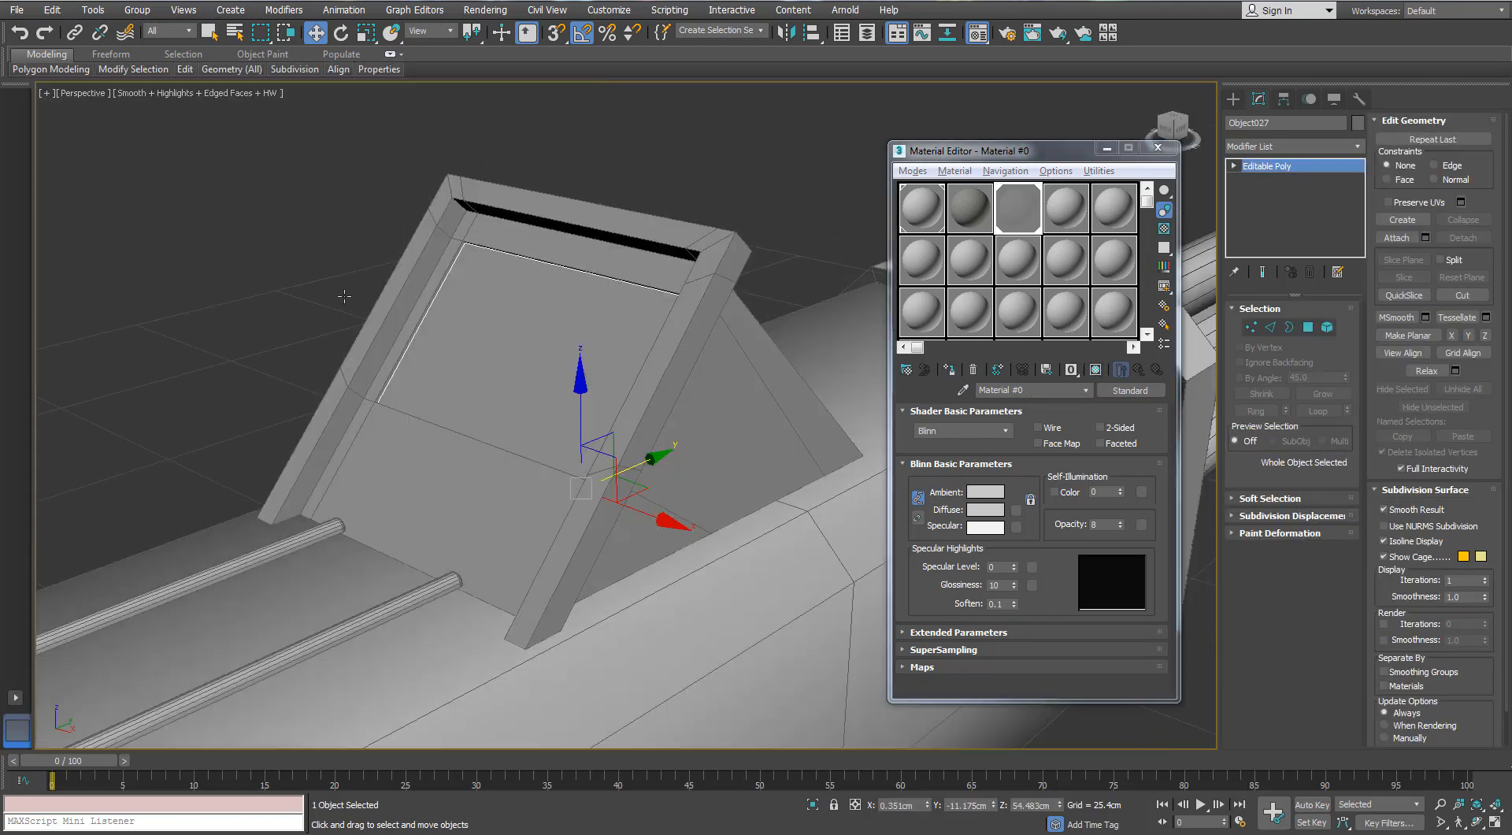
left_click(557, 226)
left_click(949, 370)
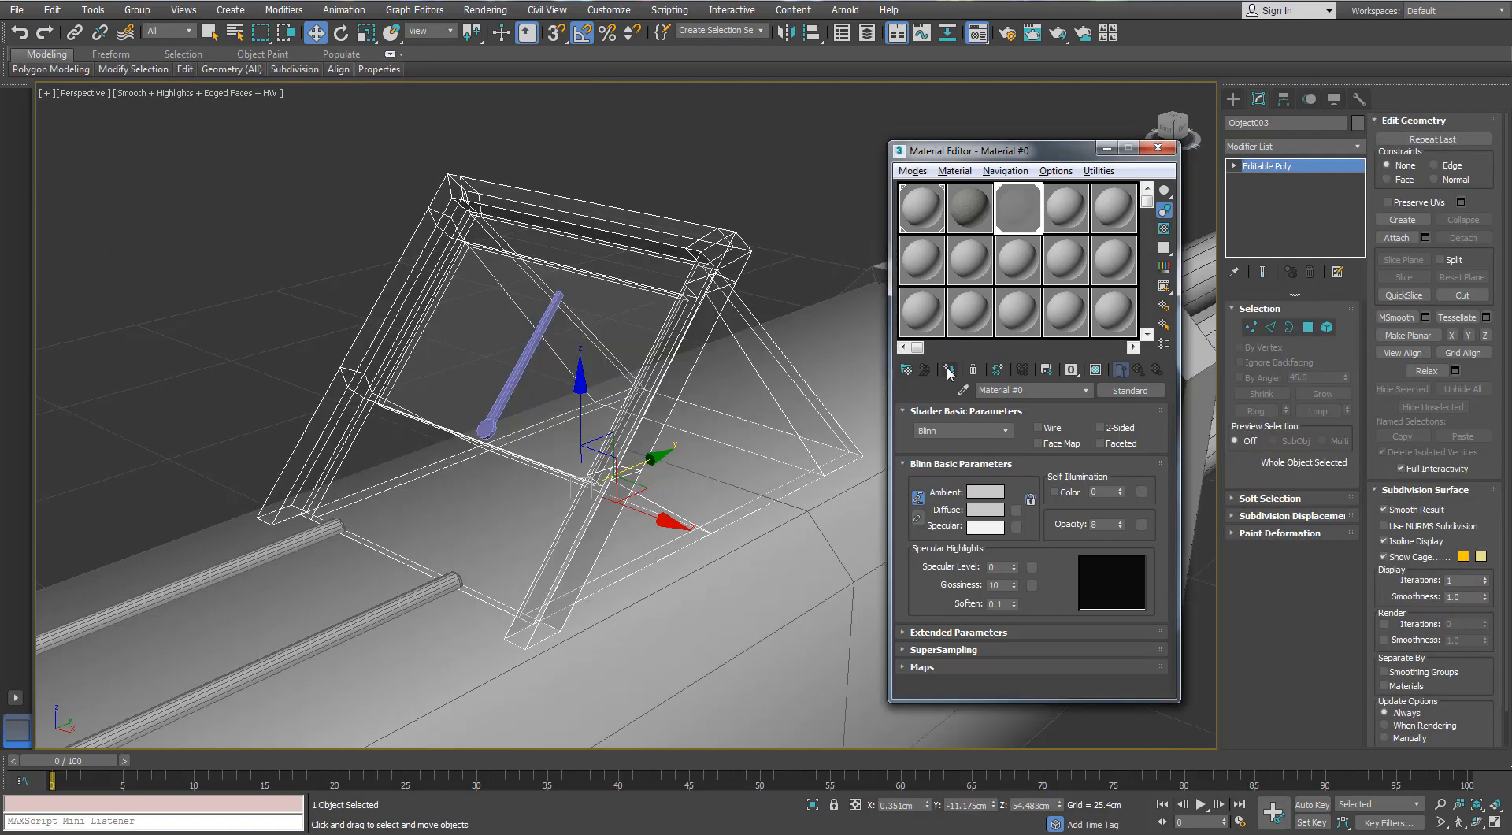
key("ctrl+z")
- Close the Material Editor and deselect the pane
left_click(441, 317)
middle_click_drag(441, 317, 584, 313, "alt")
scroll(584, 313, "down", 2)
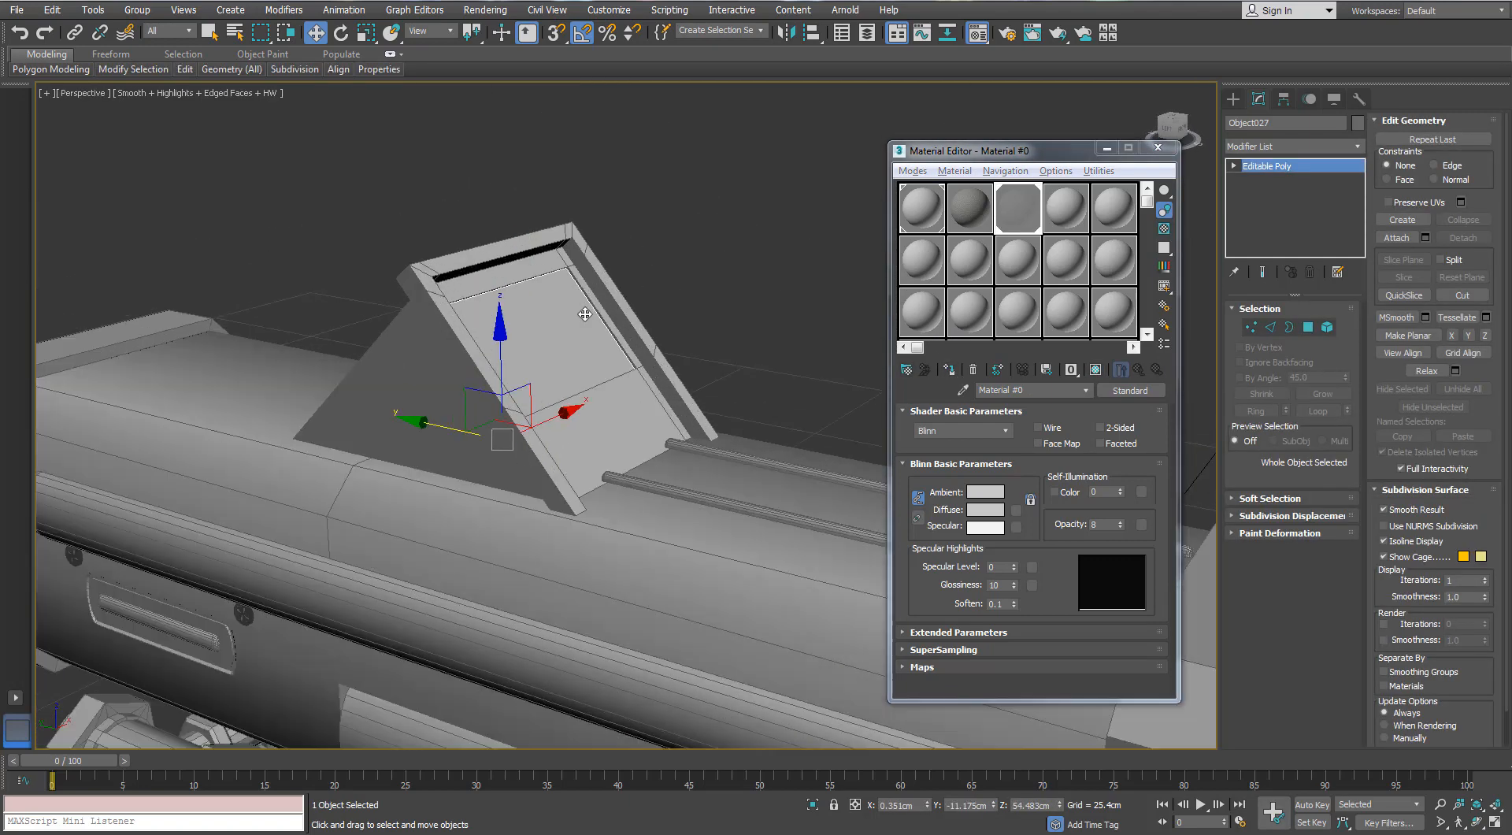
left_click(1158, 147)
left_click(911, 320)
- Examine the complete gun model at different distances and angles
middle_click_drag(911, 321, 574, 294, "alt")
scroll(599, 243, "down", 5)
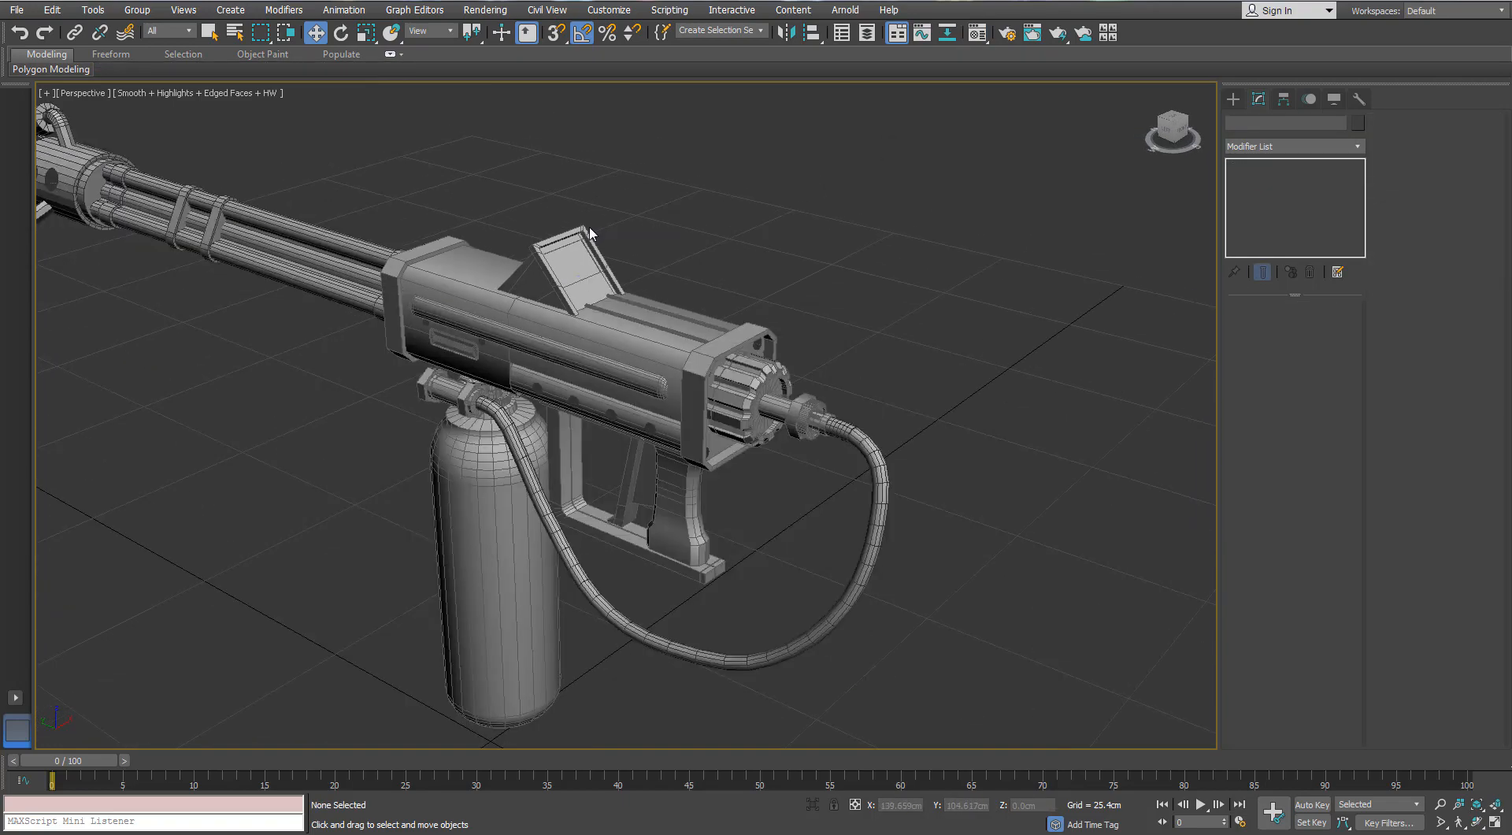
scroll(589, 230, "down", 4)
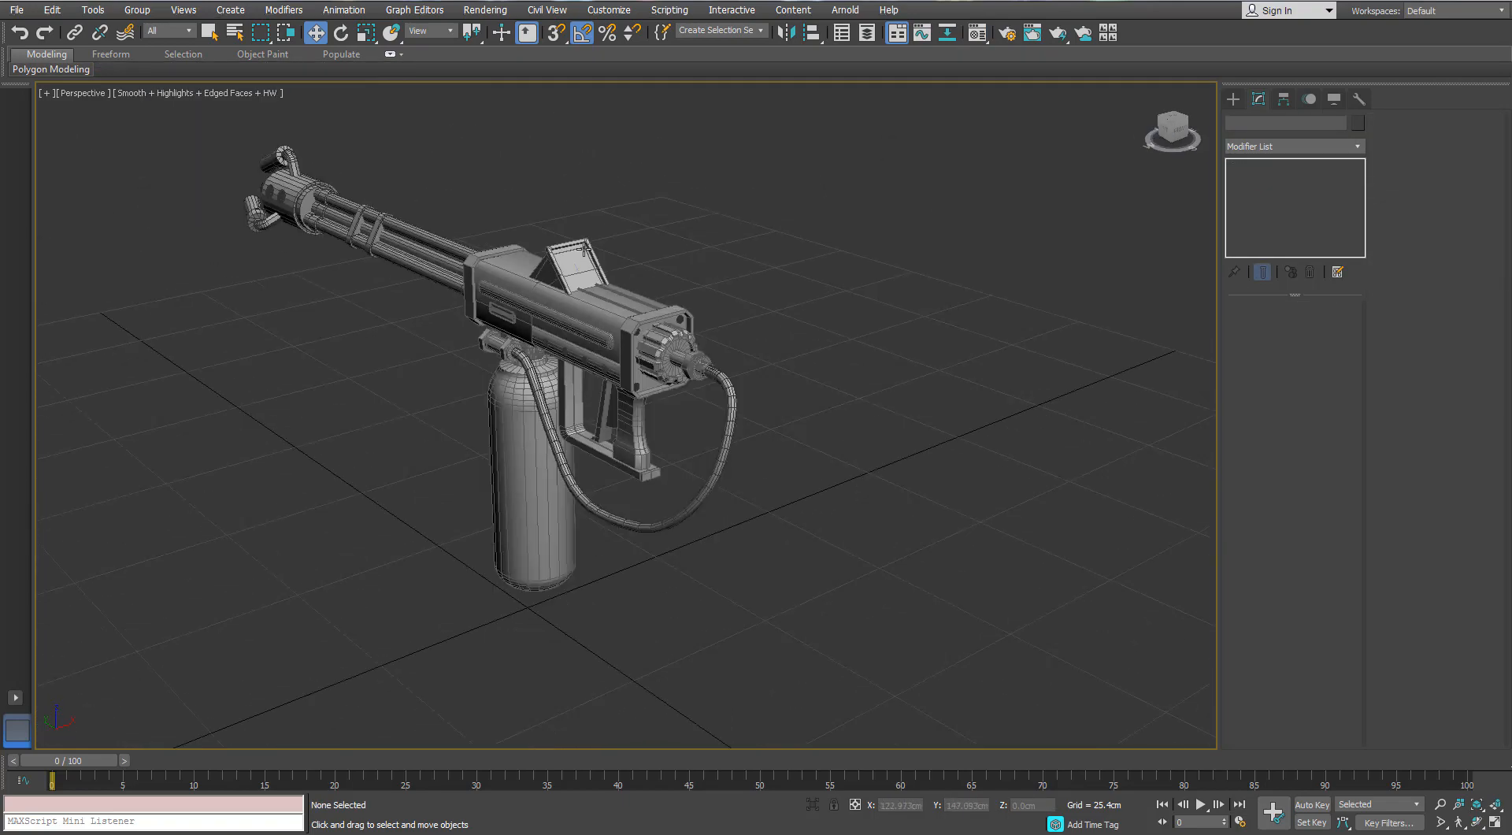
scroll(585, 249, "up", 4)
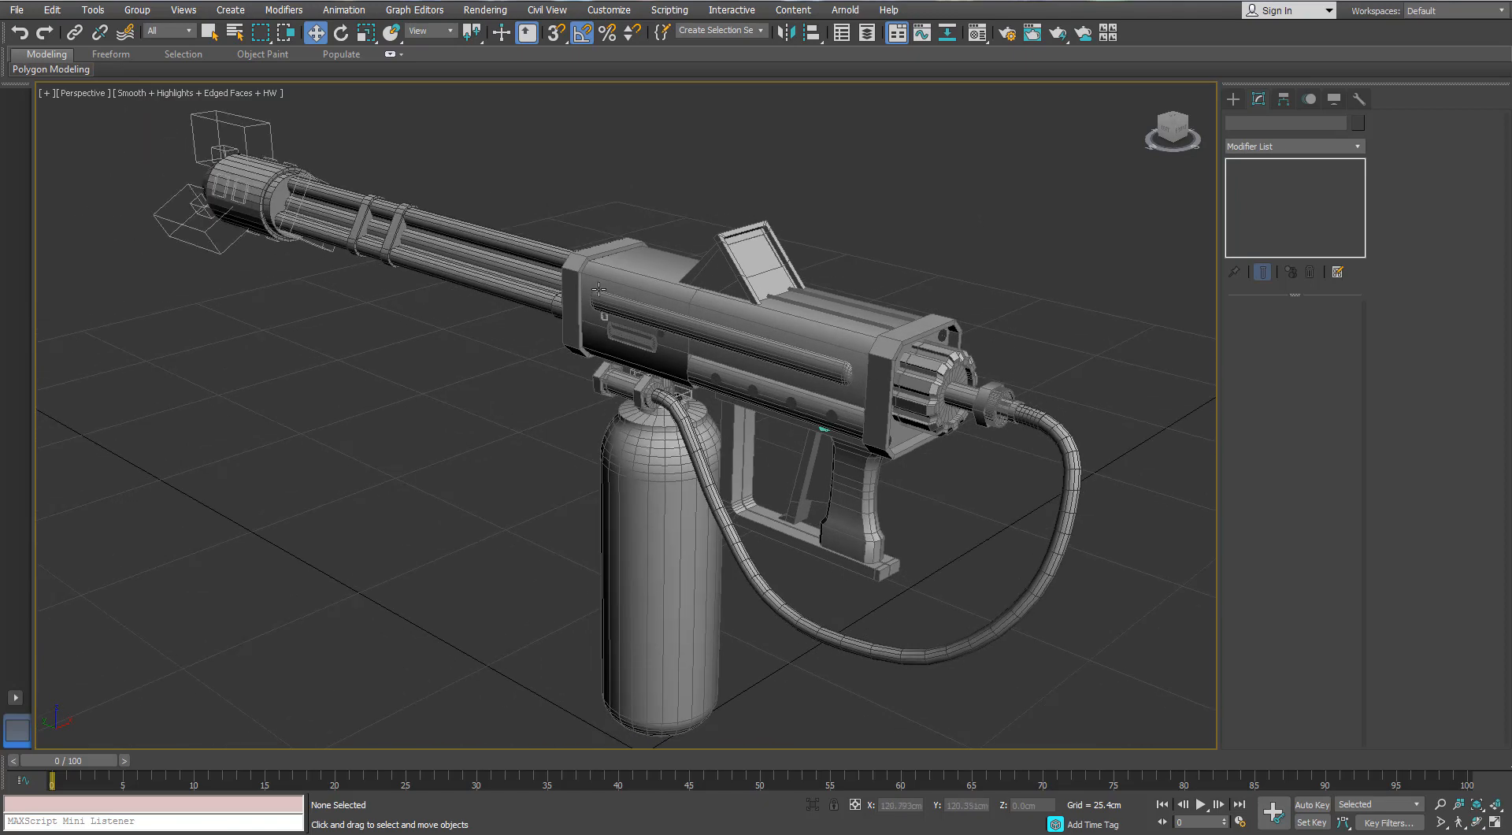
middle_click_drag(329, 282, 726, 557, "alt")
scroll(734, 377, "up", 4)
middle_click_drag(733, 376, 501, 374, "alt")
scroll(501, 374, "down", 2)
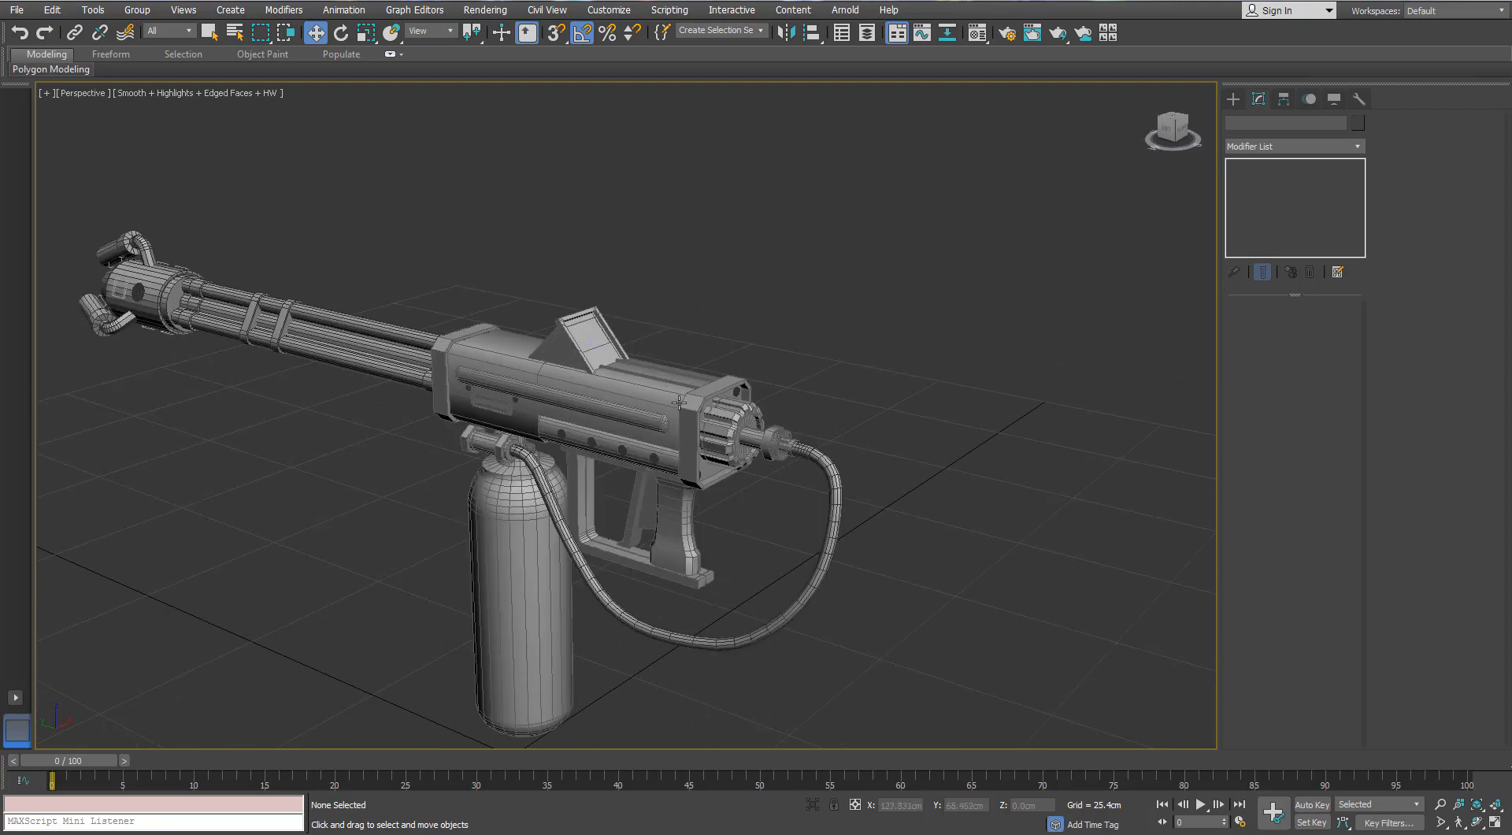
- Put all of the gun's objects in a new layer named FlameThrower_HP
key("ctrl+a")
scroll(661, 392, "down", 3)
scroll(662, 391, "up", 3)
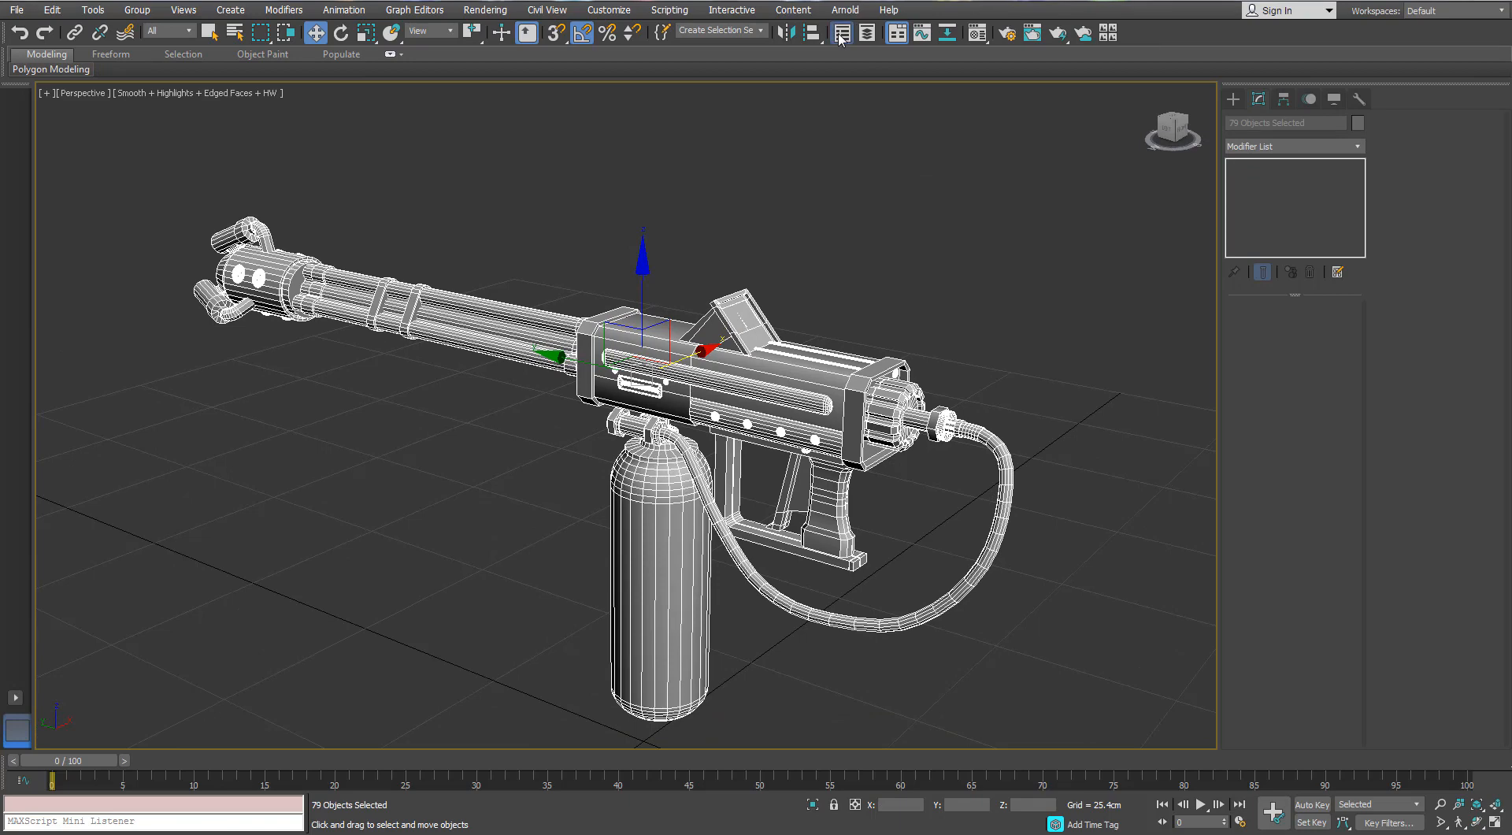
left_click(840, 36)
left_click_drag(972, 197, 1036, 158)
double_click(1023, 252)
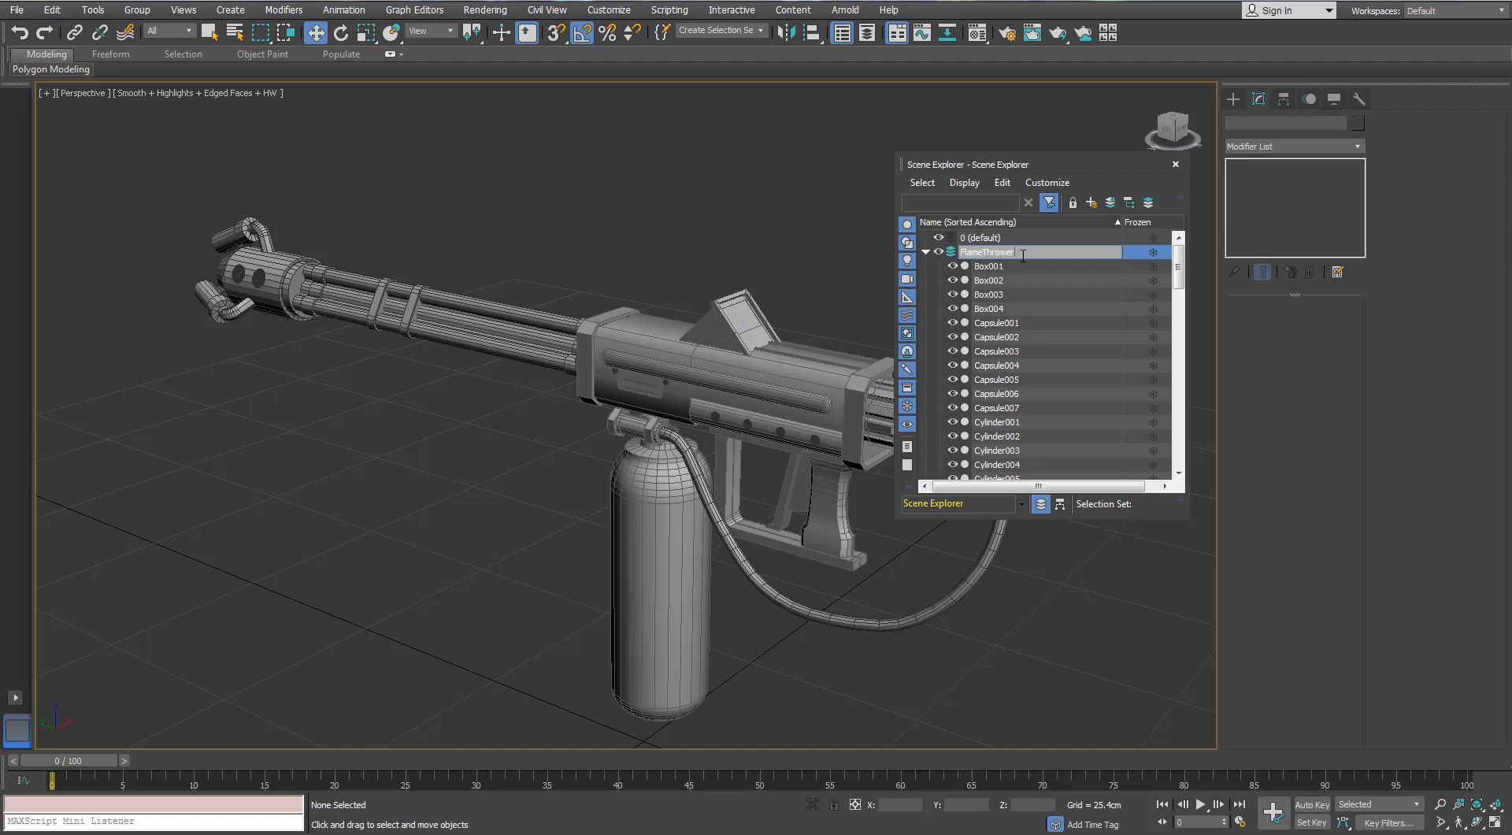
key("Return")
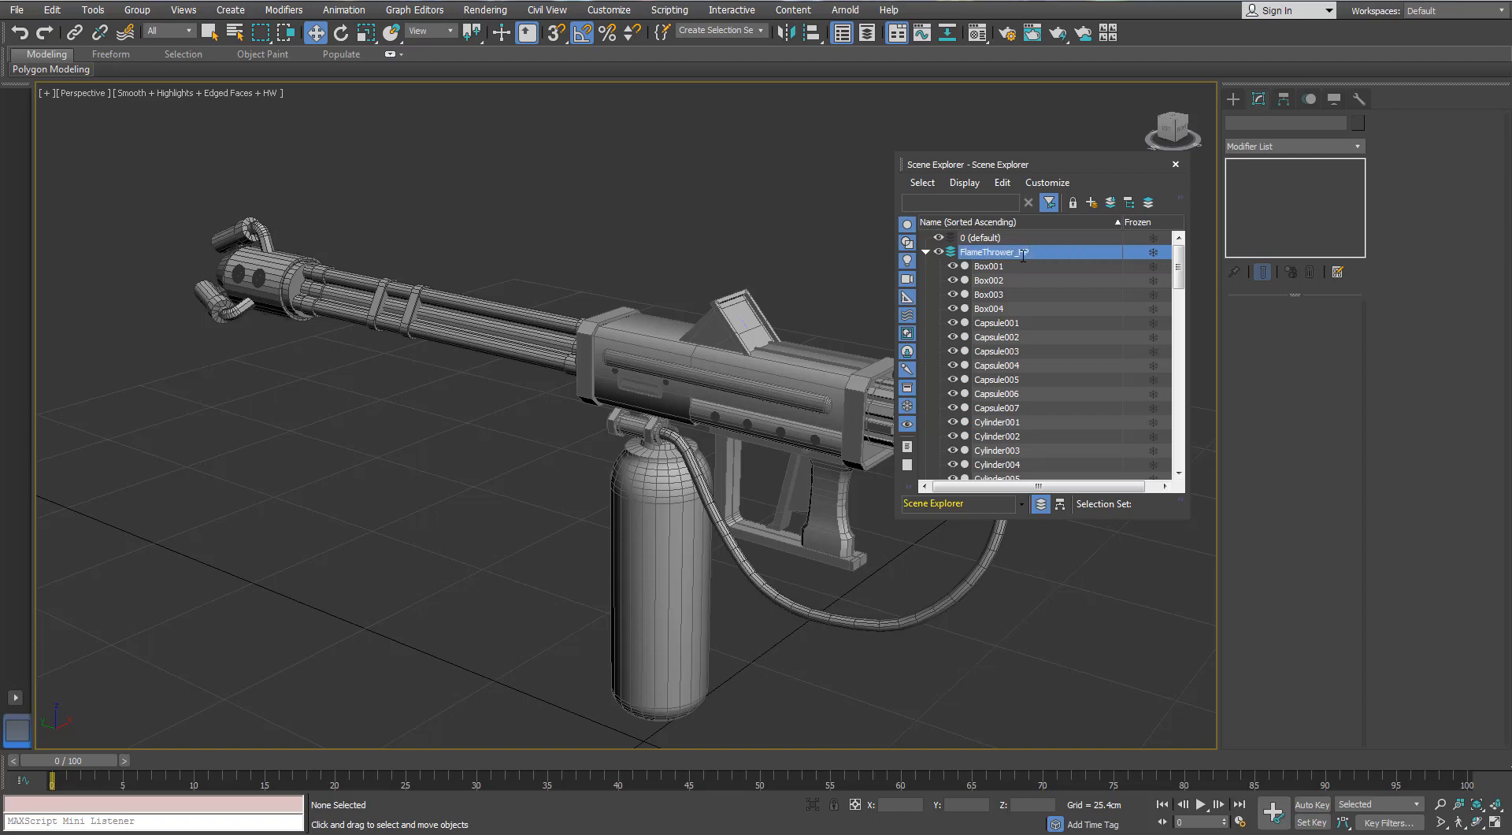
- Select every object in the FlameThrower_HP layer and mirror them on the Y axis as a copy
left_click(925, 254)
double_click(972, 253)
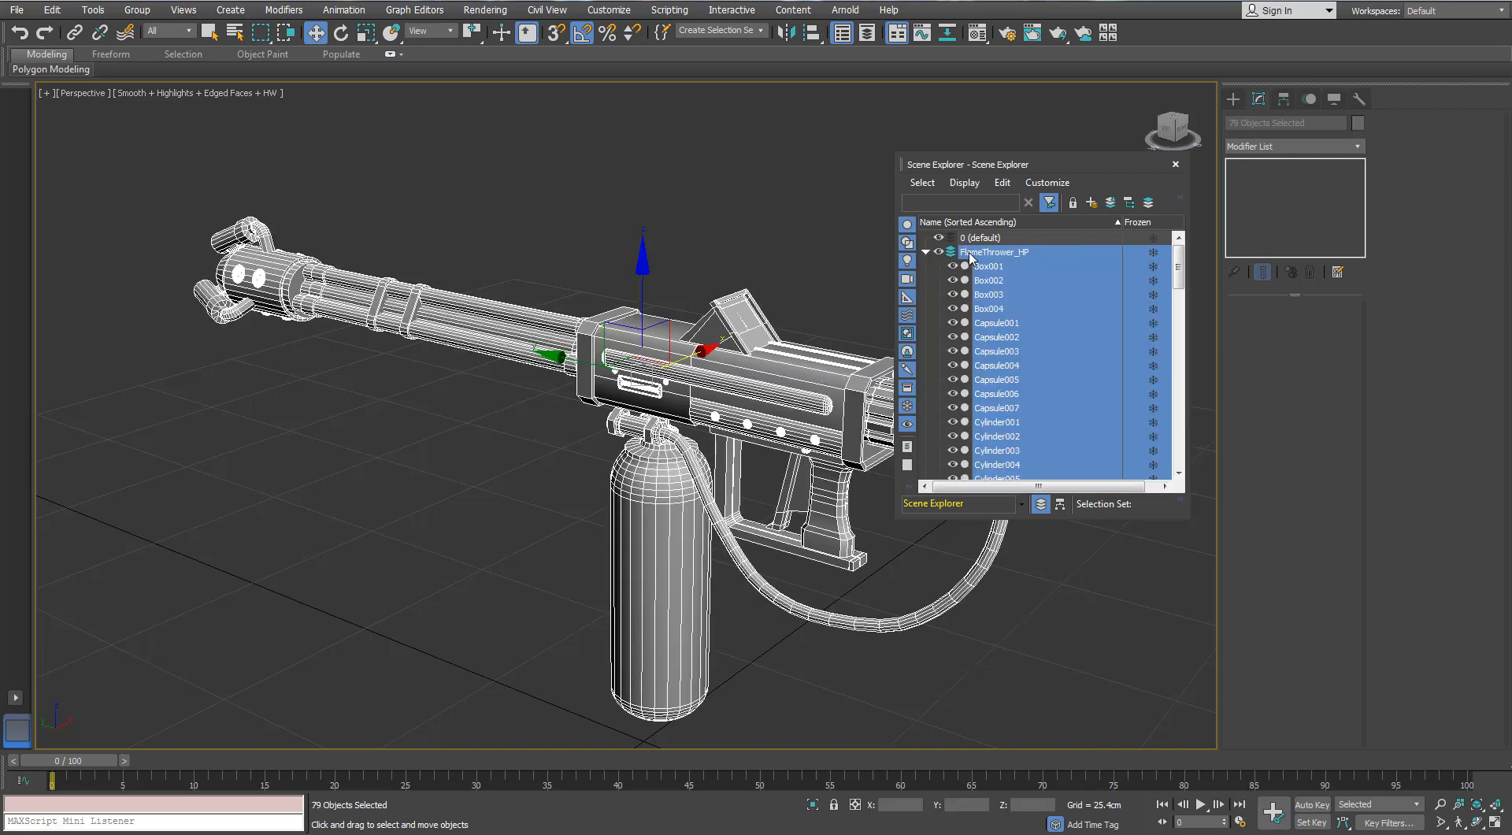
scroll(370, 325, "down", 3)
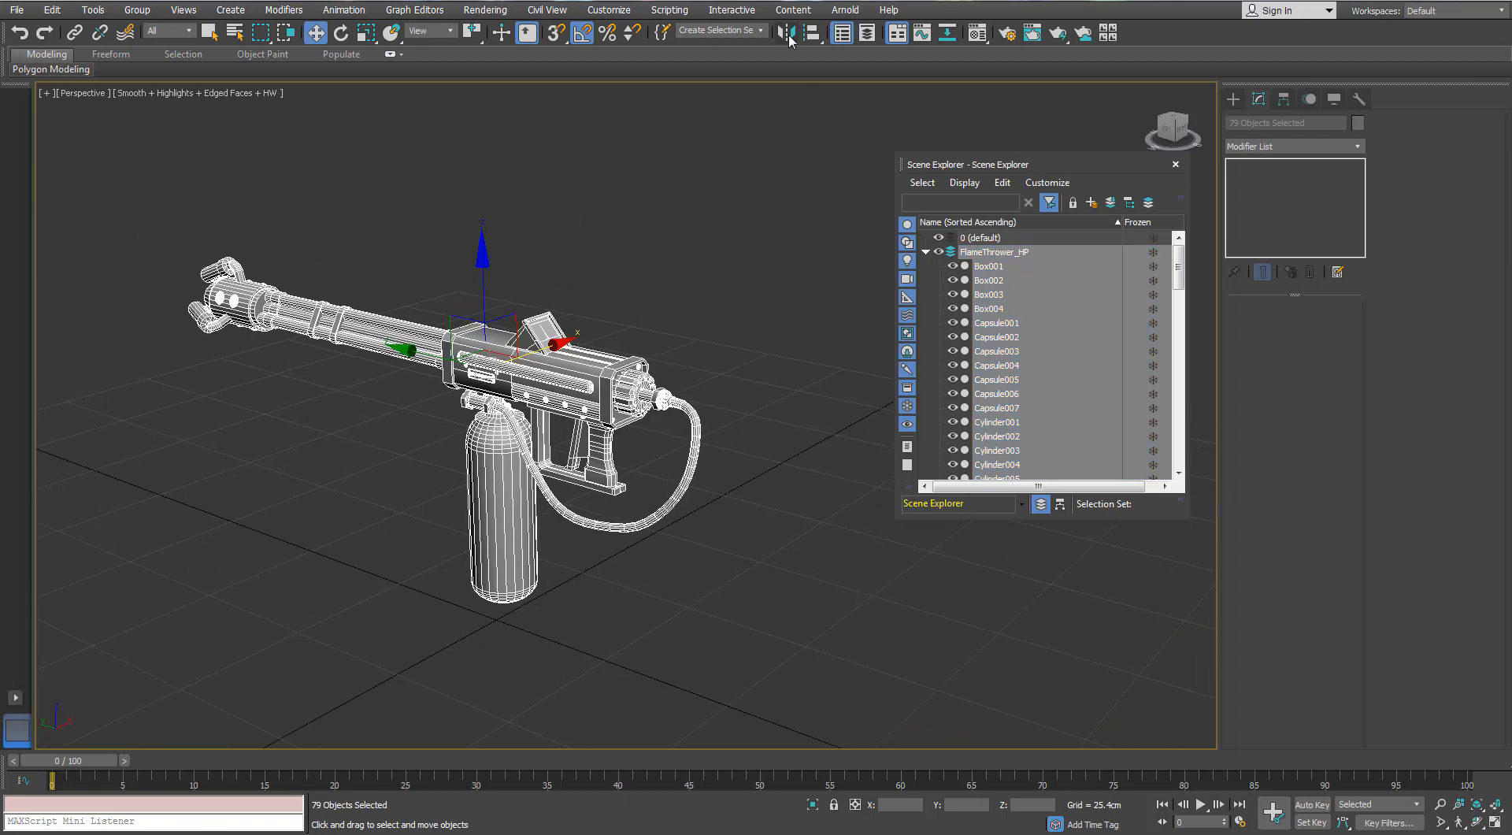
left_click(787, 33)
left_click(723, 352)
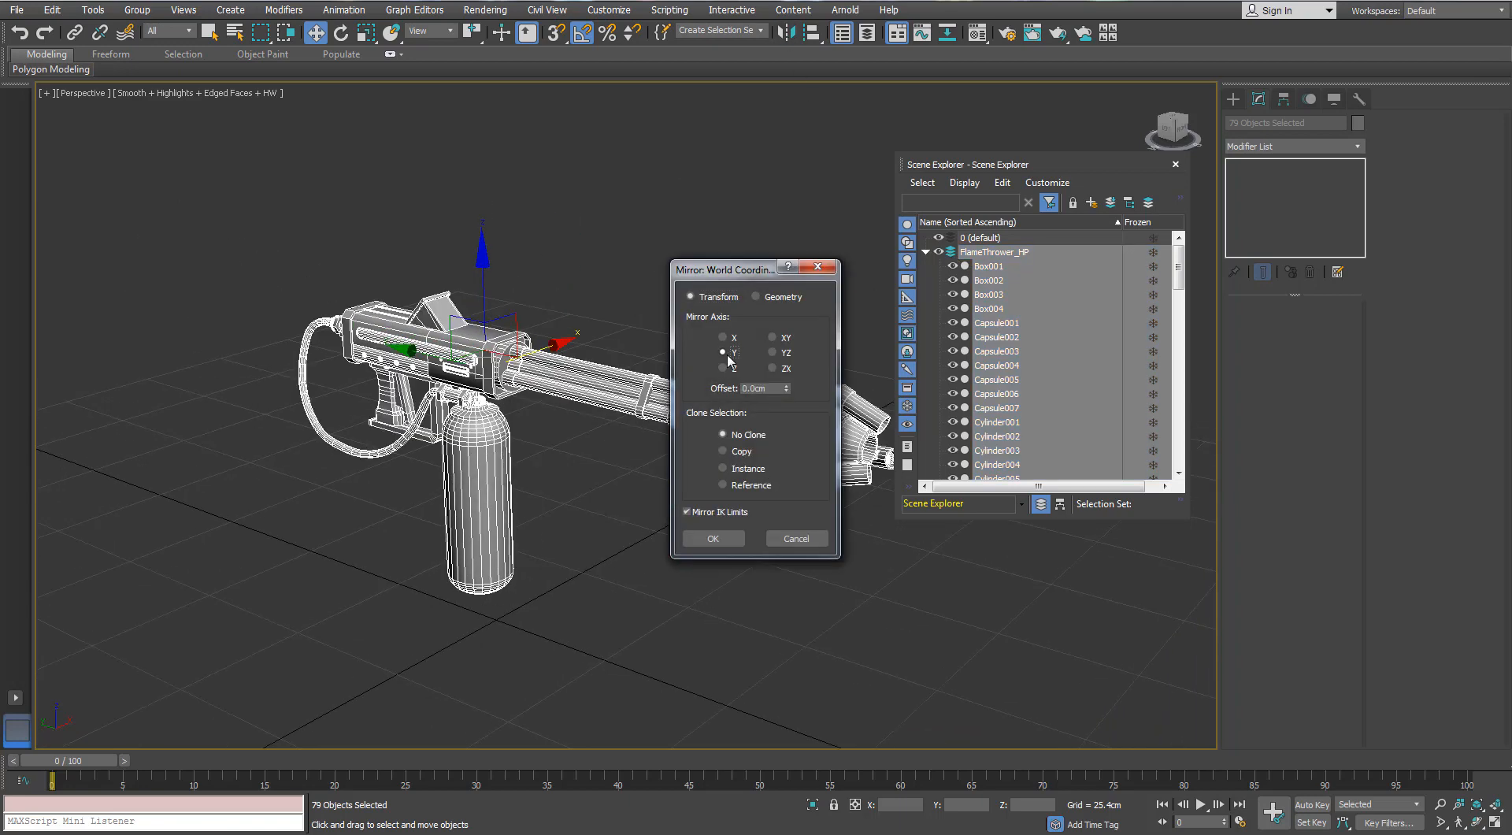
left_click(741, 452)
left_click(712, 538)
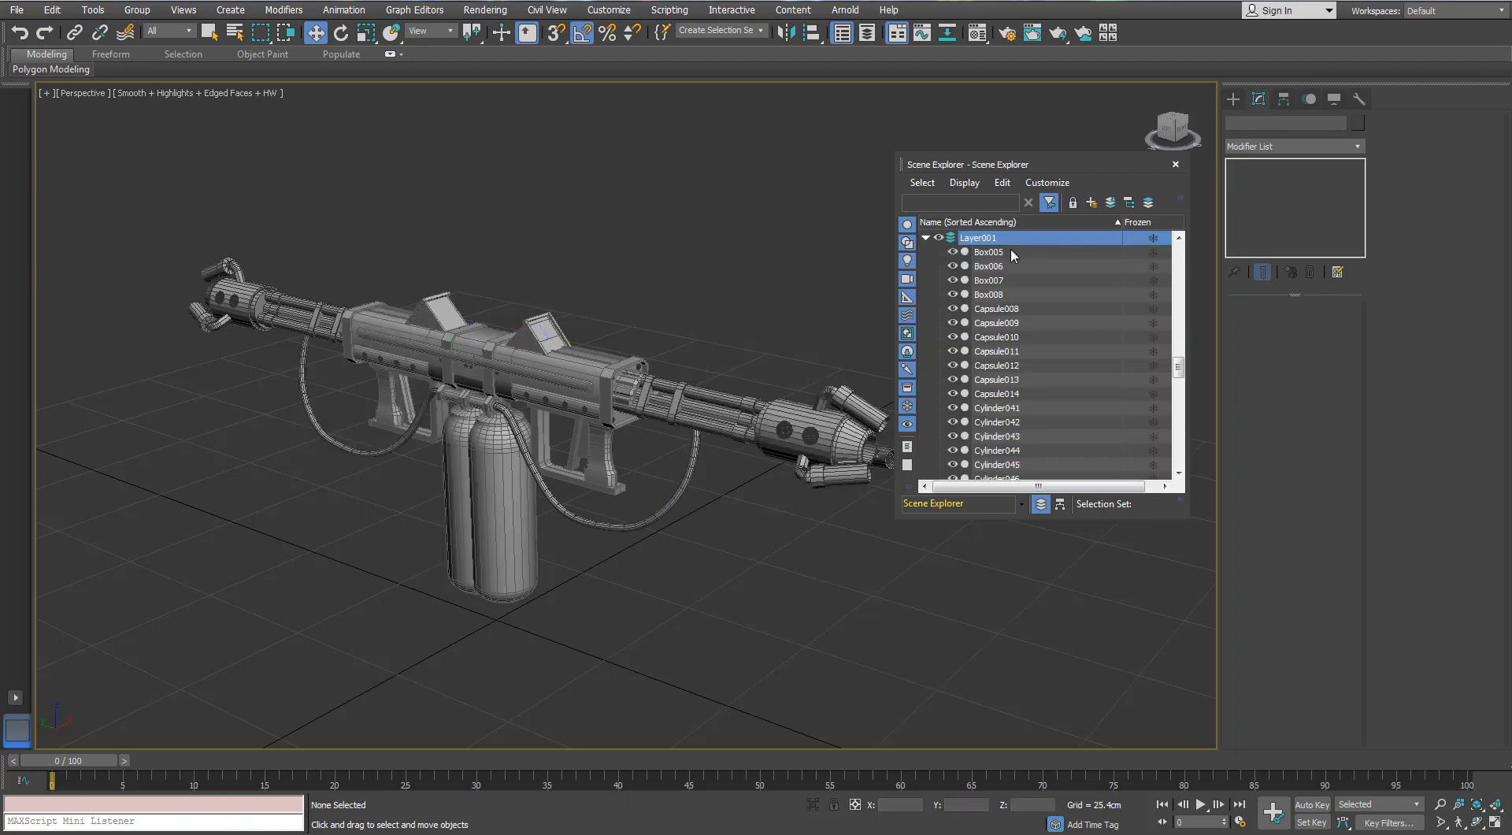
- Rename the mirrored copy's layer FlameThrower_LP and collapse both flamethrower layers
left_click(981, 240)
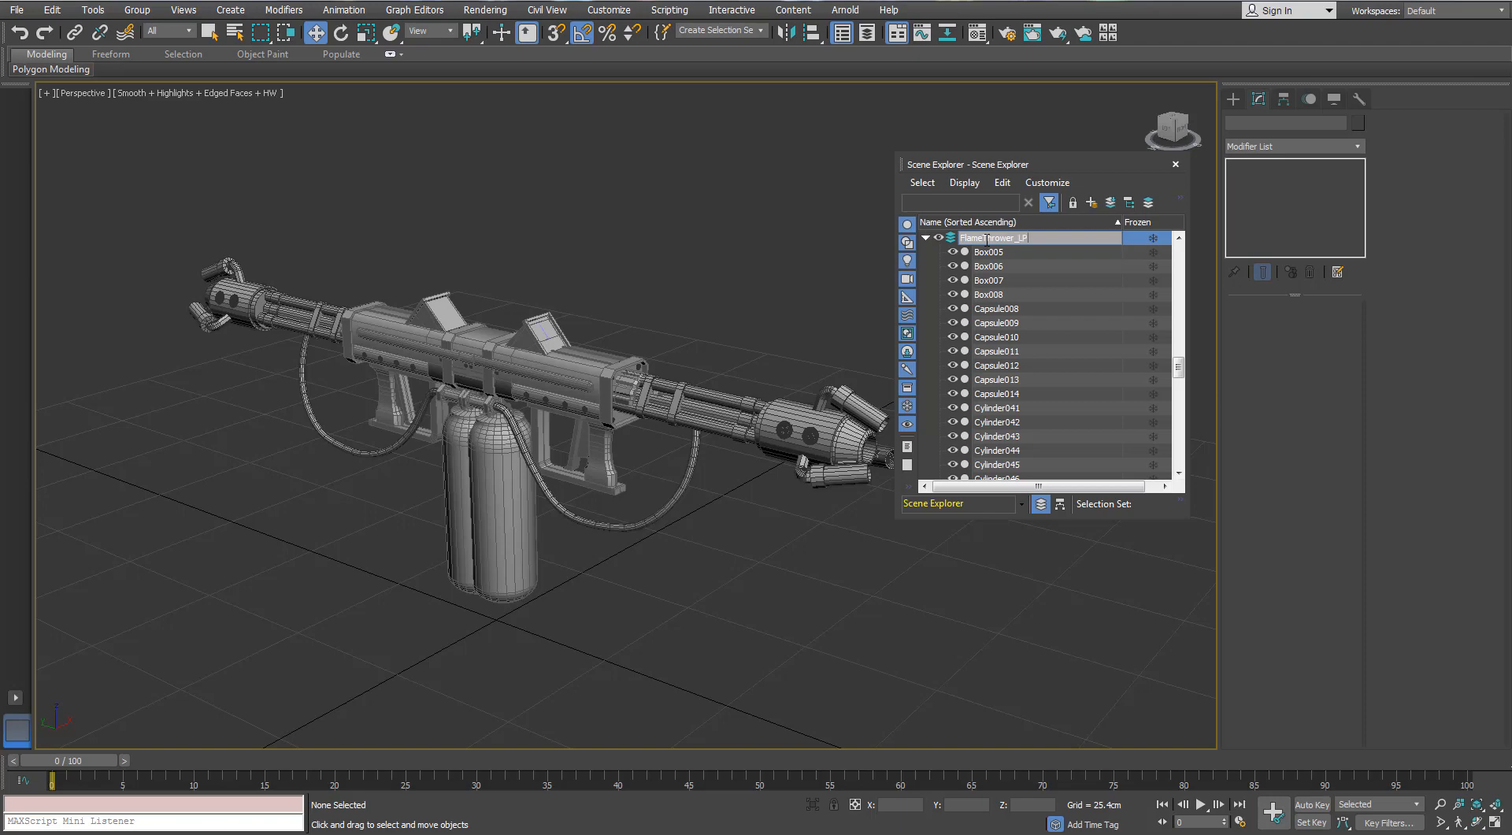
key("Return")
left_click(927, 239)
scroll(927, 252, "up", 15)
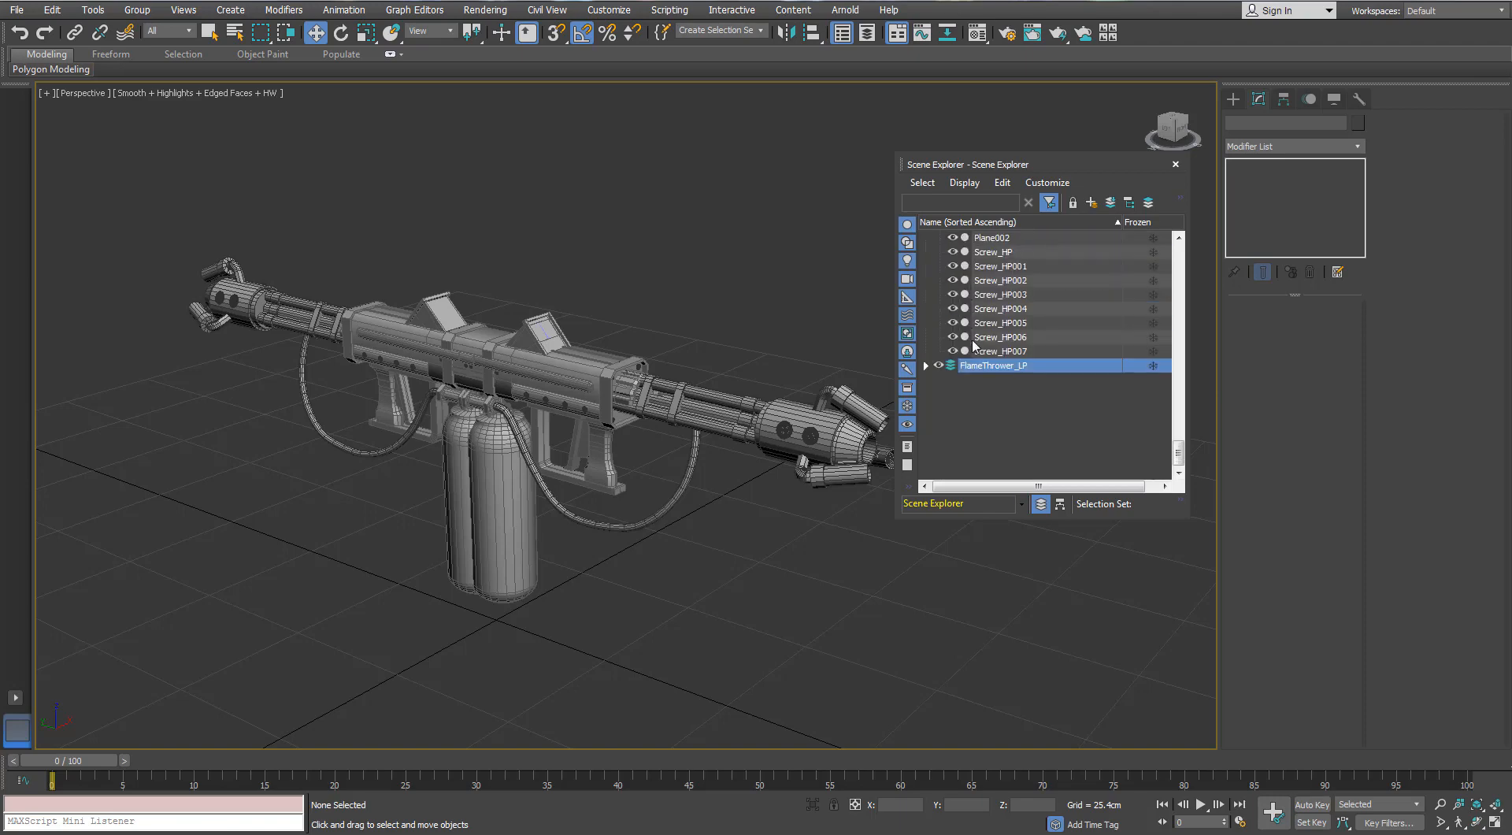
left_click(926, 253)
- Select every object in FlameThrower_LP and mirror them on the Y axis with No Clone, back onto the original gun
double_click(980, 253)
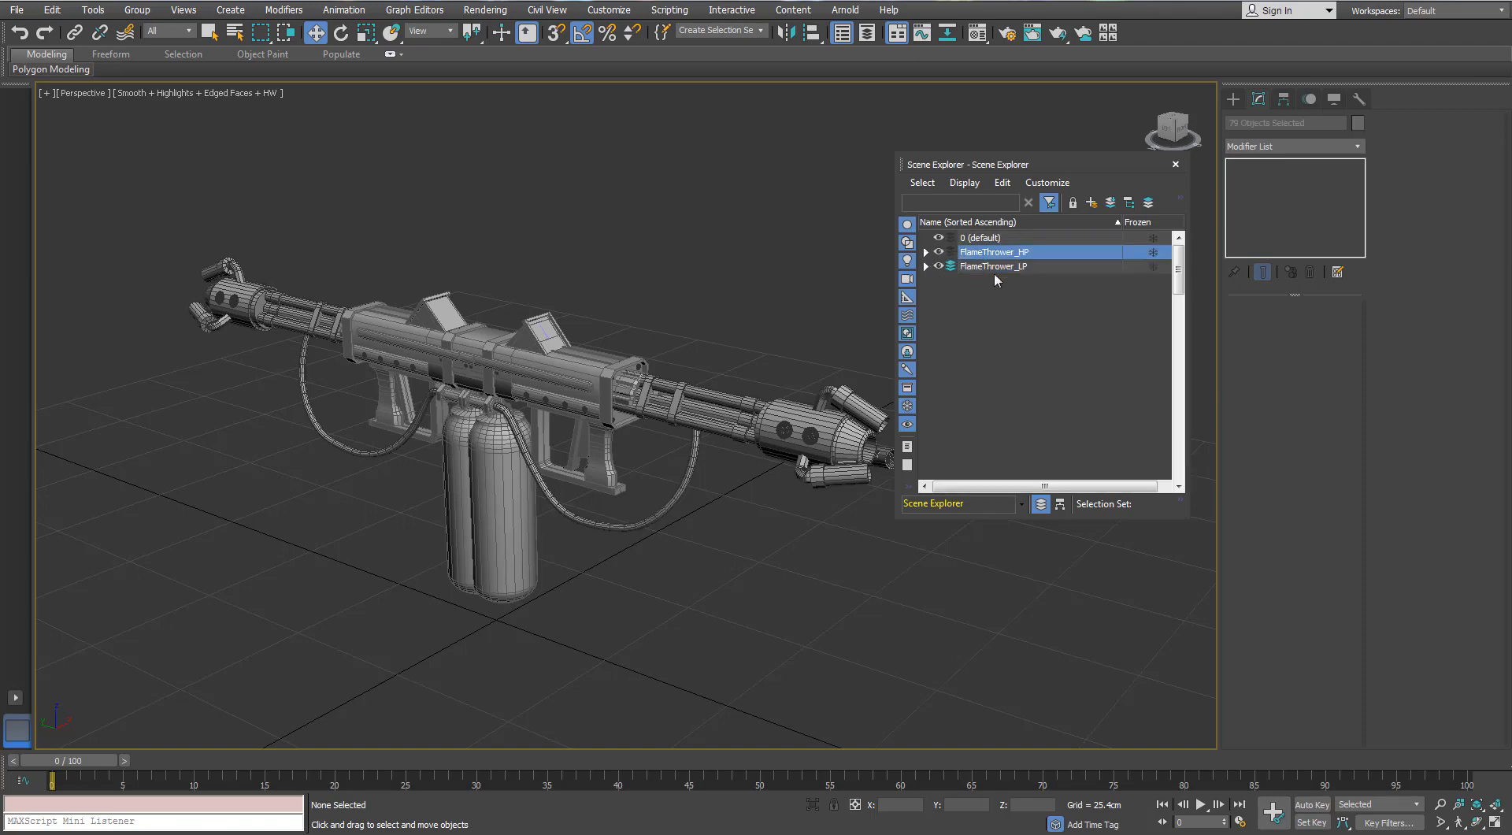
left_click(926, 254)
double_click(994, 266)
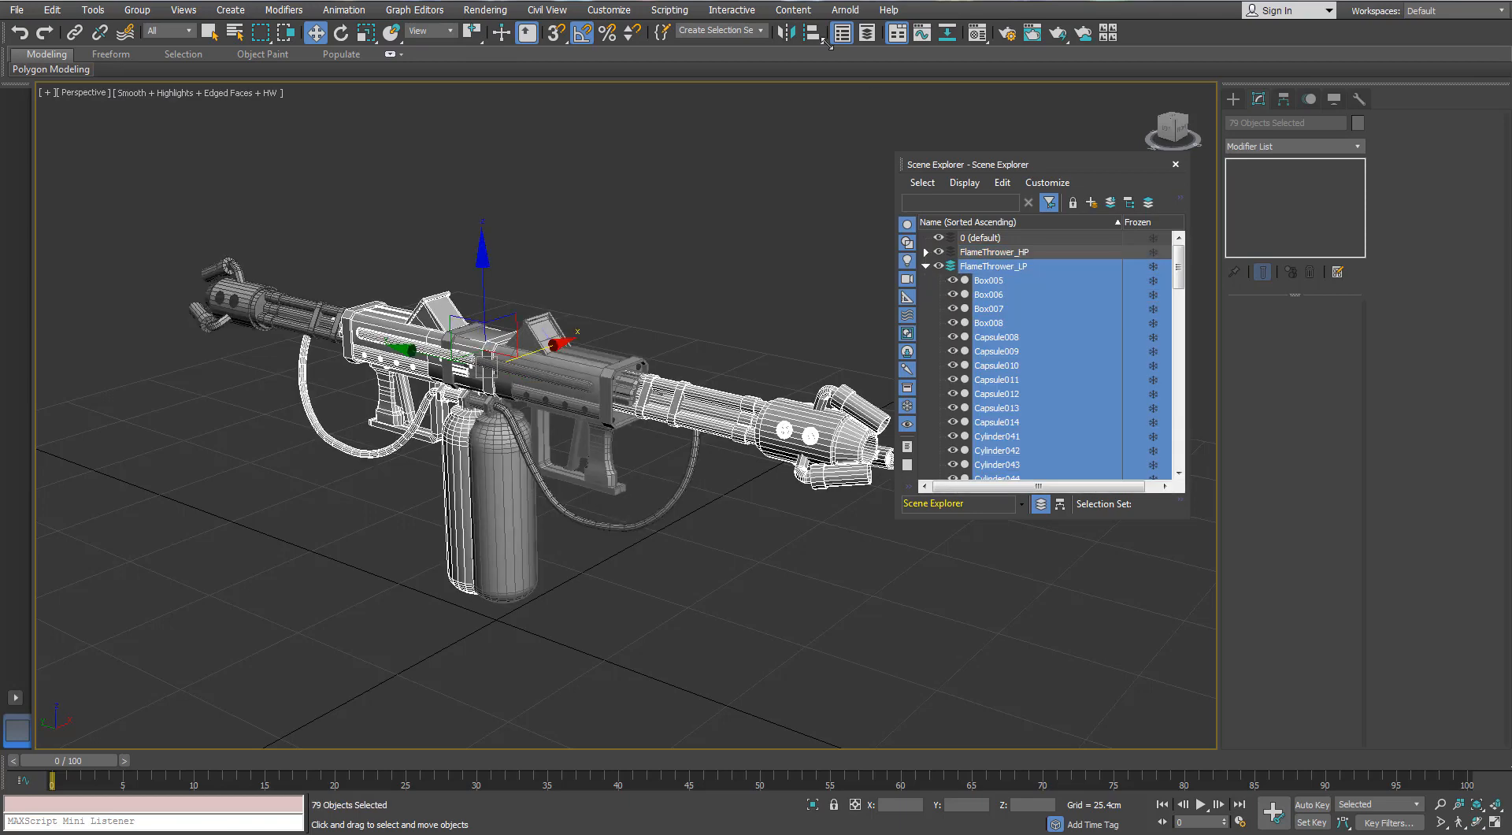
left_click(786, 33)
left_click(724, 433)
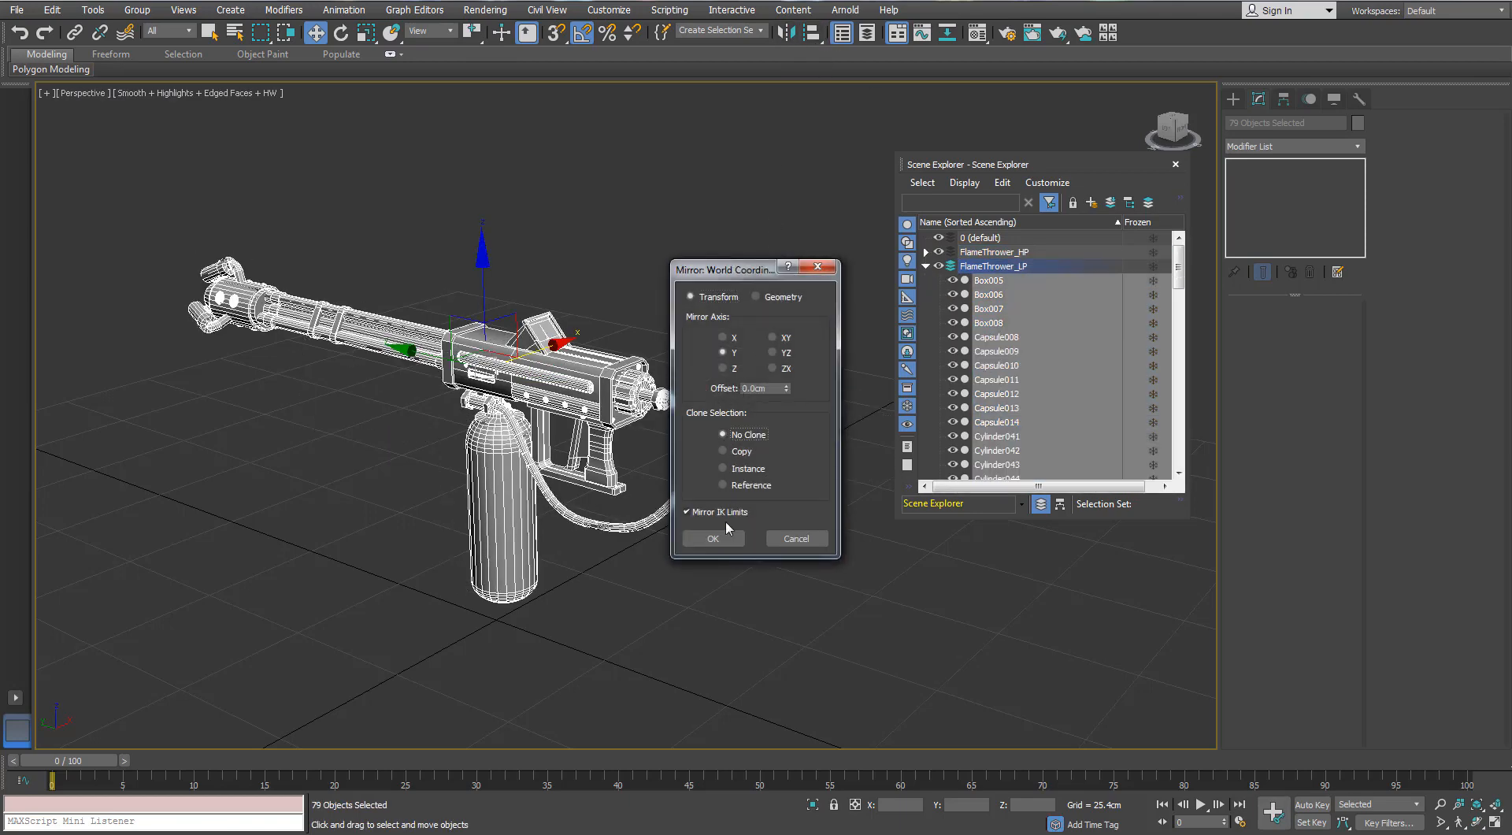
left_click(713, 534)
scroll(389, 437, "up", 3)
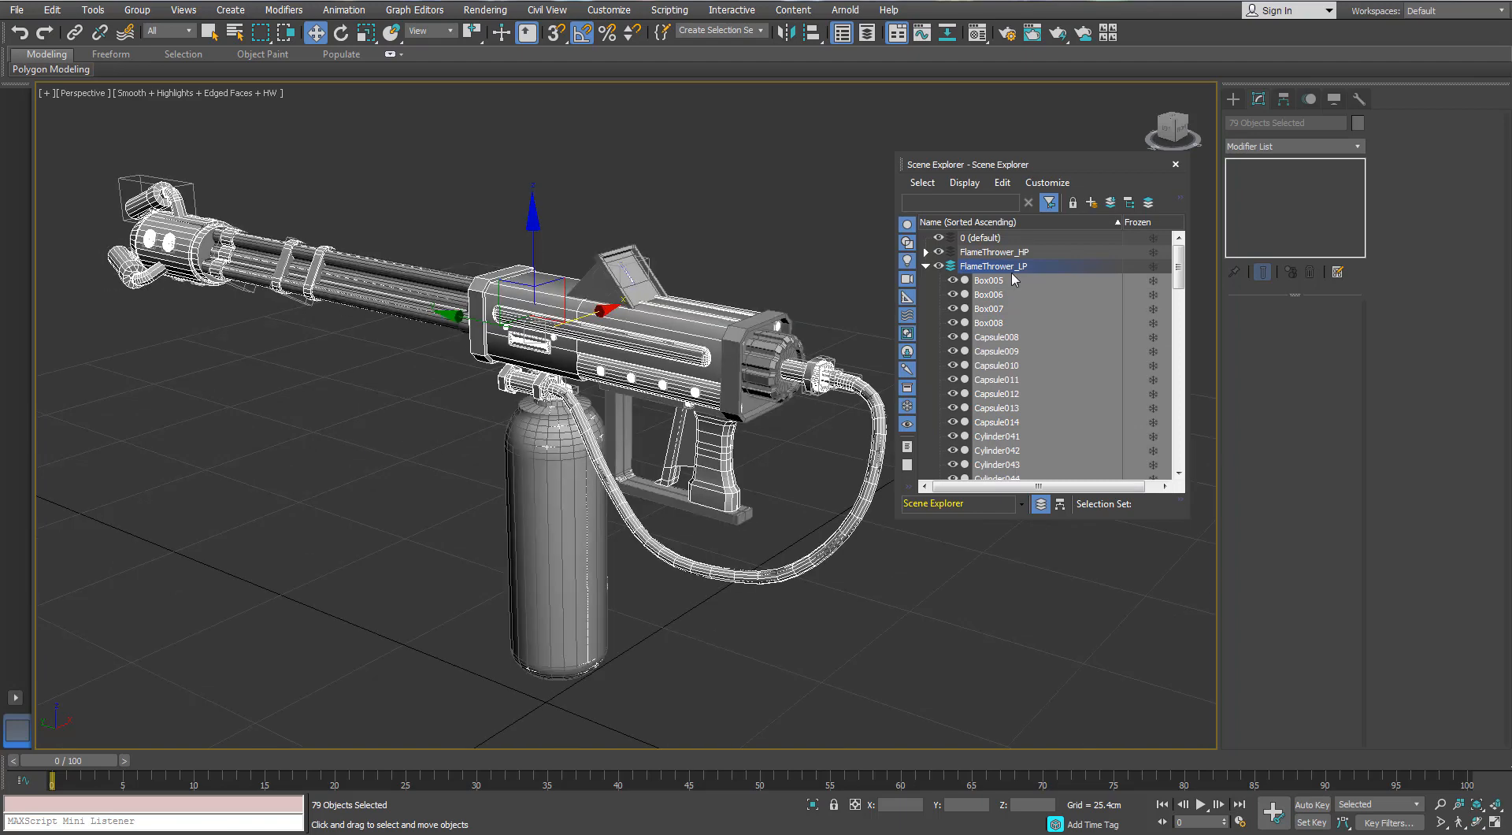
- Collapse and hide the FlameThrower_LP layer, and close the Scene Explorer with FlameThrower_HP as the highlighted layer
left_click(926, 266)
left_click(938, 266)
left_click(982, 252)
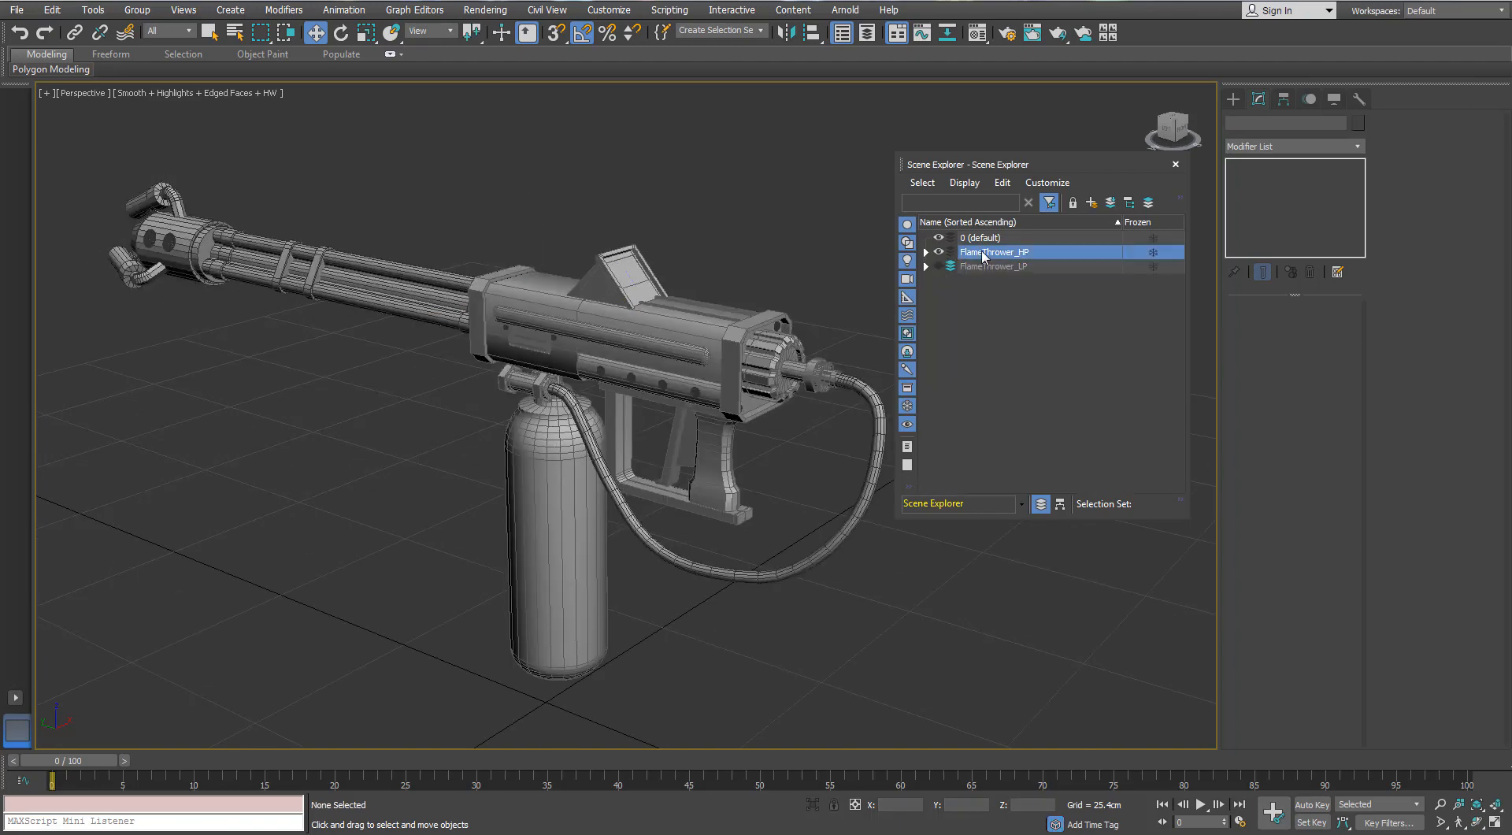
left_click(1175, 164)
- Isolate the square plate at the gun's rear end and check its back polygon against the surrounding body
scroll(660, 343, "up", 4)
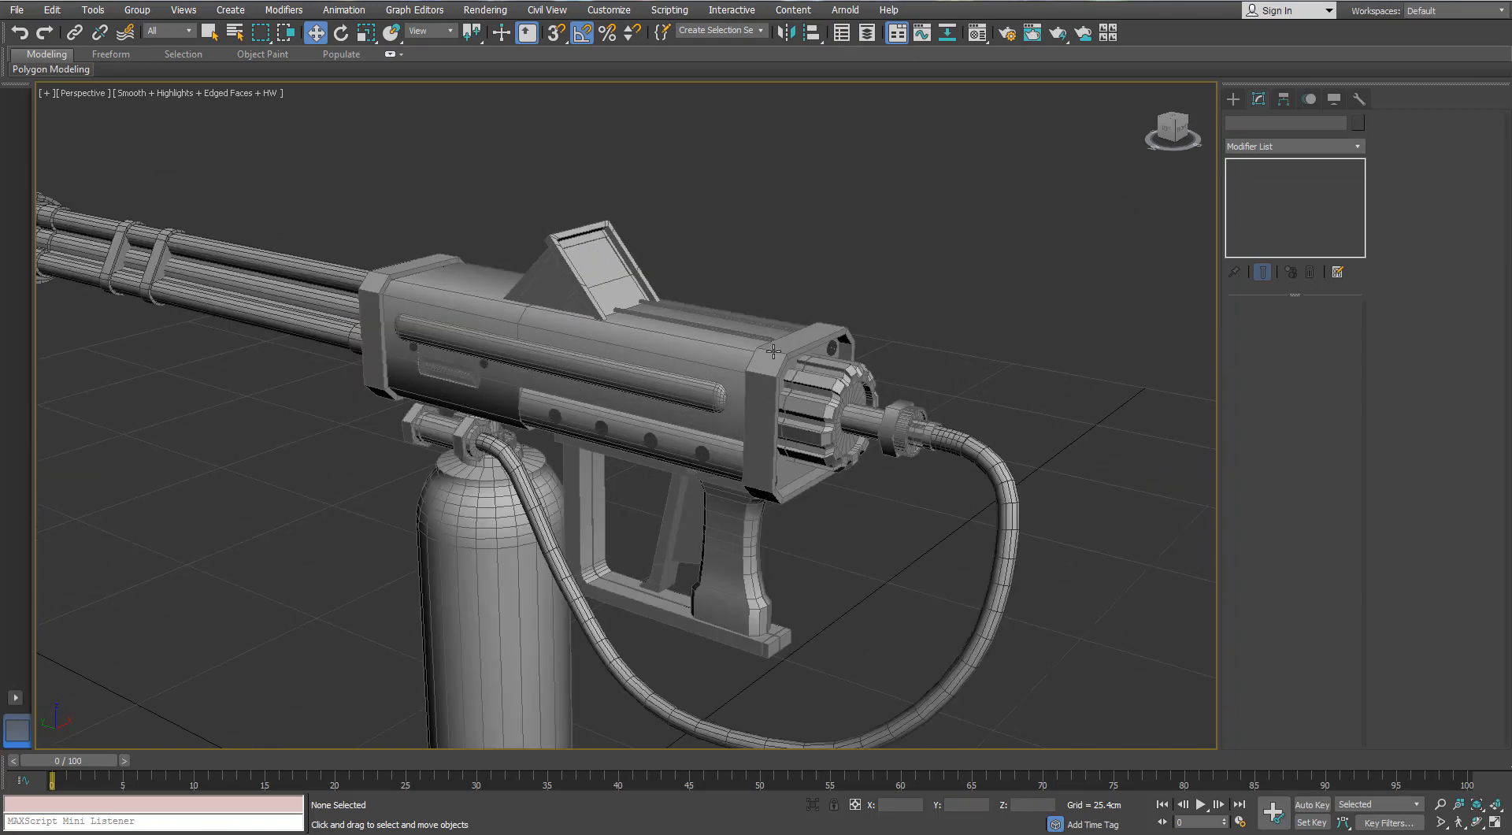
left_click(791, 407)
key("alt+q")
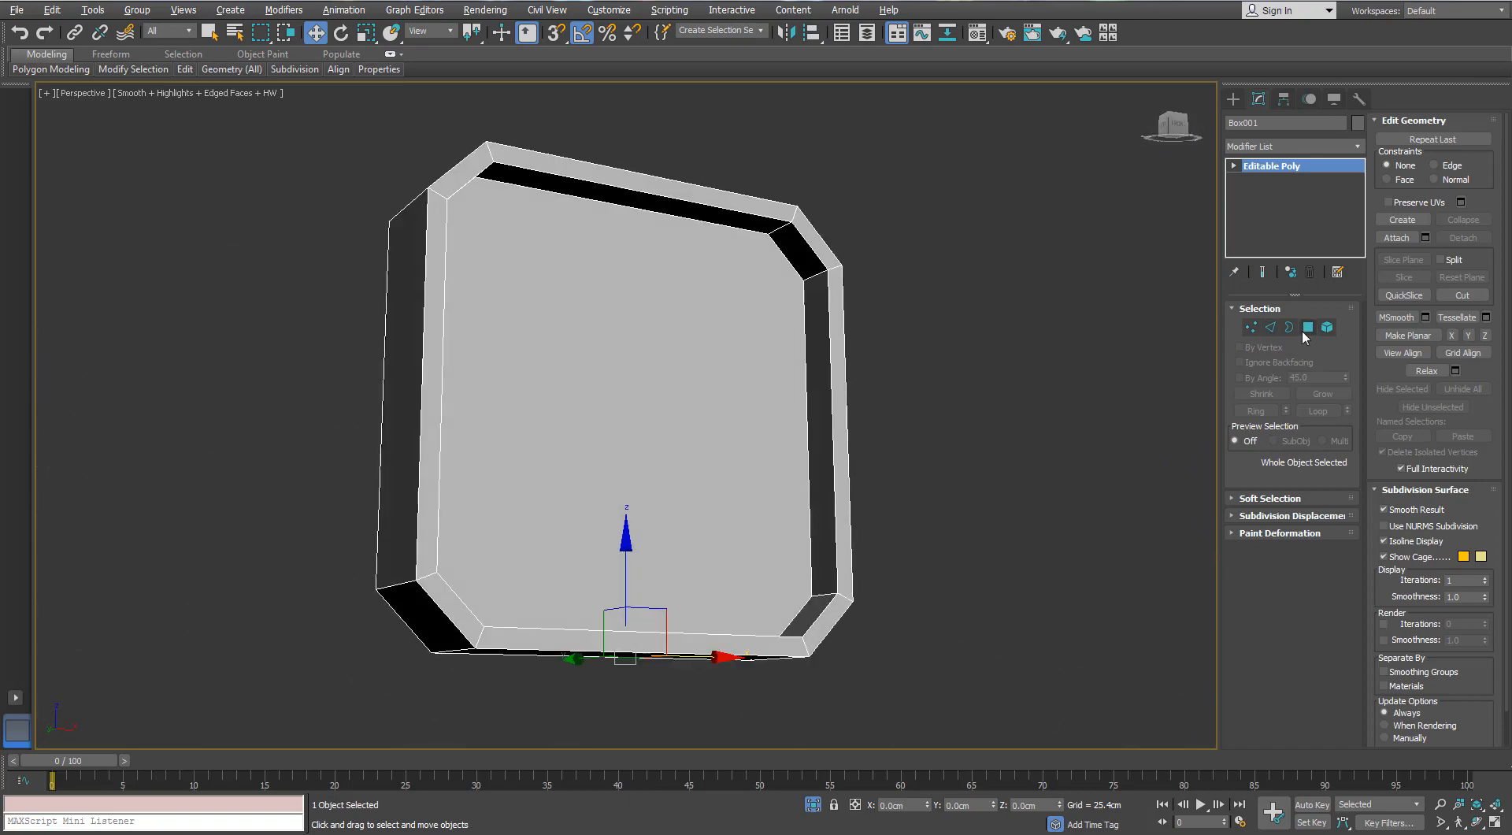
left_click(1303, 331)
scroll(735, 321, "down", 3)
middle_click_drag(735, 320, 692, 346, "alt")
left_click(691, 350)
left_click(809, 809)
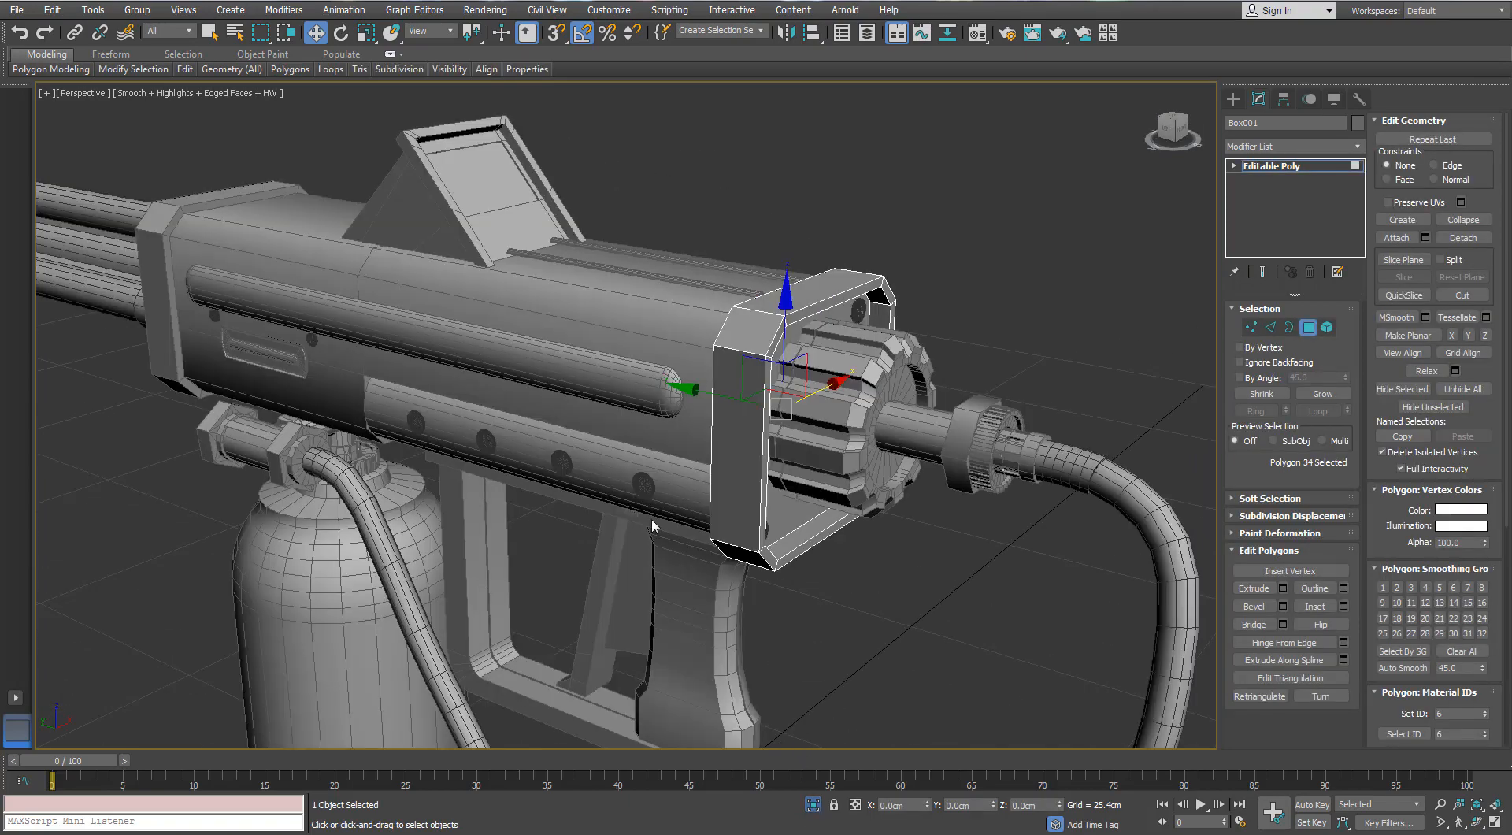
middle_click_drag(651, 521, 790, 490, "alt")
left_click(812, 805)
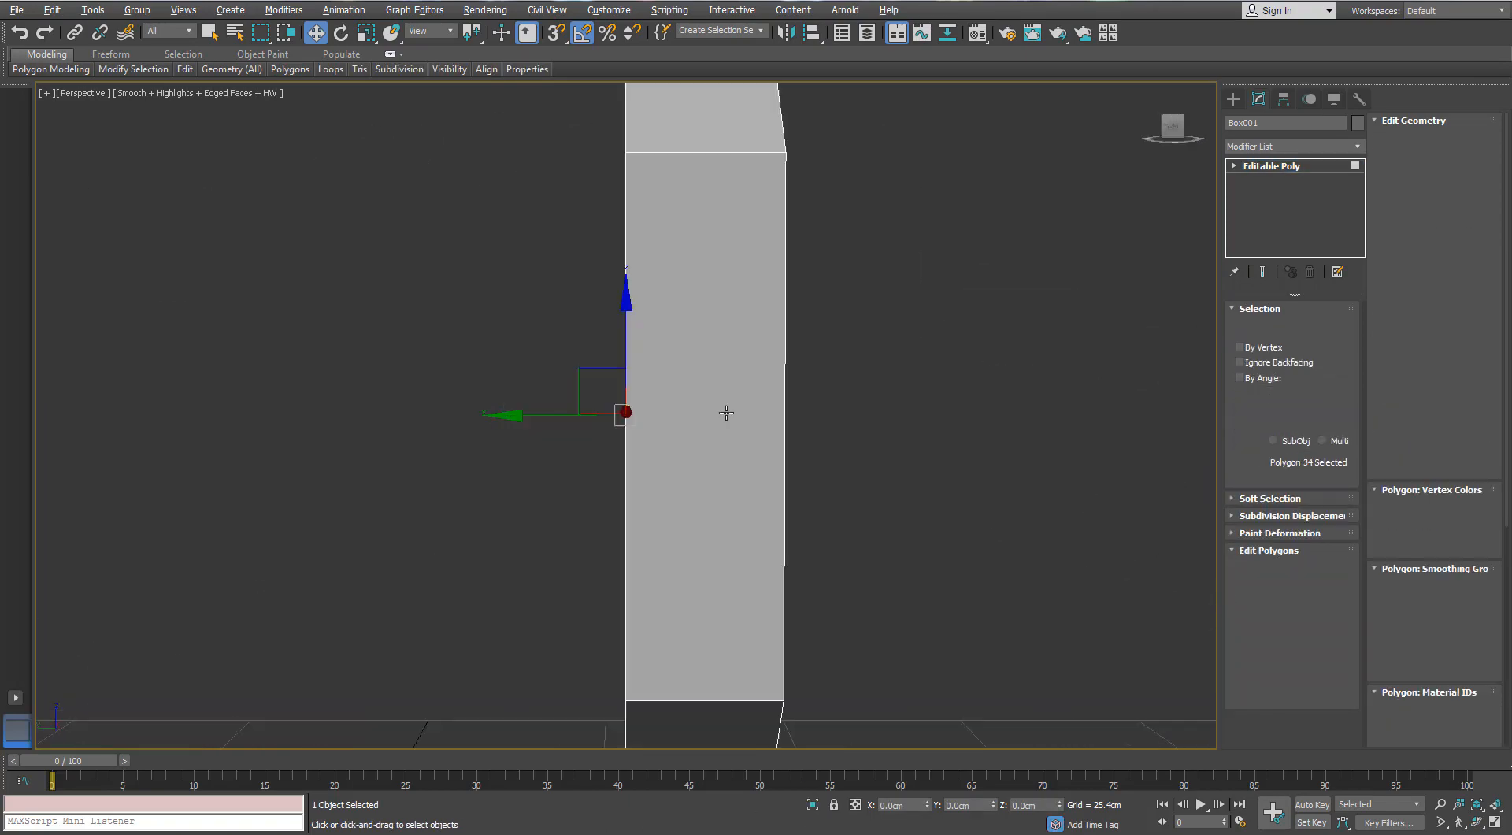
scroll(725, 412, "down", 3)
middle_click_drag(897, 387, 608, 397, "alt")
- Connect the opposite corner vertices across the plate's recessed face with one horizontal edge near the top and one near the bottom
key("1")
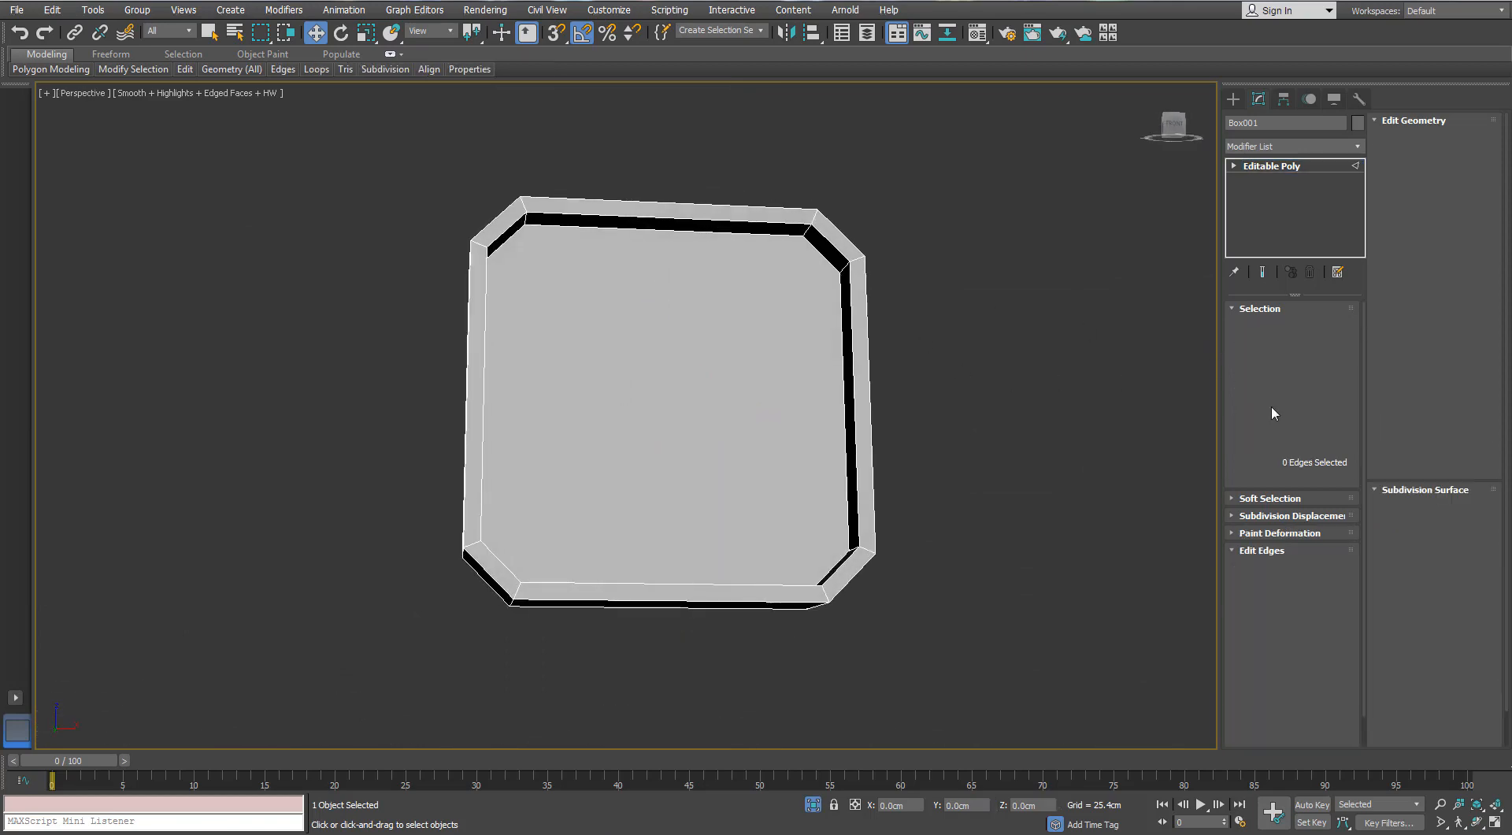
scroll(650, 307, "up", 5)
left_click(921, 286)
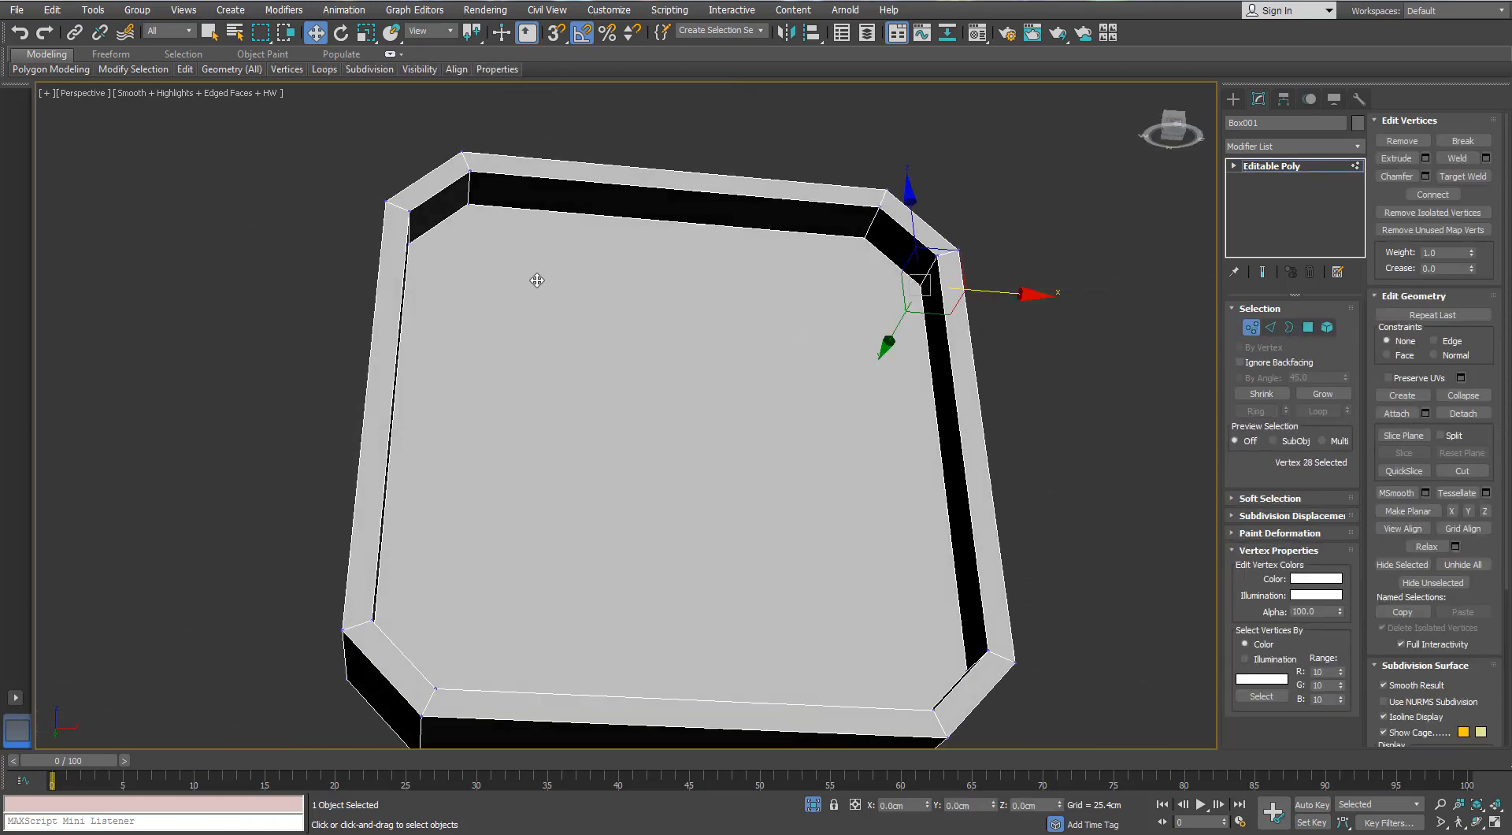
middle_click_drag(452, 271, 424, 300, "alt")
left_click(418, 300, "ctrl")
left_click(1434, 196)
middle_click_drag(701, 330, 862, 543, "alt")
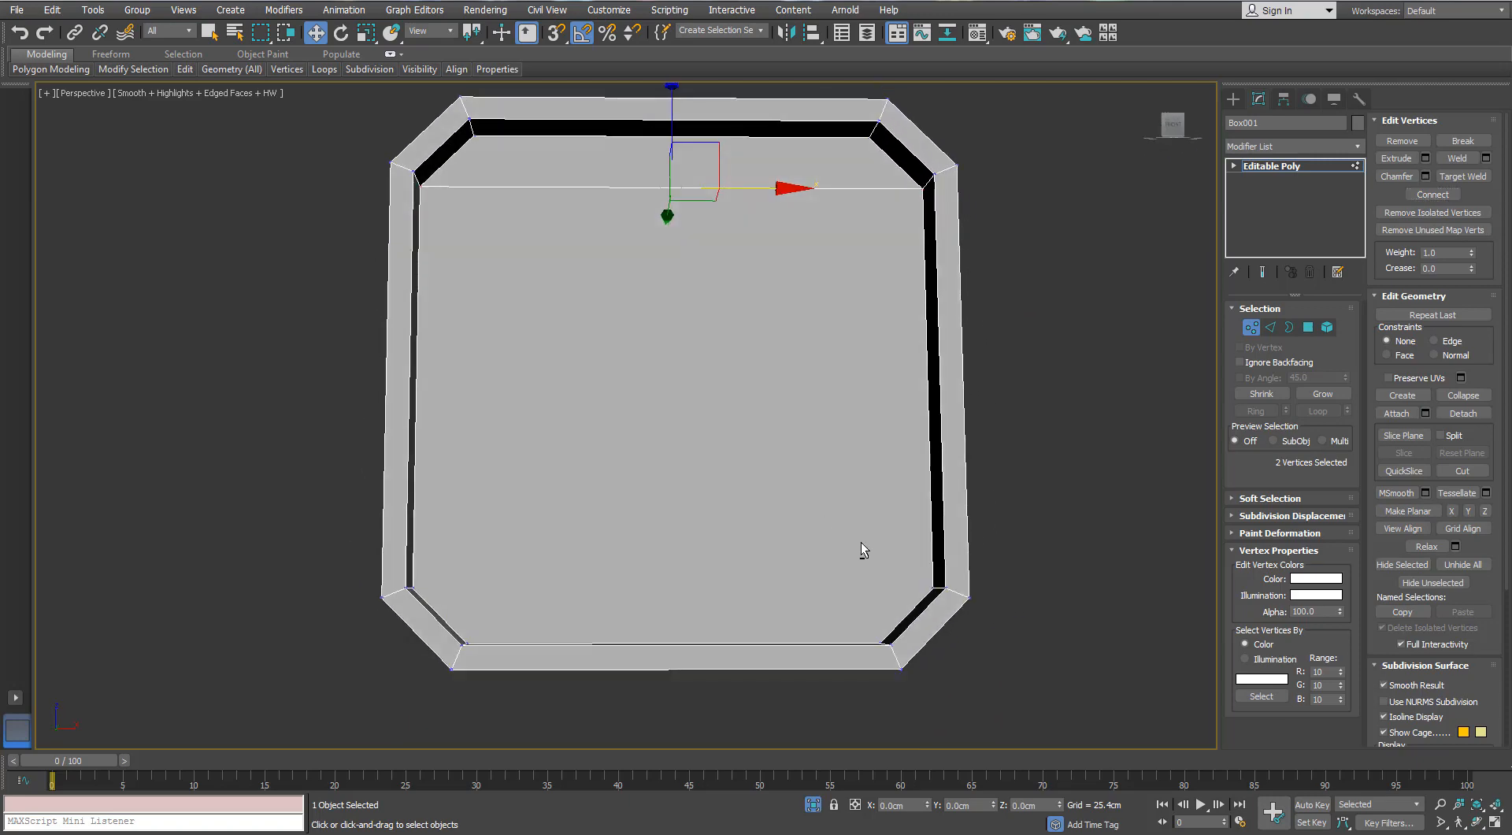
middle_click_drag(934, 591, 613, 535, "alt")
left_click(623, 528, "ctrl")
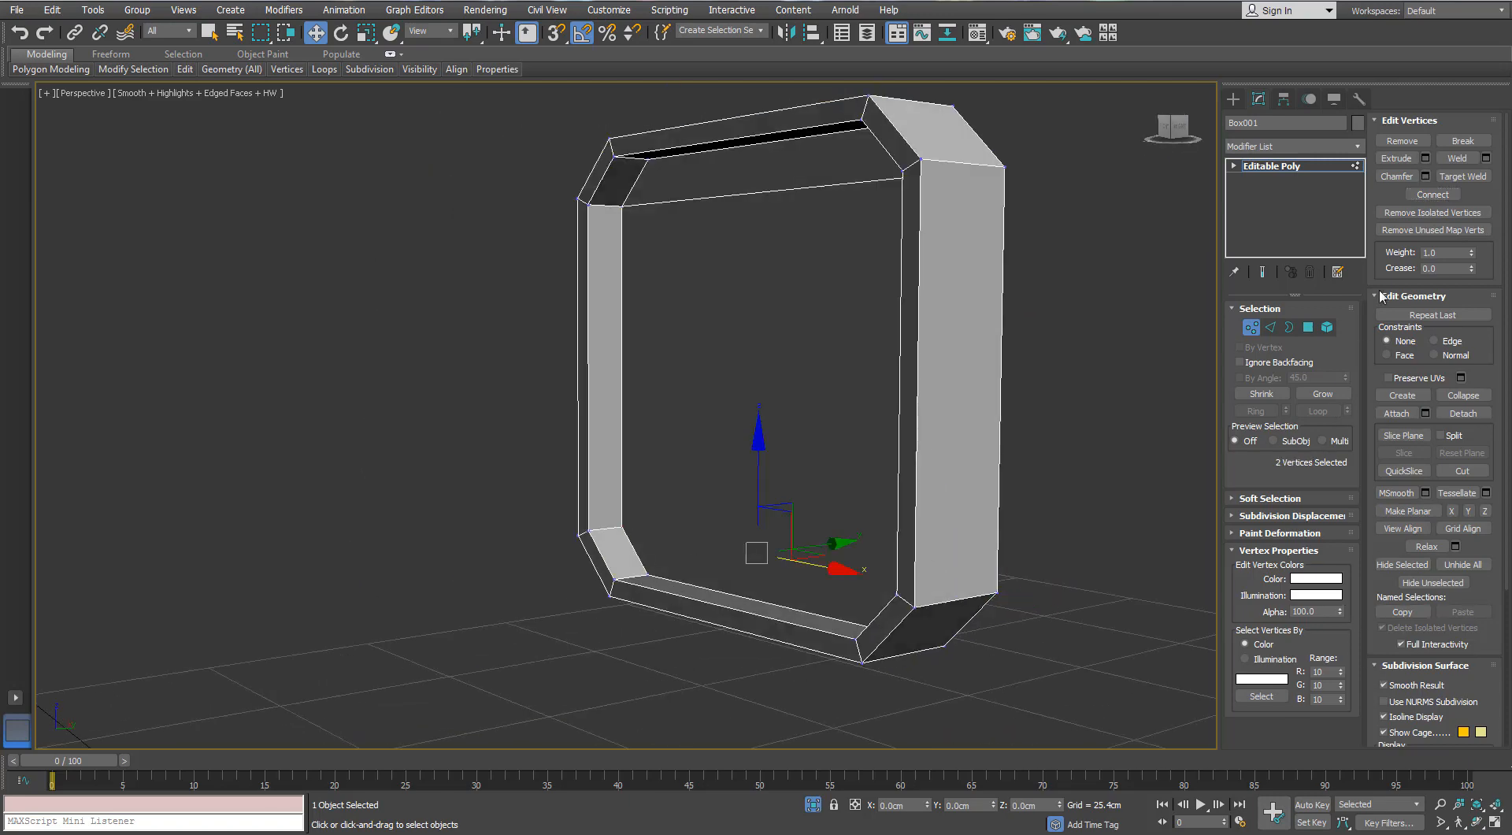
left_click(1434, 197)
middle_click_drag(897, 418, 1064, 408, "alt")
left_click(1066, 409)
- Connect the ring of the plate's horizontal edges with 2 segments and a pinch of 94
left_click(1271, 327)
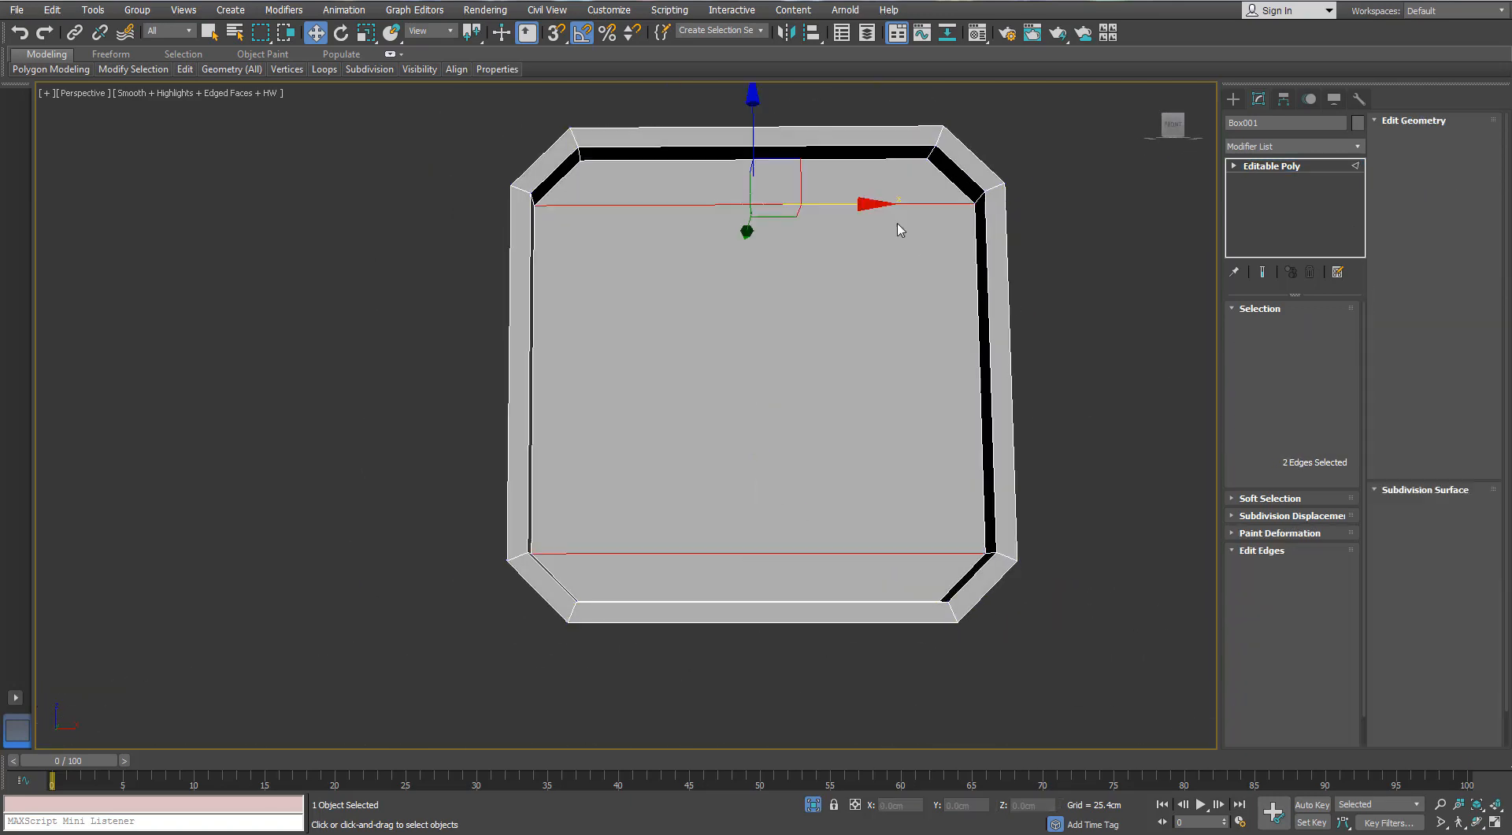
left_click(881, 205)
key("alt+r")
middle_click_drag(881, 210, 882, 240, "alt")
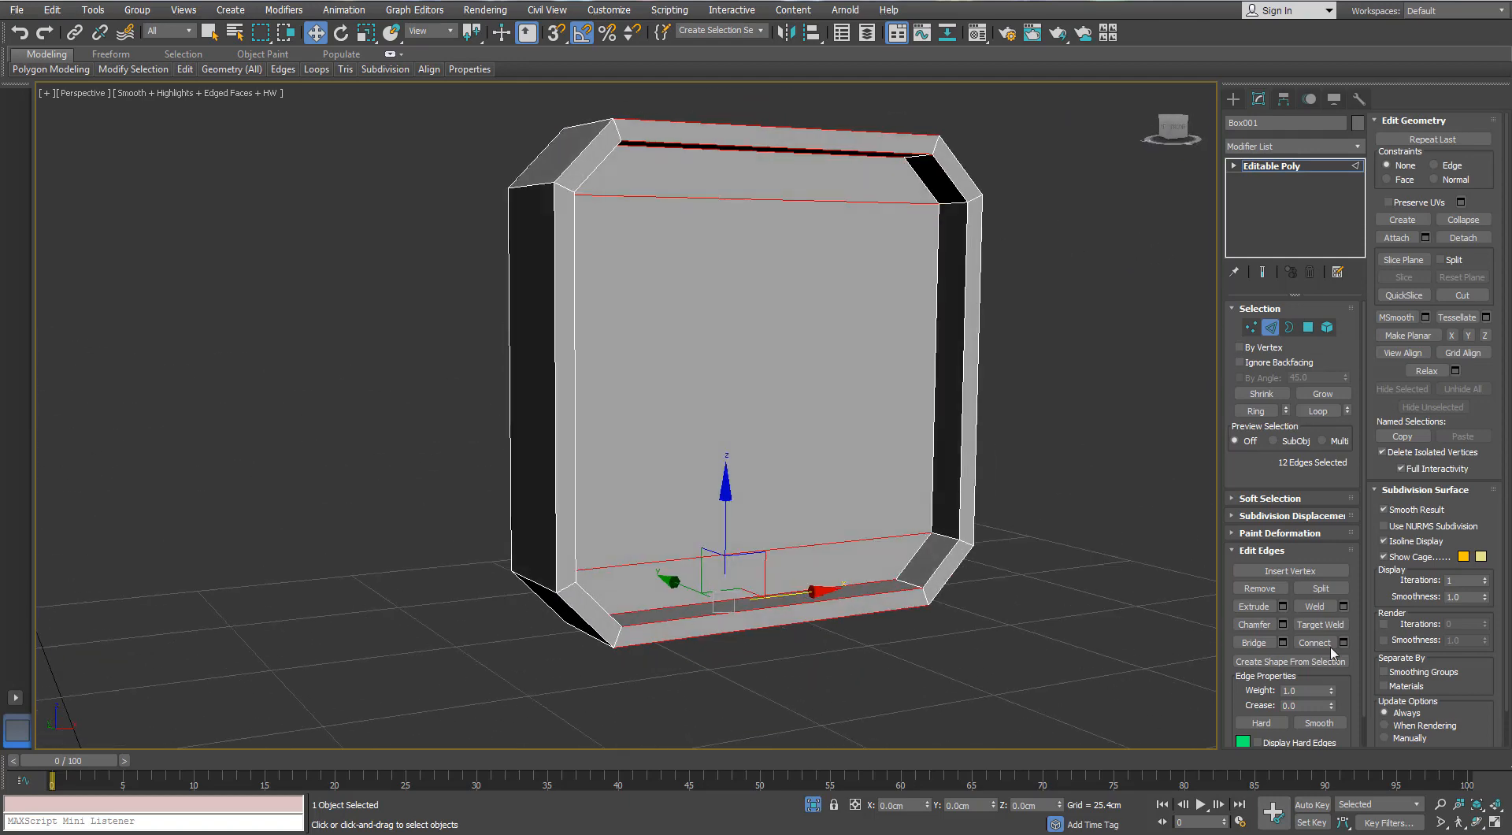
left_click(1344, 643)
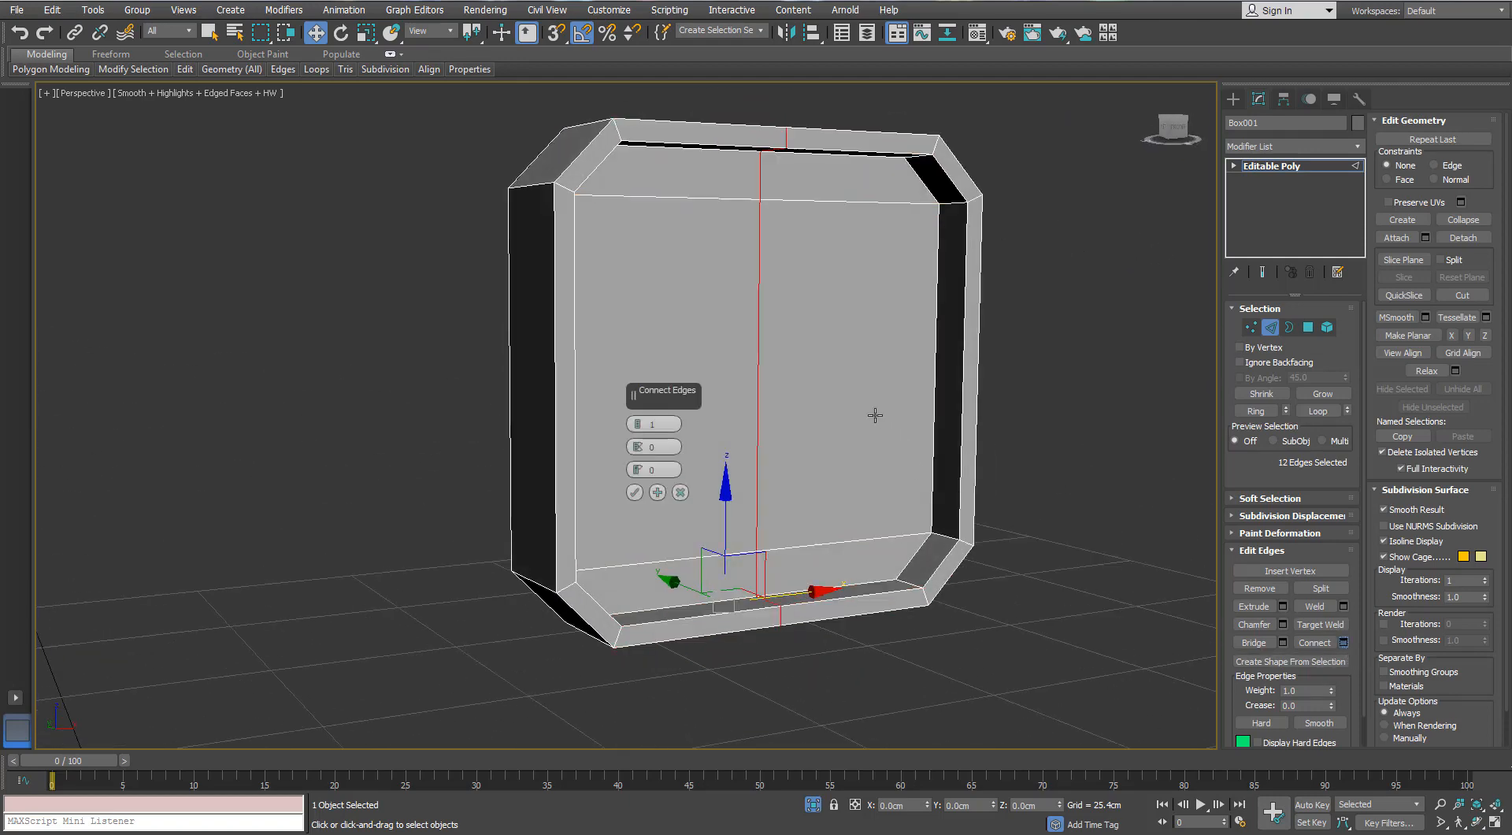
middle_click_drag(874, 415, 811, 403, "alt")
left_click(637, 421)
left_click_drag(638, 438, 723, 503)
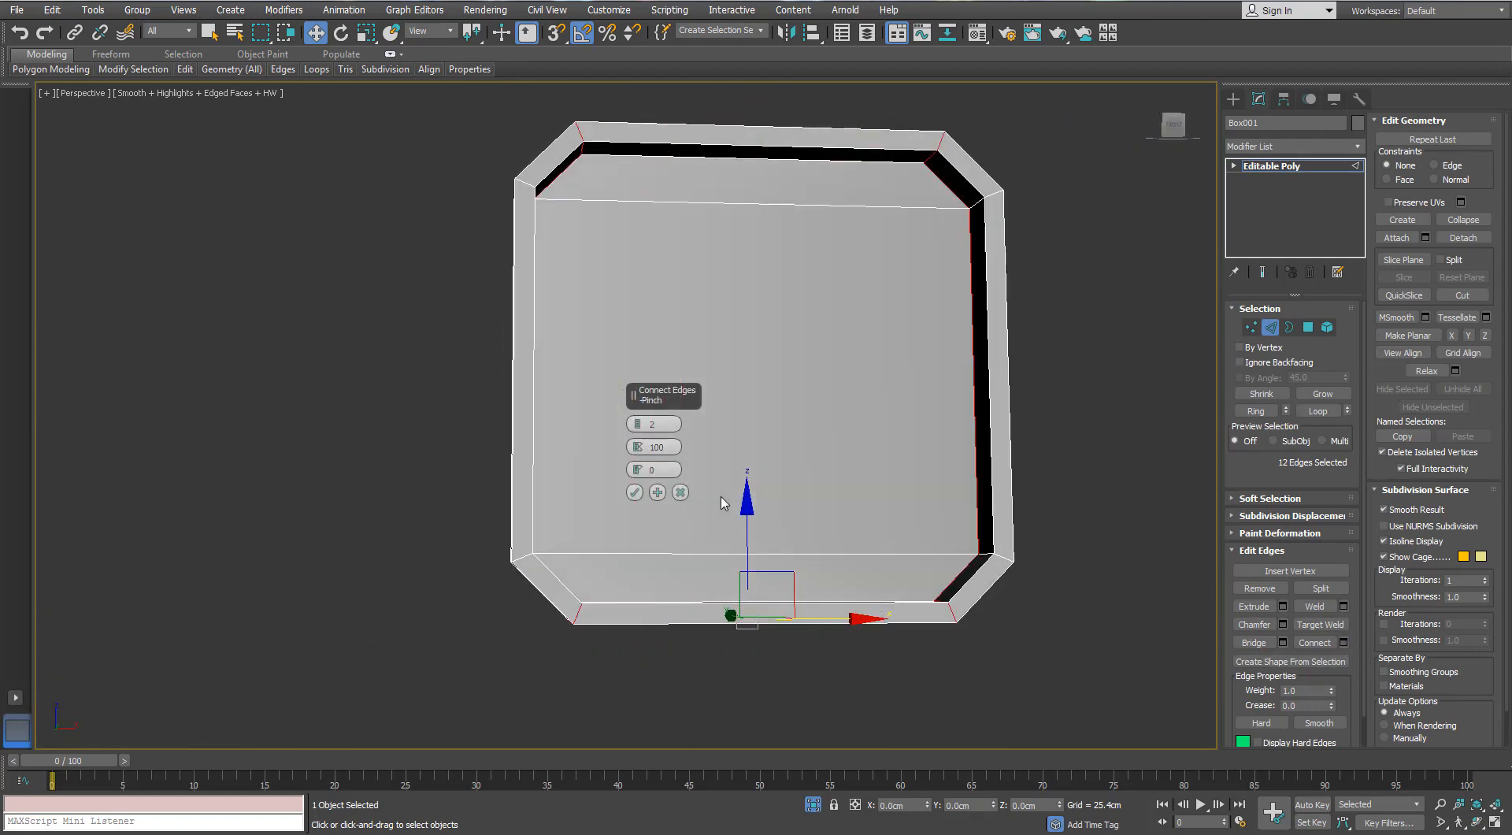
left_click_drag(635, 455, 634, 467)
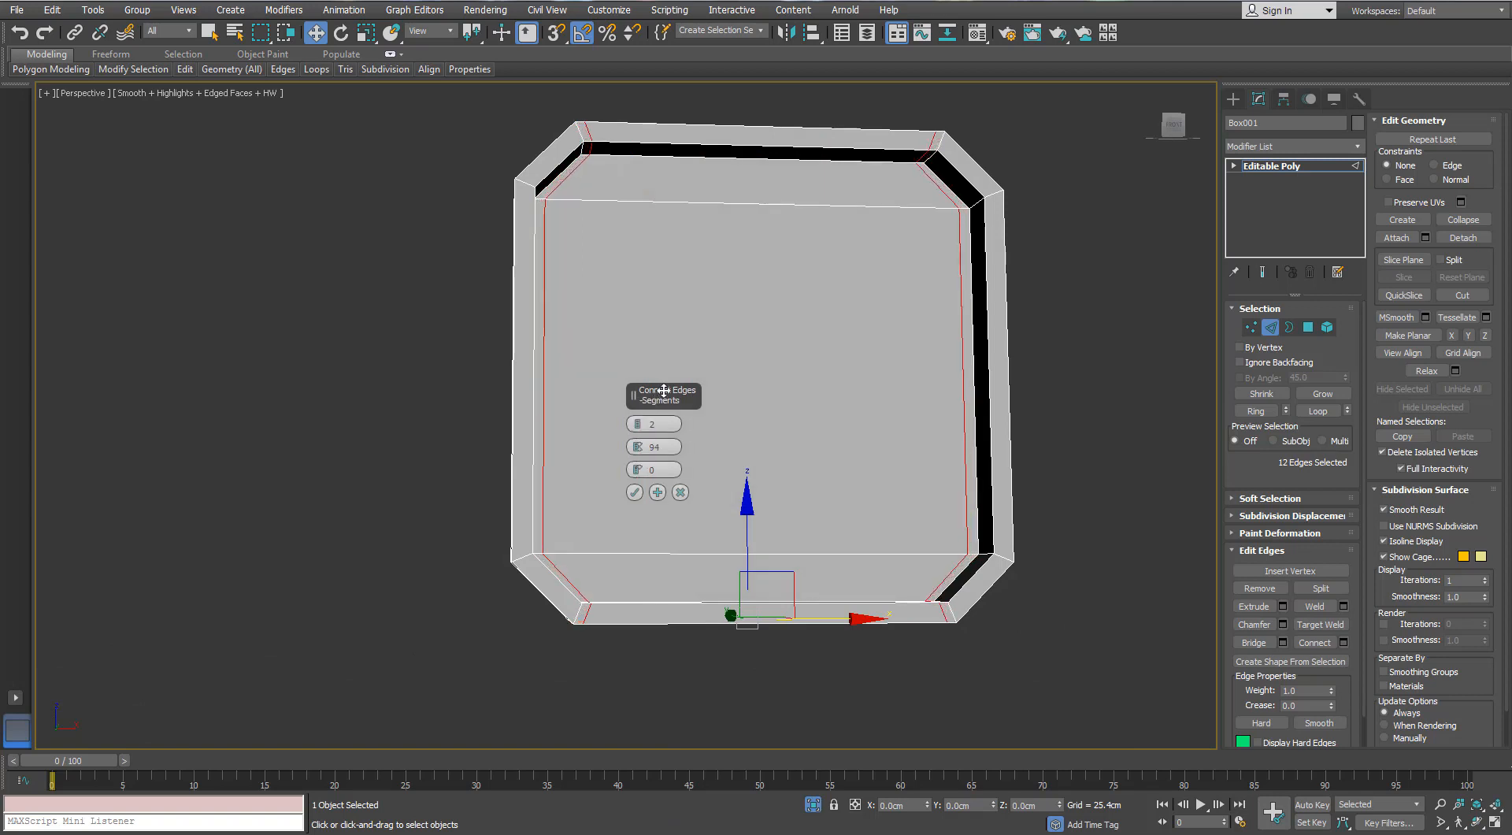
left_click_drag(663, 394, 1104, 368)
middle_click_drag(985, 379, 961, 369, "alt")
left_click(1076, 466)
- Connect the edge rings across the plate's four chamfered corners with 2 segments, pinched towards the corner ends
left_click_drag(1070, 395, 930, 460)
middle_click_drag(930, 460, 1015, 522, "alt")
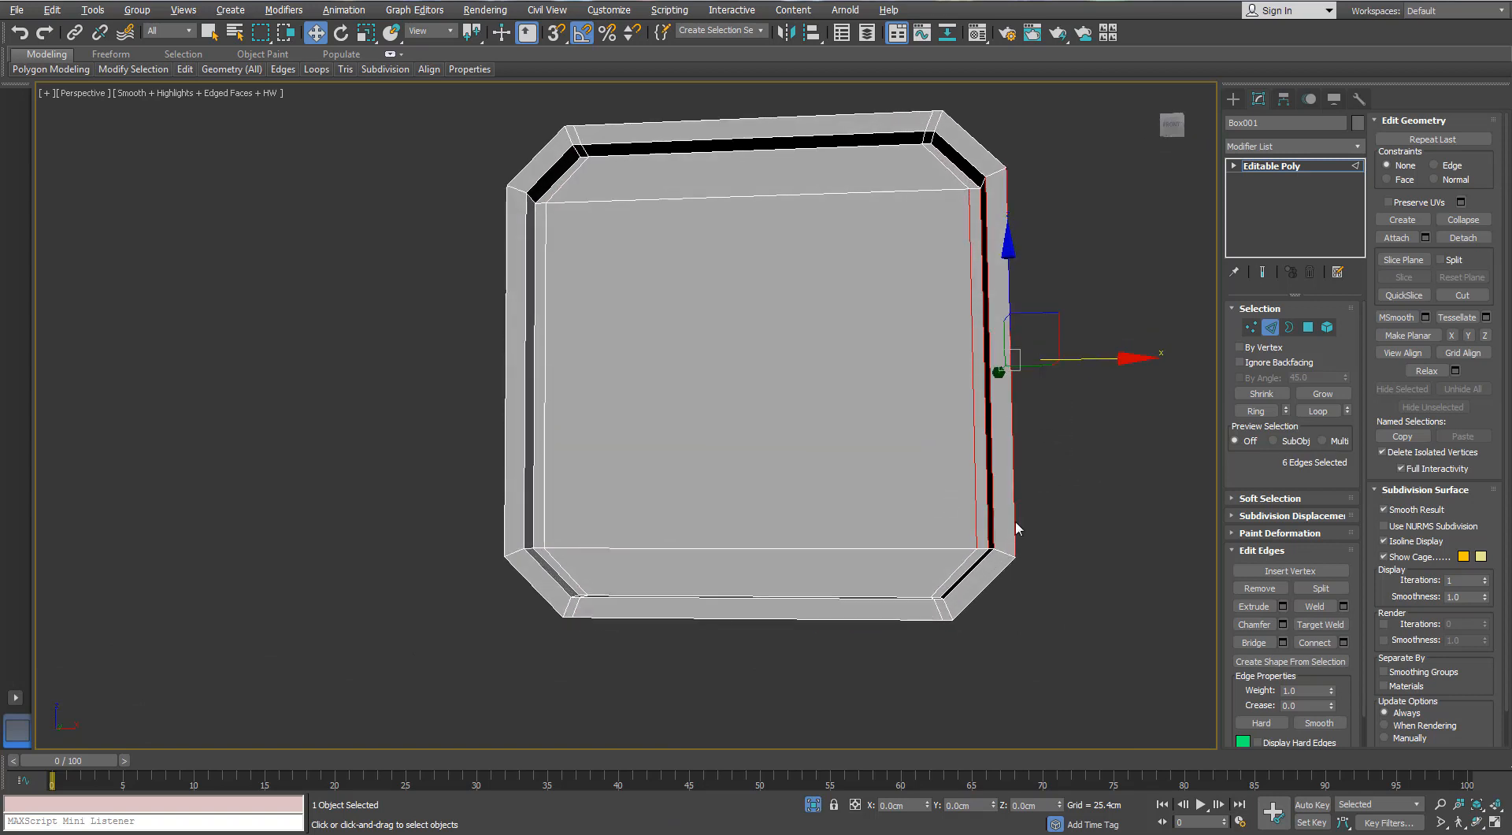
left_click(967, 577)
key("alt+r")
left_click(972, 166, "ctrl")
key("alt+r")
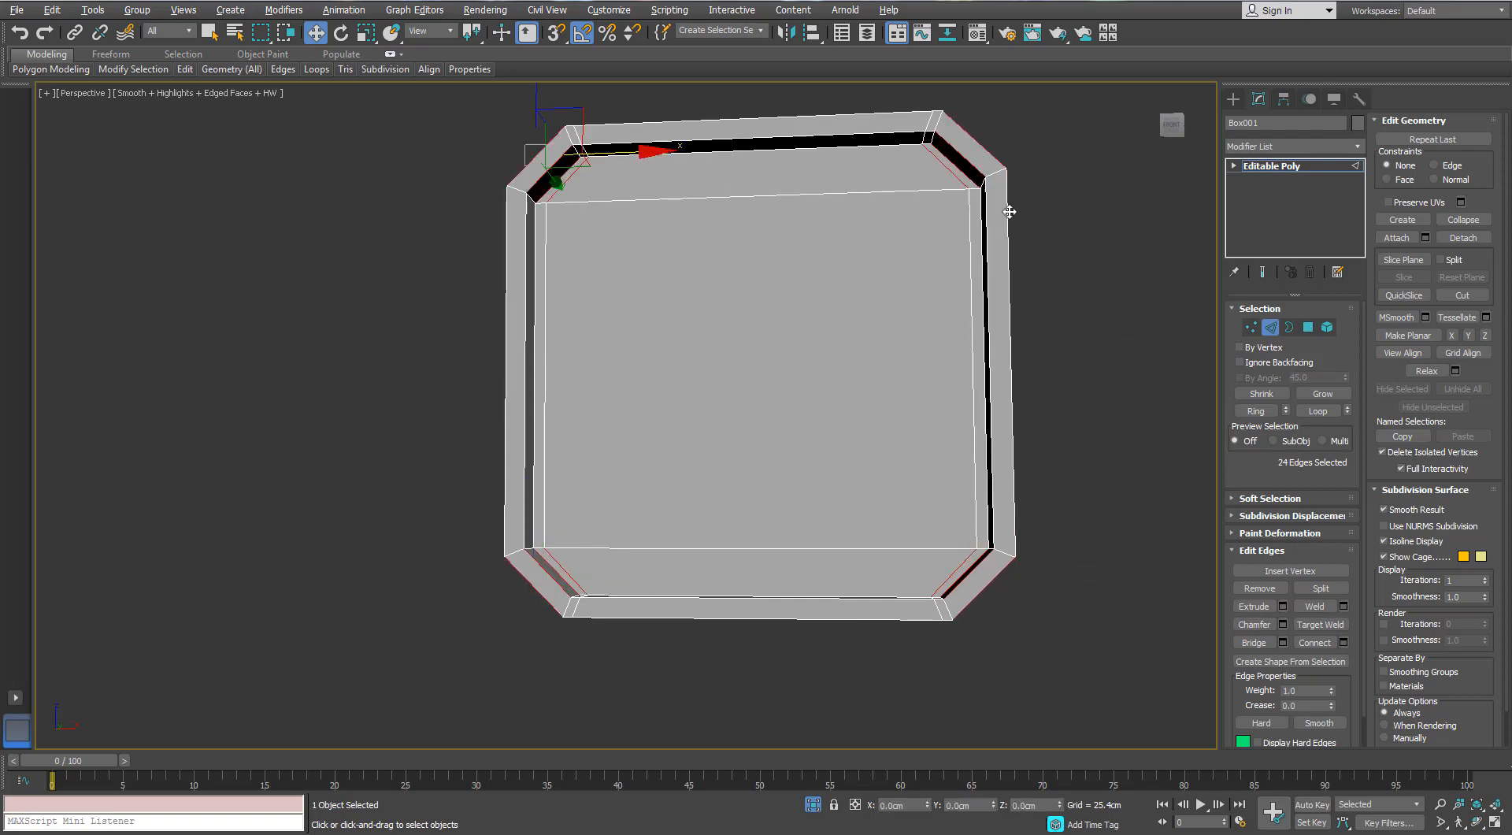
left_click(1342, 642)
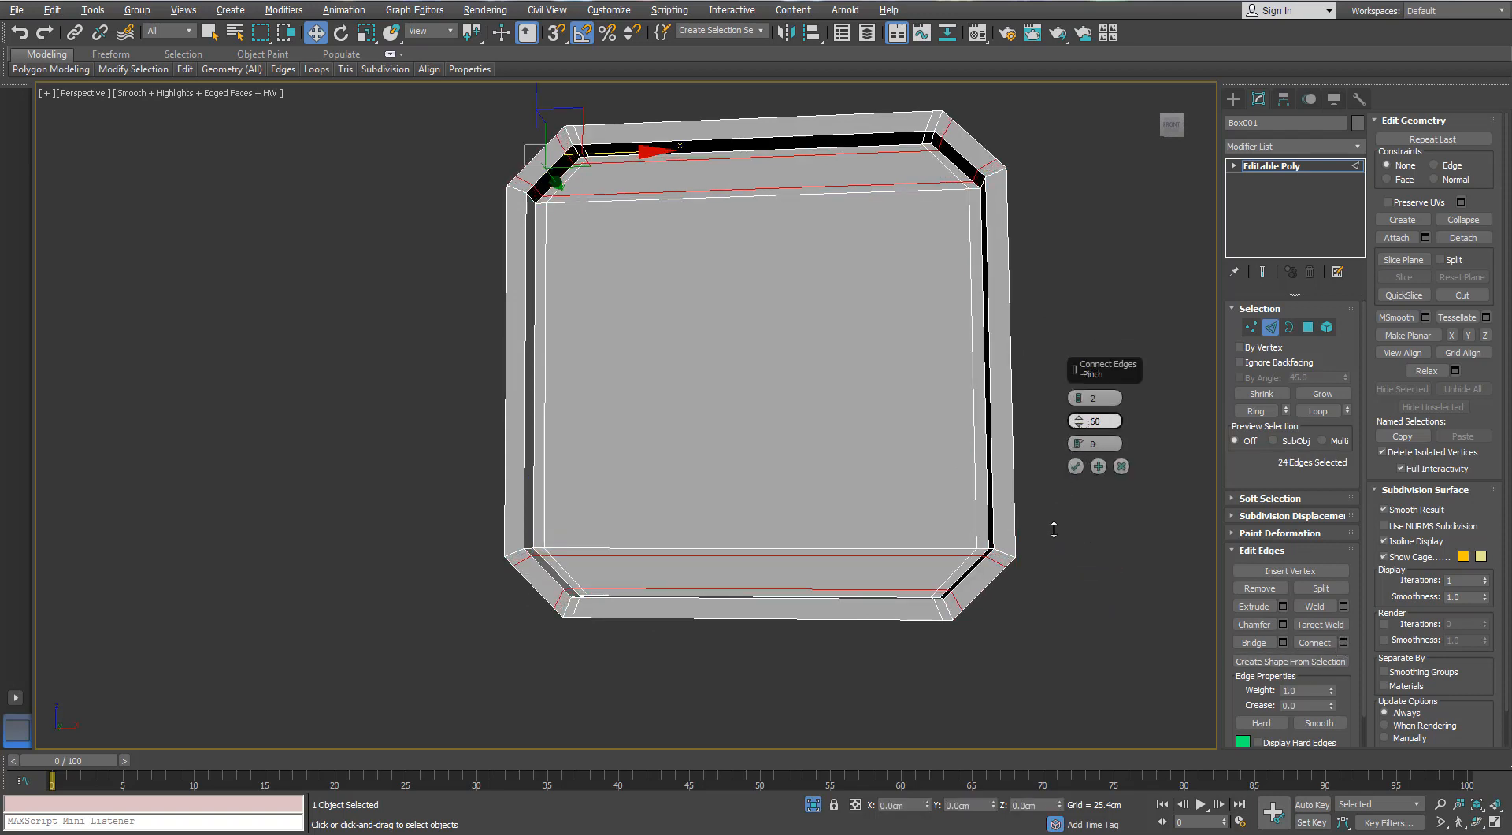
left_click(1075, 466)
left_click(941, 518)
middle_click_drag(961, 501, 967, 378, "alt")
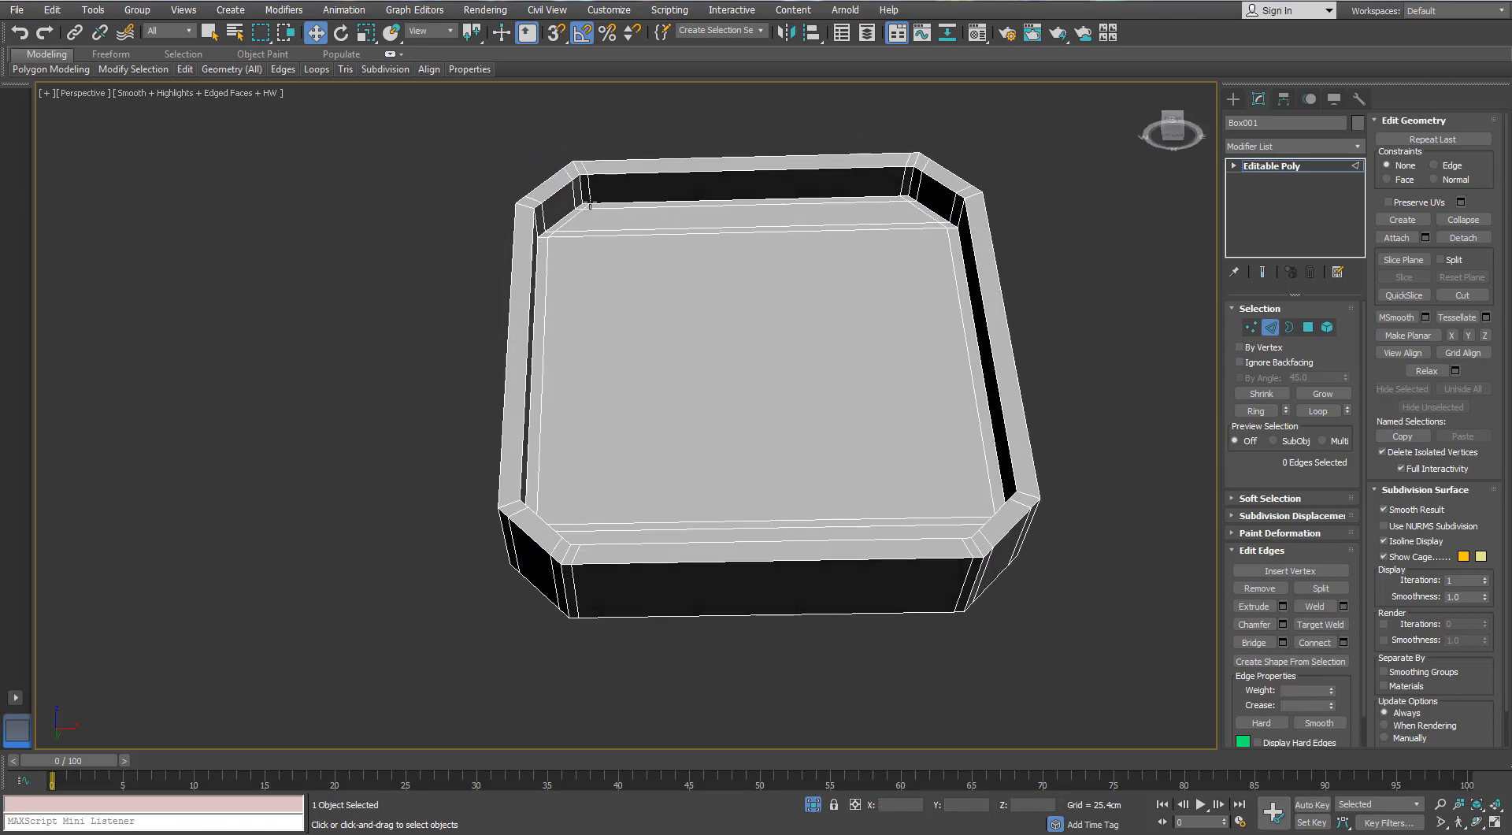
- Connect the ring of depth edges on the plate's recessed inner wall with 2 segments
left_click(955, 211)
key("alt+r")
left_click(1343, 642)
scroll(901, 297, "up", 3)
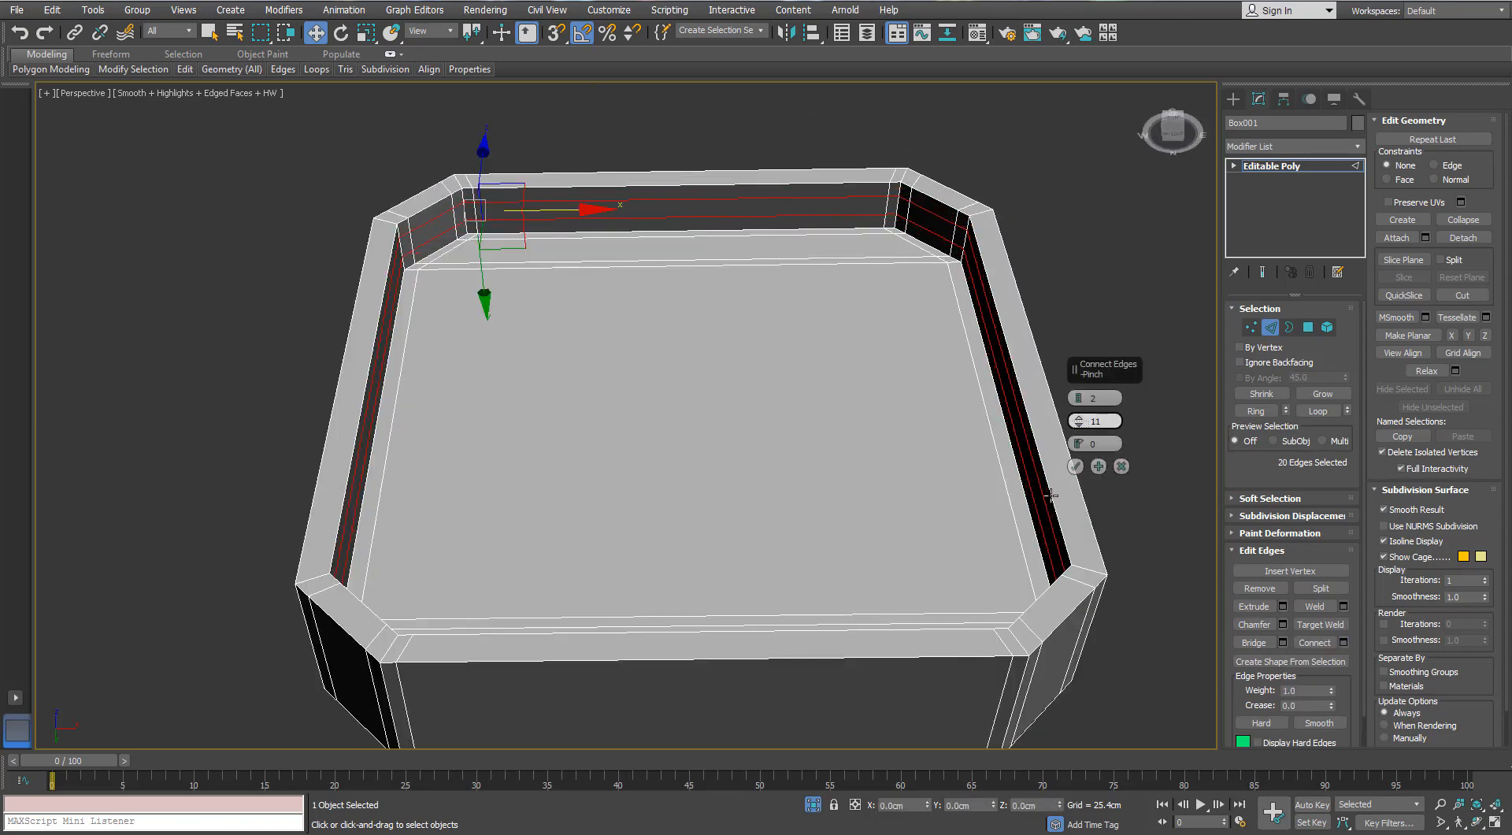
left_click(1075, 466)
middle_click_drag(1090, 482, 1137, 373, "alt")
left_click(1137, 373)
- Use Swift Loop to add edge support along the plate's recessed inner wall
mouse_move(197, 75)
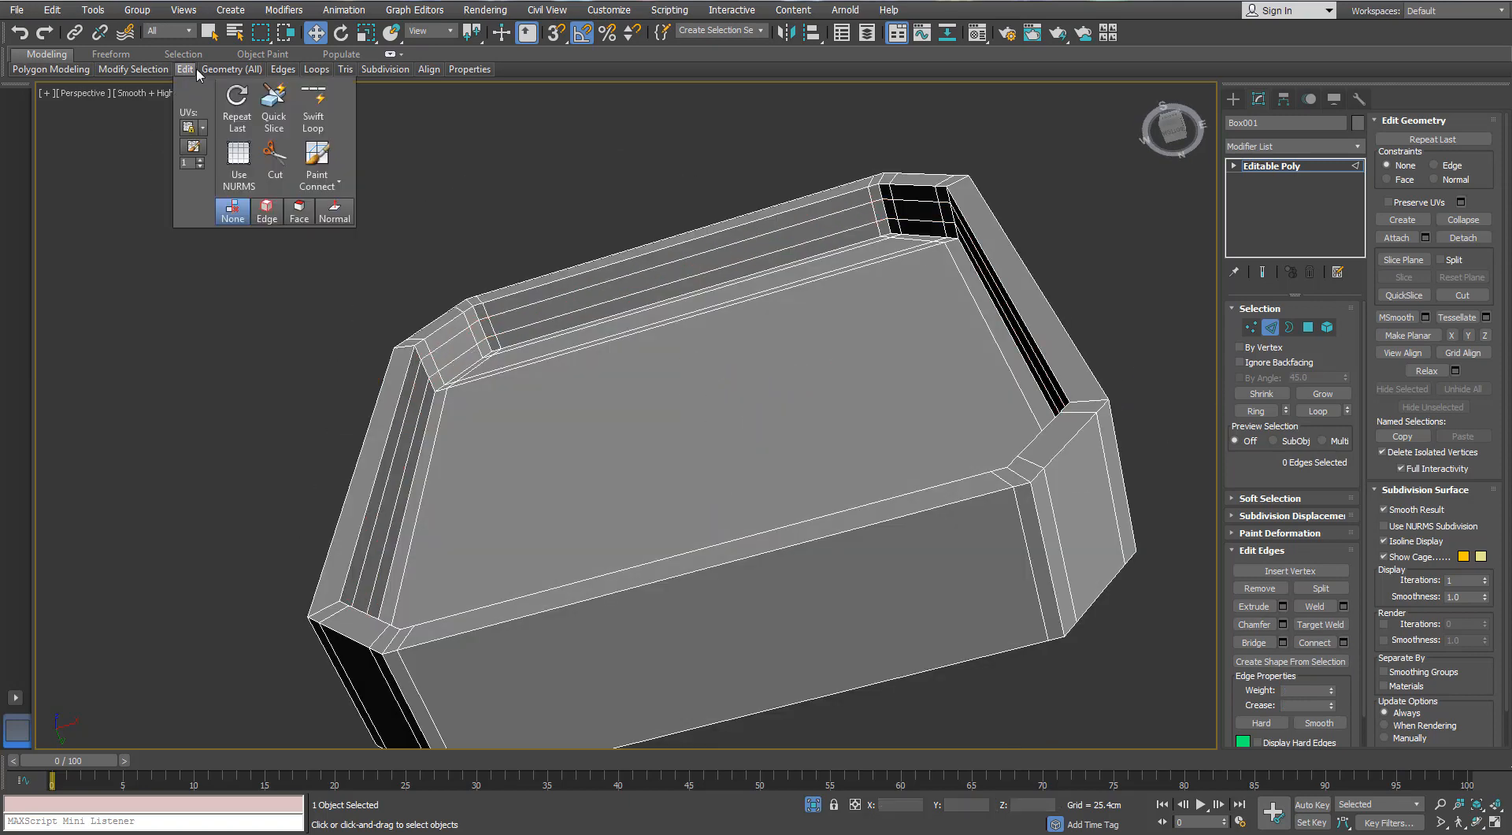
left_click(313, 110)
scroll(1042, 596, "up", 5)
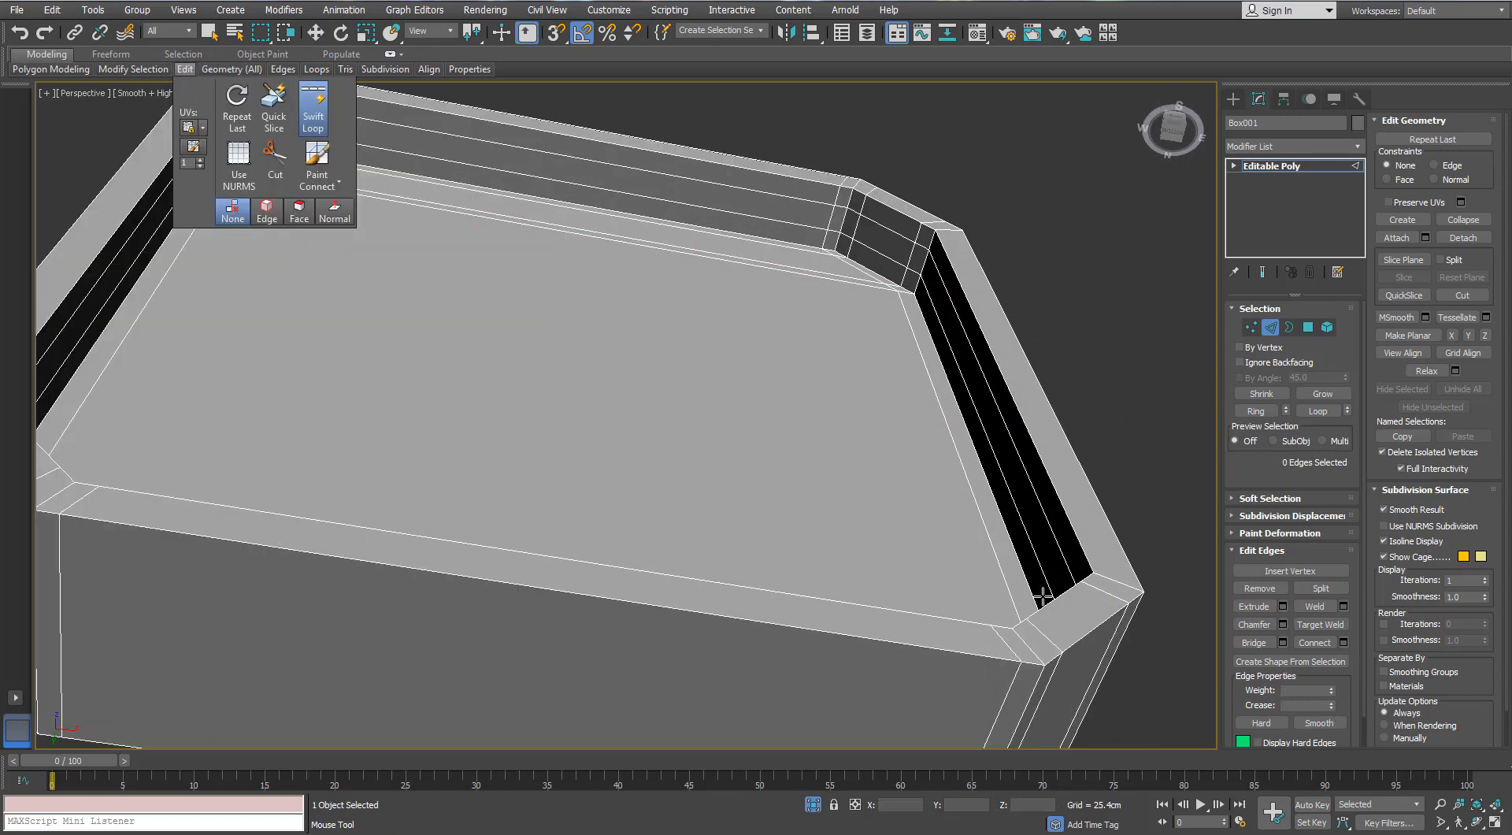
scroll(1105, 574, "down", 3)
middle_click_drag(1103, 574, 878, 630, "alt")
middle_click_drag(894, 327, 1102, 134, "alt")
key("w")
- Connect the ring of depth edges around the plate's outer wall with 2 segments, adjusting the pinch
left_click(677, 244)
key("alt+r")
left_click(1343, 642)
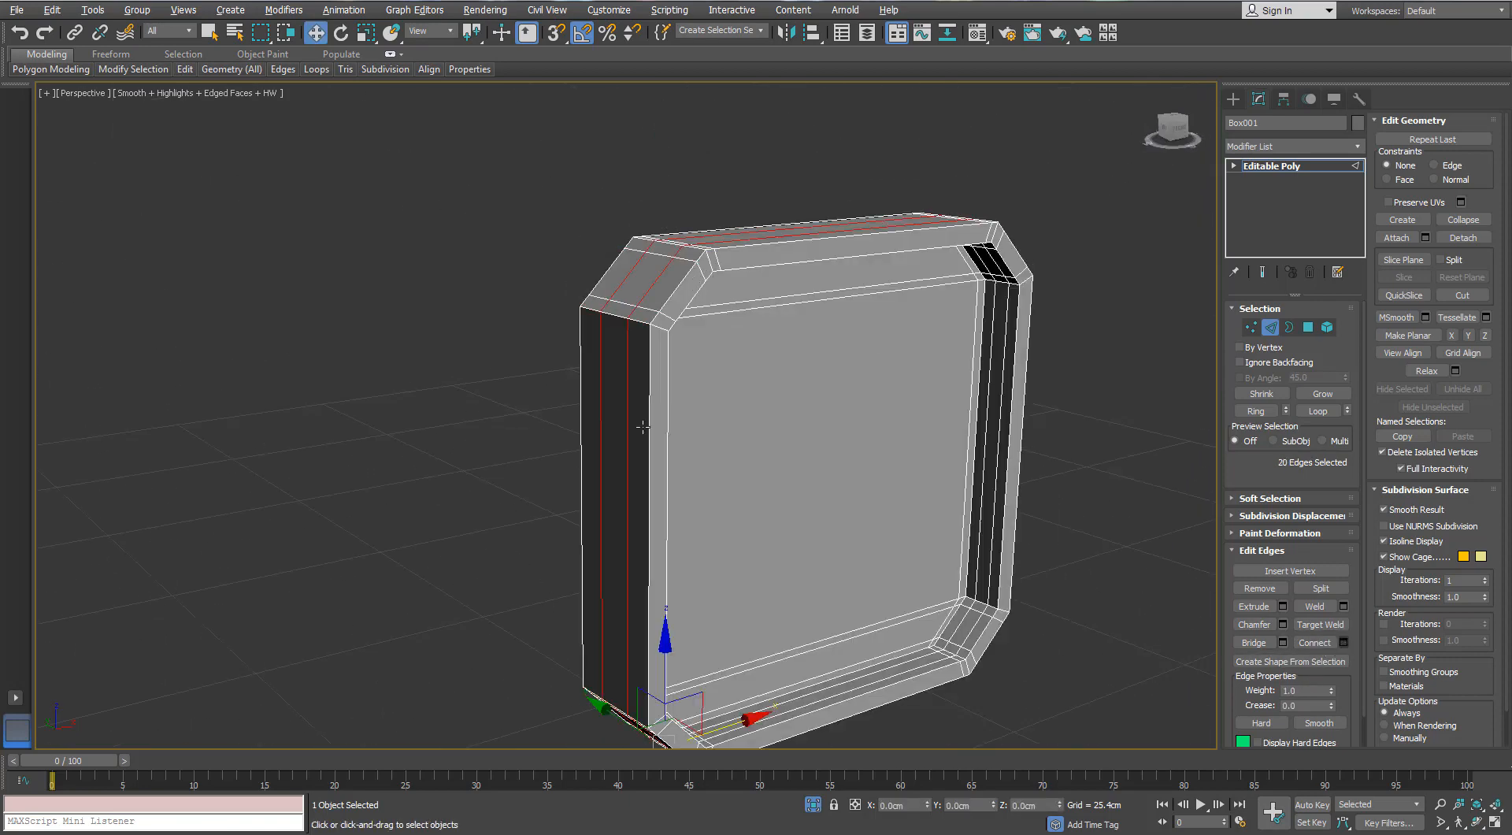
middle_click_drag(890, 473, 1102, 466, "alt")
left_click_drag(1079, 418, 1126, 260)
left_click(1076, 467)
- Connect the ring of edges across the plate's front rim with 2 segments, adjusting the pinch
middle_click_drag(1076, 468, 669, 378, "alt")
left_click(1344, 643)
left_click_drag(1079, 420, 1075, 596)
left_click(1076, 466)
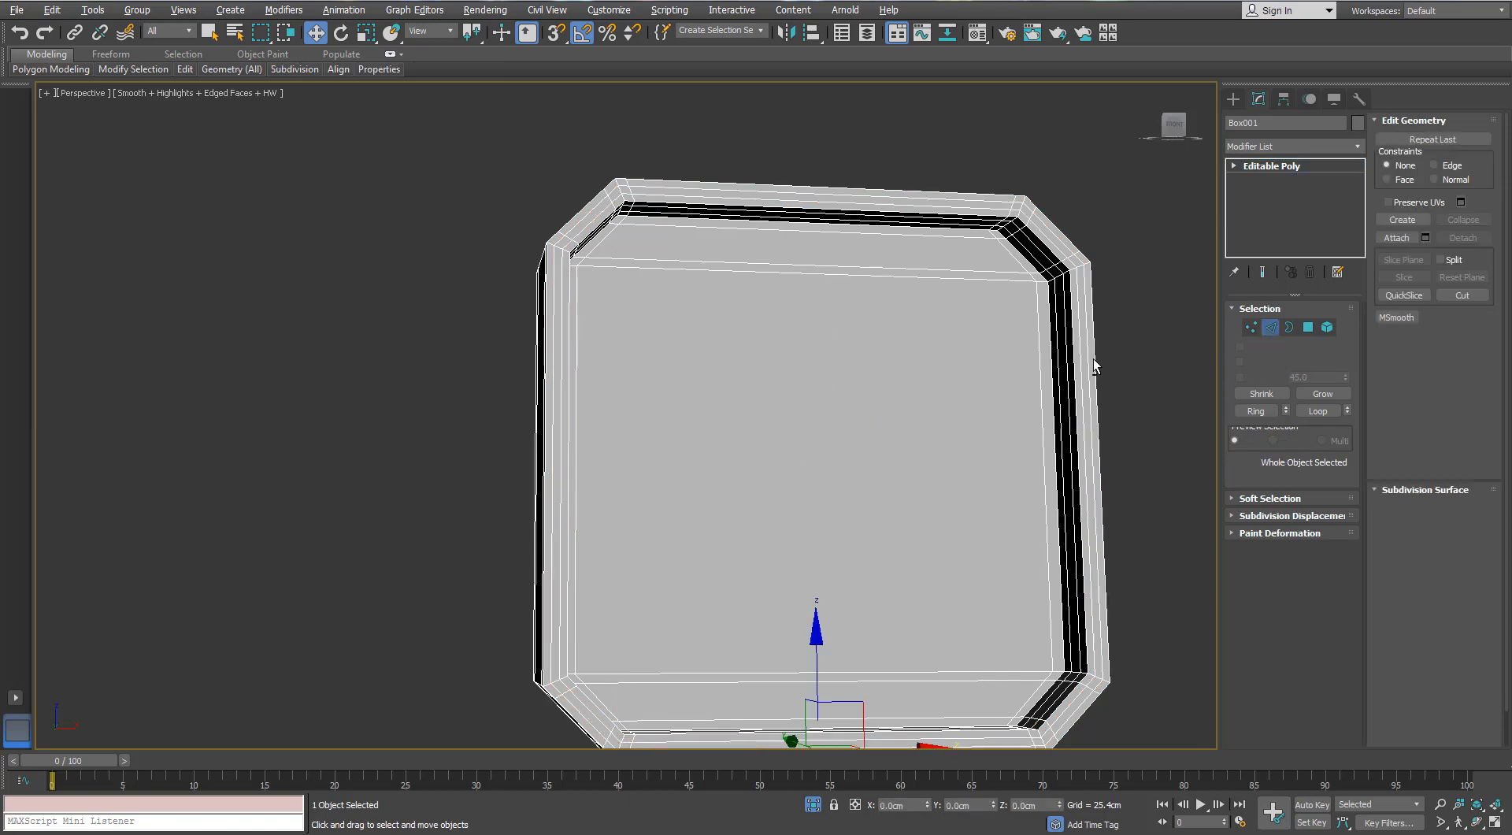
- Apply a TurboSmooth modifier with 1 iteration to the rear plate
left_click(1356, 167)
left_click(1356, 146)
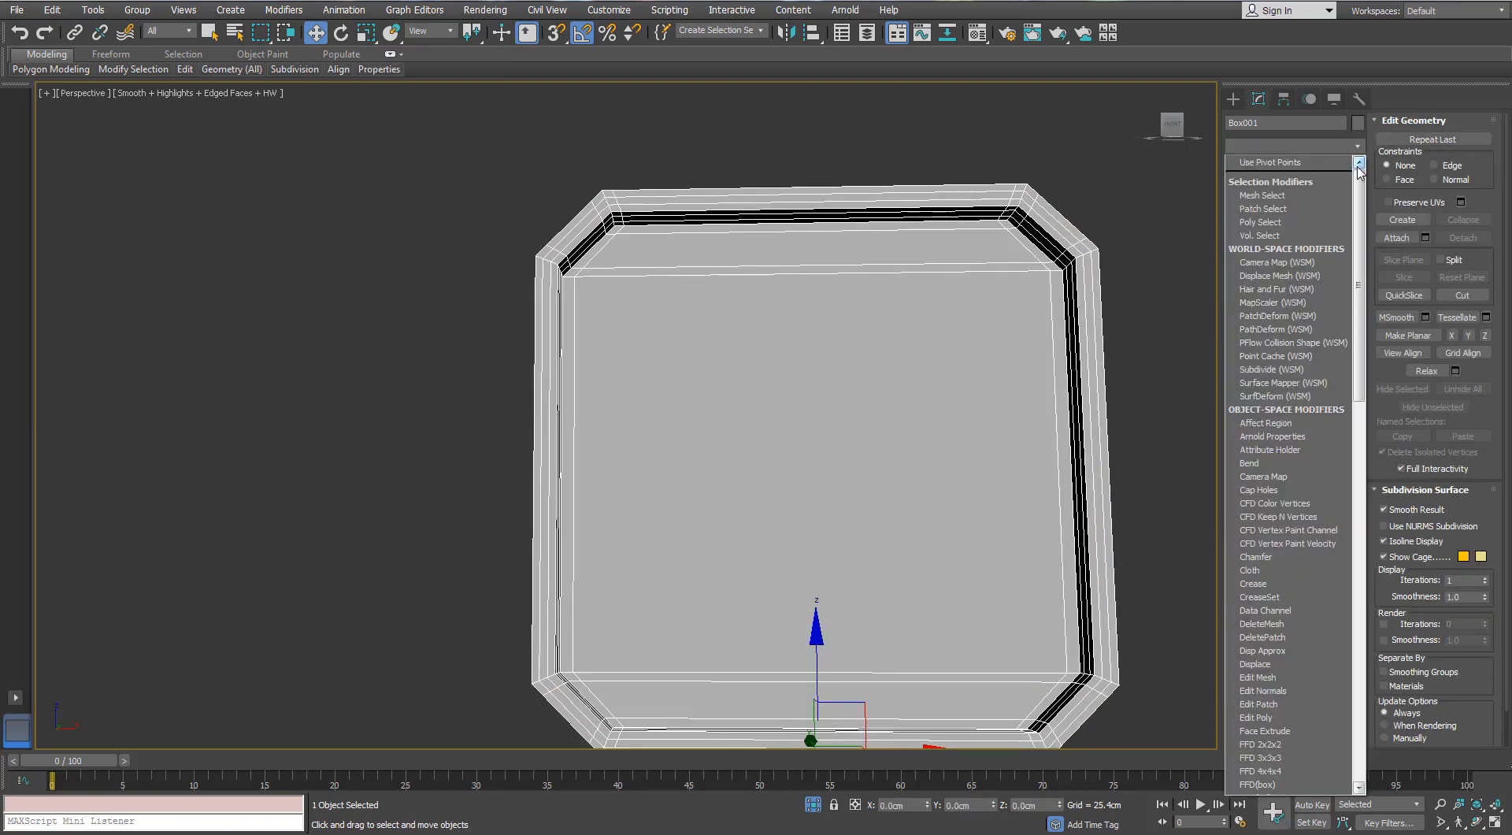
scroll(1291, 489, "down", 5)
left_click(1289, 523)
scroll(1087, 337, "down", 4)
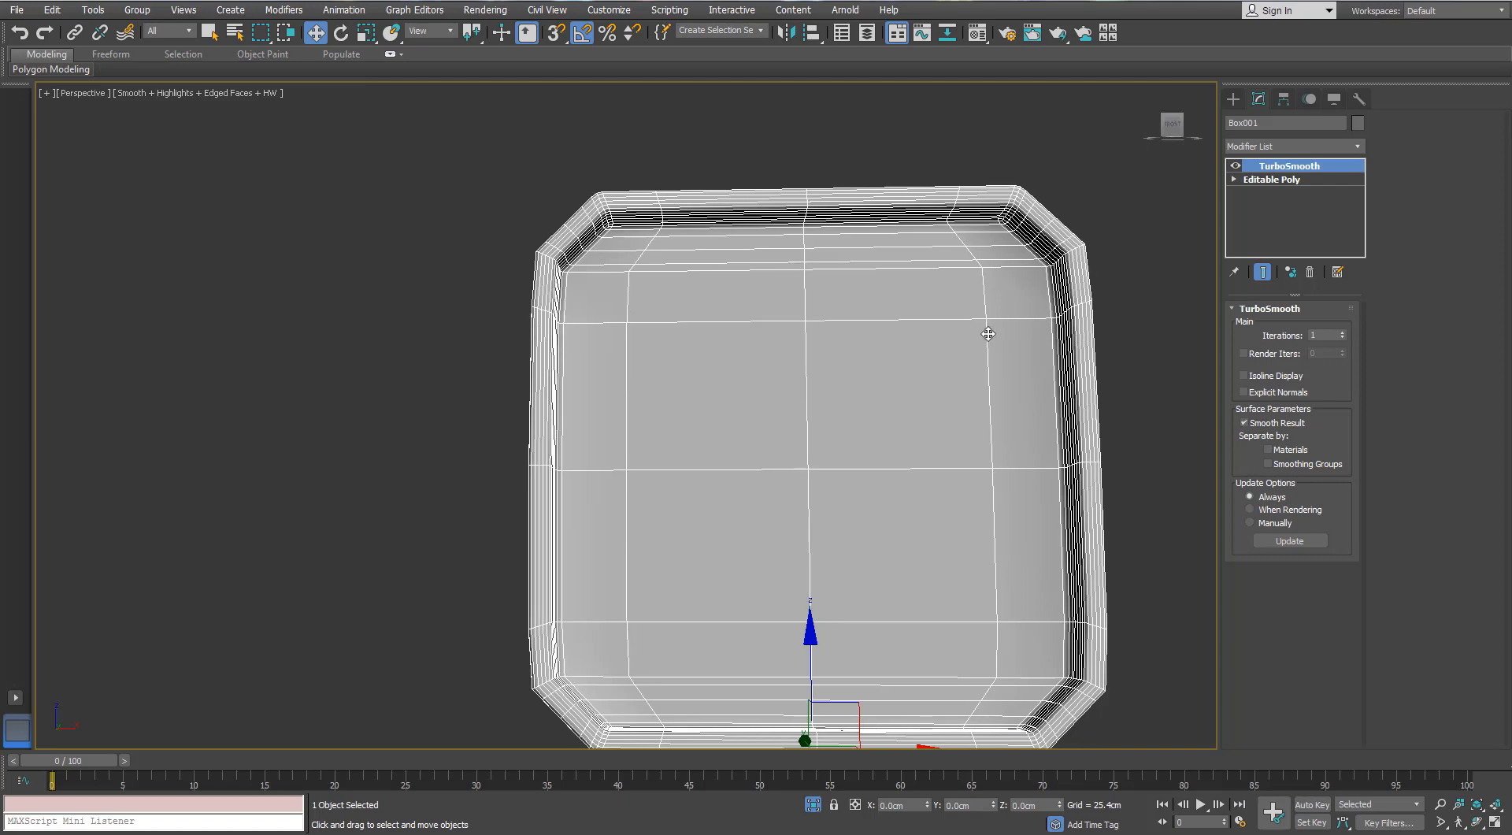
- Below TurboSmooth, add Swift Loop support edges where the plate's recessed face meets its inner wall
left_click(1271, 179)
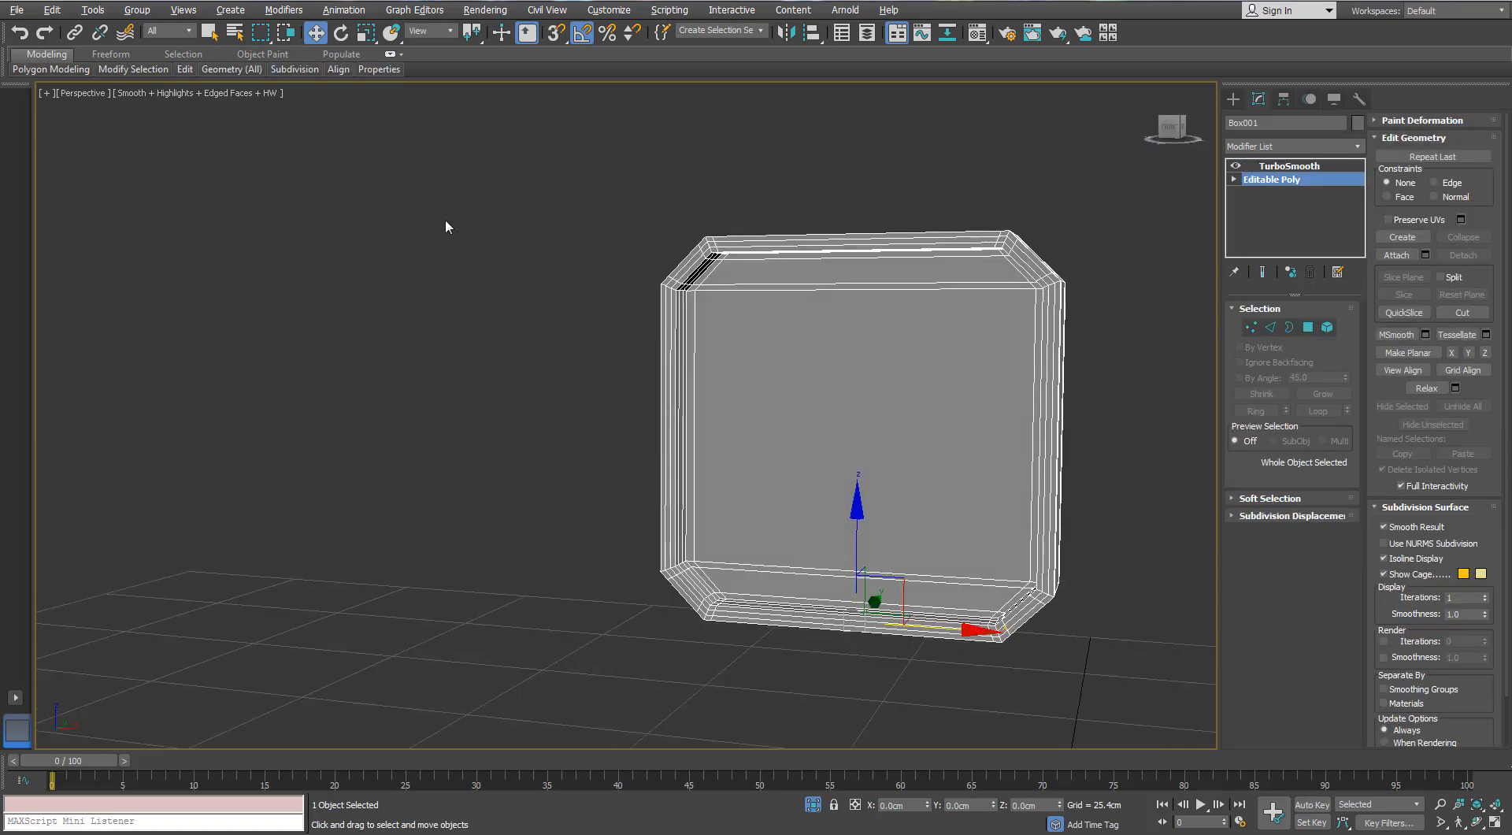
mouse_move(185, 70)
left_click(312, 107)
middle_click_drag(684, 303, 808, 305, "alt")
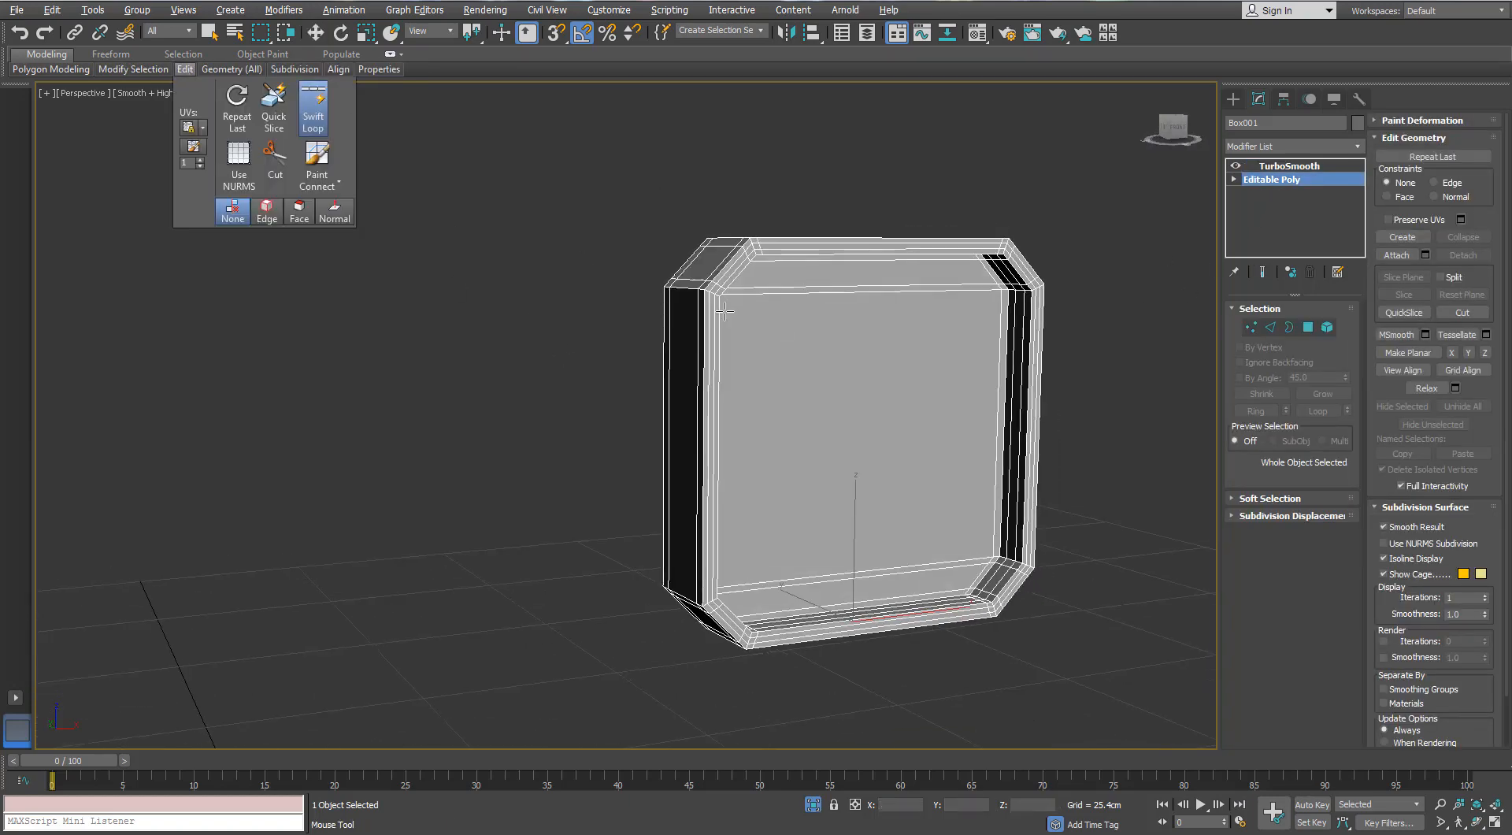
scroll(700, 312, "down", 3)
scroll(797, 333, "up", 2)
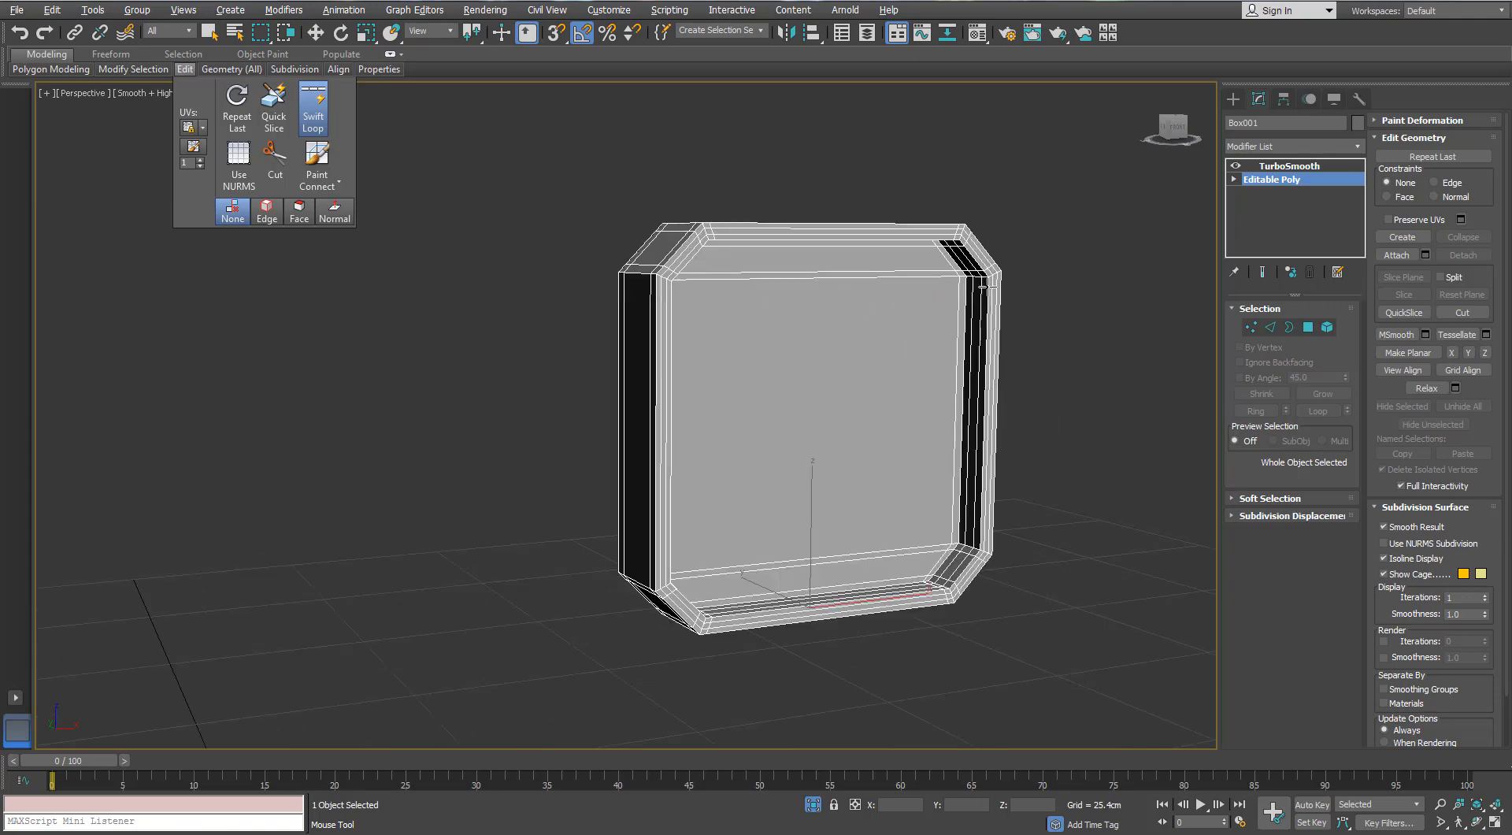
middle_click_drag(1034, 543, 986, 585, "alt")
key("w")
- Return to the TurboSmooth level, review the smoothed plate without edged faces, and bring the rest of the gun back into view
left_click(1290, 167)
mouse_move(1010, 294)
middle_mouse_down("alt")
mouse_move(951, 297)
mouse_move(1017, 280)
mouse_move(1004, 287)
middle_mouse_up("alt")
scroll(995, 291, "up", 3)
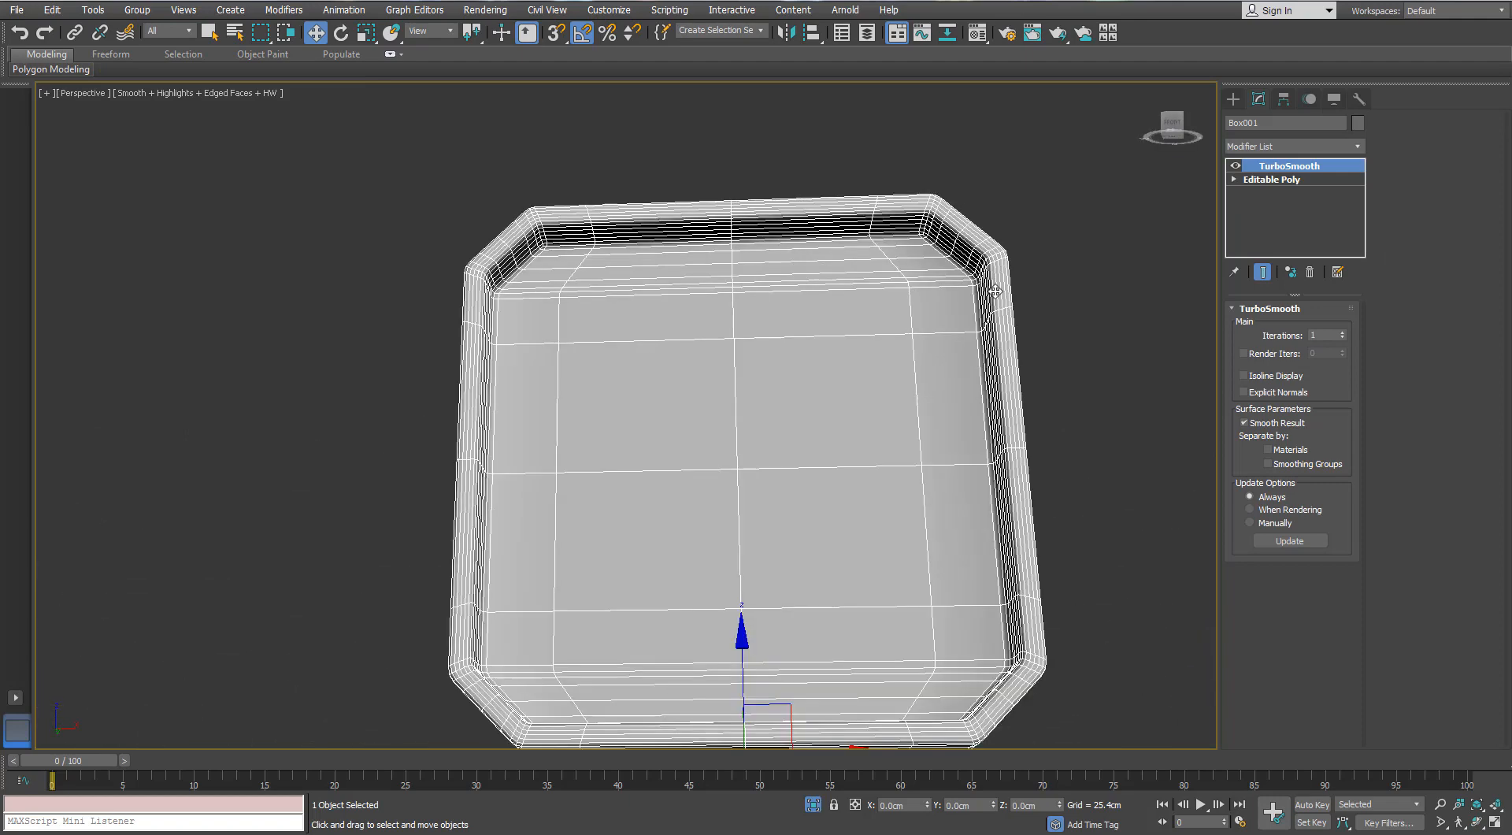
key("F4")
scroll(995, 291, "down", 3)
middle_click_drag(1063, 371, 859, 744, "alt")
left_click(814, 806)
middle_click_drag(859, 504, 877, 418, "alt")
scroll(905, 425, "down", 3)
key("F4")
- Isolate the toothed cylinder behind the plate and add Swift Loop support edges around its front bevels and front rim
scroll(930, 421, "up", 3)
left_click(871, 351)
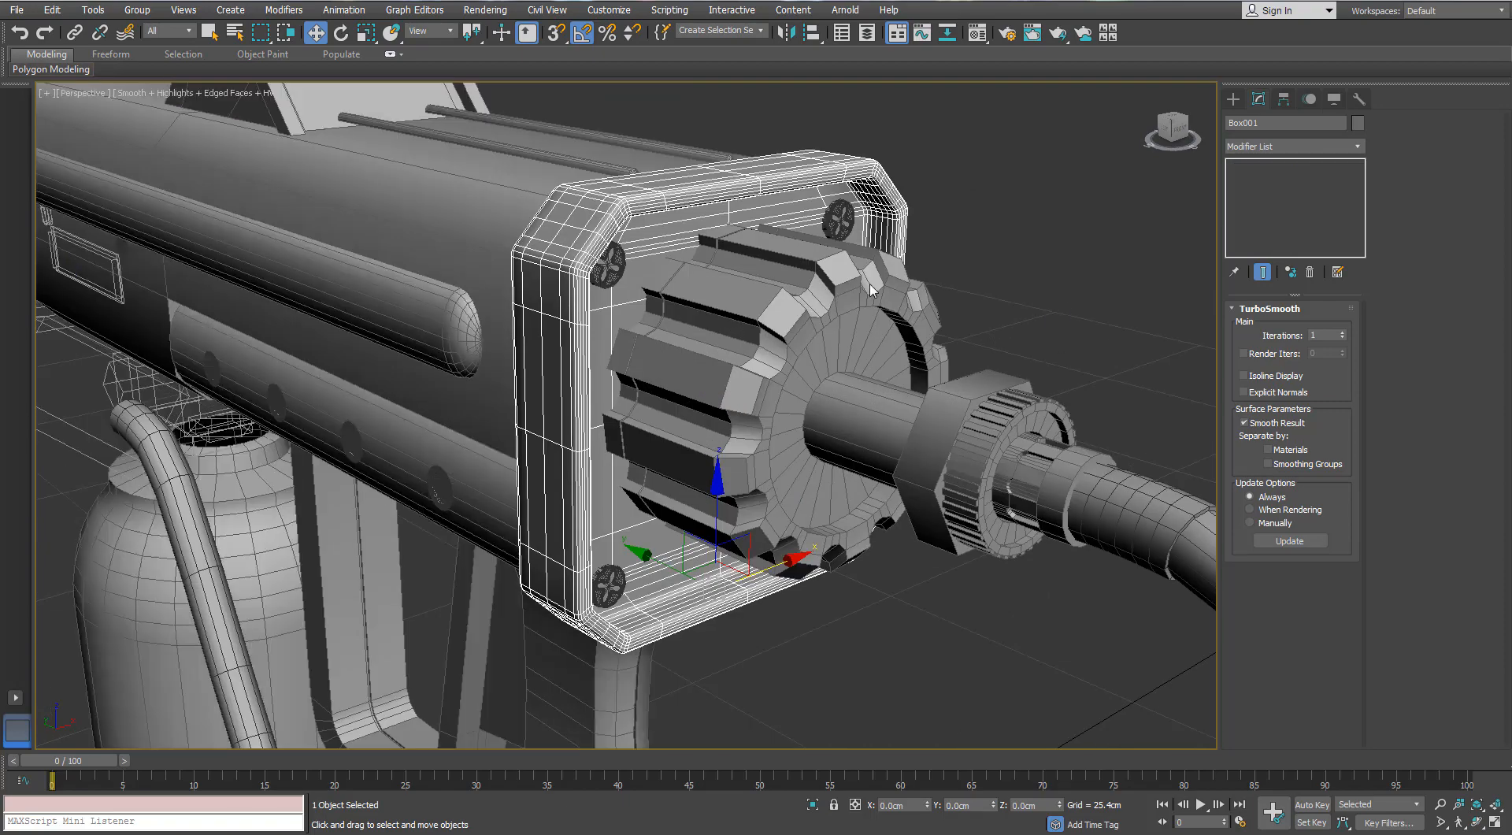
key("alt+q")
middle_click_drag(945, 294, 883, 294, "alt")
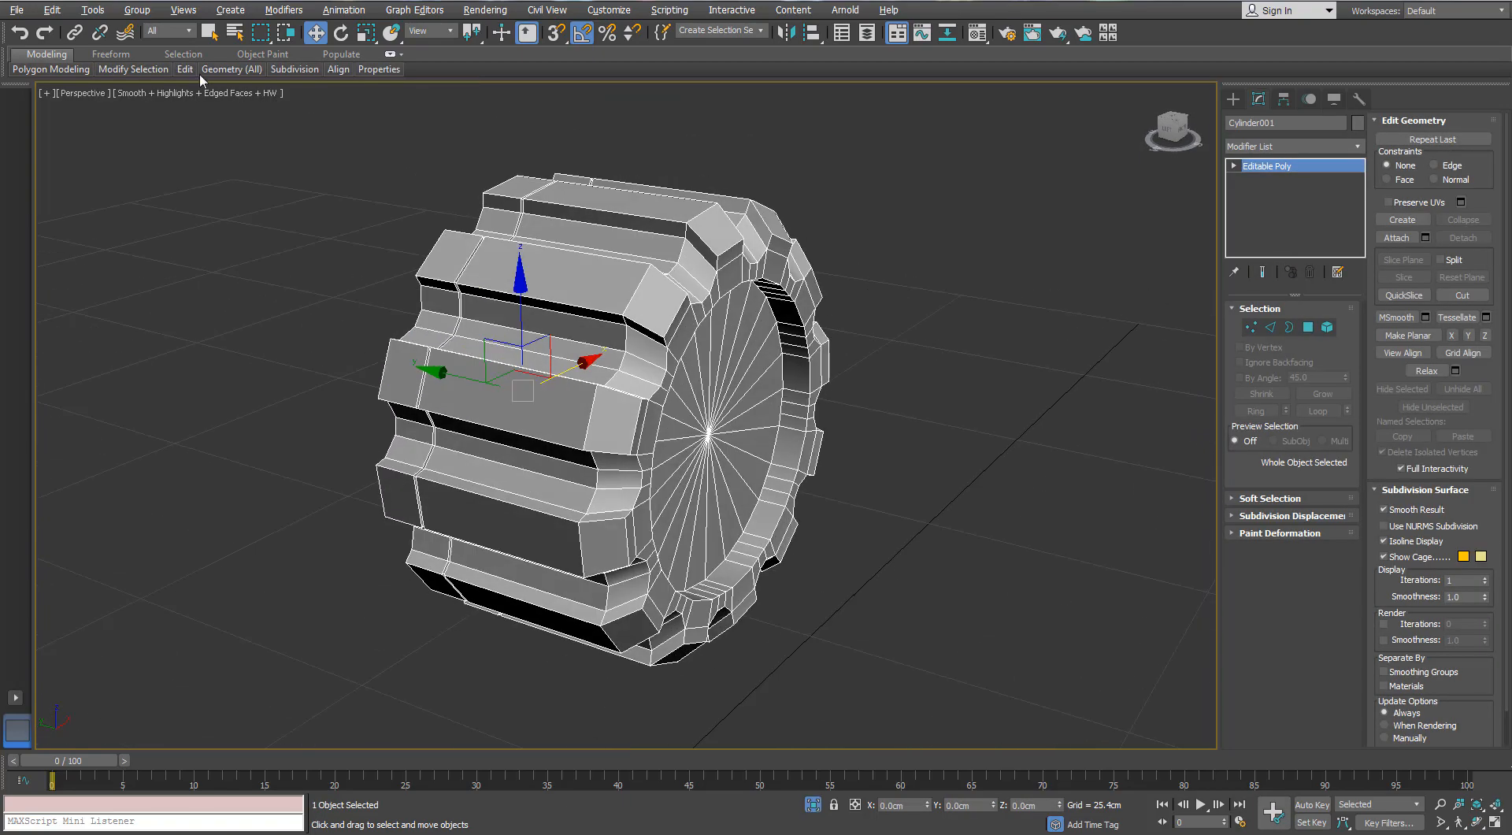
left_click(186, 70)
left_click(313, 107)
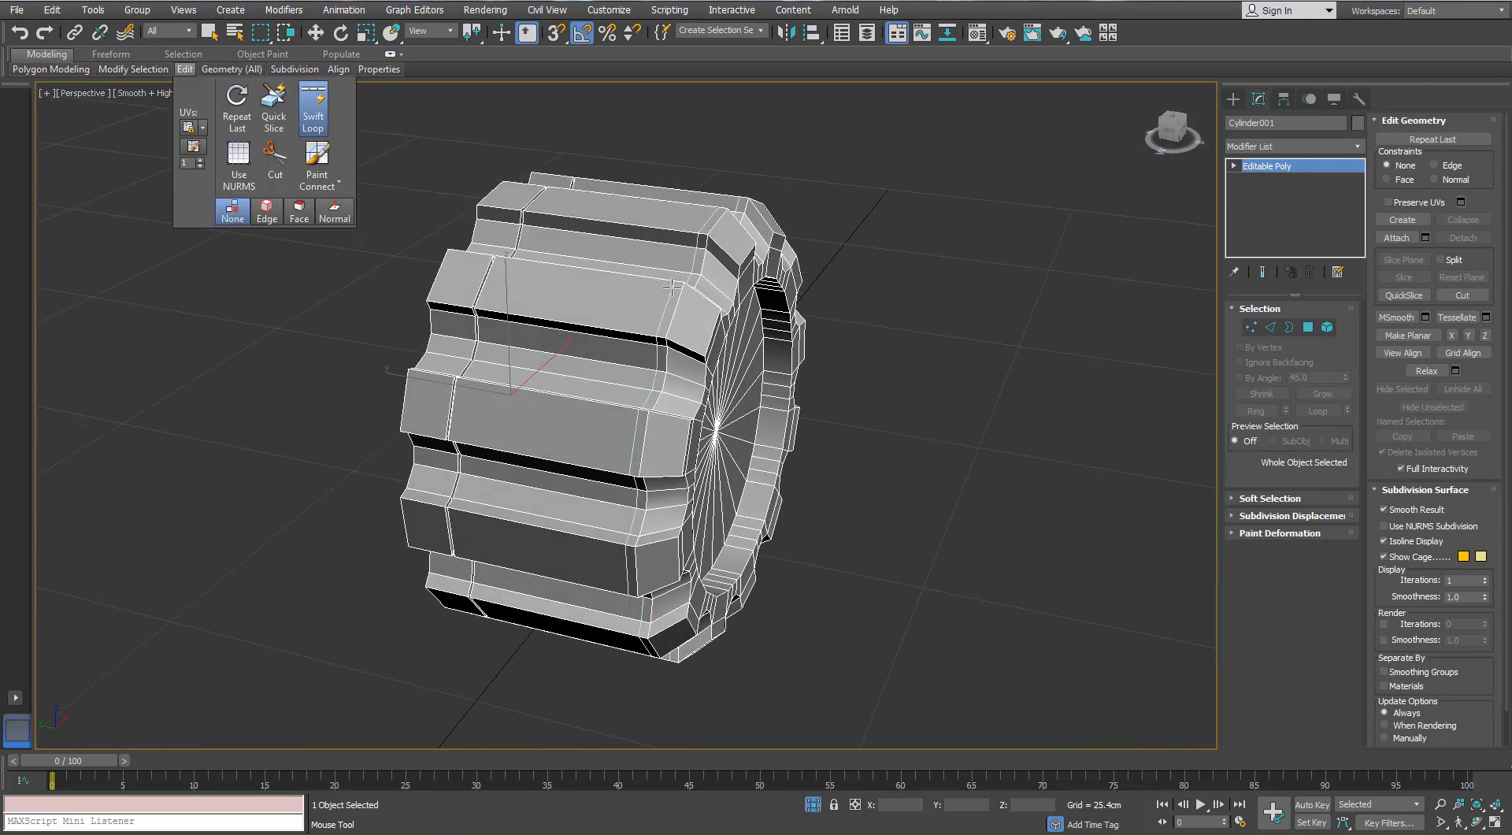
middle_click_drag(671, 285, 663, 286, "alt")
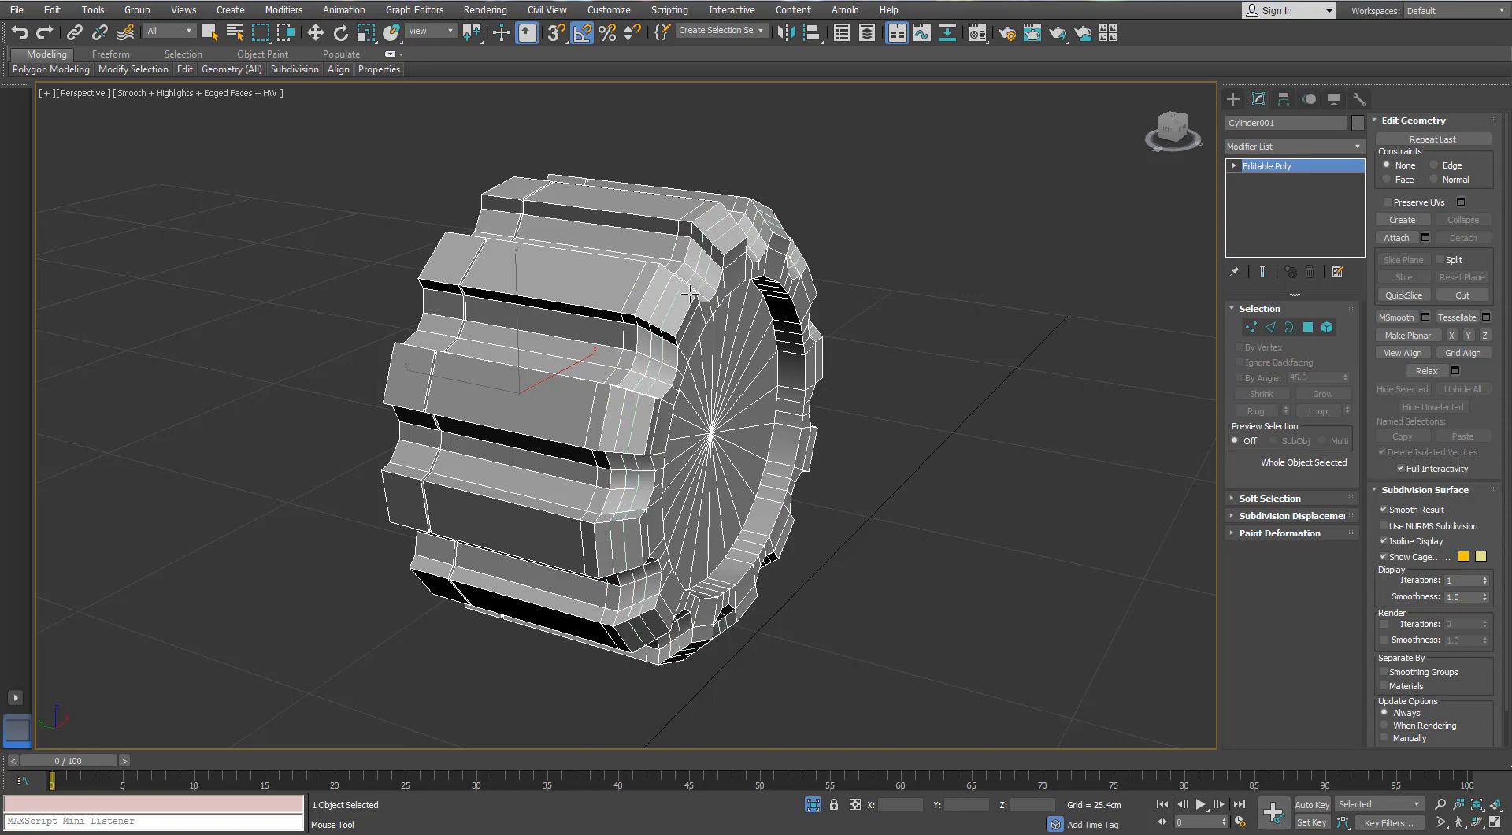
middle_click_drag(721, 323, 592, 238, "alt")
scroll(592, 238, "up", 3)
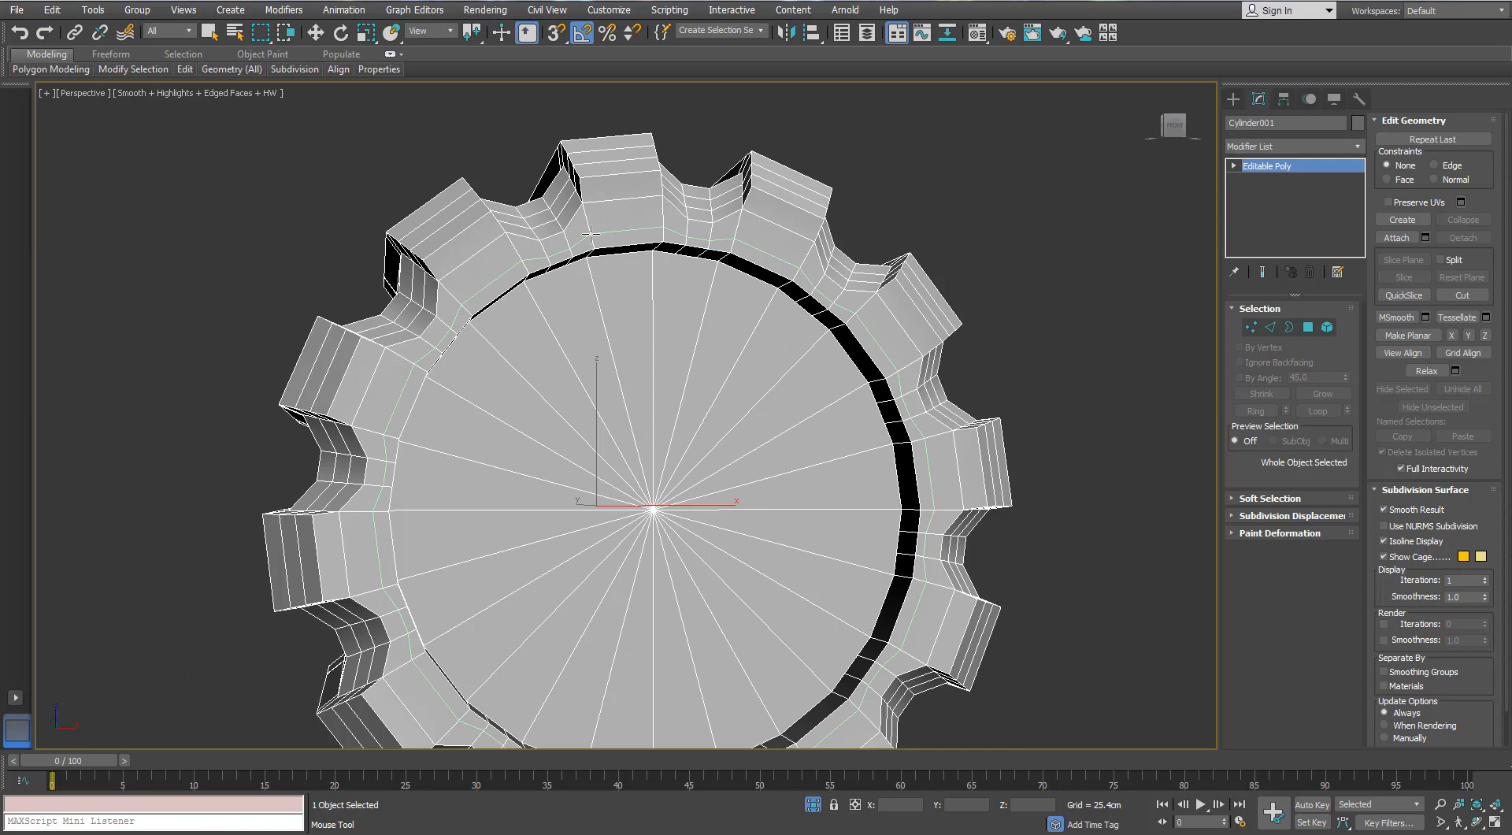
key("w")
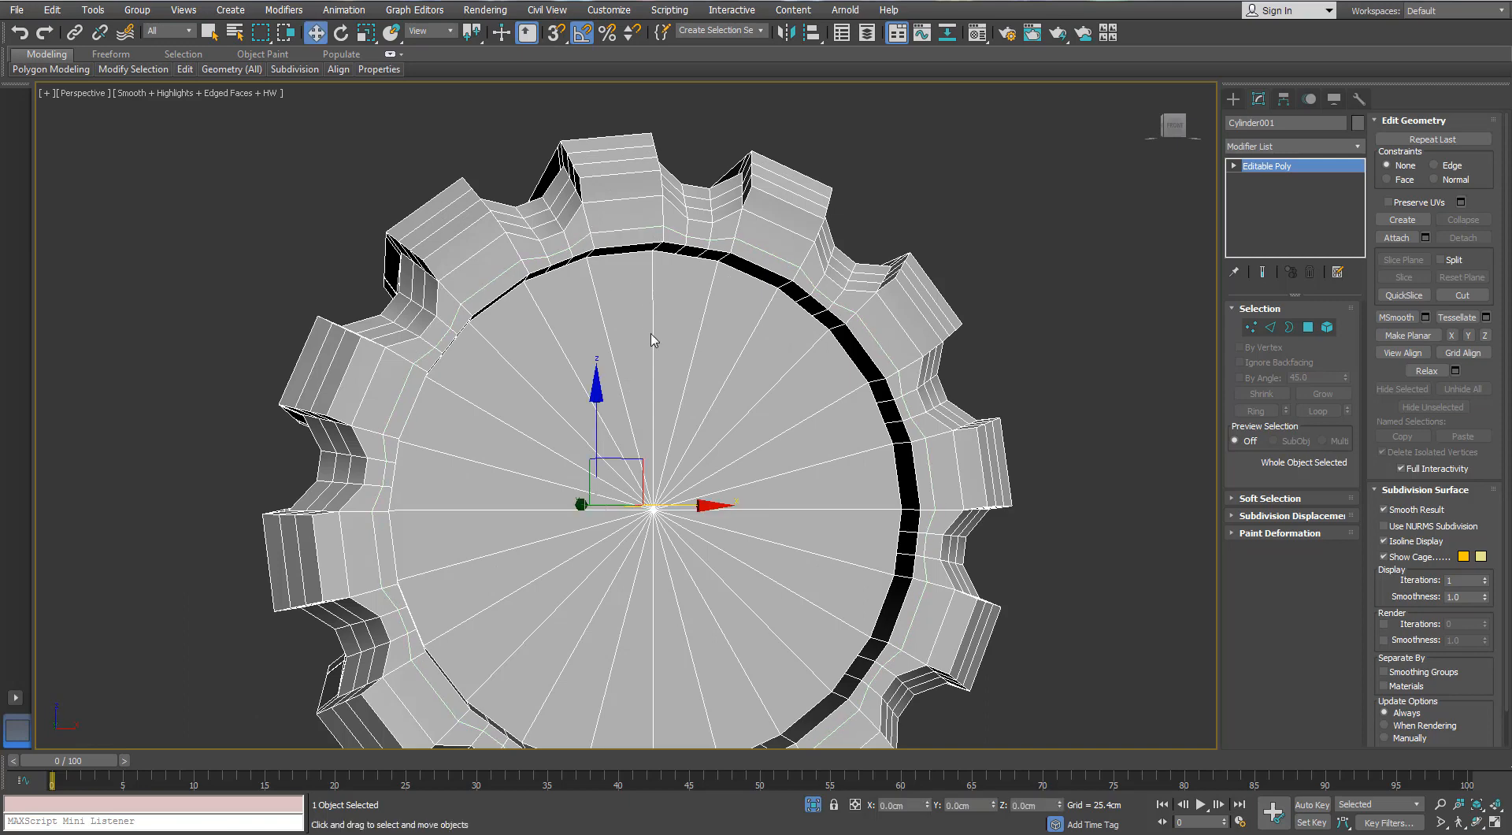
- Remove the 24 extra edges crossing the inner wall of the toothed cylinder's front recess
middle_click_drag(758, 392, 975, 297, "alt")
key("1")
key("2")
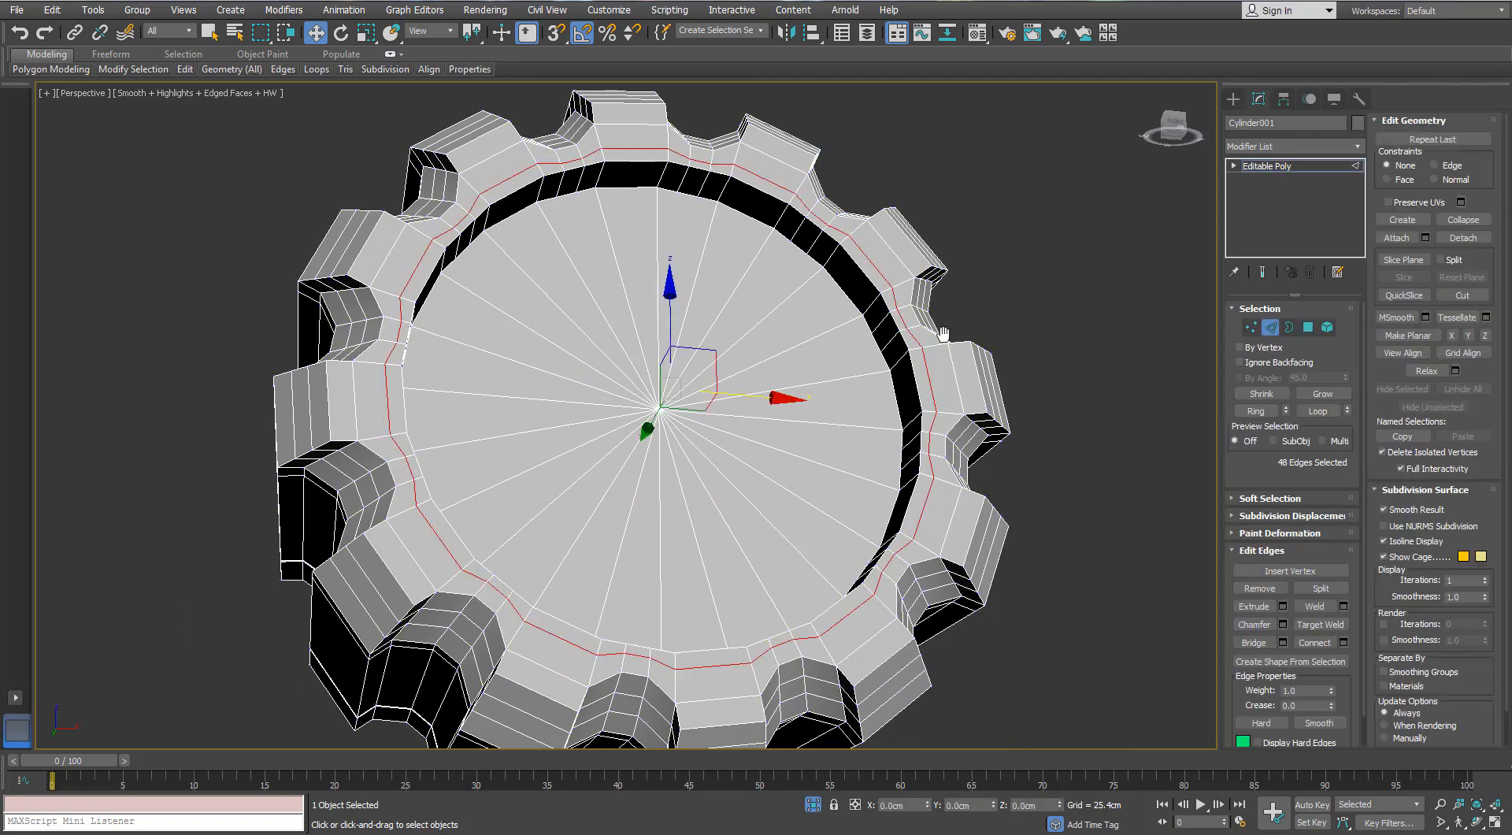
scroll(904, 337, "up", 3)
left_click(898, 330)
scroll(897, 331, "down", 3)
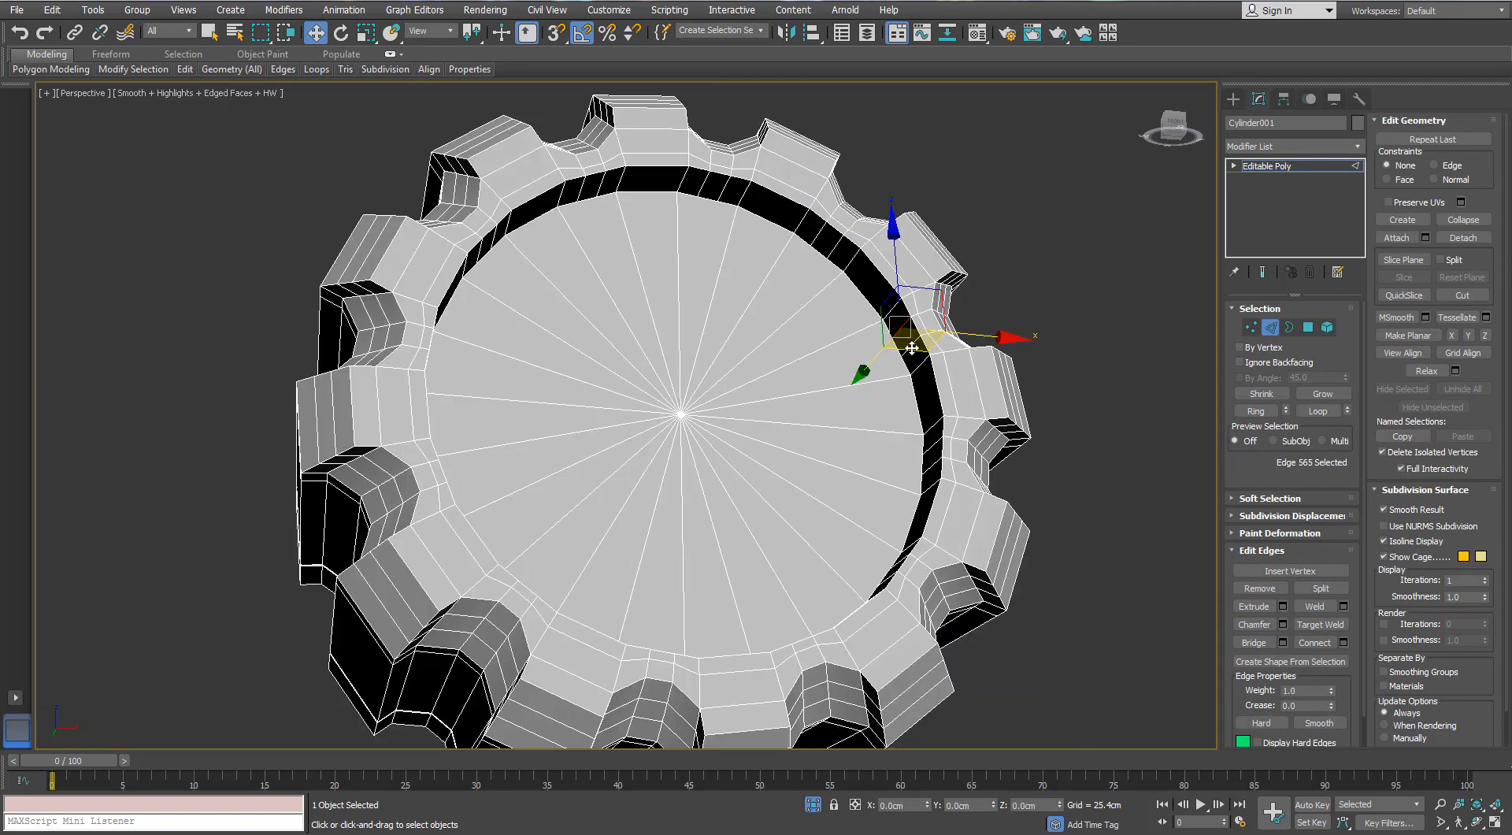
left_click(912, 348)
left_click(901, 330, "shift")
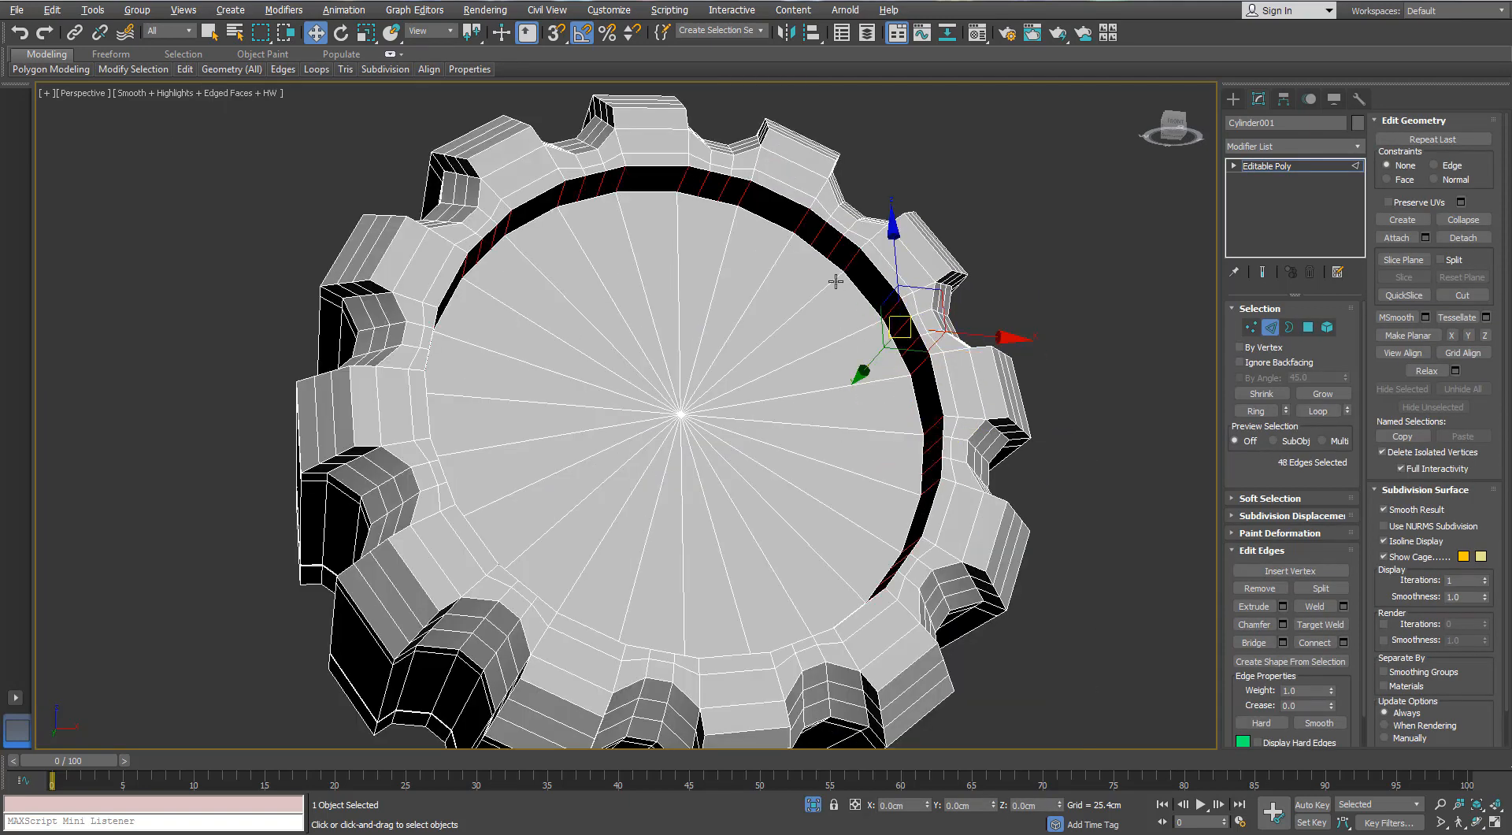
left_click(852, 261, "alt")
left_click(801, 222, "alt")
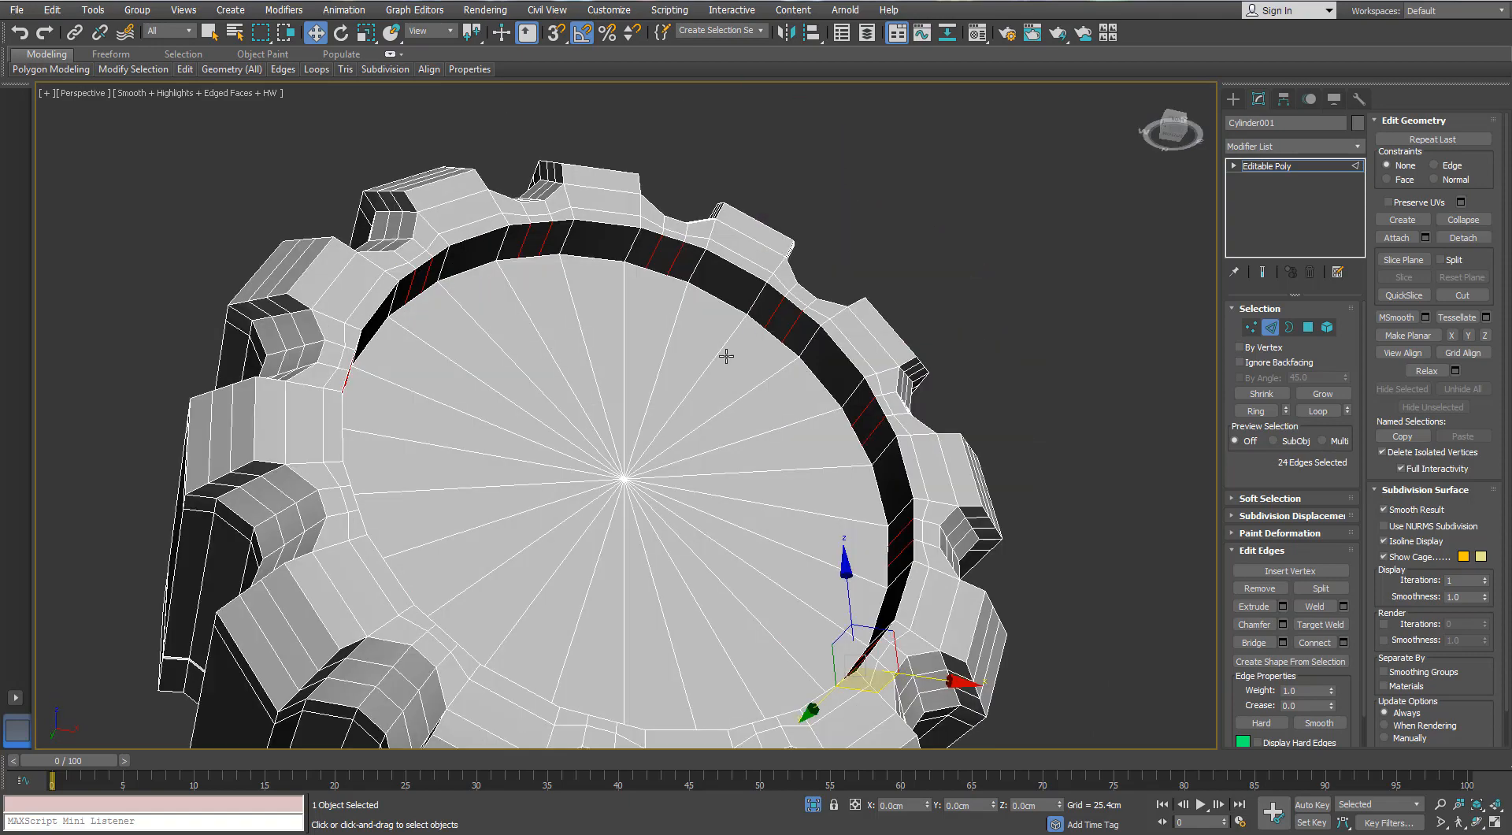
middle_click_drag(728, 355, 739, 297)
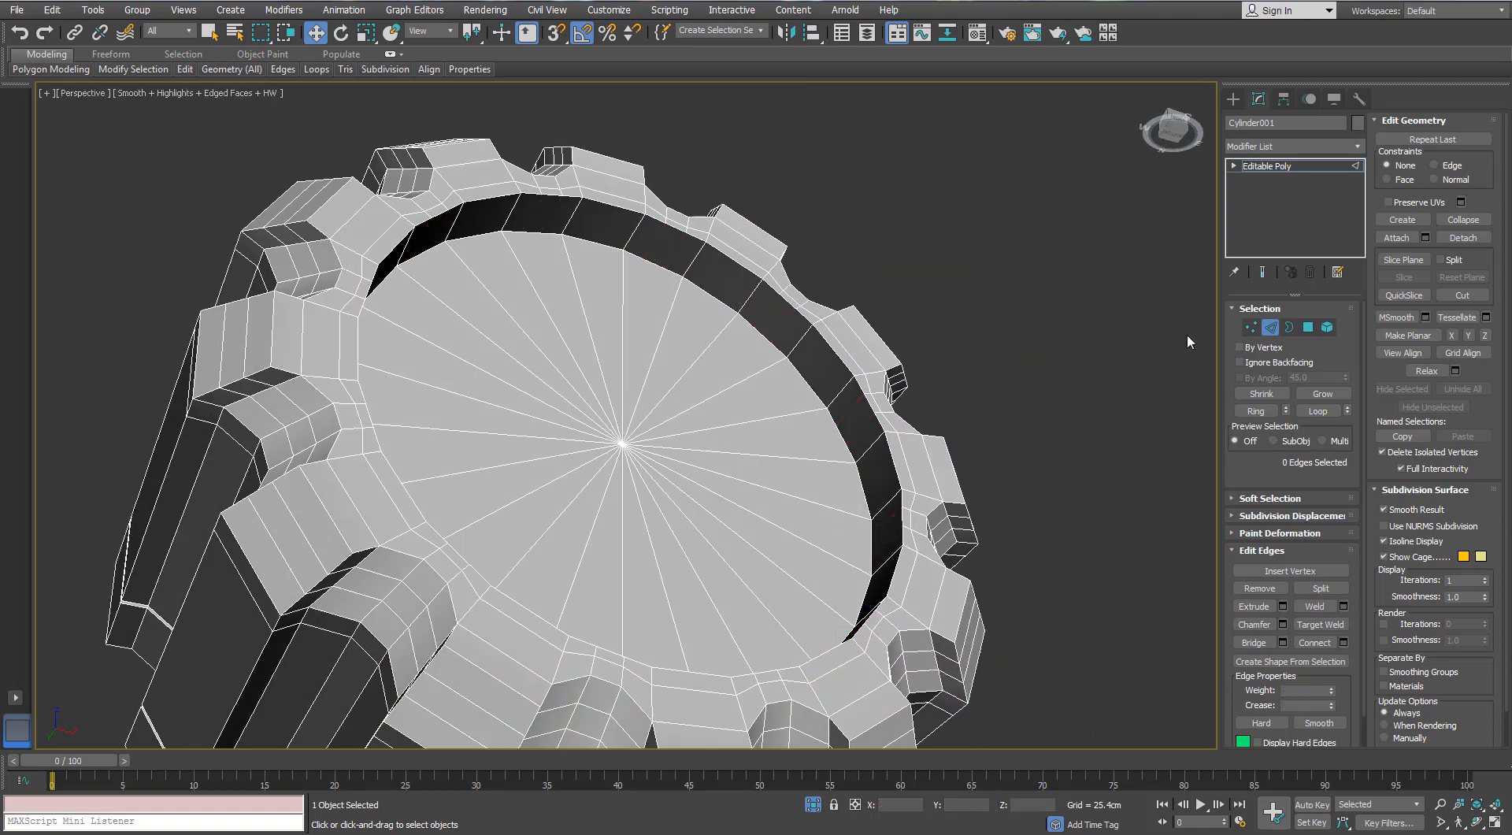
- Target Weld the leftover vertices along the recess's front rim onto their neighbouring rim vertices
left_click(1252, 328)
middle_click_drag(901, 364, 868, 277, "alt")
scroll(797, 273, "up", 4)
scroll(857, 338, "up", 1)
scroll(852, 269, "down", 1)
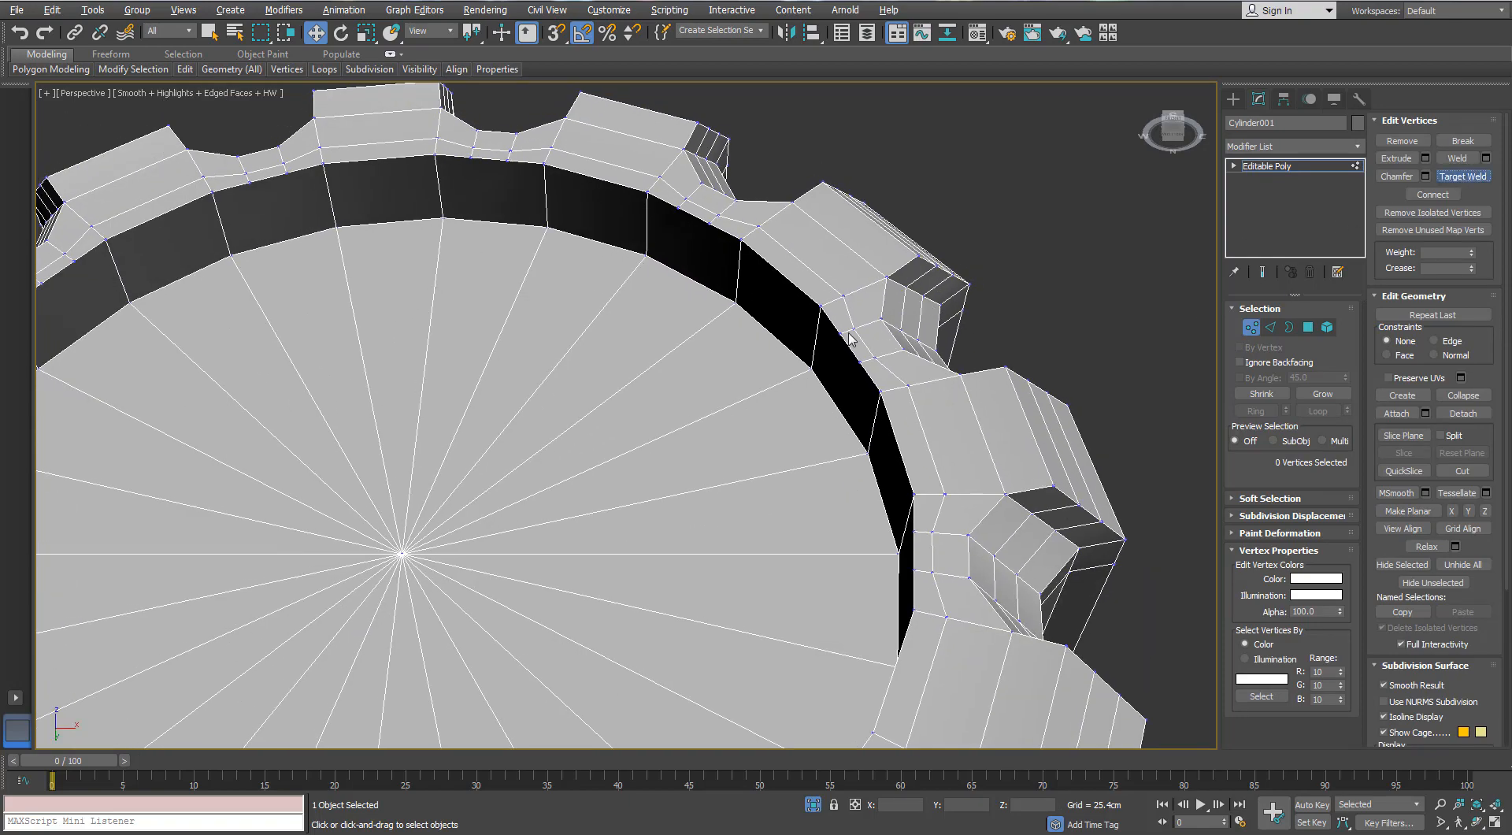
scroll(882, 392, "down", 2)
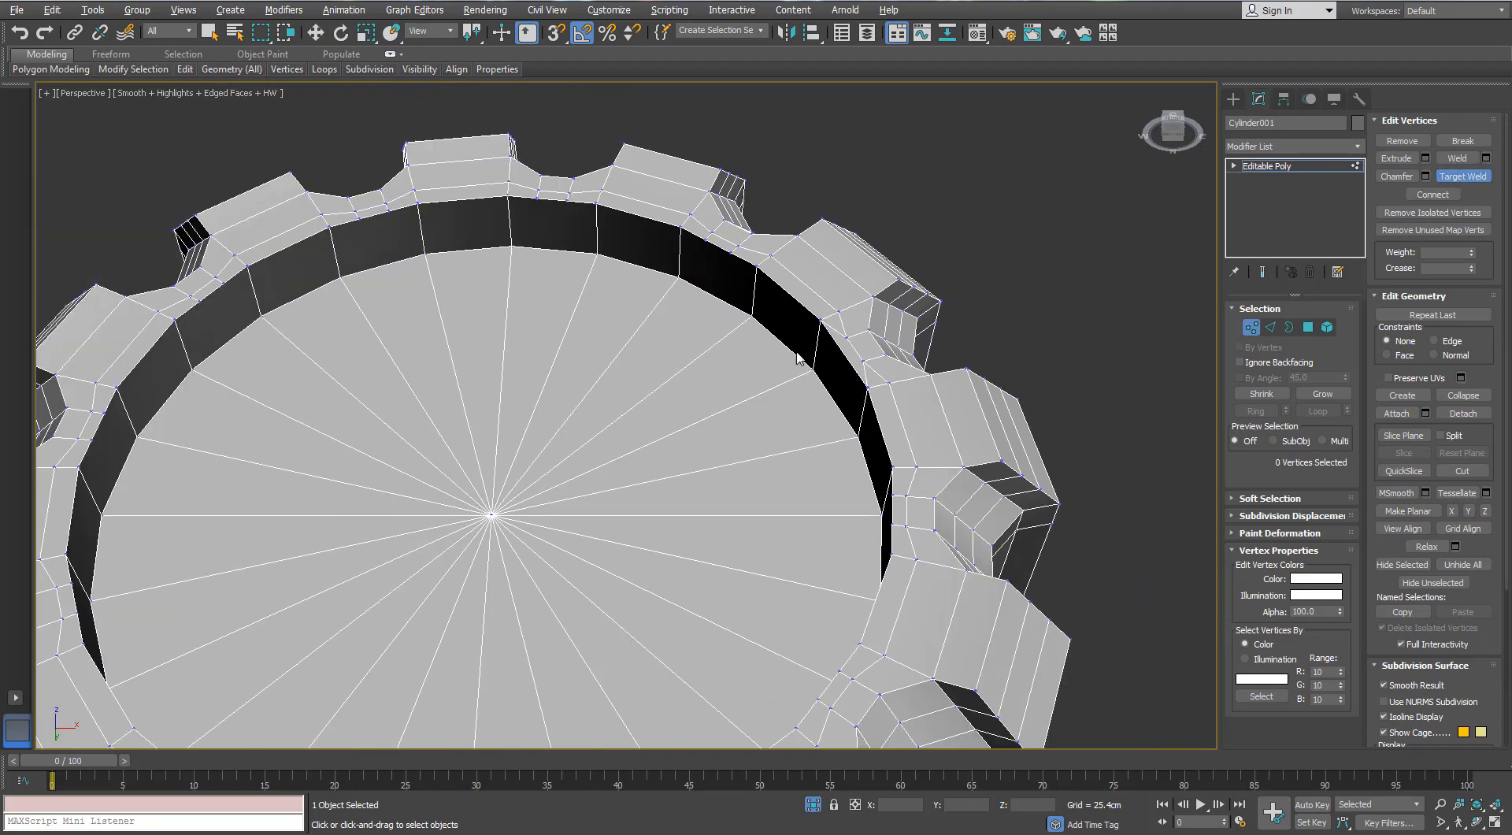
middle_click_drag(882, 391, 790, 183, "alt")
scroll(814, 417, "down", 2)
- Add Swift Loop support edges around the recess's front rim and along both ends of its inner wall
key("2")
scroll(955, 225, "up", 3)
left_click(980, 286)
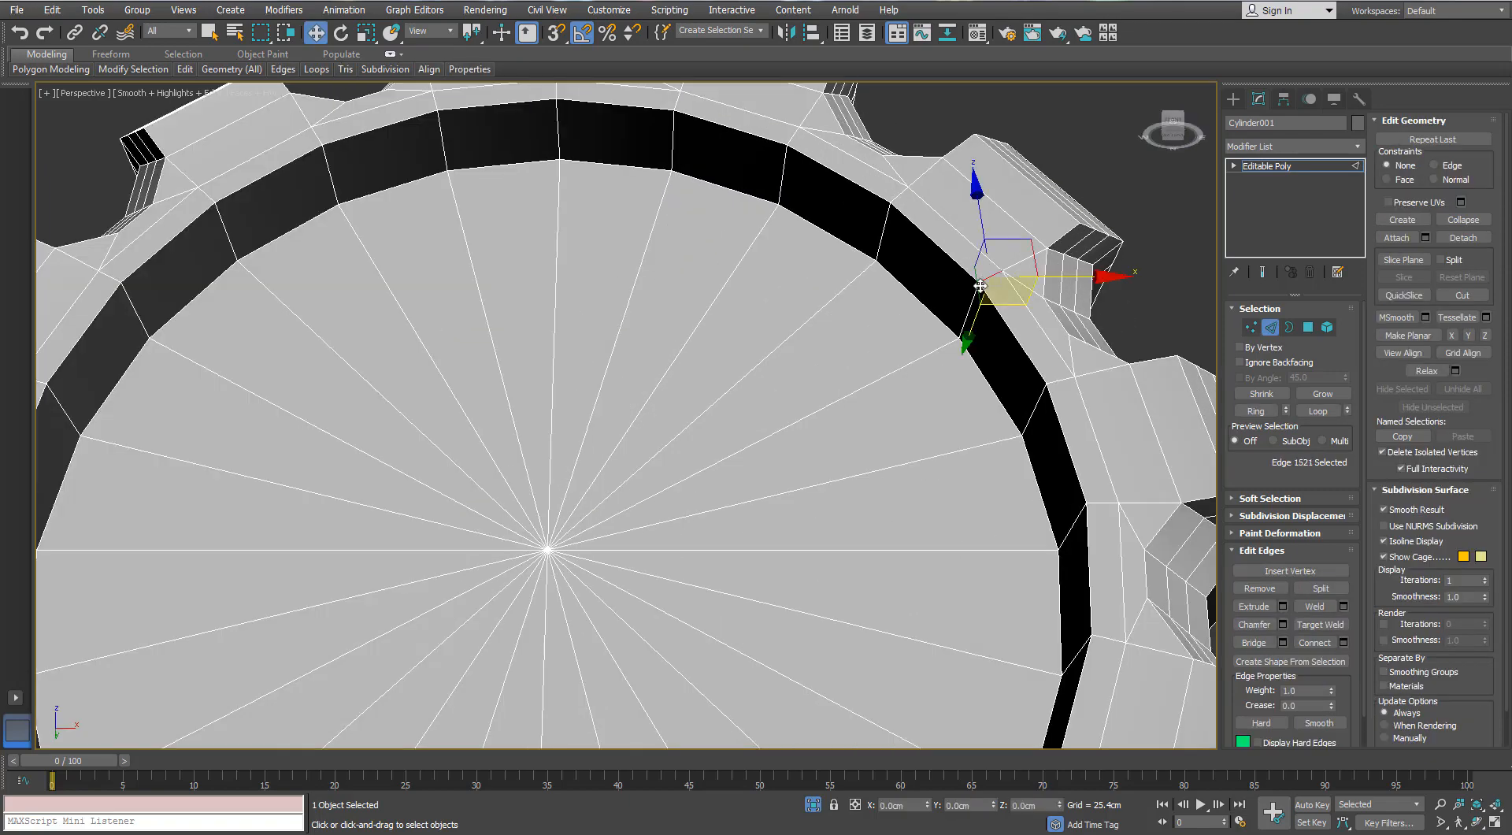
mouse_move(181, 73)
left_click(313, 110)
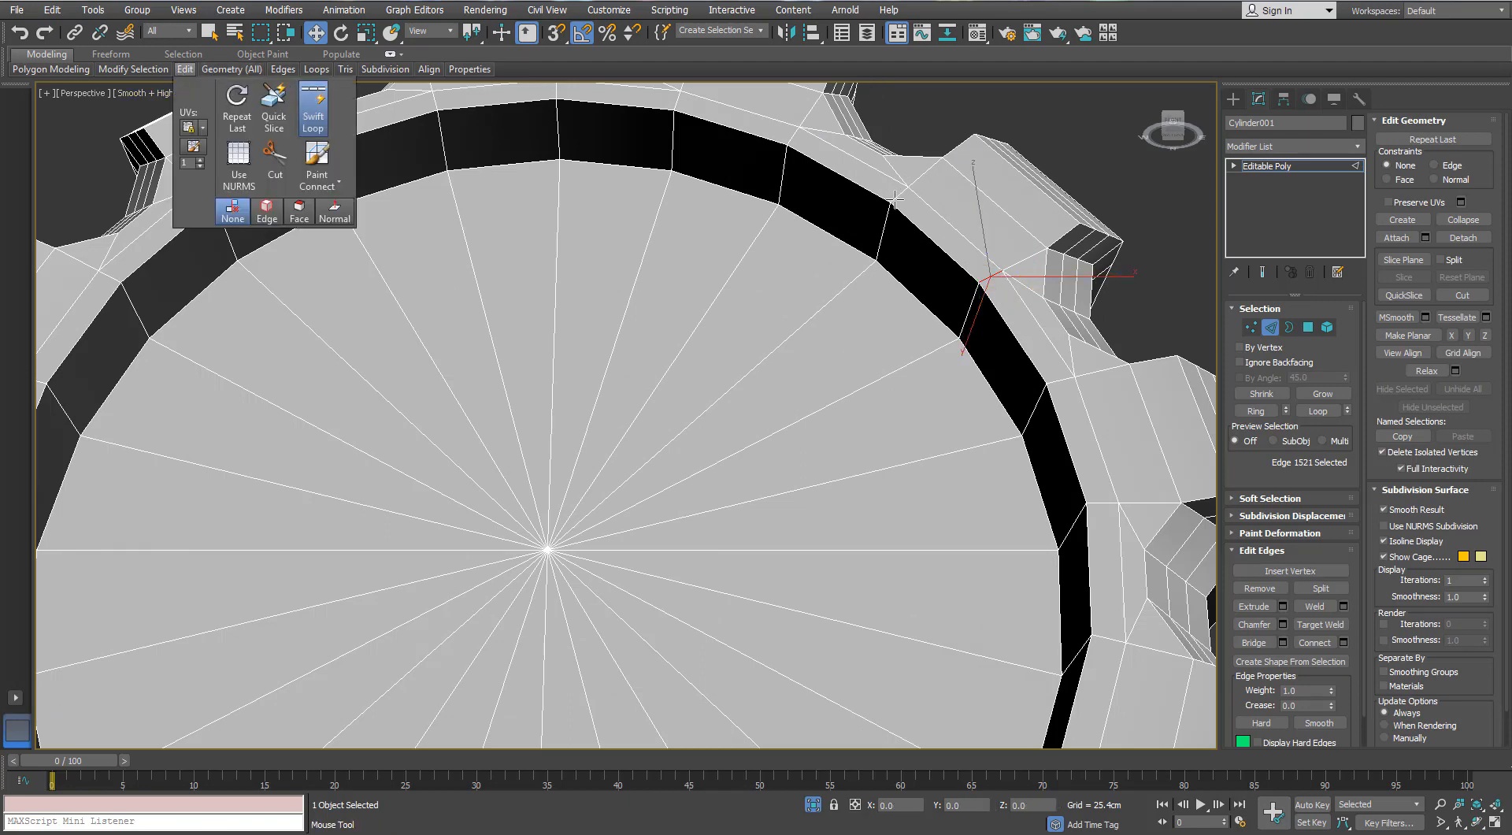
middle_click_drag(896, 200, 884, 236, "alt")
left_click(882, 238)
left_click(867, 266)
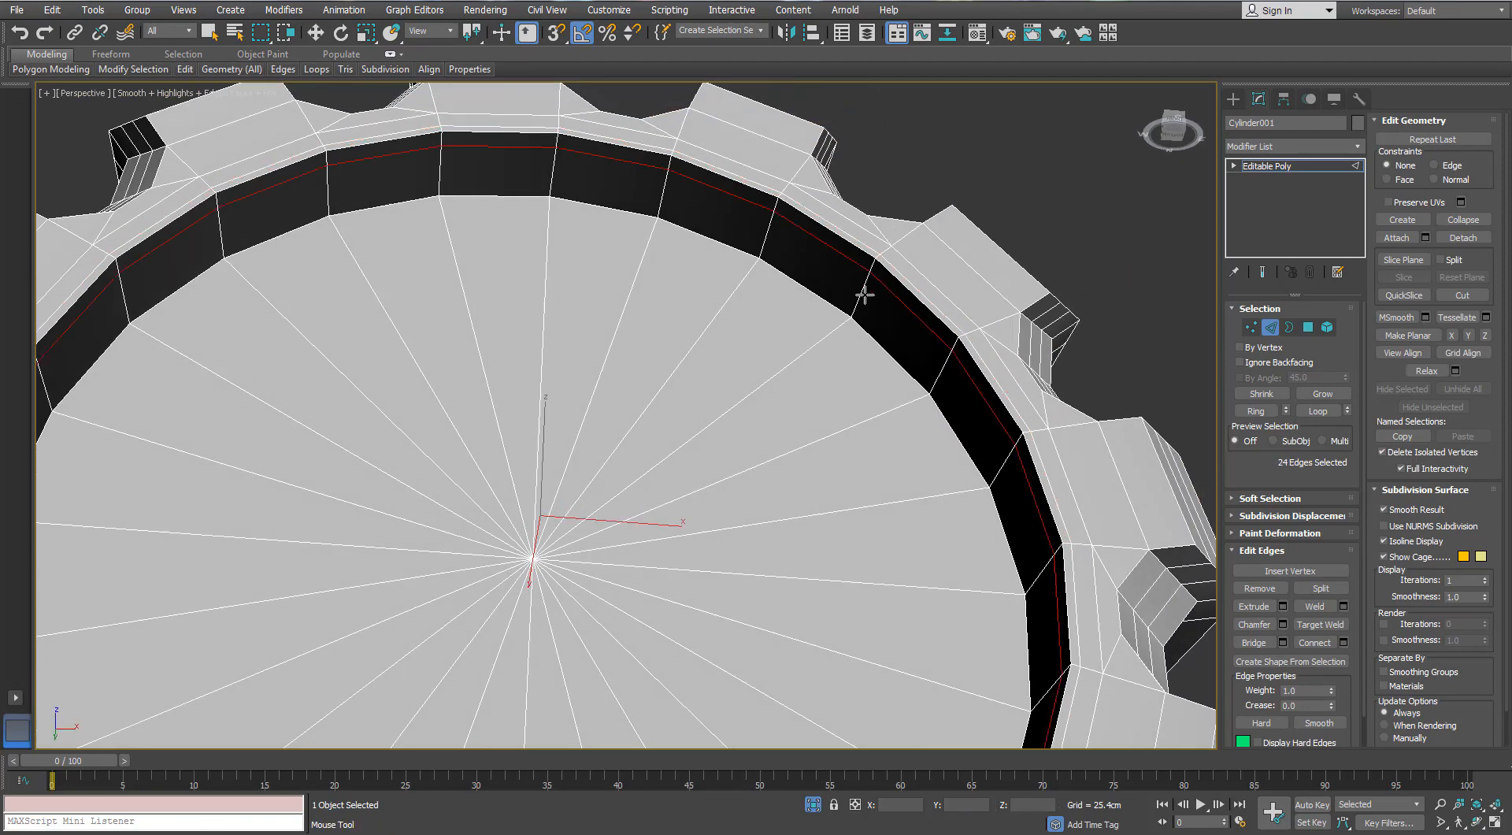
scroll(837, 304, "down", 5)
key("w")
- Inset the 24 polygons of the recess's floor by 0.125 cm
key("1")
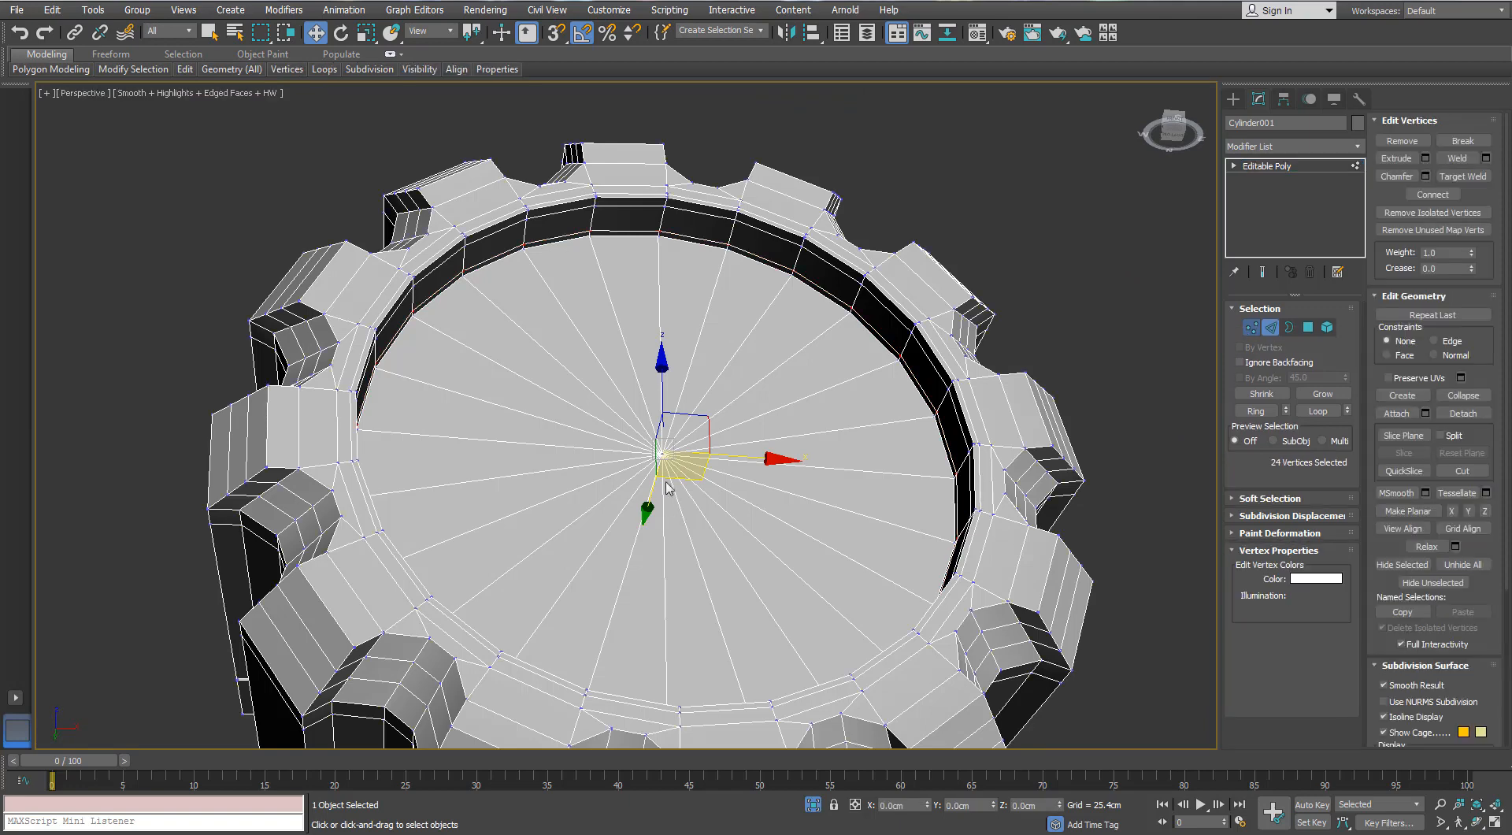
left_click(1308, 327)
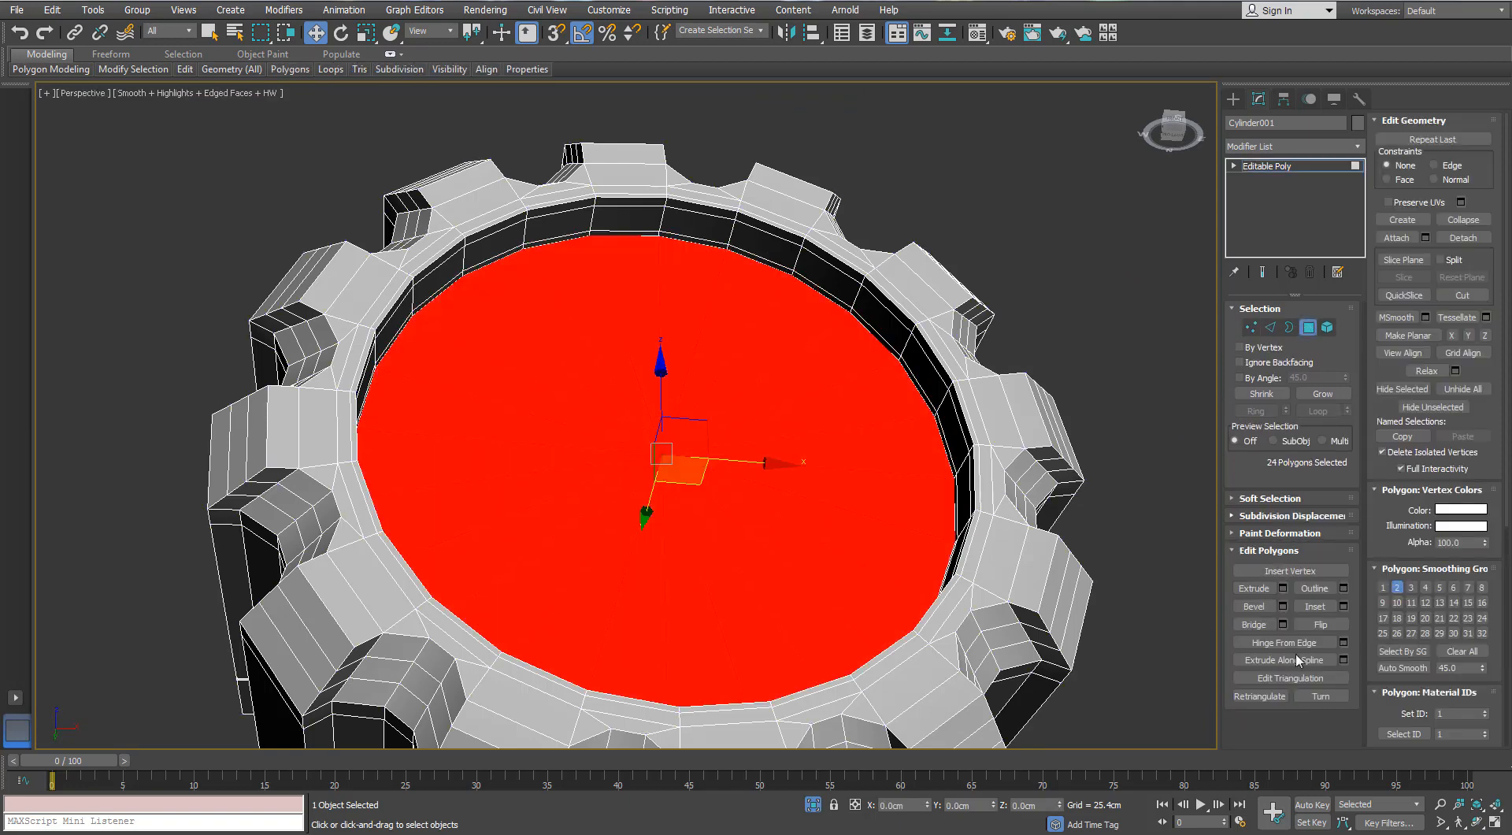
left_click(1343, 608)
right_click(1079, 422)
left_click_drag(1079, 422, 1079, 414)
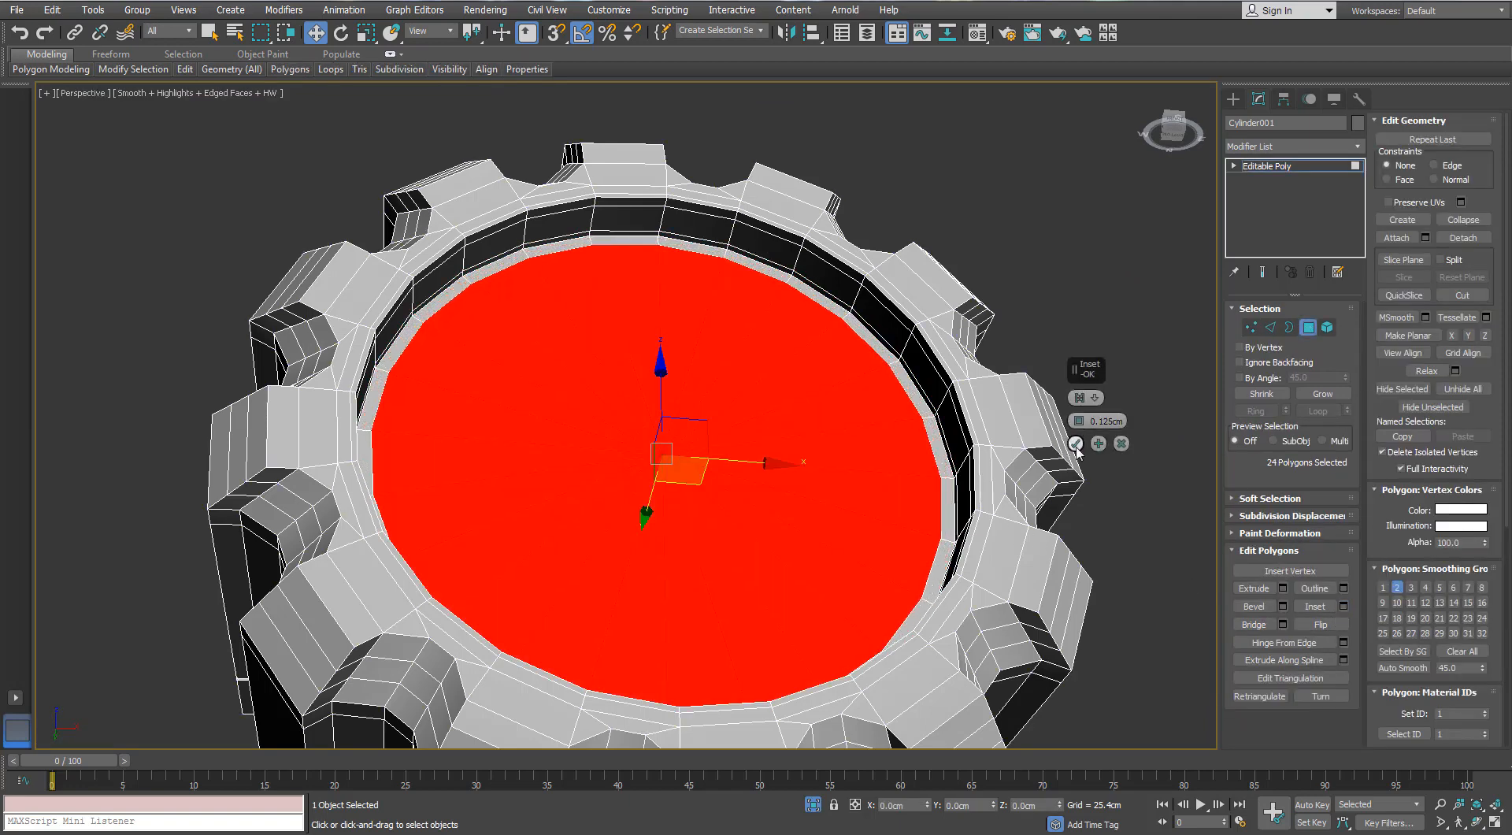
left_click(1076, 443)
left_click(1308, 327)
- Apply a TurboSmooth modifier with 2 iterations to the toothed cylinder and view it without edged faces
left_click(1357, 147)
key("t")
key("t")
key("t")
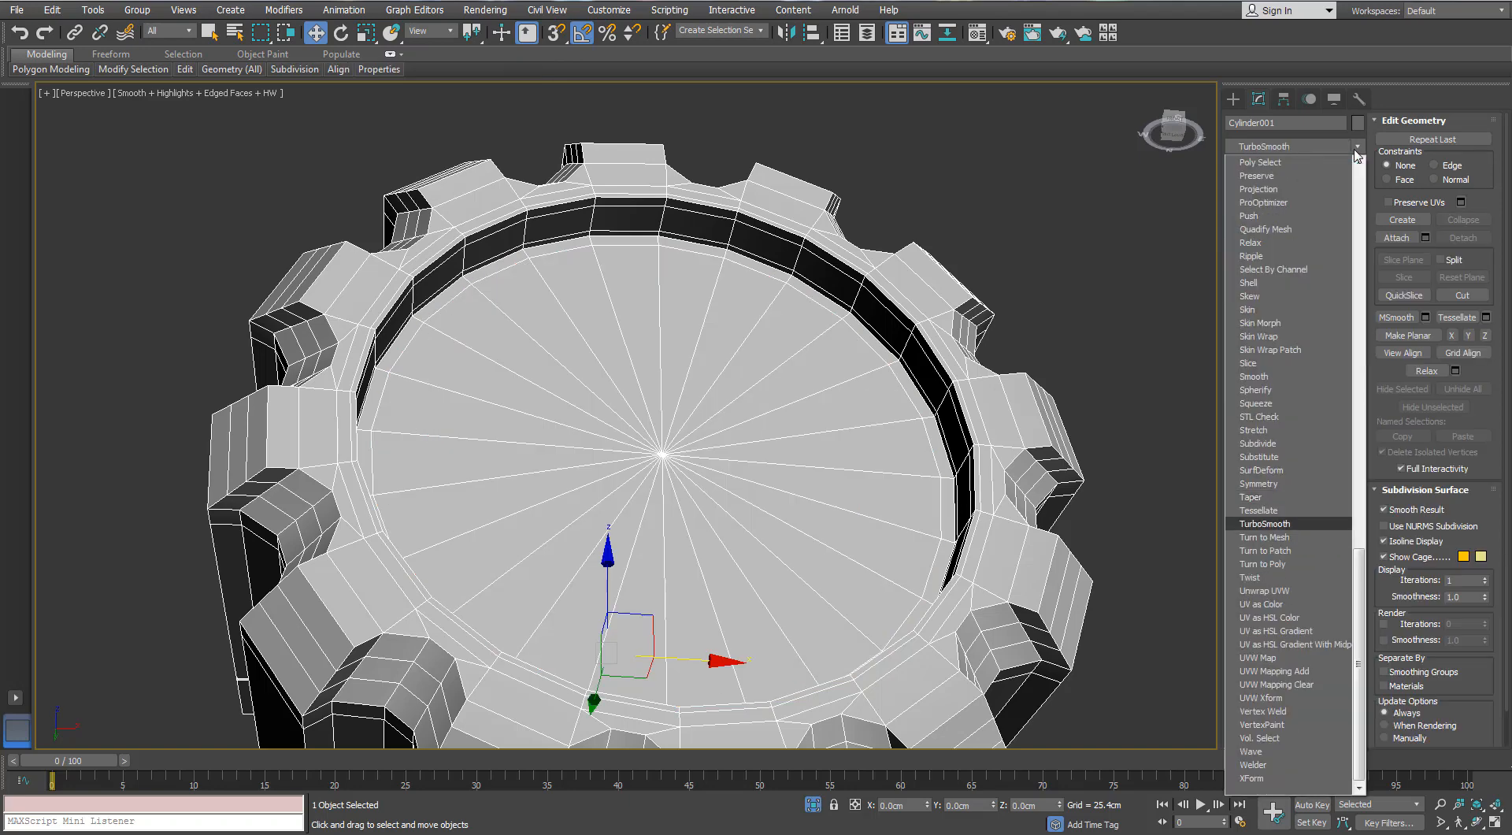
key("Return")
scroll(544, 316, "down", 3)
key("F4")
middle_click_drag(607, 400, 644, 381, "alt")
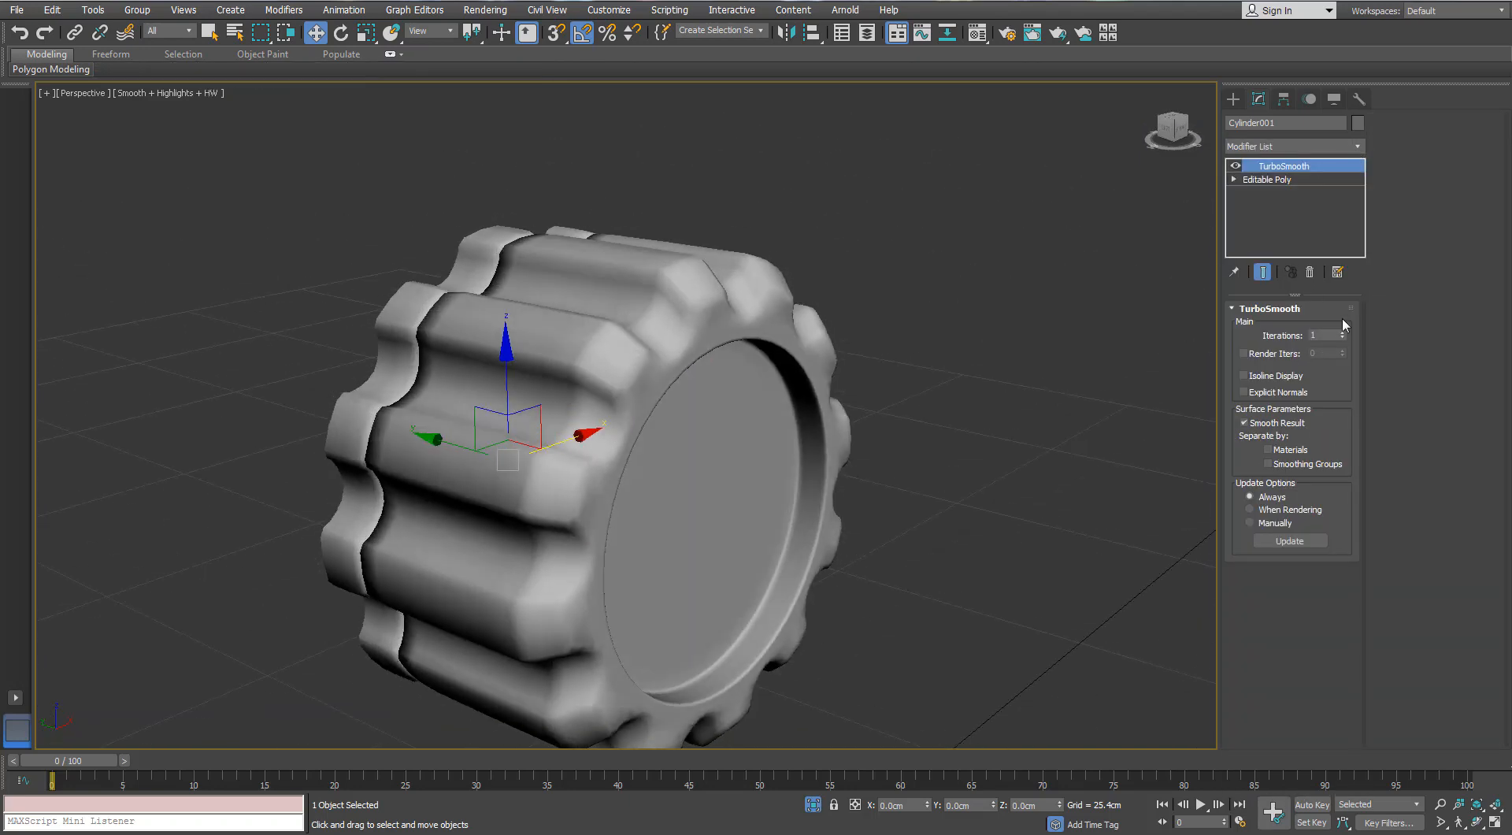
left_click(1342, 332)
scroll(898, 335, "down", 3)
middle_click_drag(882, 331, 918, 328, "alt")
- Compare the toothed cylinder with and without TurboSmooth, leaving the smoothing off and edged faces shown for examining the front wireframe
left_click(1235, 167)
left_click(1235, 167)
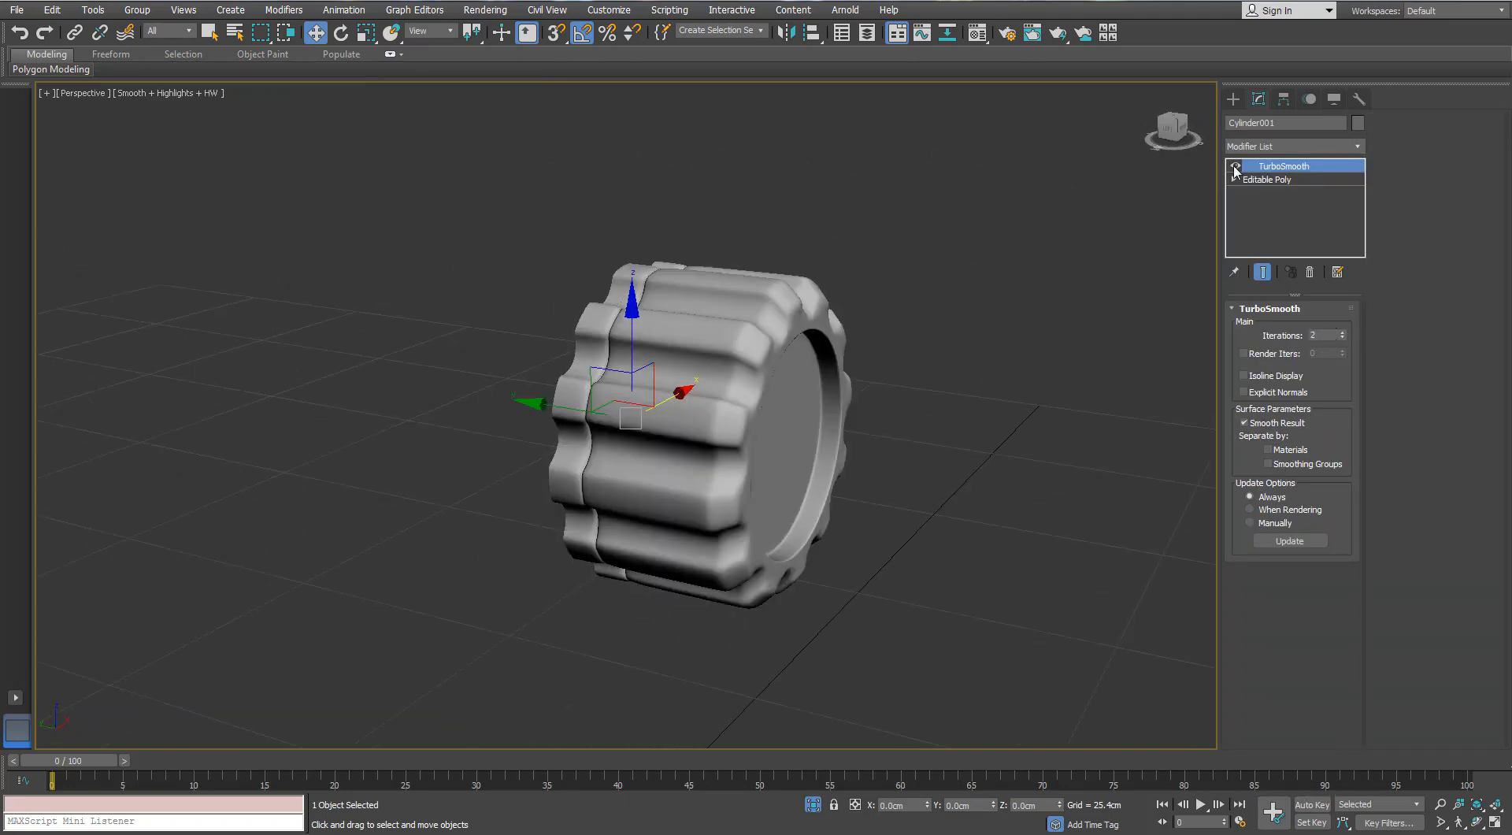
left_click(1235, 167)
left_click(1235, 167)
middle_click_drag(814, 295, 590, 295, "alt")
left_click(1235, 168)
key("F4")
scroll(687, 323, "up", 3)
scroll(687, 323, "down", 3)
scroll(613, 341, "up", 4)
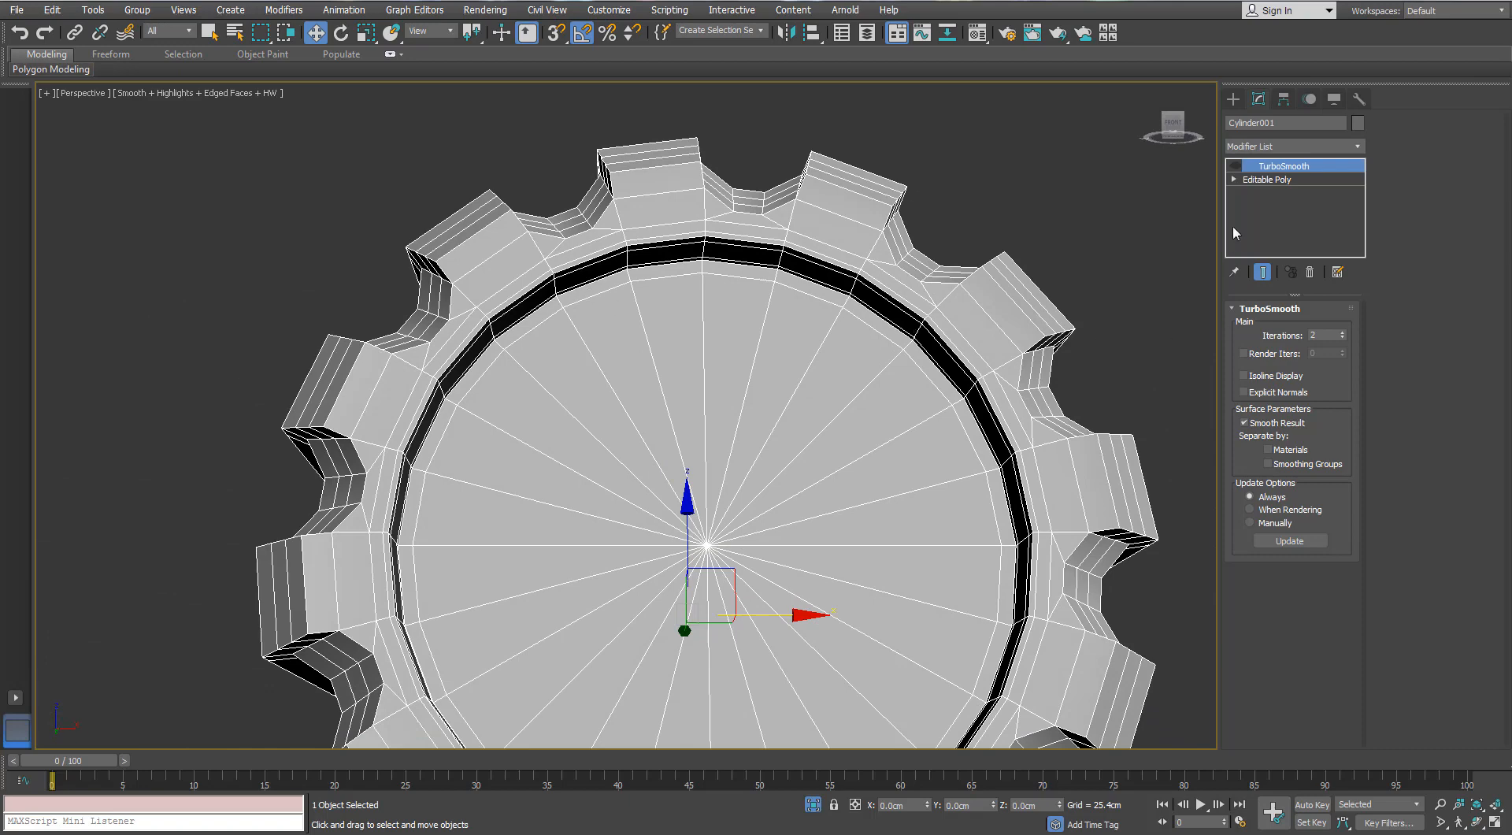
- Below TurboSmooth, select the edge rings across all teeth and Connect them with 2 segments pinched apart toward the teeth's sides
left_click(1266, 179)
left_click(1269, 326)
left_click(583, 343)
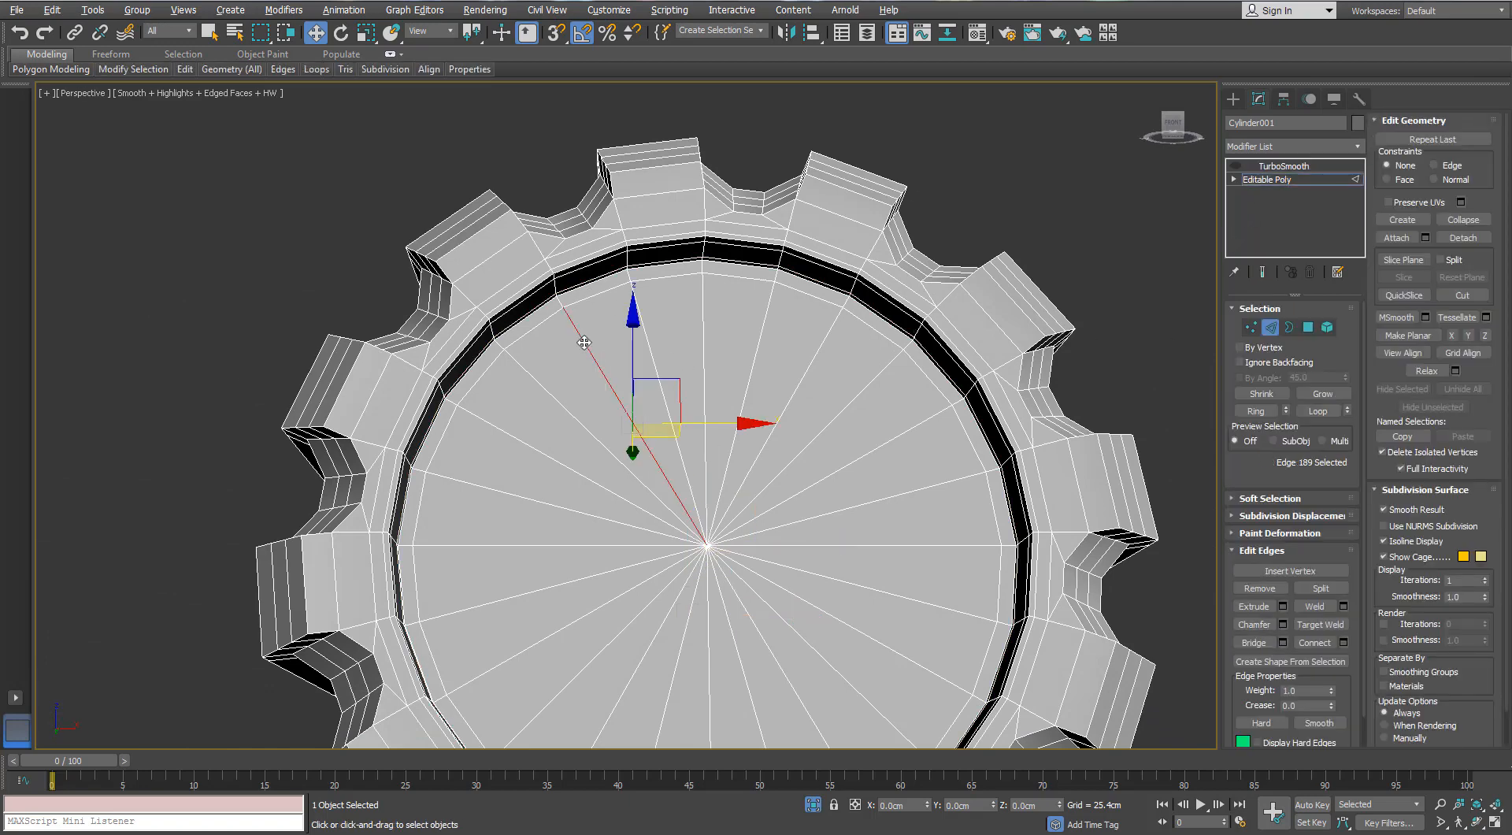
left_click(533, 254)
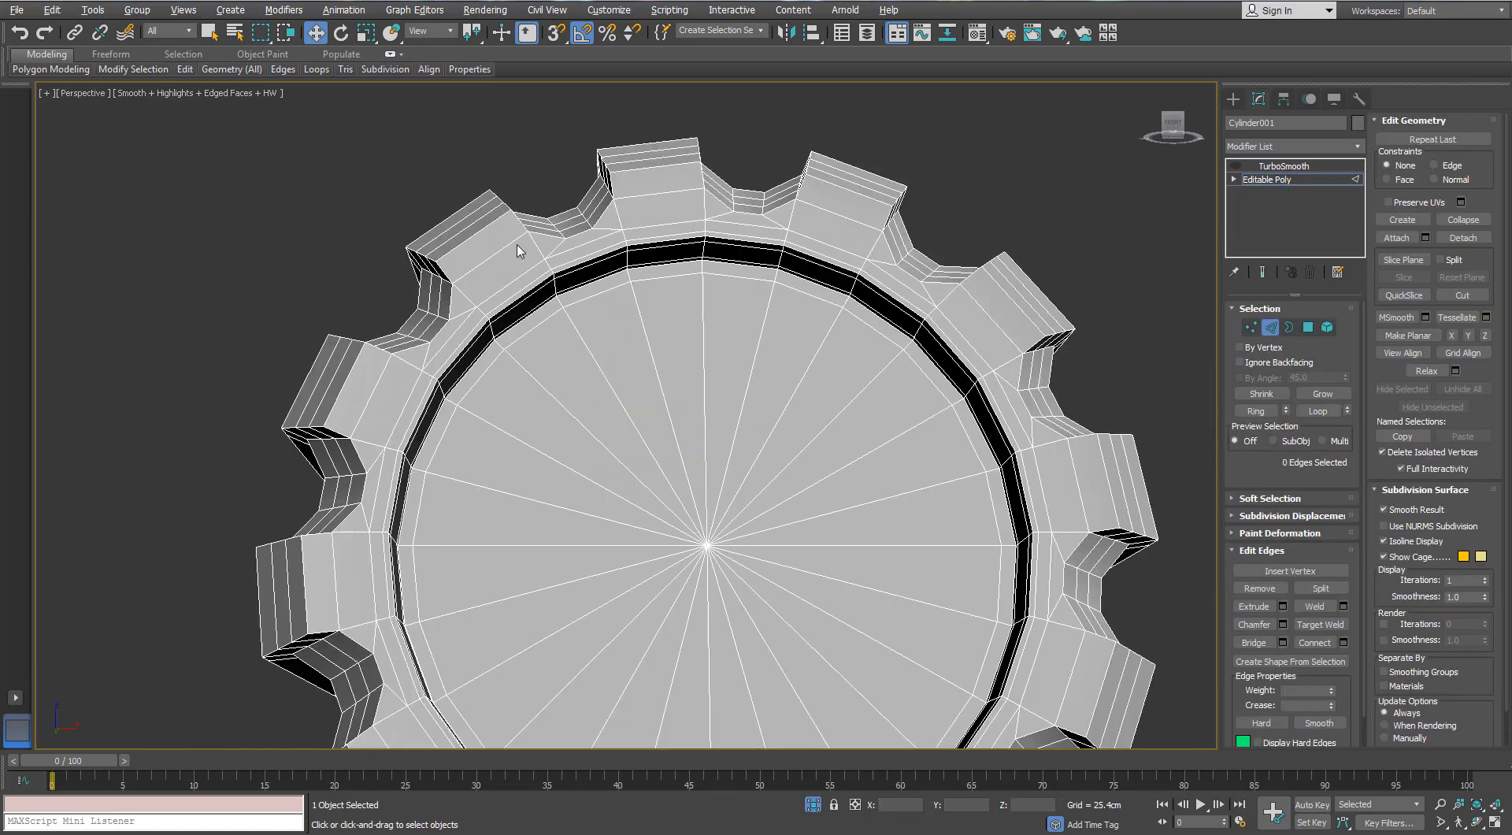
left_click(510, 245)
key("alt+r")
scroll(508, 248, "down", 3)
middle_click_drag(504, 260, 628, 329, "alt")
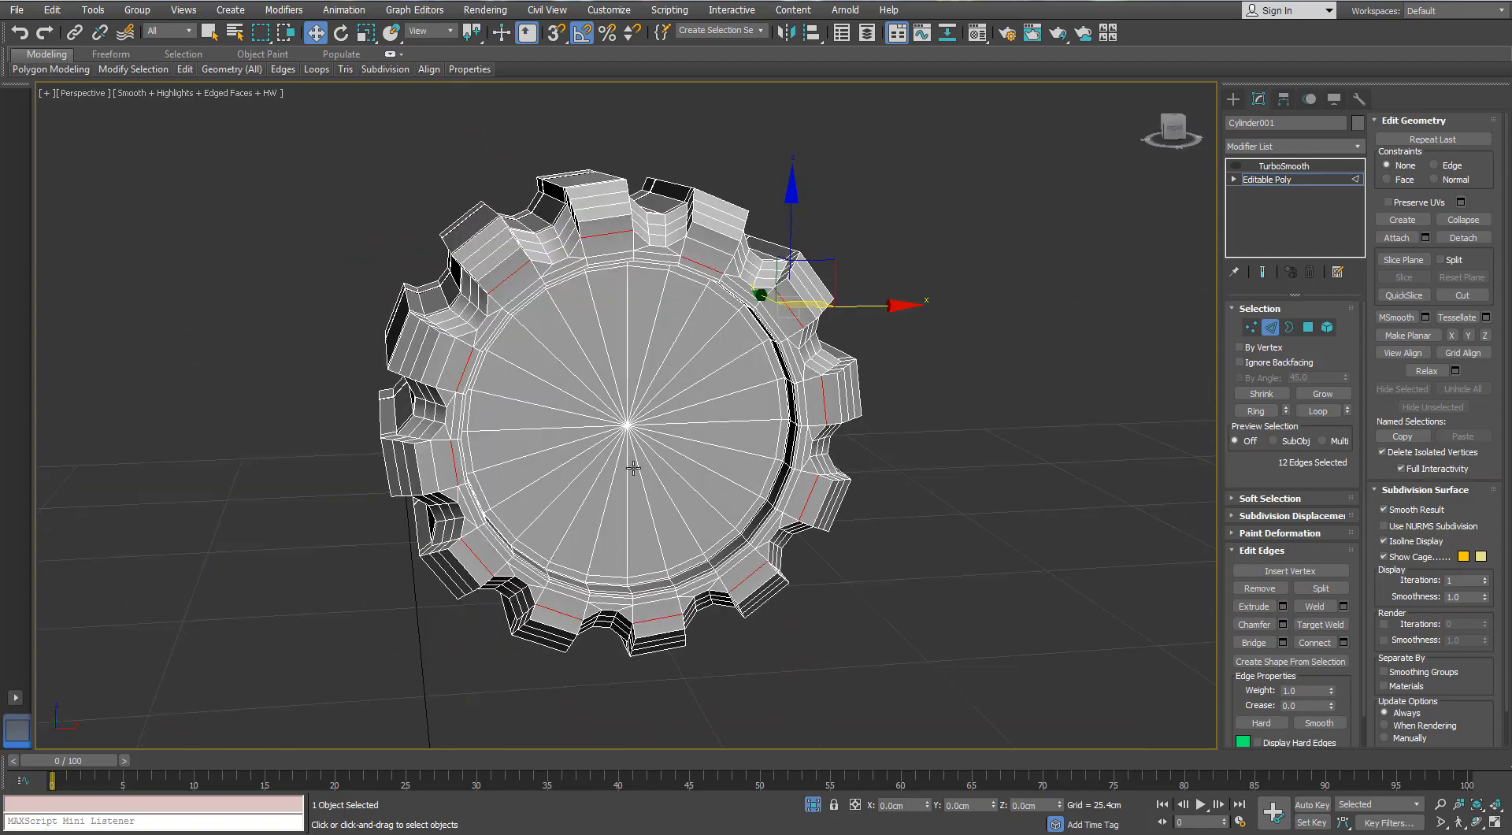
middle_click_drag(676, 471, 652, 347, "alt")
key("alt+r")
scroll(633, 347, "up", 3)
left_click(1346, 643)
left_click(1079, 396)
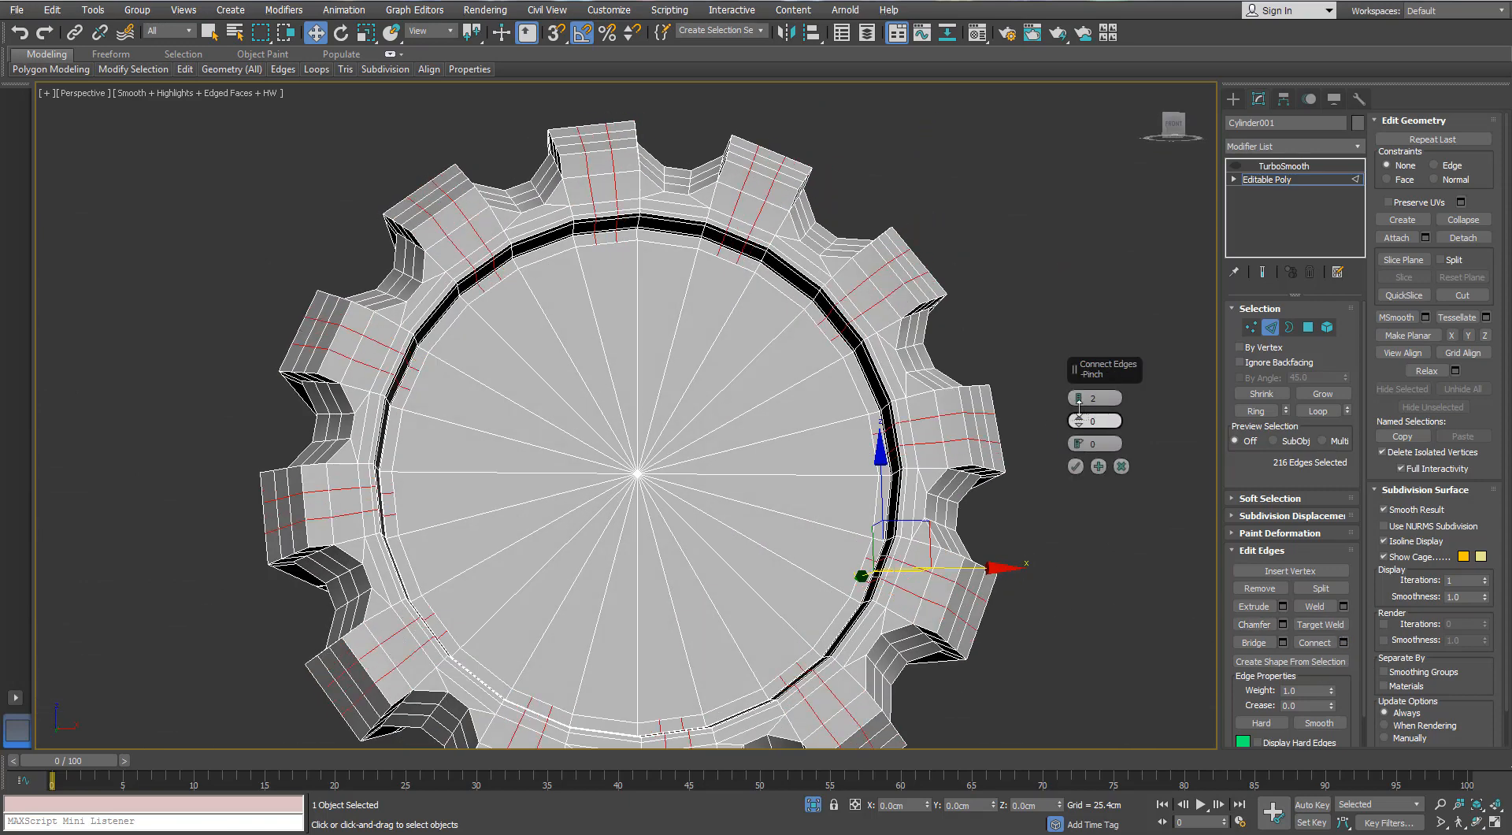
left_click_drag(1079, 417, 1083, 307)
left_click(1075, 466)
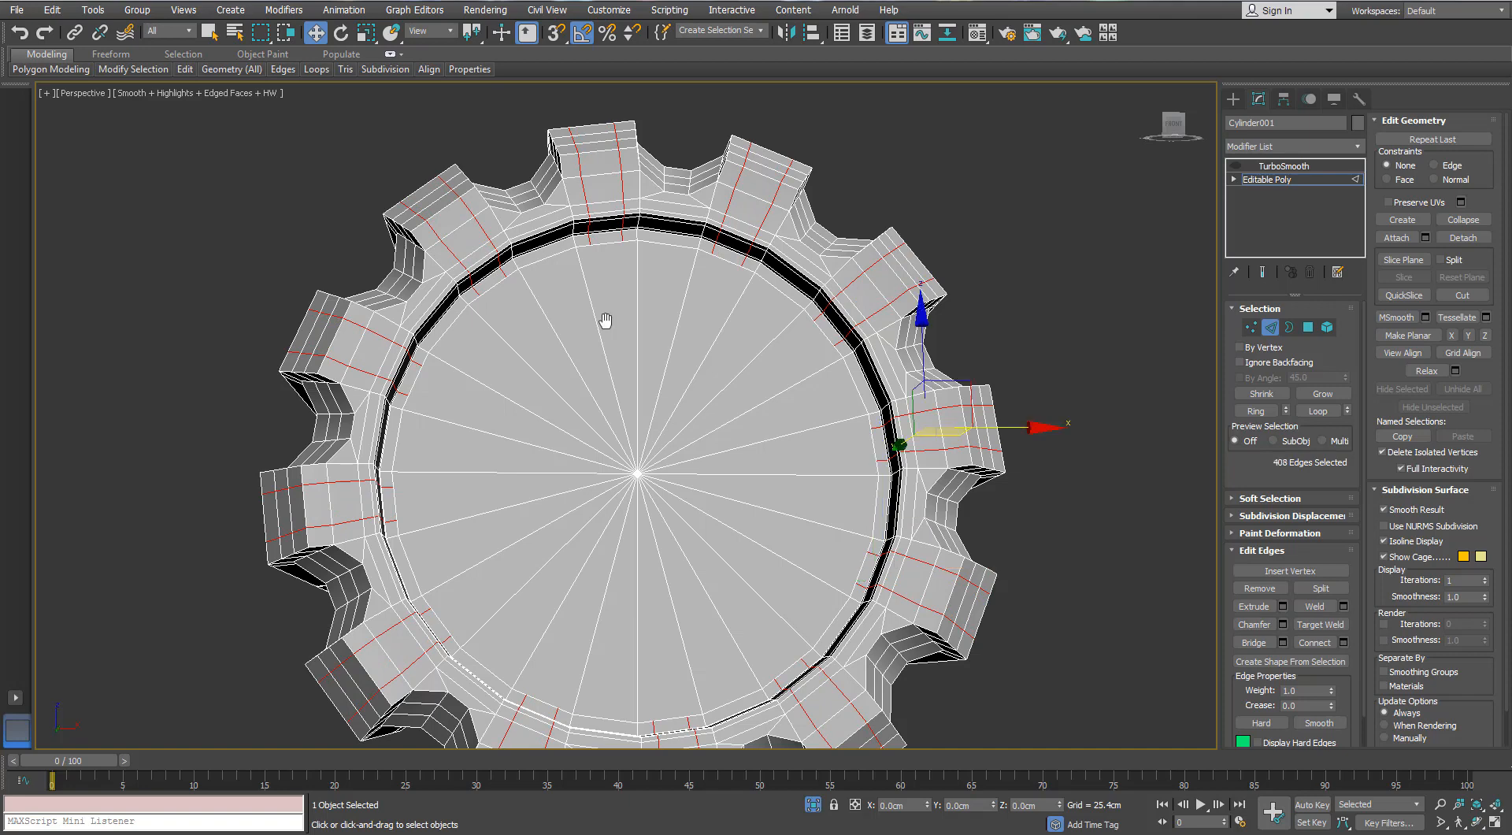
- Delete the recess's floor polygons and rebuild the floor by scaling its open border inward and collapsing it to a centre point
middle_click_drag(607, 320, 586, 271)
key("1")
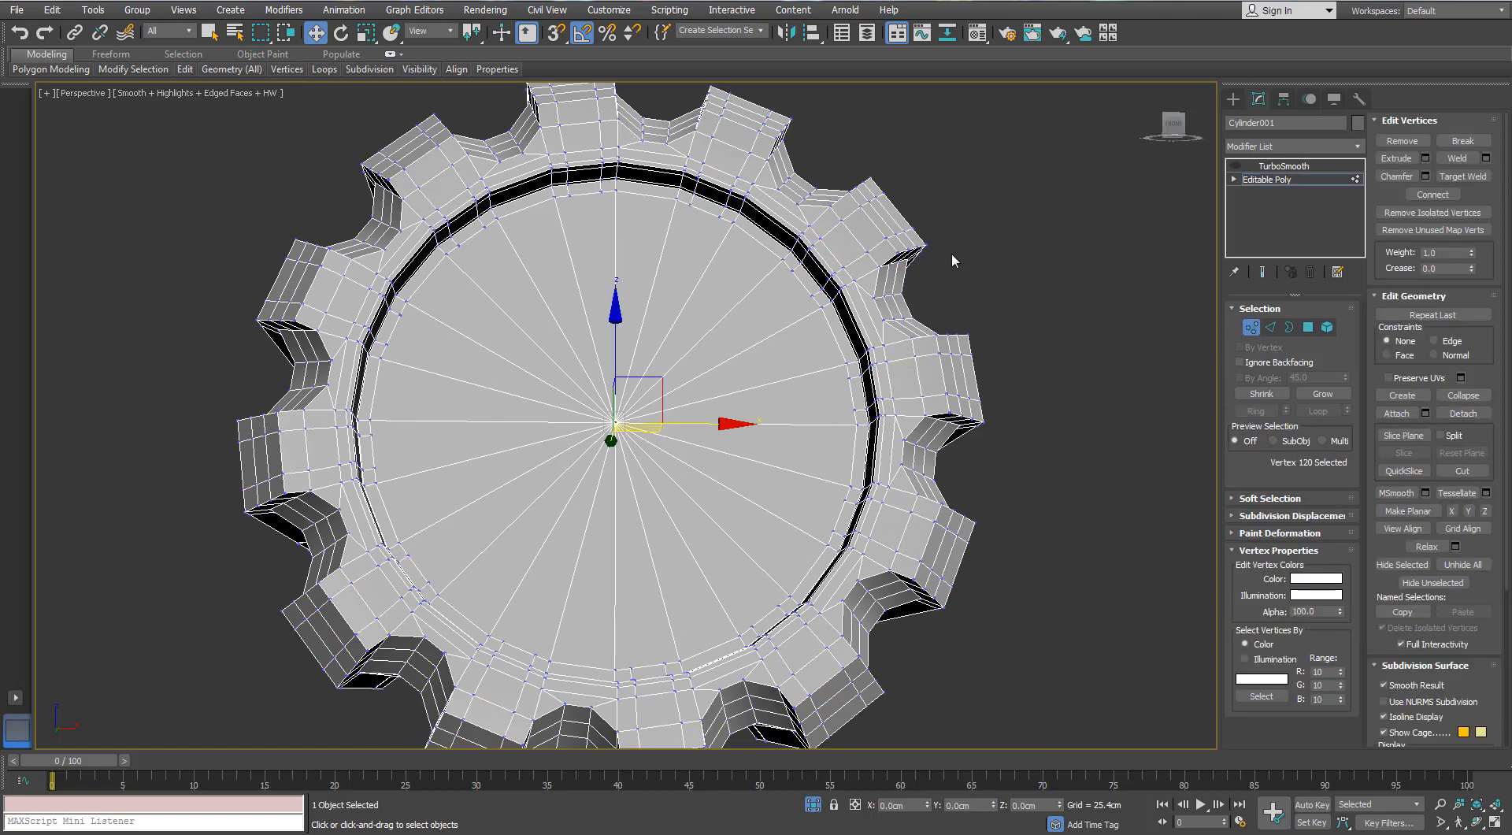
left_click(1306, 328)
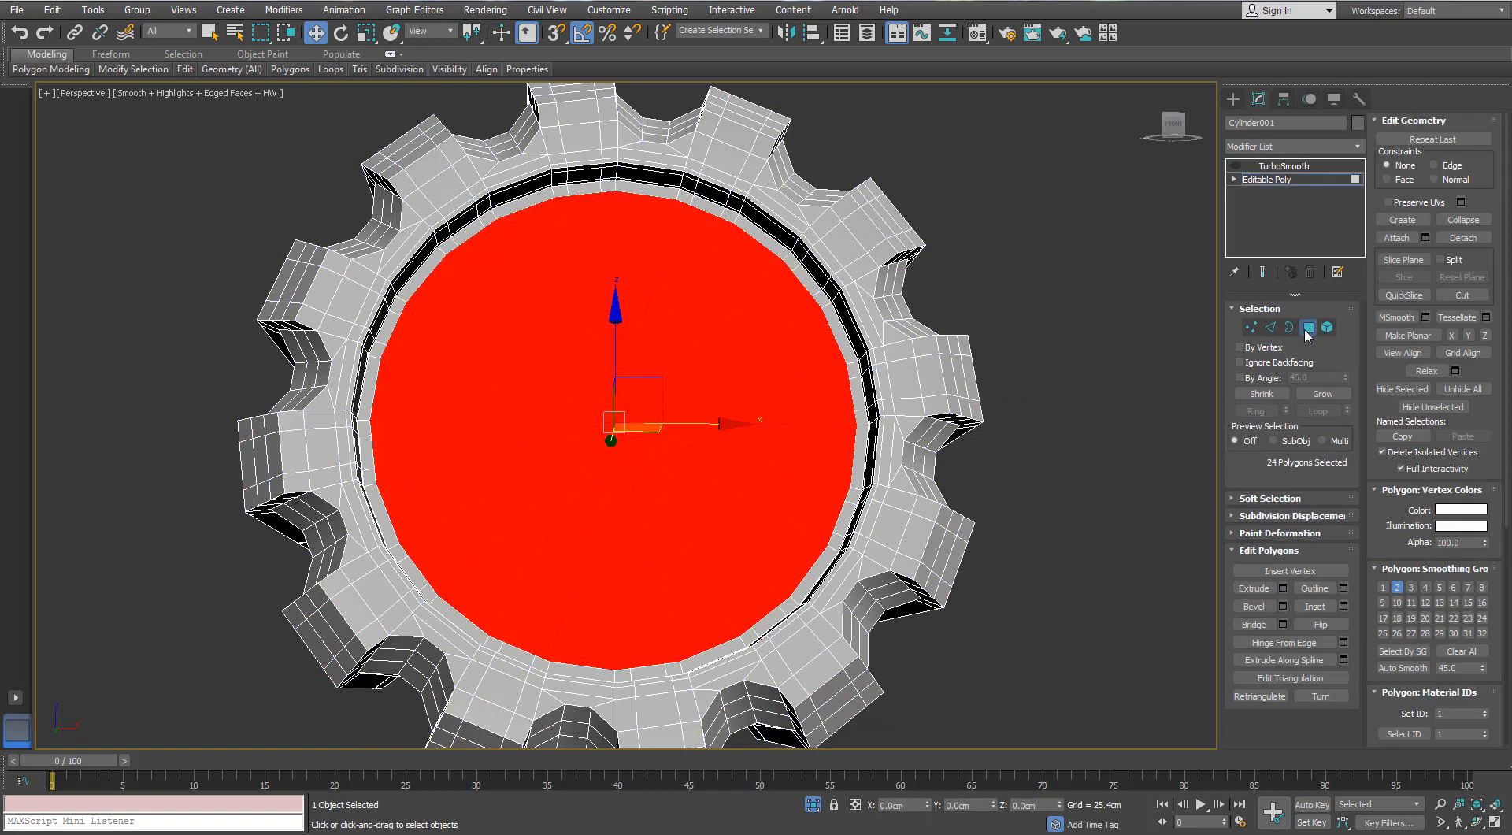
key("Delete")
key("3")
left_click(712, 228)
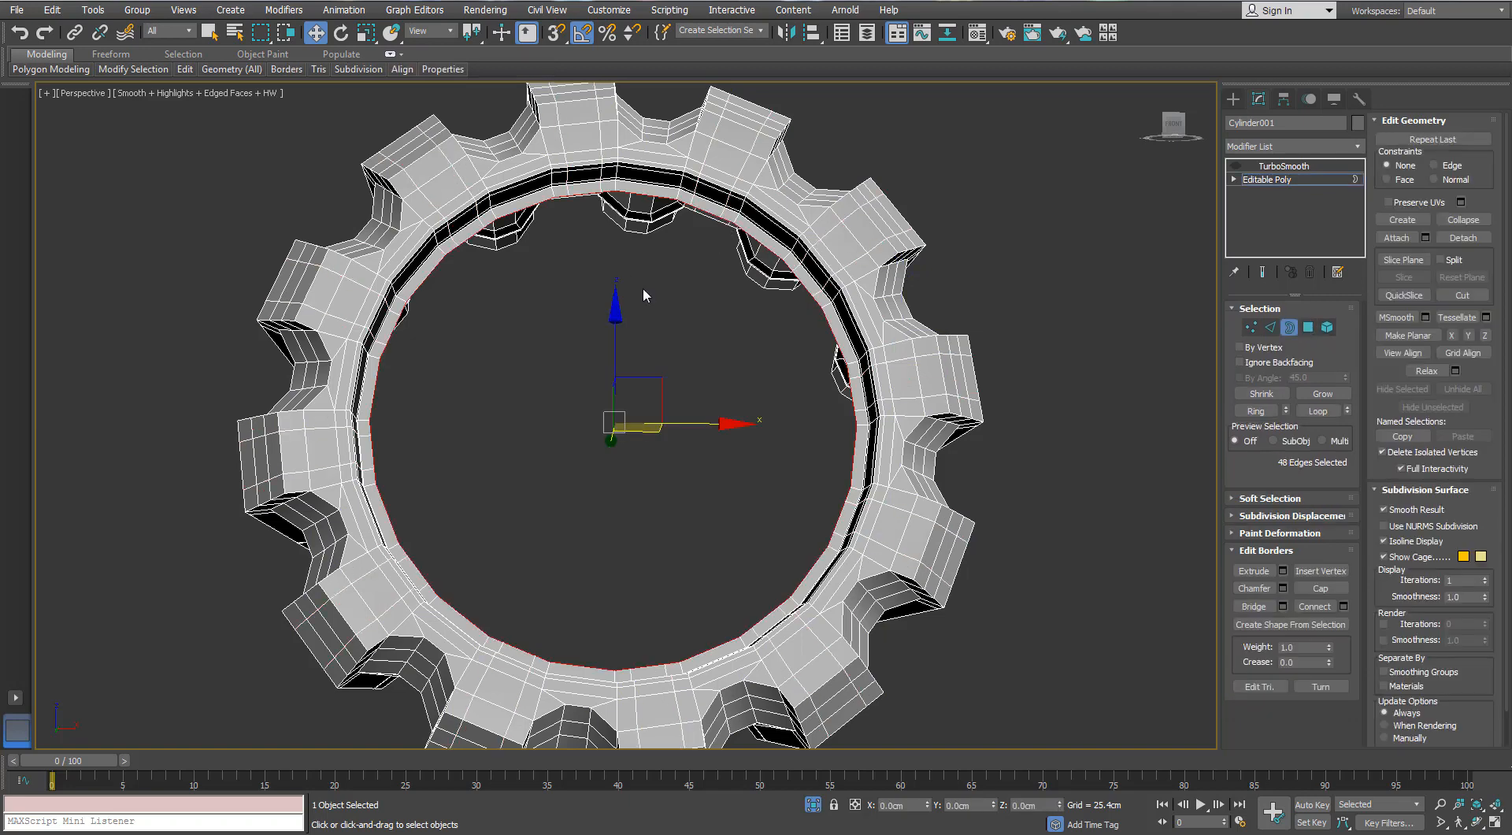
key("r")
left_click_drag(596, 424, 675, 328, "shift")
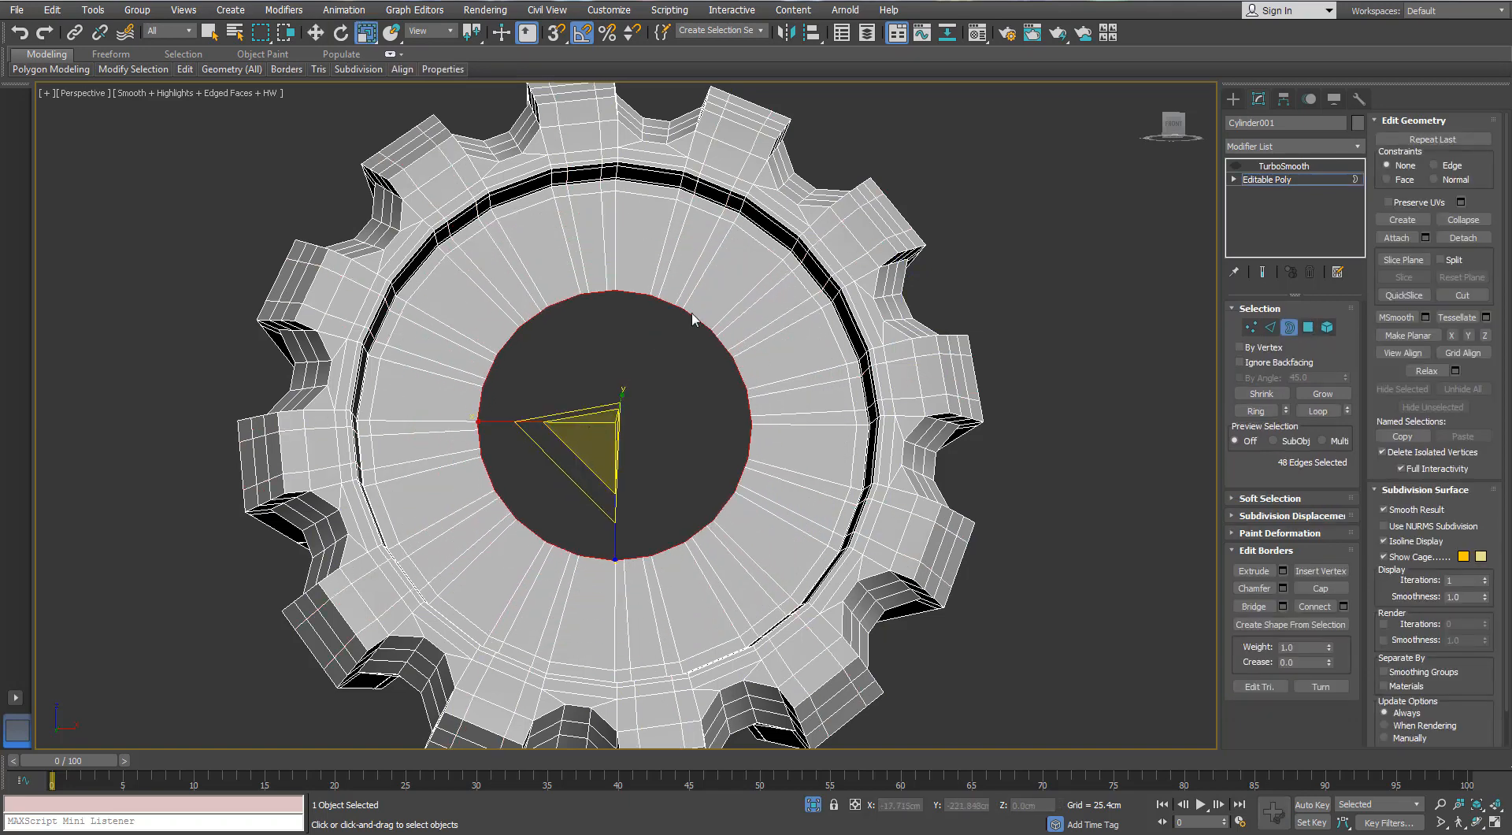
right_click(692, 317)
left_click(618, 157)
- Turn TurboSmooth back on, review the smoothed cylinder without edged faces, and bring the rest of the gun back into view
left_click(1268, 179)
left_click(1242, 167)
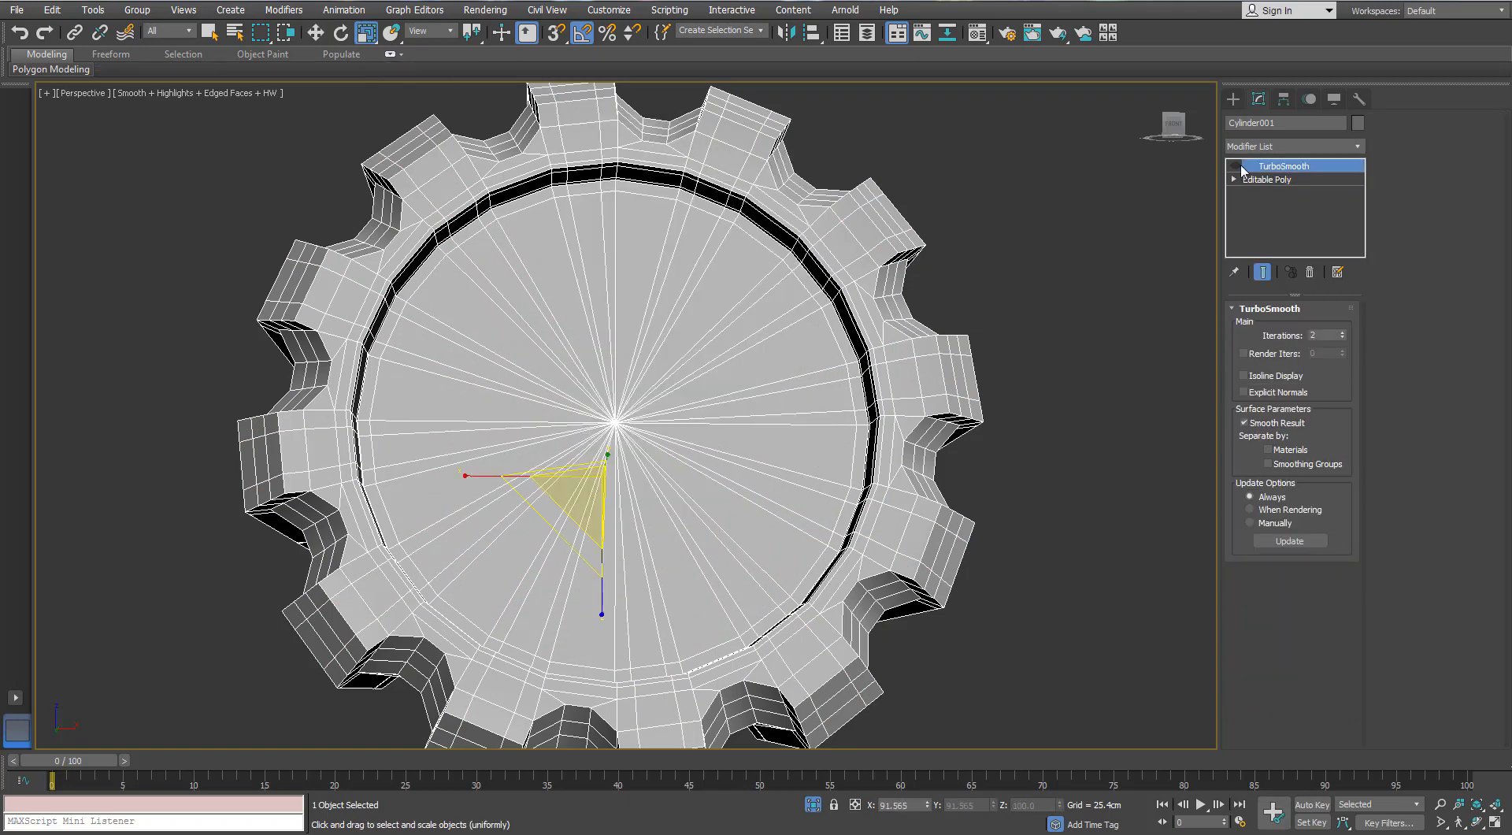
left_click(1239, 169)
middle_click_drag(441, 291, 557, 305, "alt")
scroll(545, 316, "down", 3)
key("F4")
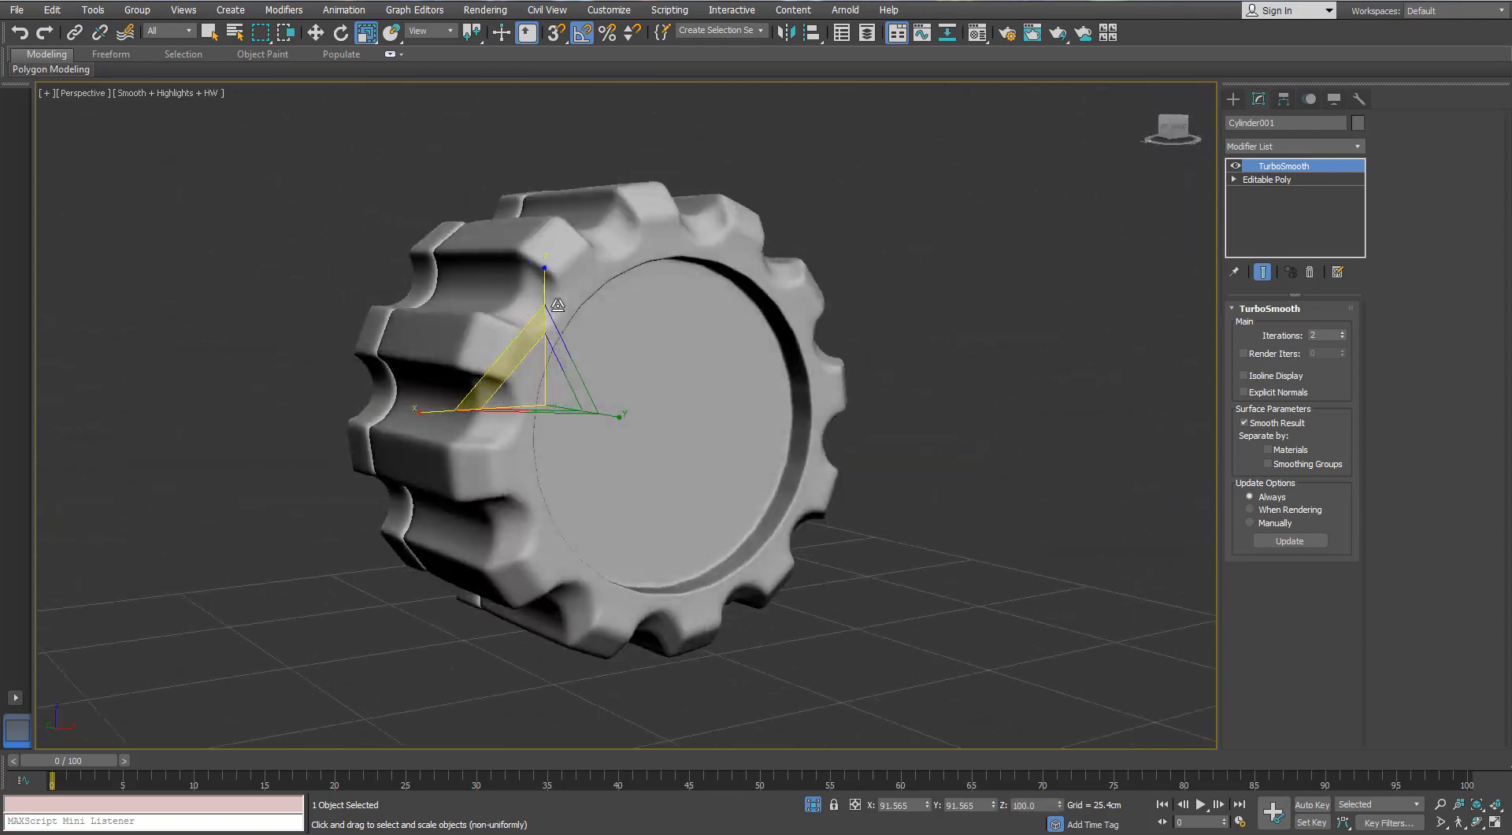
scroll(557, 305, "down", 3)
left_click(813, 804)
- Isolate the thin ribbed ring with edged faces shown and add Swift Loop support edges to it
middle_click_drag(882, 465, 964, 452, "alt")
scroll(857, 432, "up", 4)
scroll(937, 438, "down", 4)
key("F4")
left_click(945, 441)
key("alt+q")
mouse_move(185, 71)
left_click(308, 106)
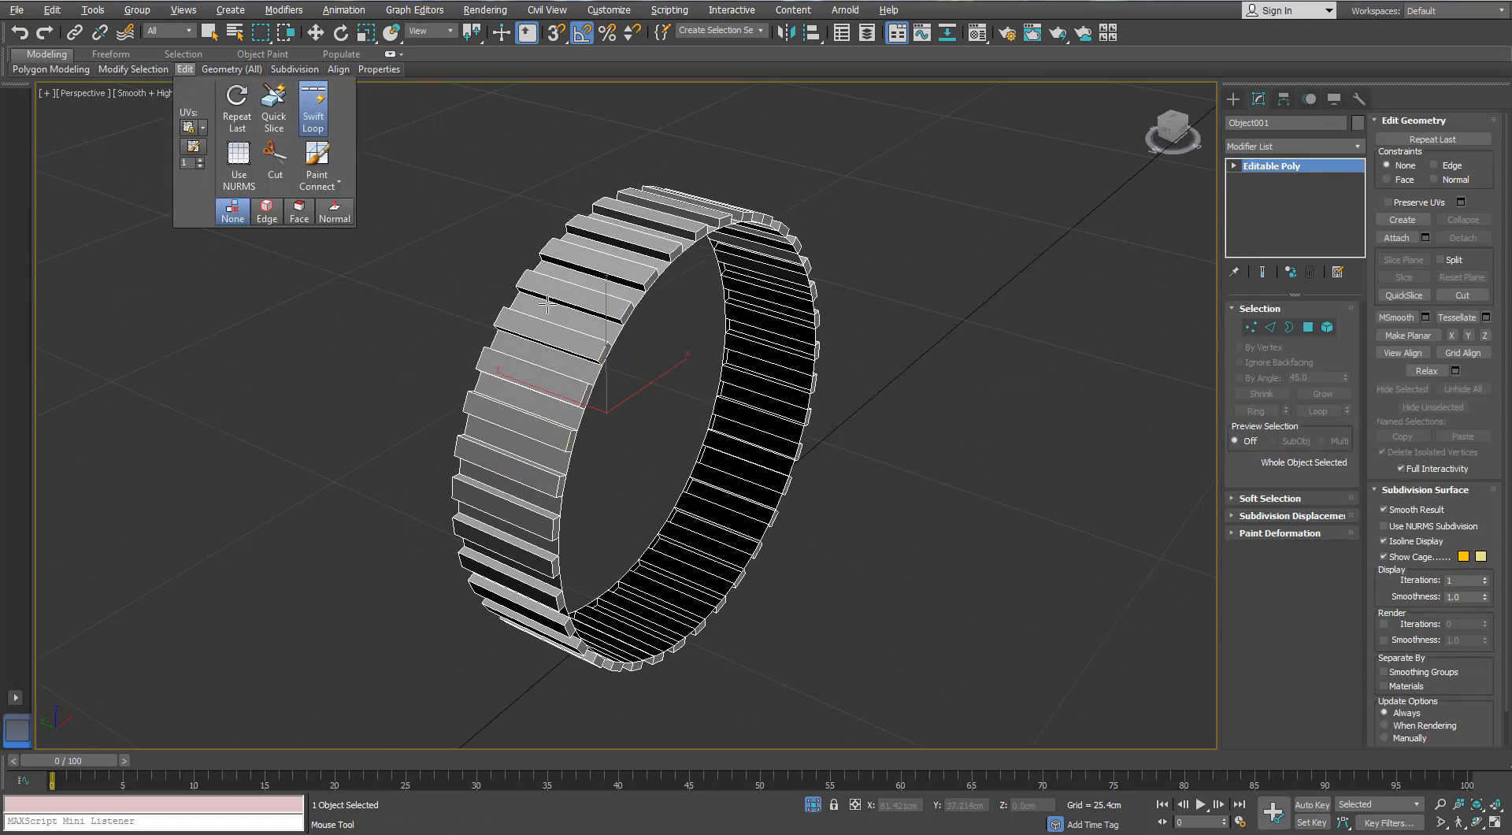
middle_click_drag(496, 330, 630, 322, "alt")
right_click(630, 322)
- Apply a TurboSmooth modifier with 2 iterations to the ribbed ring, review it without edged faces, and bring the gun back into view
left_click(1358, 148)
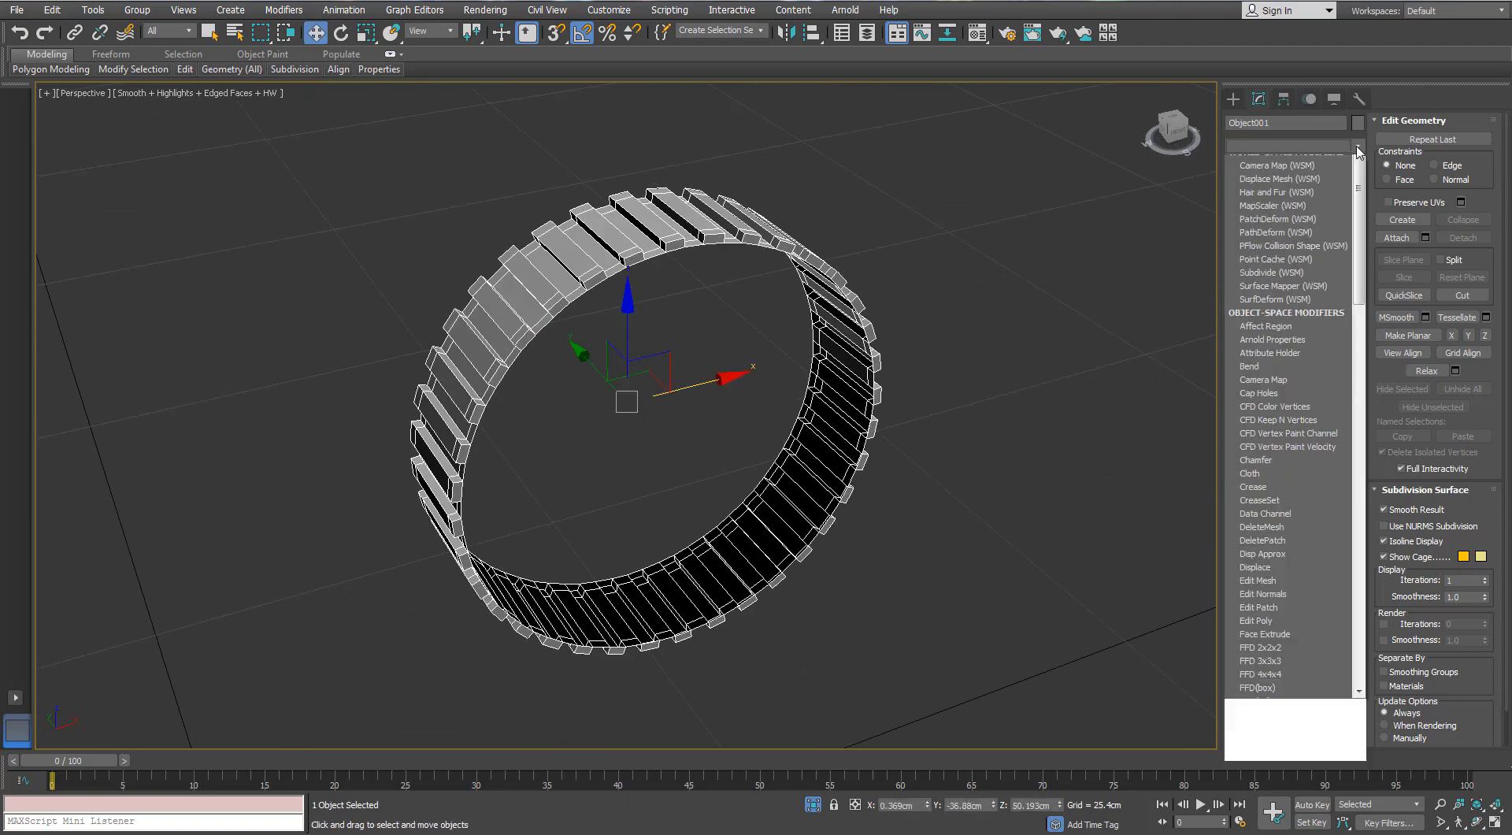
key("t")
key("t")
key("t")
key("Return")
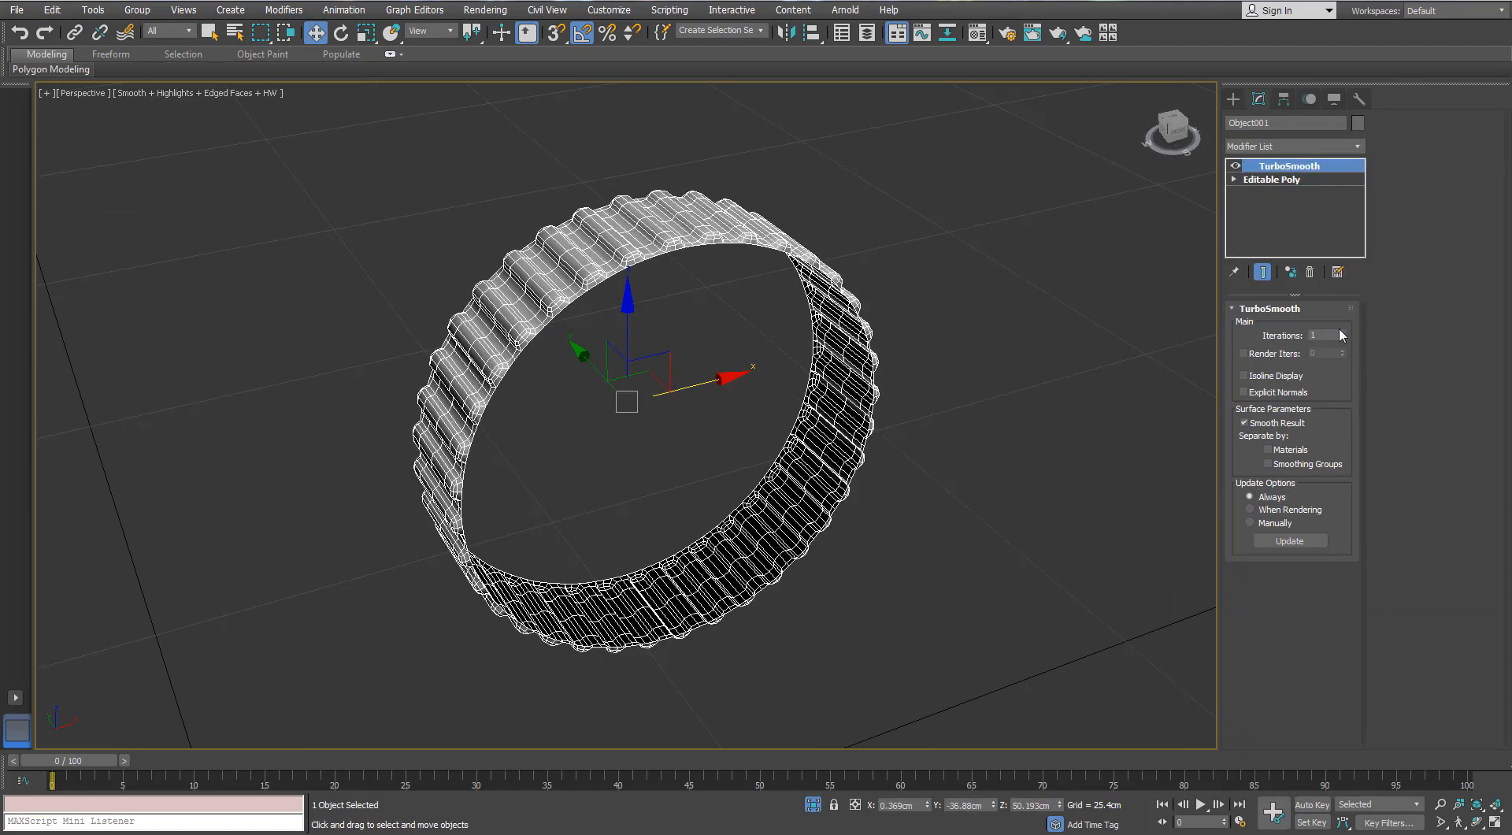
left_click(1342, 332)
key("F4")
middle_click_drag(701, 334, 776, 280)
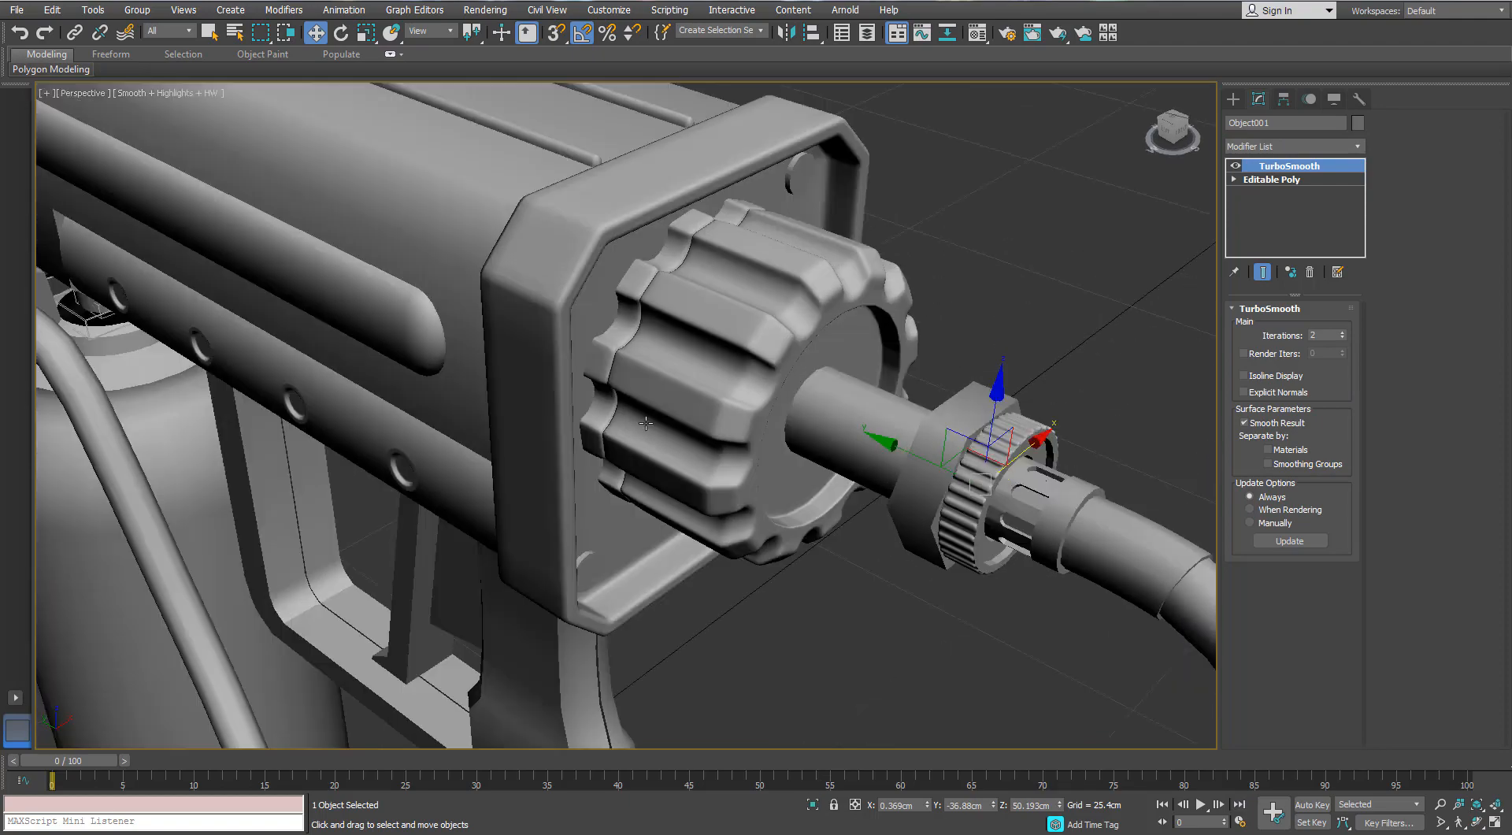
scroll(843, 368, "up", 5)
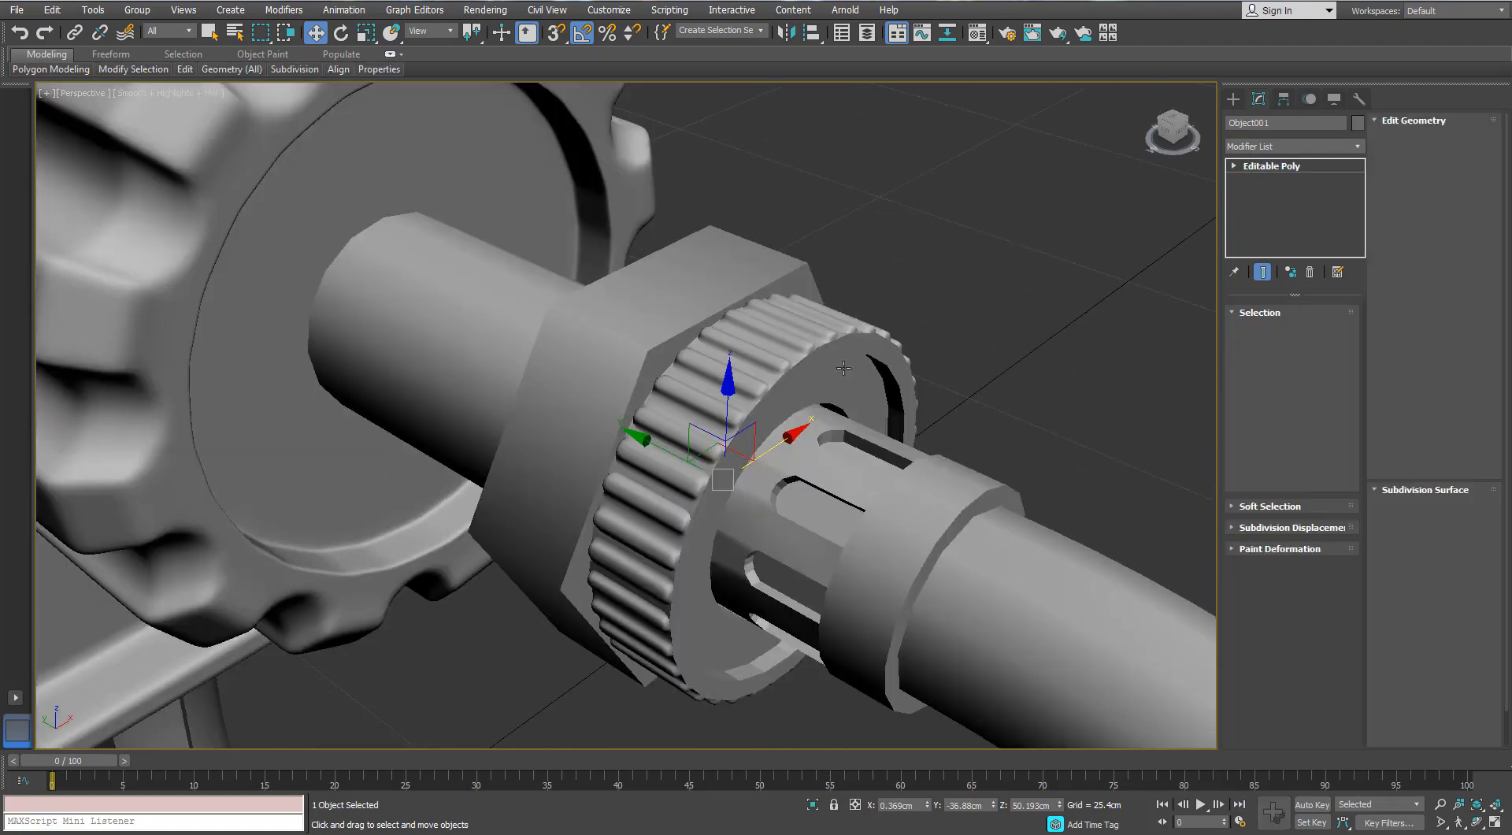
- Isolate the recessed disc inside the ribbed ring with edged faces shown, and add Swift Loop support edges around its recesses and outer rim
left_click(844, 368)
key("F4")
key("alt+q")
middle_click_drag(844, 368, 707, 527, "alt")
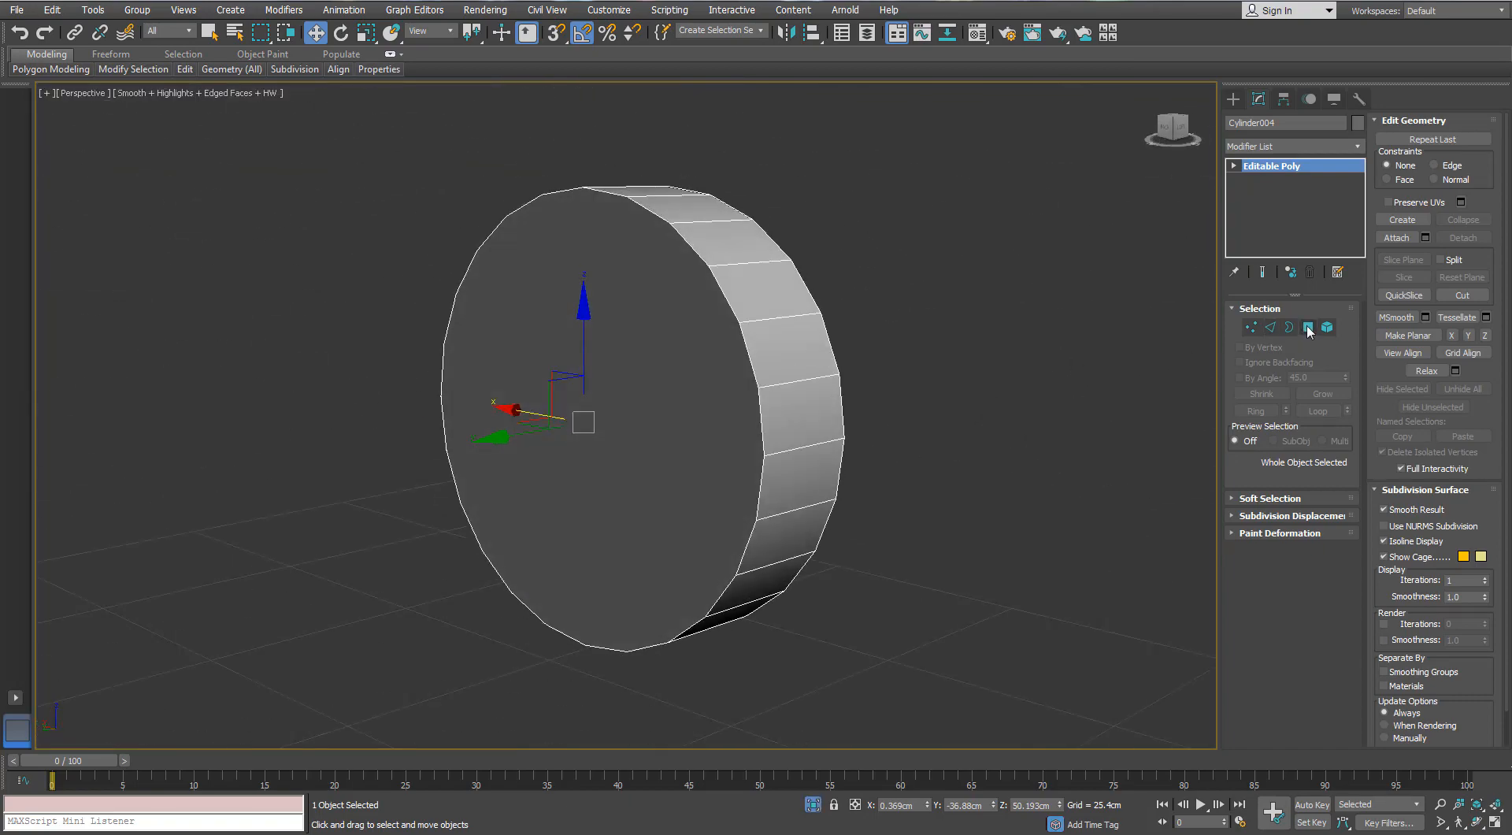
left_click(1309, 329)
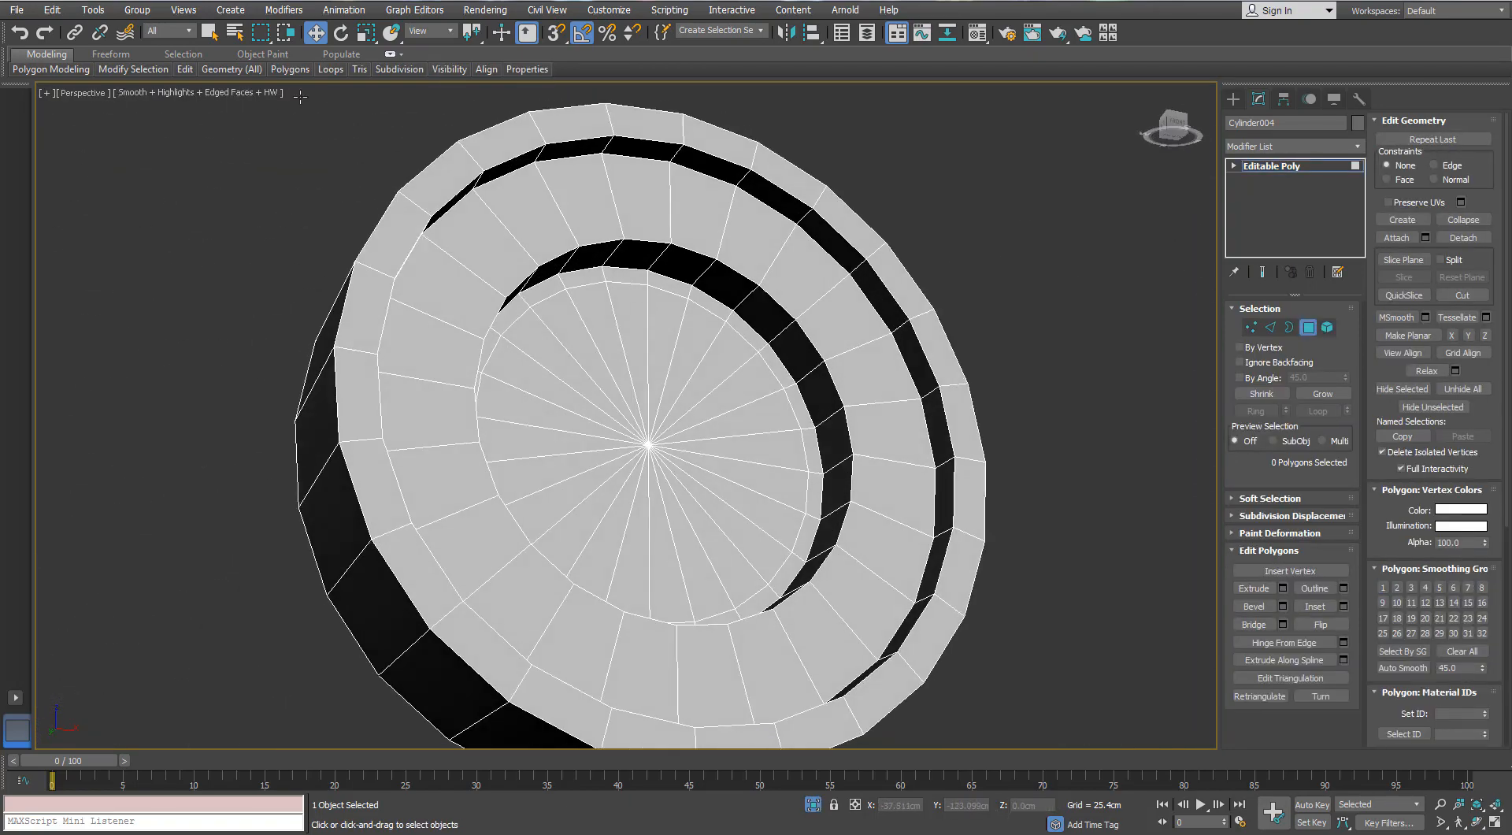
left_click(709, 268)
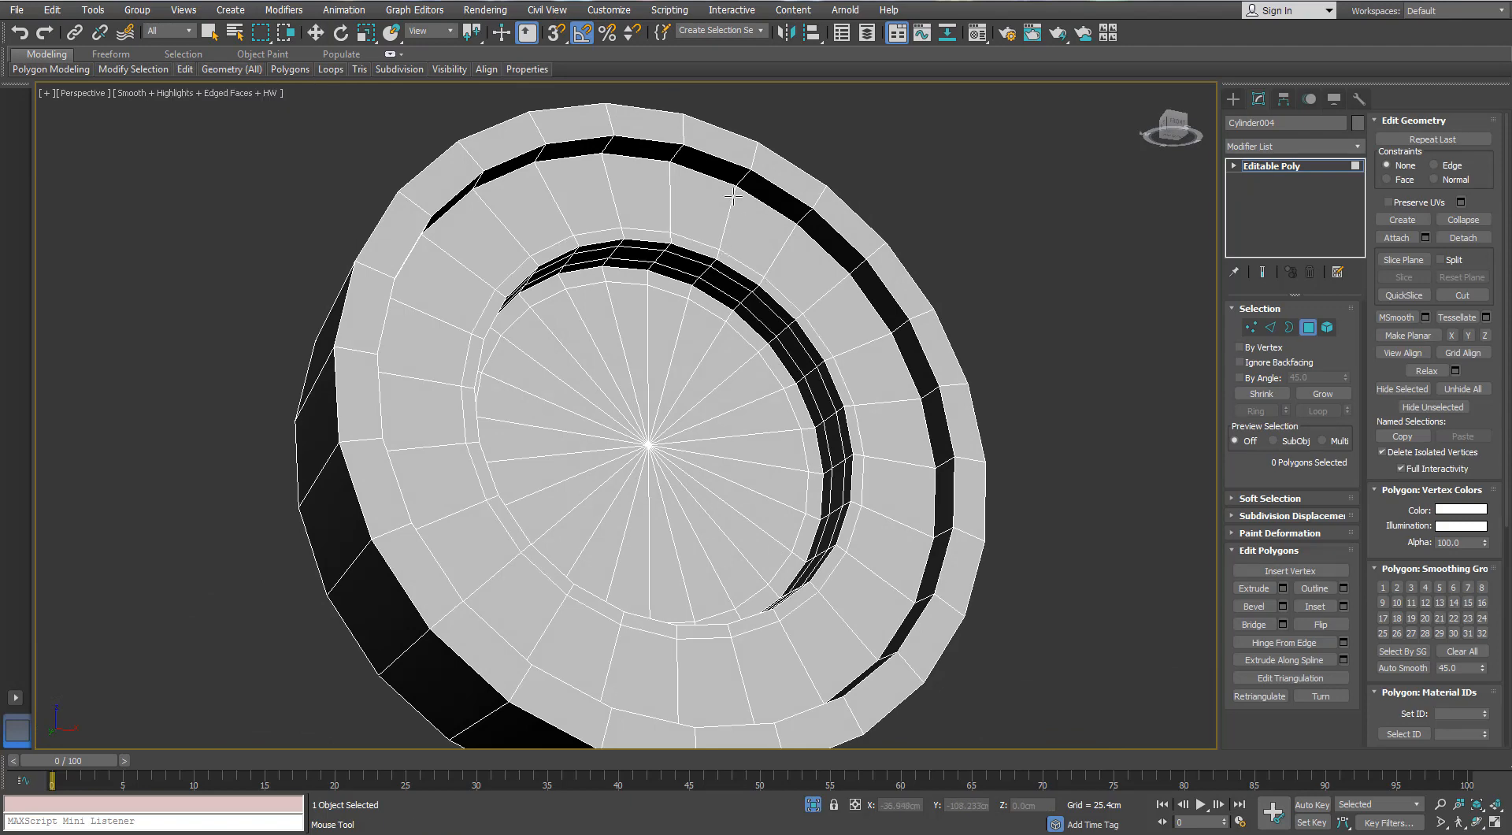
left_click(754, 164)
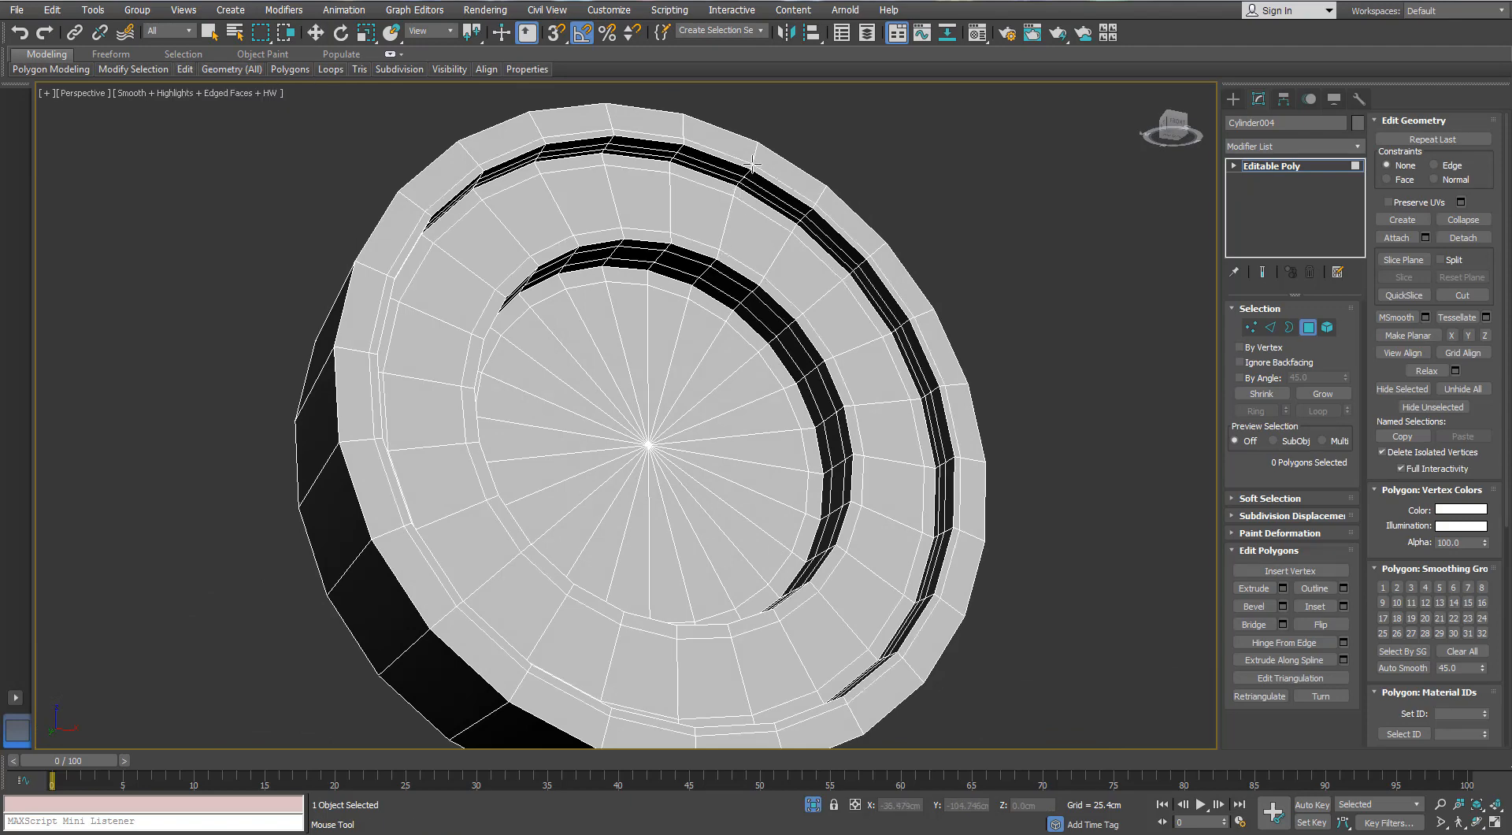
middle_click_drag(777, 149, 773, 175, "alt")
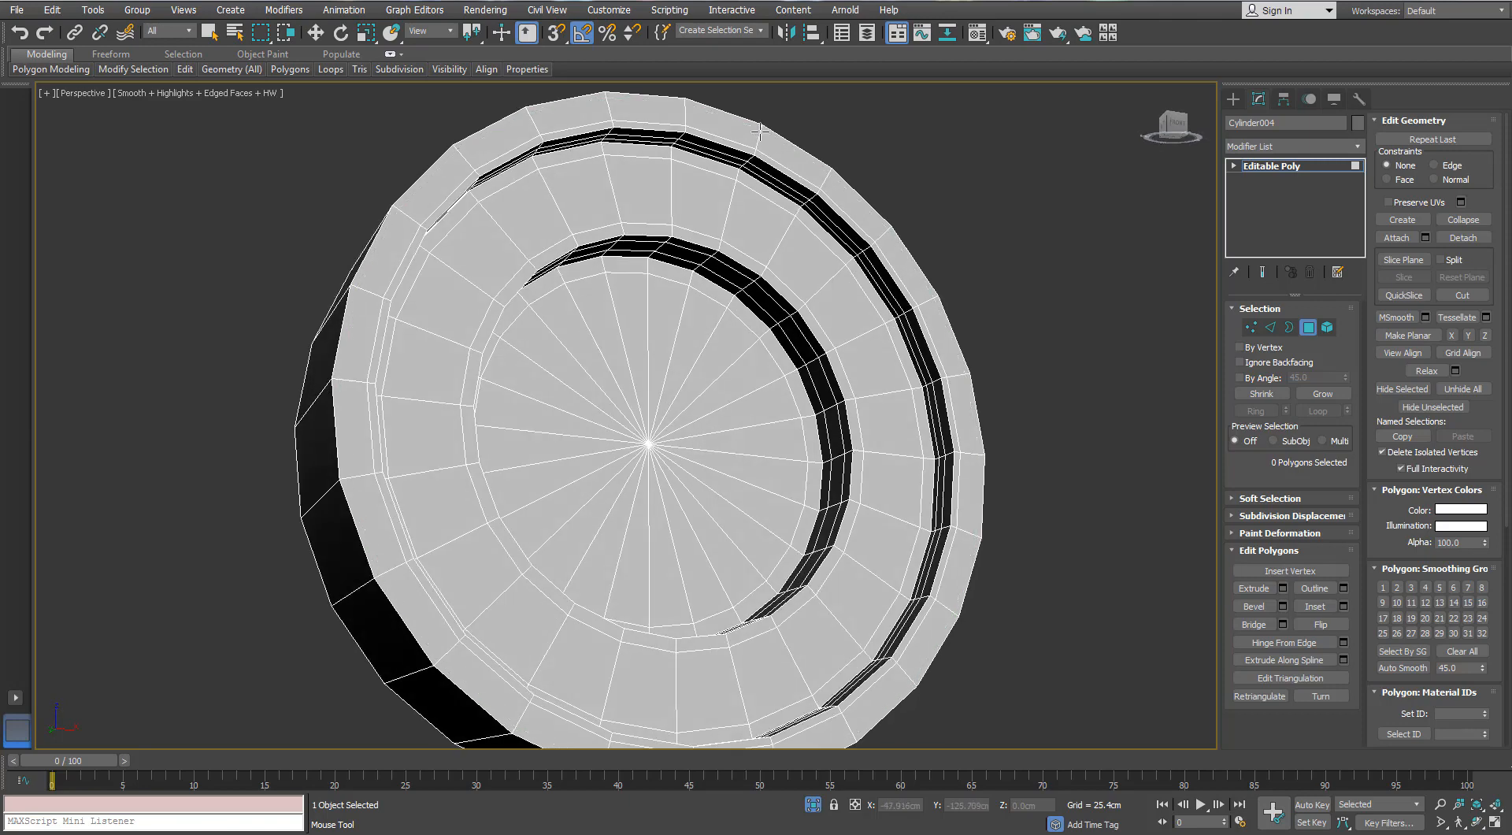
middle_click_drag(760, 134, 939, 247, "alt")
left_click(1308, 327)
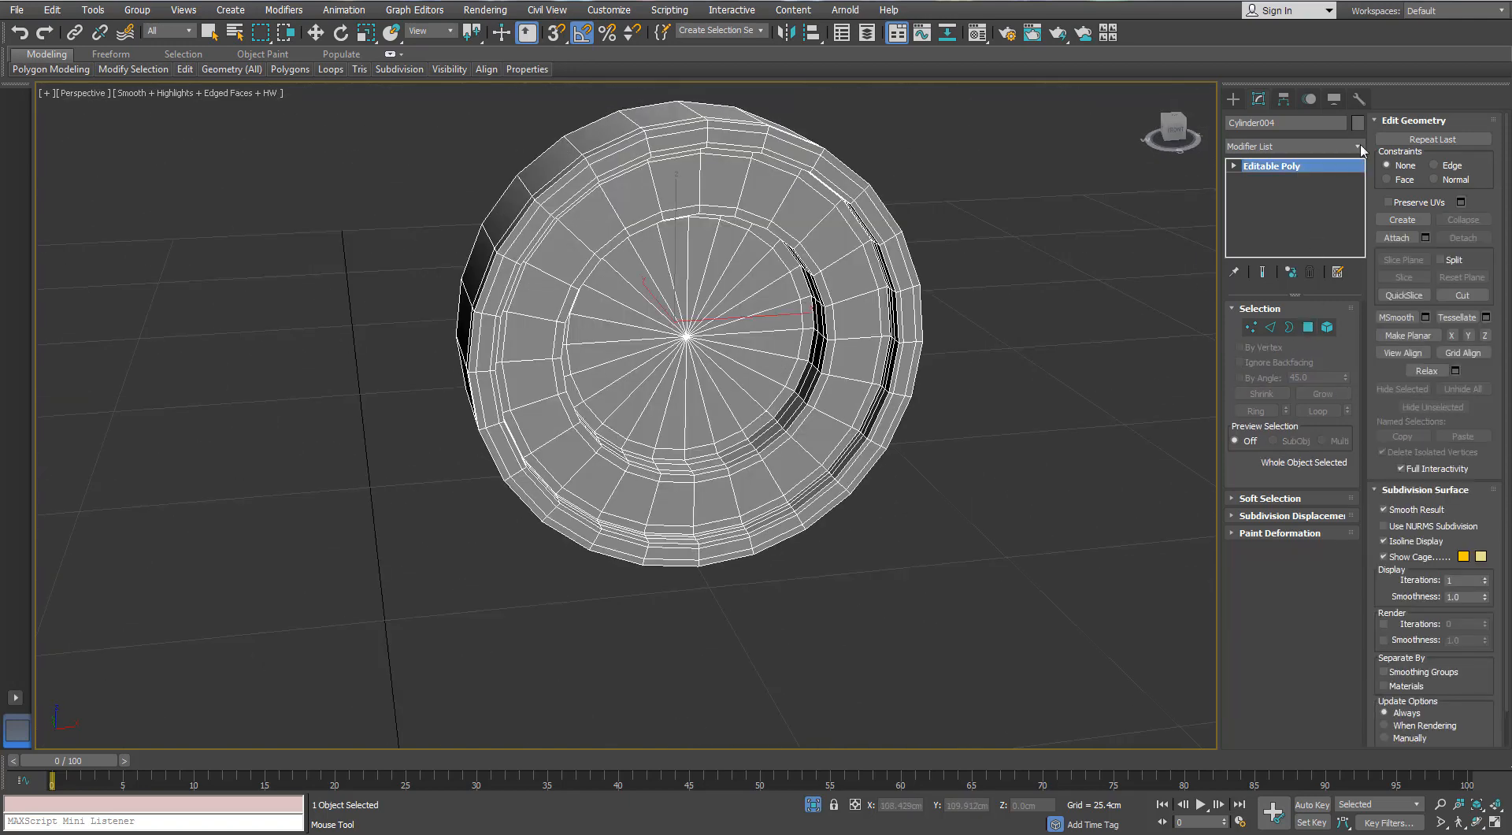
- Apply TurboSmooth to the recessed disc, review it without edged faces, and bring the rest of the gun back into view
left_click(1358, 146)
key("t")
key("Return")
key("w")
key("F4")
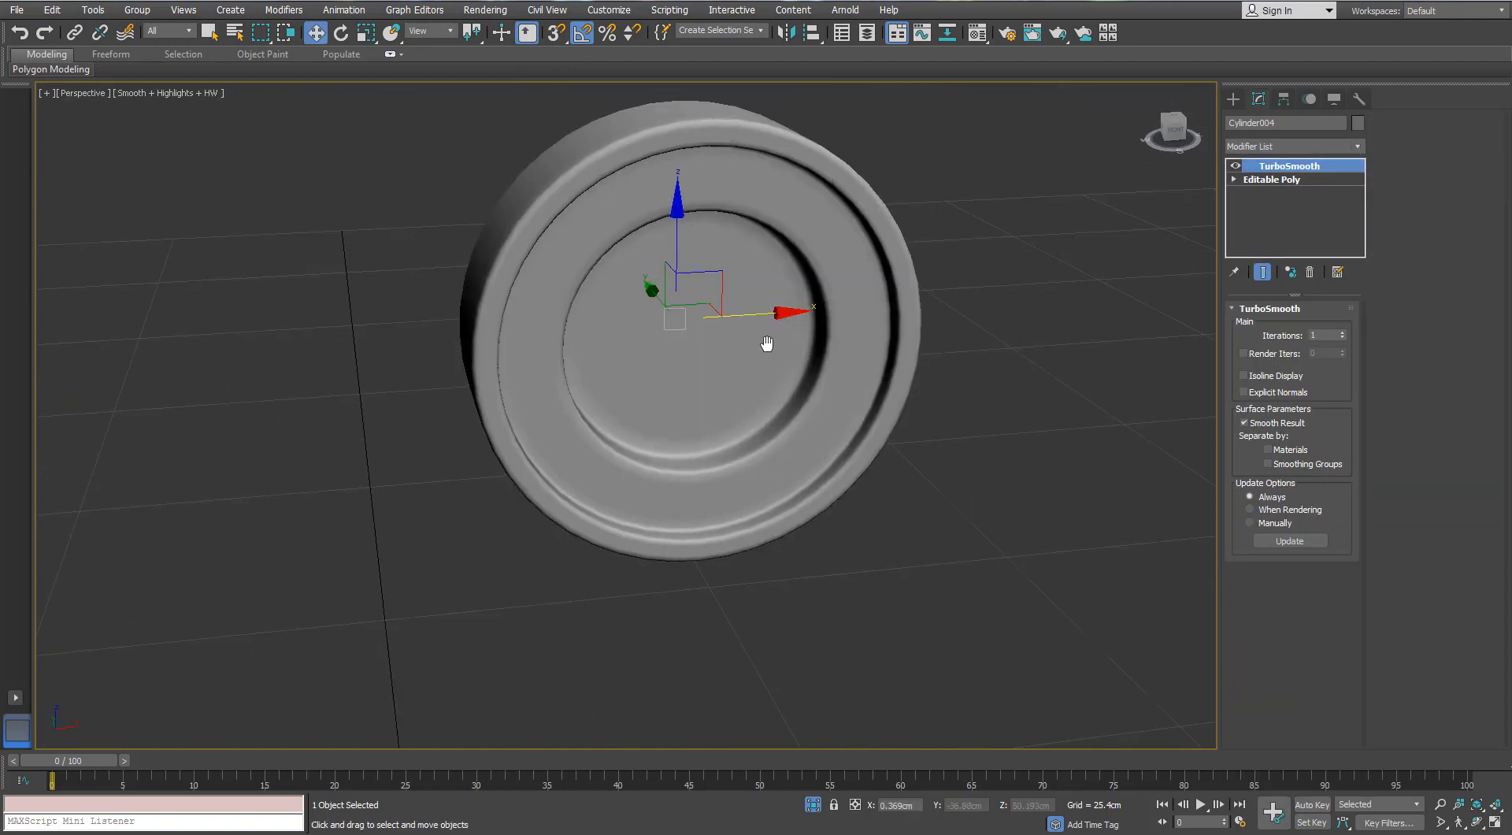
middle_click_drag(767, 344, 874, 327, "alt")
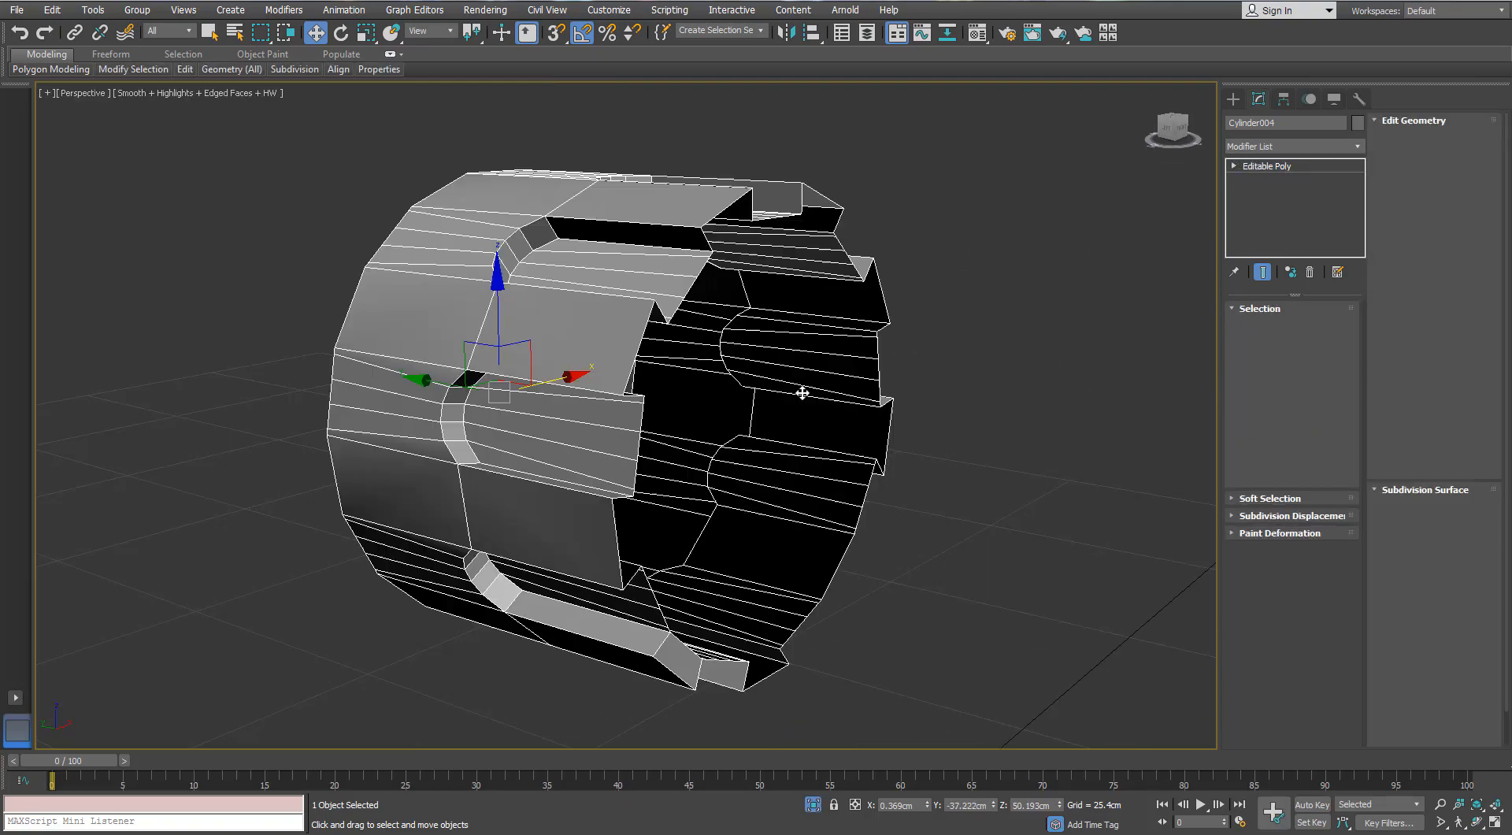
- Isolate the notched cylindrical sleeve and add a Swift Loop support edge near the closed ends of its slots
scroll(804, 388, "down", 3)
mouse_move(583, 340)
middle_mouse_down("alt")
mouse_move(671, 378)
mouse_move(727, 374)
mouse_move(602, 354)
middle_mouse_up("alt")
mouse_move(184, 72)
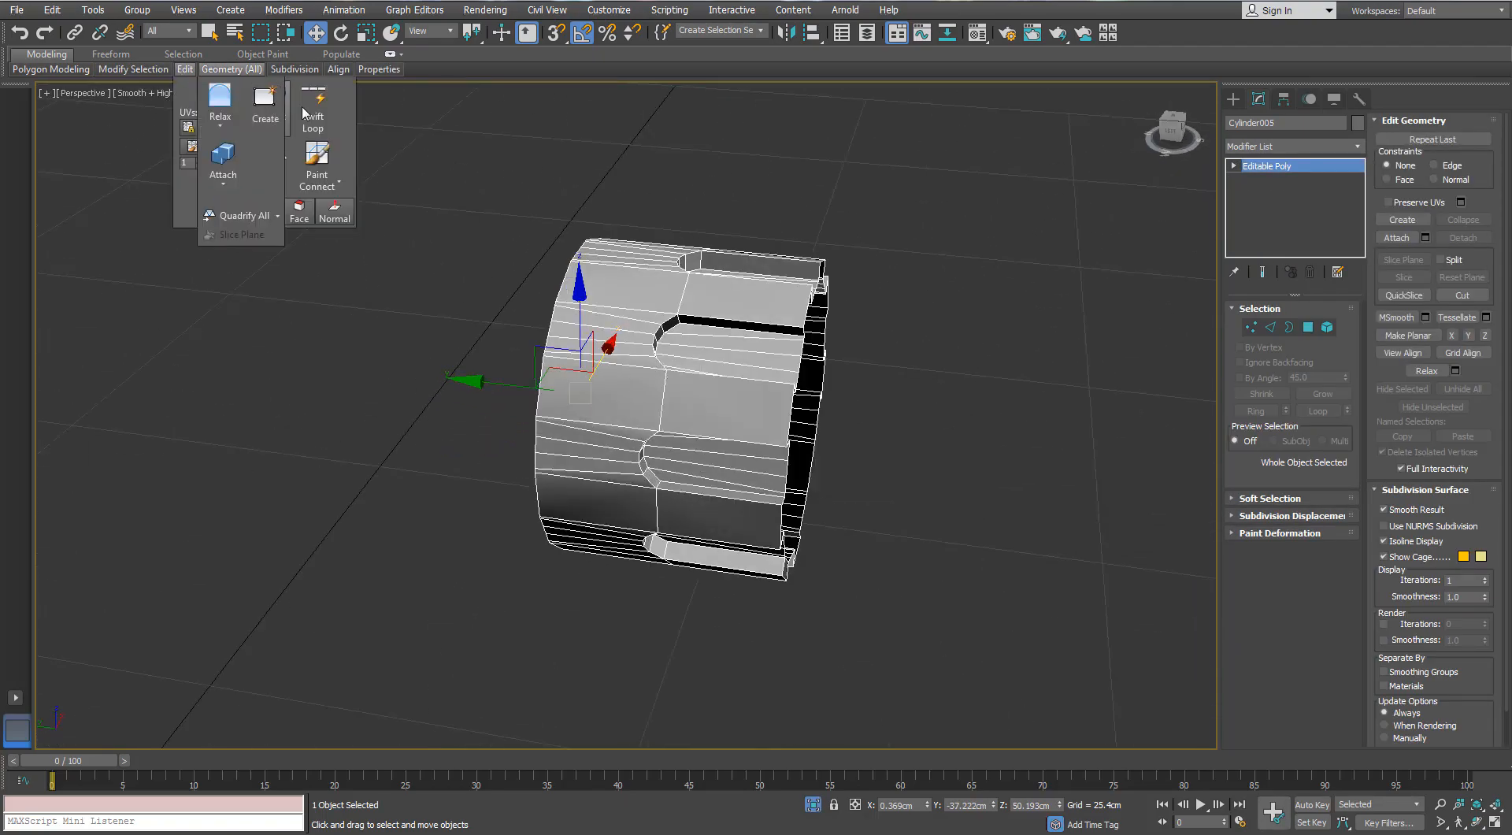
left_click(312, 110)
middle_click_drag(618, 336, 760, 300, "alt")
key("w")
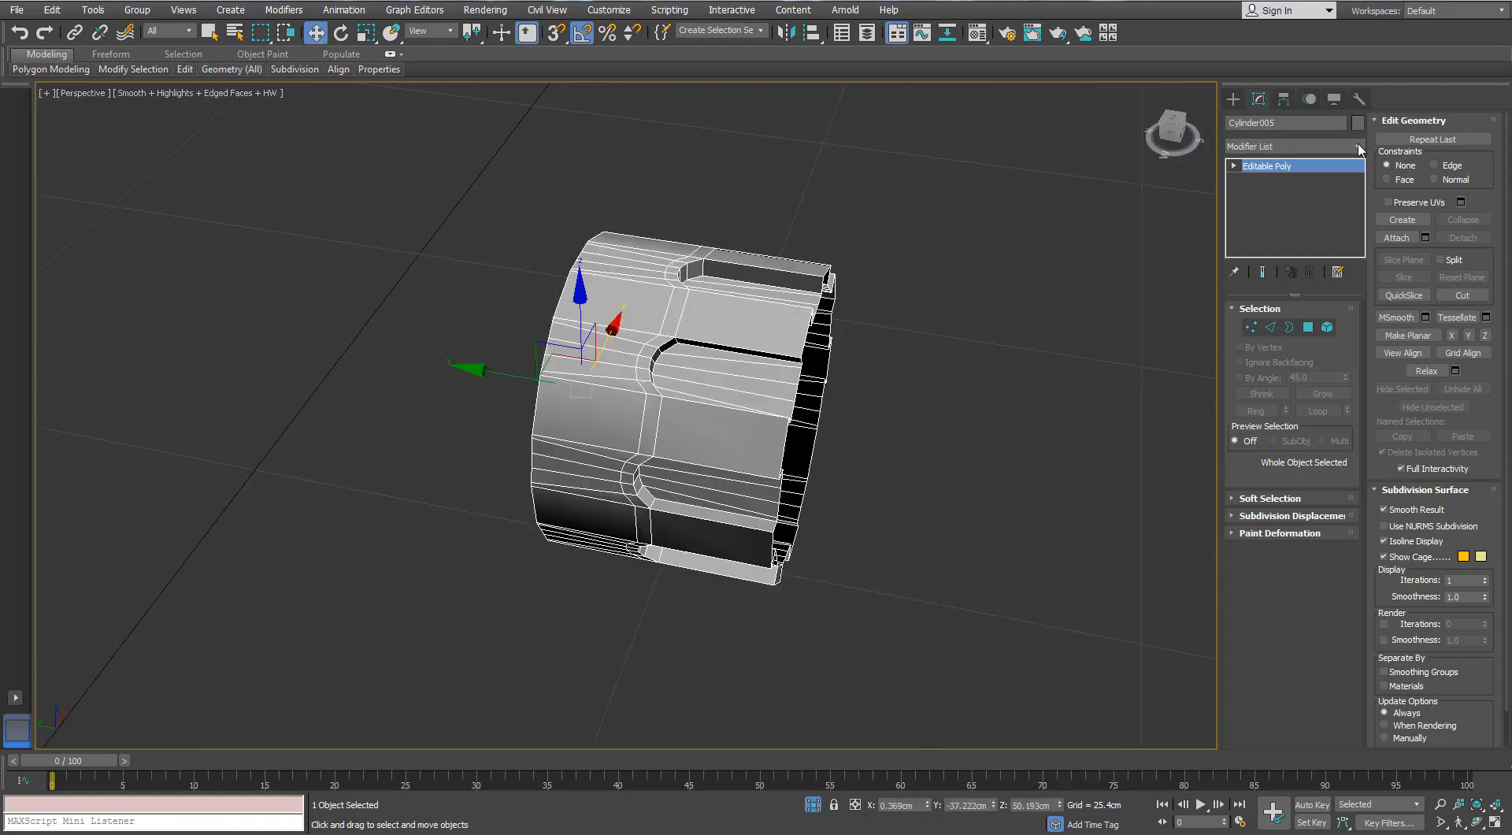
- Apply a TurboSmooth modifier with 2 iterations to the slotted sleeve and review it without edged faces
left_click(1360, 149)
key("t")
key("t")
key("t")
key("Return")
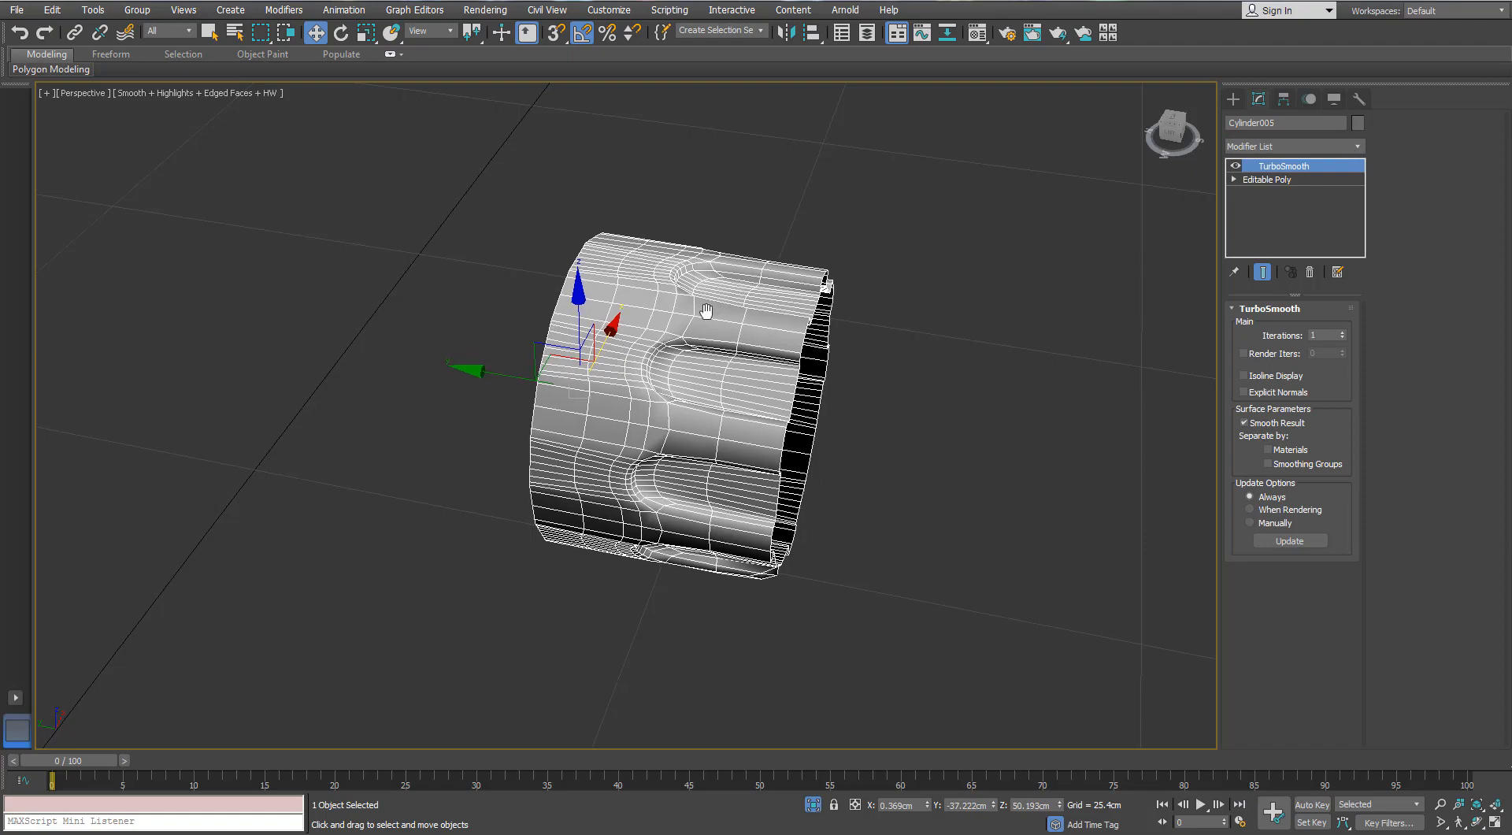
middle_click_drag(701, 311, 678, 314, "alt")
left_click(1342, 334)
middle_click_drag(581, 377, 688, 359, "alt")
key("F4")
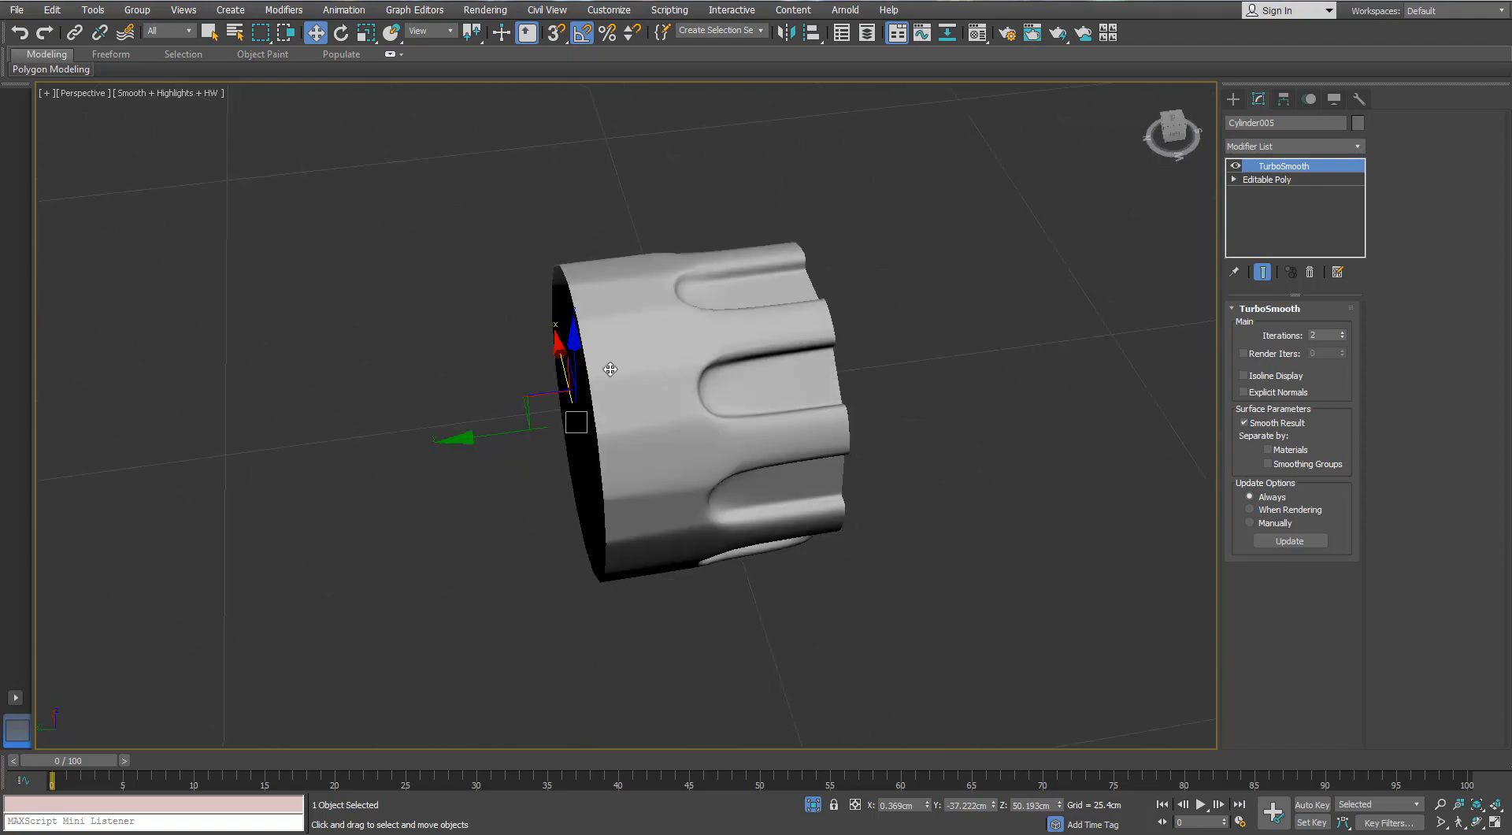
- Return to the sleeve's base mesh and target-weld the extra plain-rim vertices behind one slot to the neighbouring rim corner vertices
key("F4")
scroll(606, 369, "up", 3)
left_click(1269, 180)
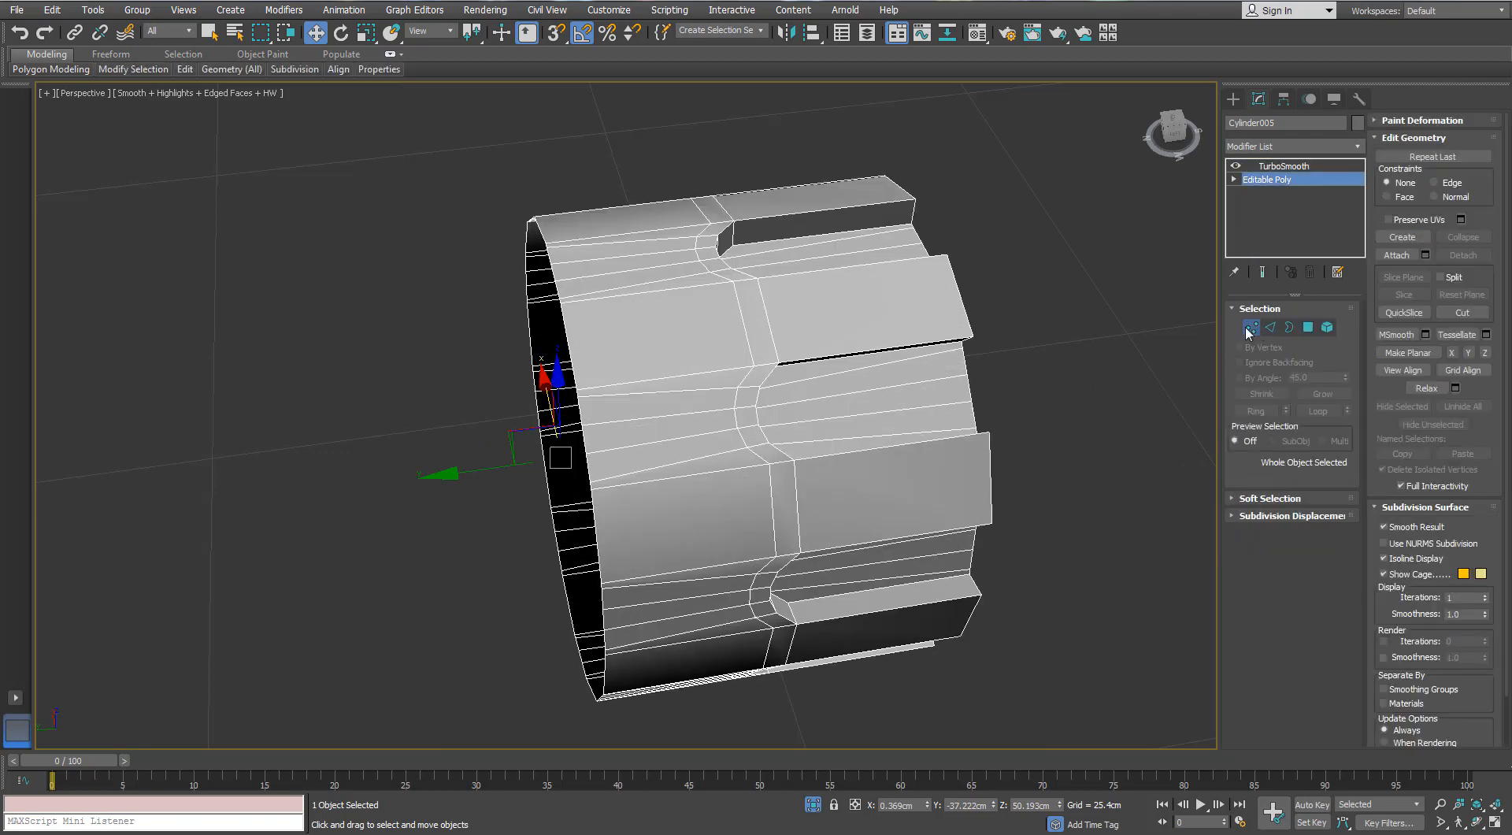
left_click(1250, 327)
key("q")
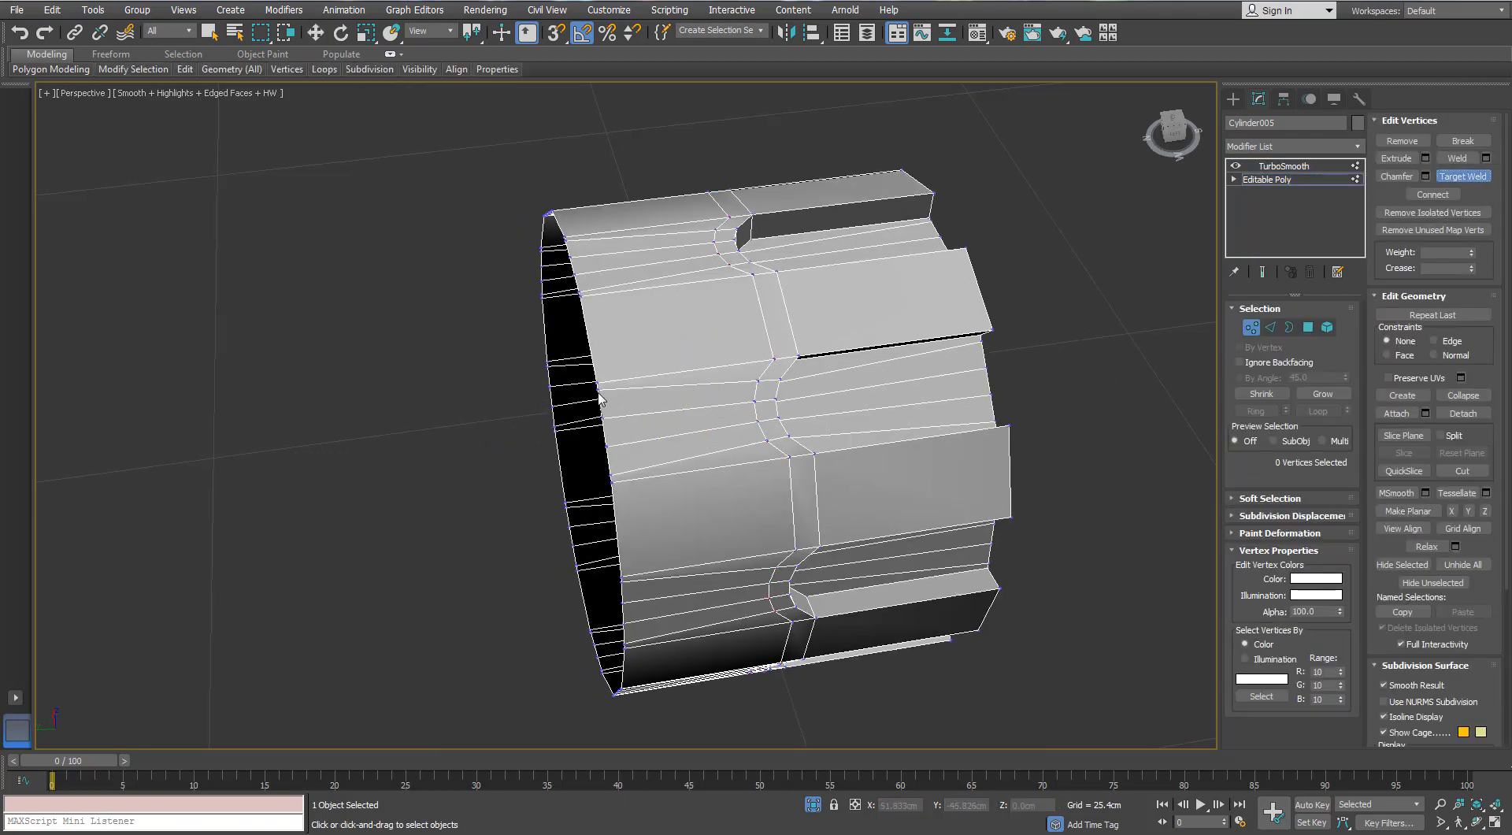
left_click(599, 391)
left_click(599, 391)
left_click(597, 384)
left_click(607, 445)
left_click(611, 478)
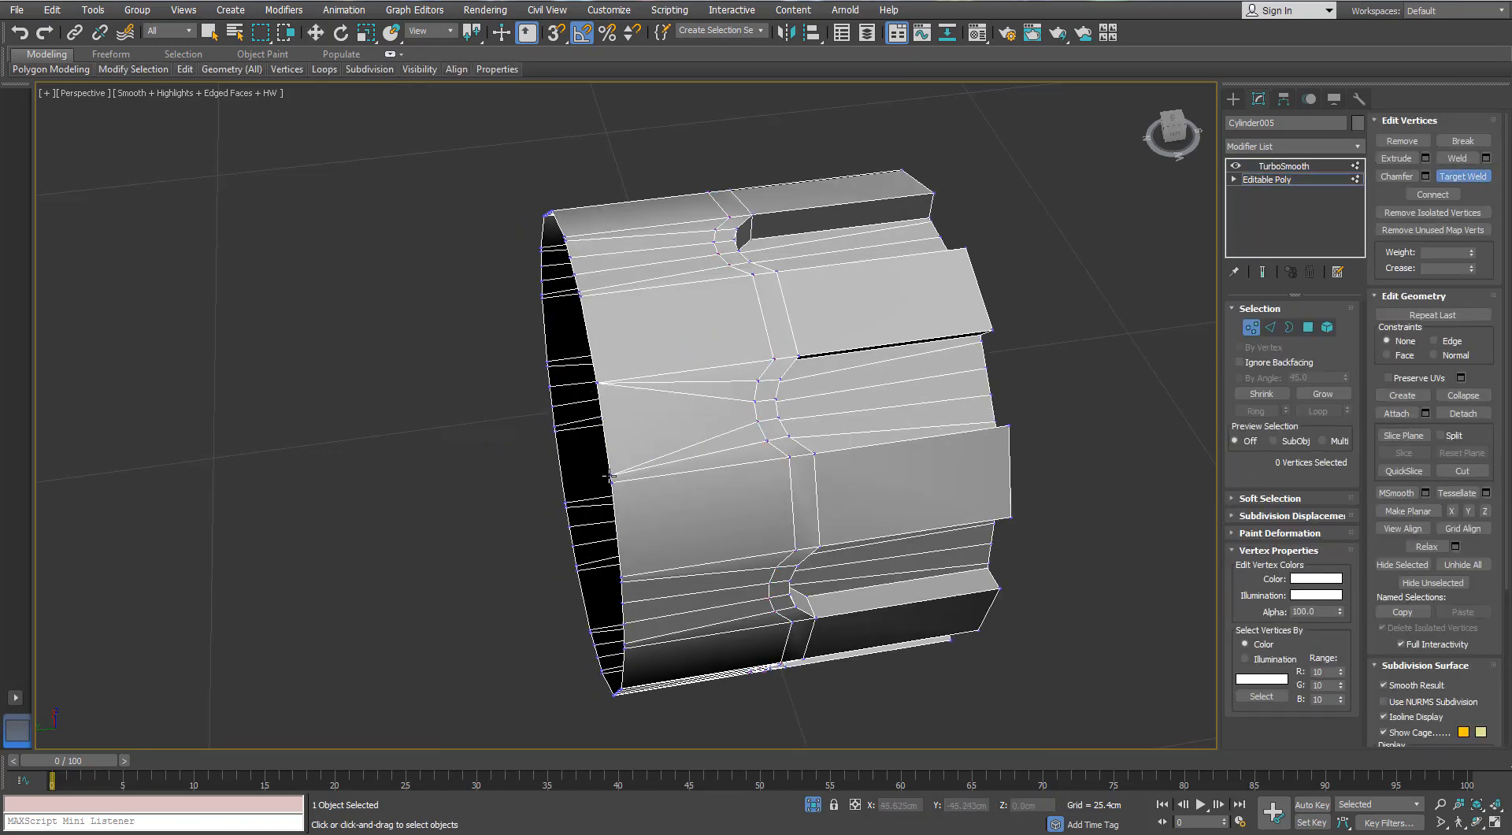
- Target-weld the remaining extra vertices around the sleeve's plain rim to their nearest corner vertices, leaving only the main segment corners
middle_click_drag(612, 488, 704, 474, "alt")
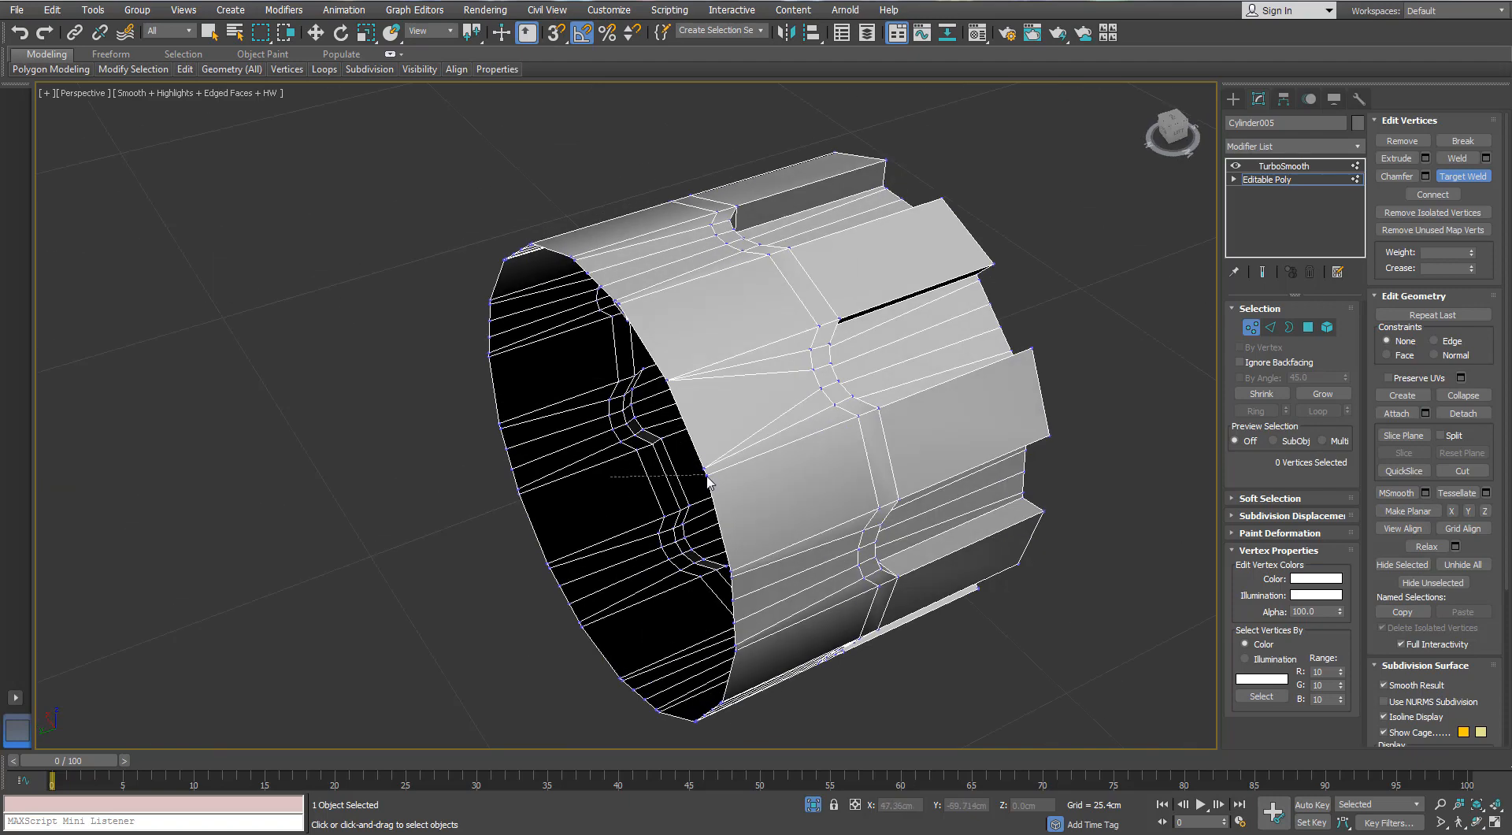
left_click(1474, 179)
middle_click_drag(707, 477, 708, 352, "alt")
left_click(679, 323)
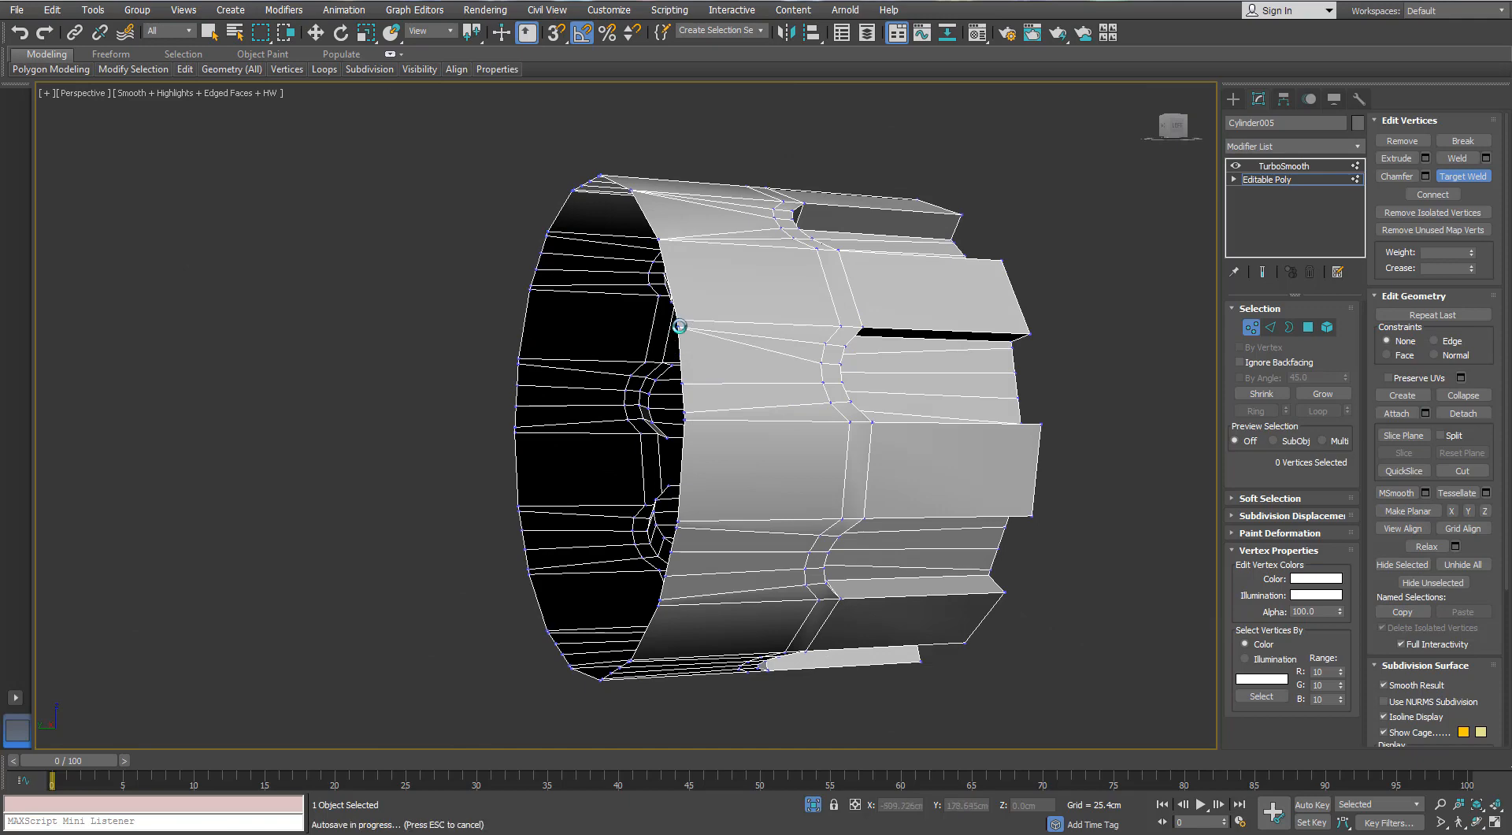
left_click(686, 384)
left_click(687, 419)
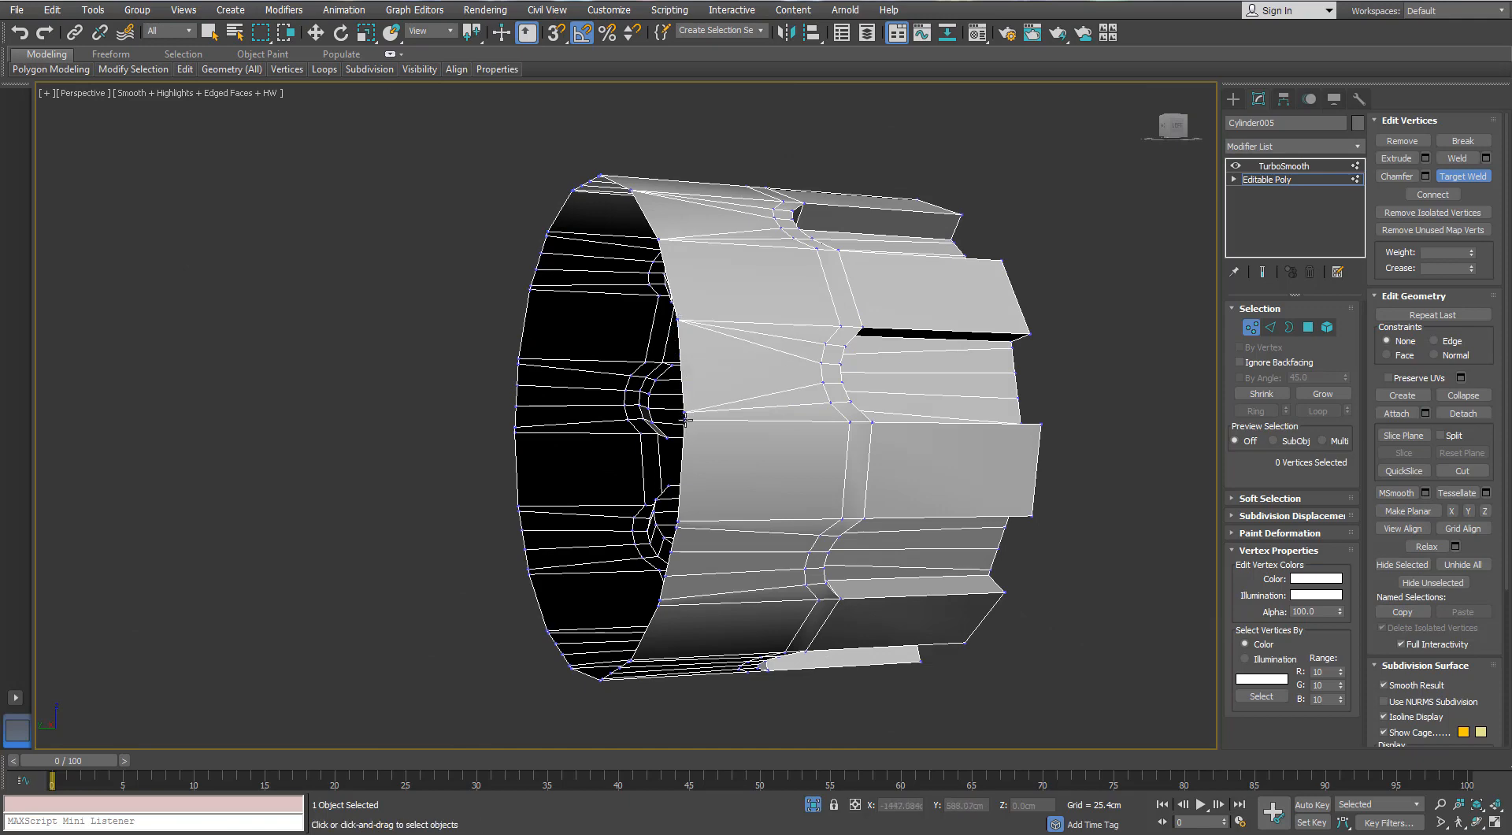
left_click(685, 420)
middle_click_drag(685, 420, 684, 445, "alt")
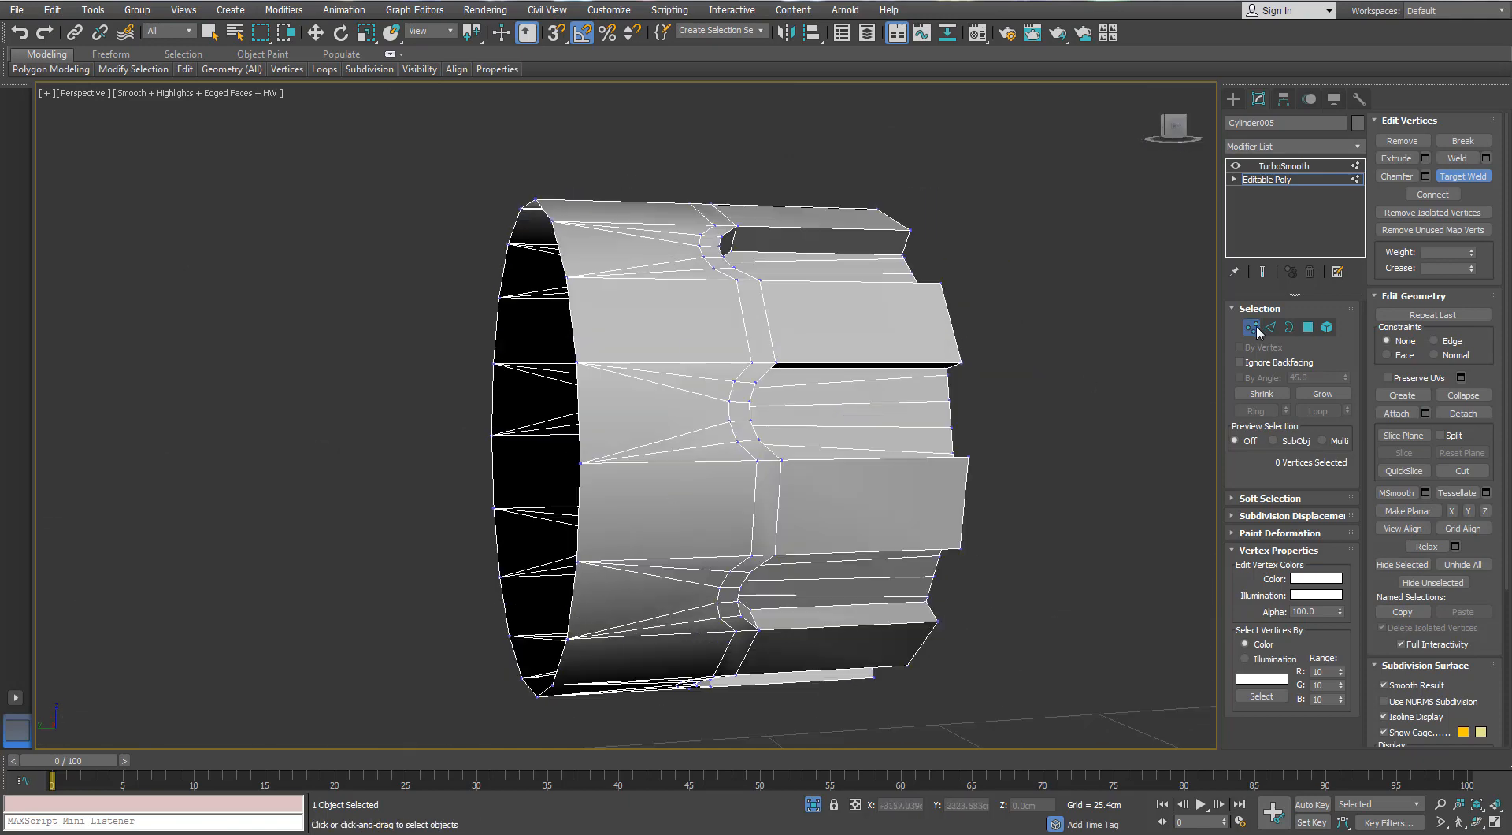
left_click(1257, 332)
- Add another Swift Loop edge around the sleeve between the closed slot ends and the plain rim
middle_click_drag(874, 366, 821, 383, "alt")
mouse_move(192, 70)
left_click(312, 112)
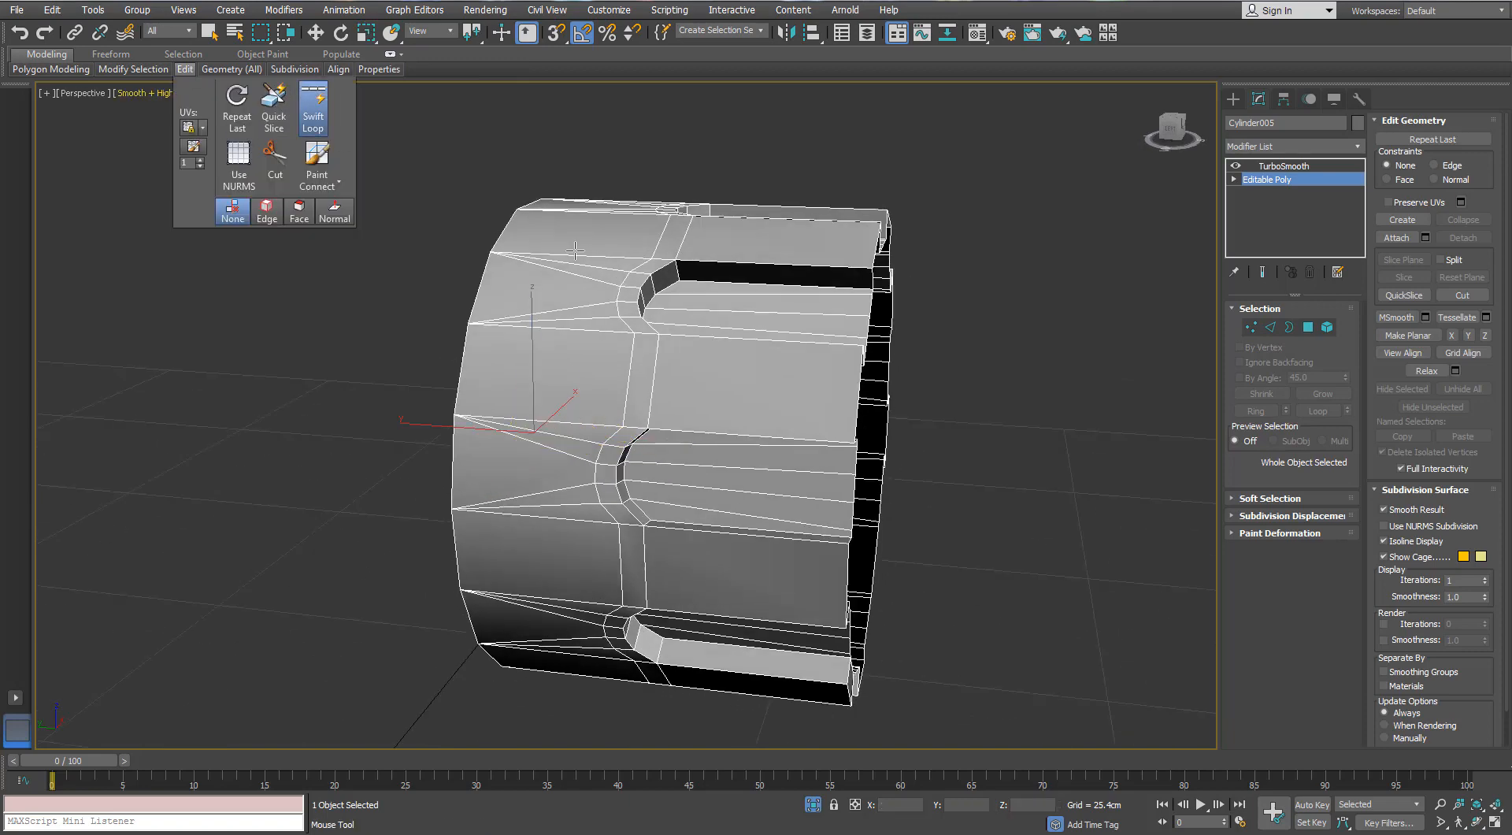
middle_click_drag(560, 290, 647, 291, "alt")
key("w")
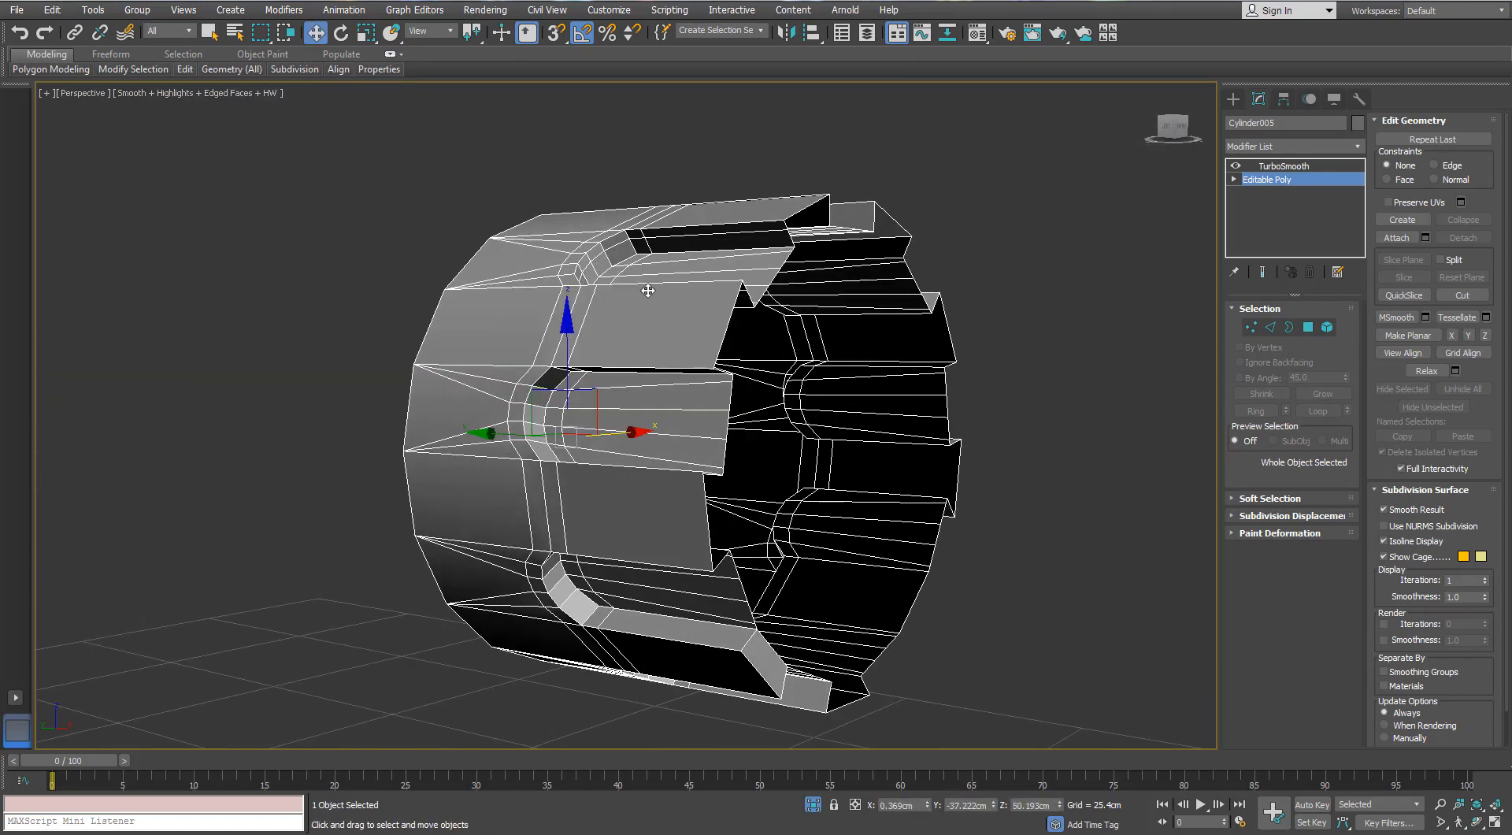
- Select the thickness edges along all the slot walls and connect them with 2 segments and a pinch of 7
left_click(1269, 329)
left_click(646, 242)
key("alt+r")
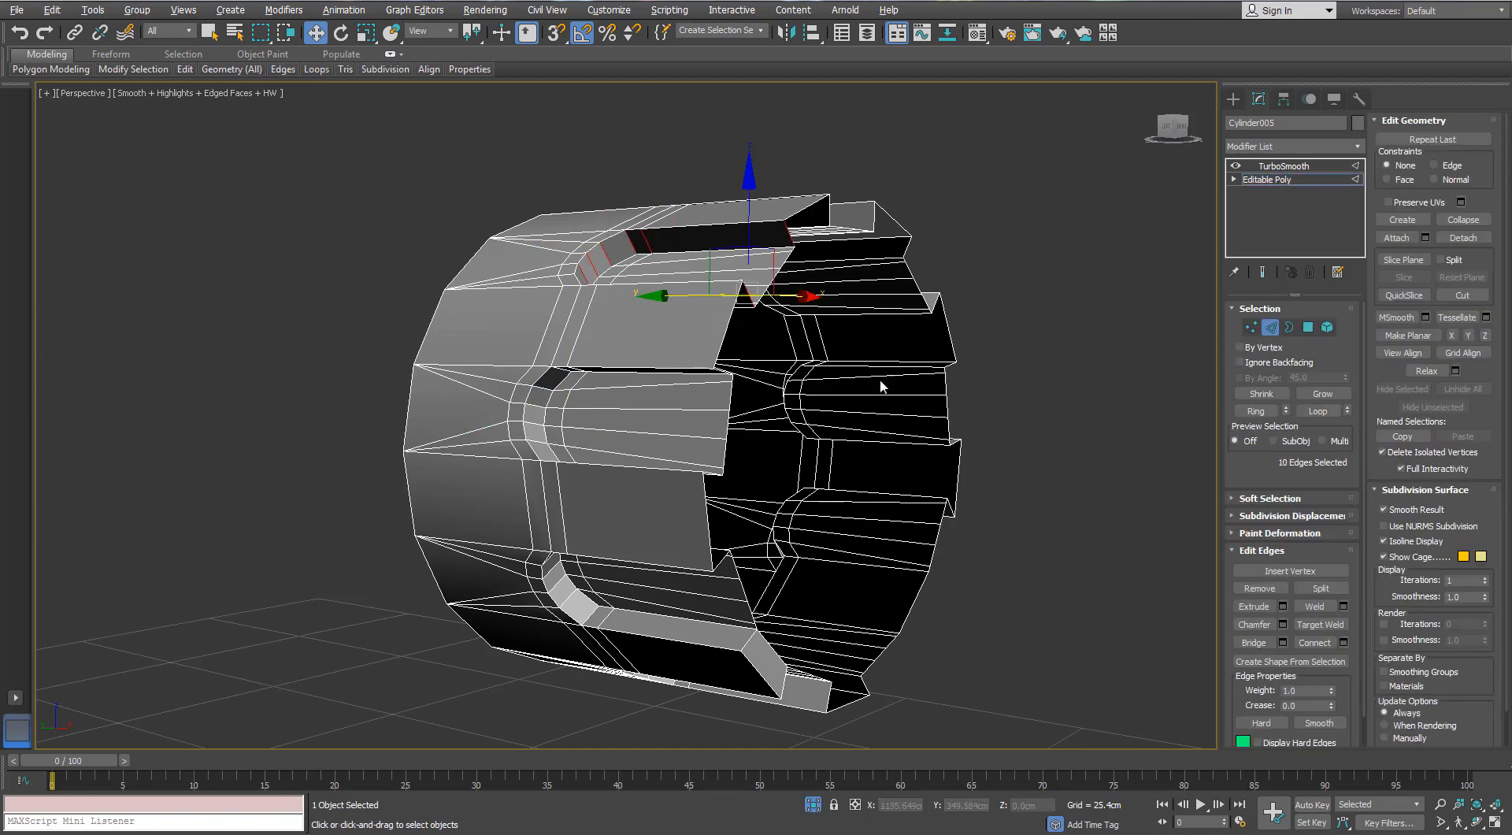
left_click(598, 295)
left_click(554, 411, "ctrl")
middle_click_drag(555, 411, 519, 512, "alt")
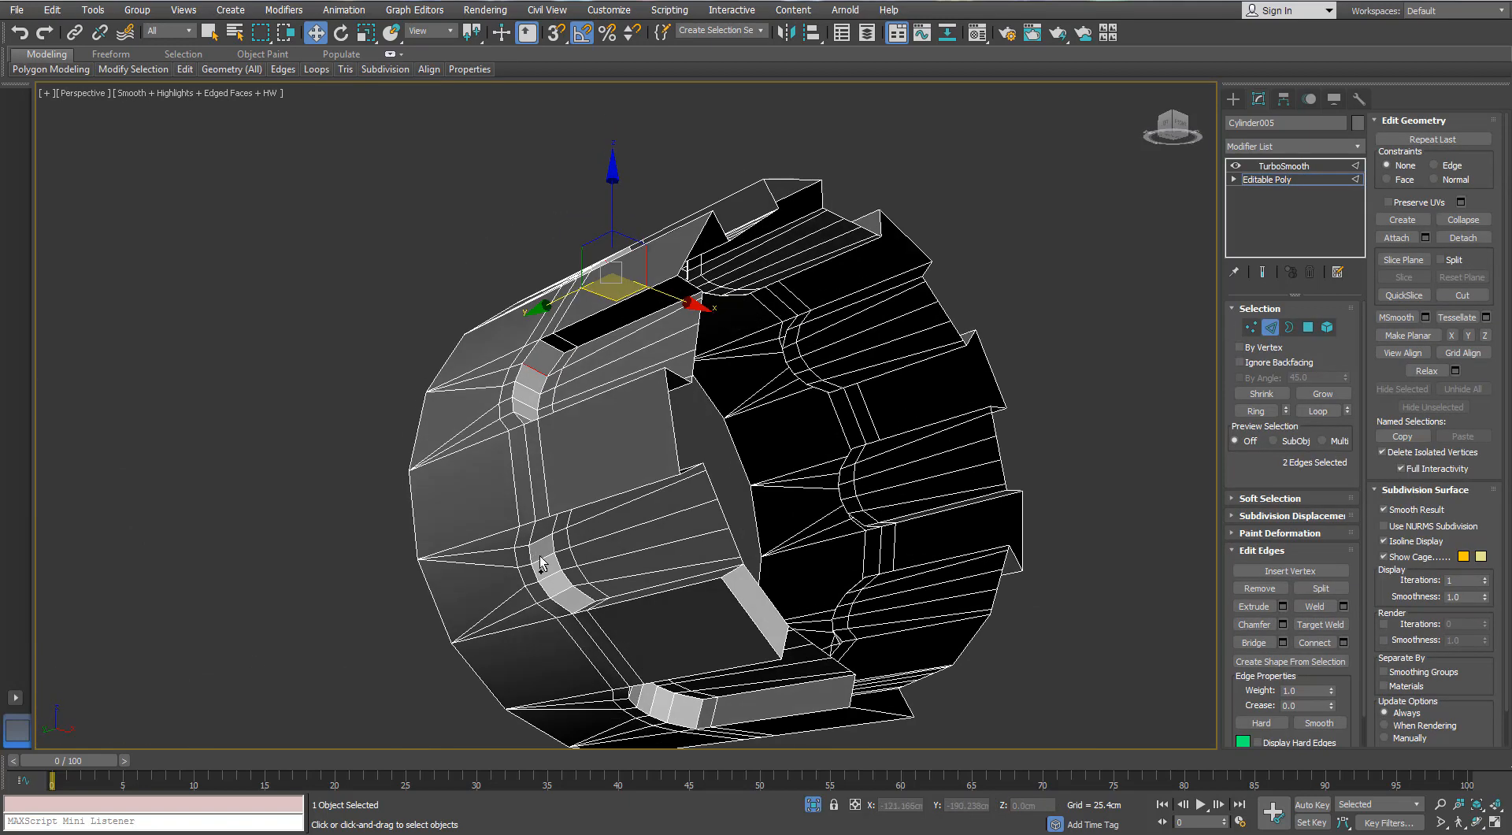
key("alt+r")
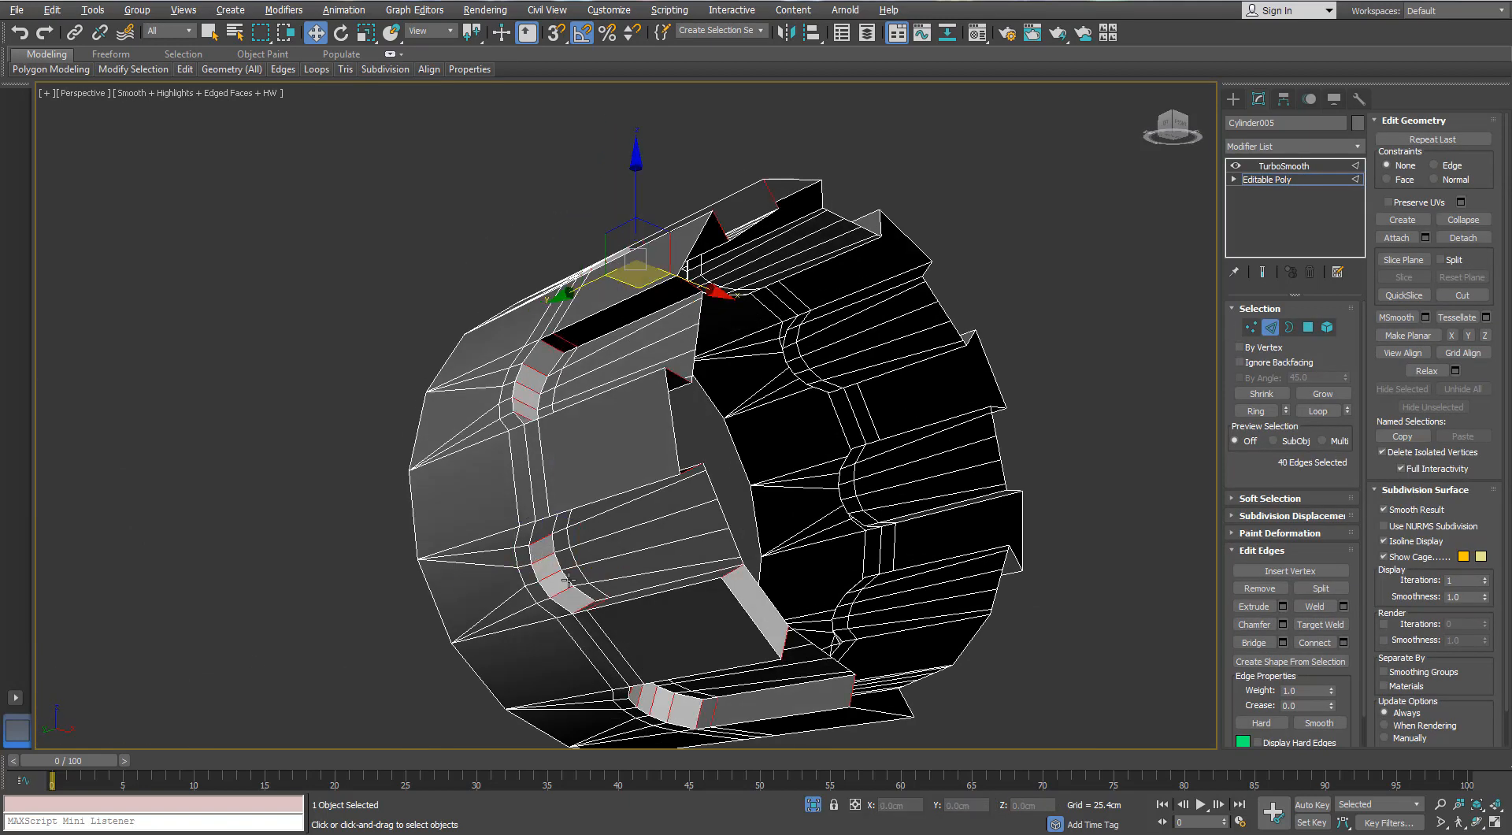
left_click(1344, 643)
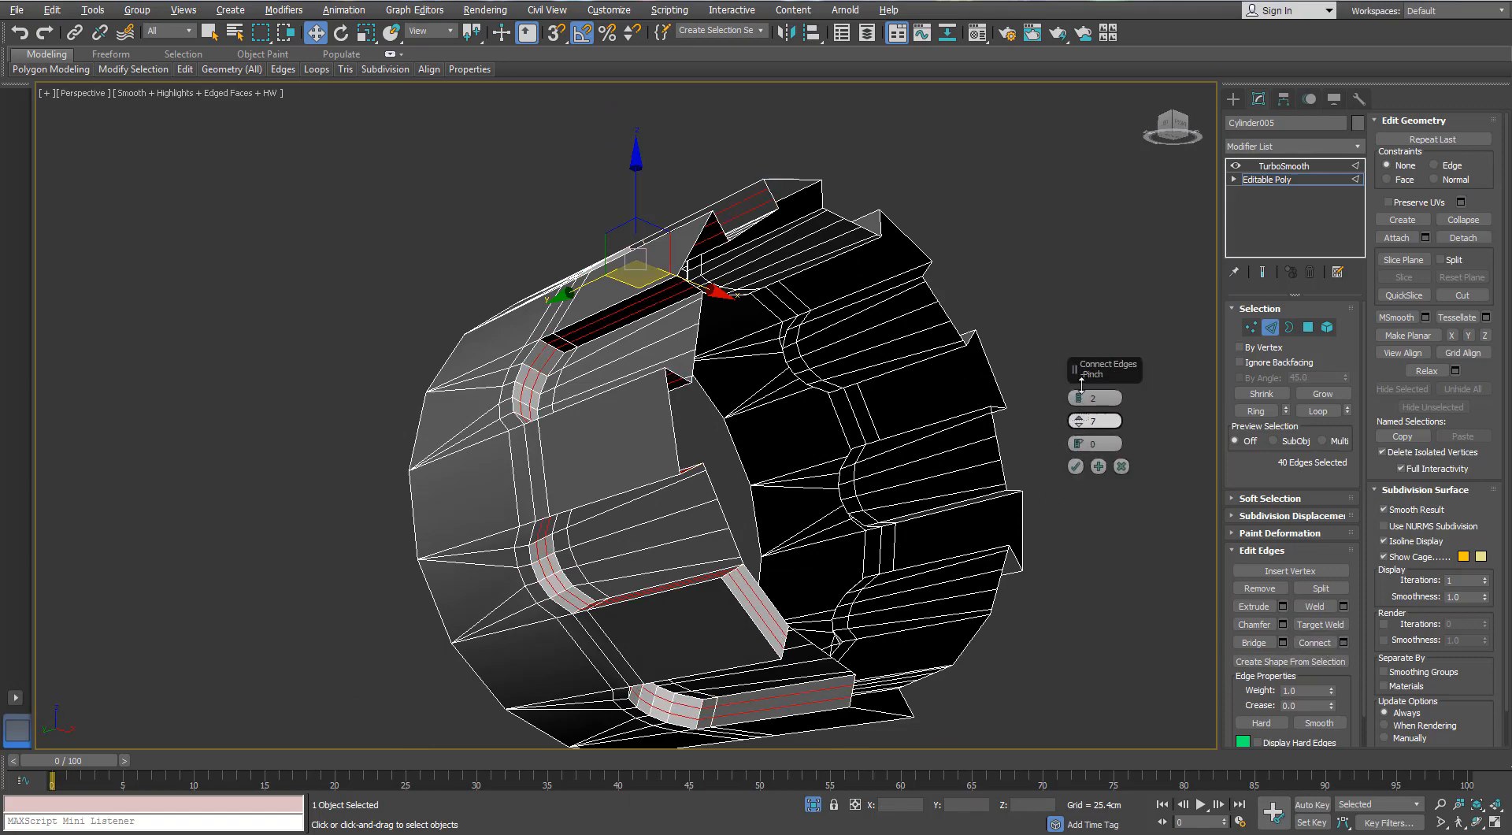
left_click(1075, 466)
- Examine the sleeve with TurboSmooth applied from several angles, both with and without edged faces
left_click(1284, 165)
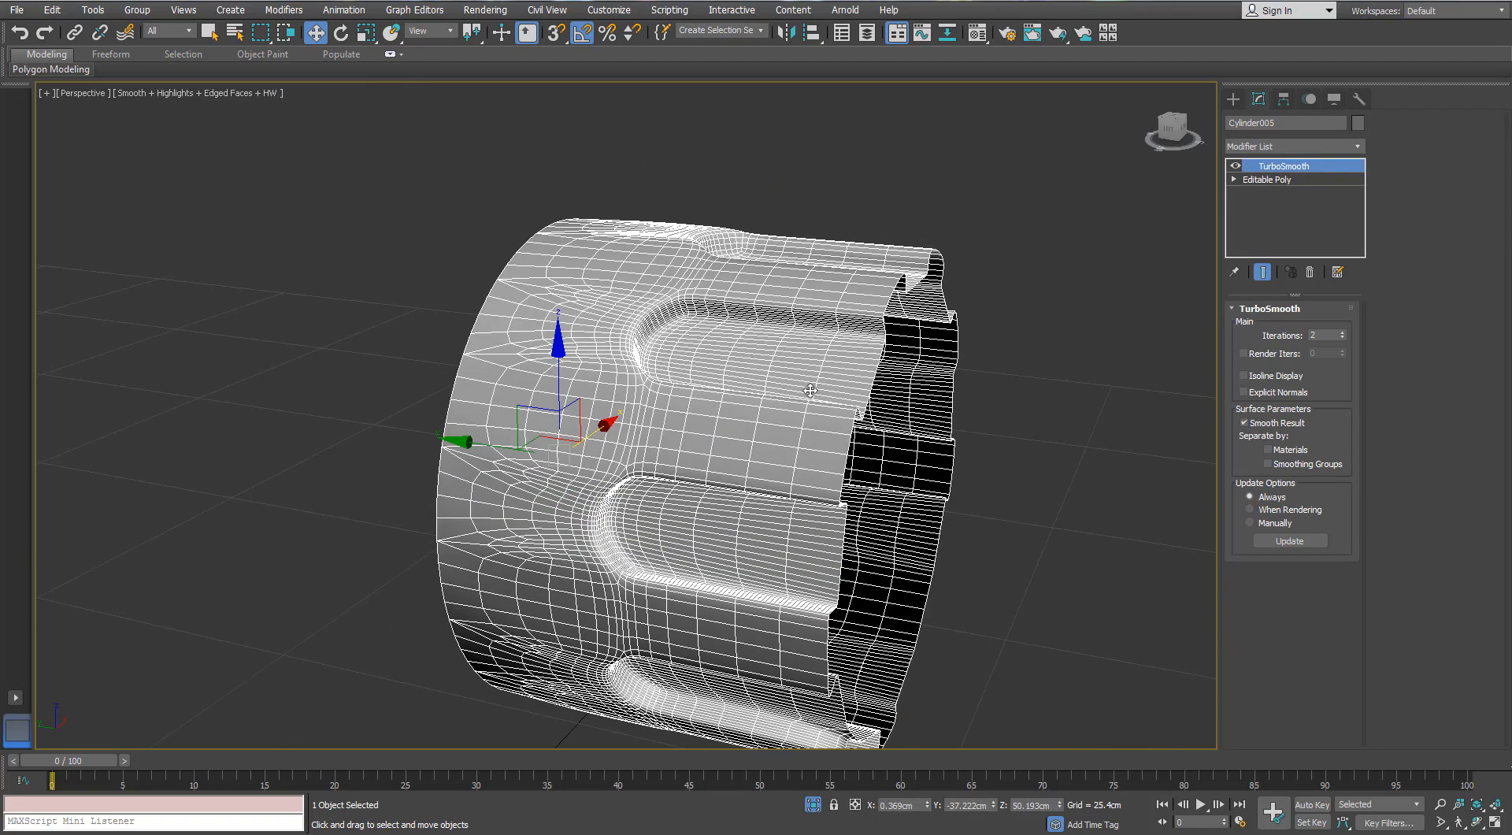
scroll(810, 390, "down", 3)
key("F4")
middle_click_drag(743, 398, 823, 388, "alt")
scroll(646, 419, "up", 3)
scroll(645, 419, "down", 3)
scroll(824, 388, "up", 3)
key("F4")
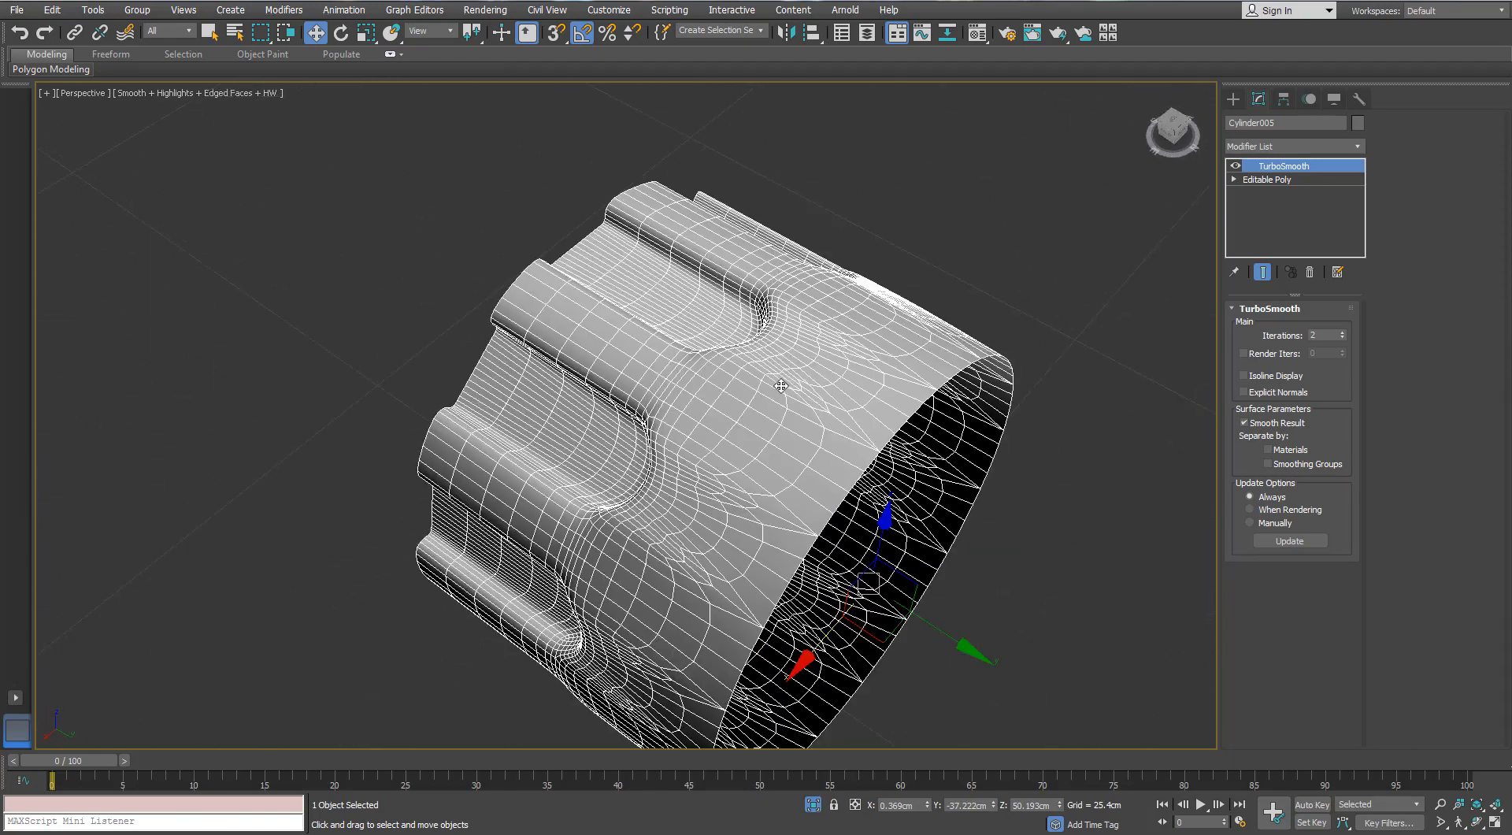
- Move the edge loop beyond the slot ends farther toward the sleeve's plain rim and review the smoothed shape
scroll(780, 385, "down", 3)
left_click(1267, 180)
scroll(915, 328, "up", 5)
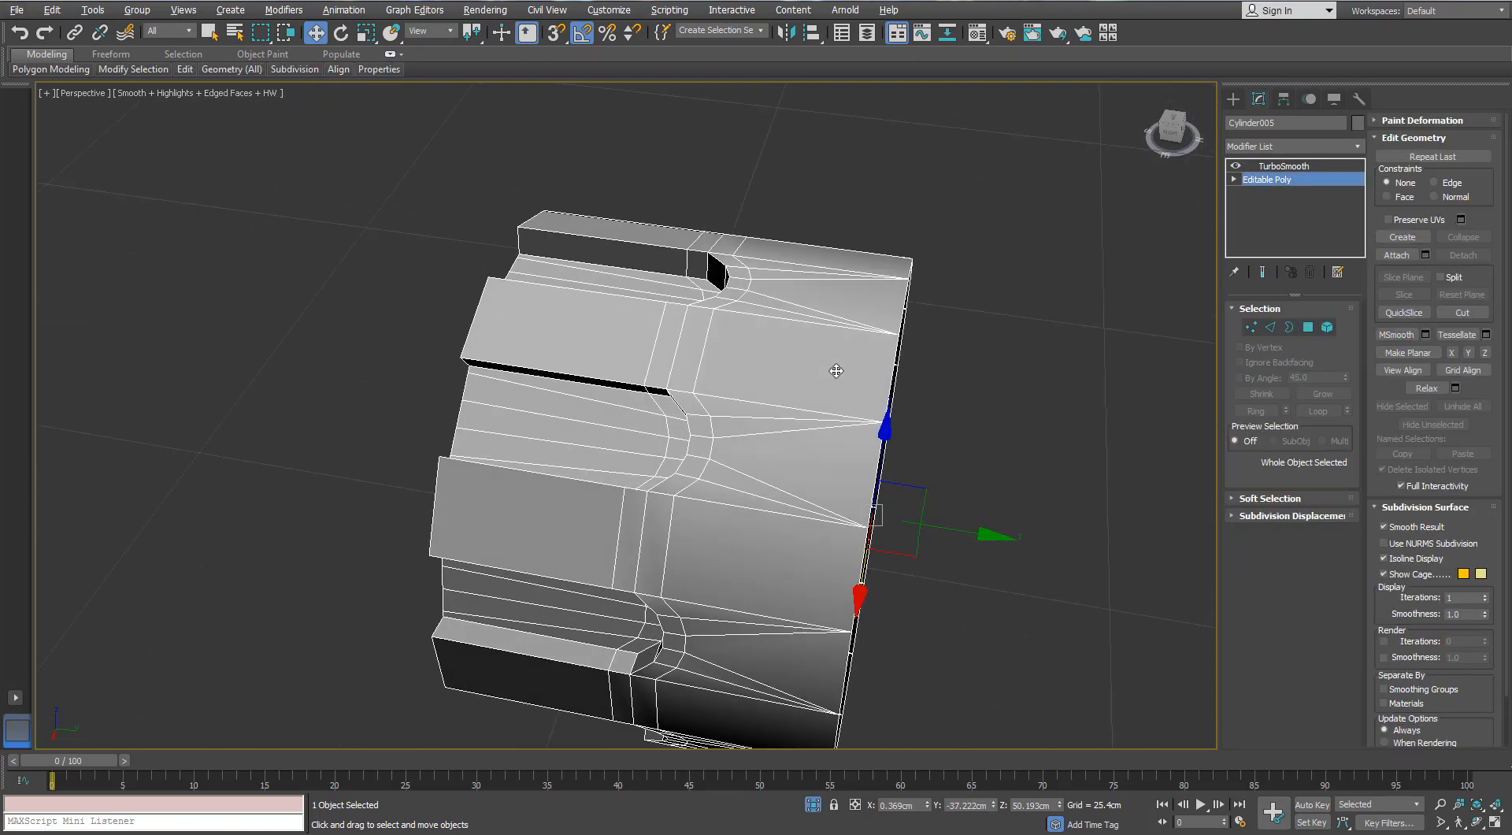
key("2")
middle_click_drag(777, 460, 773, 364, "alt")
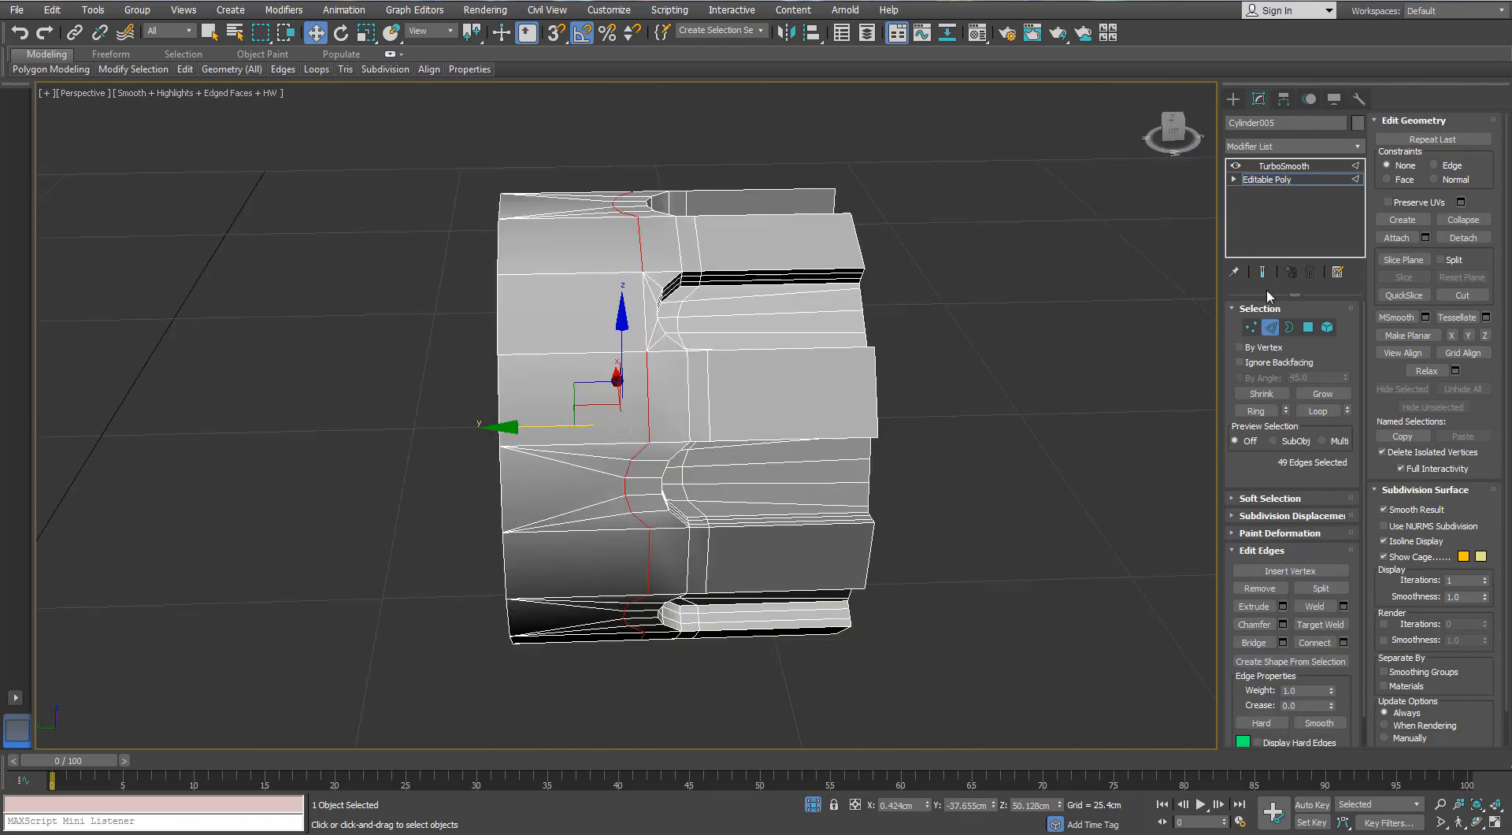
left_click(1269, 181)
left_click(1284, 166)
key("F4")
key("F4")
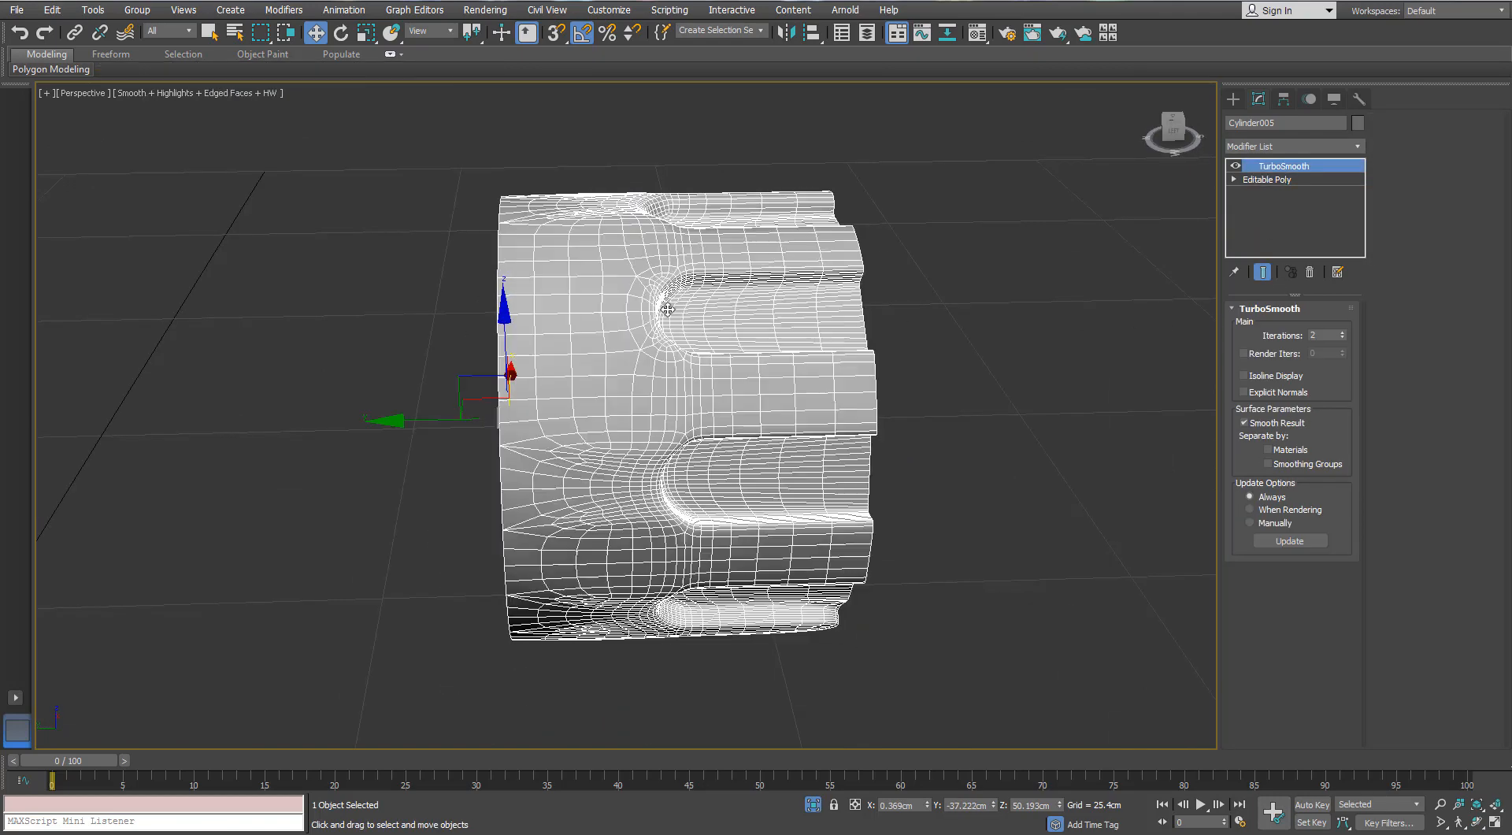
middle_click_drag(668, 352, 677, 329, "alt")
scroll(648, 365, "up", 3)
- On the sleeve's base mesh, target-weld the loose vertices beyond the first slot end to the edge-loop corner vertices on both sides
left_click(1269, 181)
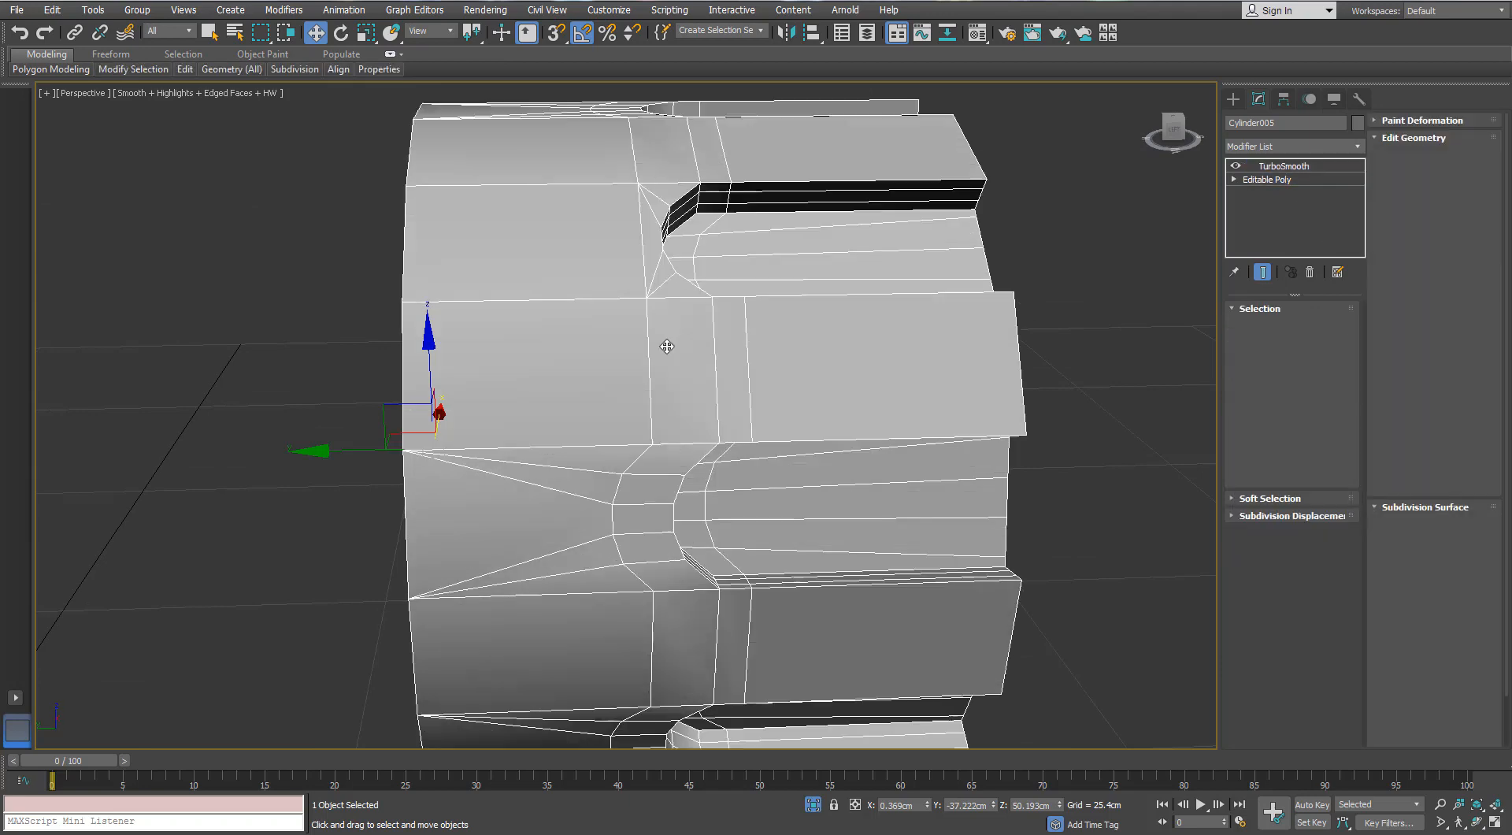
left_click(1251, 325)
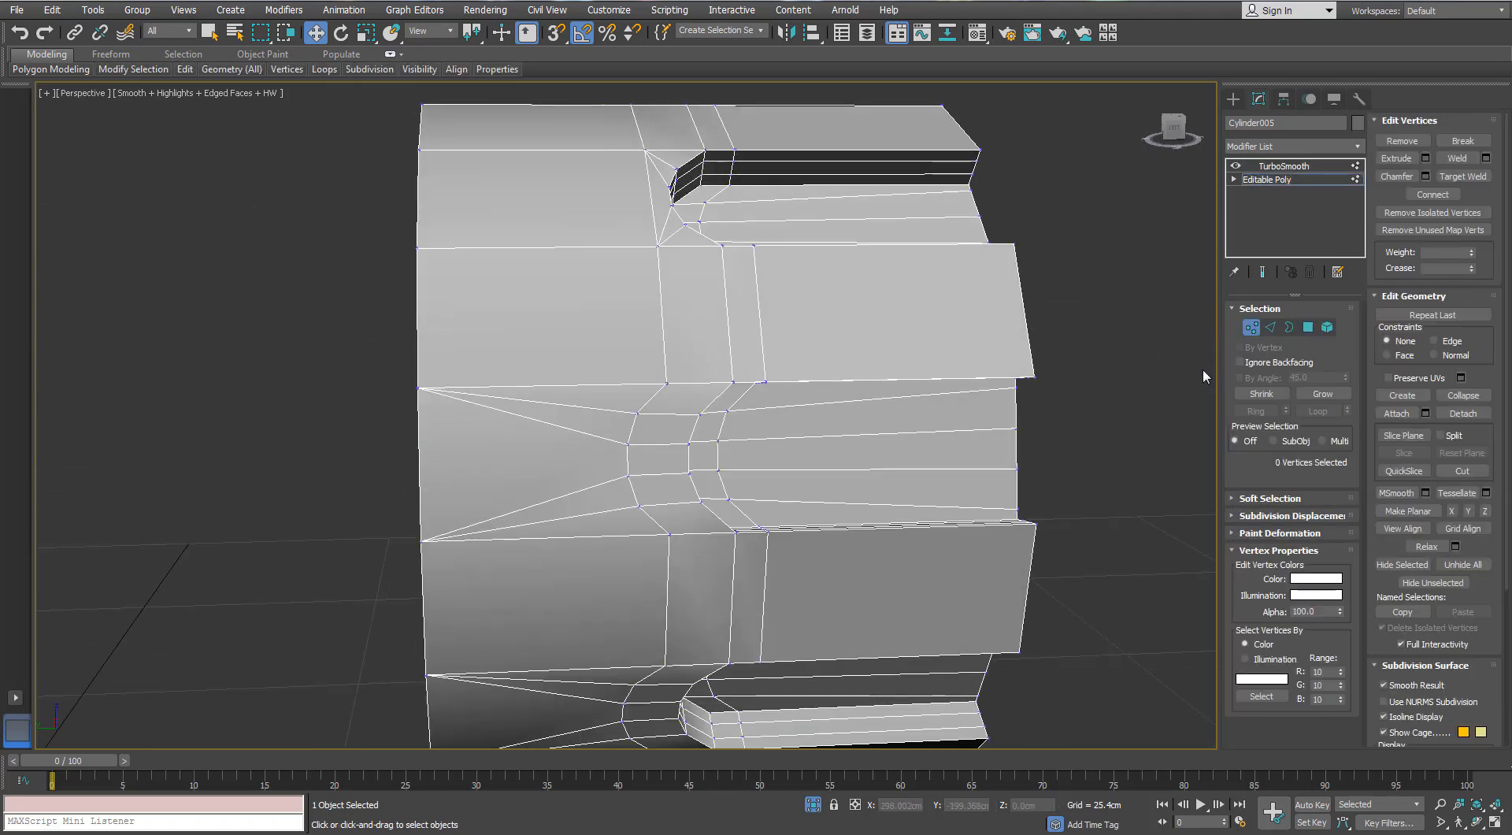
left_click(1462, 176)
left_click(637, 413)
left_click(667, 383)
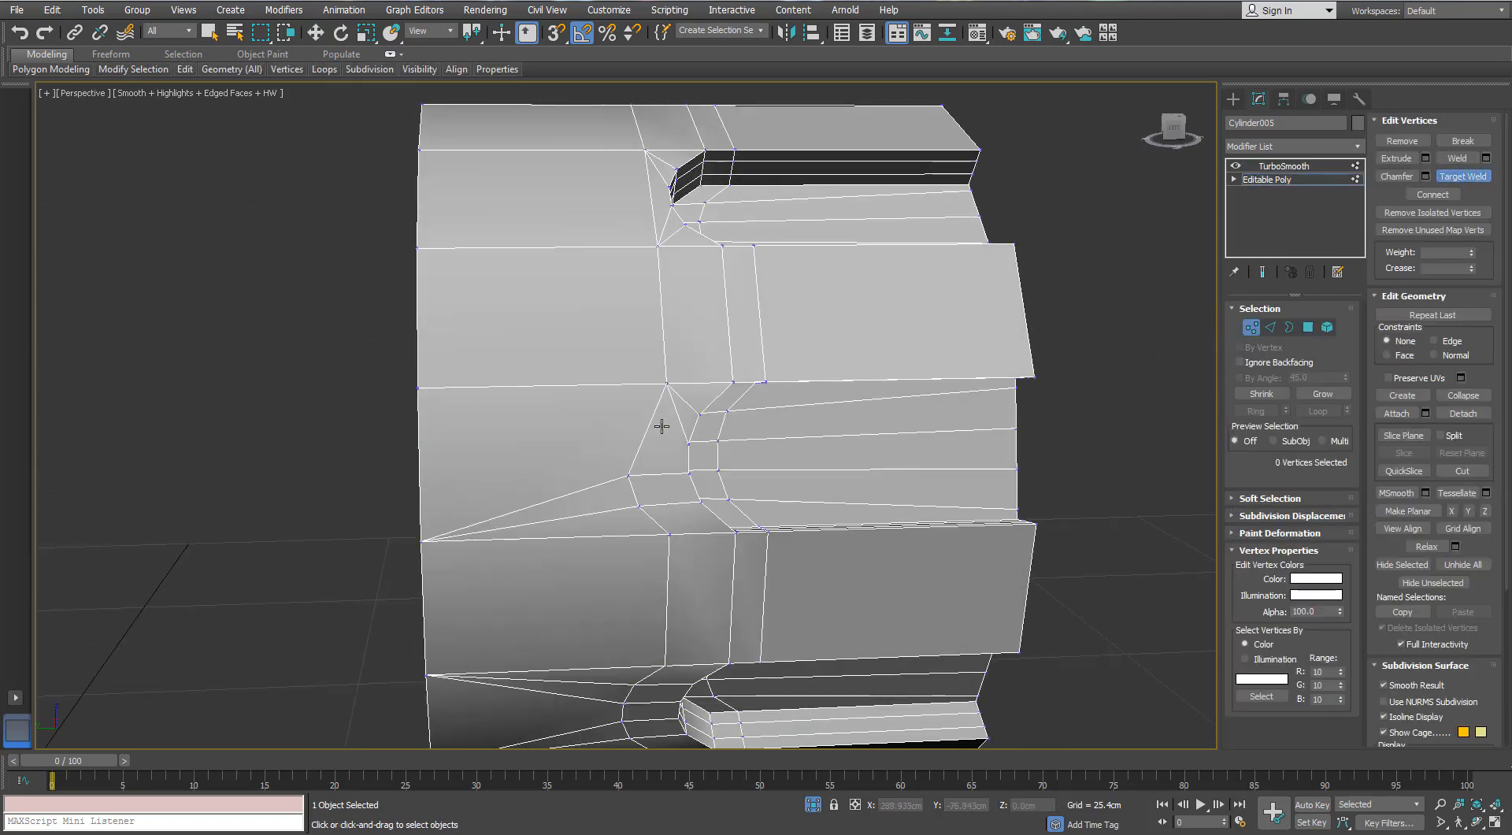
left_click(638, 508)
left_click(638, 508)
left_click(669, 537)
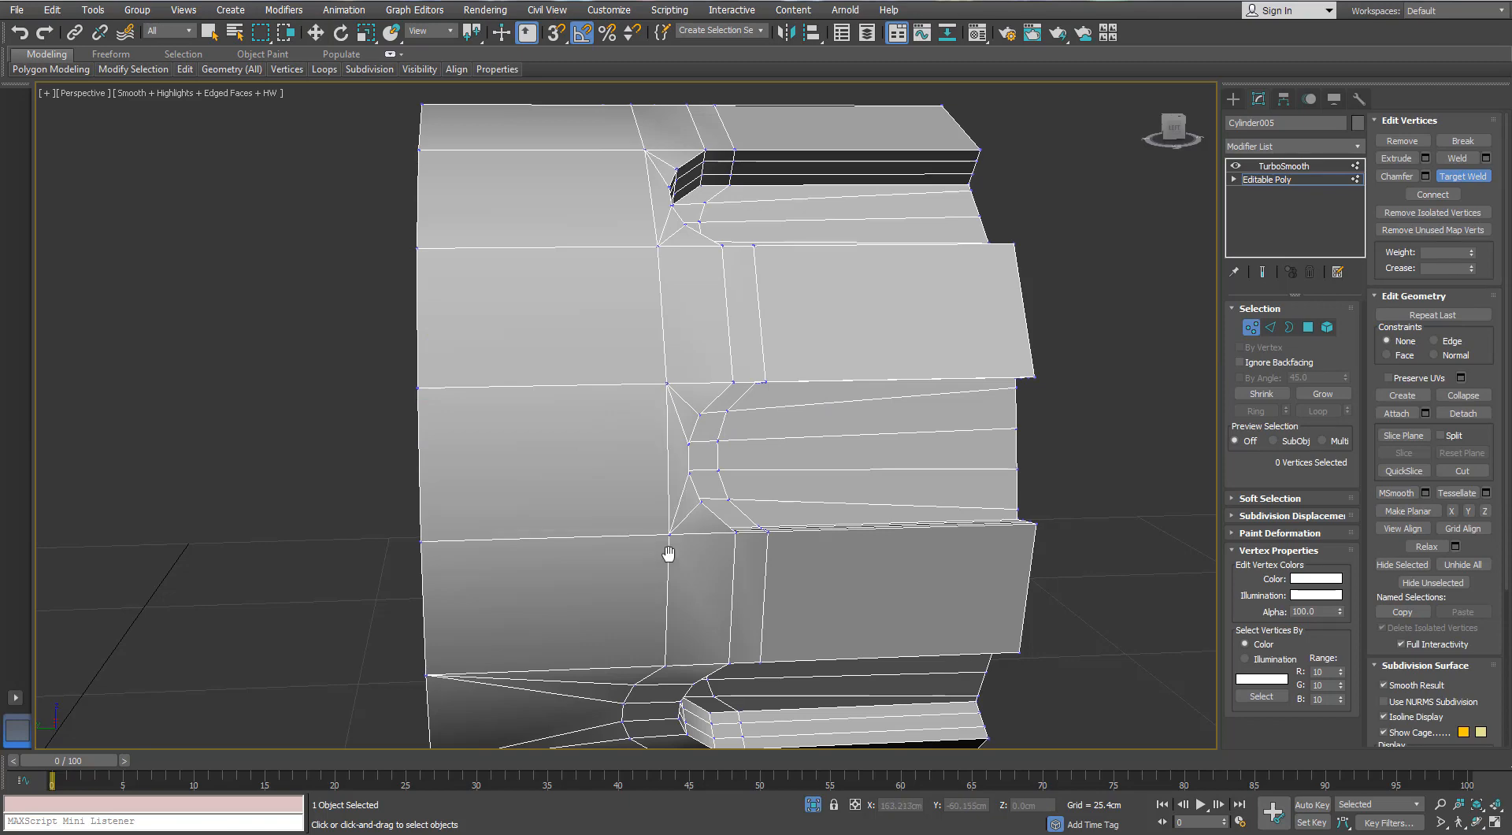
- Target-weld the vertices curving around the second slot end to the adjoining loop corners on either side
middle_click_drag(669, 552, 642, 473, "alt")
left_click(619, 386)
left_click(631, 359)
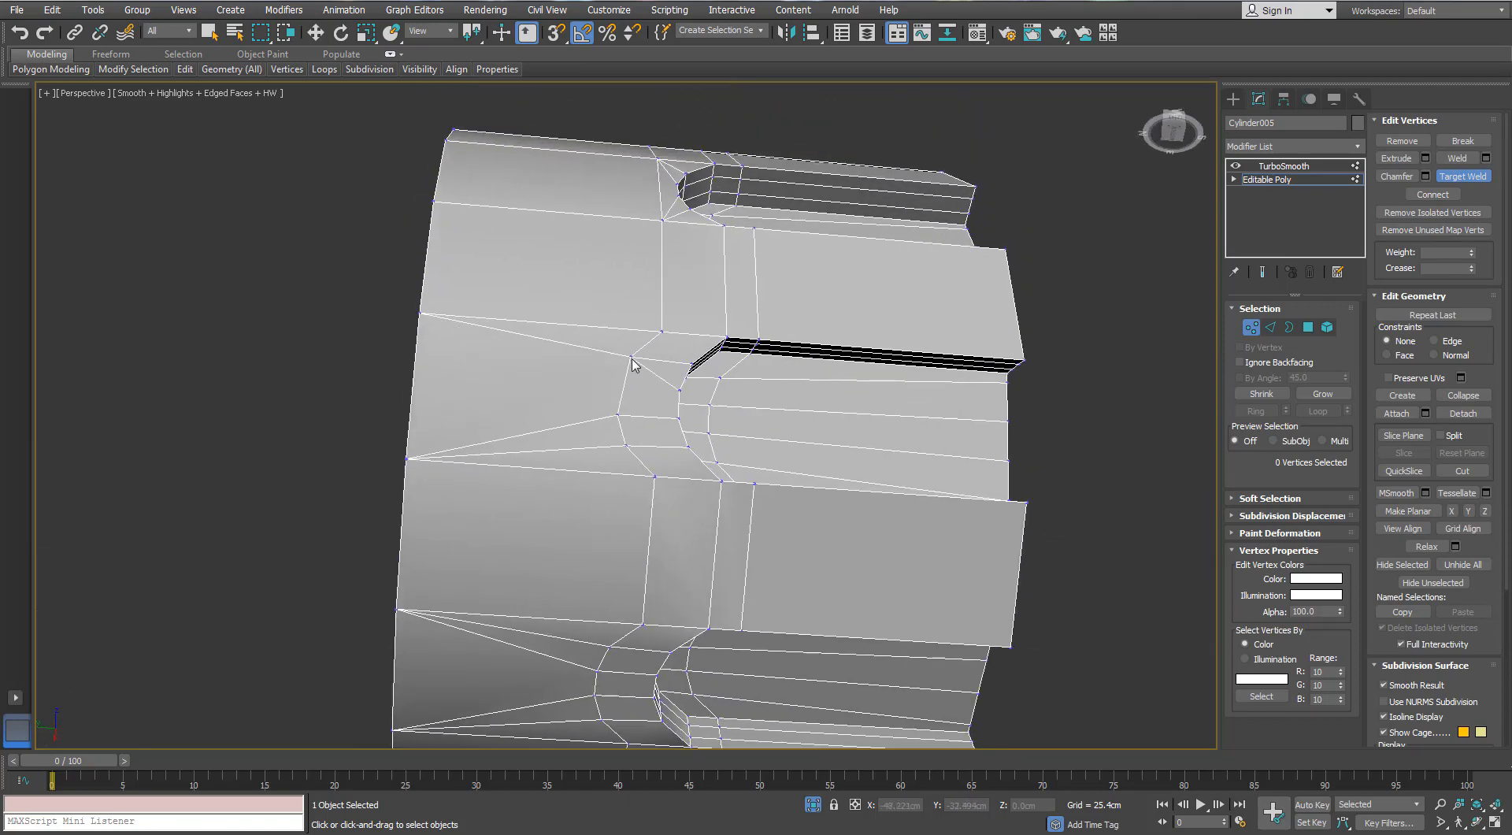
left_click(660, 332)
left_click(624, 445)
left_click(653, 475)
- Target-weld the vertices around the third slot end to its two loop corners, removing the fan of edges toward the plain rim
middle_click_drag(652, 474, 596, 384, "alt")
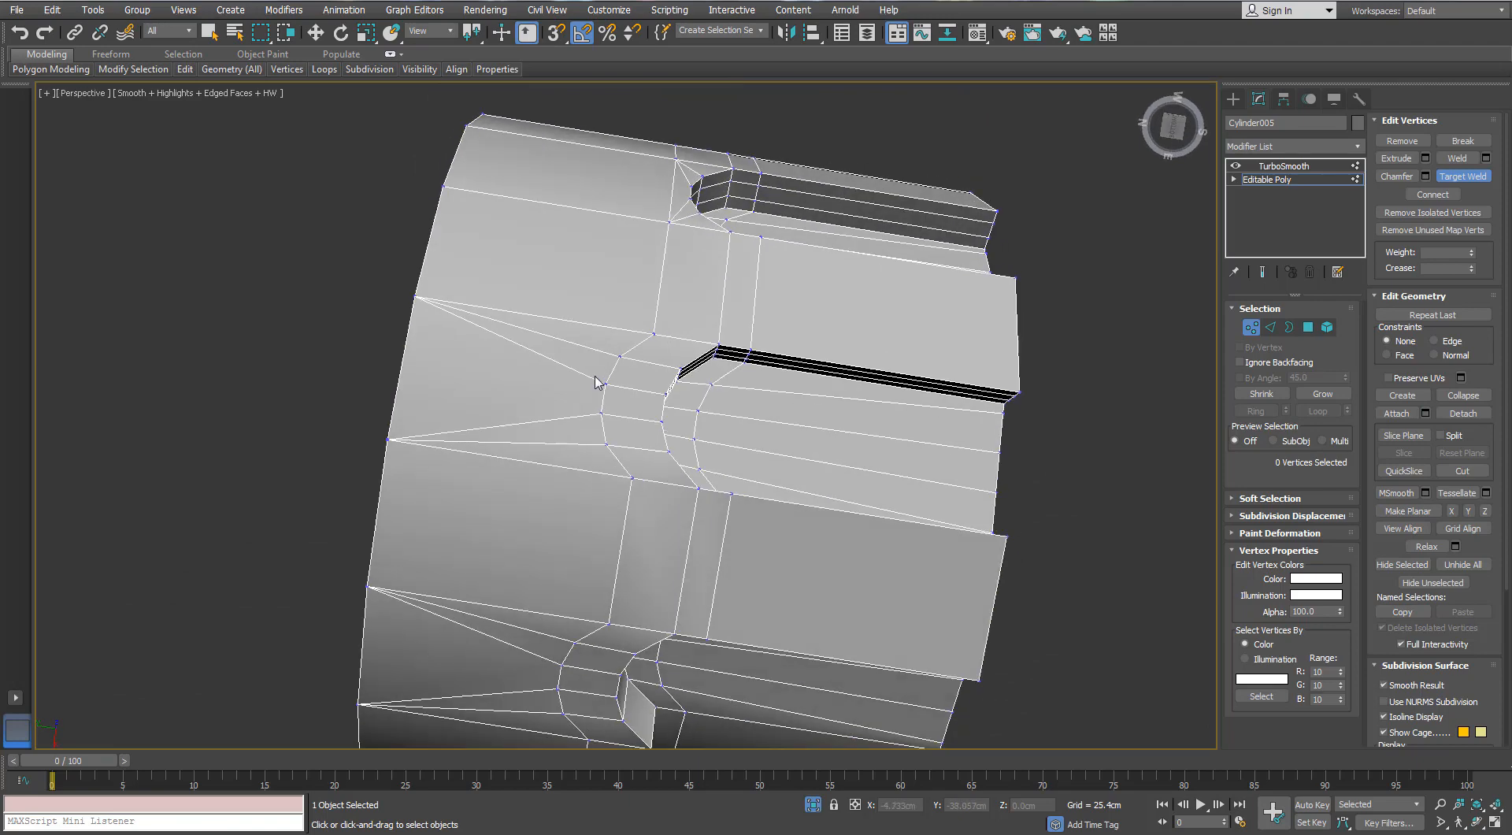
left_click(617, 359)
left_click(654, 334)
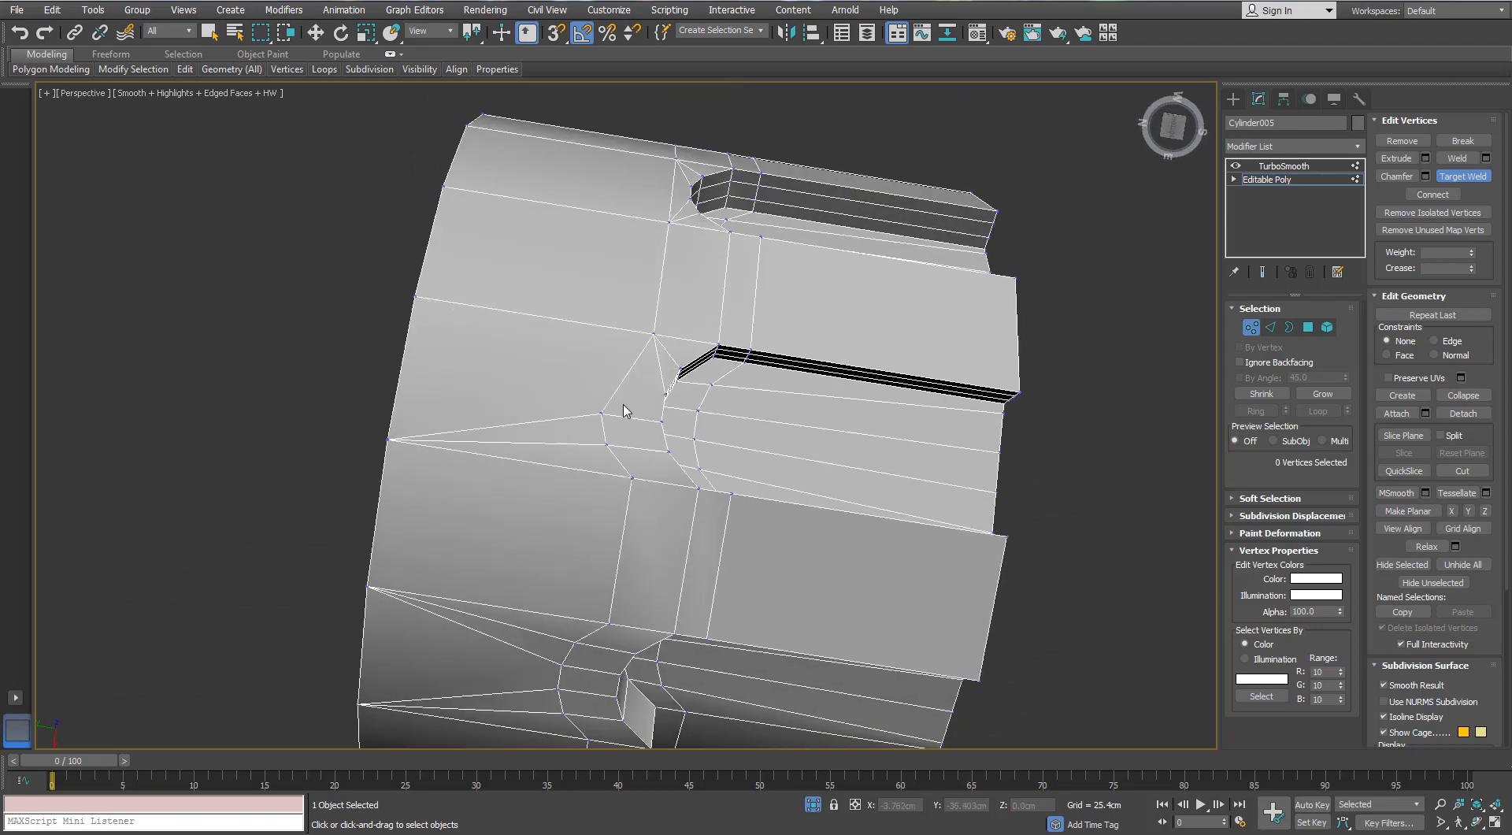
left_click(605, 444)
right_click(599, 457)
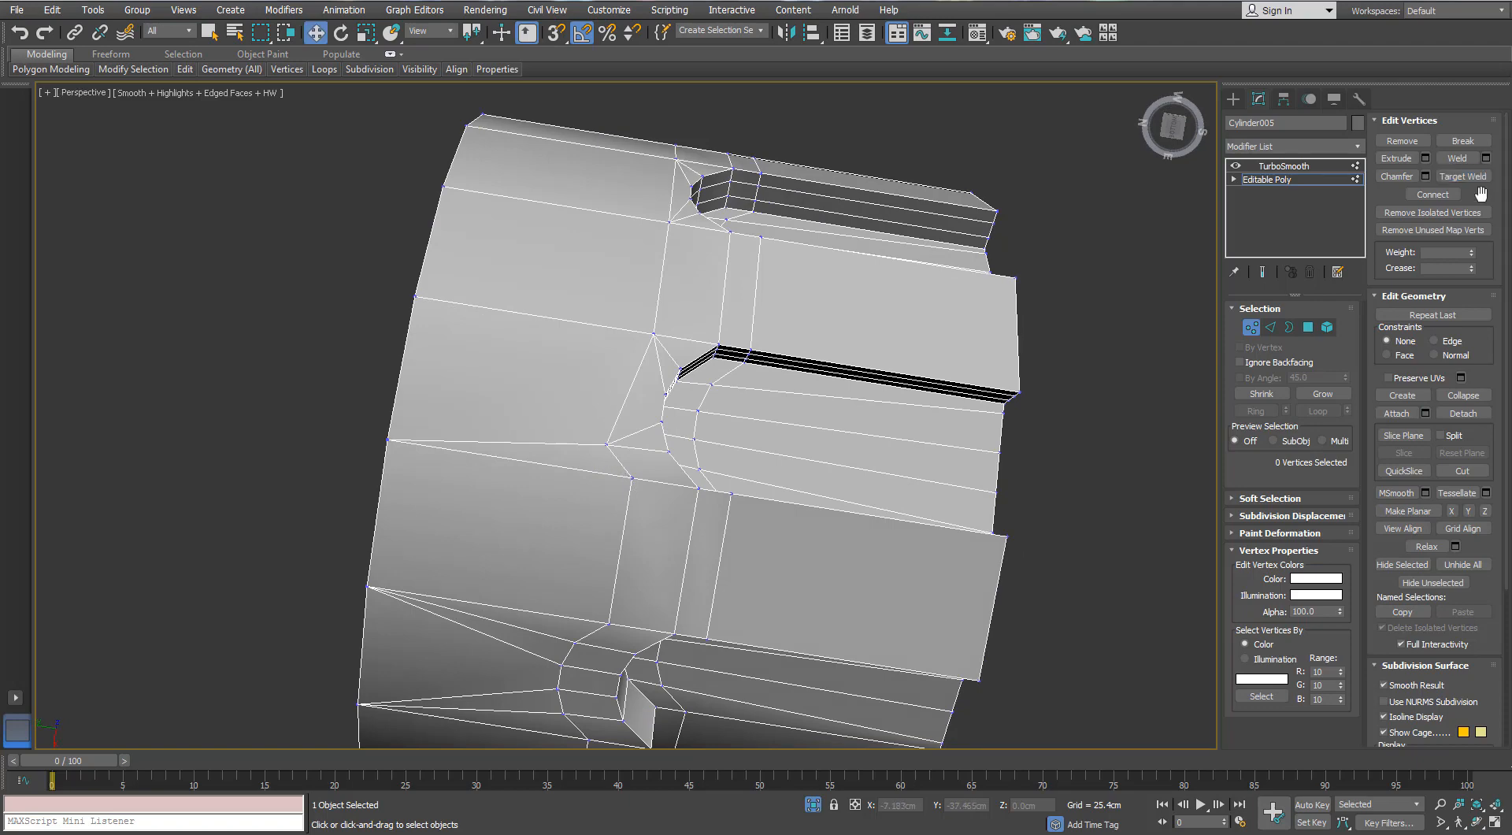
left_click(1471, 179)
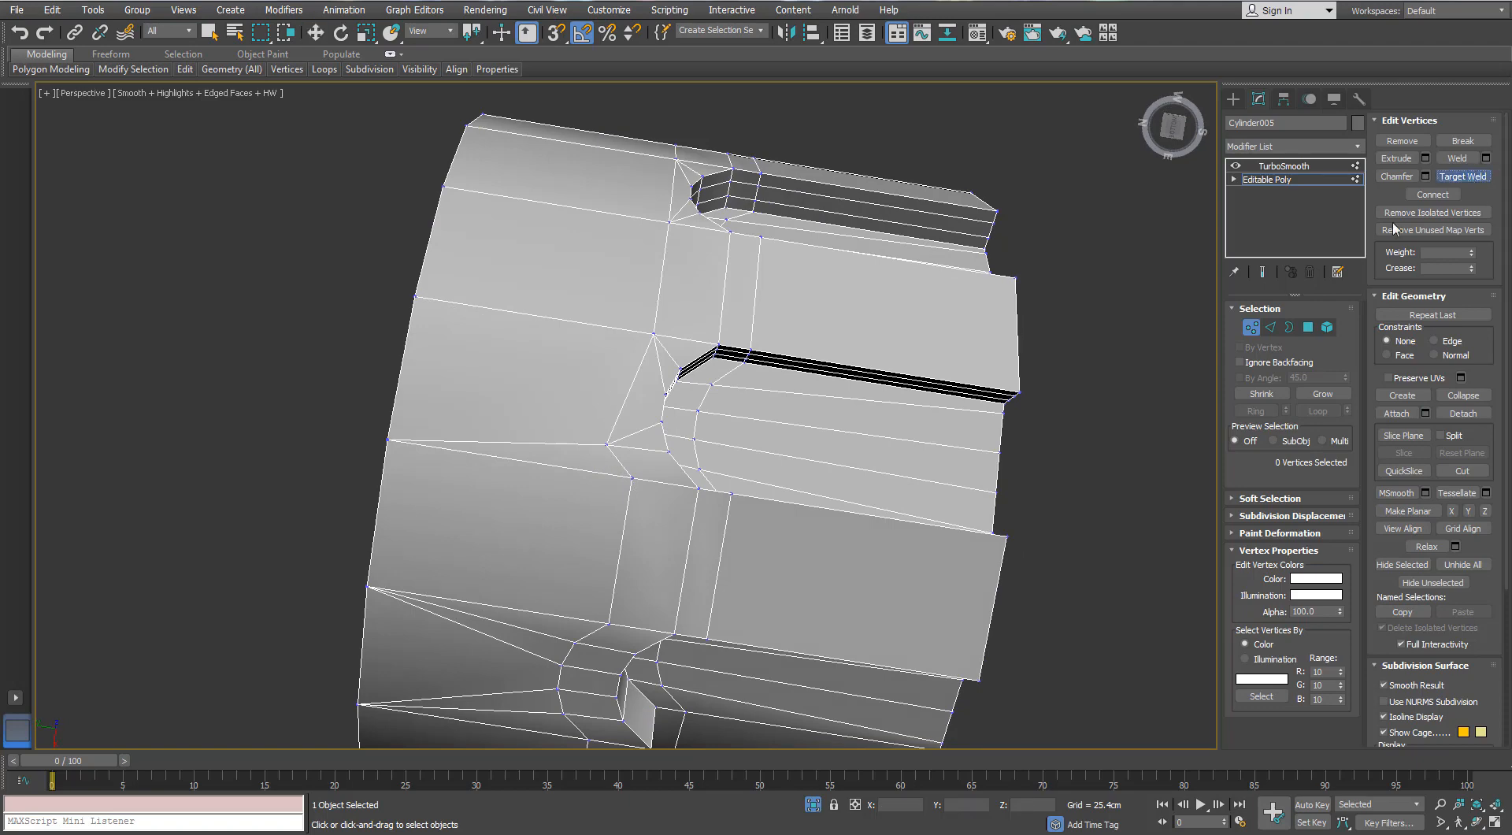
middle_click_drag(631, 478, 729, 470, "alt")
left_click(631, 456)
left_click(669, 435)
left_click(668, 432)
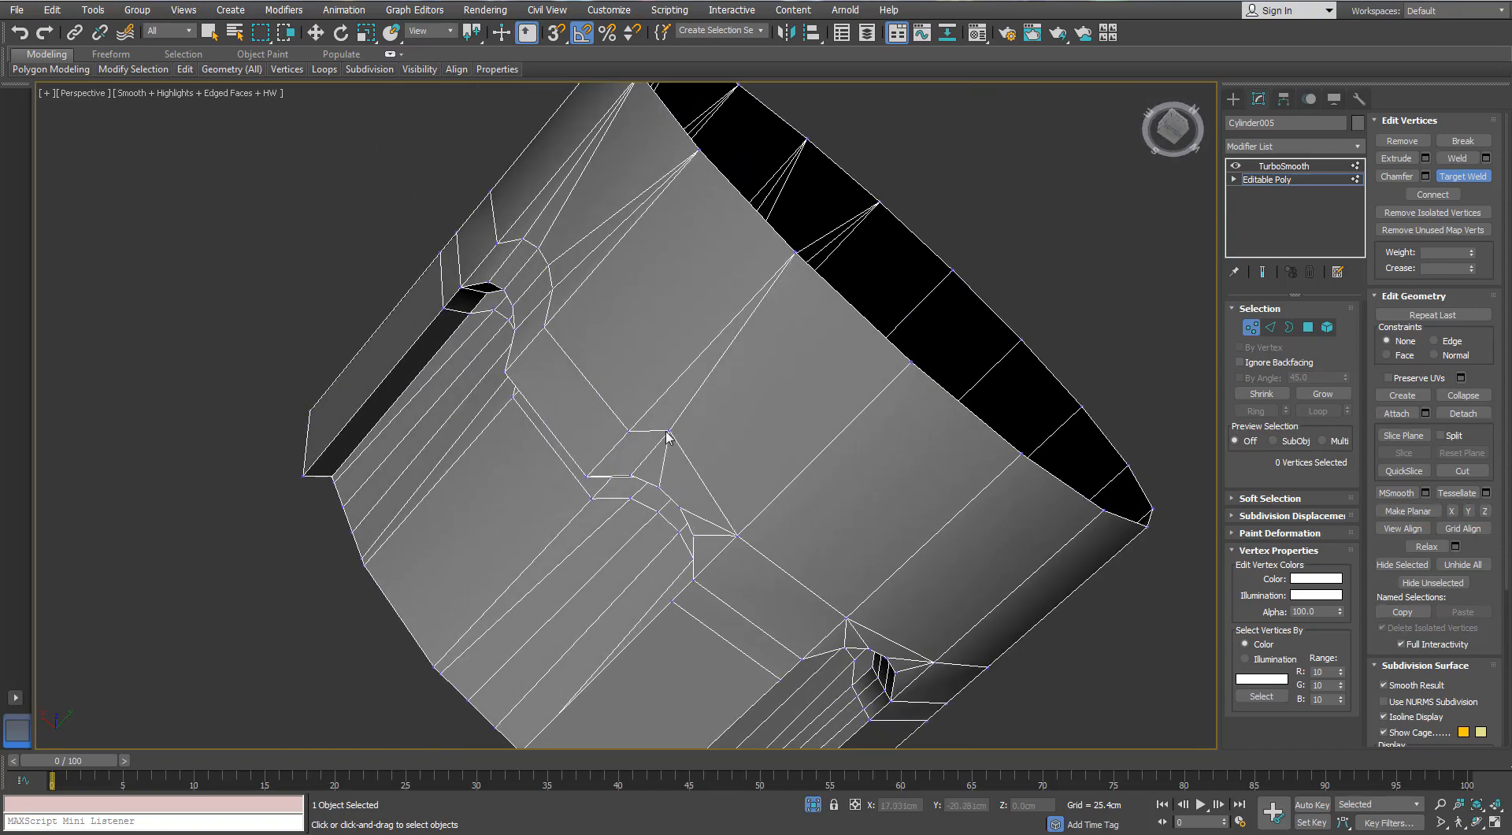
left_click(632, 432)
- Clean up the fourth slot end by target-welding its outer vertices to the corners of the edge loop
middle_click_drag(580, 330, 725, 409, "alt")
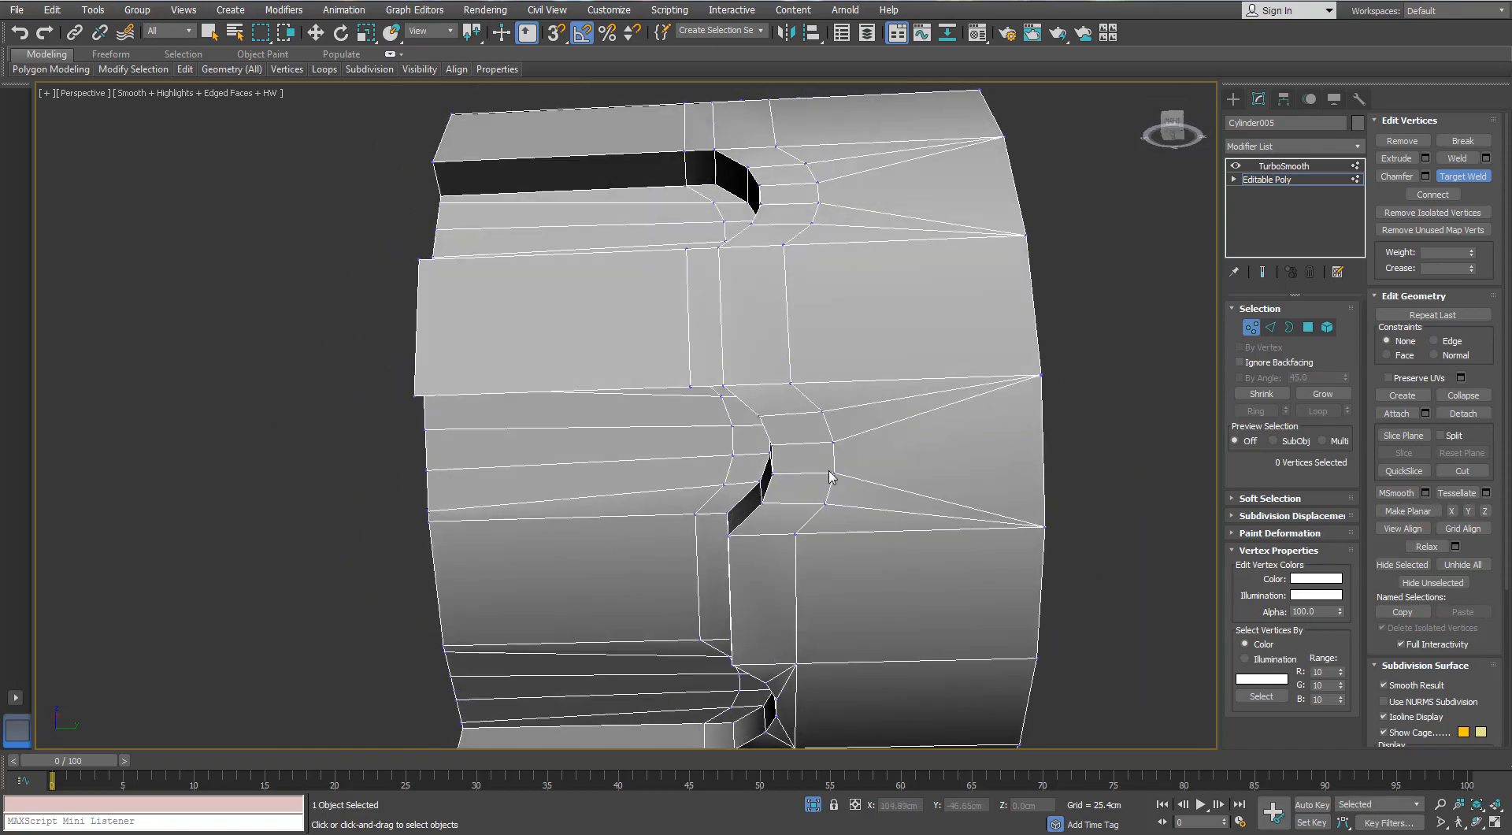
left_click(825, 502)
left_click(795, 533)
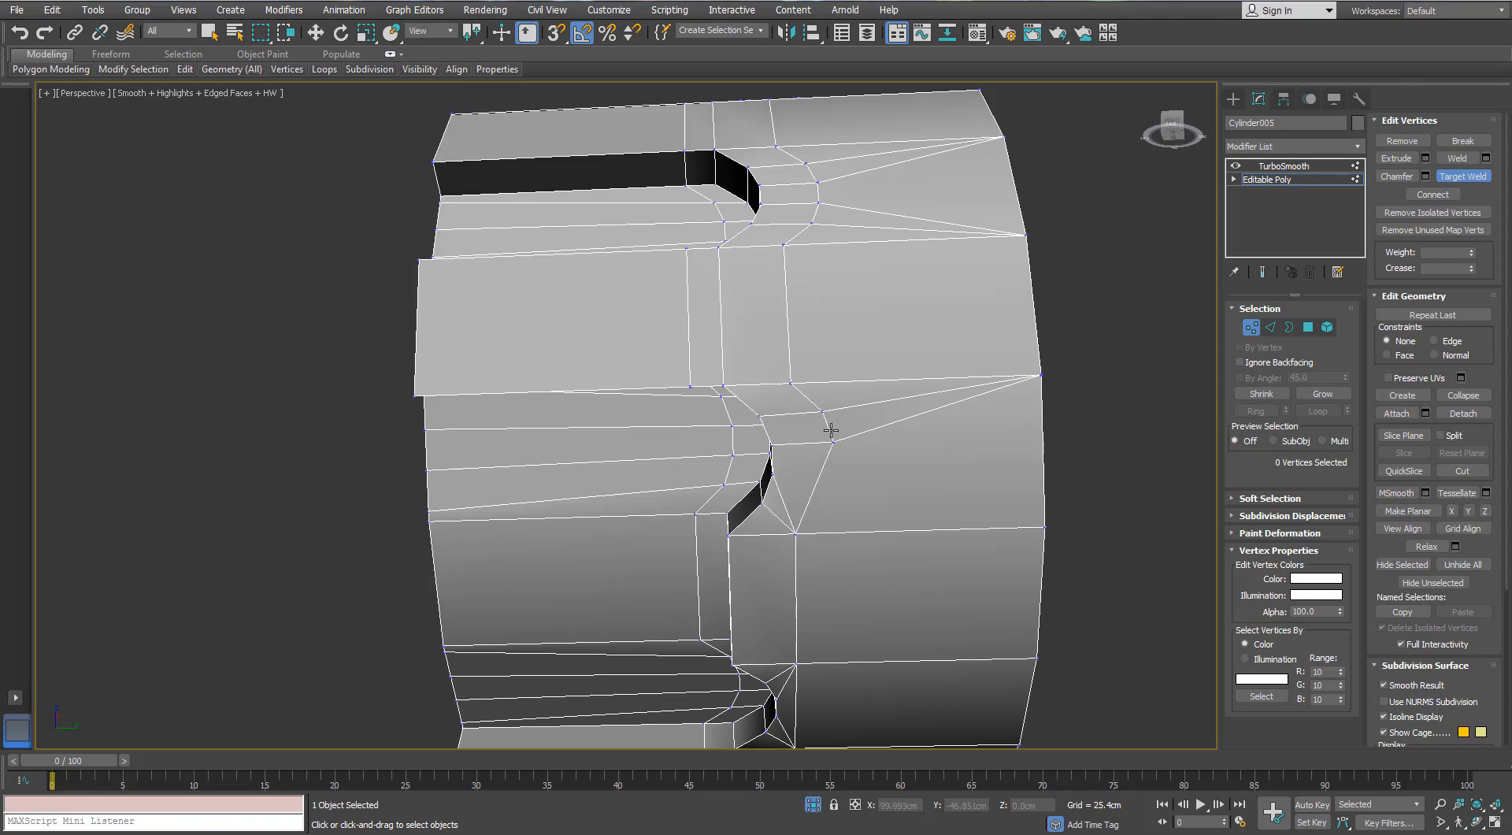
left_click(791, 384)
- Target-weld the outer vertices of the fifth slot end to the loop corners beside the slot
middle_click_drag(791, 383, 740, 608, "alt")
left_click(738, 637)
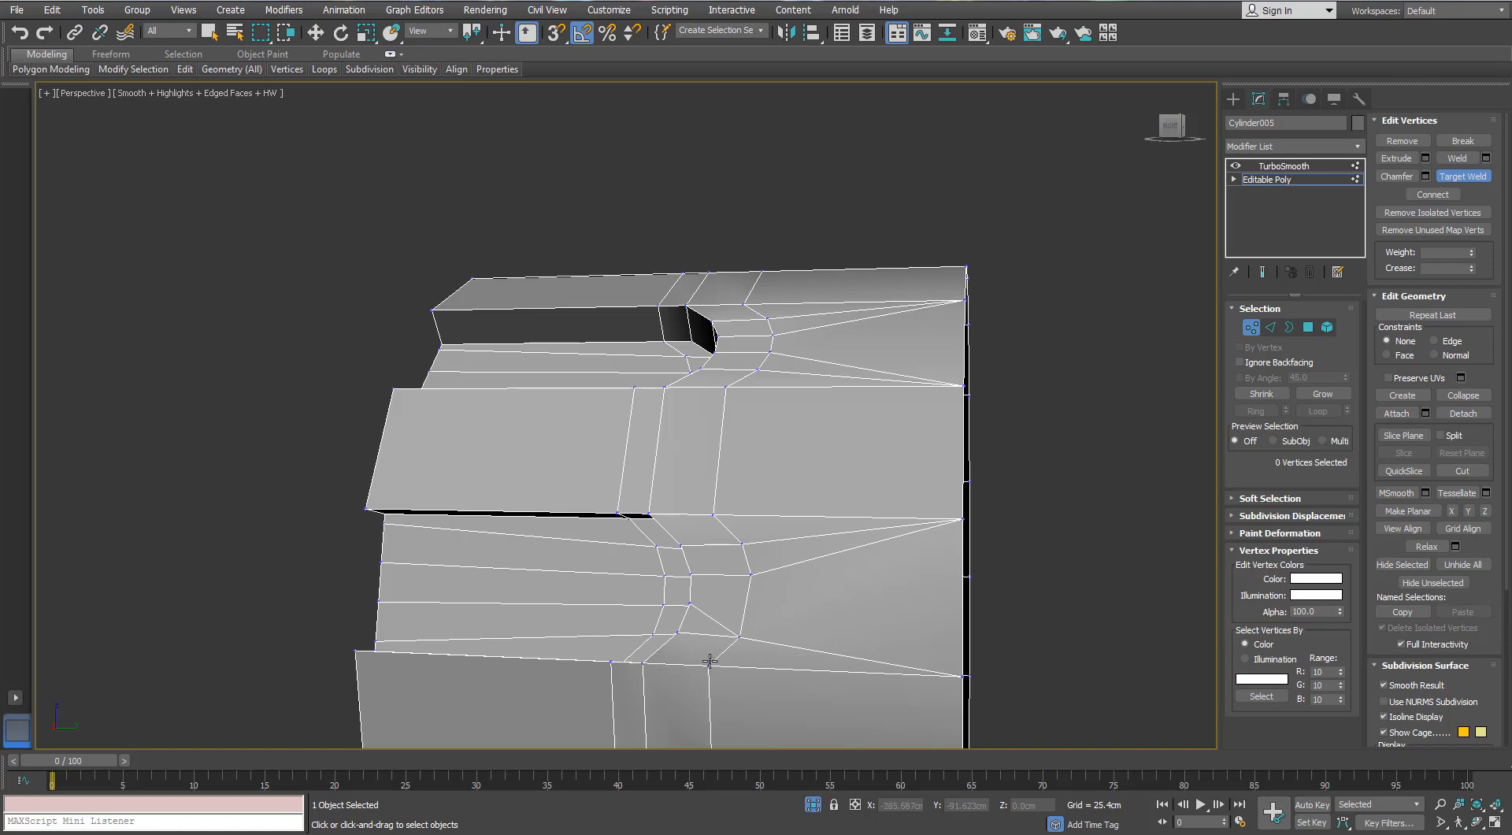
left_click(708, 664)
left_click(750, 575)
left_click(742, 543)
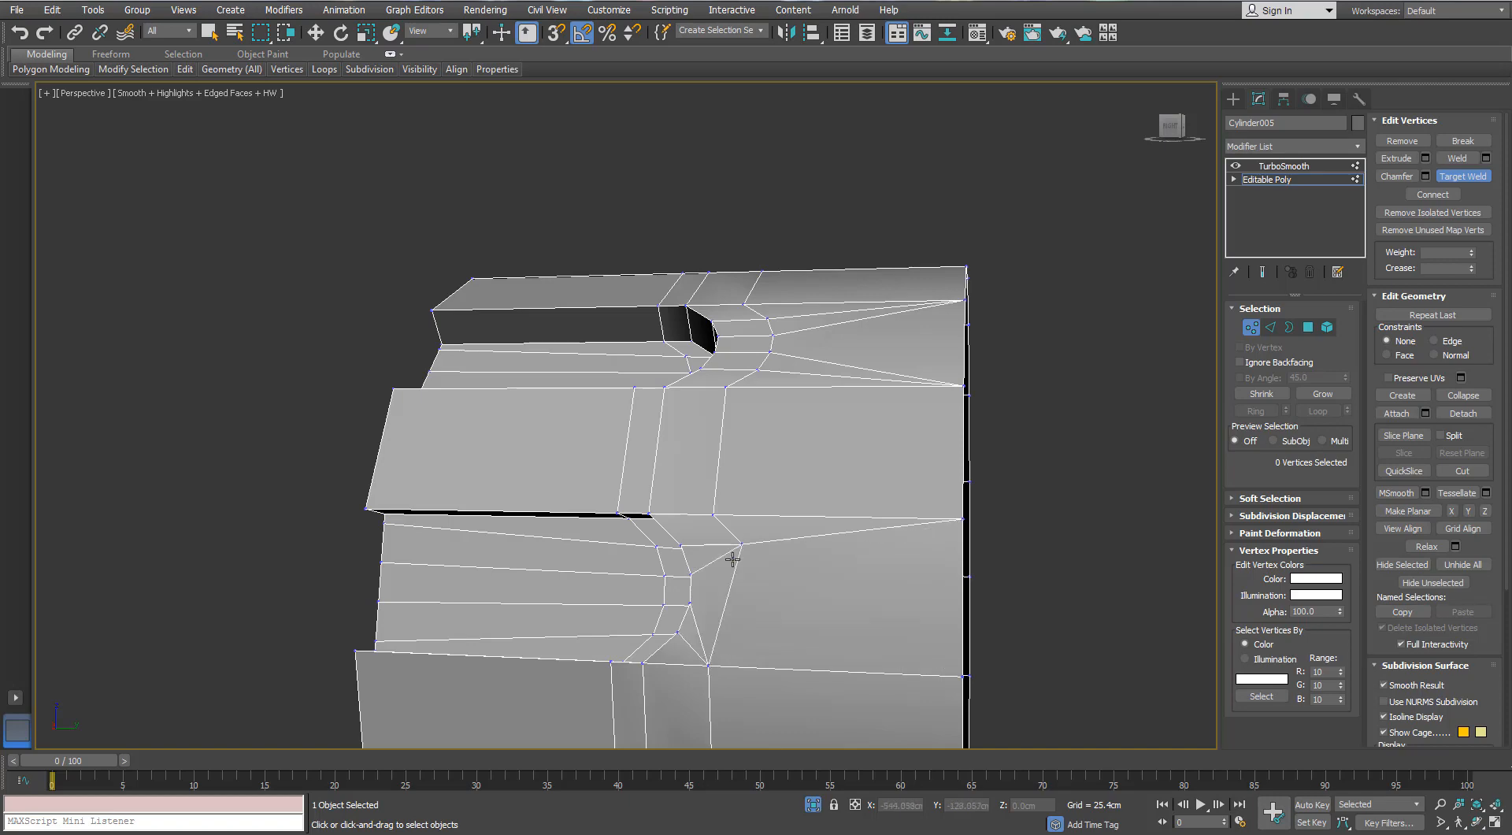
left_click(714, 515)
- Merge the curved row of vertices at the sixth slot end into its two loop corners with Target Weld
middle_click_drag(714, 515, 732, 622, "alt")
left_click(723, 639)
left_click(720, 641)
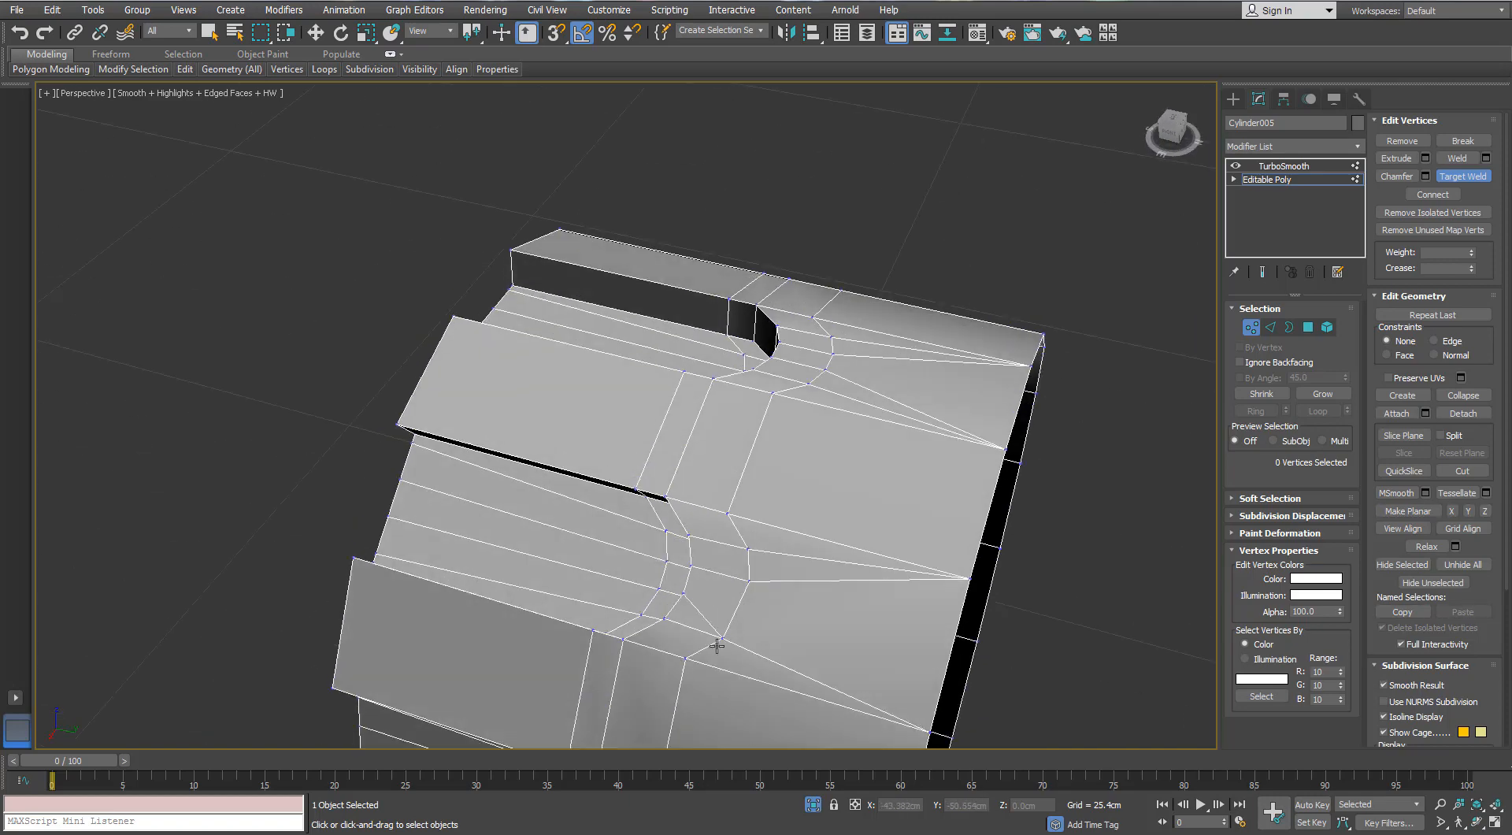
left_click(687, 657)
left_click(748, 549)
left_click(748, 549)
left_click(727, 514)
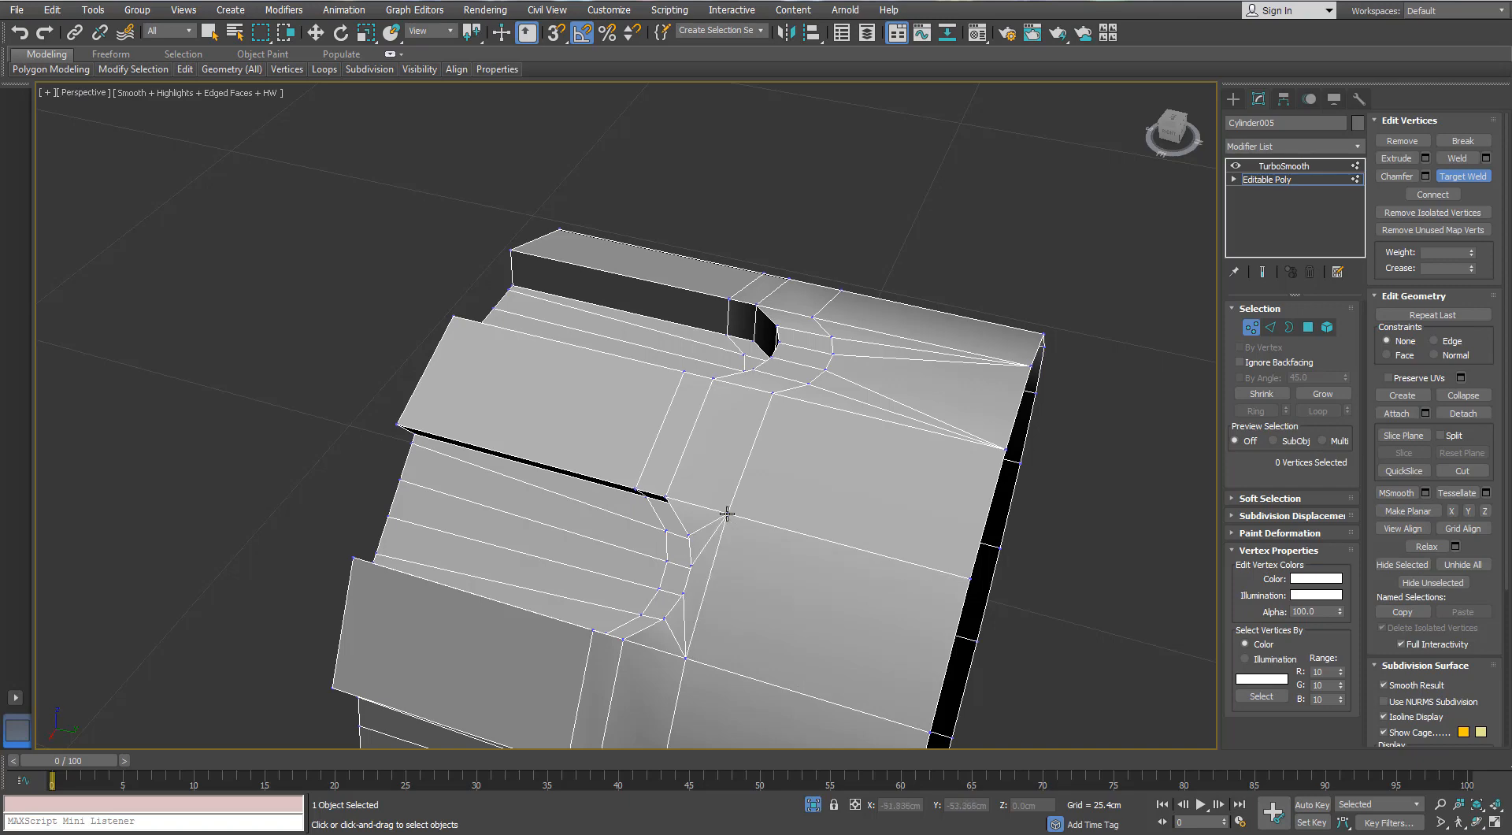
- Target-weld the remaining fan vertices at the seventh slot end to the neighbouring edge-loop corners
middle_click_drag(727, 514, 677, 547, "alt")
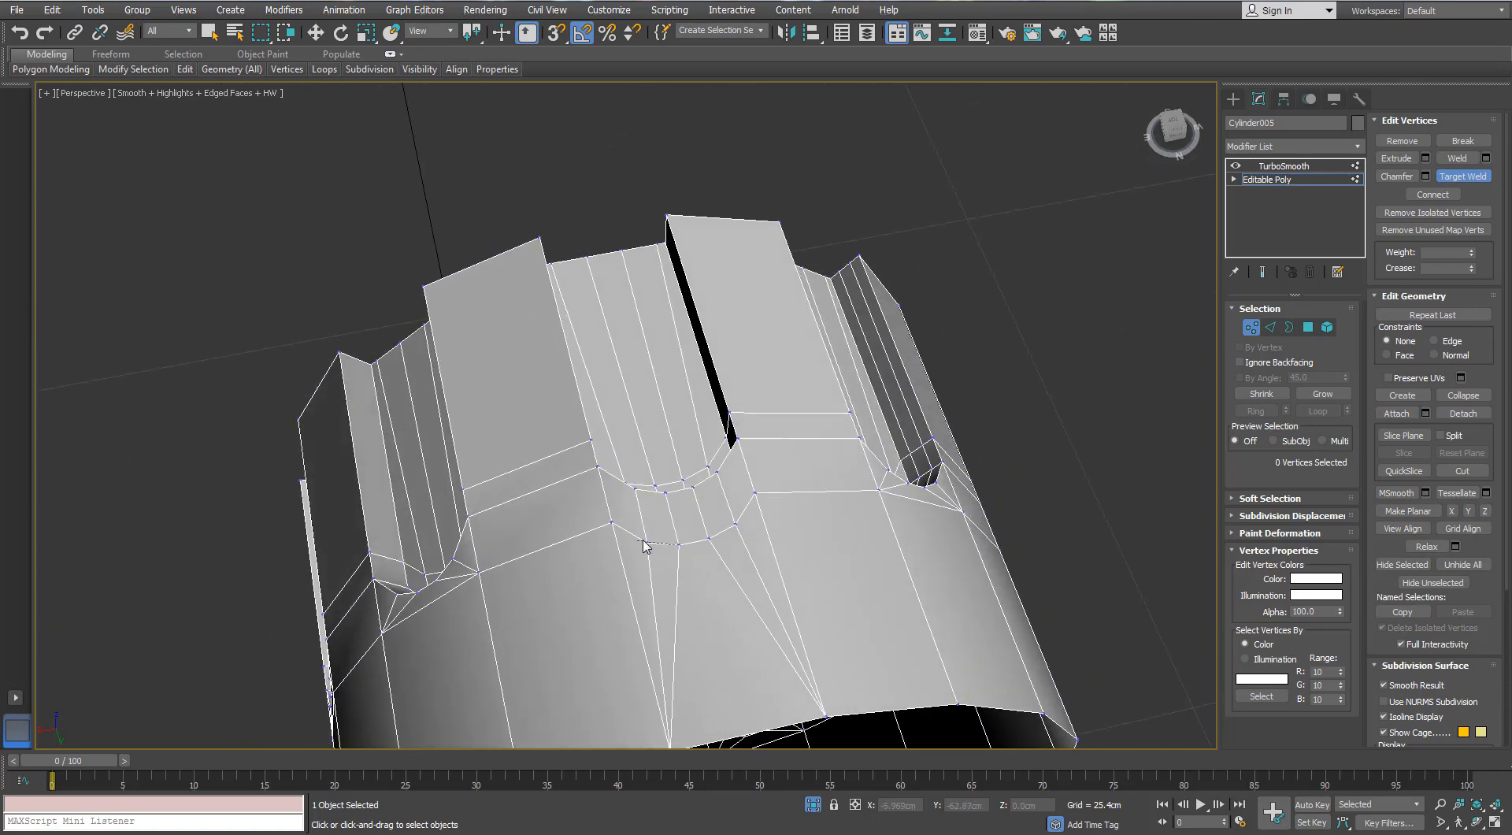
left_click(646, 543)
left_click(611, 524)
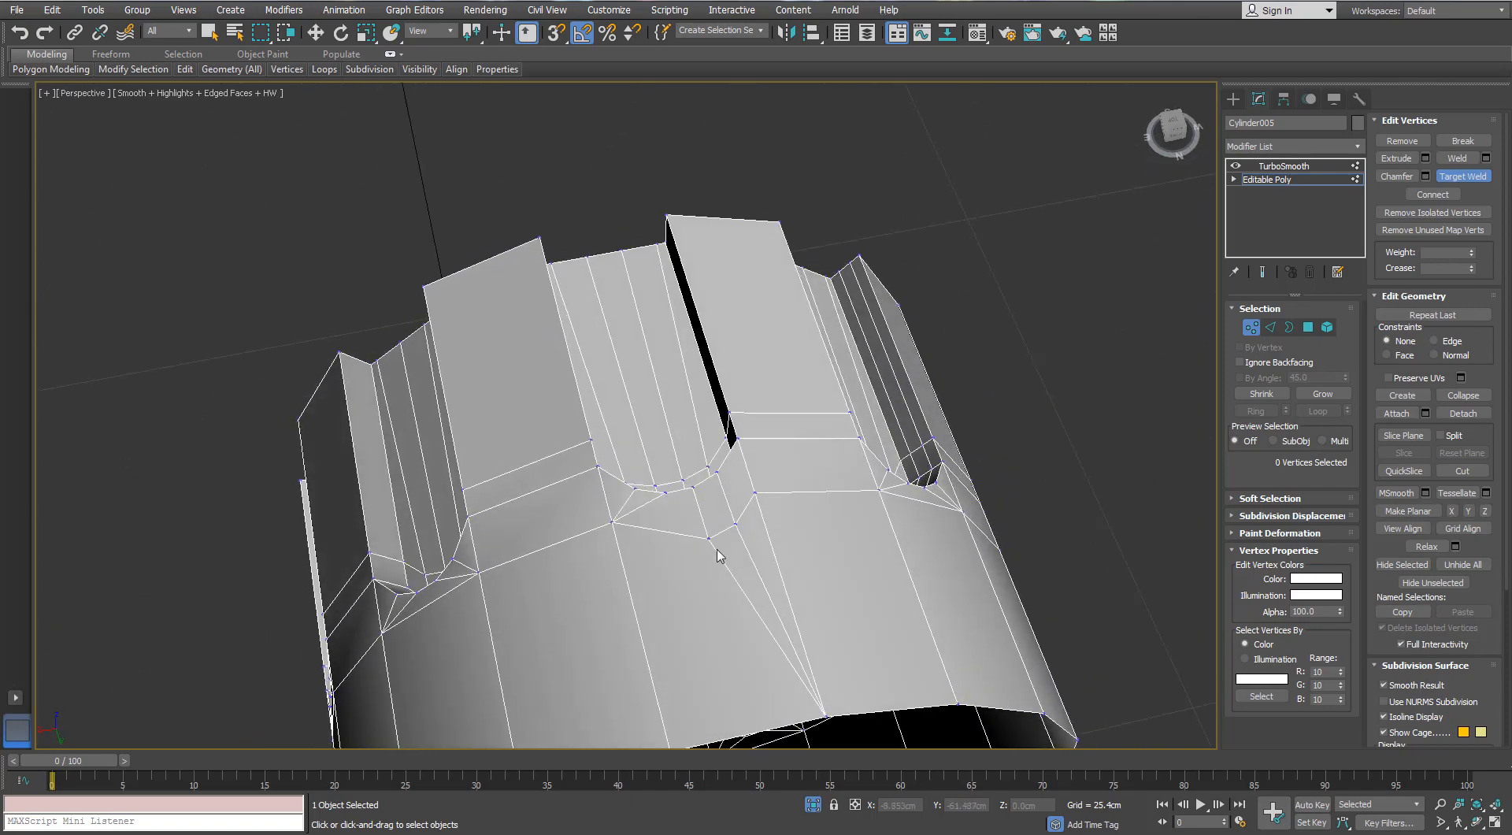
left_click(712, 539)
left_click(734, 524)
left_click(756, 494)
middle_click_drag(757, 498, 697, 470, "alt")
scroll(714, 573, "down", 4)
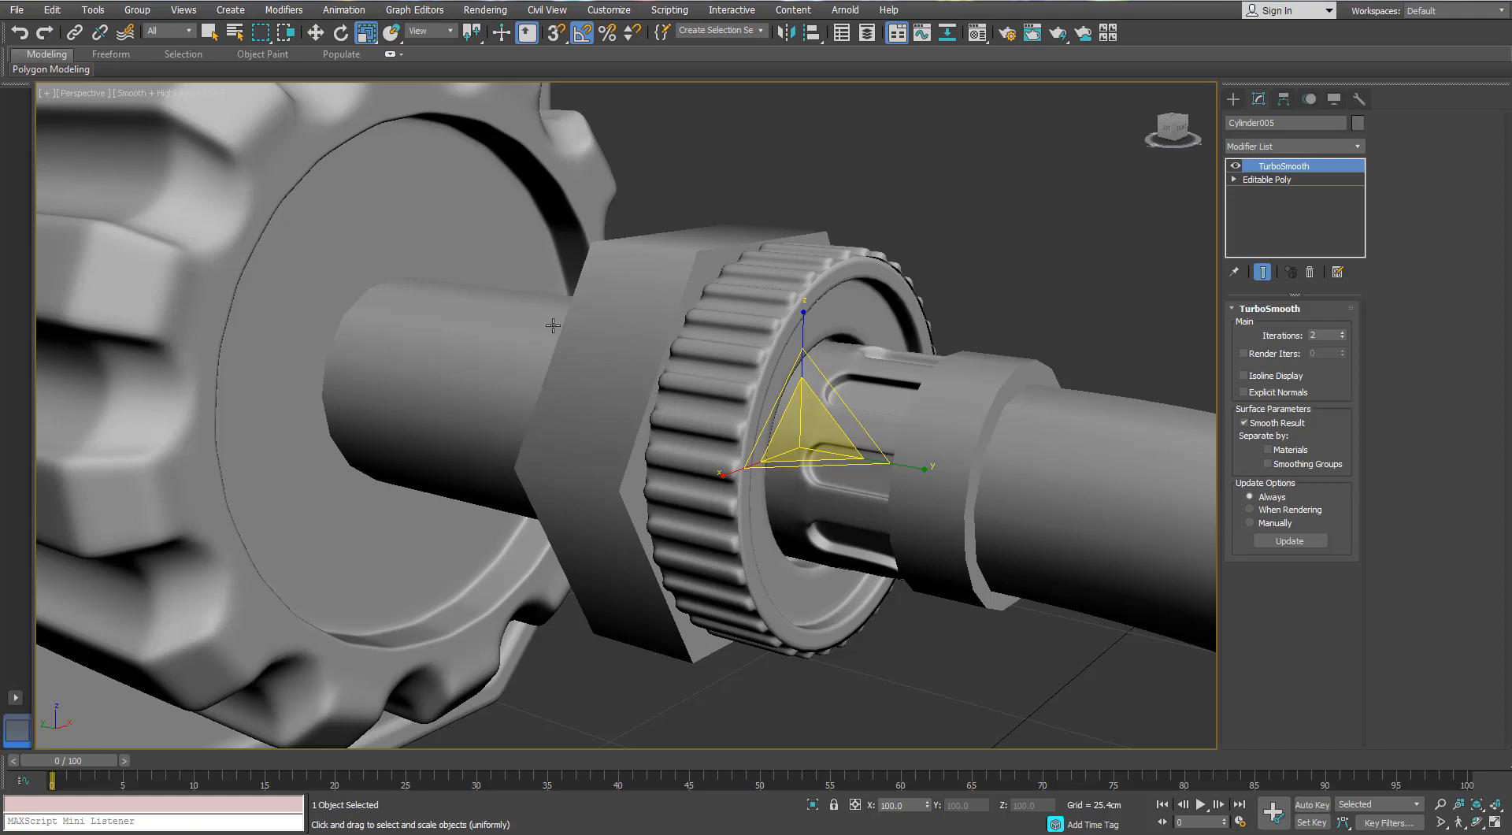
- Show edged faces, isolate the collar at the start of the hose and collapse its Shell modifier into an editable poly
scroll(813, 281, "down", 6)
key("F4")
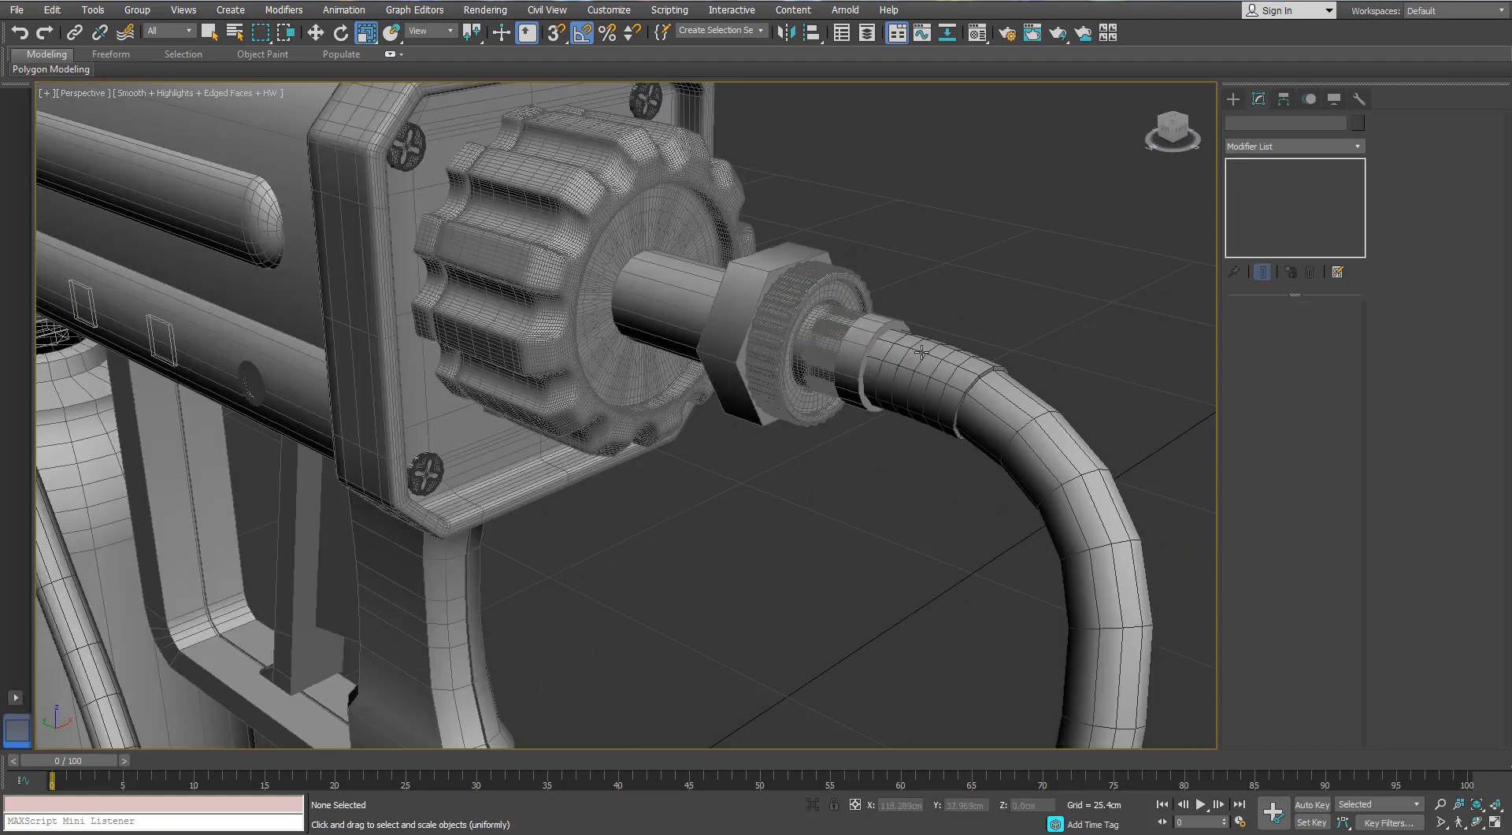
left_click(796, 360)
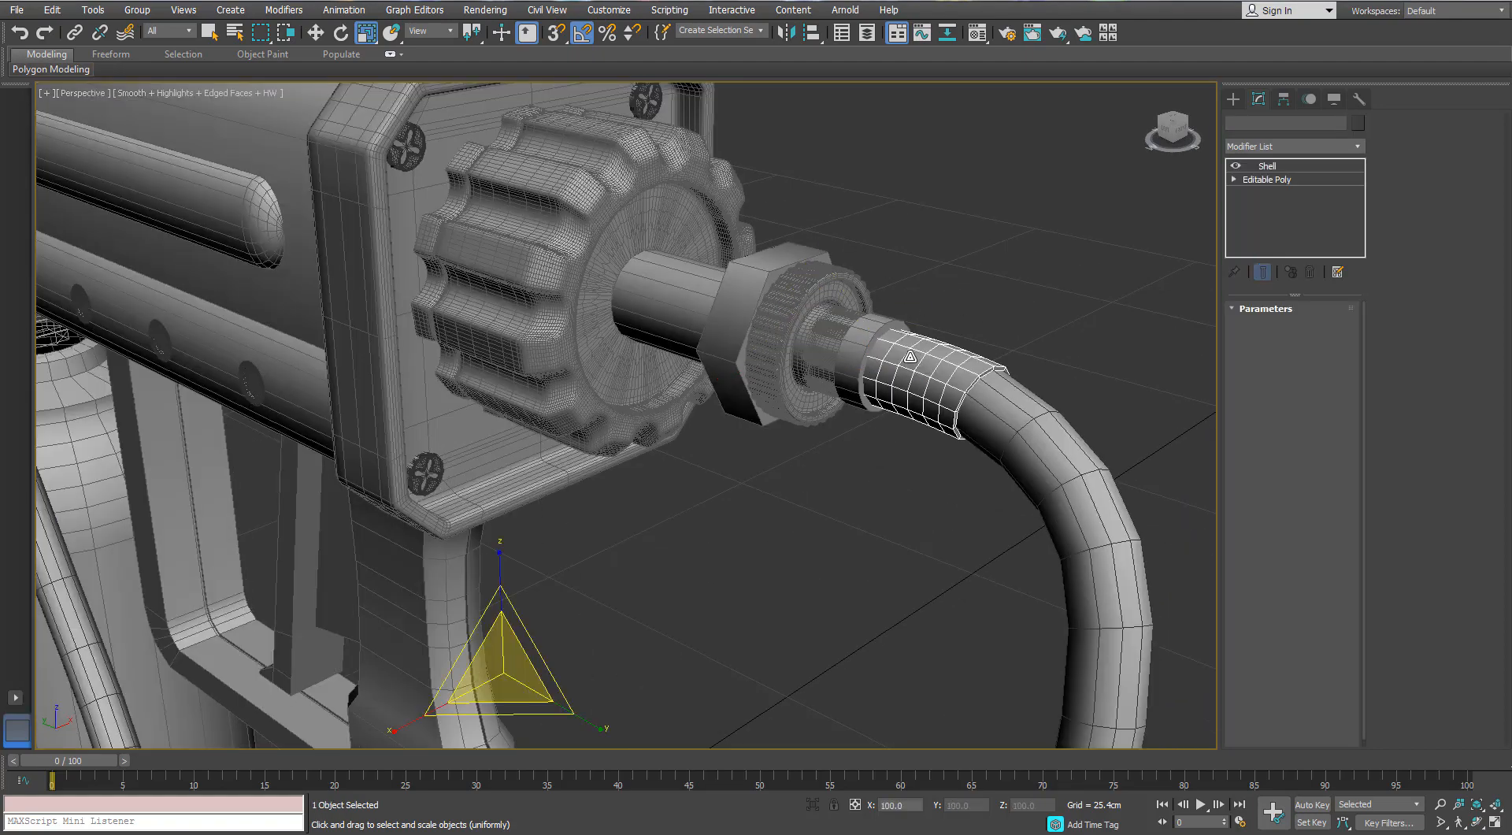
key("alt+q")
left_click(1264, 166)
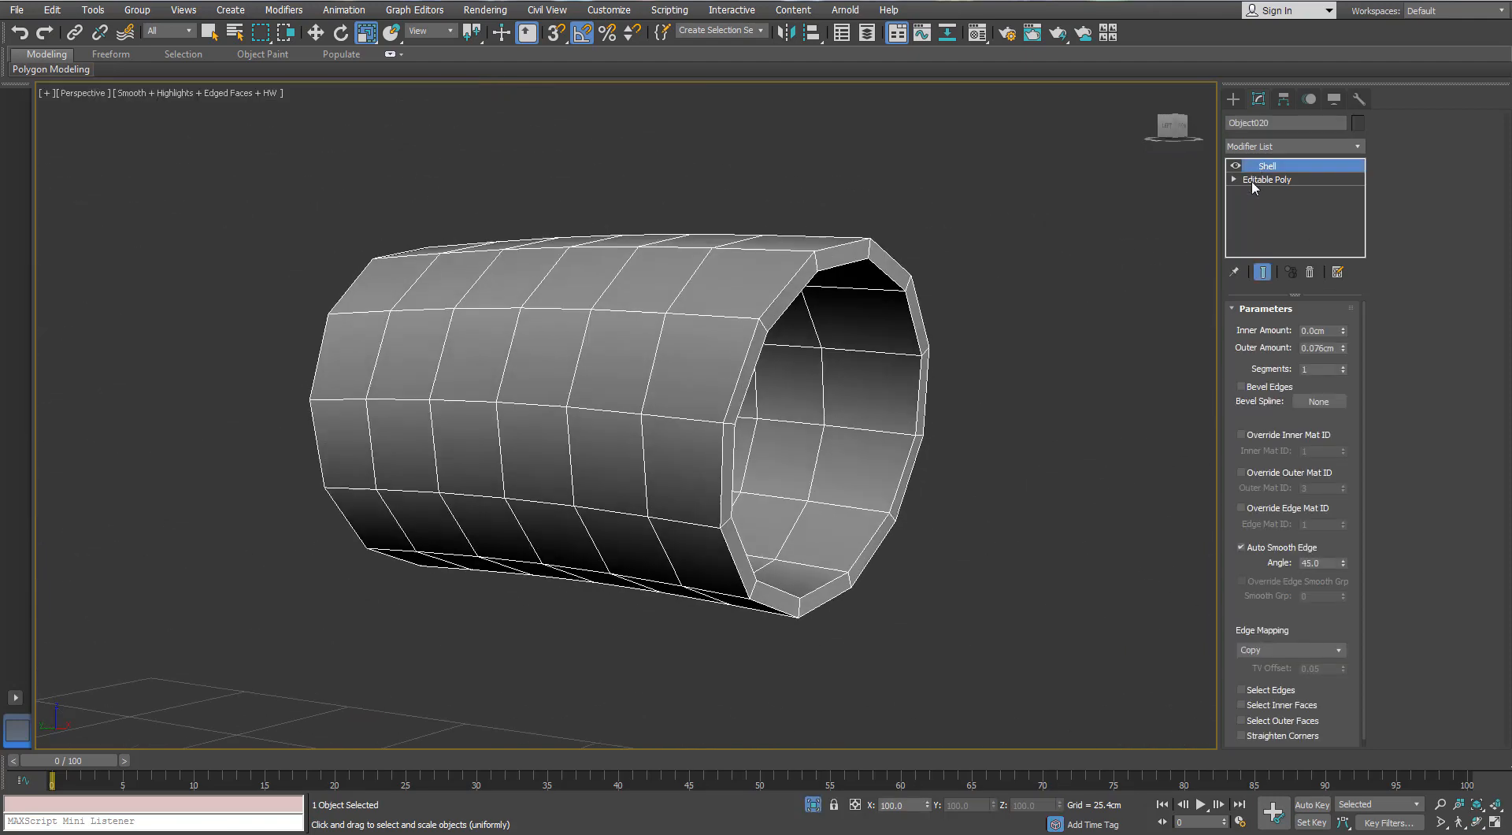
right_click(772, 285)
left_click(753, 443)
- Select the inner-wall edge rings at both ends of the collar, convert them to polygons and delete those polygons
left_click(1271, 326)
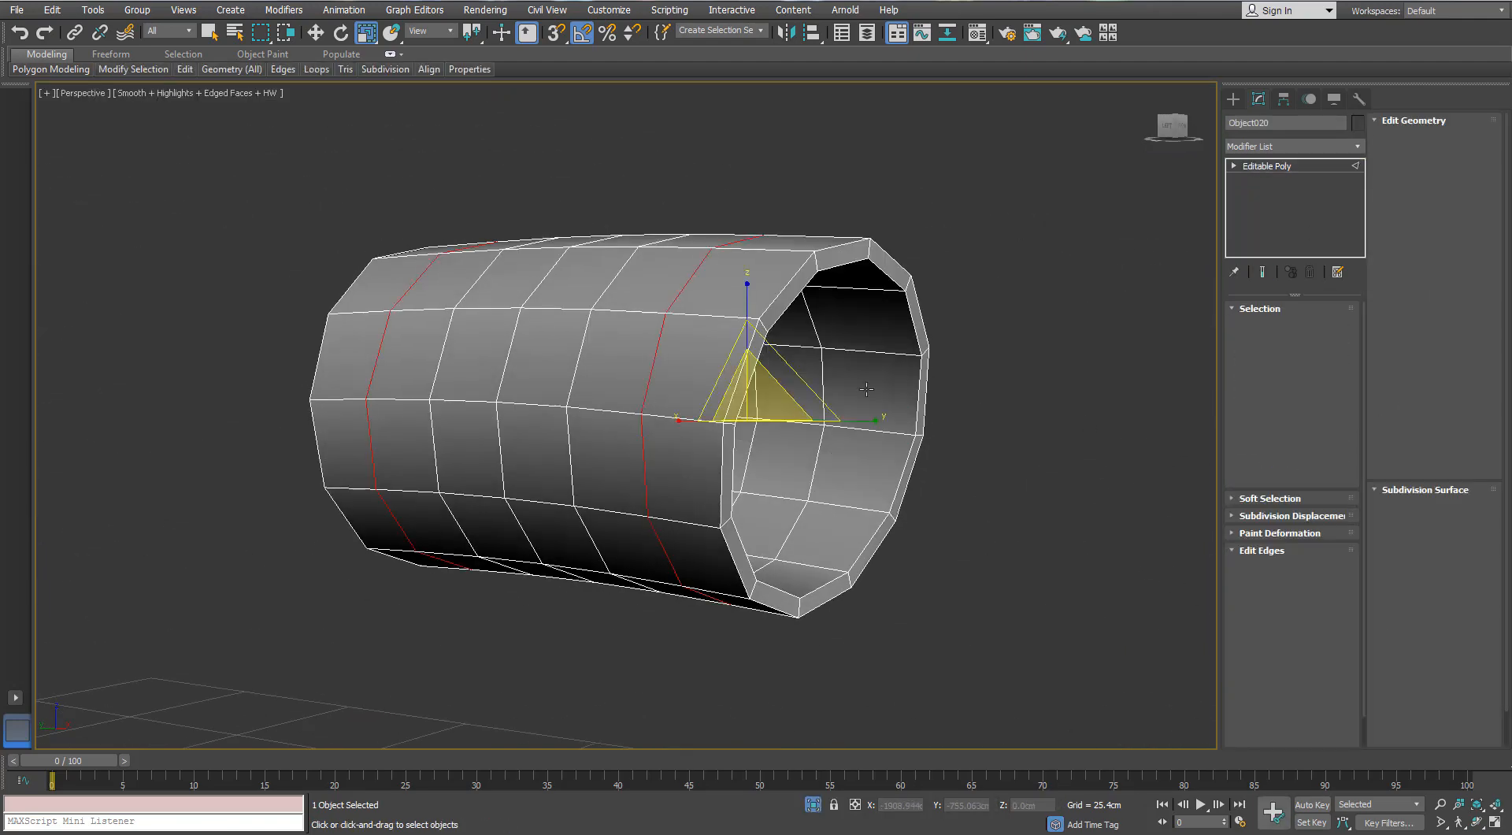
left_click(866, 355)
key("alt+r")
middle_click_drag(750, 353, 844, 364, "alt")
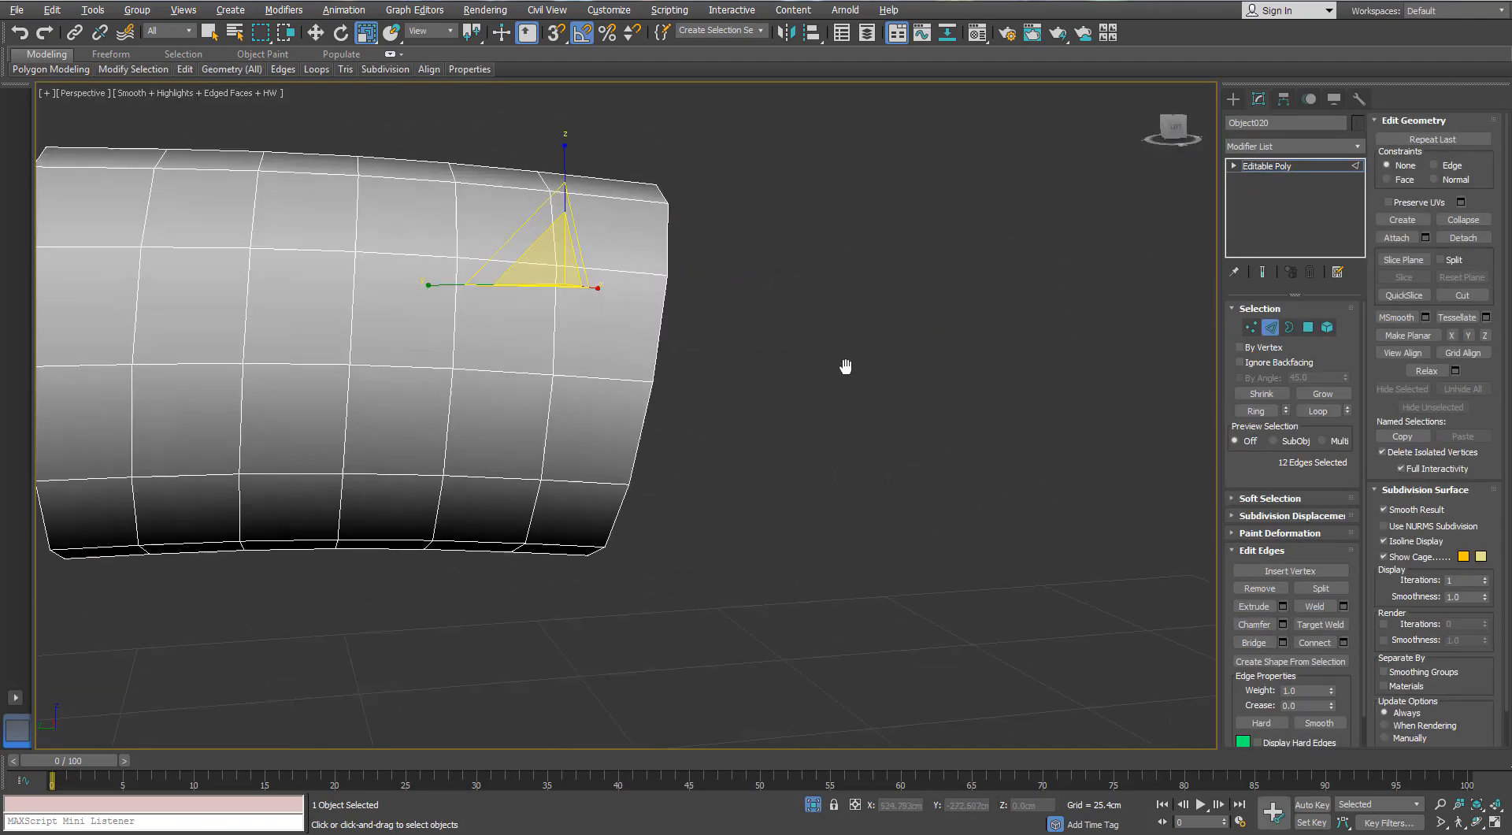
scroll(845, 365, "down", 3)
middle_click_drag(449, 363, 603, 394)
left_click(506, 384, "ctrl")
key("alt+r")
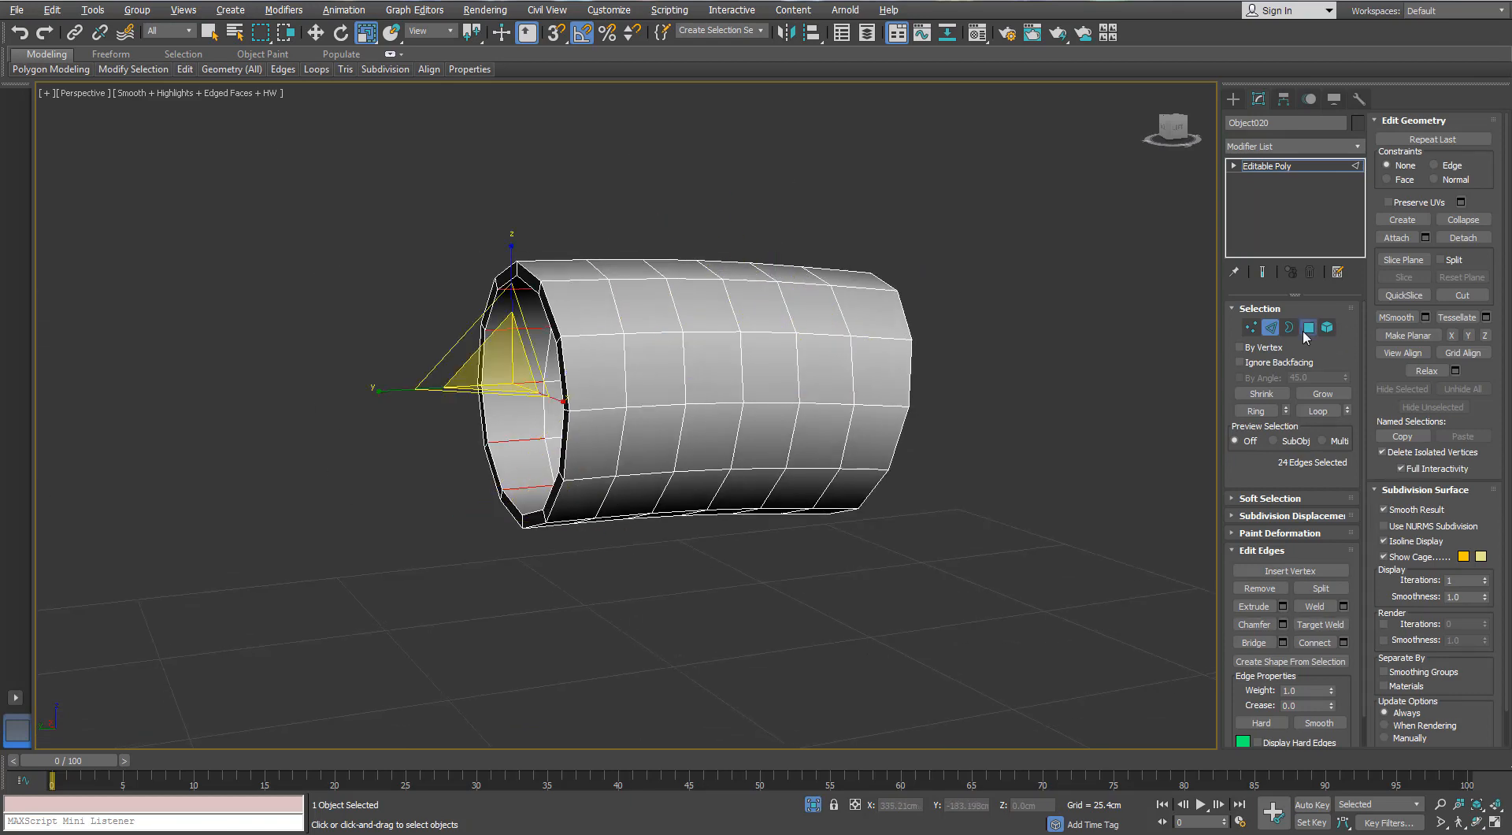
left_click(1304, 331, "ctrl")
key("ctrl+d")
middle_click_drag(592, 371, 700, 392, "alt")
scroll(699, 392, "up", 3)
- Select the remaining inner-wall polygons of the collar from an edge selection and delete them
left_click(1270, 330)
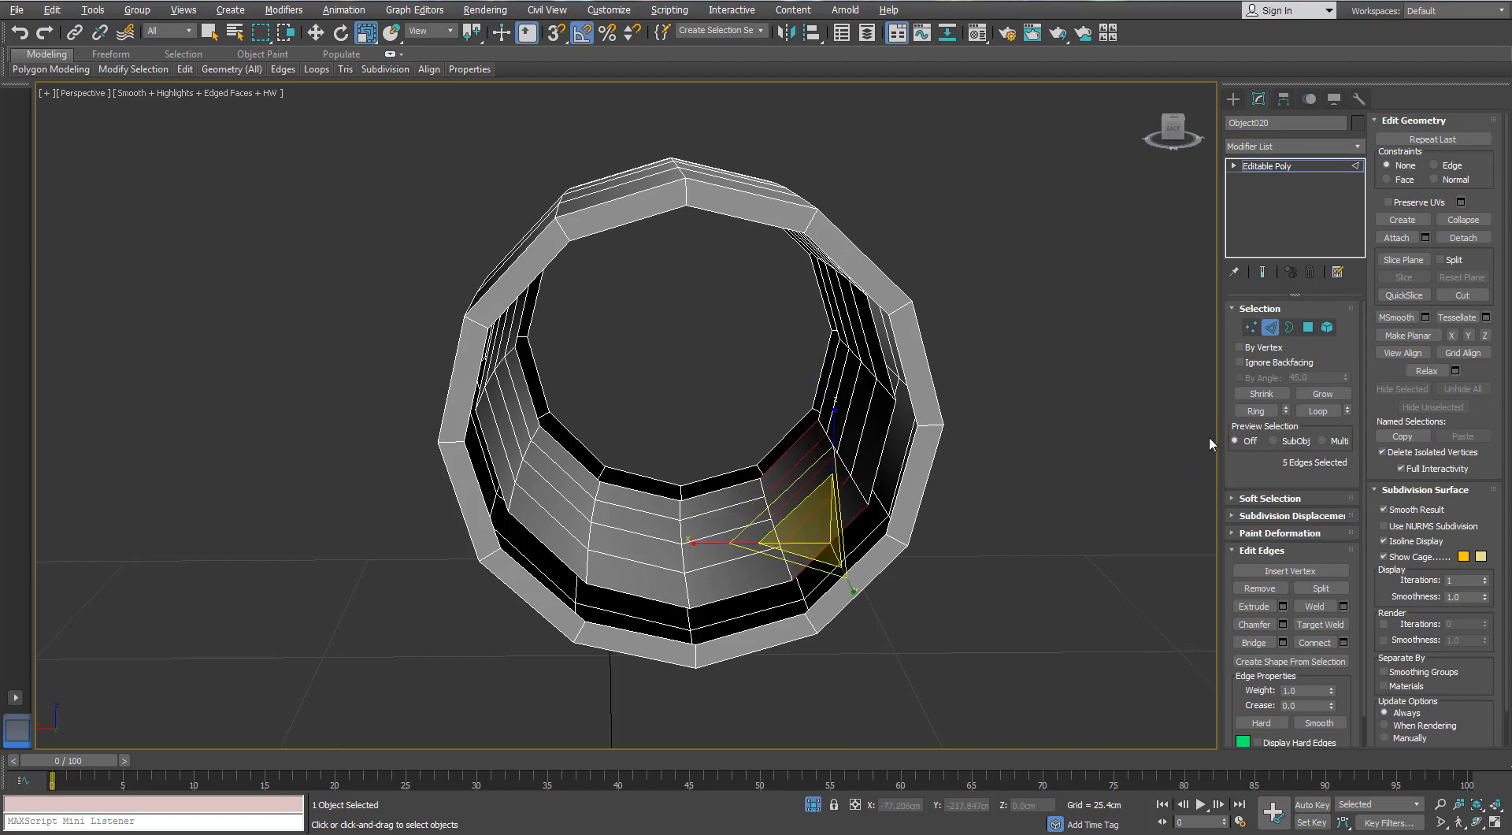
left_click(1306, 329)
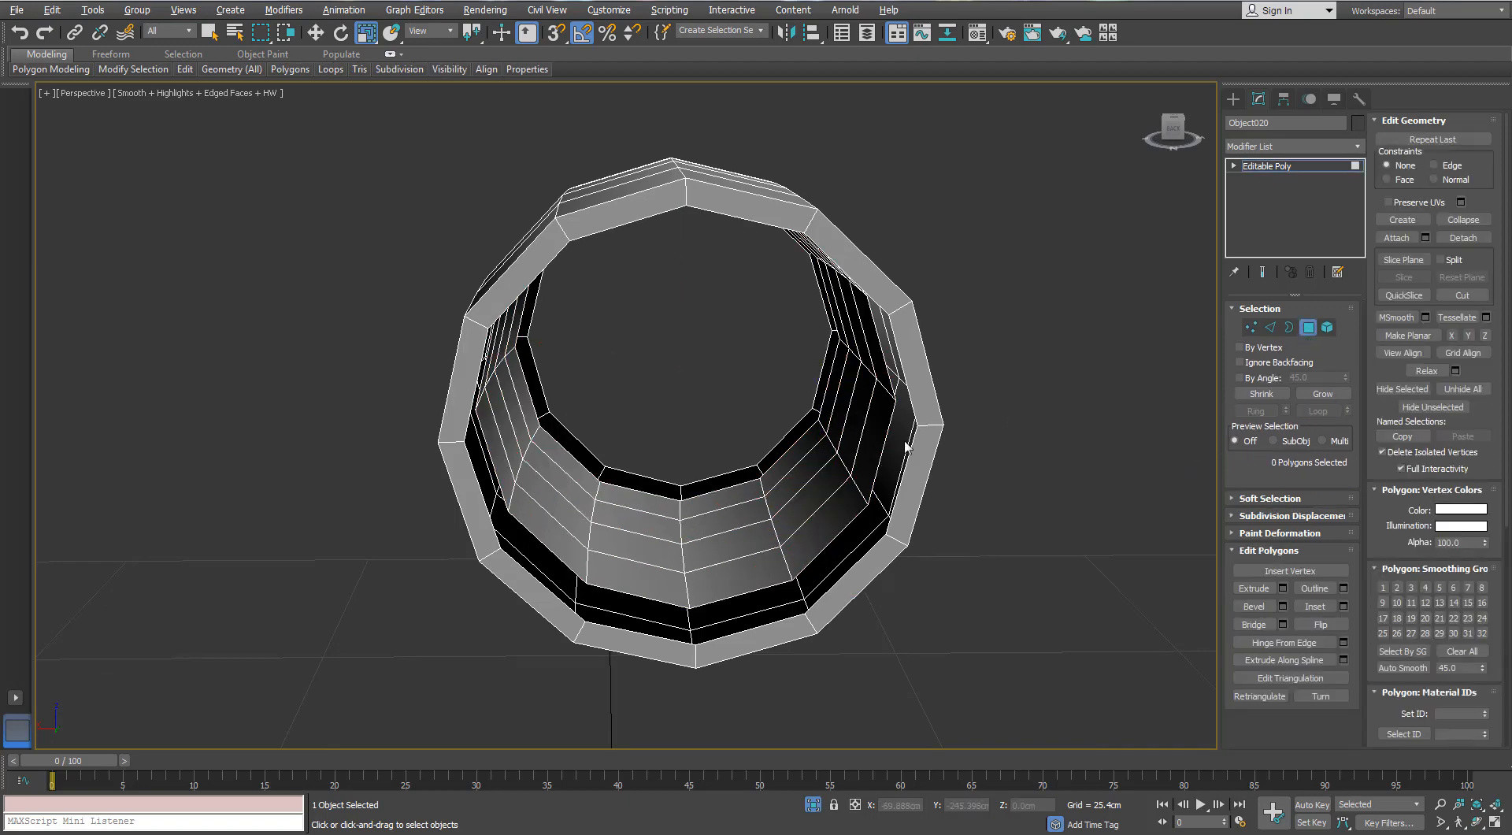
left_click(830, 492)
left_click(1268, 327)
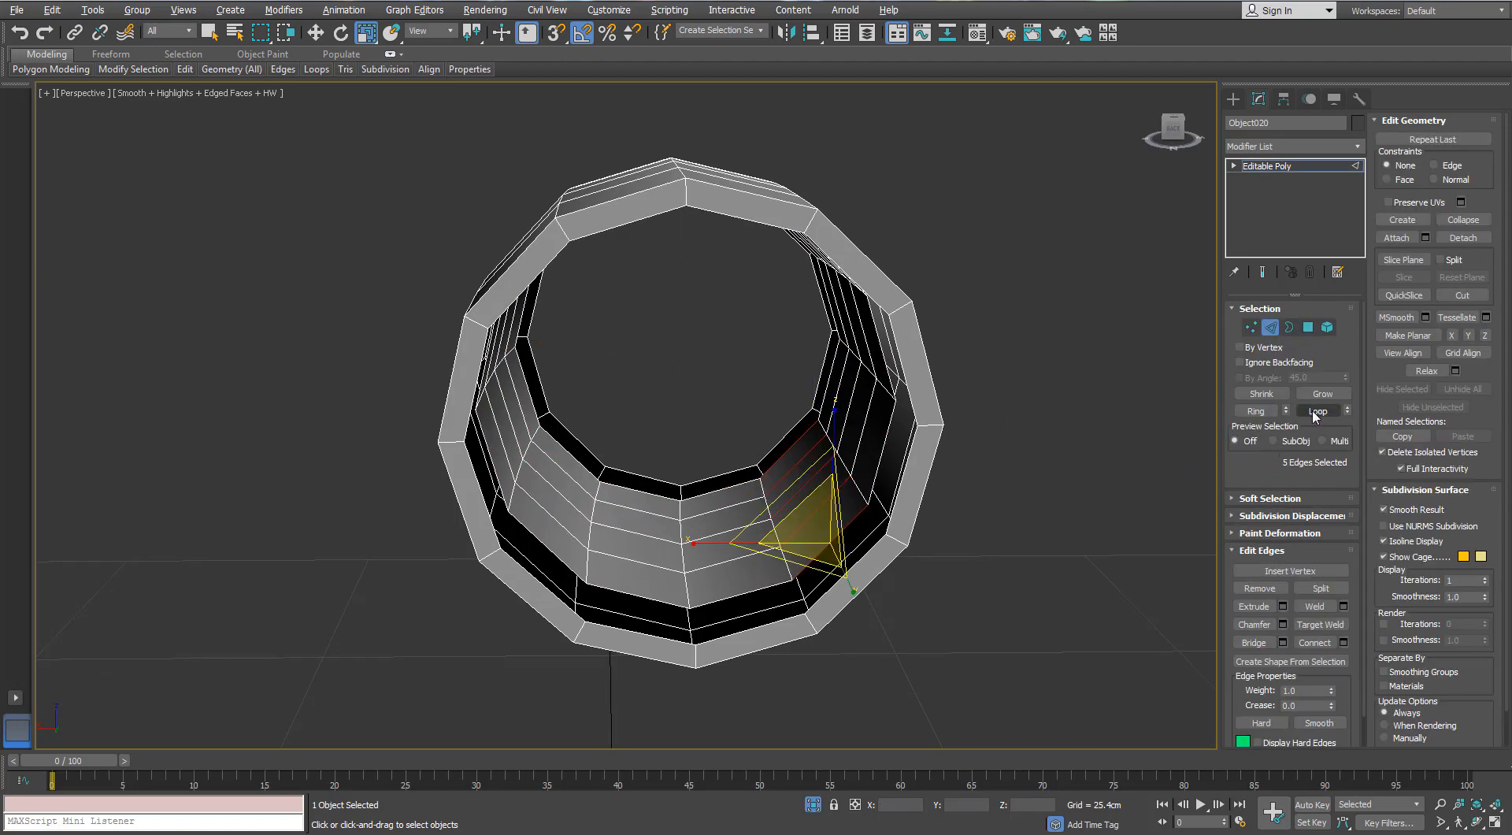
left_click(1315, 411)
left_click(1307, 327, "ctrl")
key("ctrl+d")
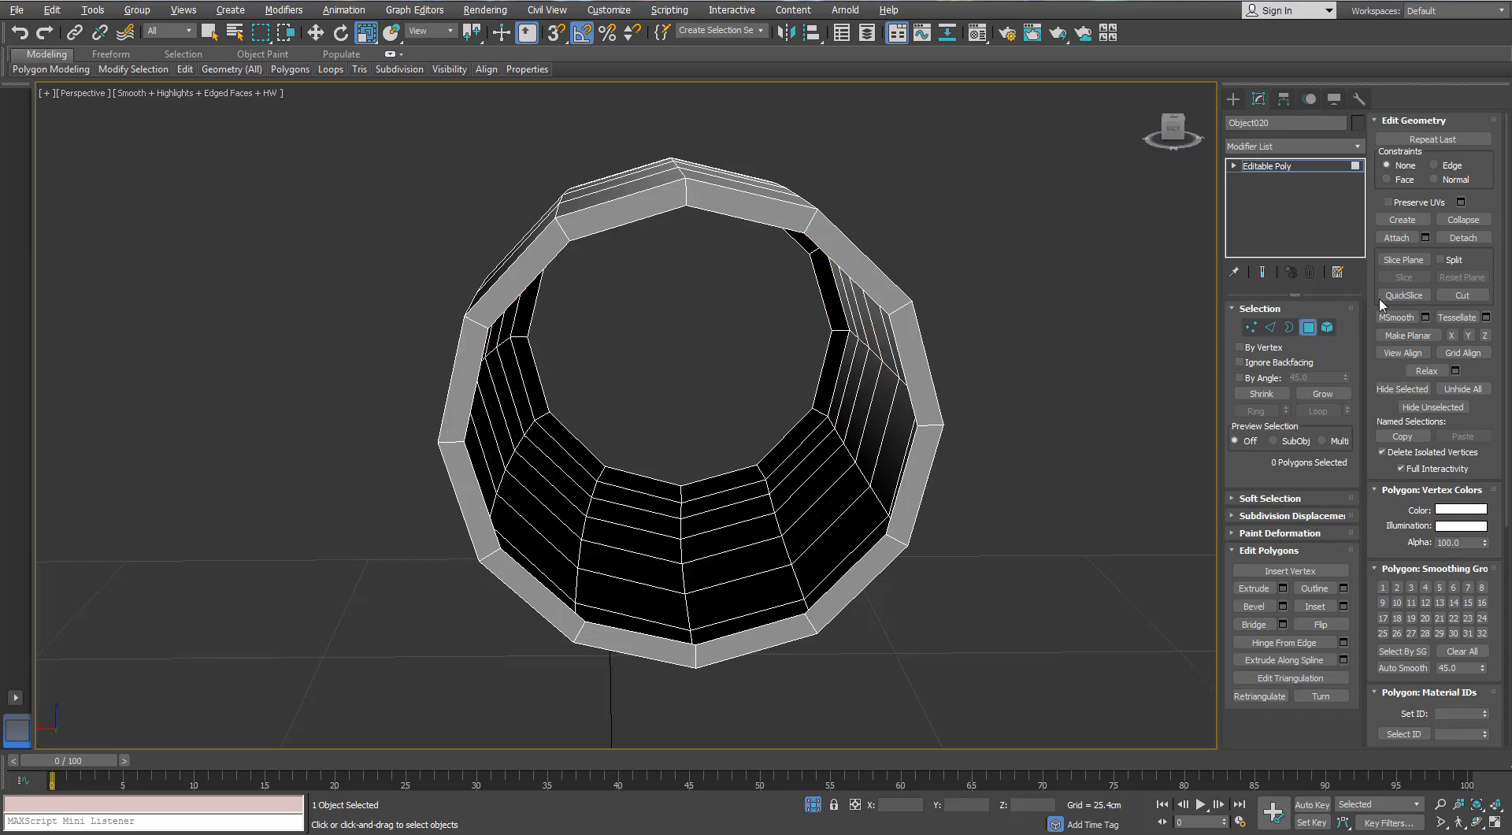
left_click(1308, 327)
- Add Swift Loop support edges around the collar's rims, on both the outer wall and the rim thickness
left_click(1334, 147)
left_click(722, 291)
middle_click_drag(721, 292, 835, 338, "alt")
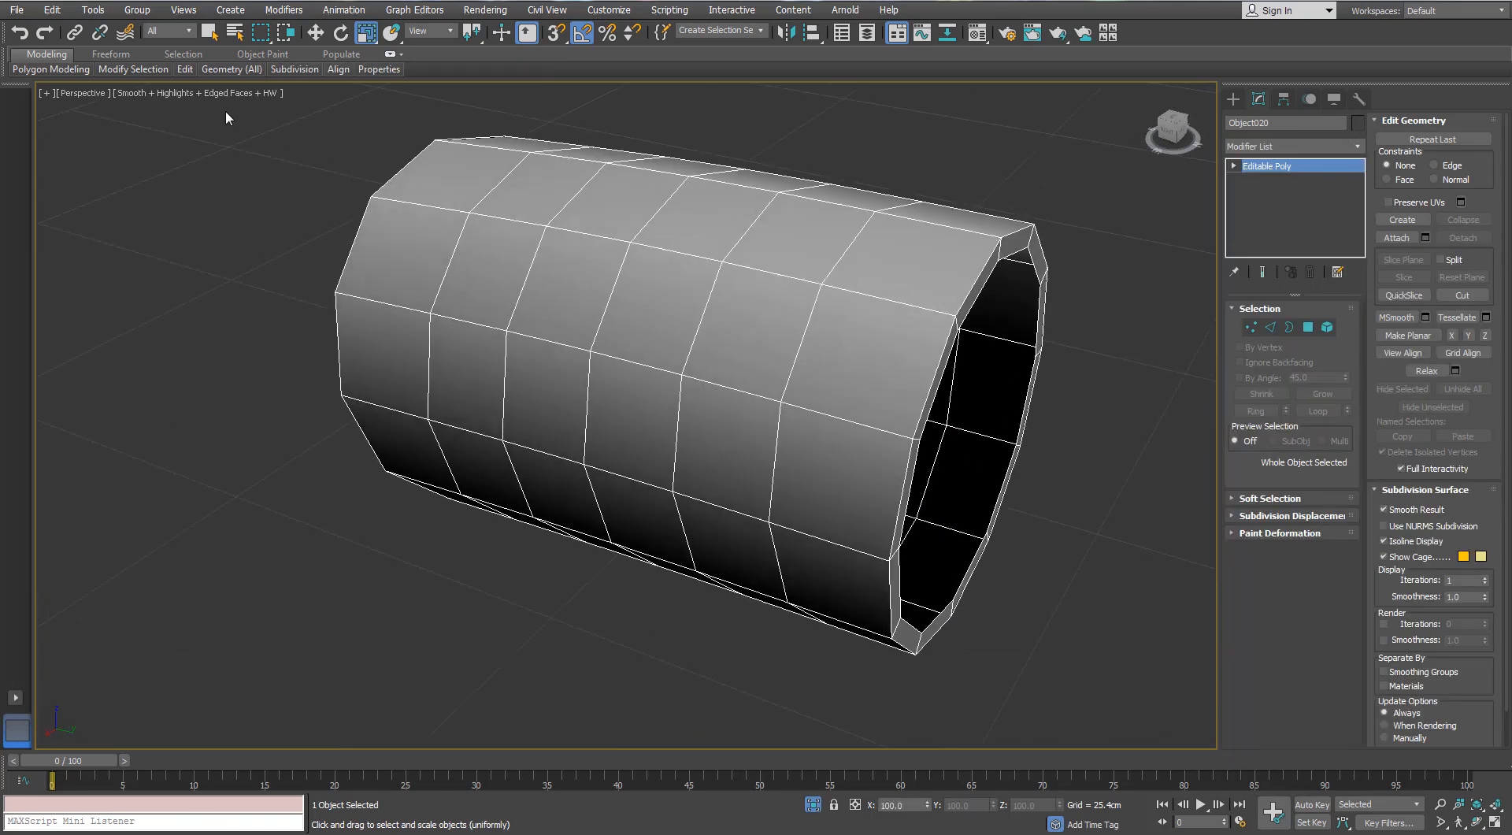
mouse_move(186, 69)
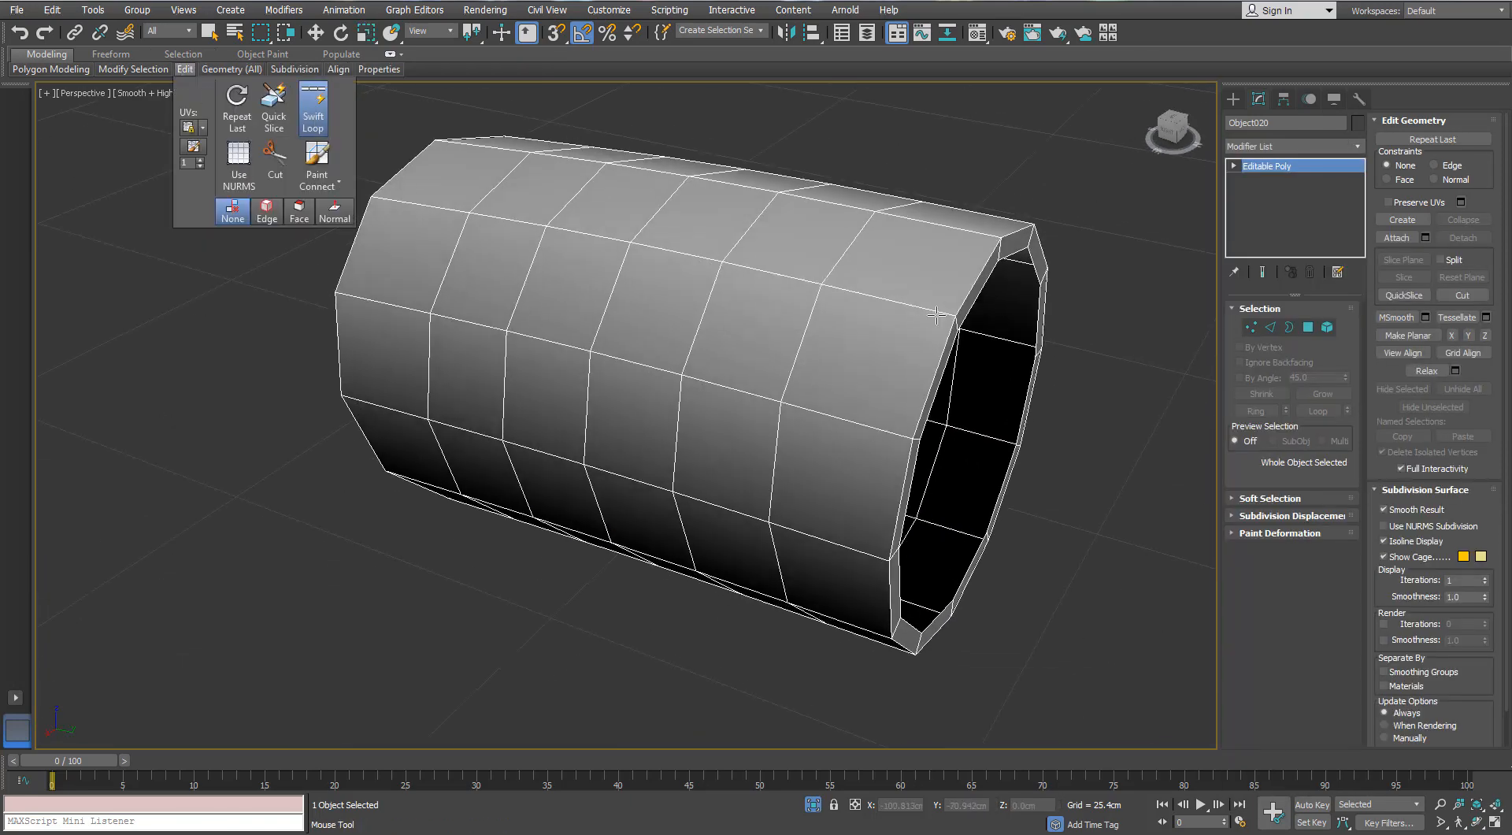
middle_click_drag(936, 315, 634, 260, "alt")
scroll(917, 234, "down", 4)
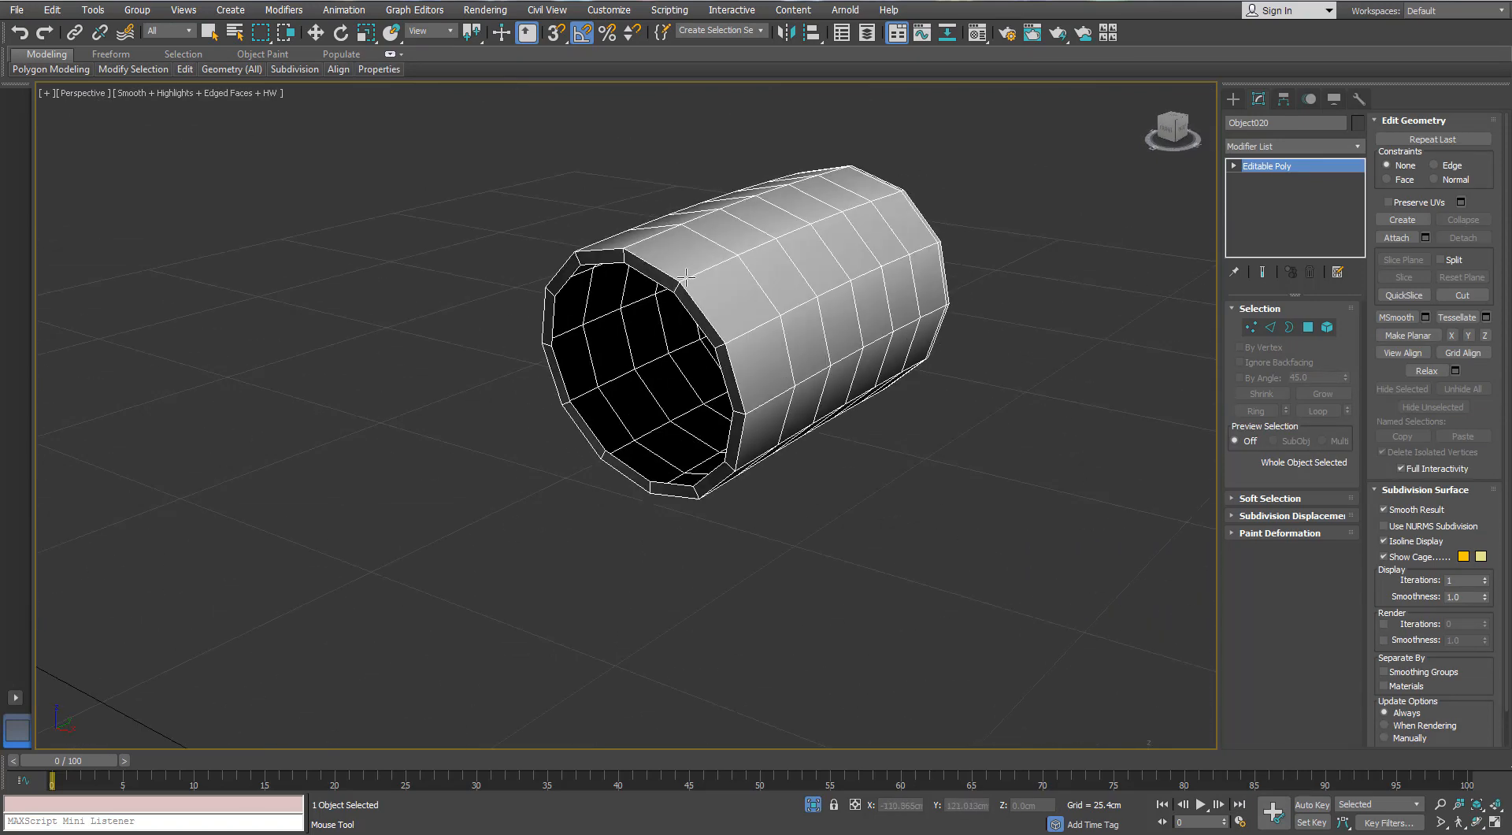
- Apply TurboSmooth to the collar and exit isolation to show the whole flamethrower
left_click(1356, 147)
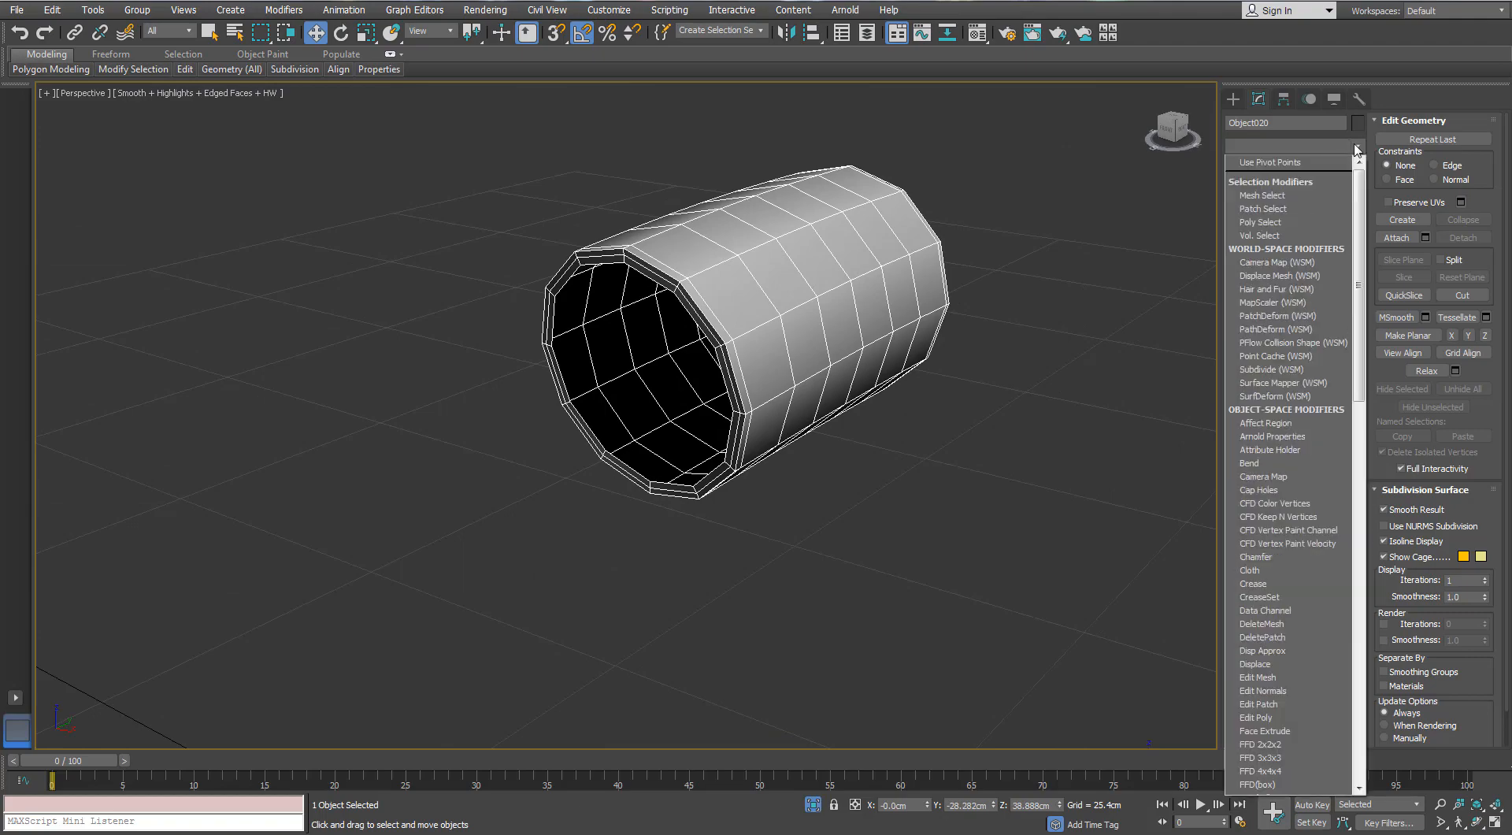
key("t")
key("t")
key("t")
key("Return")
middle_click_drag(920, 422, 939, 419, "alt")
key("alt+q")
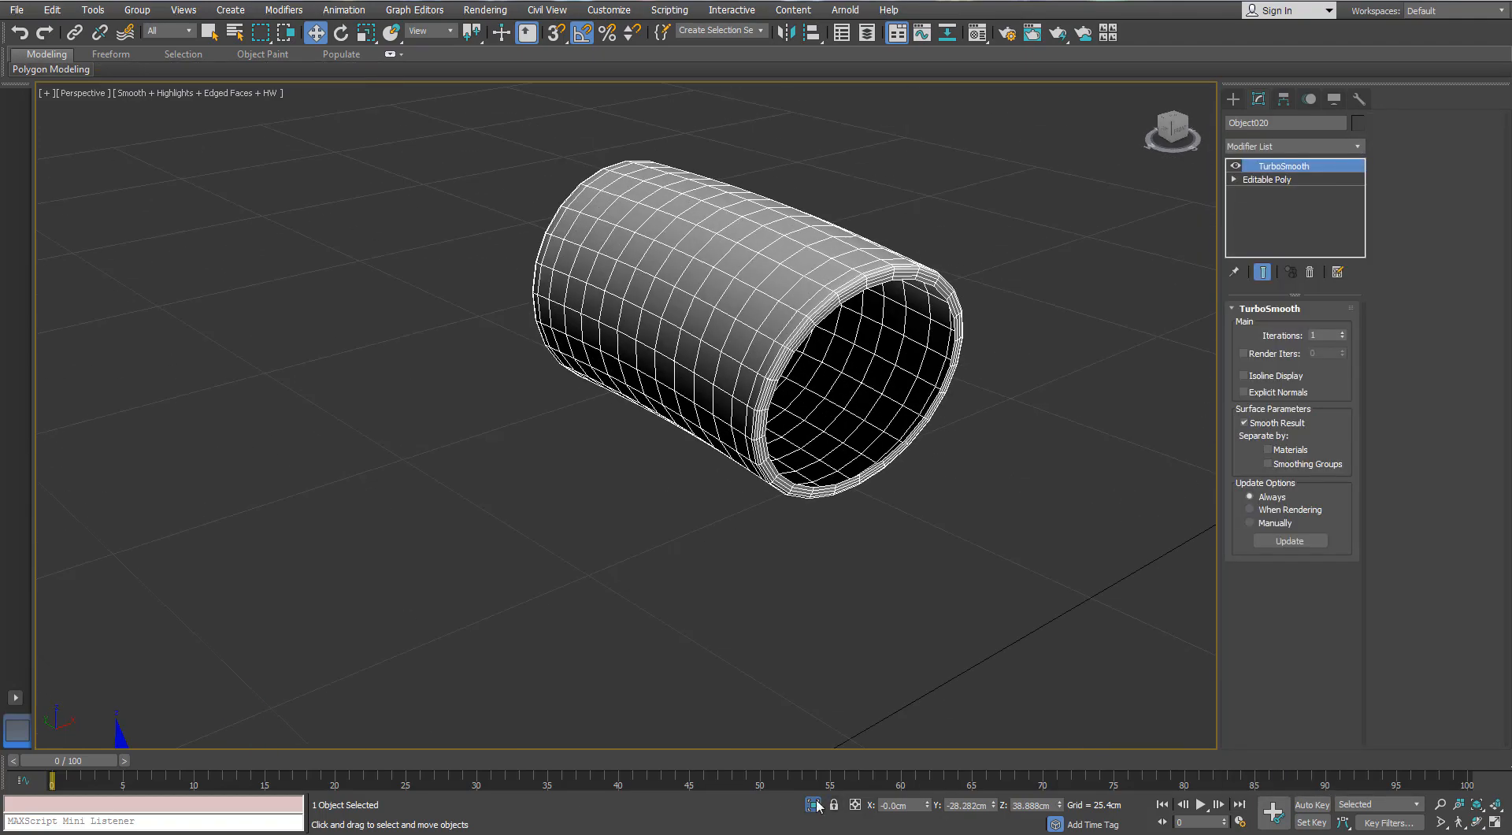
scroll(738, 440, "down", 7)
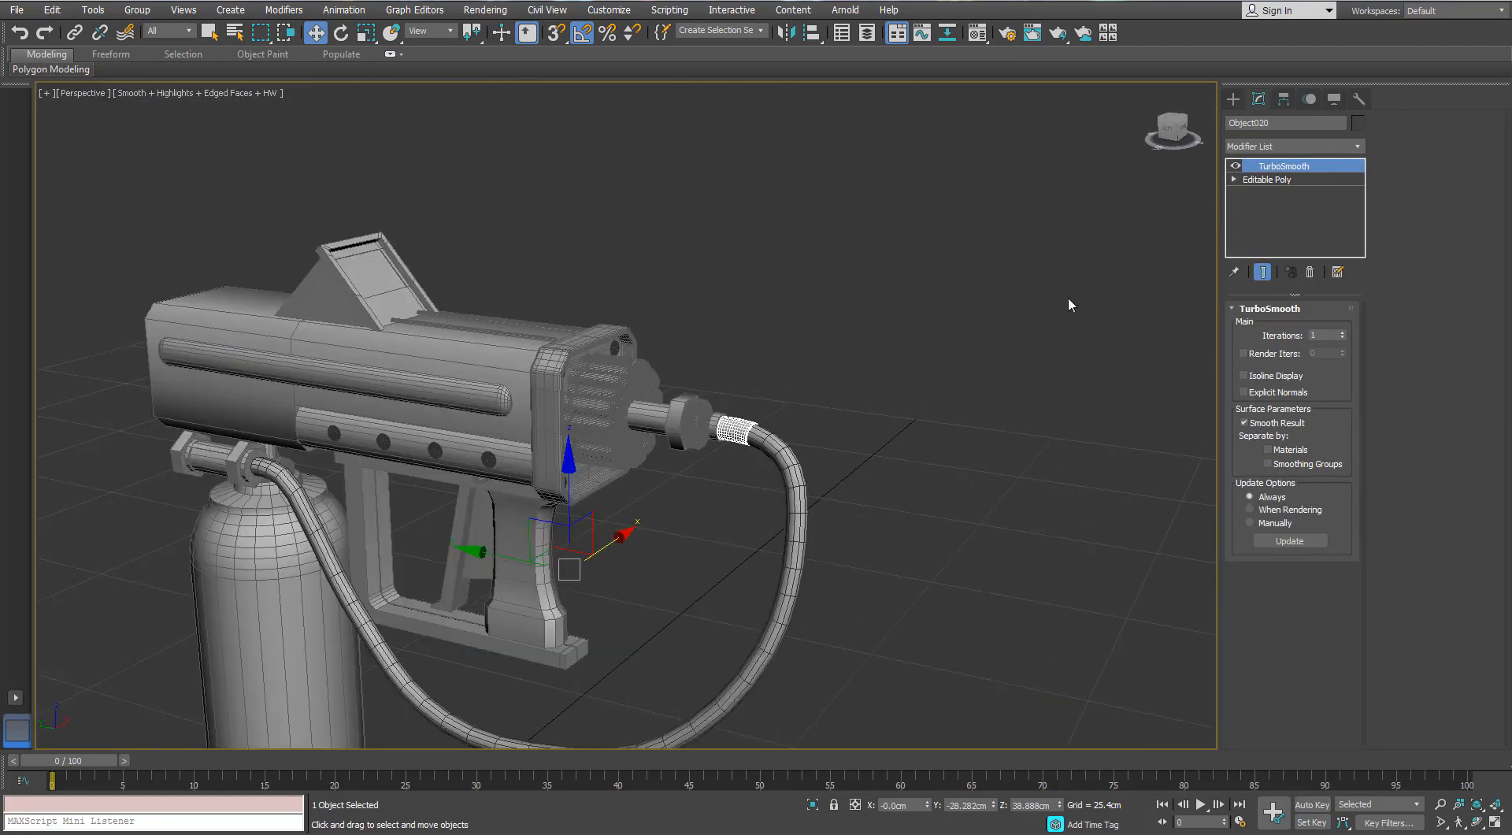
- Isolate the flamethrower's main body shell and pick the vertices at its rear chamfered corners
left_click(1070, 304)
scroll(1070, 304, "down", 3)
middle_click_drag(948, 401, 917, 407, "alt")
scroll(718, 313, "up", 3)
left_click(718, 314)
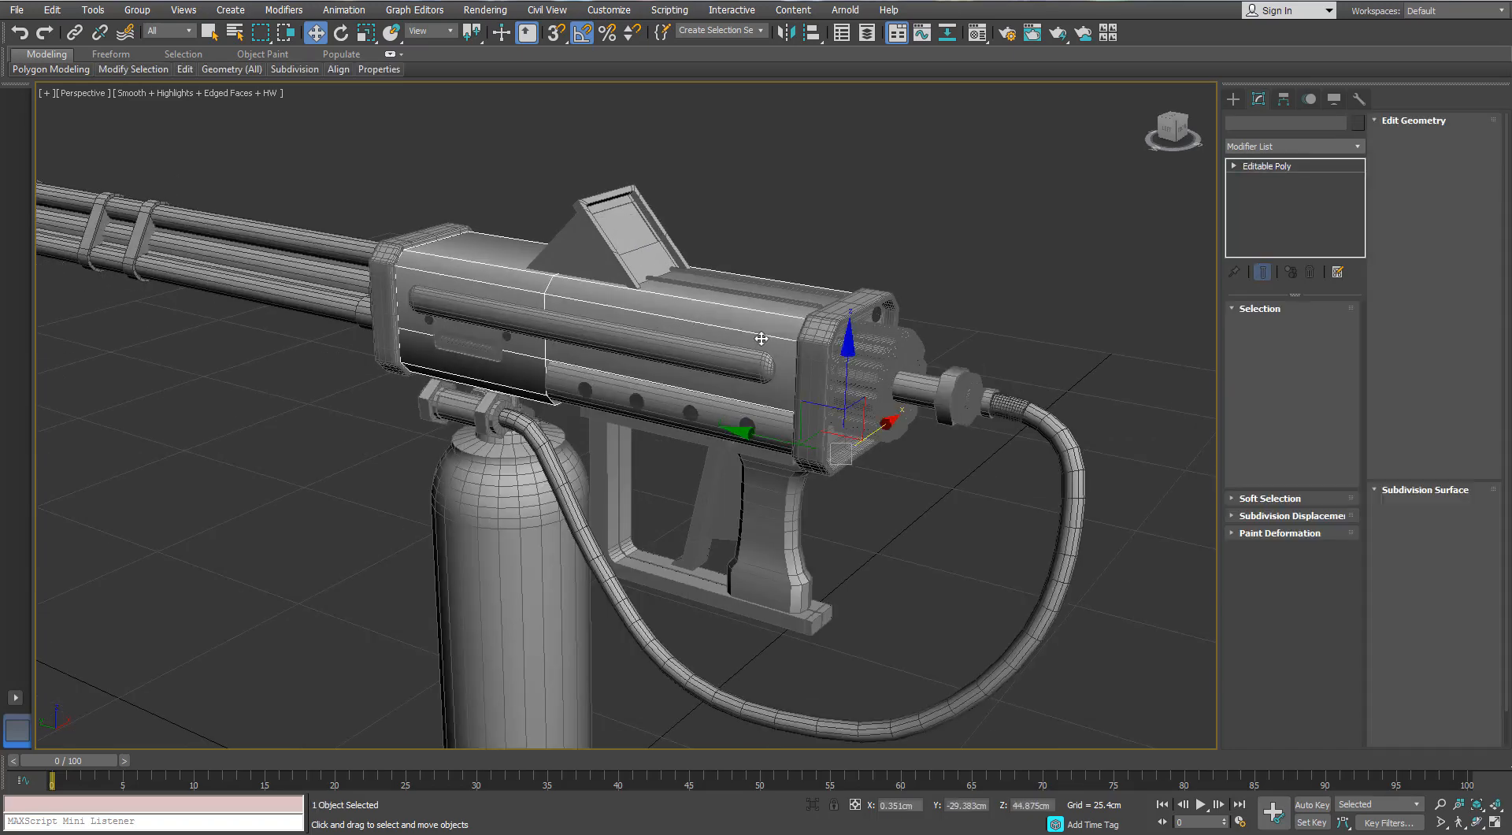
key("alt+q")
middle_click_drag(743, 348, 656, 348, "alt")
scroll(786, 323, "up", 3)
left_click(1251, 327)
left_click(880, 412)
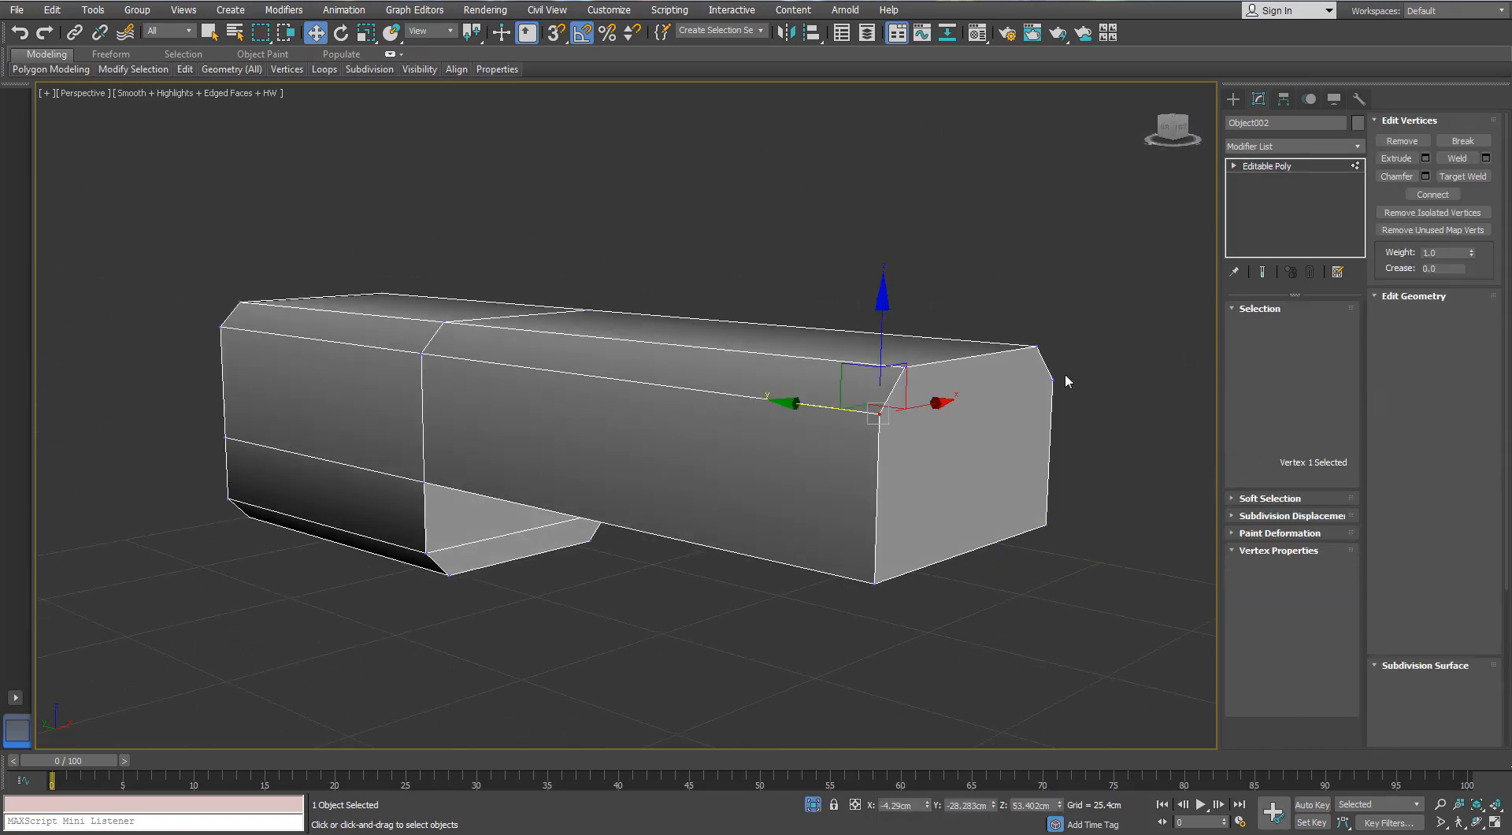
left_click(1052, 381, "ctrl")
middle_click_drag(1008, 359, 838, 339, "alt")
- Add Swift Loop support edges lengthwise along the body's upper chamfer edges
mouse_move(185, 70)
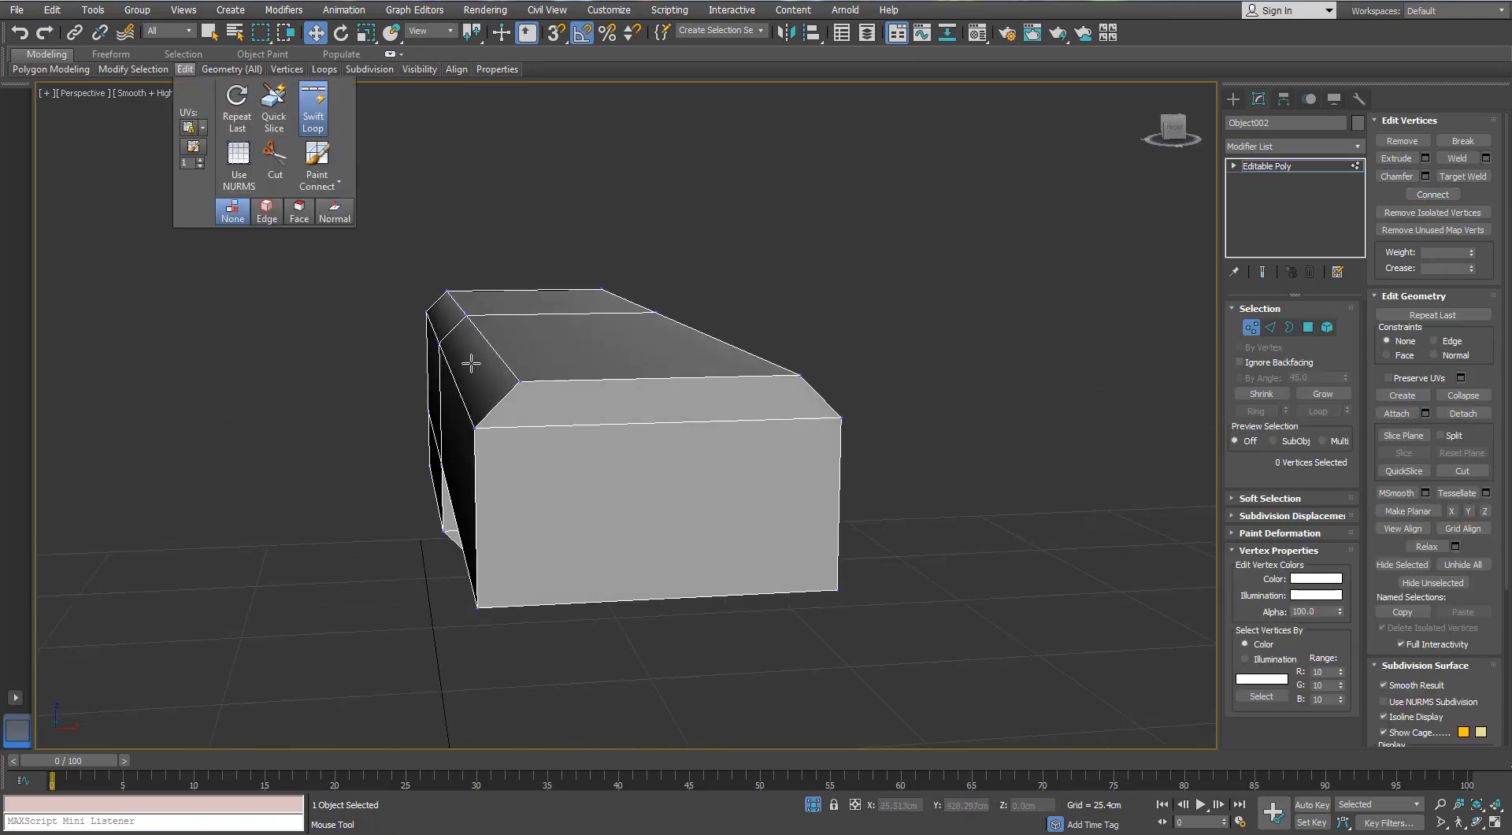
scroll(528, 385, "down", 2)
left_click(530, 382)
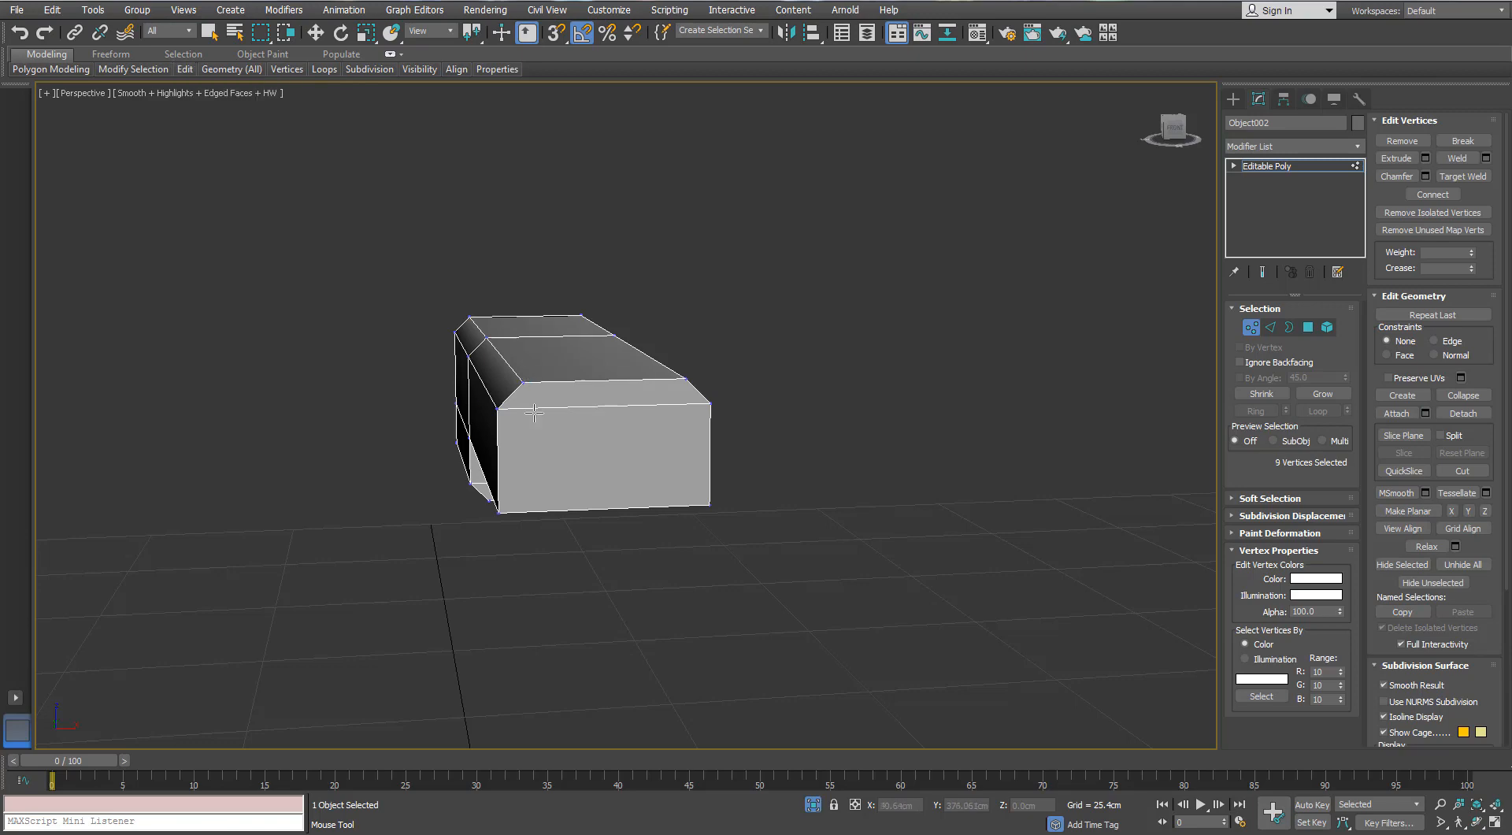
middle_click_drag(625, 415, 587, 450, "alt")
scroll(586, 450, "up", 3)
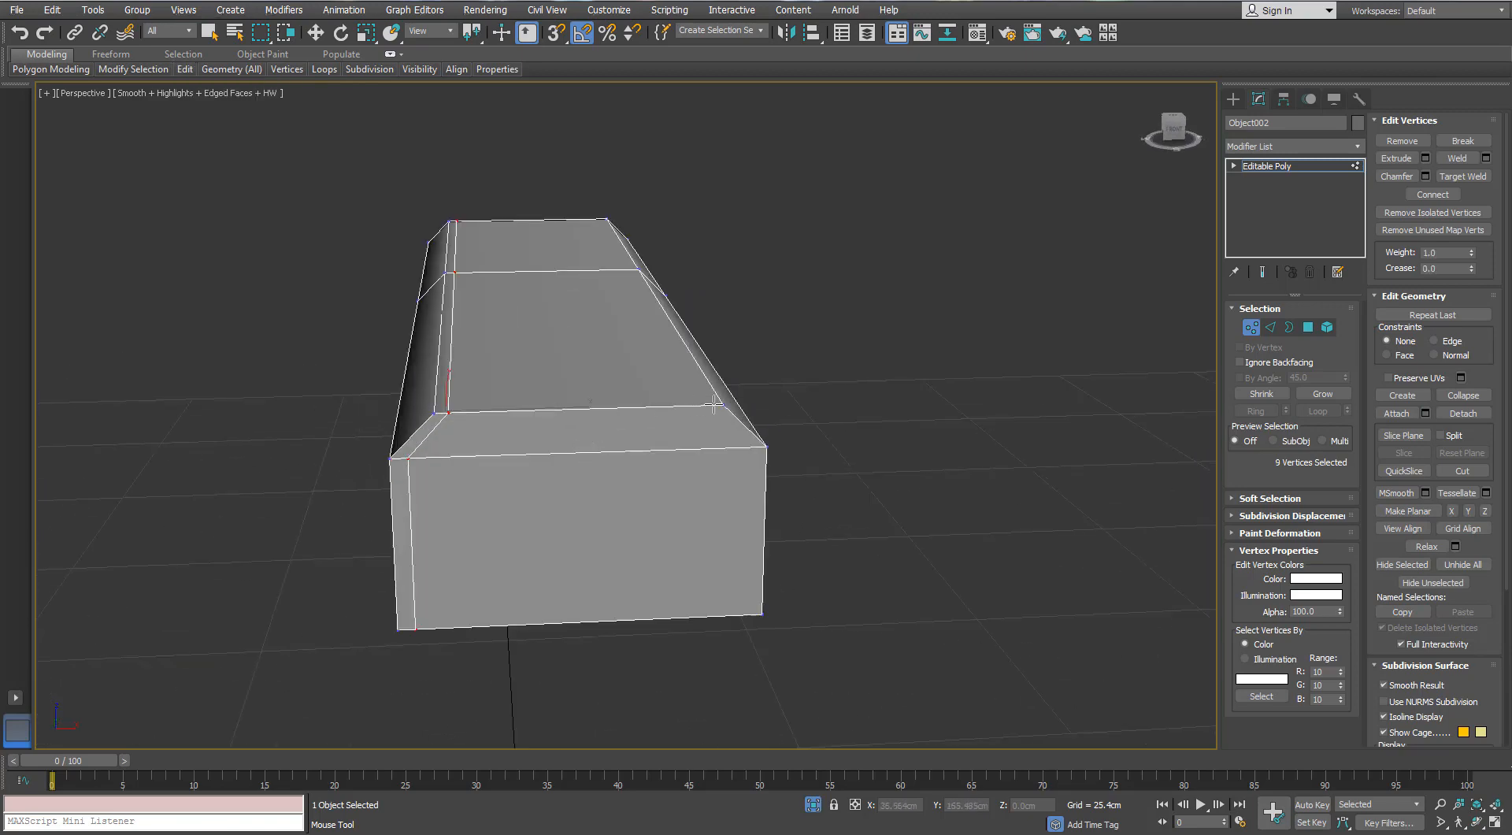
middle_click_drag(473, 403, 955, 429, "alt")
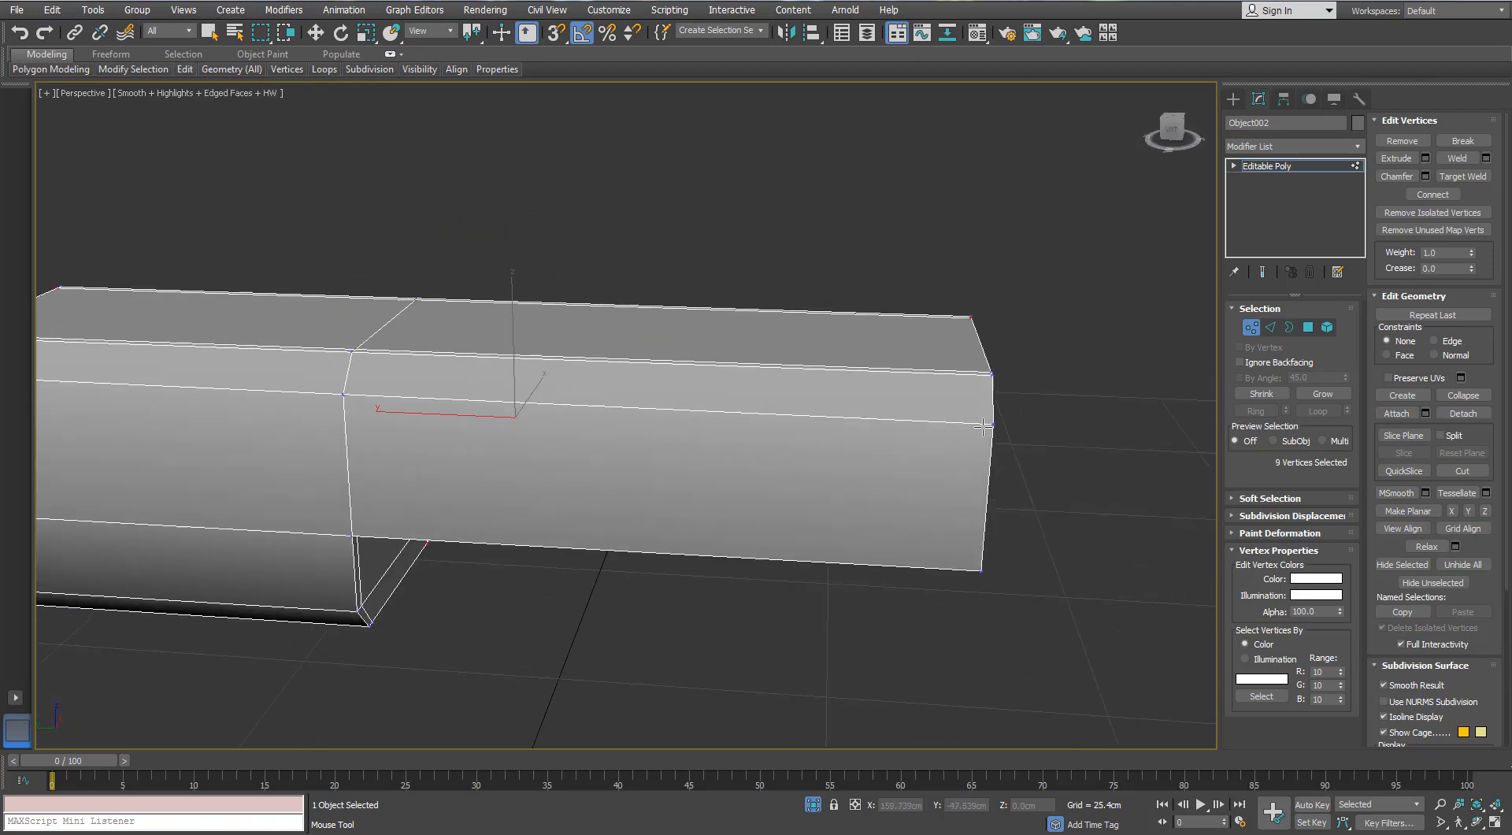
- Add Swift Loop support edges around the body's middle seam, where the deeper front section meets the rear
middle_click_drag(348, 438, 642, 331)
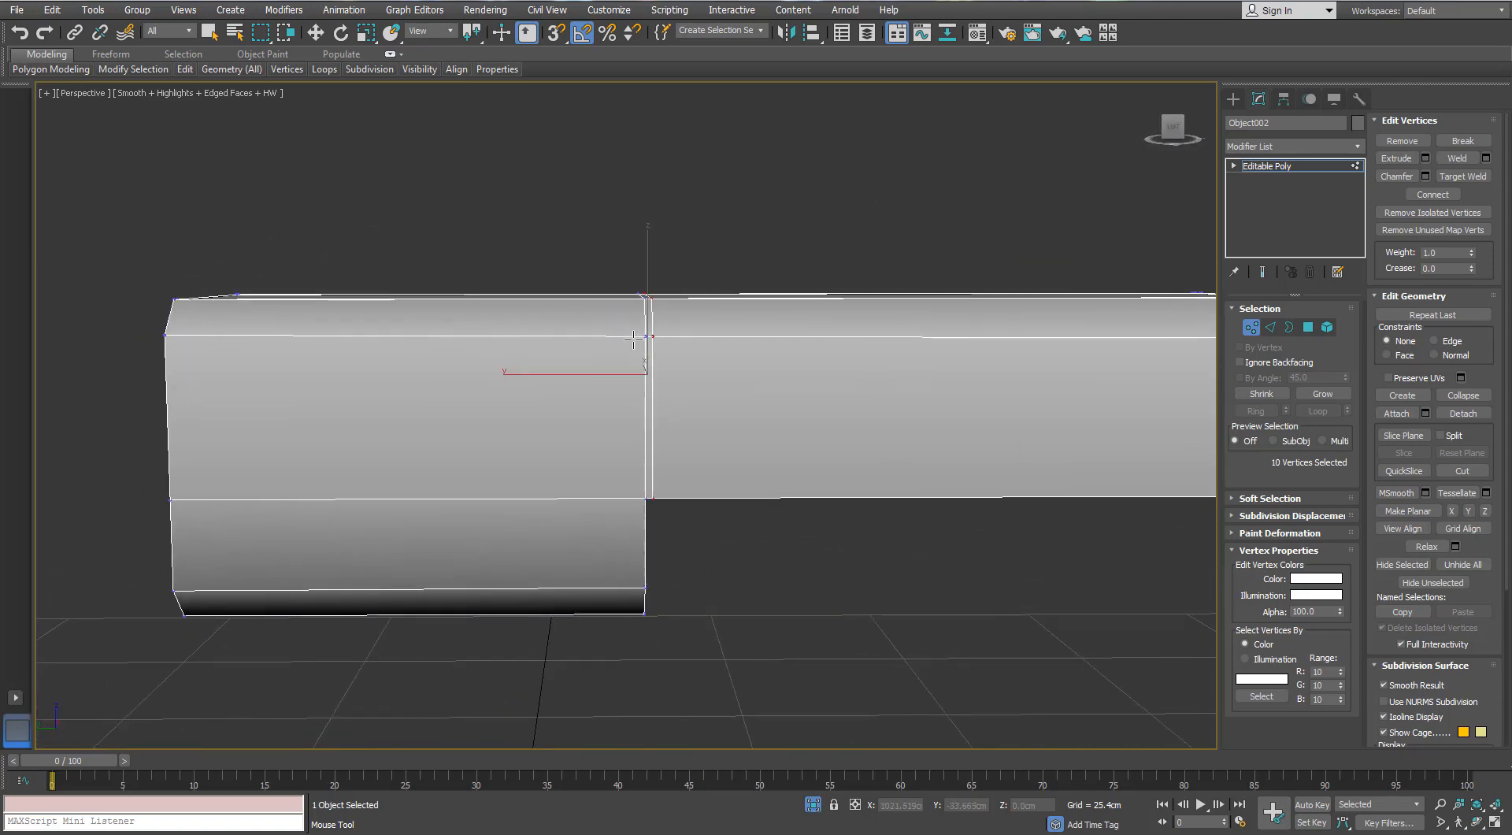
middle_click_drag(544, 373, 529, 312, "alt")
key("ctrl+z")
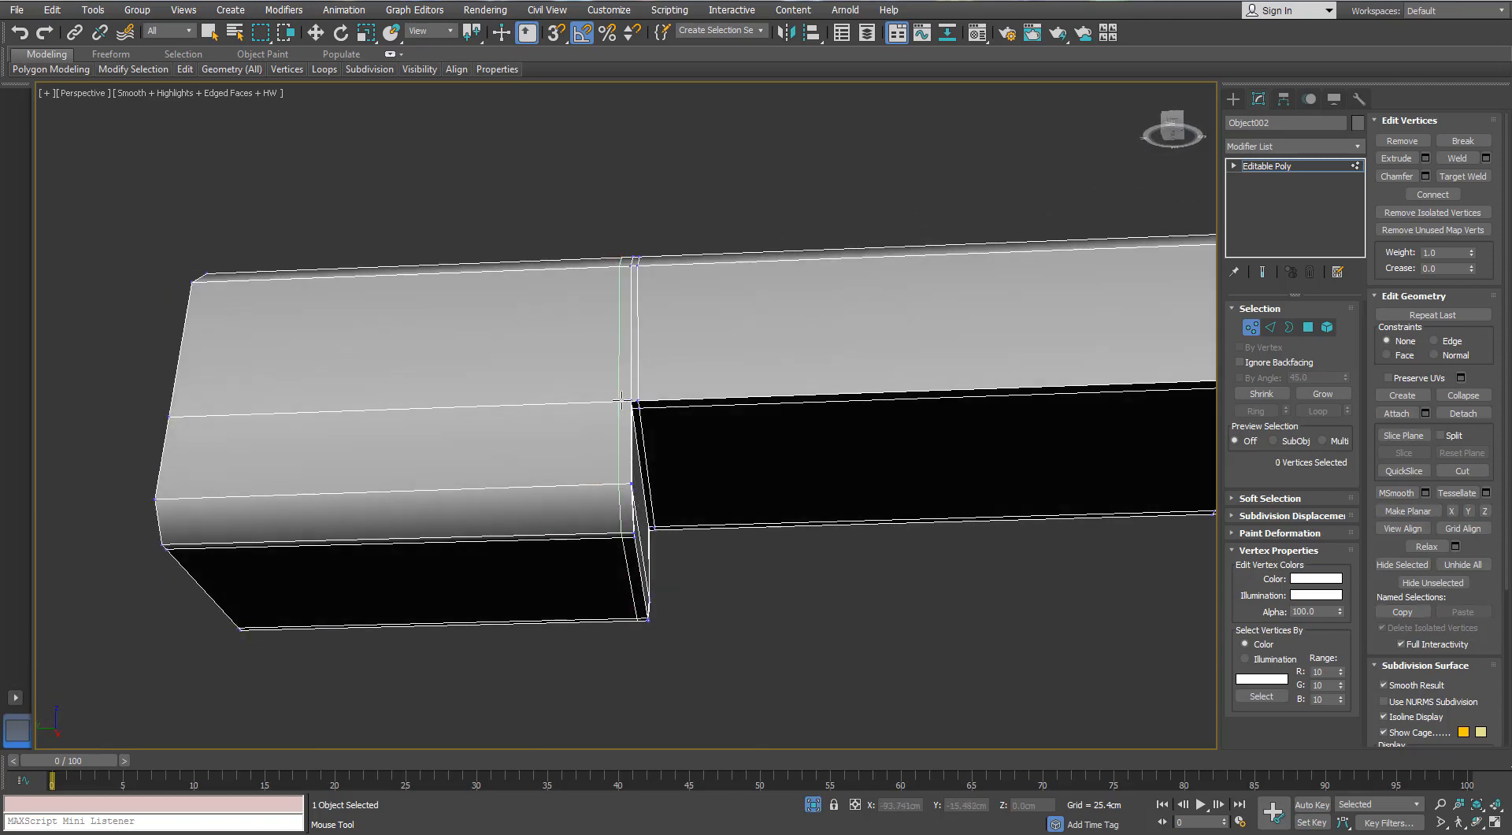
middle_click_drag(485, 399, 229, 387, "alt")
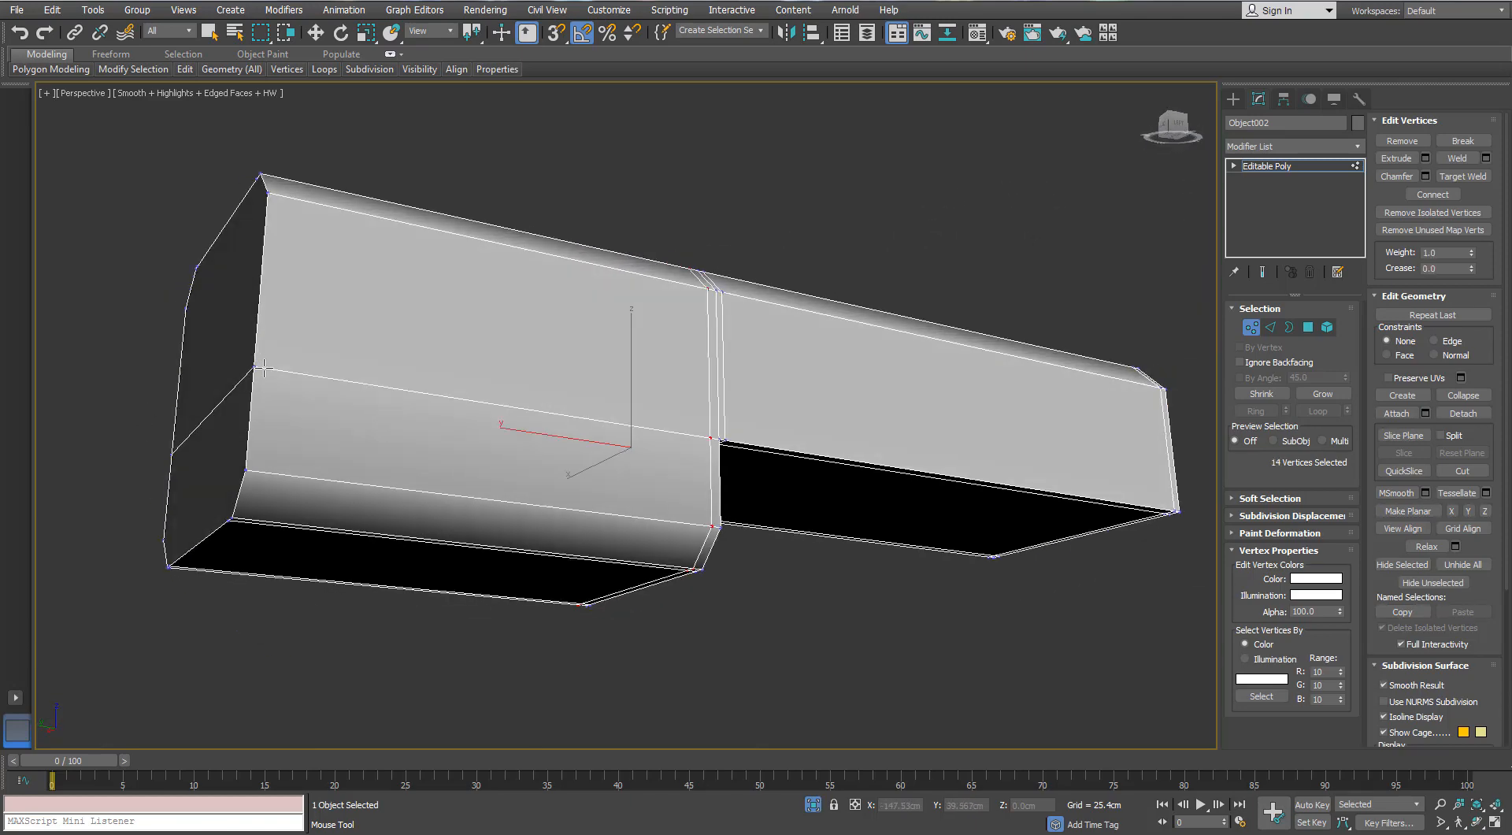
- Add Swift Loop support edges along the side break and bottom chamfers of the body's deeper front section
middle_click_drag(711, 451, 591, 536, "alt")
left_click(591, 534)
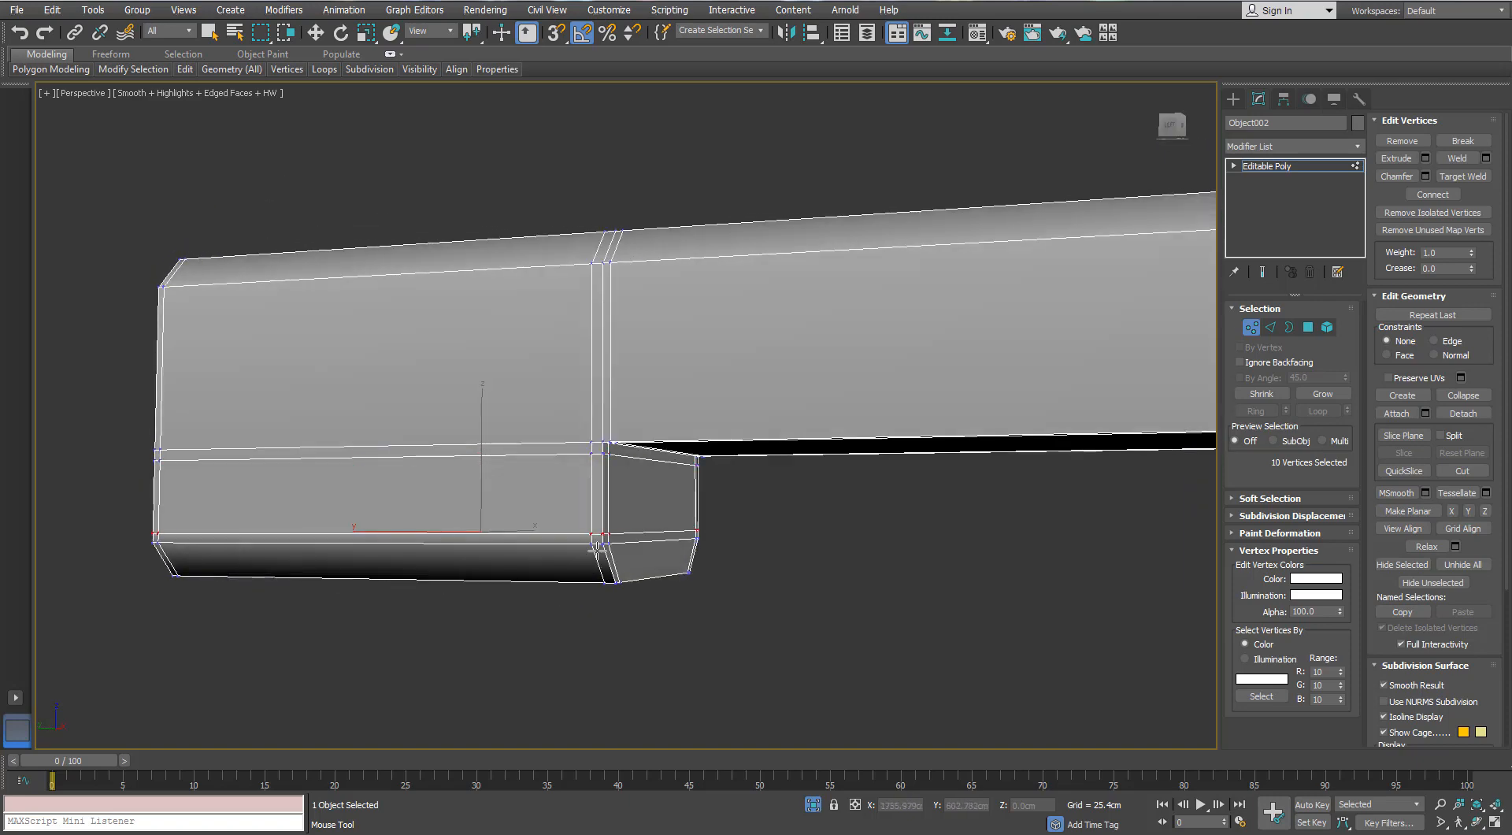
left_click(595, 551)
middle_click_drag(593, 555, 591, 552, "alt")
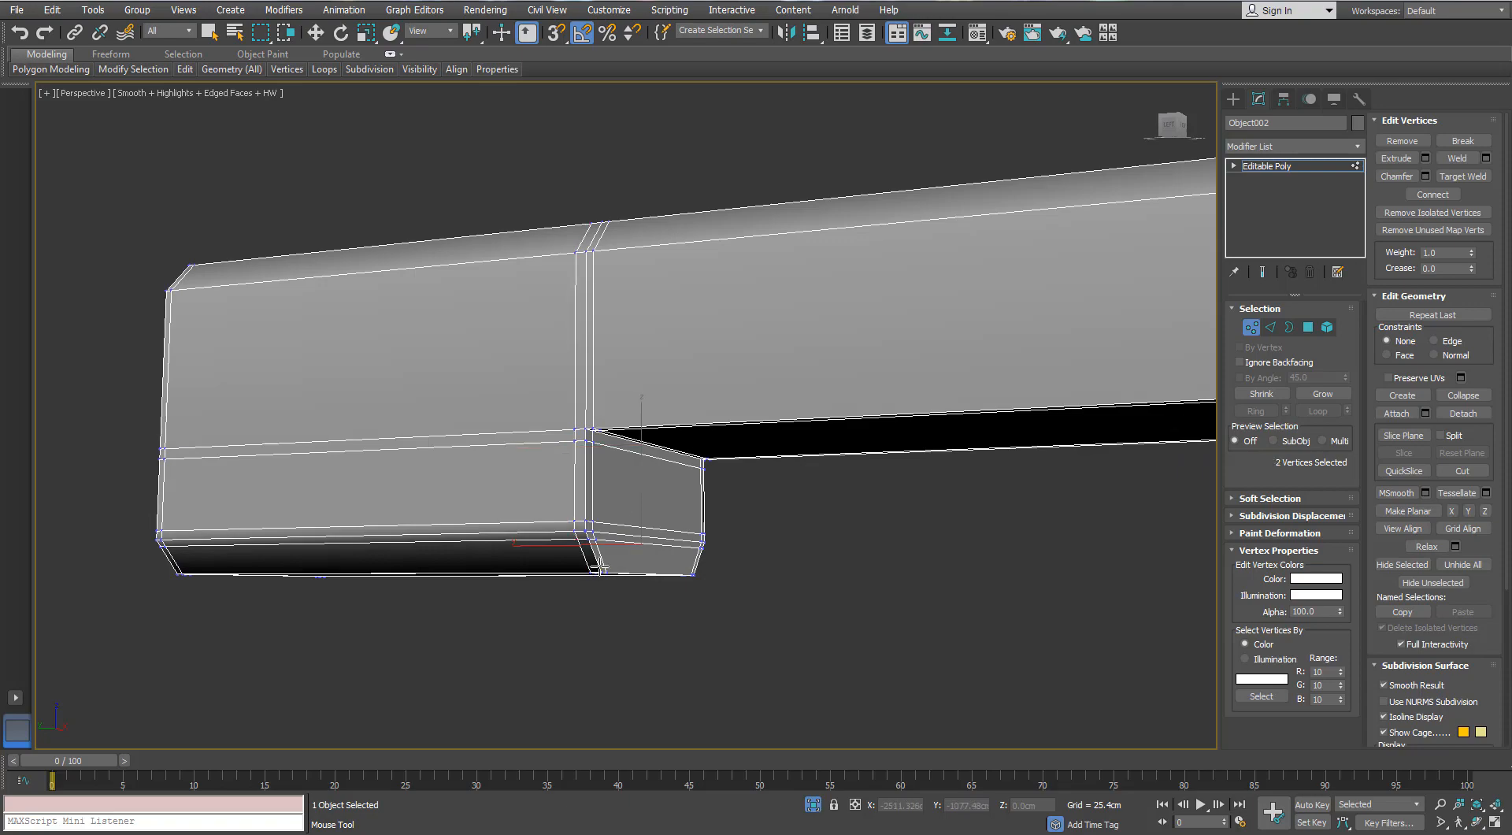
left_click(600, 566)
middle_click_drag(558, 514, 158, 428, "alt")
middle_click_drag(330, 433, 503, 432)
- Isolate the body again and delete all polygons of its front end face, including the narrow strips between loops
left_click(814, 803)
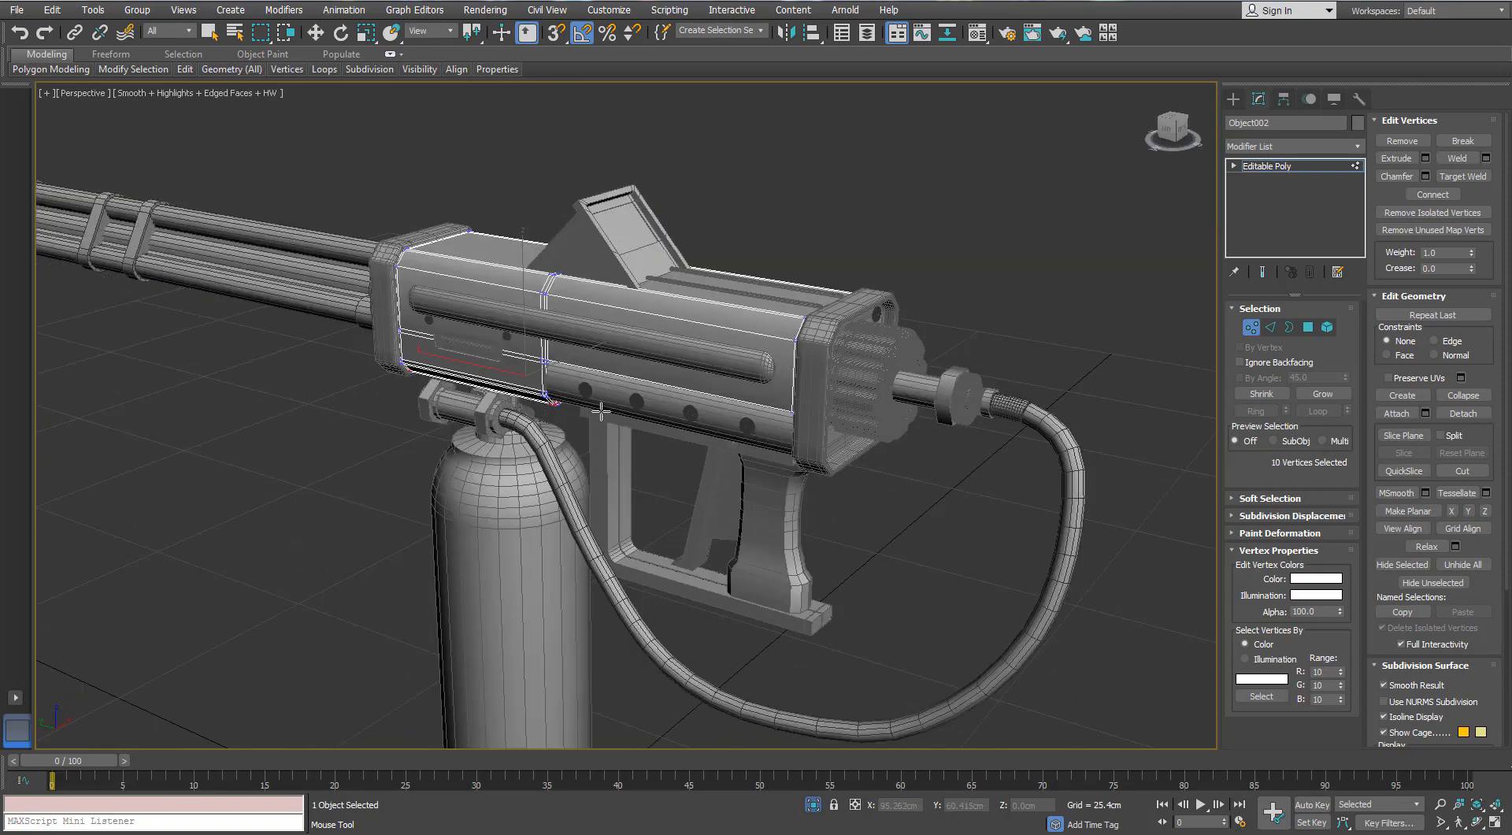
middle_click_drag(634, 417, 852, 332, "alt")
key("alt+q")
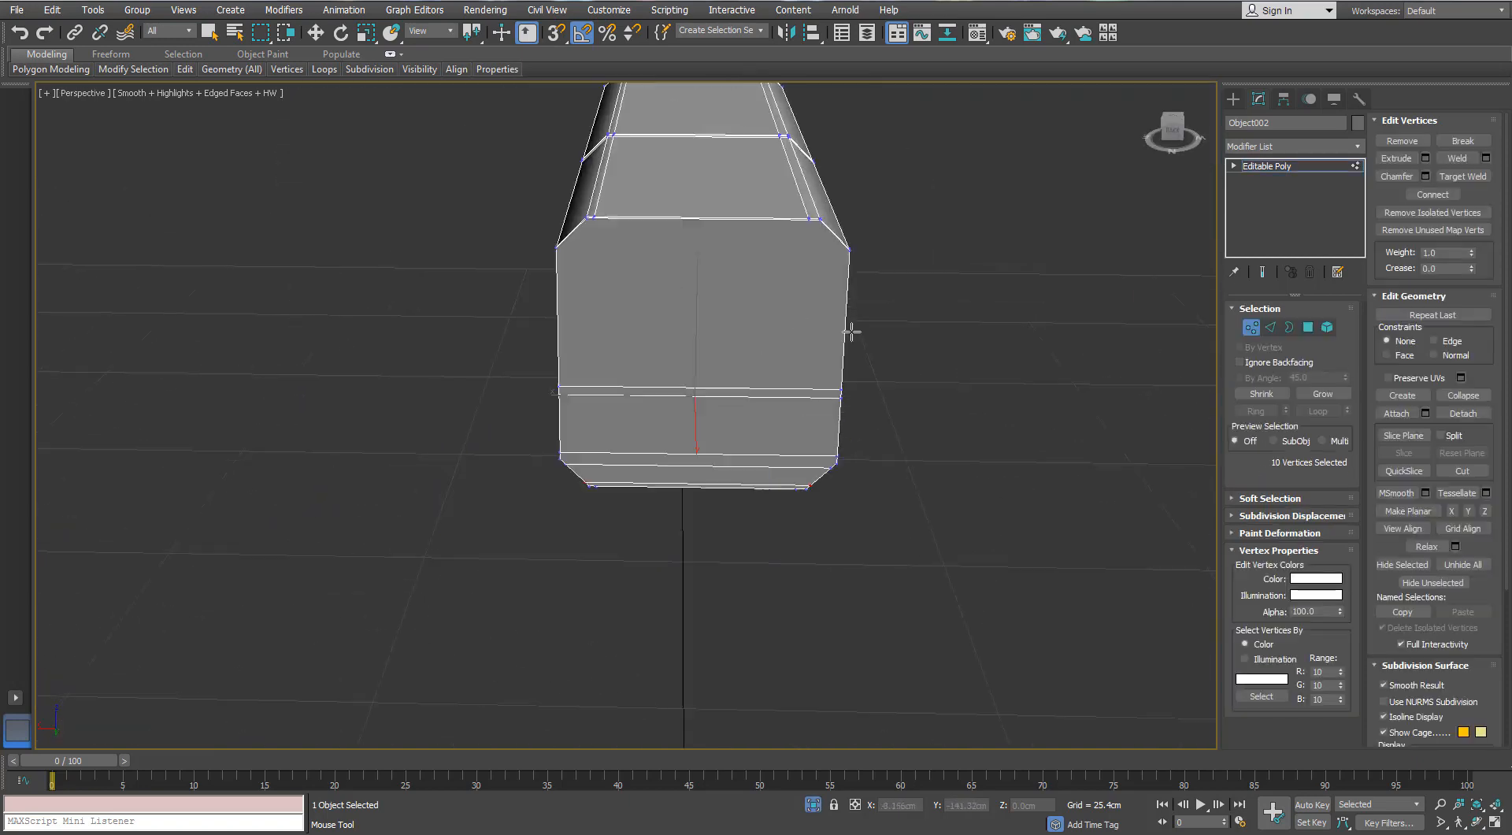
left_click(1308, 326)
scroll(698, 368, "up", 4)
middle_click_drag(698, 368, 940, 349, "alt")
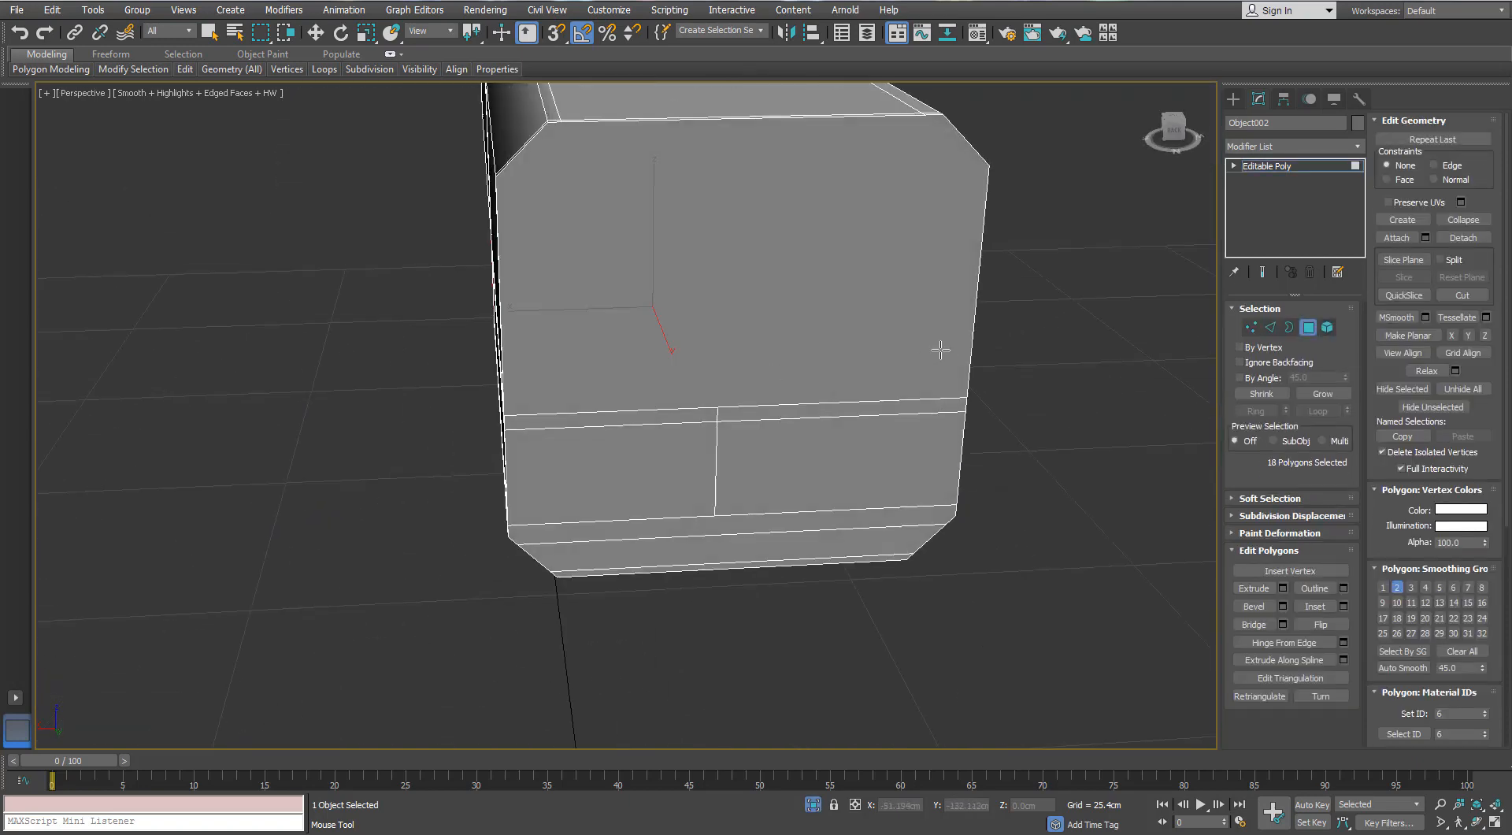
key("w")
left_click(783, 406)
left_click(695, 430, "ctrl")
left_click(731, 514, "ctrl")
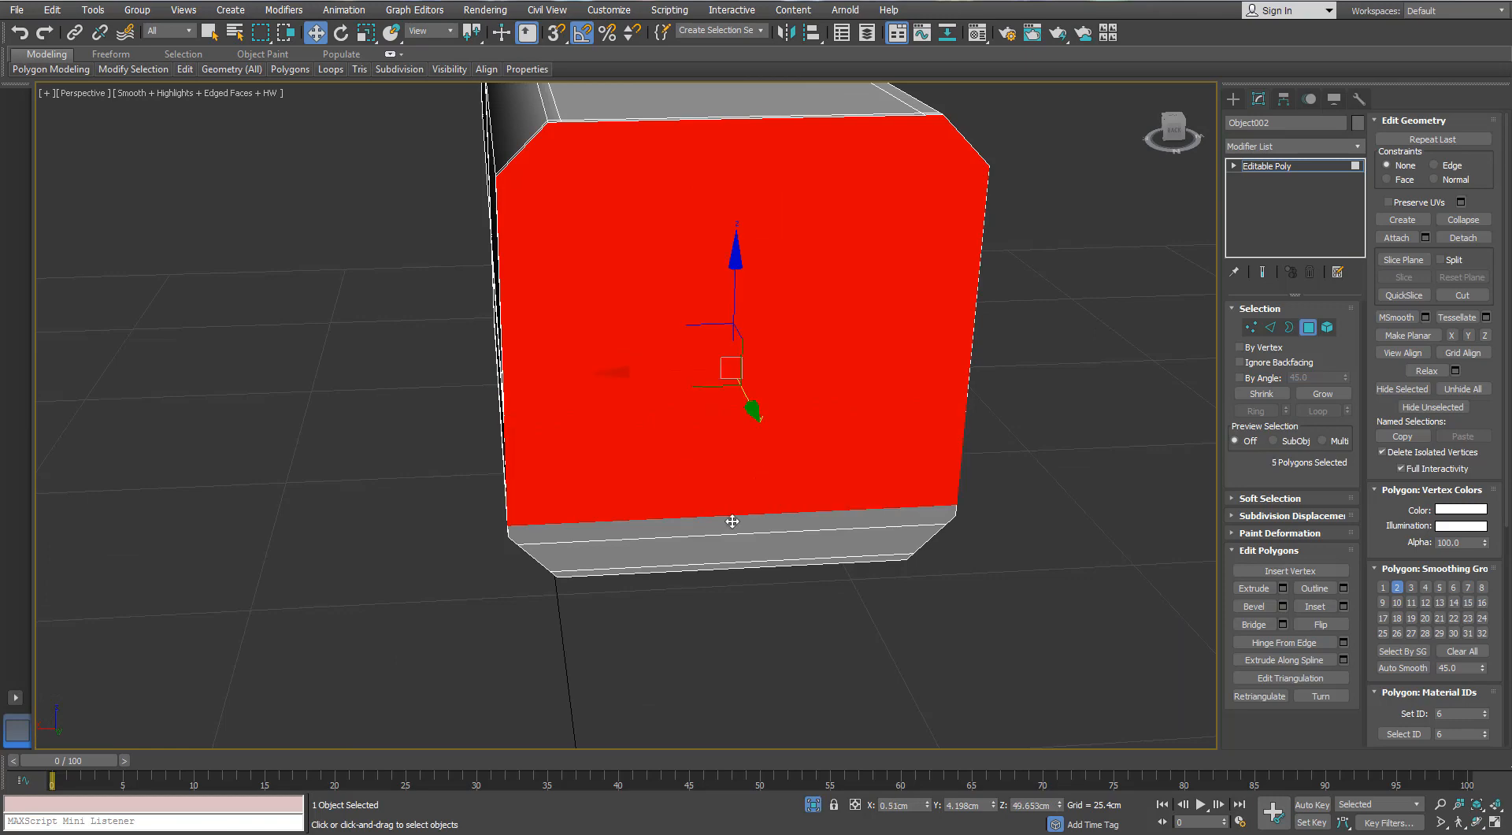
left_click(730, 528, "ctrl")
left_click(728, 546, "ctrl")
scroll(720, 506, "up", 3)
middle_click_drag(720, 506, 878, 378, "alt")
left_click(637, 631, "ctrl")
key("Delete")
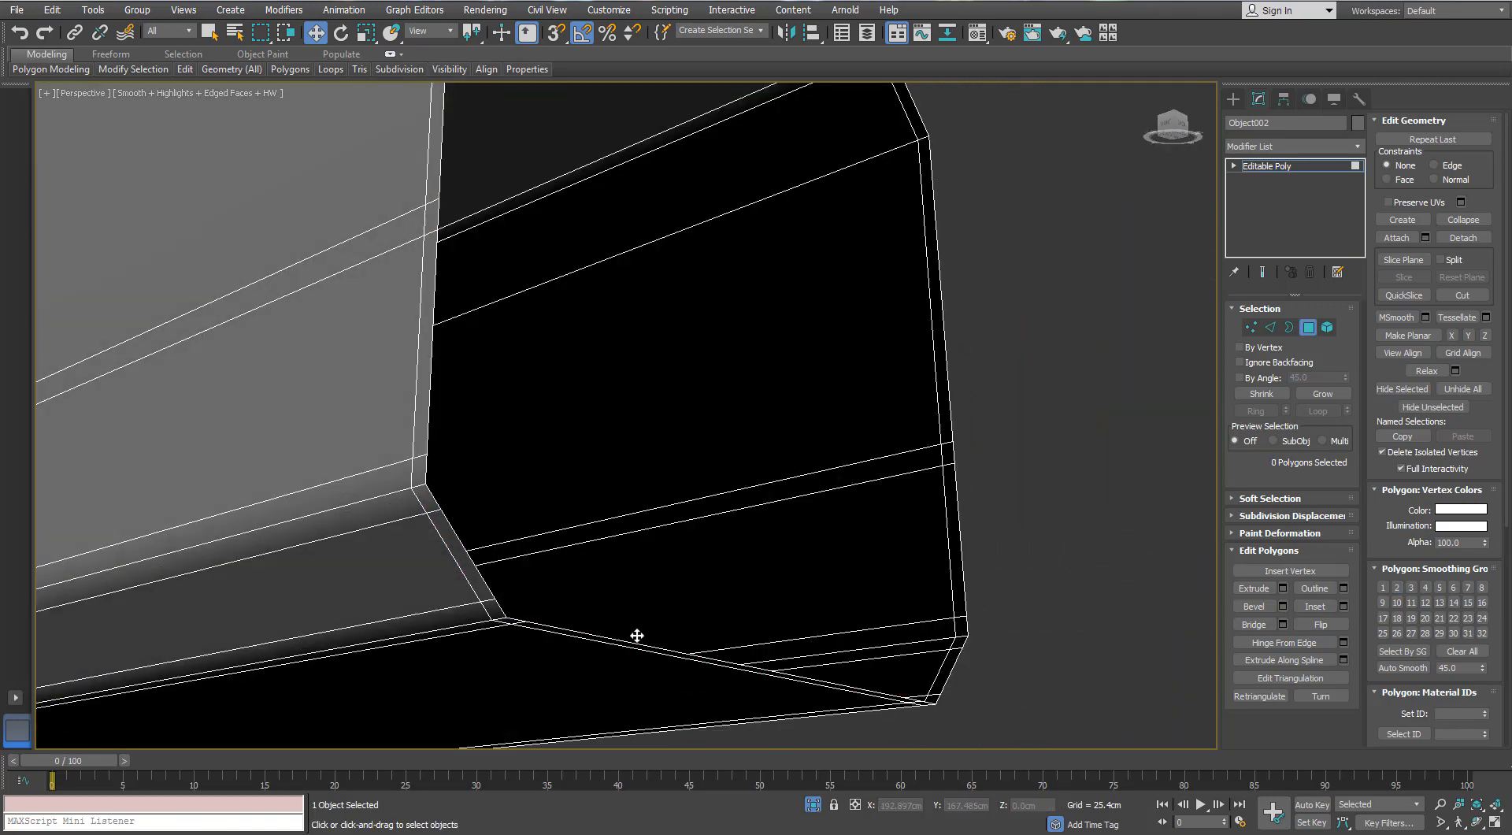
- Add the remaining Swift Loop support edges along the body's upper chamfers and around its rear end
scroll(644, 457, "down", 4)
middle_click_drag(643, 456, 496, 417, "alt")
middle_click_drag(496, 418, 717, 343)
mouse_move(186, 72)
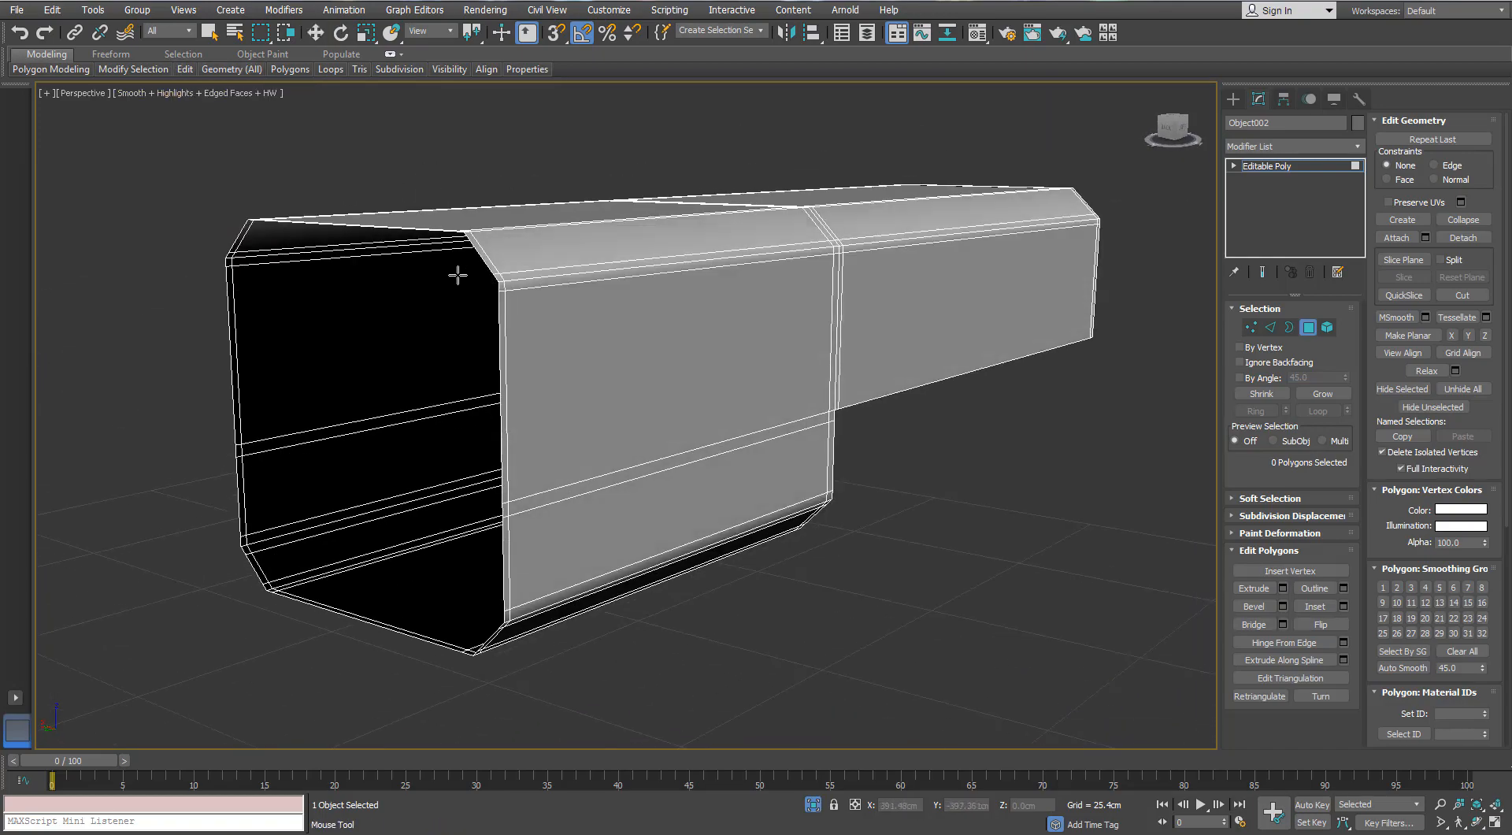
middle_click_drag(456, 270, 536, 358, "alt")
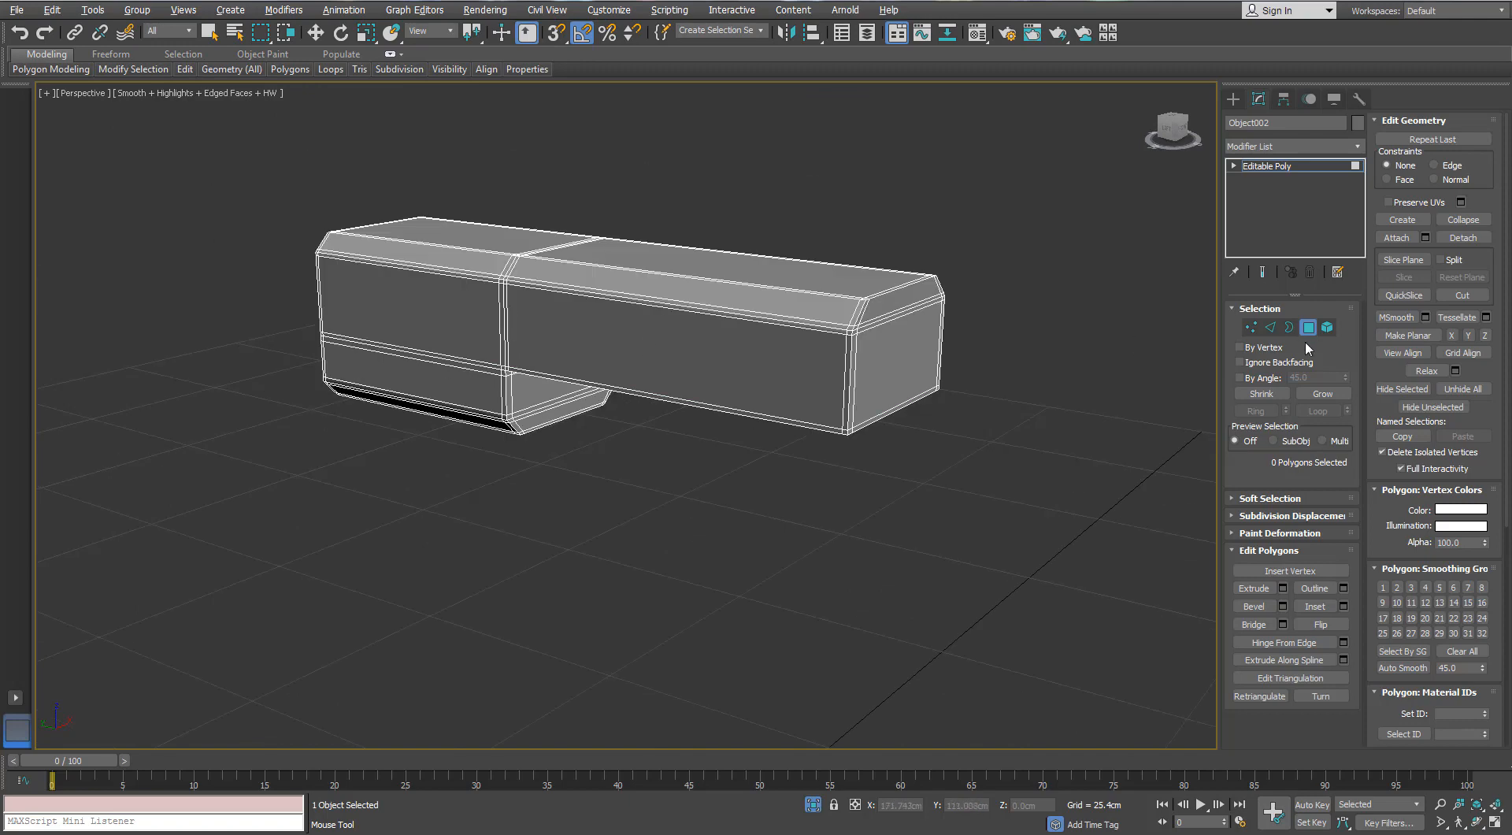
- Apply TurboSmooth to the body and check the shading without edged faces, both in the full model and isolated
left_click(1308, 329)
left_click(1361, 145)
key("t")
key("t")
key("t")
key("Return")
key("w")
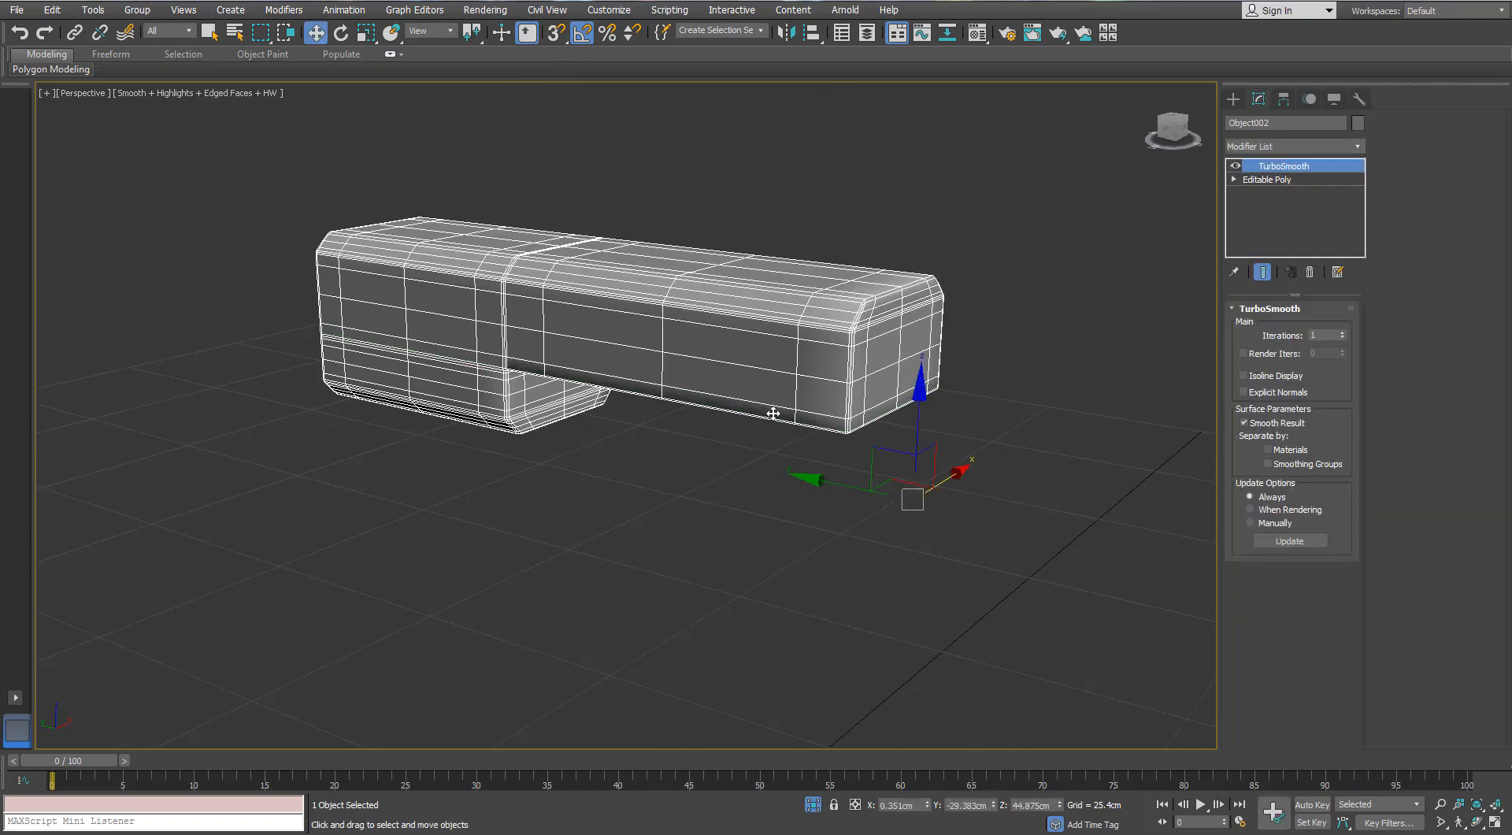
key("F4")
middle_click_drag(857, 335, 775, 363)
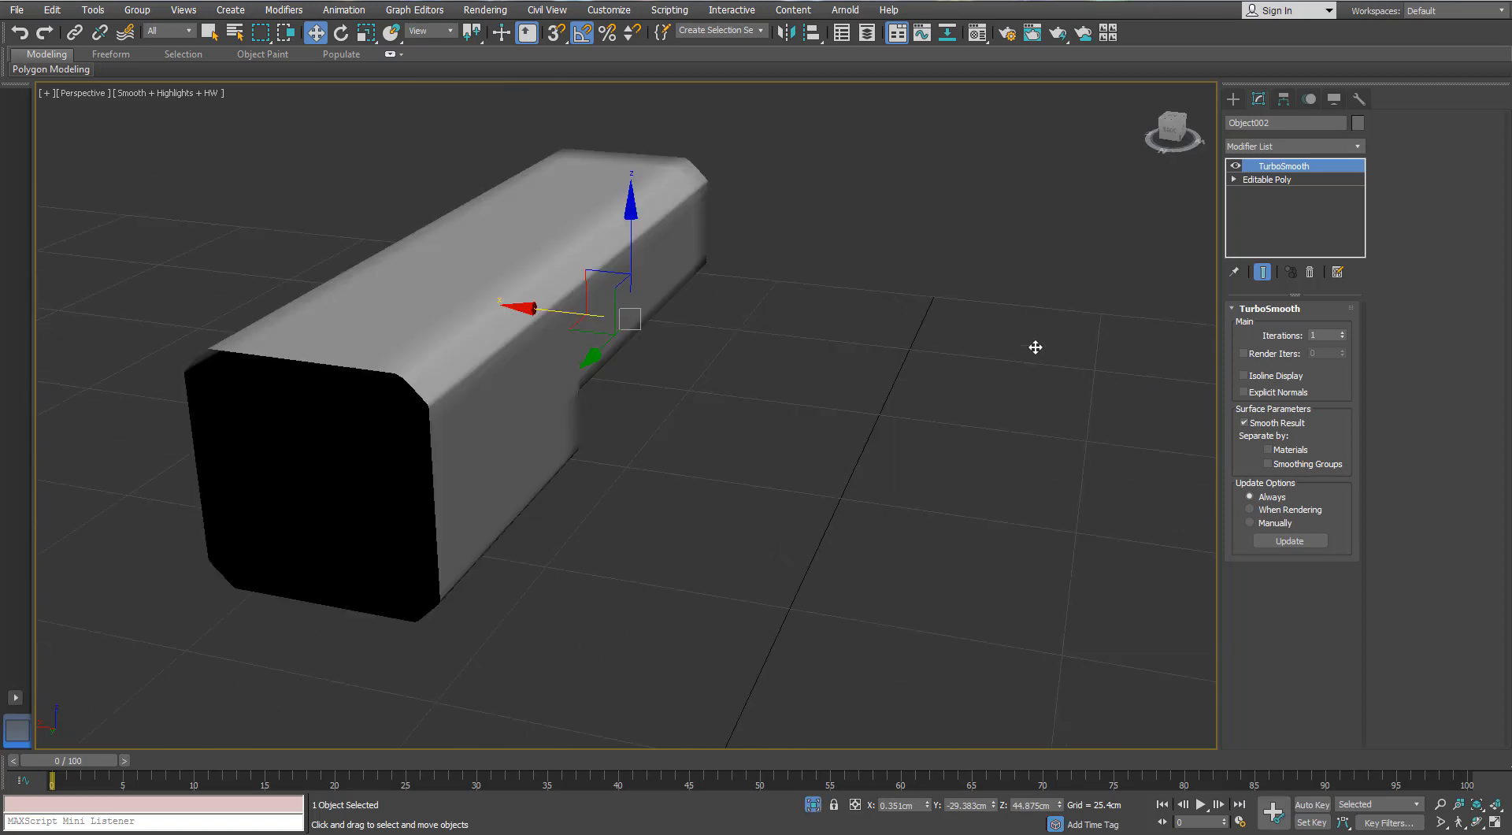
middle_click_drag(1033, 344, 504, 370, "alt")
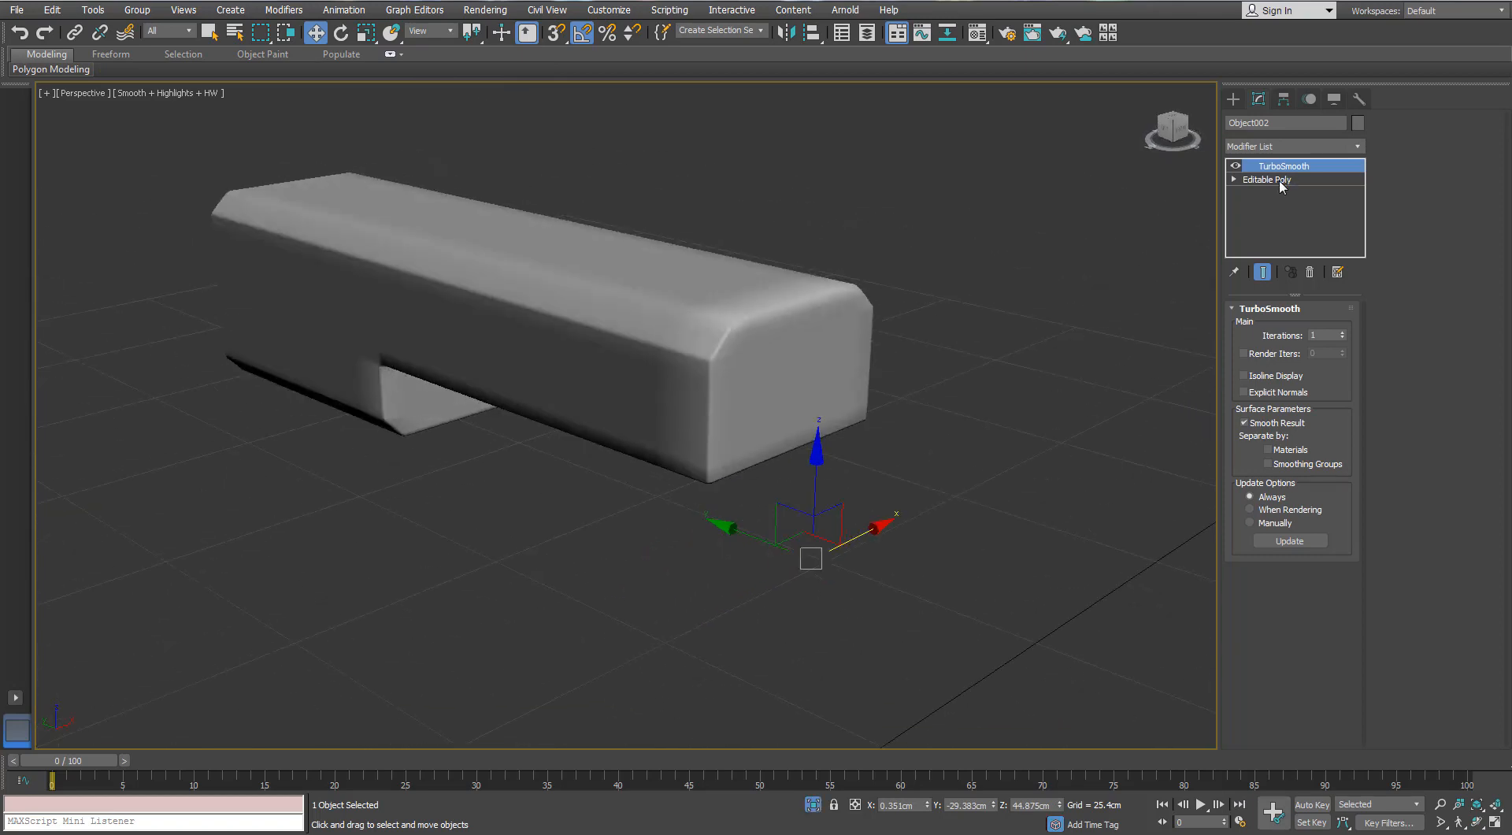
- Below TurboSmooth, select all polygons of the body's rear end face, including the border strips, and delete them
left_click(1268, 180)
left_click(1308, 327)
left_click(791, 321)
key("F4")
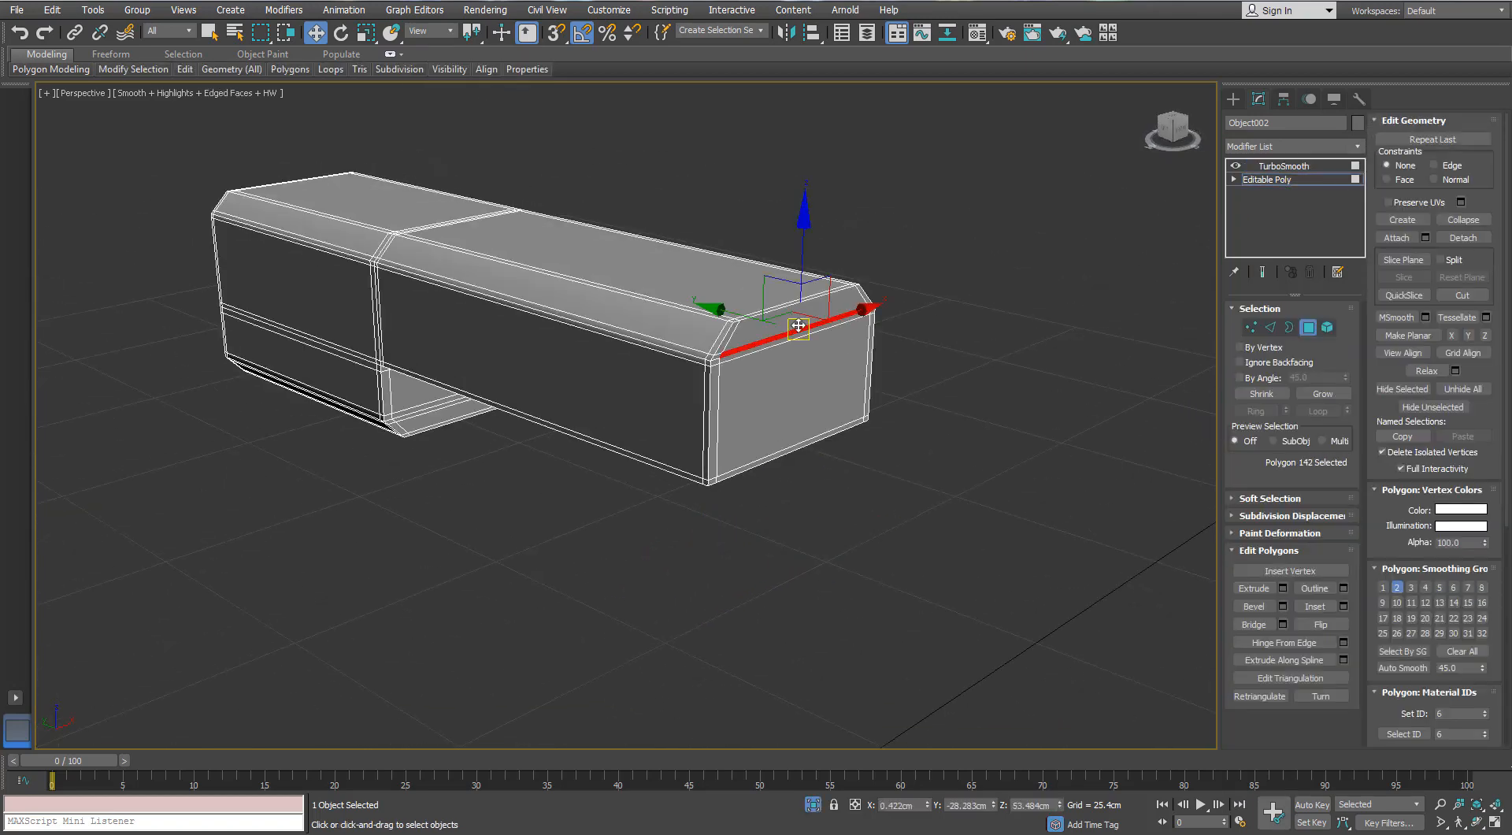
scroll(790, 322, "up", 5)
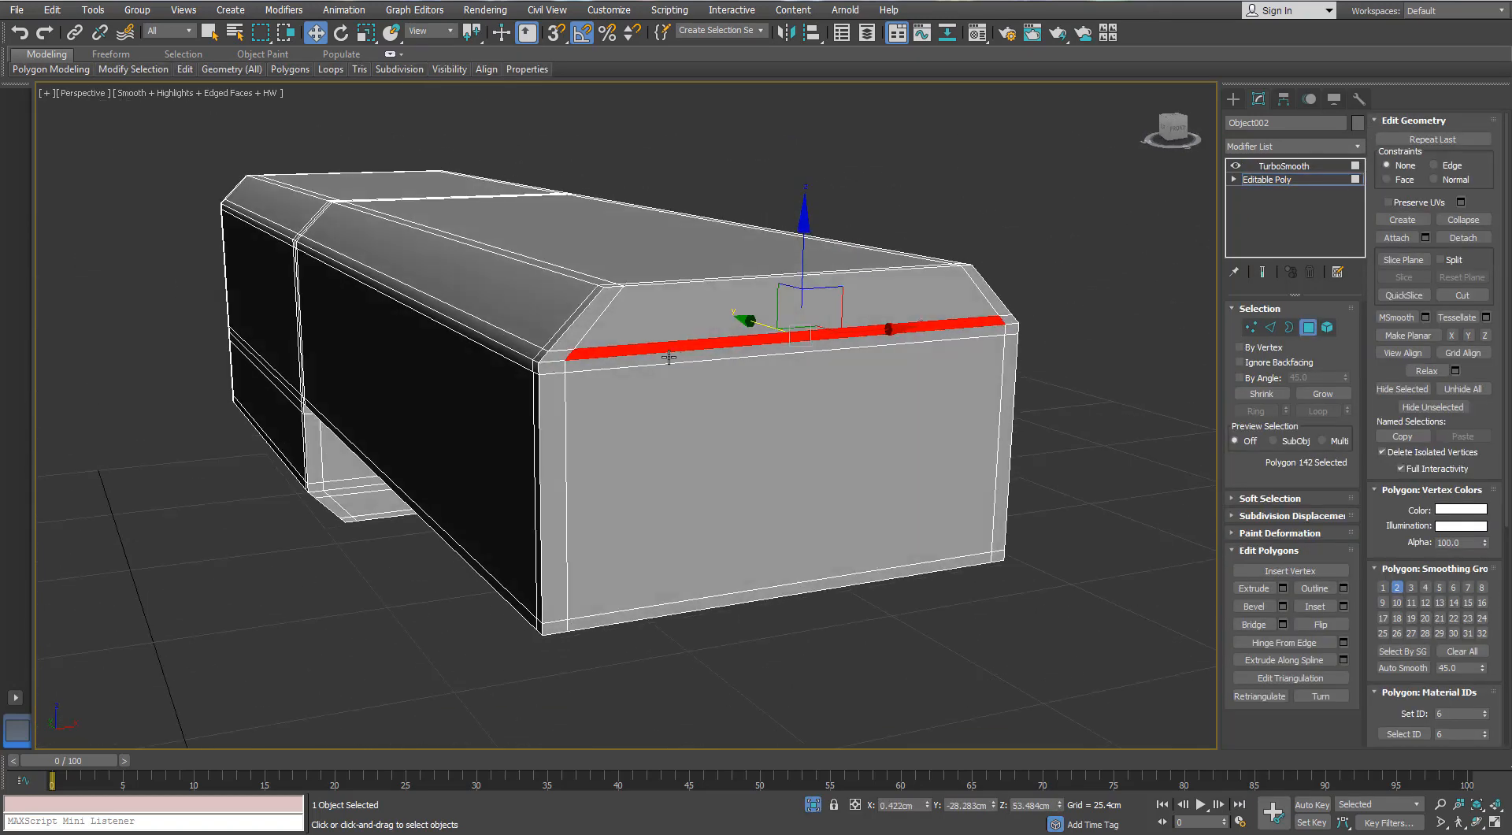
left_click(1323, 393)
middle_click_drag(848, 370, 549, 615, "alt")
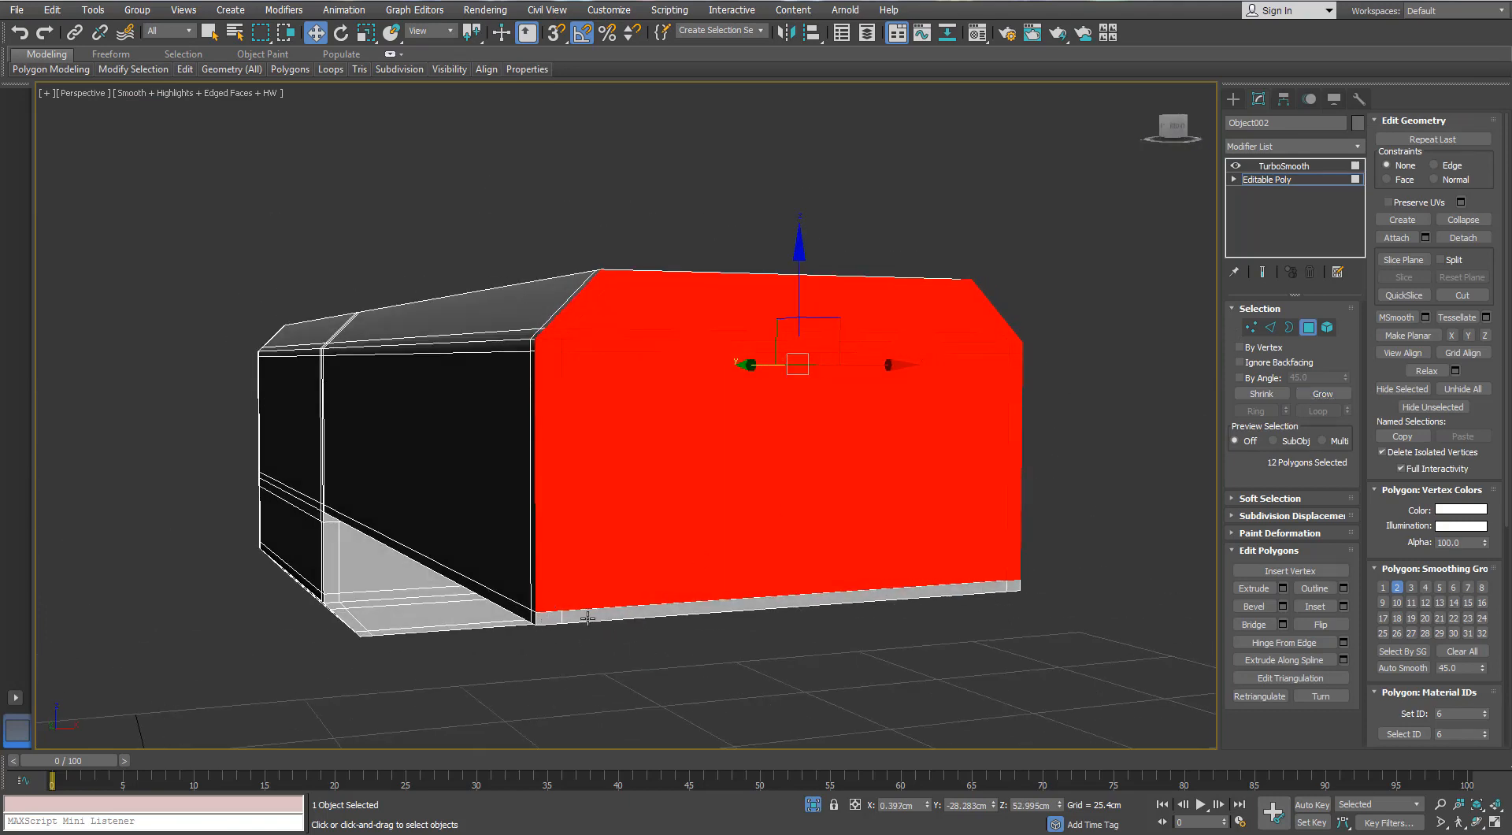
left_click(587, 617, "ctrl")
left_click(1013, 587, "ctrl")
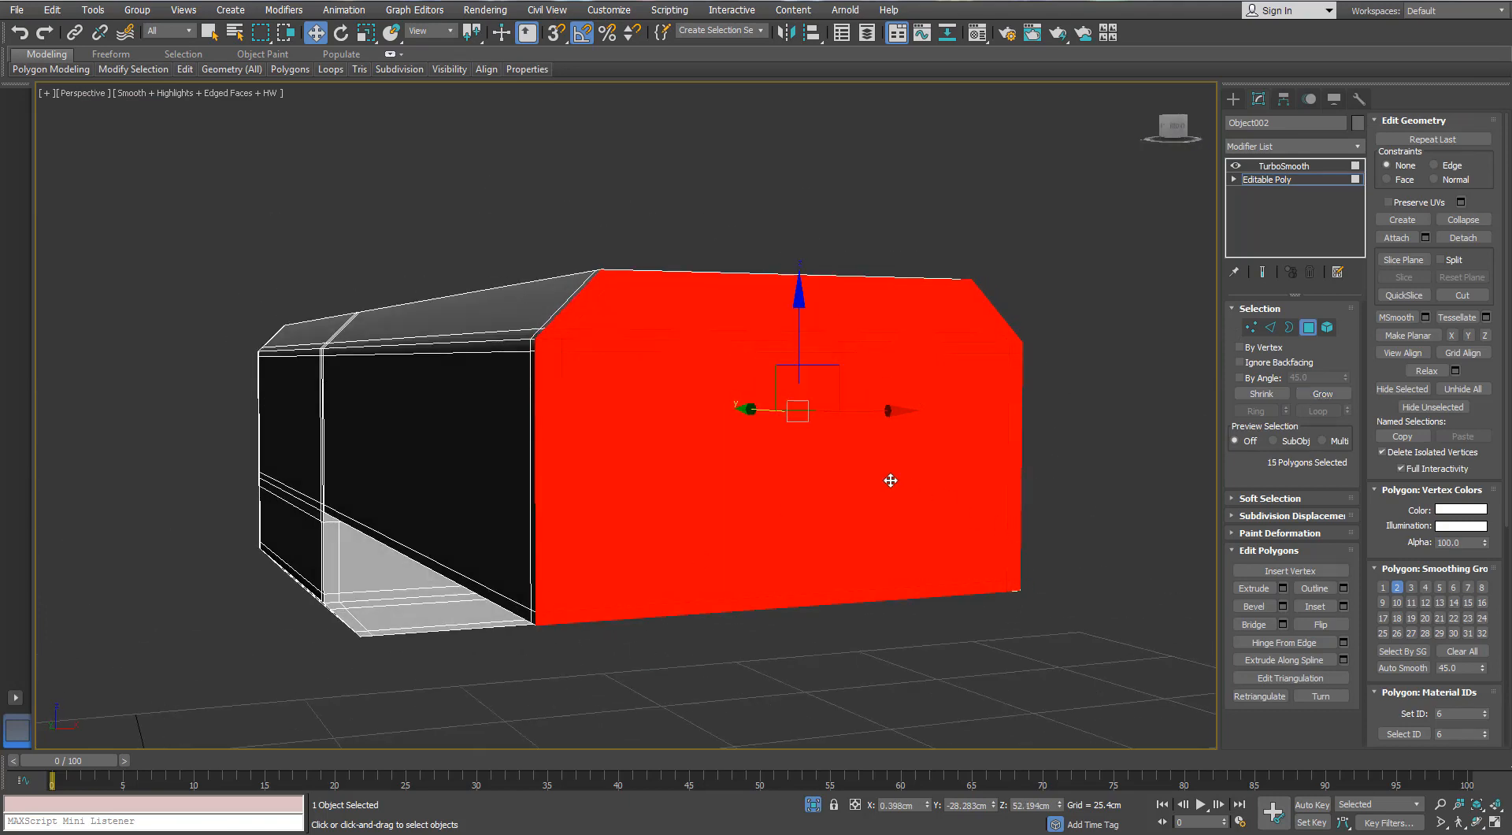
middle_click_drag(889, 479, 860, 367, "alt")
key("Delete")
- Return to the body's TurboSmooth level and exit isolation to show the whole flamethrower with edged faces
left_click(1283, 166)
key("F4")
scroll(650, 414, "up", 5)
key("alt+q")
key("F4")
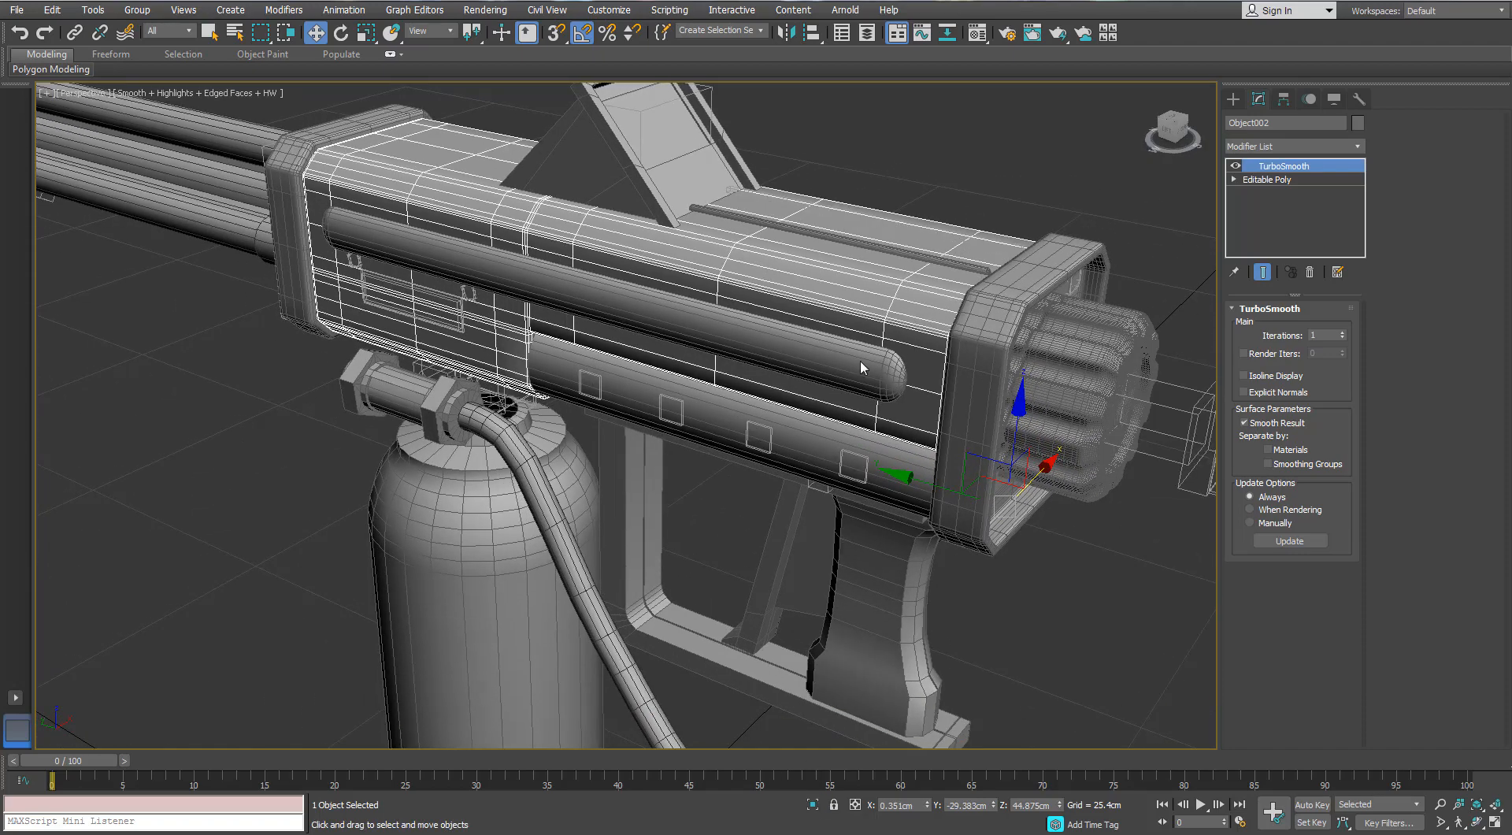
- Isolate the rounded lower housing and add Swift Loop support edges on its flat faces beside the curved side
left_click(783, 428)
key("alt+q")
middle_click_drag(783, 429, 862, 363, "alt")
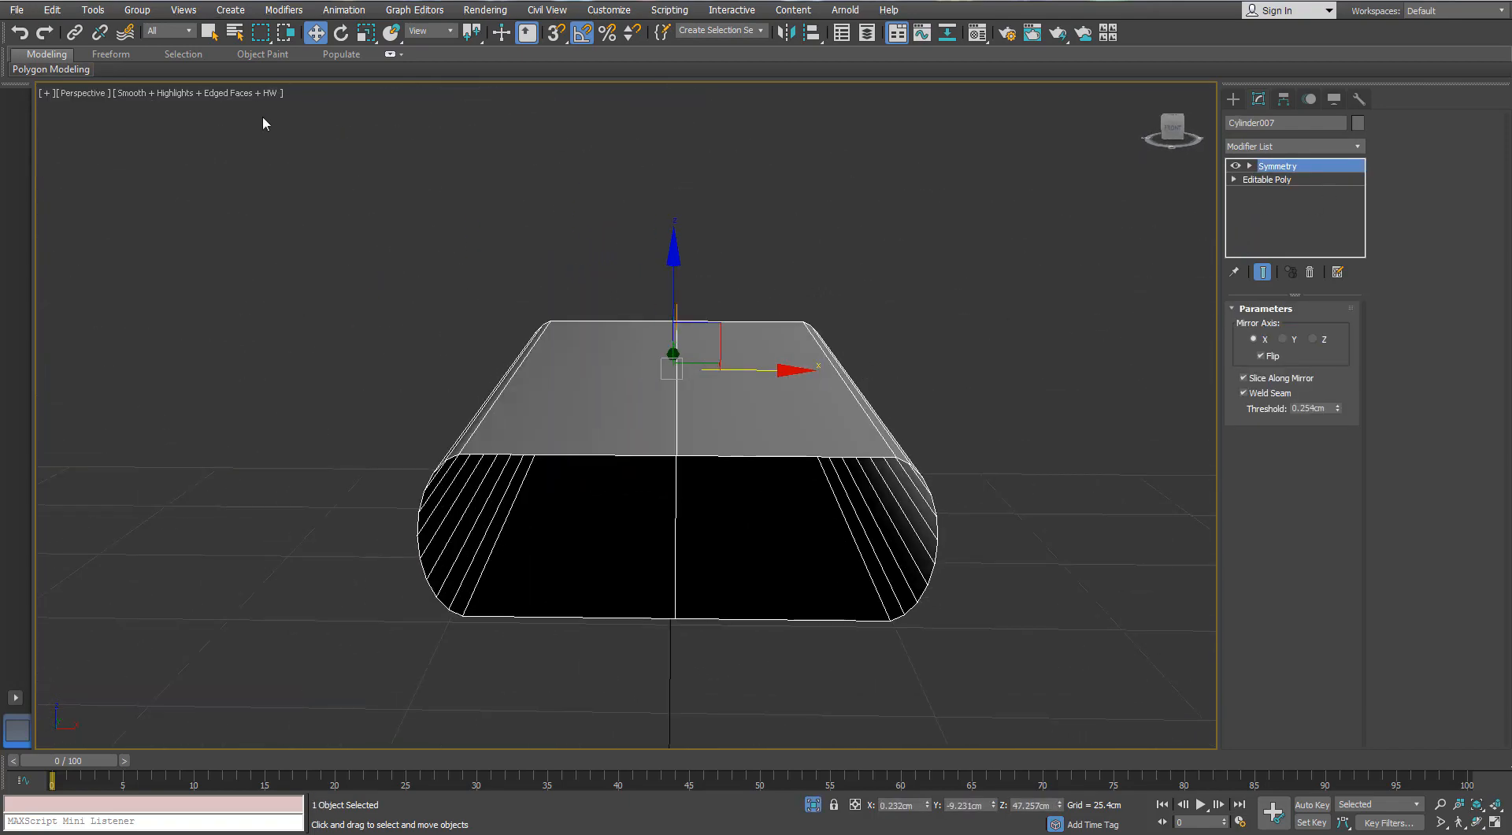
middle_click_drag(655, 298, 715, 298, "alt")
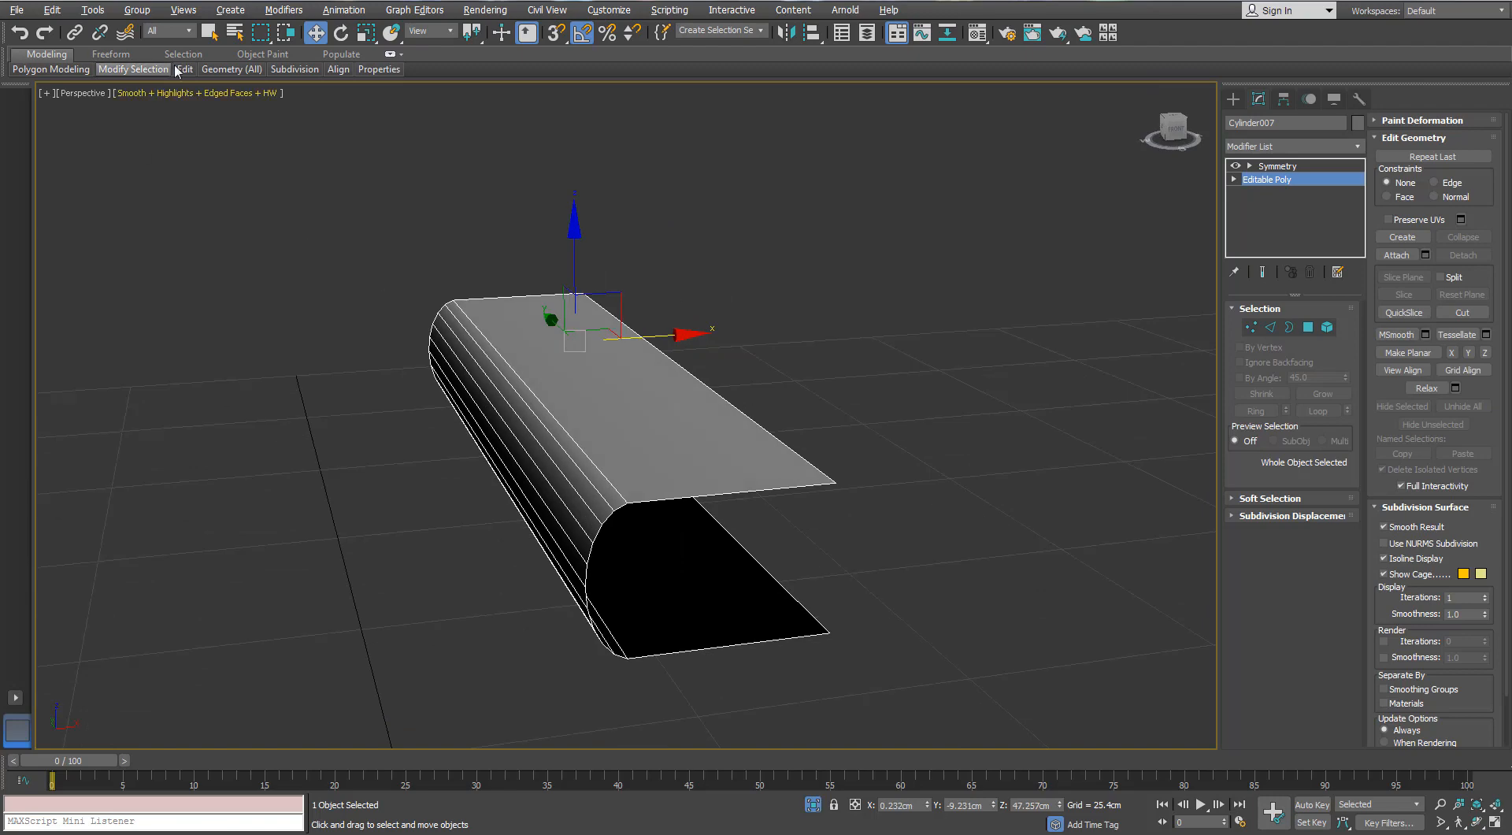
mouse_move(185, 70)
middle_click_drag(634, 501, 630, 394, "alt")
key("w")
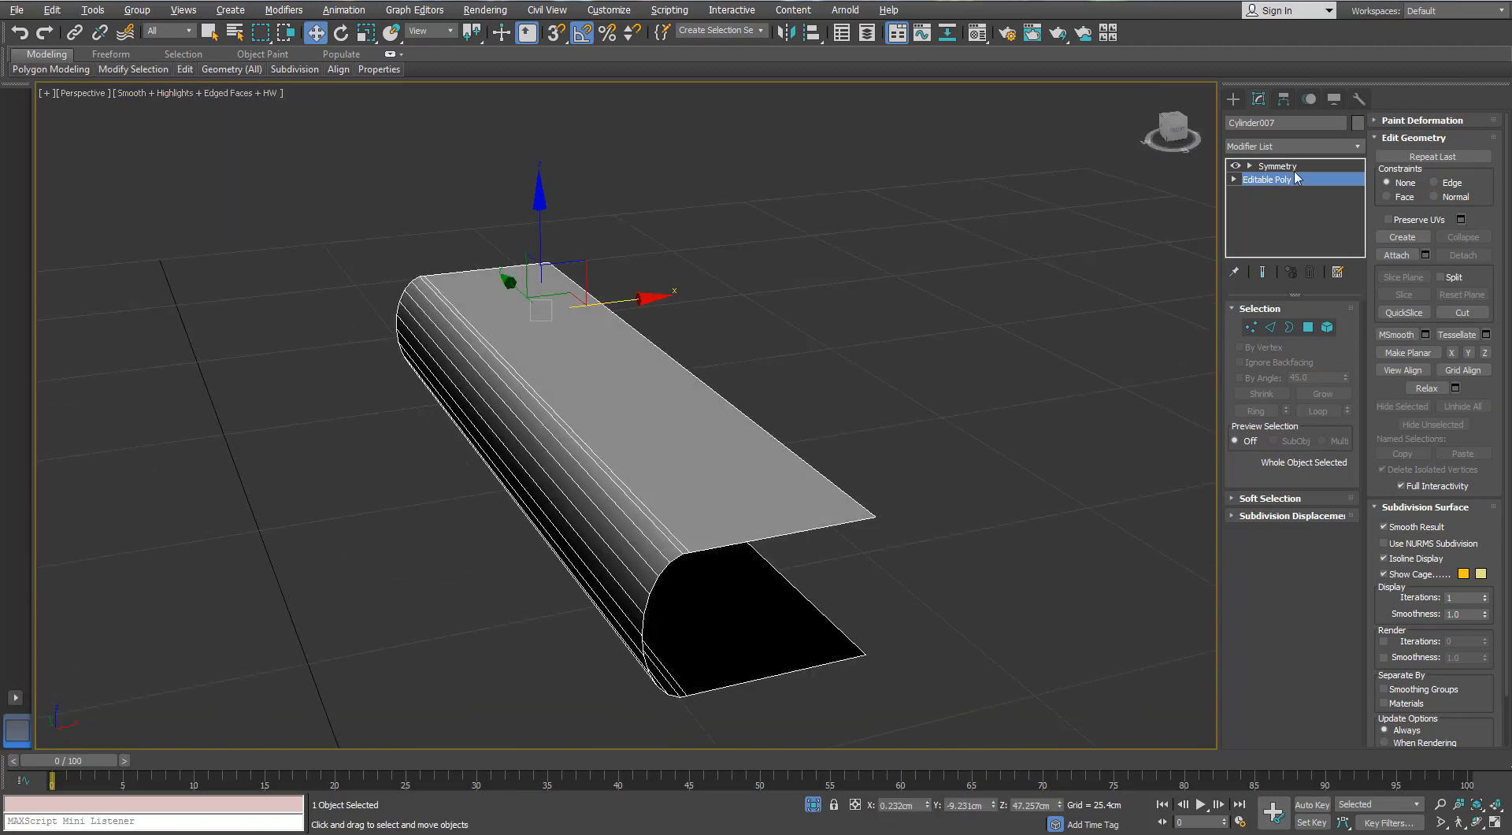
- Apply TurboSmooth above the lower housing's Symmetry modifier and exit isolation
left_click(1277, 166)
left_click(1358, 146)
key("t")
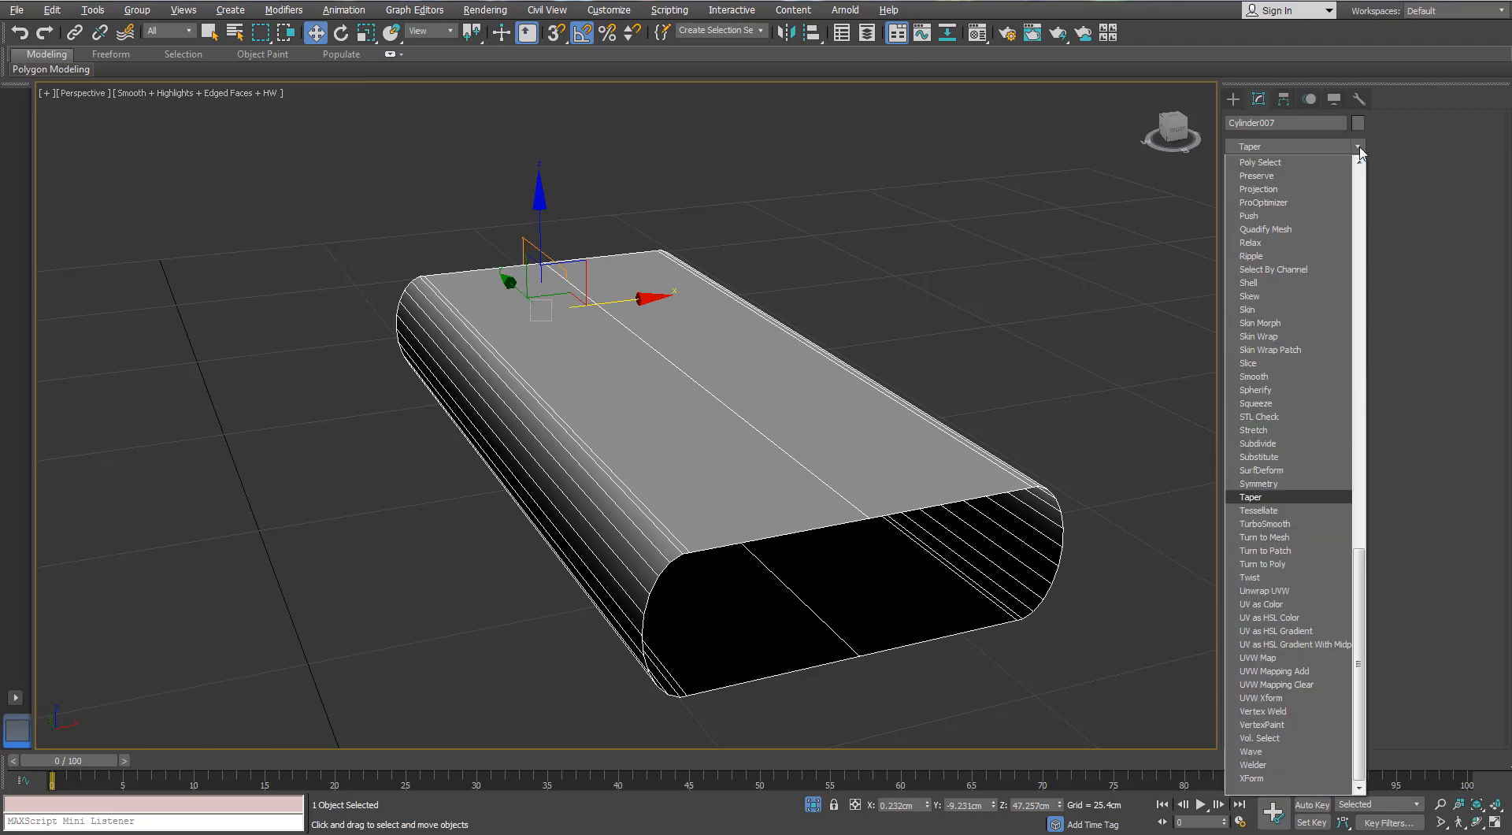
key("Return")
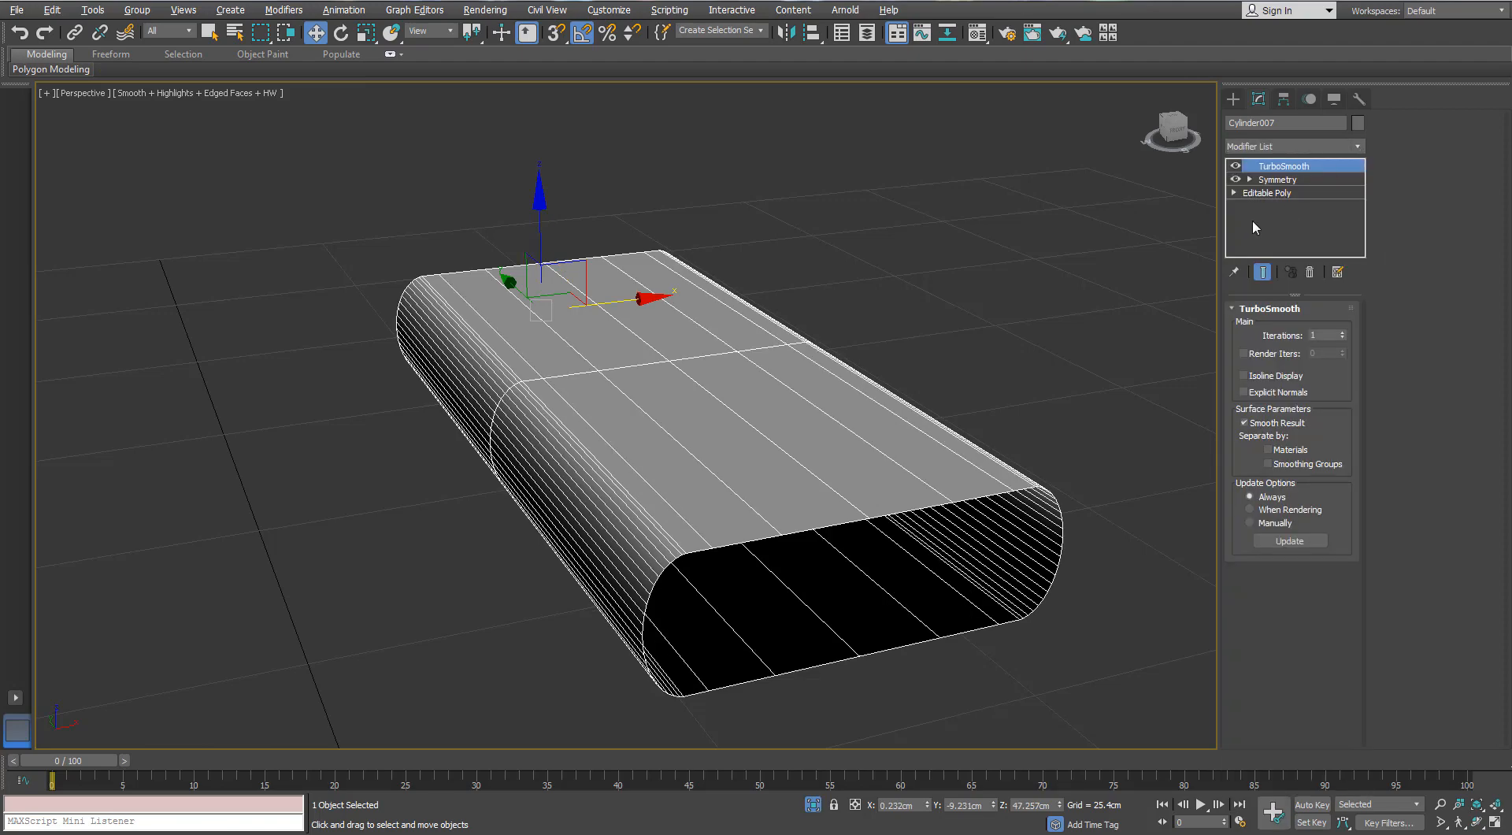
key("F4")
left_click(813, 804)
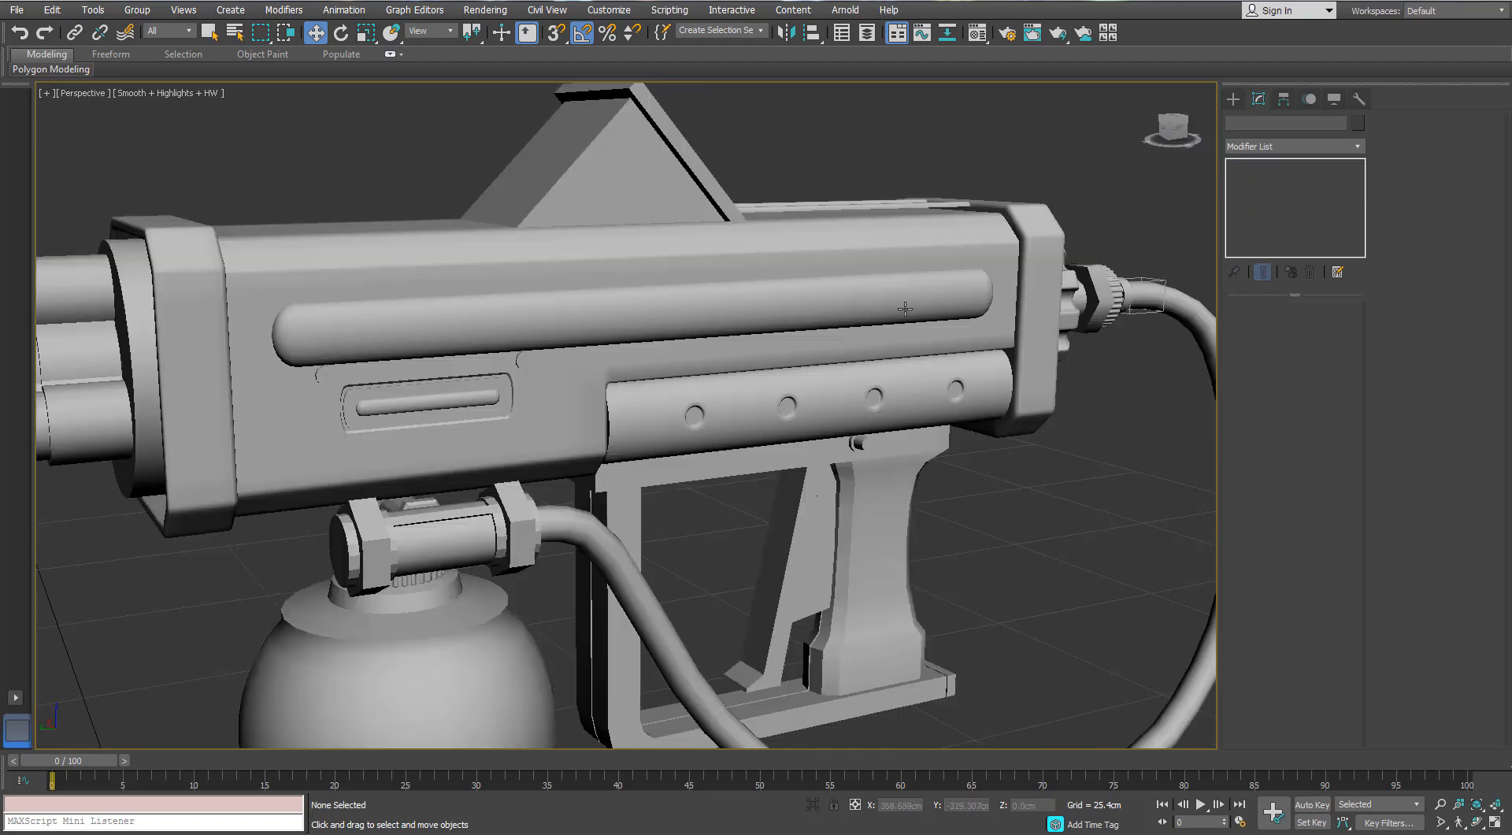
- Isolate the hose and apply TurboSmooth to it
middle_click_drag(706, 323, 649, 348, "alt")
key("F4")
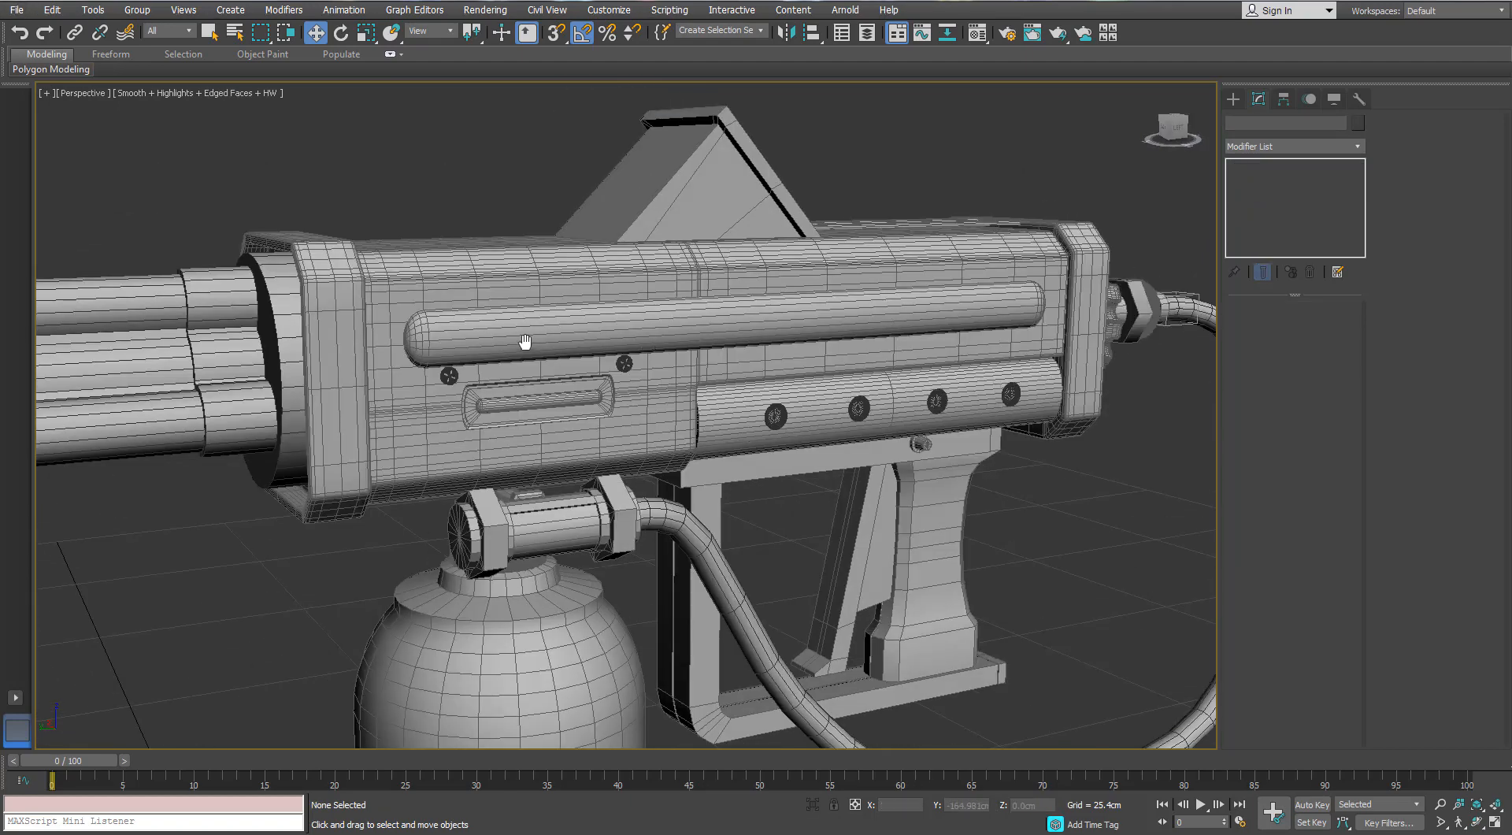
left_click(709, 567)
key("alt+q")
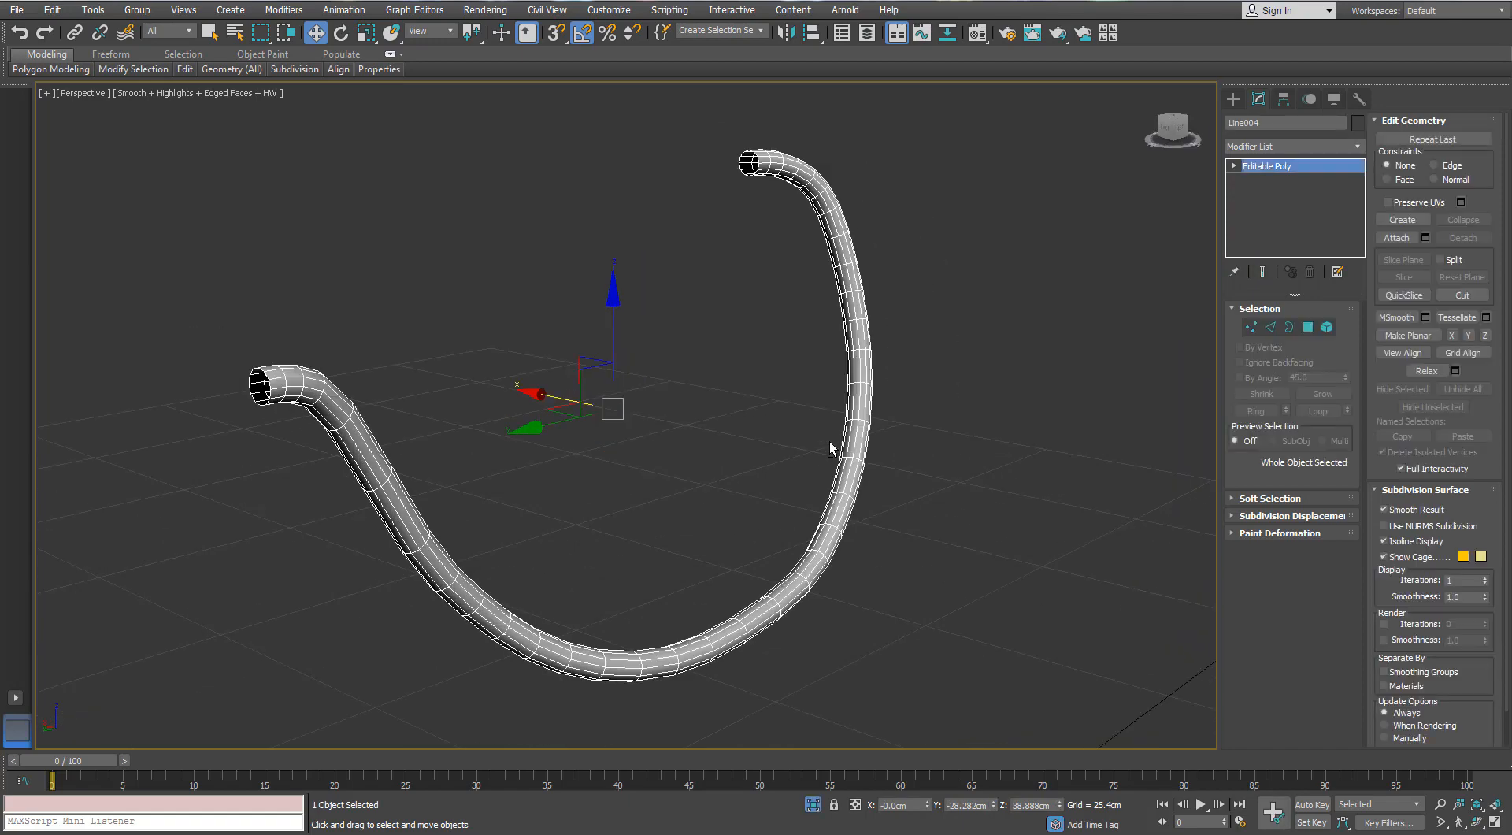
left_click(1353, 158)
scroll(1292, 473, "down", 5)
left_click(1284, 522)
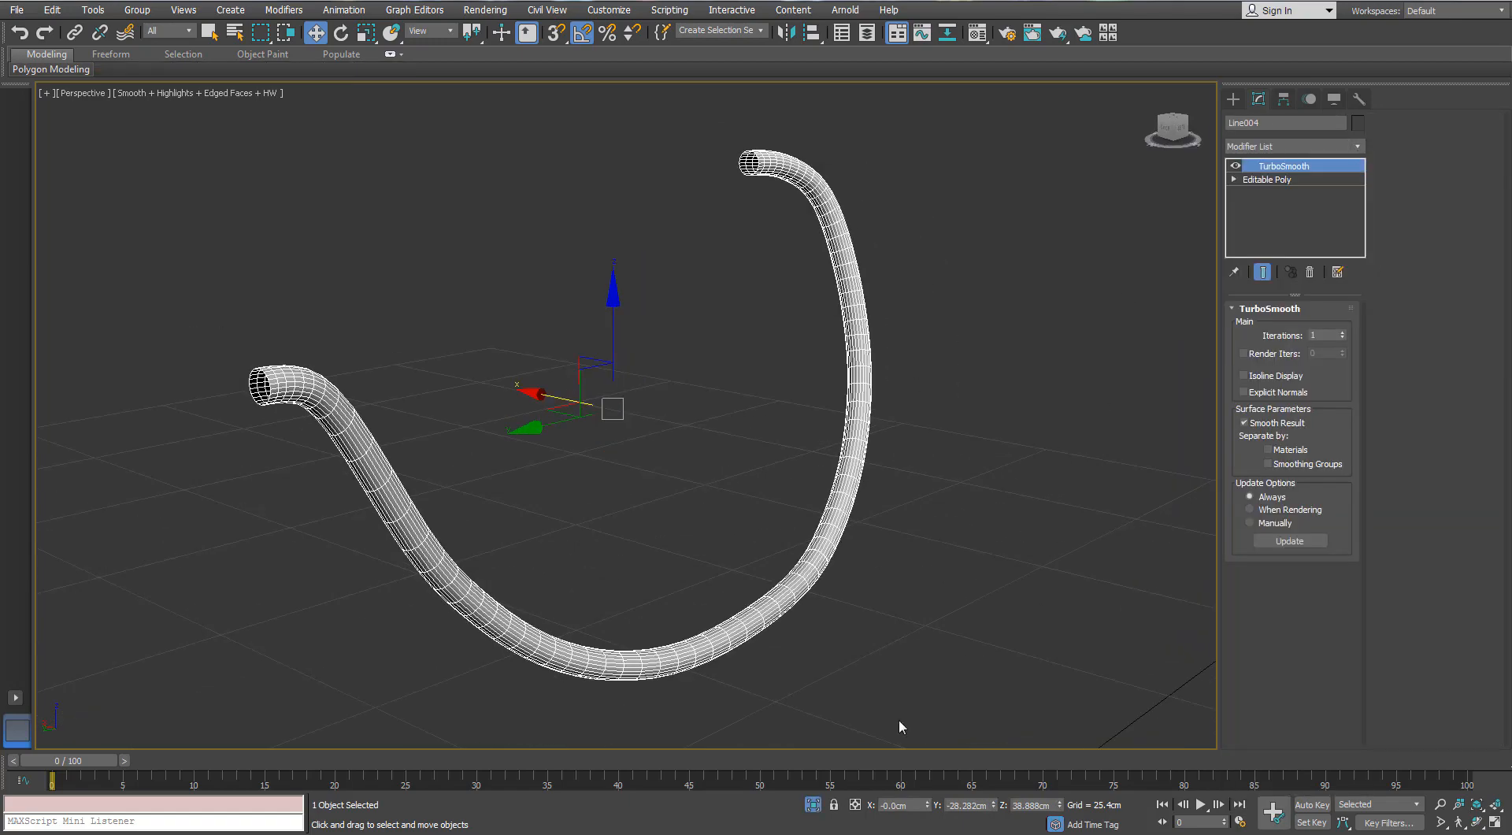
- Exit the hose's isolation, isolate the long capsule rod, apply TurboSmooth to it and show the whole flamethrower again
key("alt+q")
middle_click_drag(819, 602, 994, 275, "alt")
left_click(994, 275)
key("alt+q")
middle_click_drag(837, 286, 1021, 388, "alt")
left_click(1355, 147)
key("t")
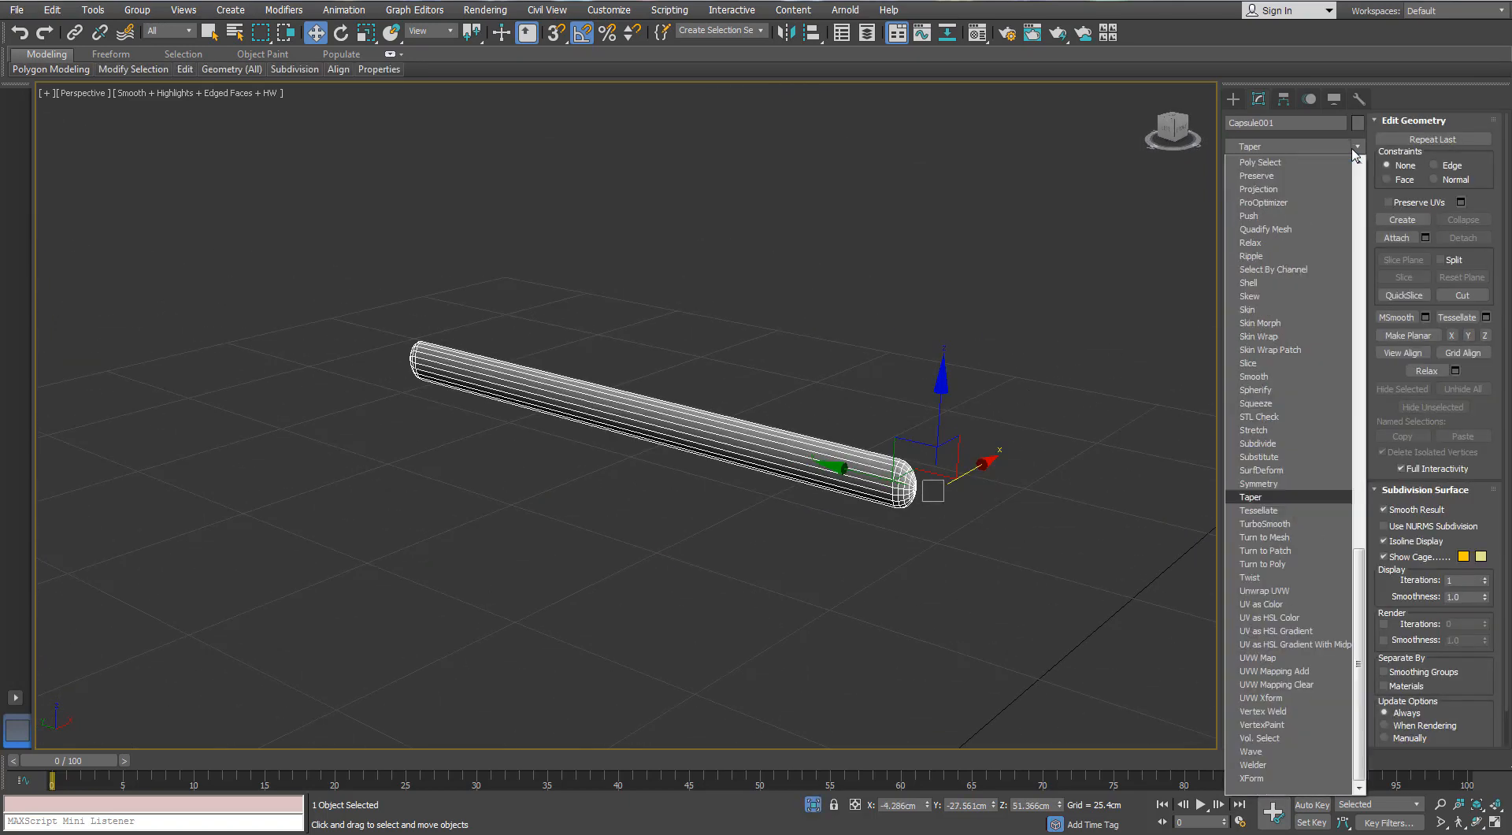
key("Return")
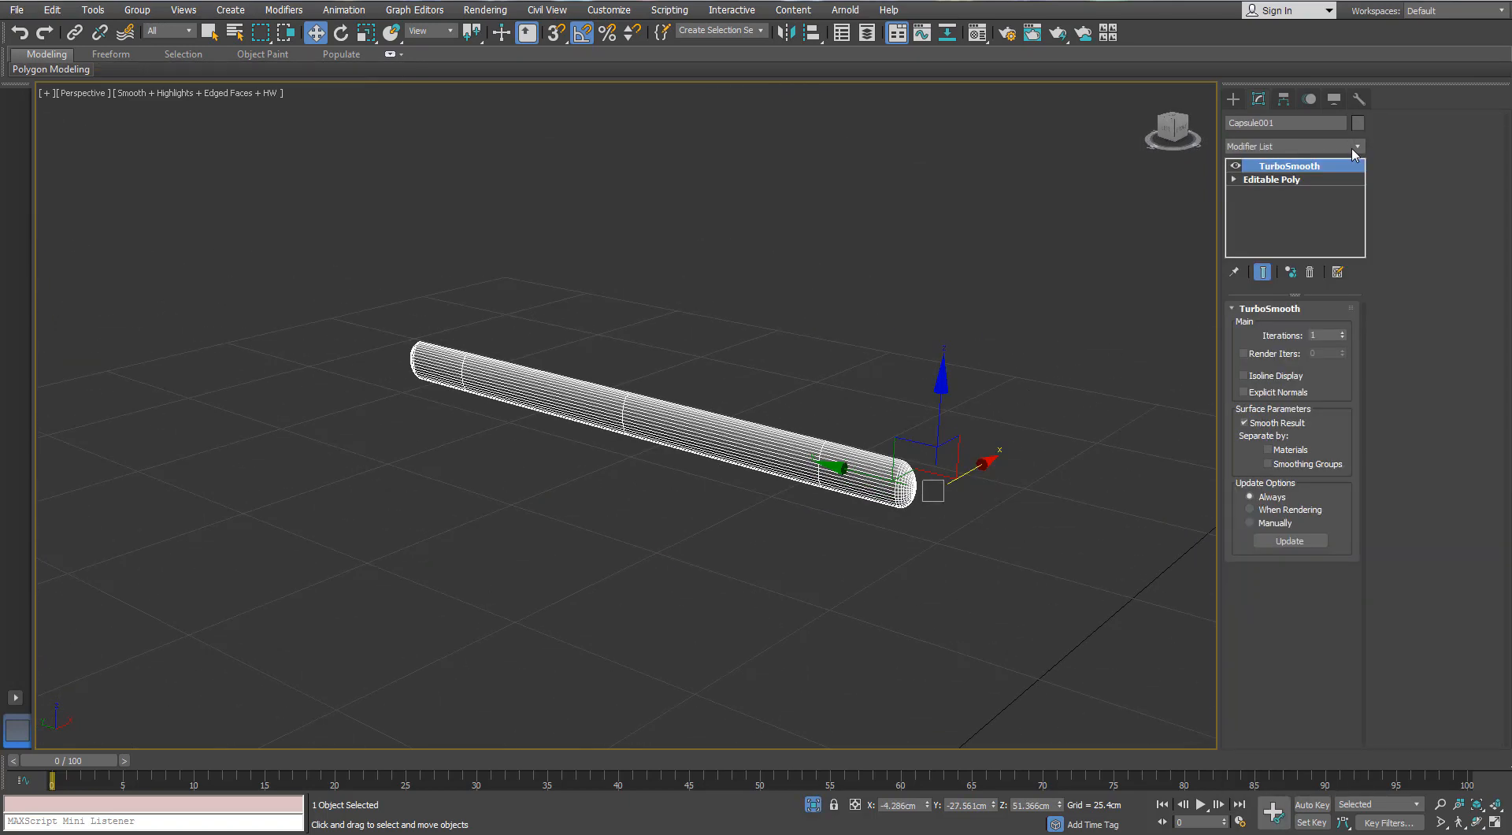
left_click(819, 805)
- Isolate the gas tank and add Swift Loop support edges around its shoulder rim and neck
middle_click_drag(918, 393, 1016, 413, "alt")
scroll(913, 387, "down", 3)
left_click(786, 650)
scroll(709, 341, "up", 3)
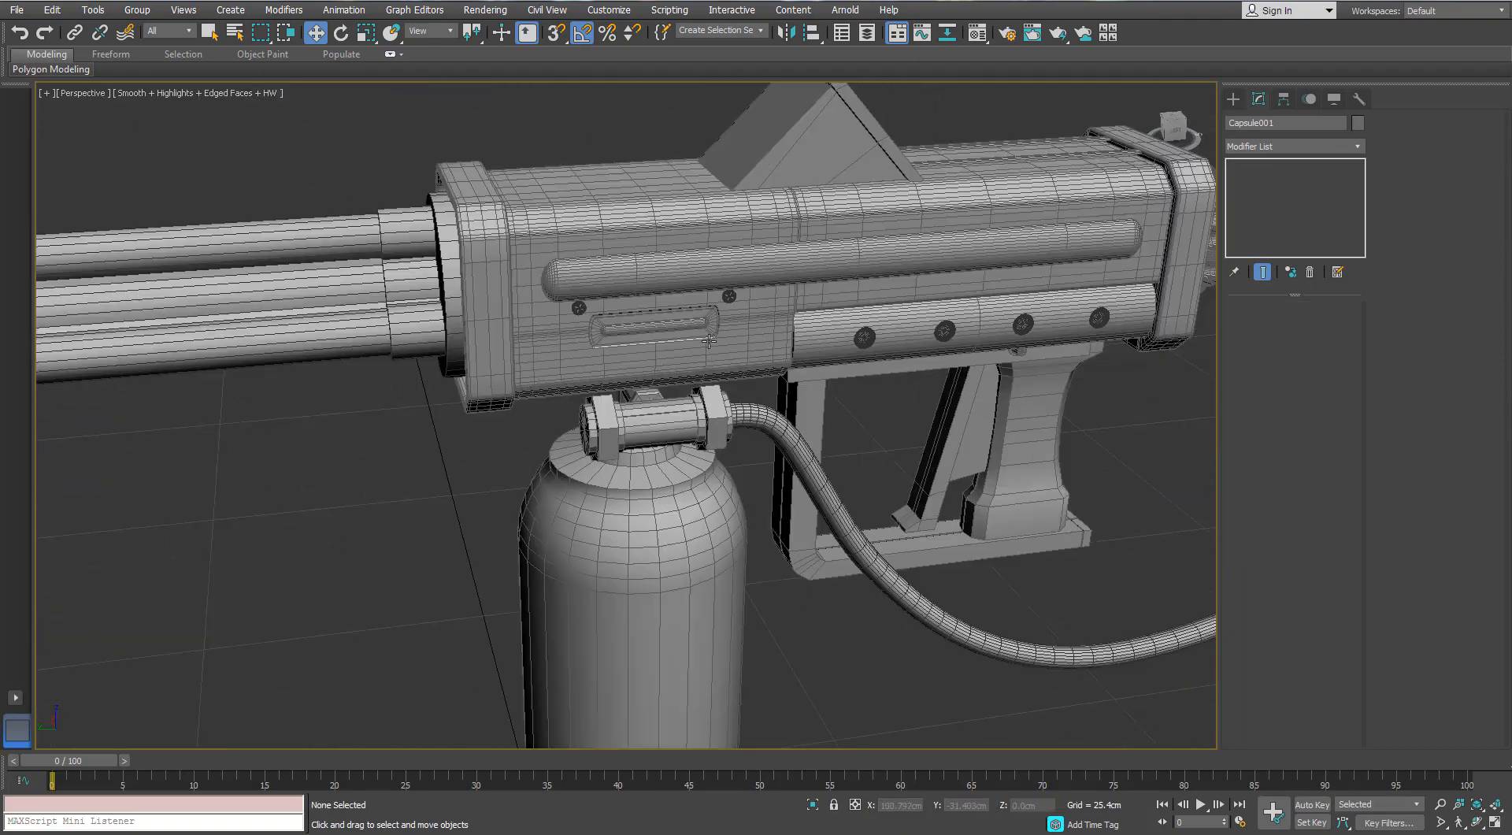
middle_click_drag(682, 457, 711, 380, "alt")
scroll(711, 379, "up", 3)
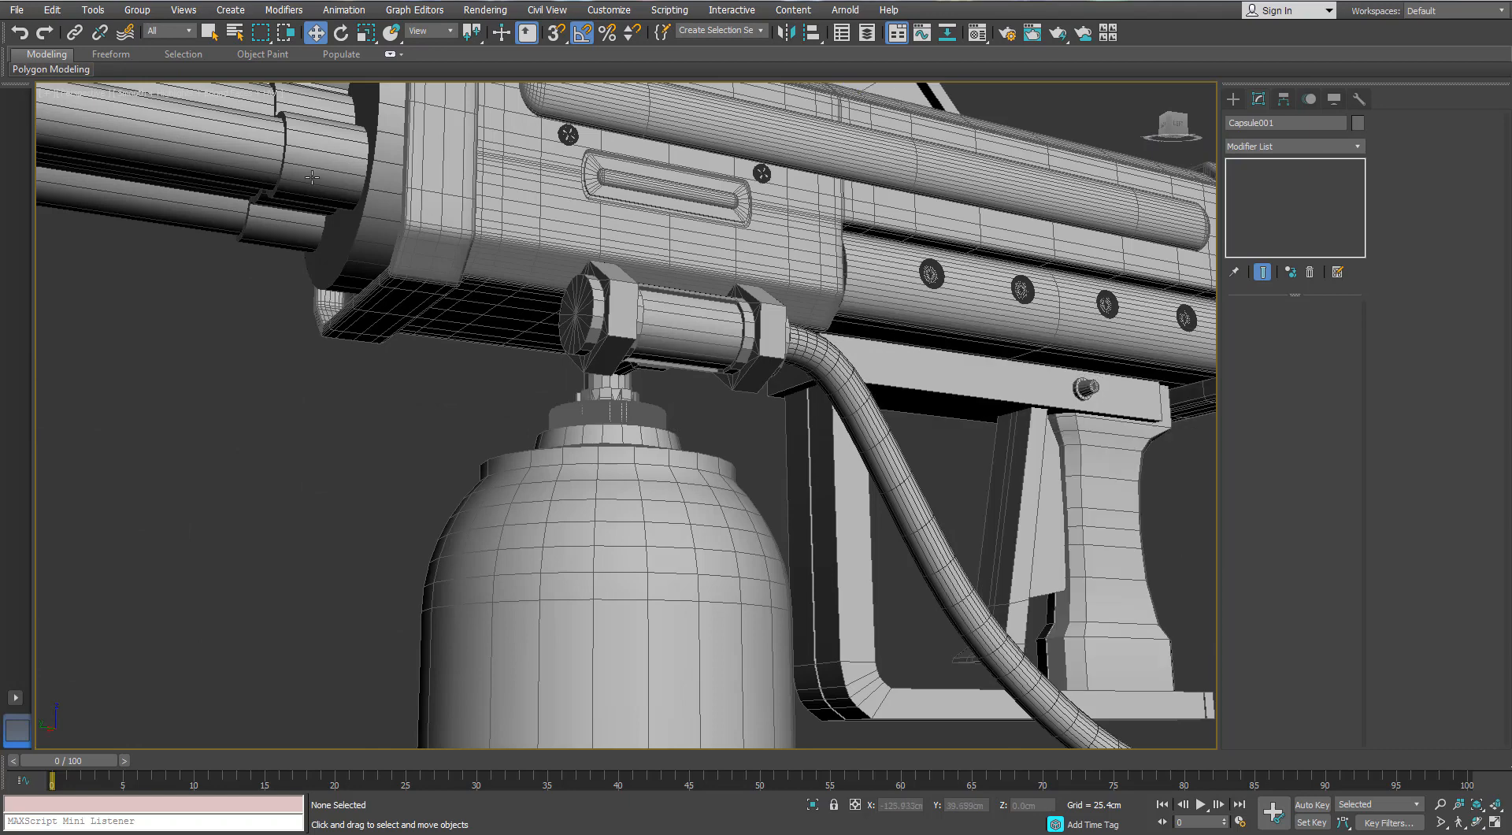
left_click(614, 544)
key("alt+q")
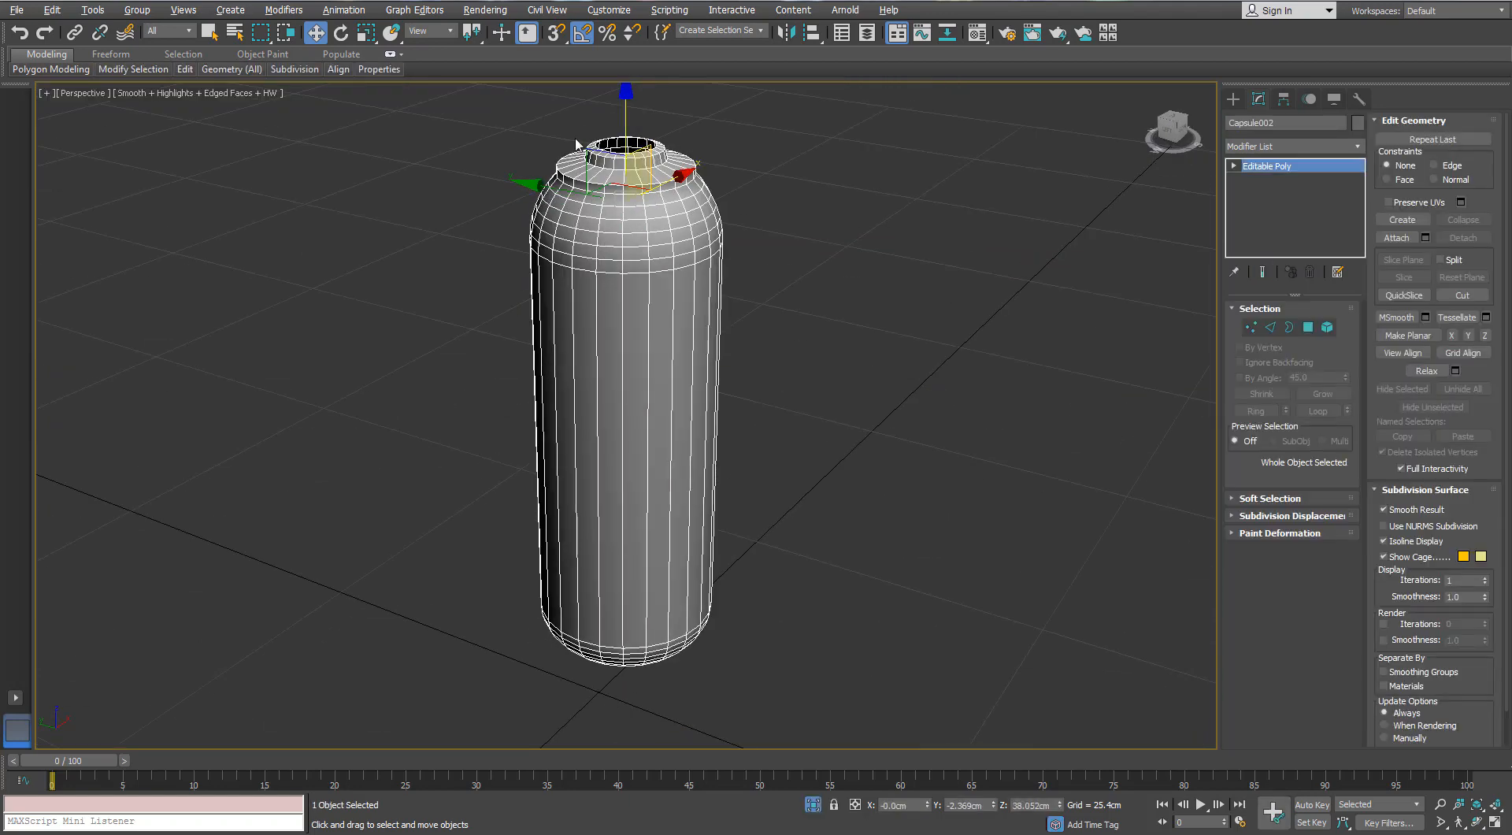
scroll(576, 144, "up", 6)
mouse_move(185, 69)
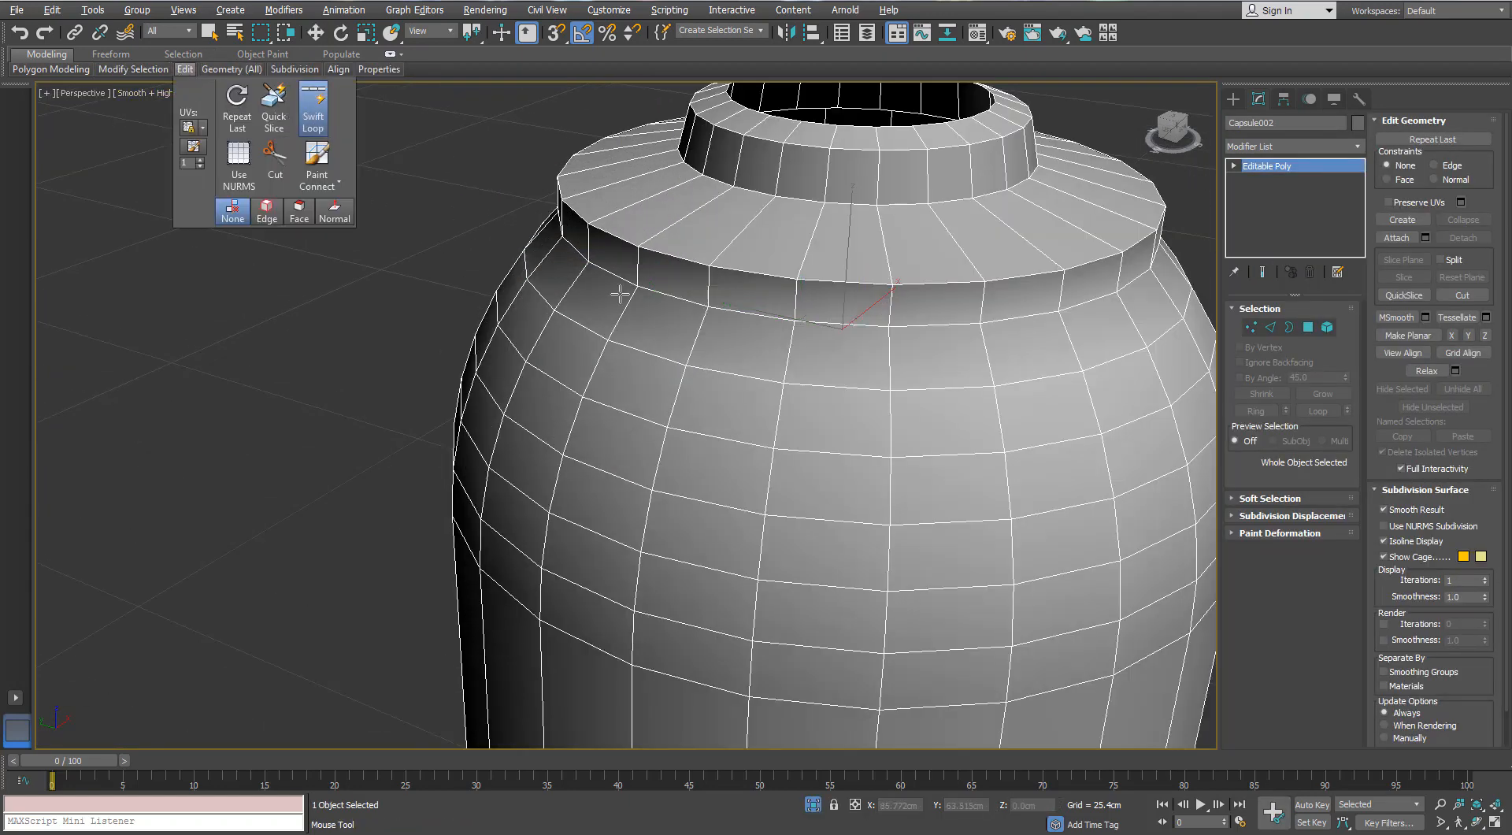
left_click(637, 257)
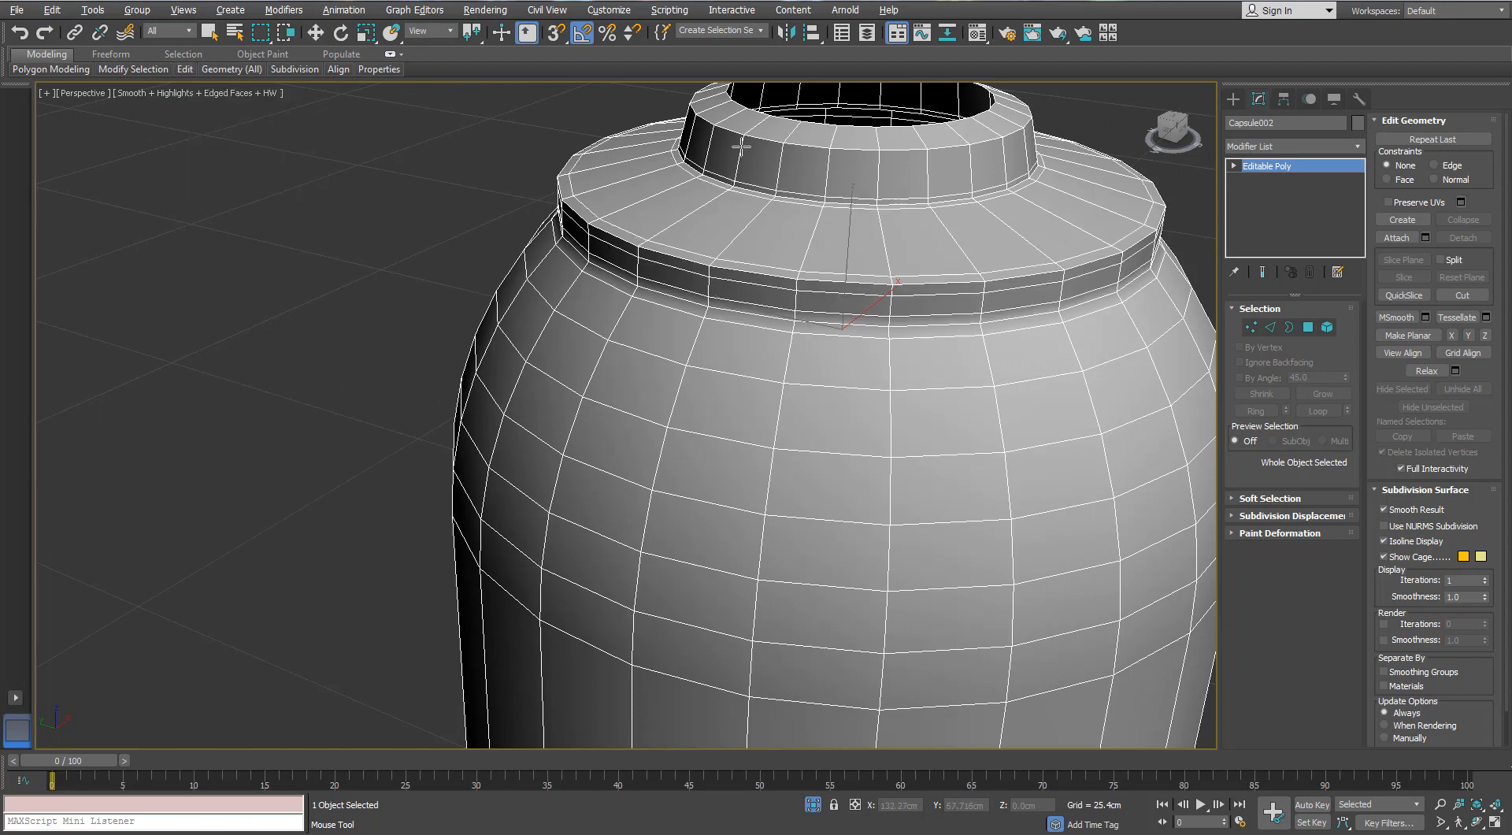
middle_click_drag(743, 141, 742, 183, "alt")
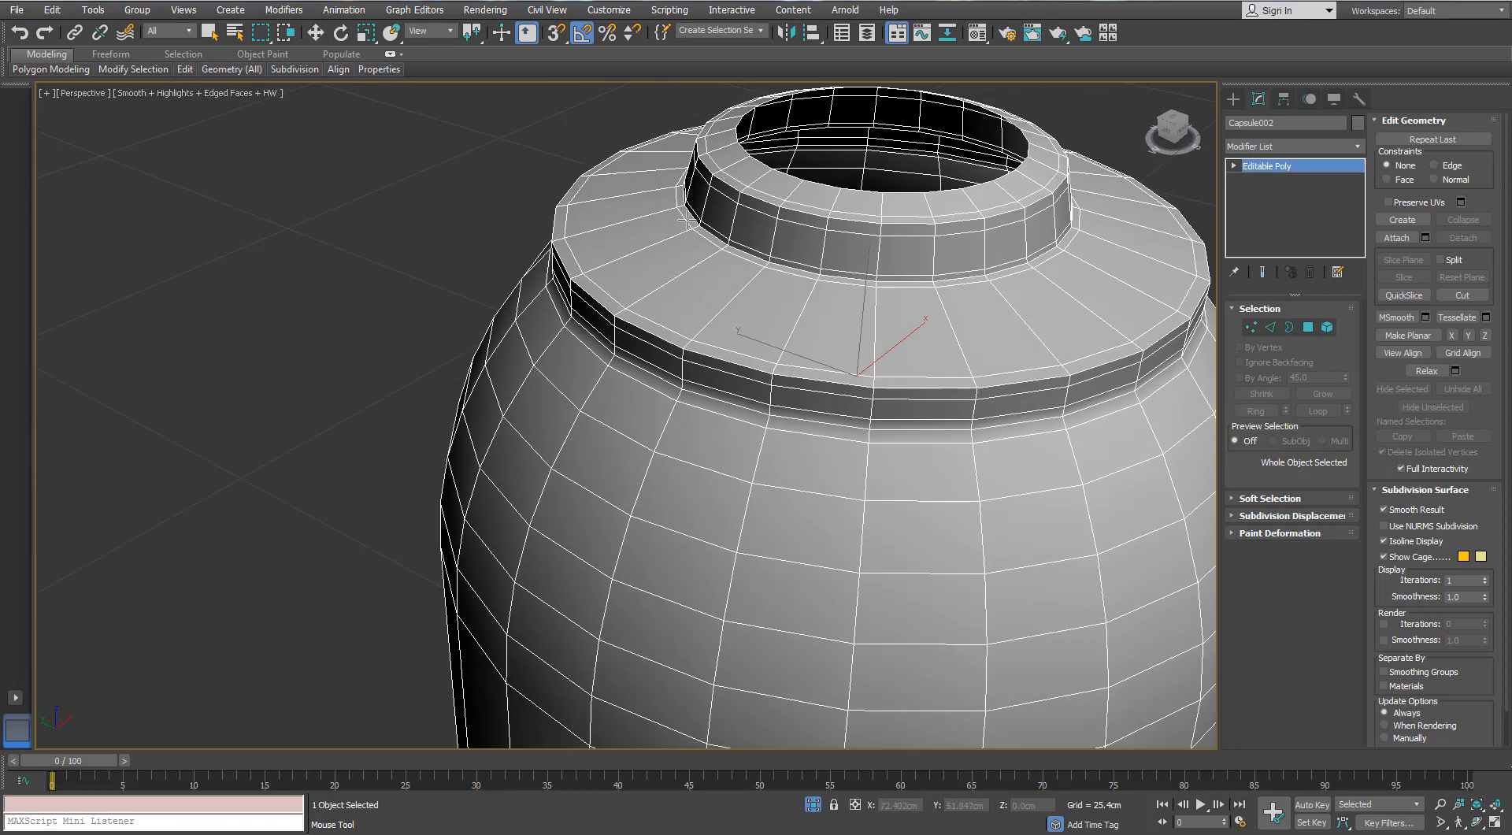
- Apply TurboSmooth to the gas tank and exit isolation
left_click(1356, 147)
key("t")
key("Return")
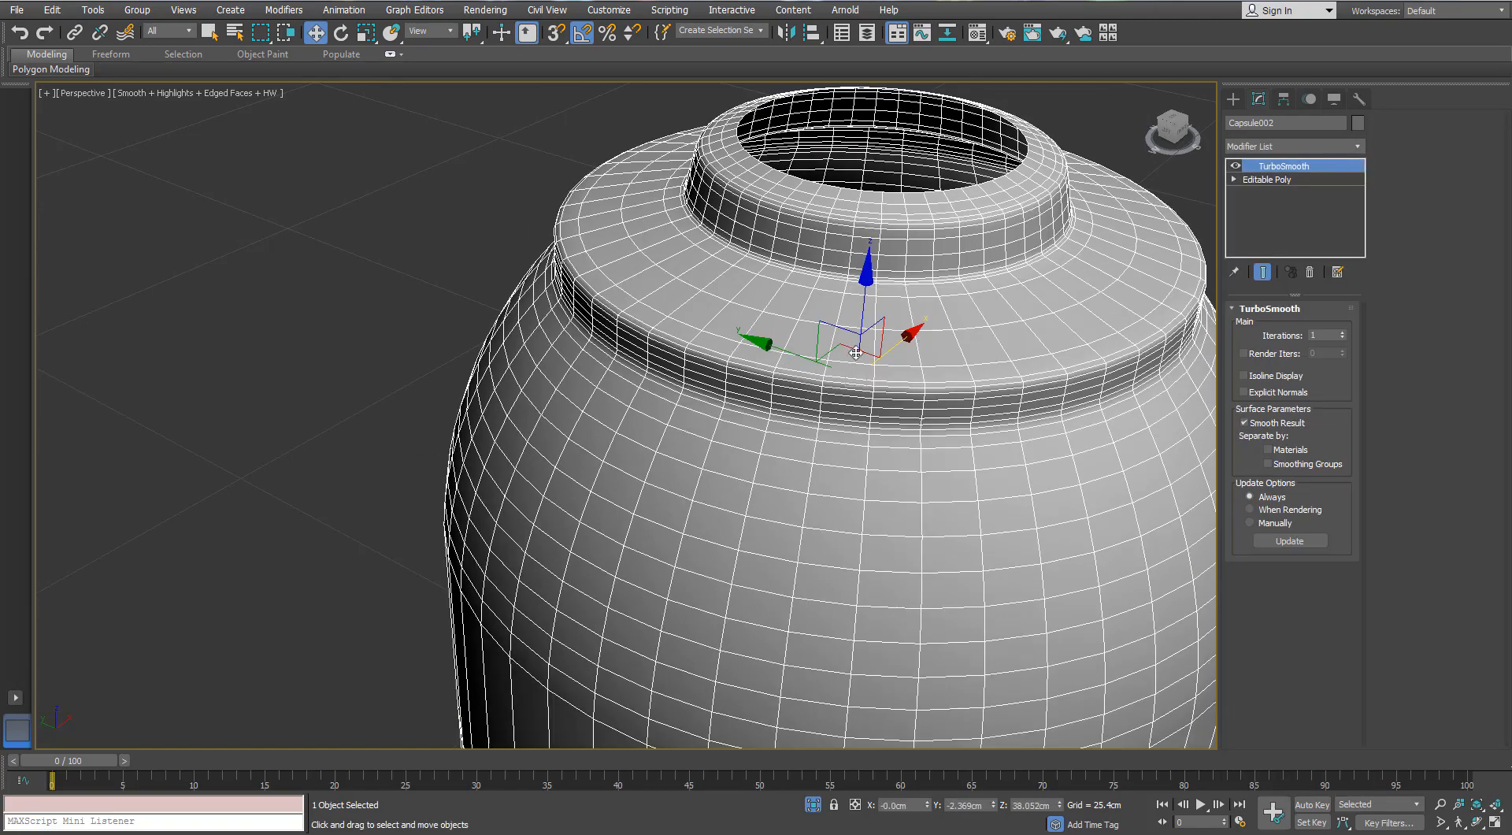
scroll(837, 378, "down", 7)
middle_click_drag(737, 544, 771, 450, "alt")
middle_click_drag(920, 698, 849, 644)
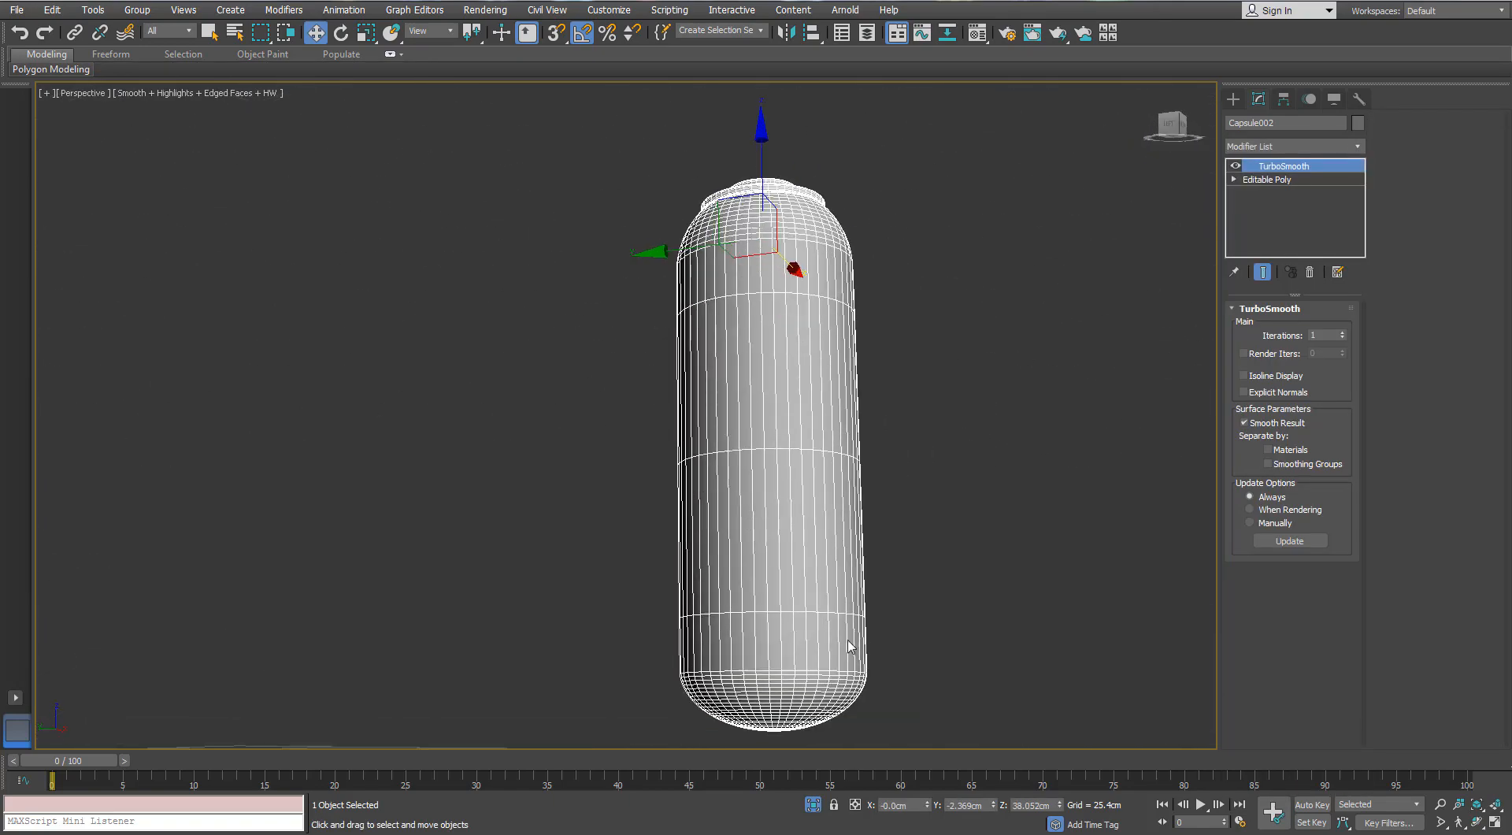
key("alt+q")
- Examine the smoothed tank, valve and hose area without edged faces, ending with edged faces on
scroll(723, 367, "down", 4)
middle_click_drag(634, 374, 710, 397, "alt")
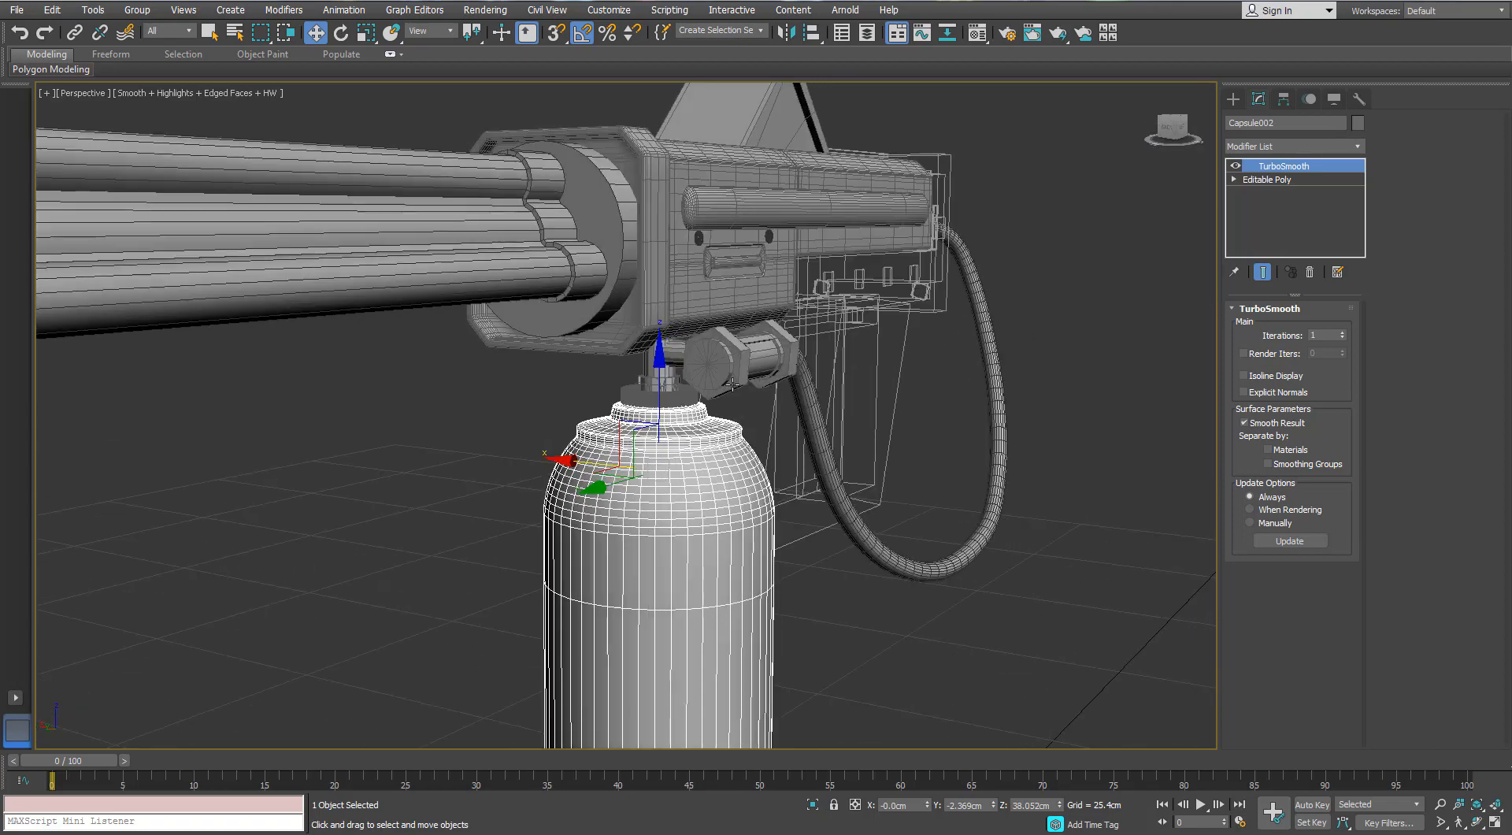
left_click(399, 504)
scroll(585, 423, "up", 4)
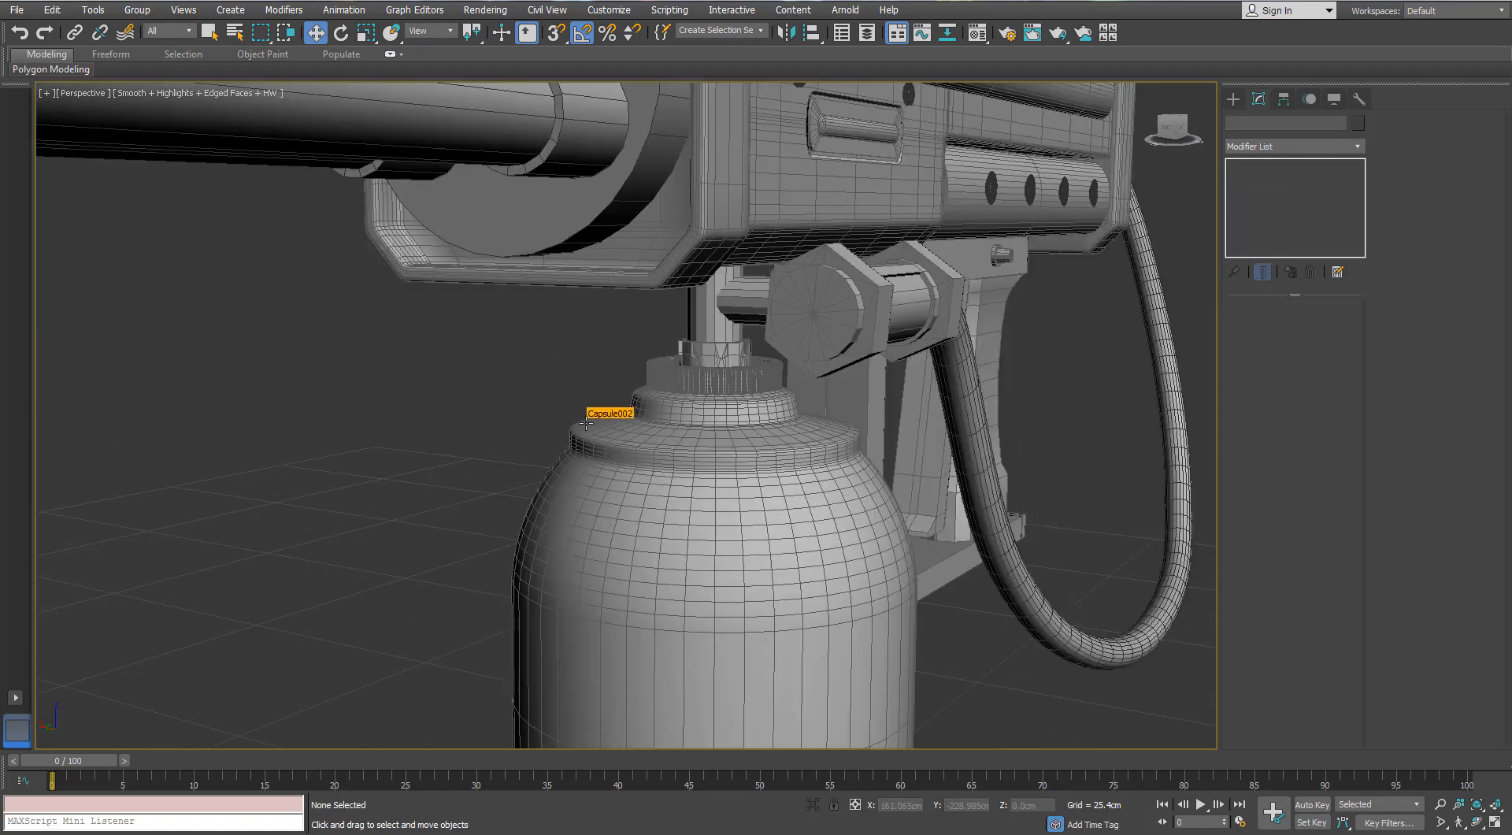
key("F3")
key("F3")
key("F4")
mouse_move(586, 422)
middle_mouse_down("alt")
mouse_move(946, 432)
mouse_move(829, 422)
middle_mouse_up("alt")
middle_click_drag(644, 388, 526, 378, "alt")
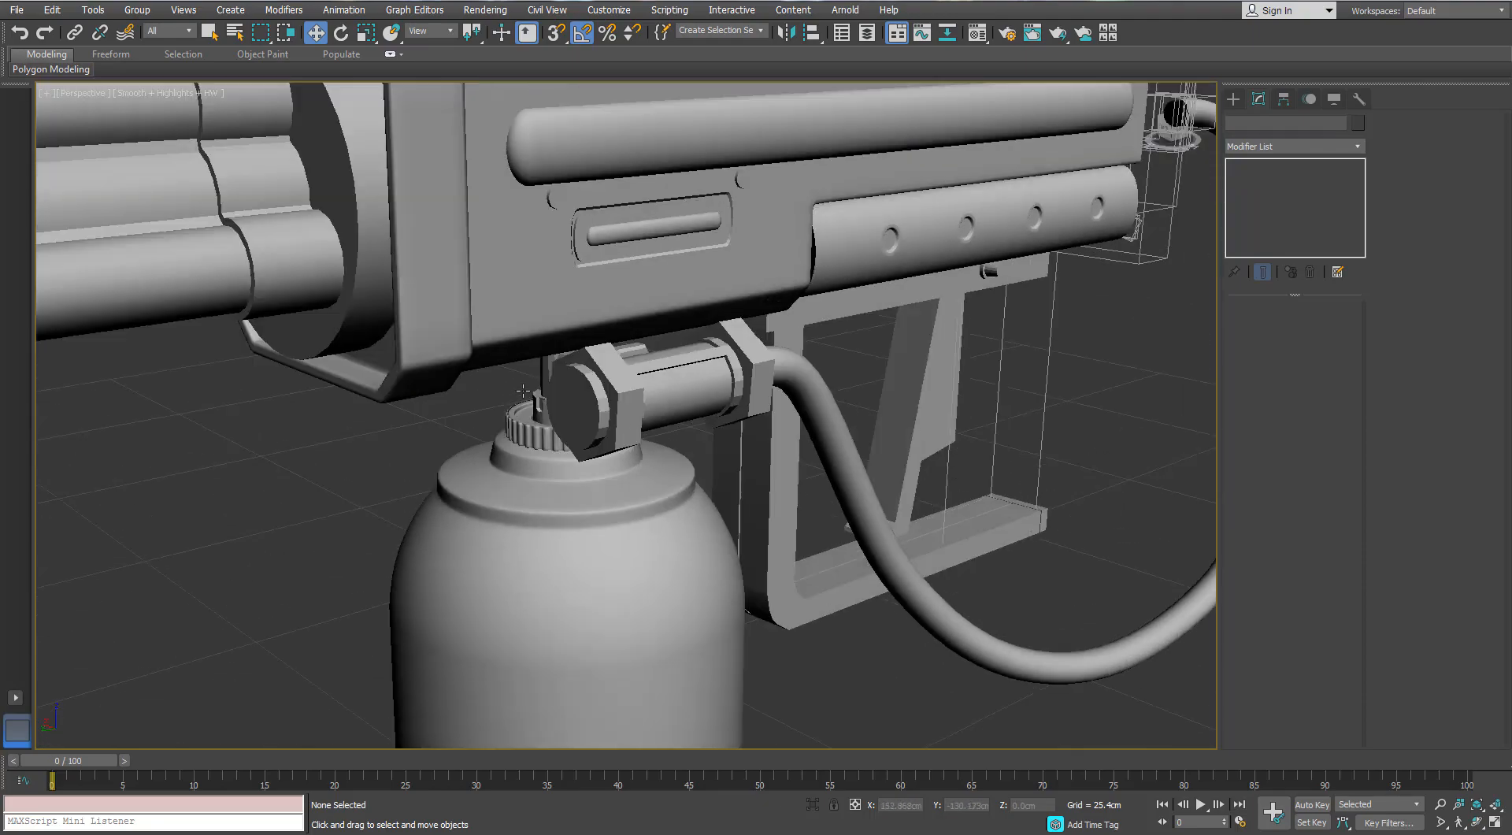
key("F4")
- Select the notched collar cylinder above the tank's ribbed cap and isolate it
scroll(522, 440, "up", 4)
left_click(526, 433)
middle_click_drag(526, 433, 573, 401, "alt")
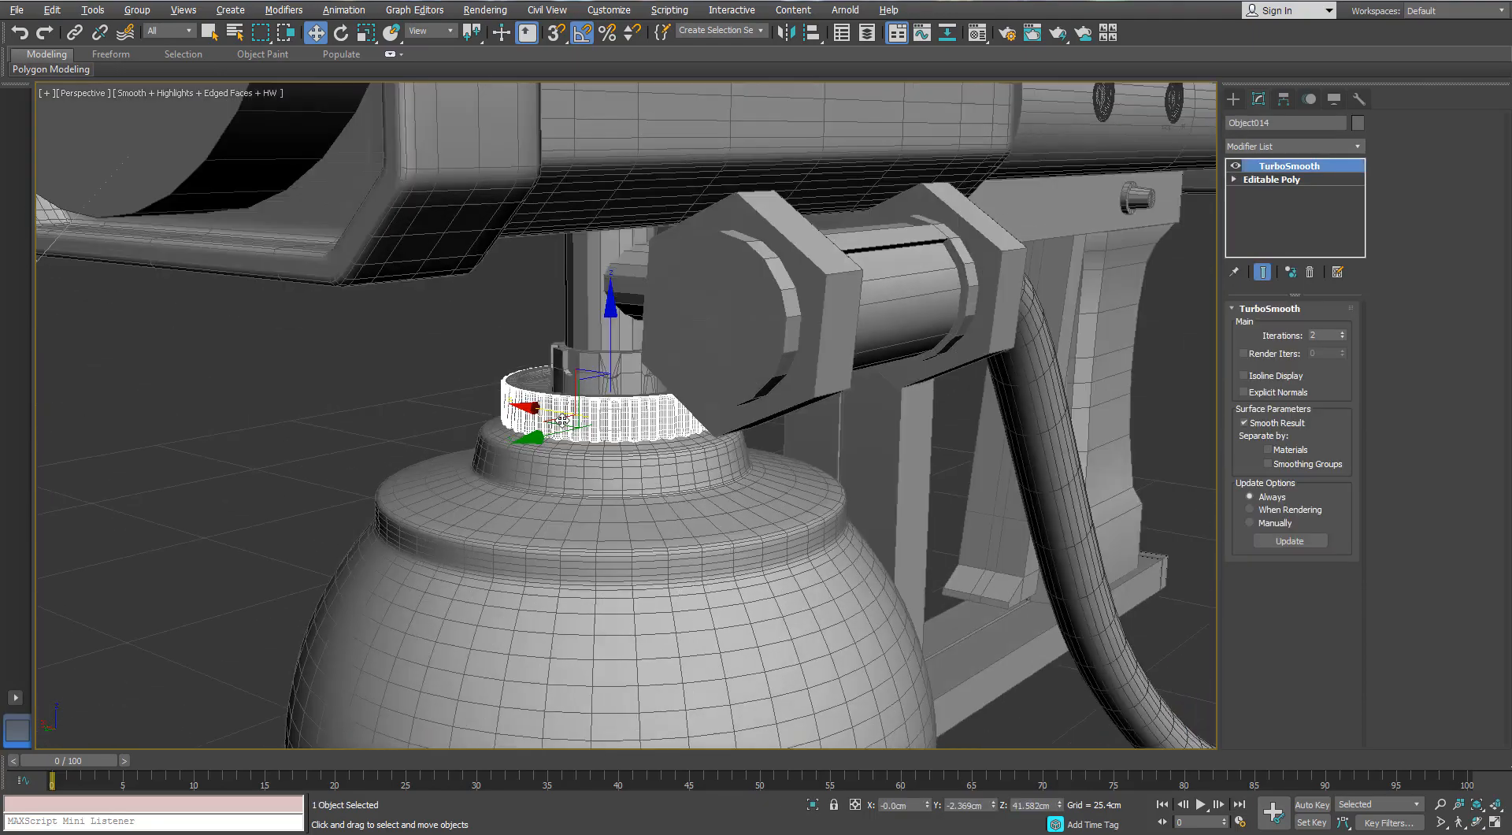
scroll(574, 402, "up", 4)
left_click(592, 347)
scroll(592, 347, "down", 2)
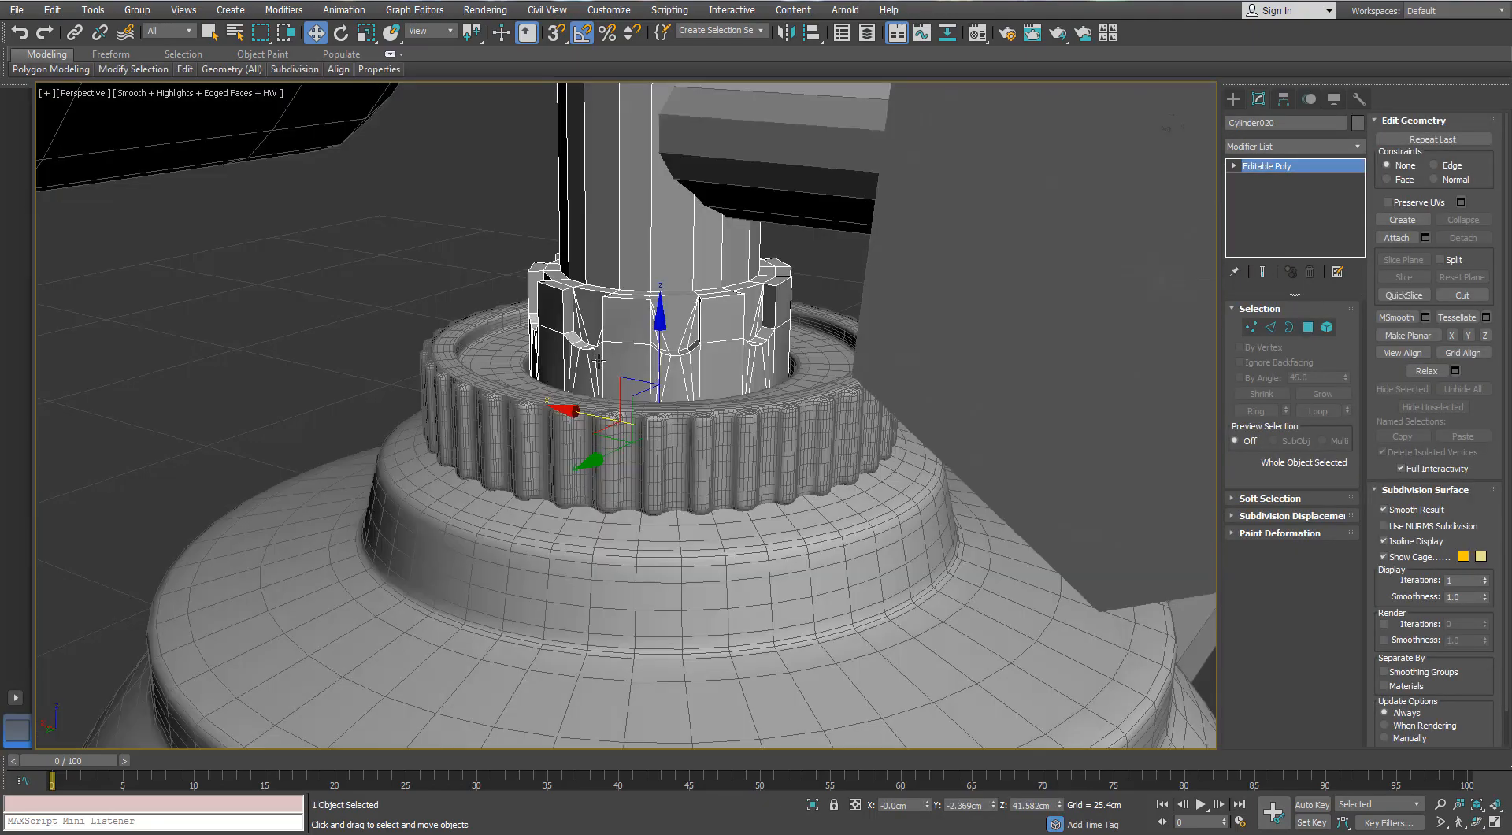
key("alt+q")
middle_click_drag(525, 369, 680, 450, "alt")
scroll(732, 422, "up", 4)
- Connect the vertical edges of the collar's lower section with one segment, slid up close beneath the notches
left_click(1270, 328)
left_click(791, 508)
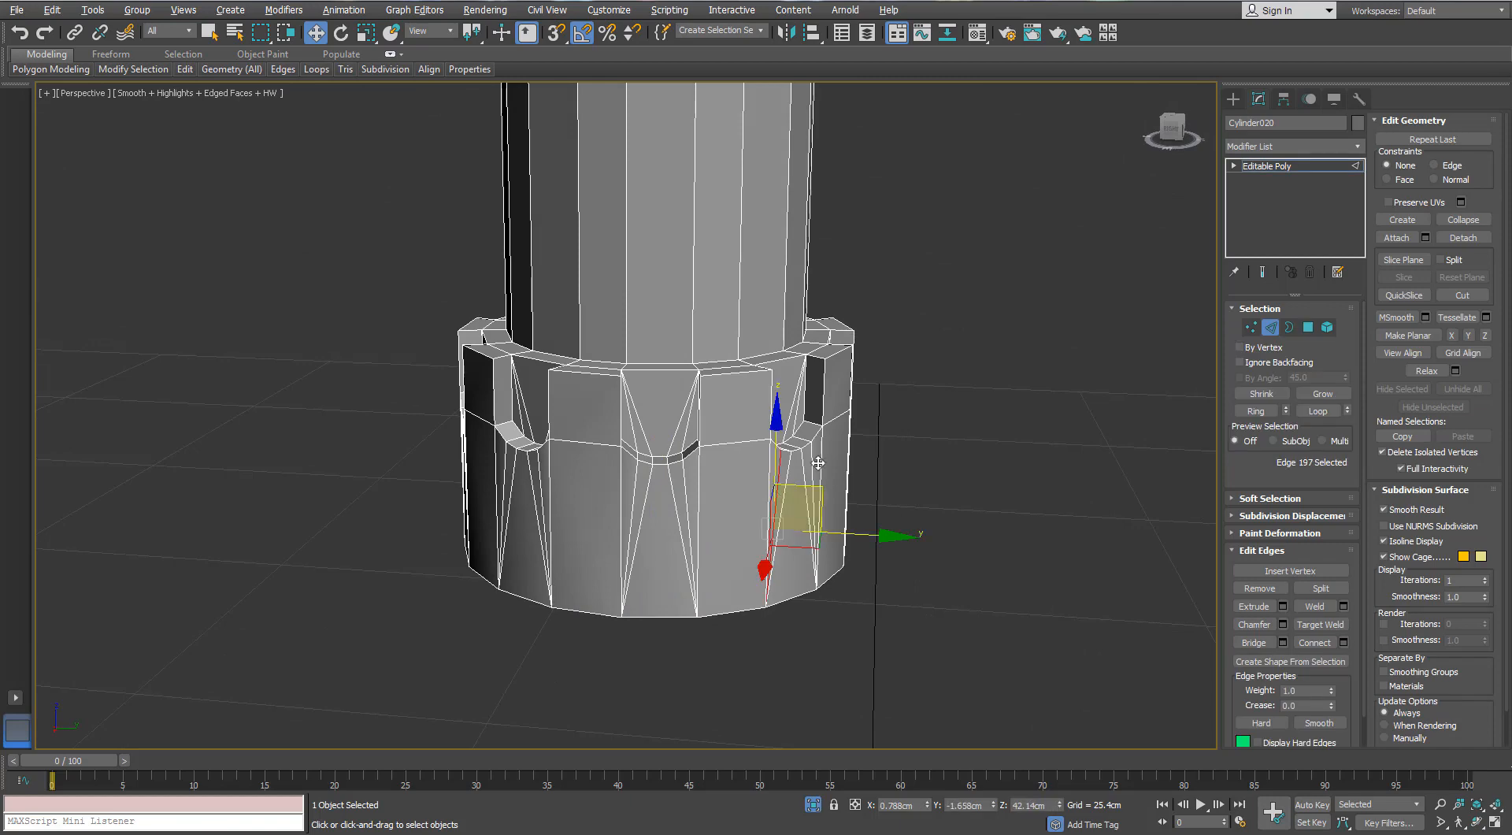
middle_click_drag(792, 508, 327, 534, "alt")
key("alt+r")
middle_click_drag(909, 545, 611, 570, "alt")
left_click(1344, 643)
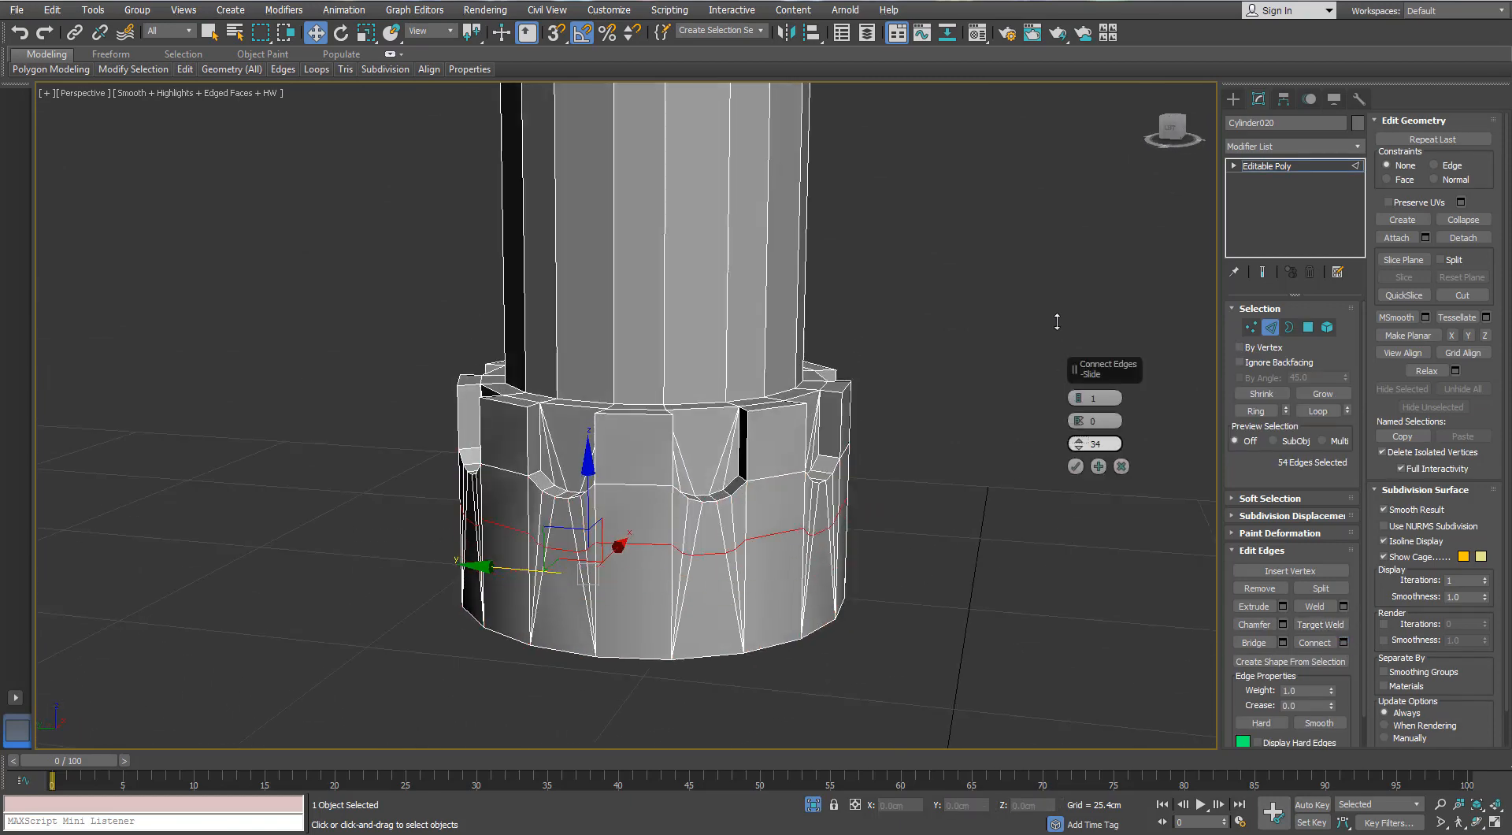
left_click(1074, 467)
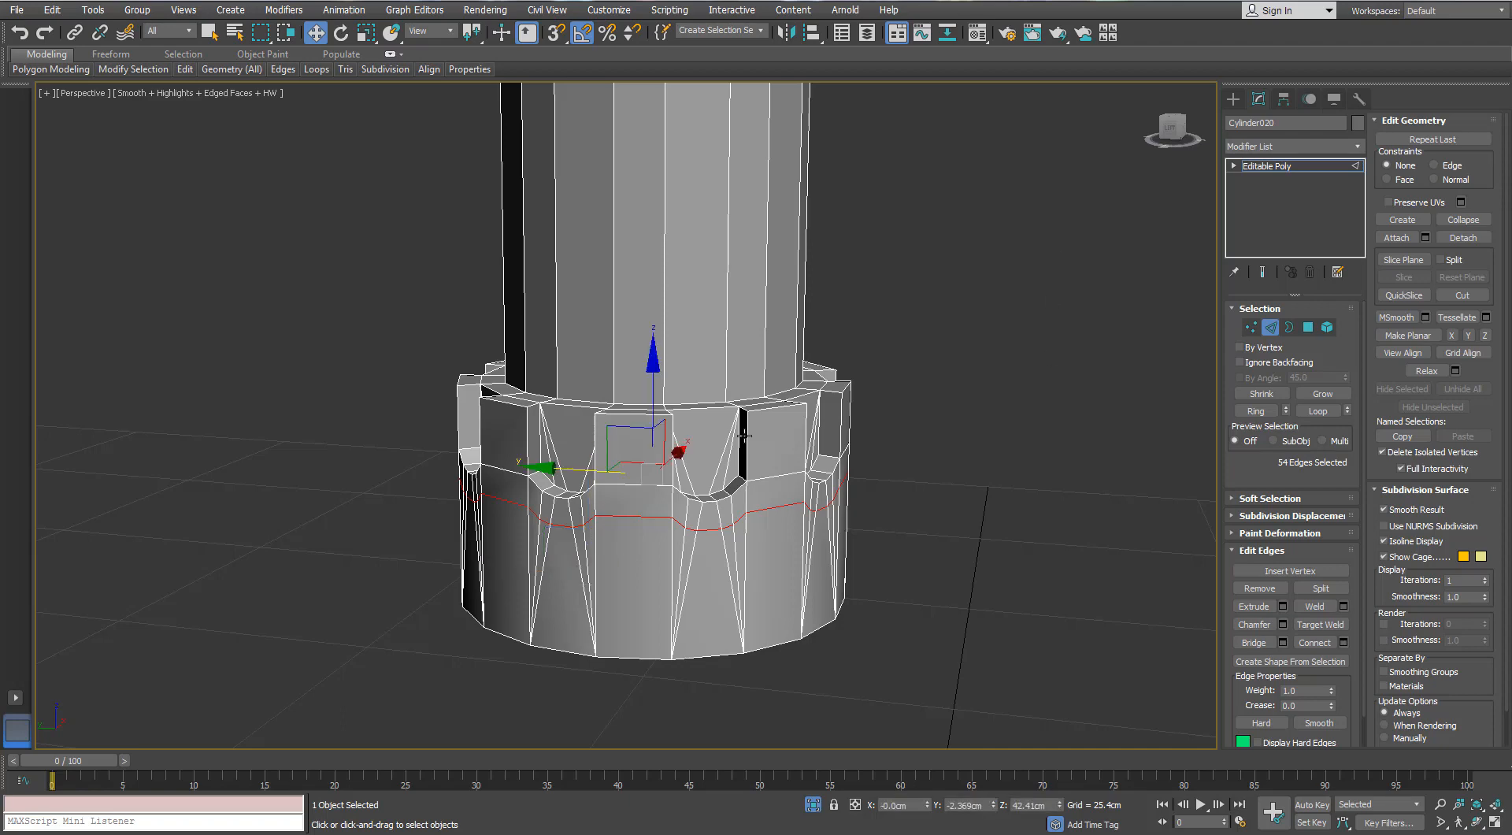
- Connect the vertical edges around the collar's teeth and notches with loops pinched toward their upper and lower ends
middle_click_drag(819, 479, 778, 469, "alt")
left_click_drag(506, 459, 976, 441)
middle_click_drag(965, 443, 583, 465, "alt")
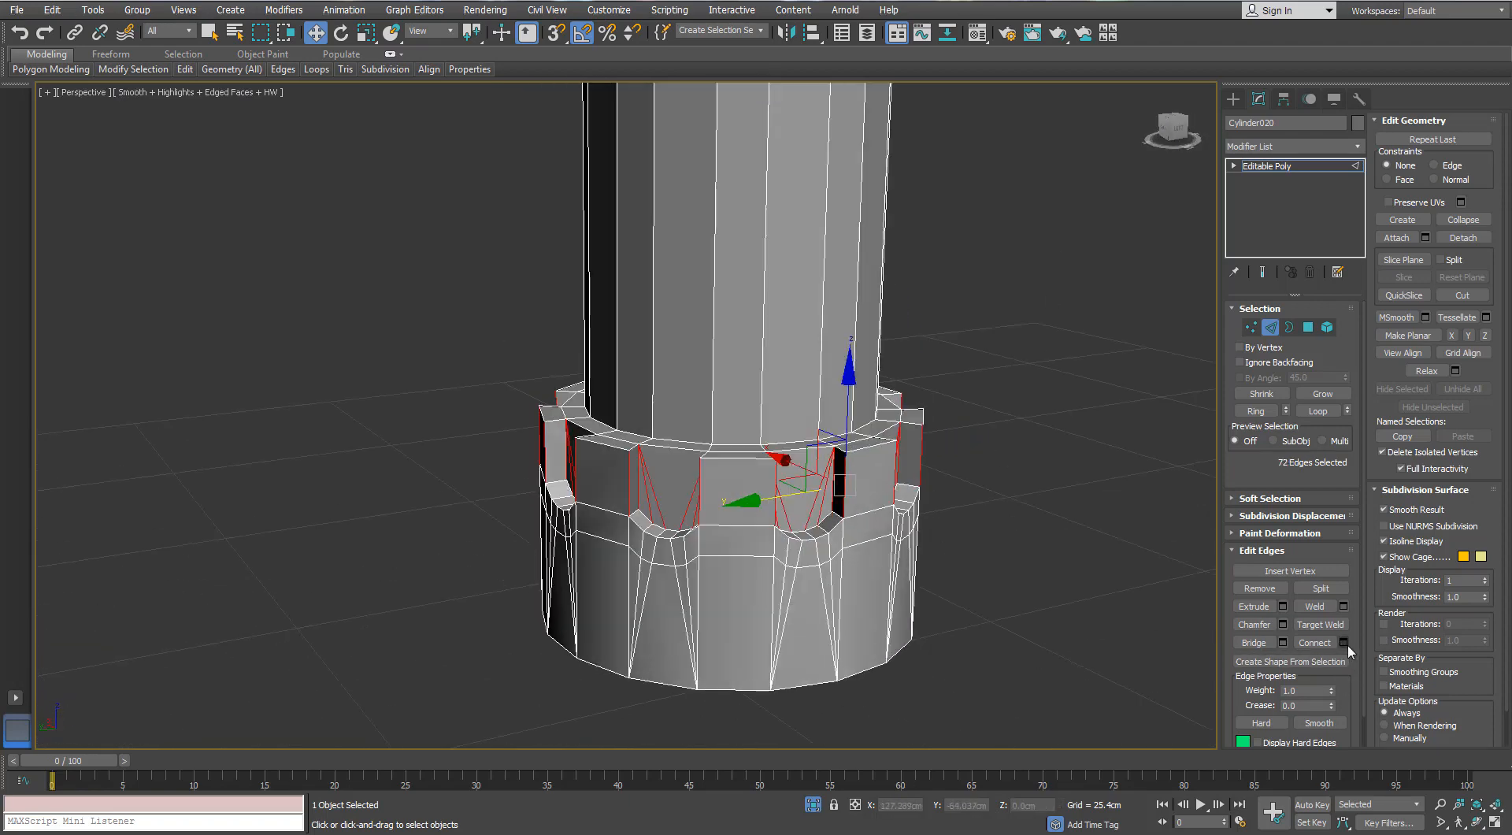
left_click(1343, 642)
left_click(1078, 399)
left_click_drag(1079, 421, 1085, 825)
left_click_drag(1078, 421, 1053, 512)
left_click(1076, 466)
middle_click_drag(1034, 557, 1059, 592, "alt")
left_click(1044, 582)
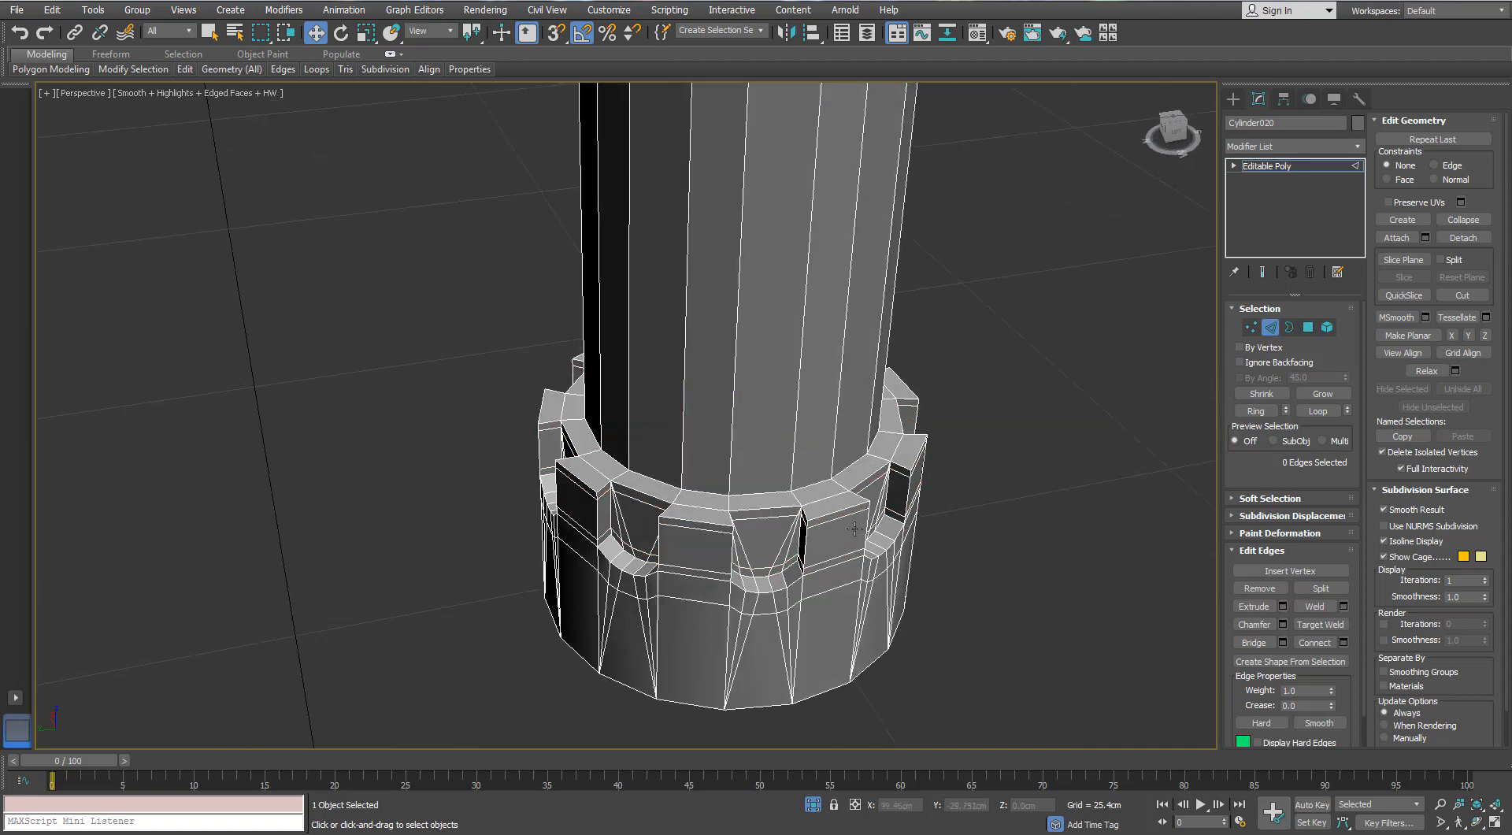
- Connect the ring of edges across the thickness of the collar's teeth and notches with 2 segments and pinch 29
left_click(863, 497)
key("alt+r")
left_click(1344, 643)
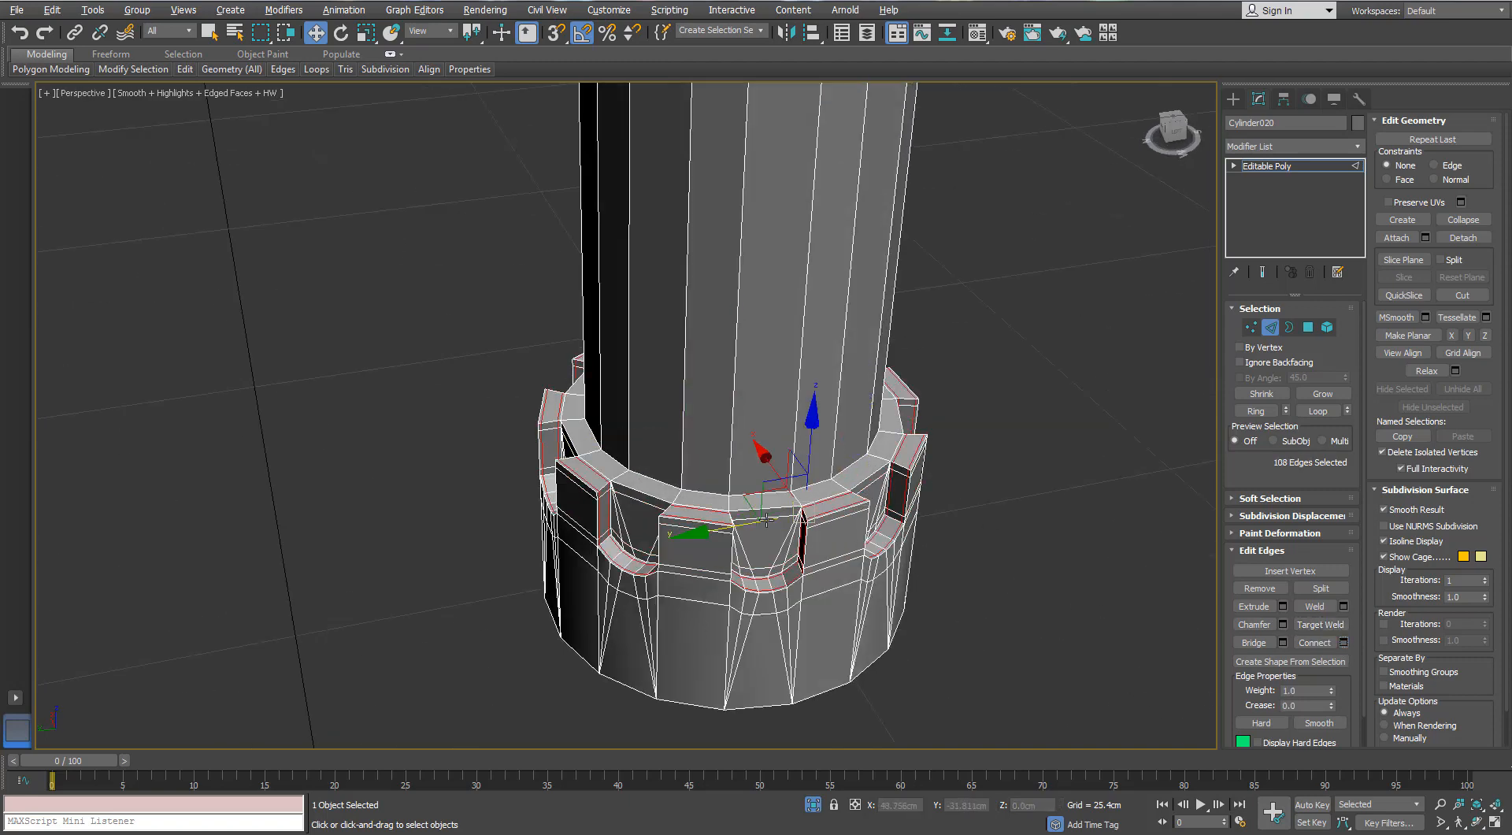
middle_click_drag(931, 482, 937, 523, "alt")
left_click_drag(1079, 421, 1063, 528)
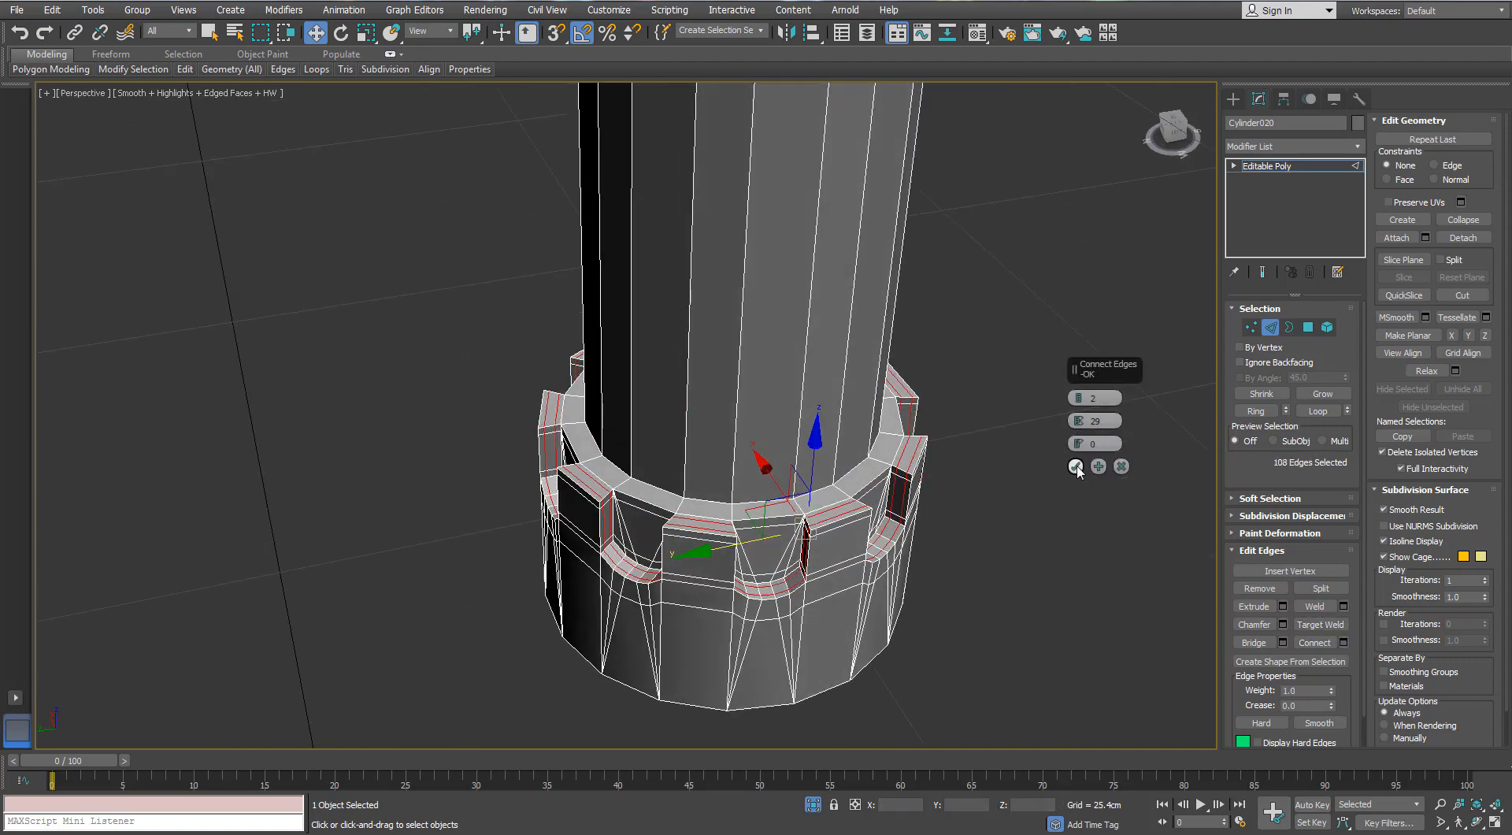
left_click(1076, 468)
left_click(1016, 486)
- Add Swift Loop support edges around the collar's inner ledge and the base of the tube
scroll(930, 504, "up", 3)
left_click(185, 71)
left_click(312, 106)
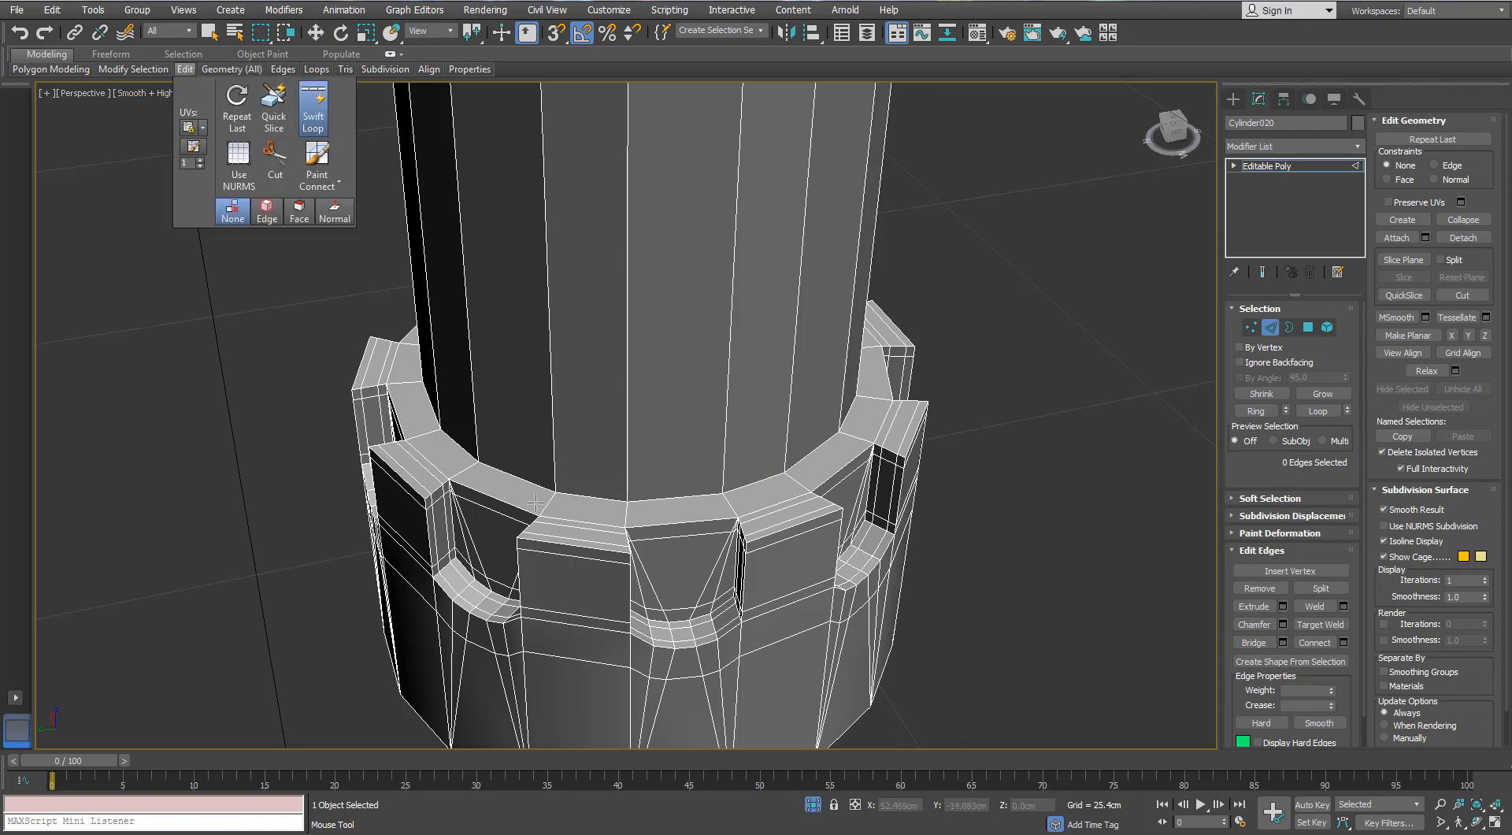
left_click(543, 509)
left_click(552, 497)
left_click(551, 479)
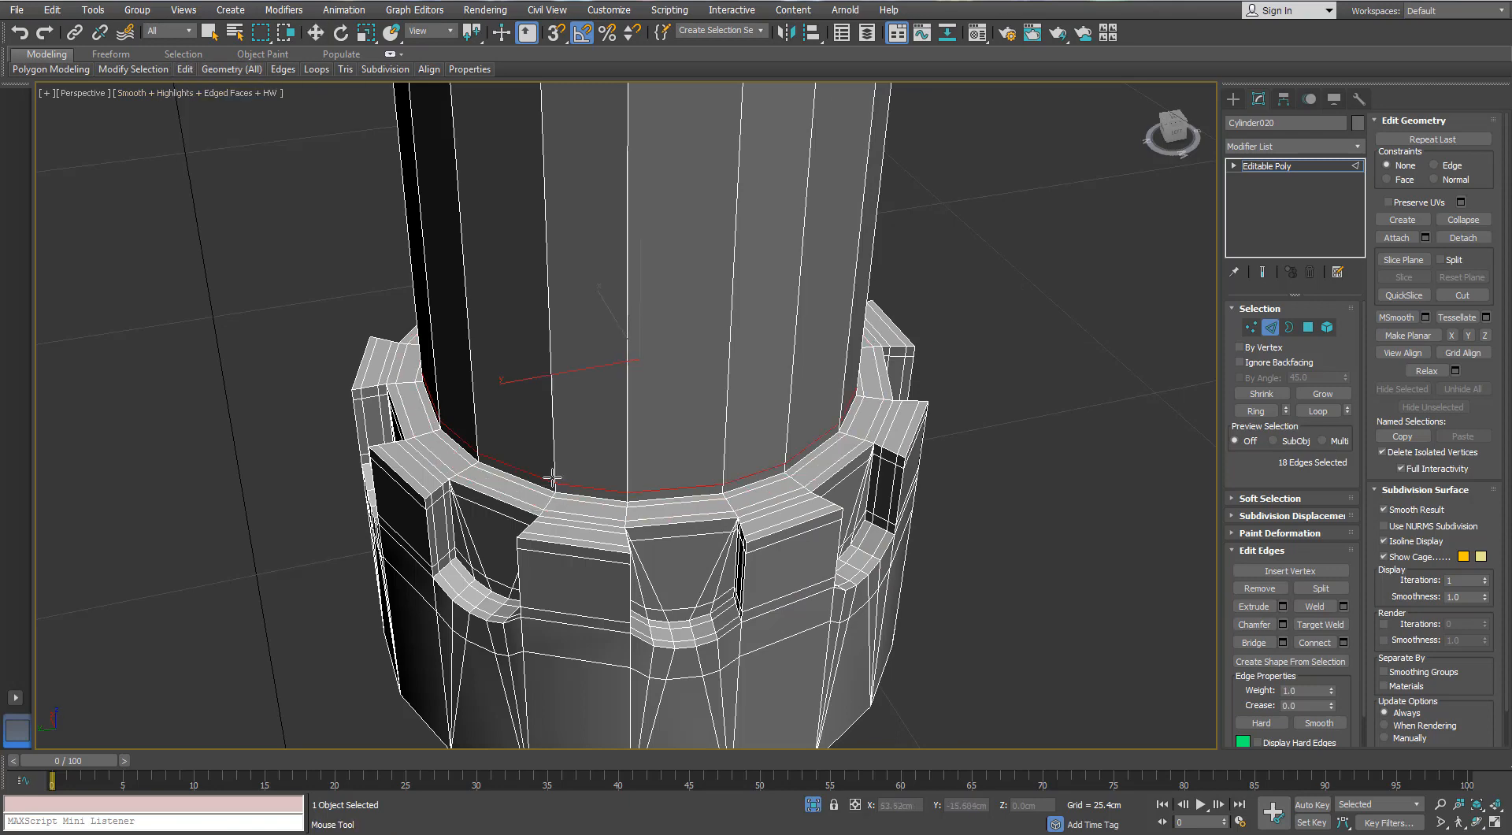
scroll(552, 476, "down", 4)
mouse_move(570, 330)
middle_mouse_down()
mouse_move(571, 381)
mouse_move(579, 319)
middle_mouse_up()
- Apply TurboSmooth to the collar cylinder and inspect its notches with edged faces off
left_click(1272, 329)
left_click(1352, 148)
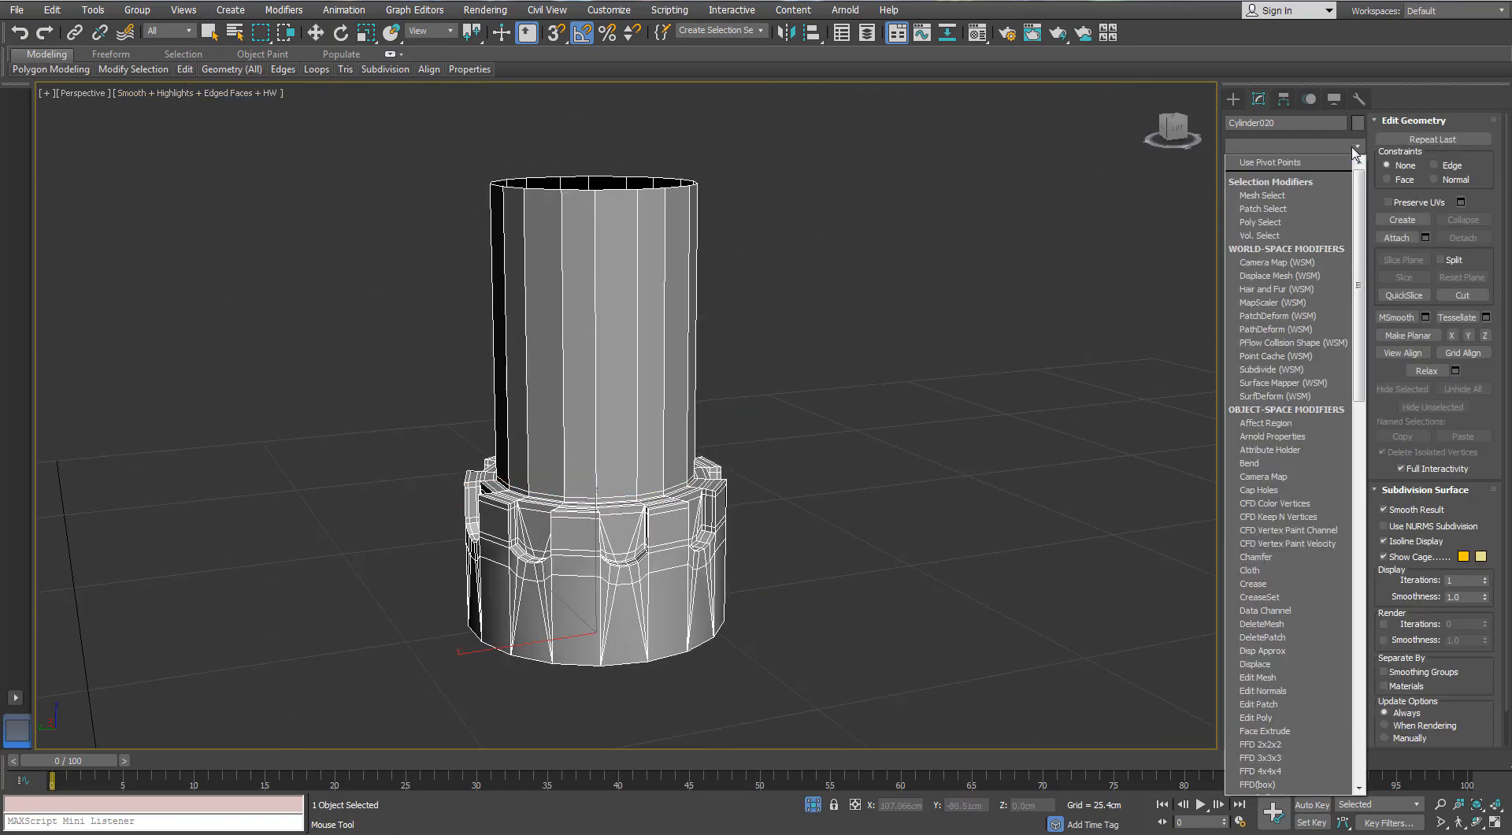
key("t")
key("t")
key("t")
key("Return")
key("w")
key("F4")
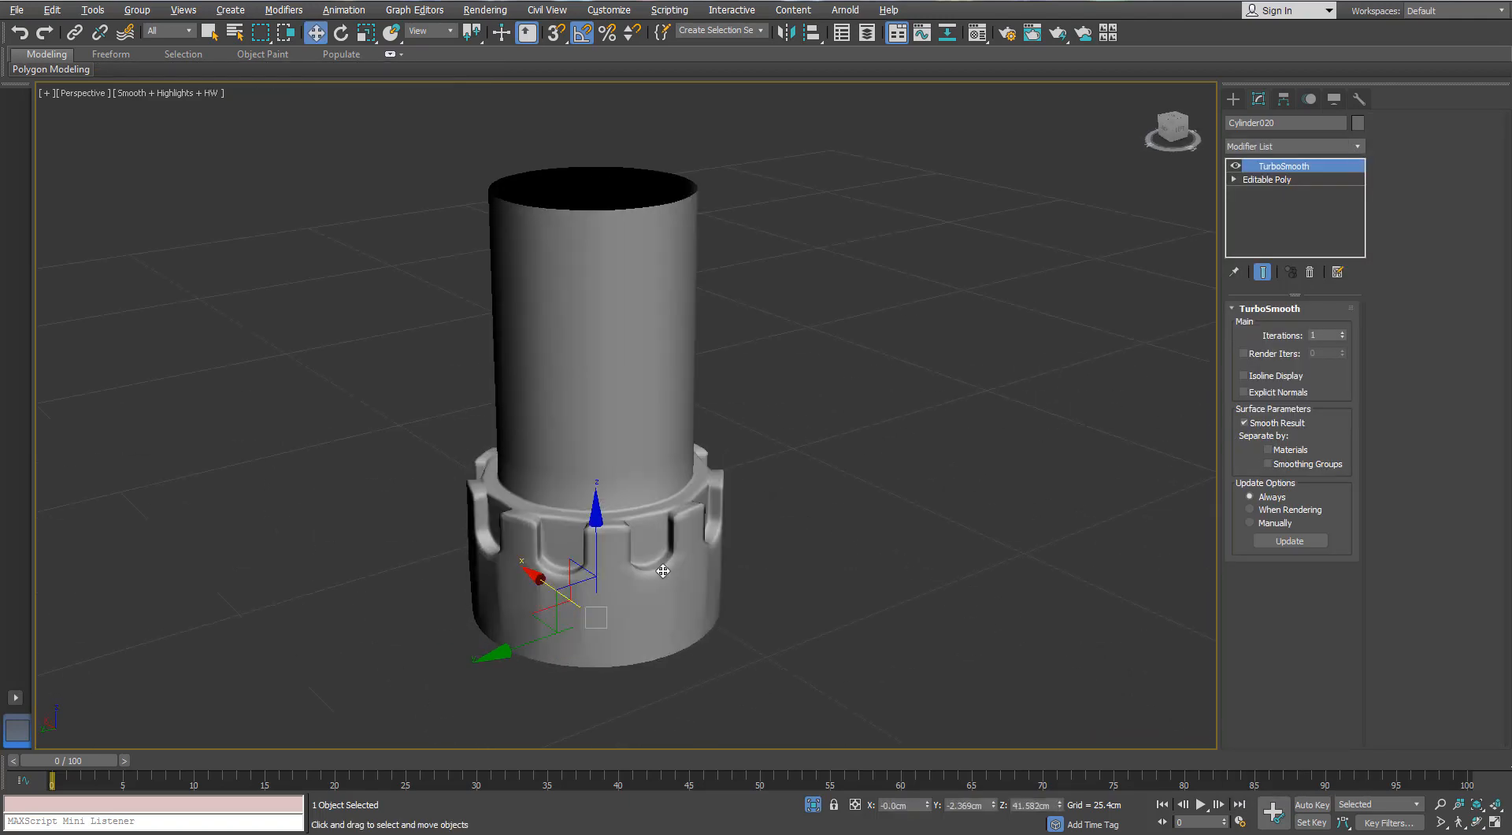
scroll(767, 504, "up", 4)
middle_click_drag(767, 504, 727, 499, "alt")
- Return to the collar's edge level with edged faces on and select the rings of horizontal edges across its teeth
left_click(1269, 179)
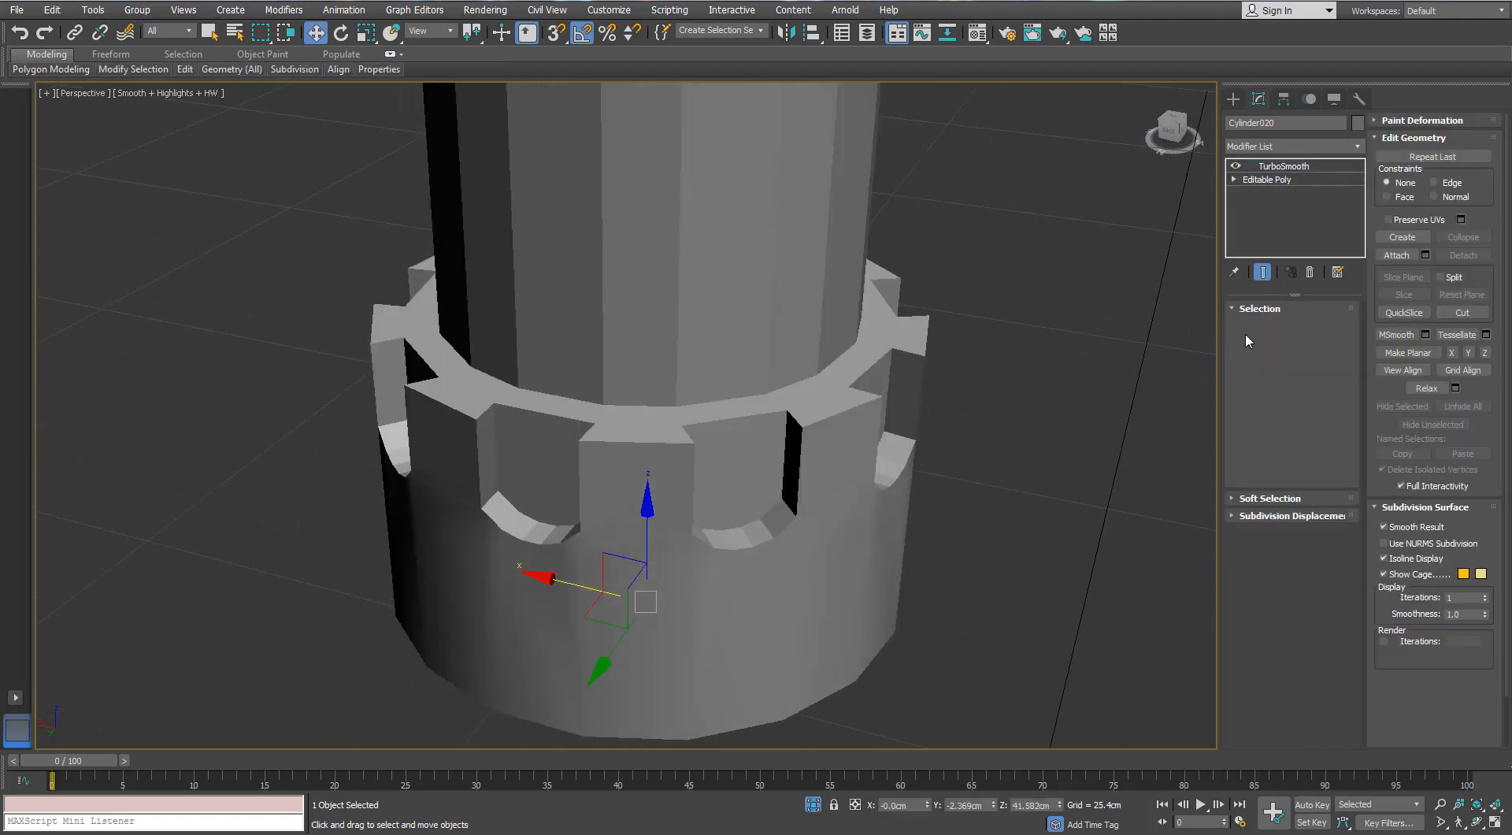
left_click(1270, 326)
key("F4")
middle_click_drag(739, 471, 740, 455)
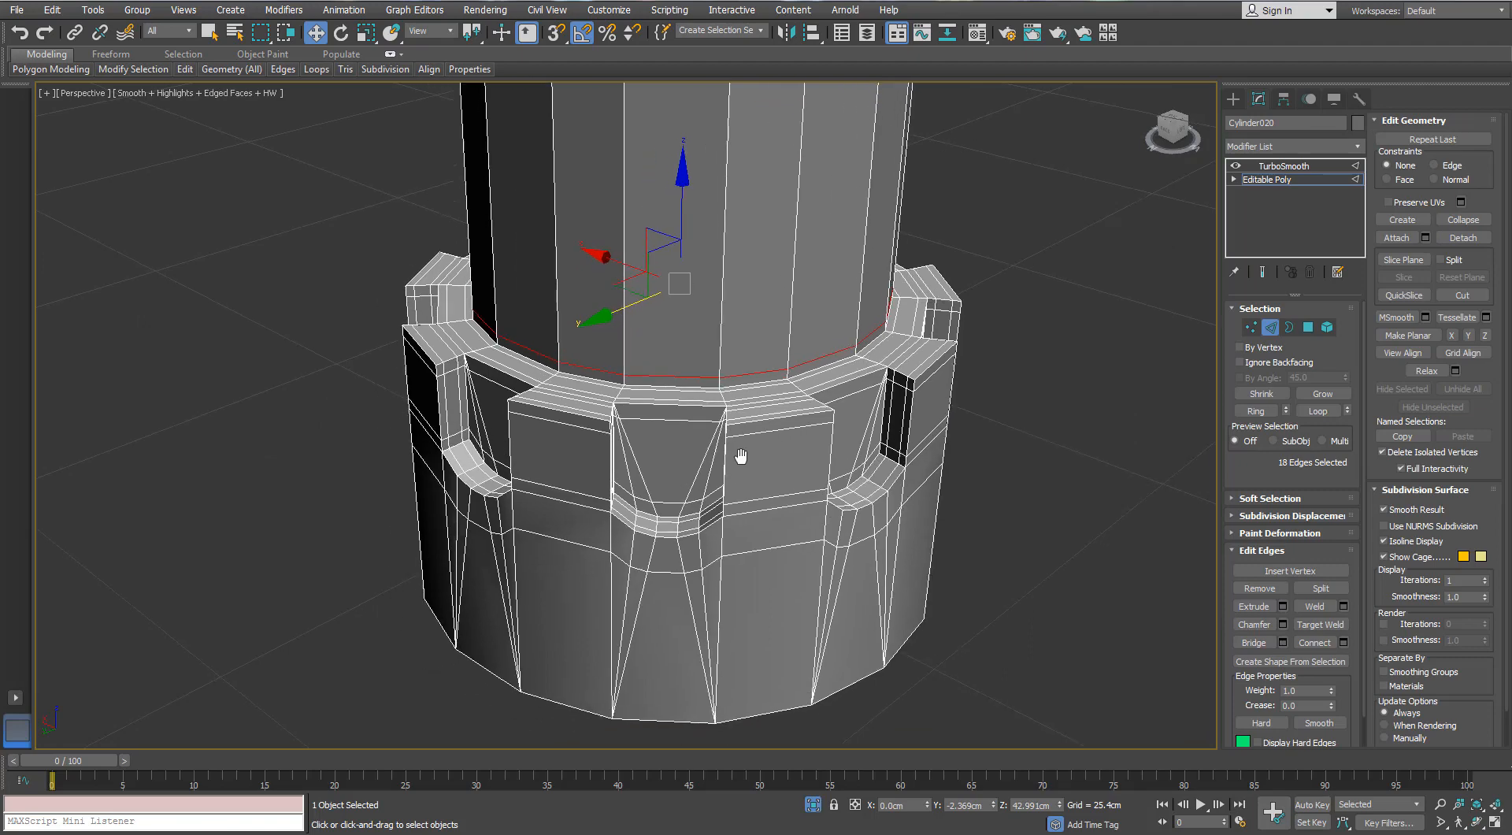
left_click(1113, 402)
left_click(785, 419)
left_click(784, 393)
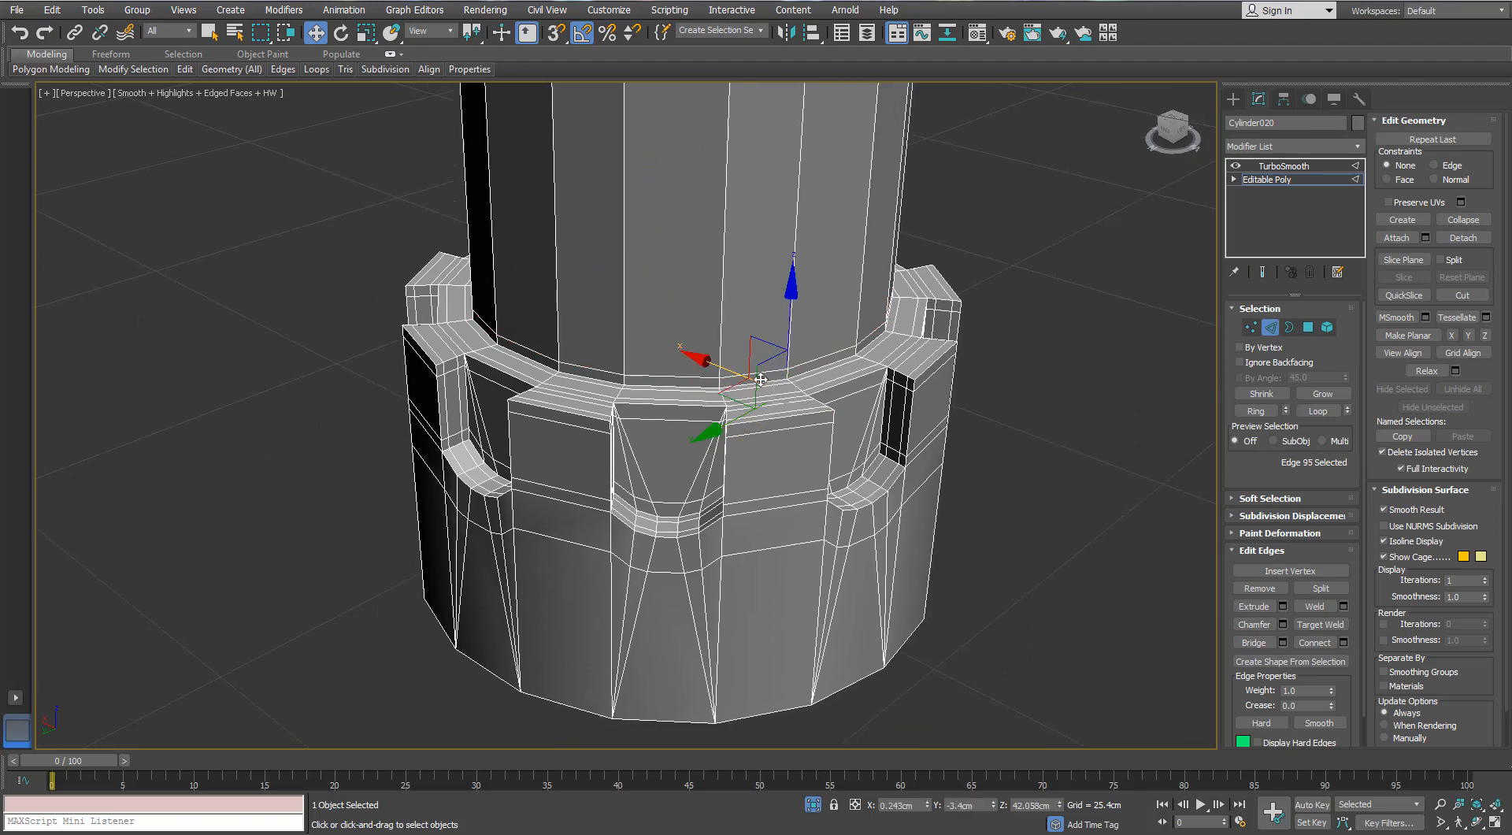
double_click(755, 385)
left_click(1255, 410)
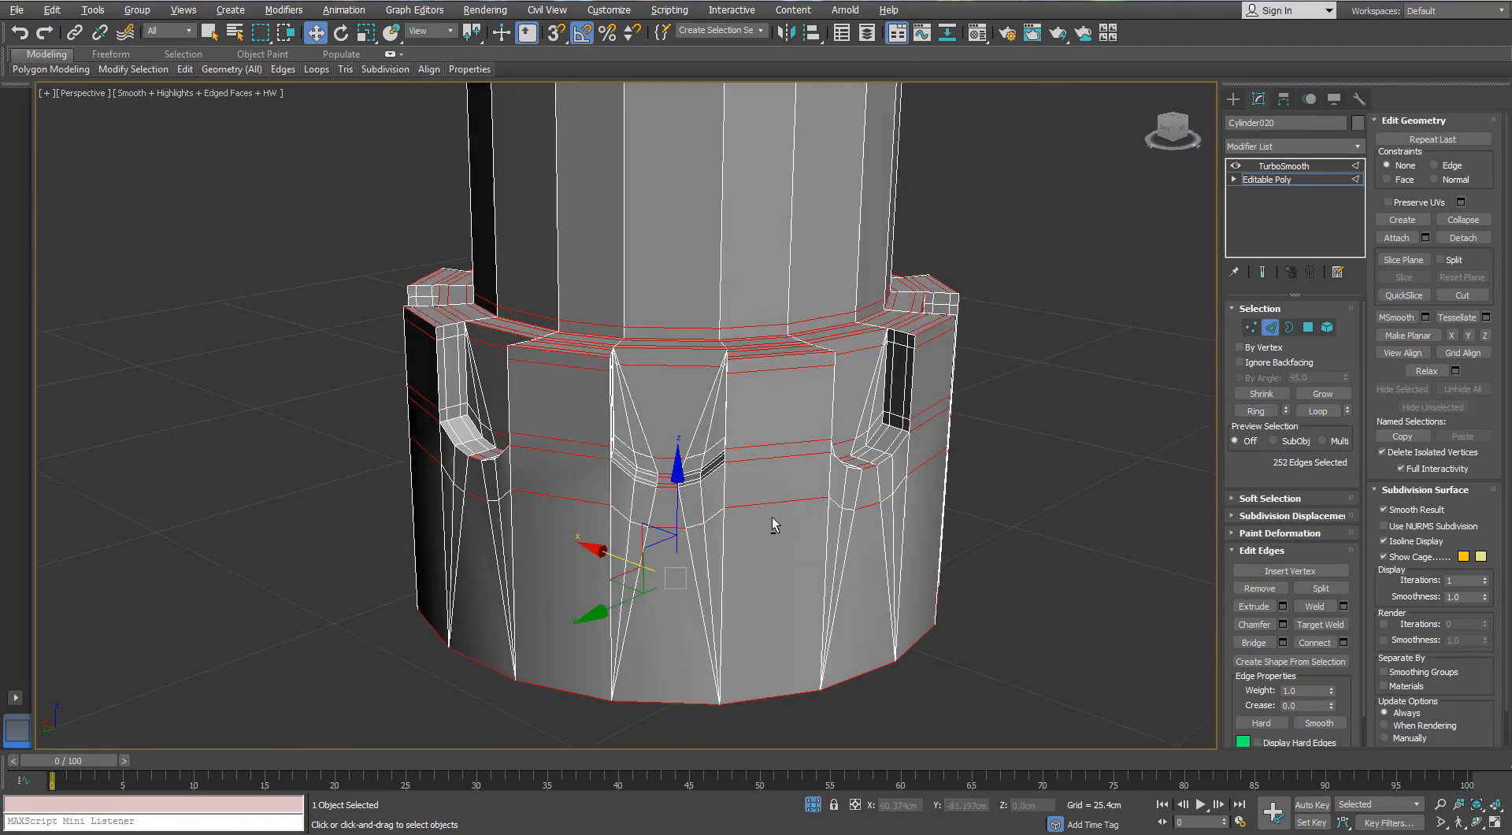
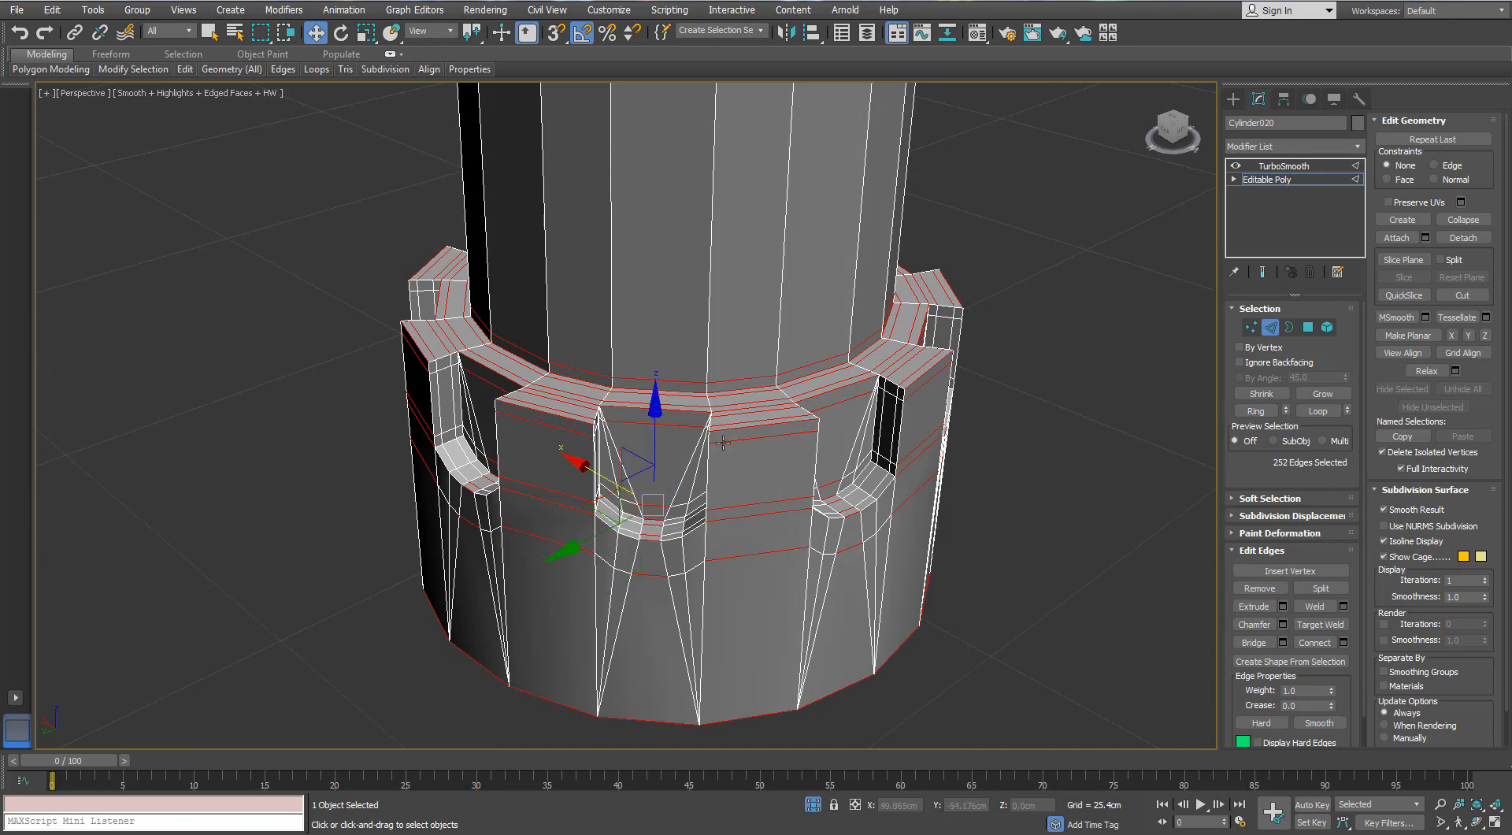
- Connect the rings of horizontal edges across the collar's teeth with 2 segments and pinch 46
left_click(758, 420)
middle_click_drag(620, 481, 570, 473, "alt")
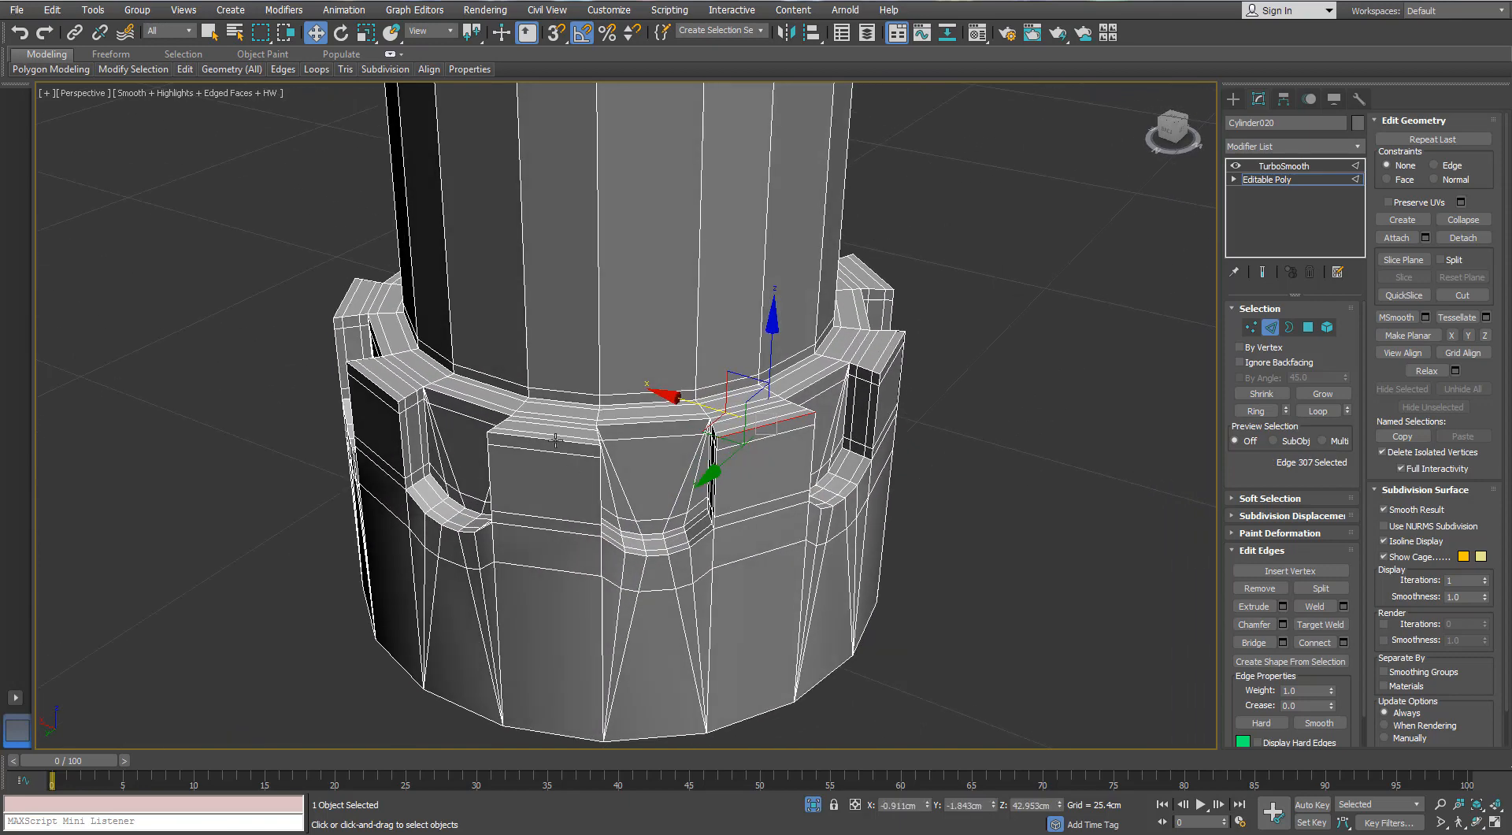
left_click(555, 440, "ctrl")
left_click(375, 383, "ctrl")
left_click(344, 299, "ctrl")
middle_click_drag(689, 418, 902, 528, "alt")
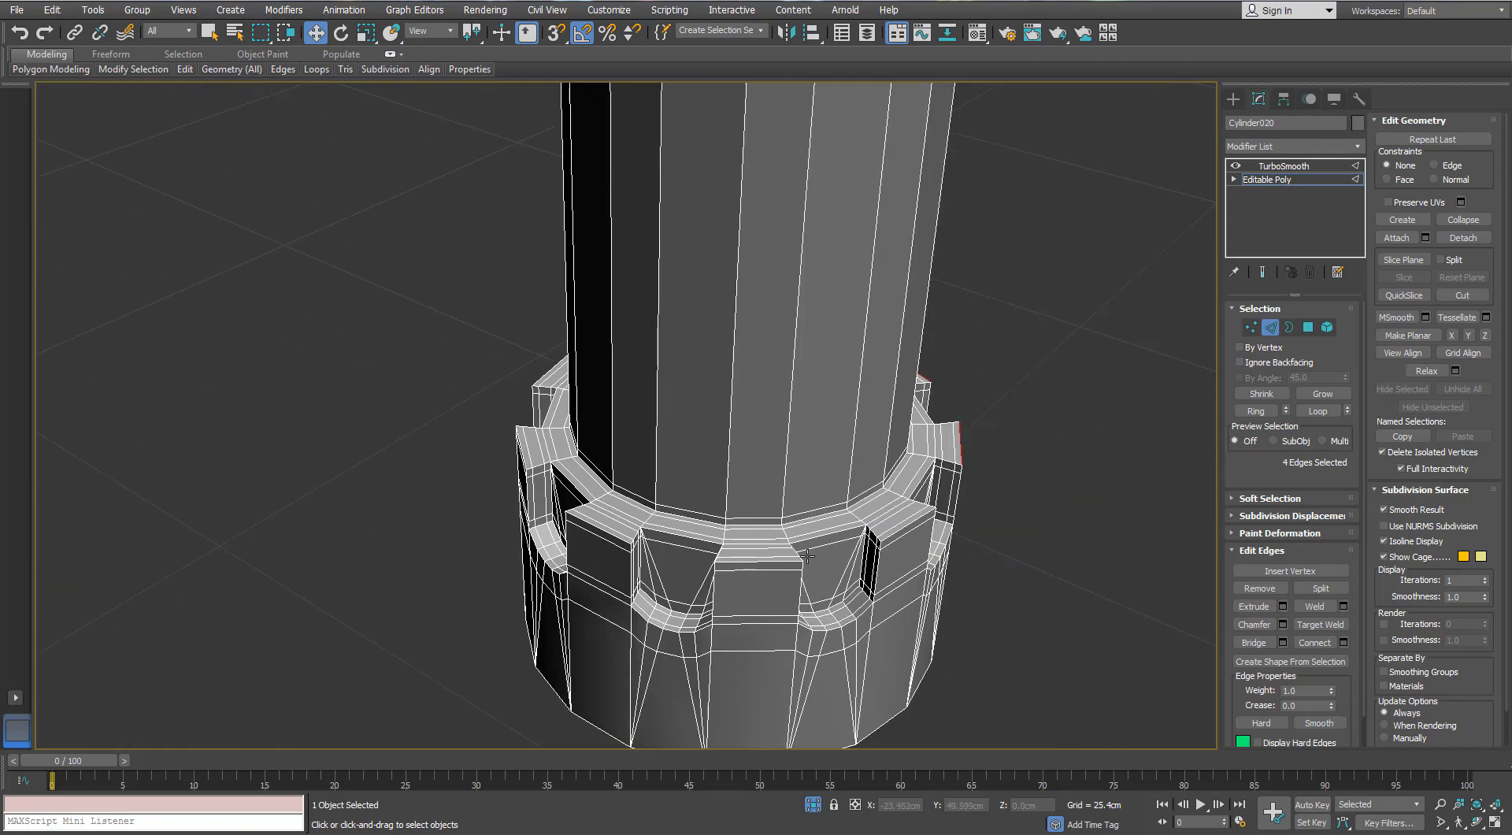
left_click(901, 528, "ctrl")
left_click(768, 563, "ctrl")
left_click(599, 529, "ctrl")
left_click(521, 451, "ctrl")
middle_click_drag(463, 496, 825, 492, "alt")
left_click(807, 585, "ctrl")
key("alt+r")
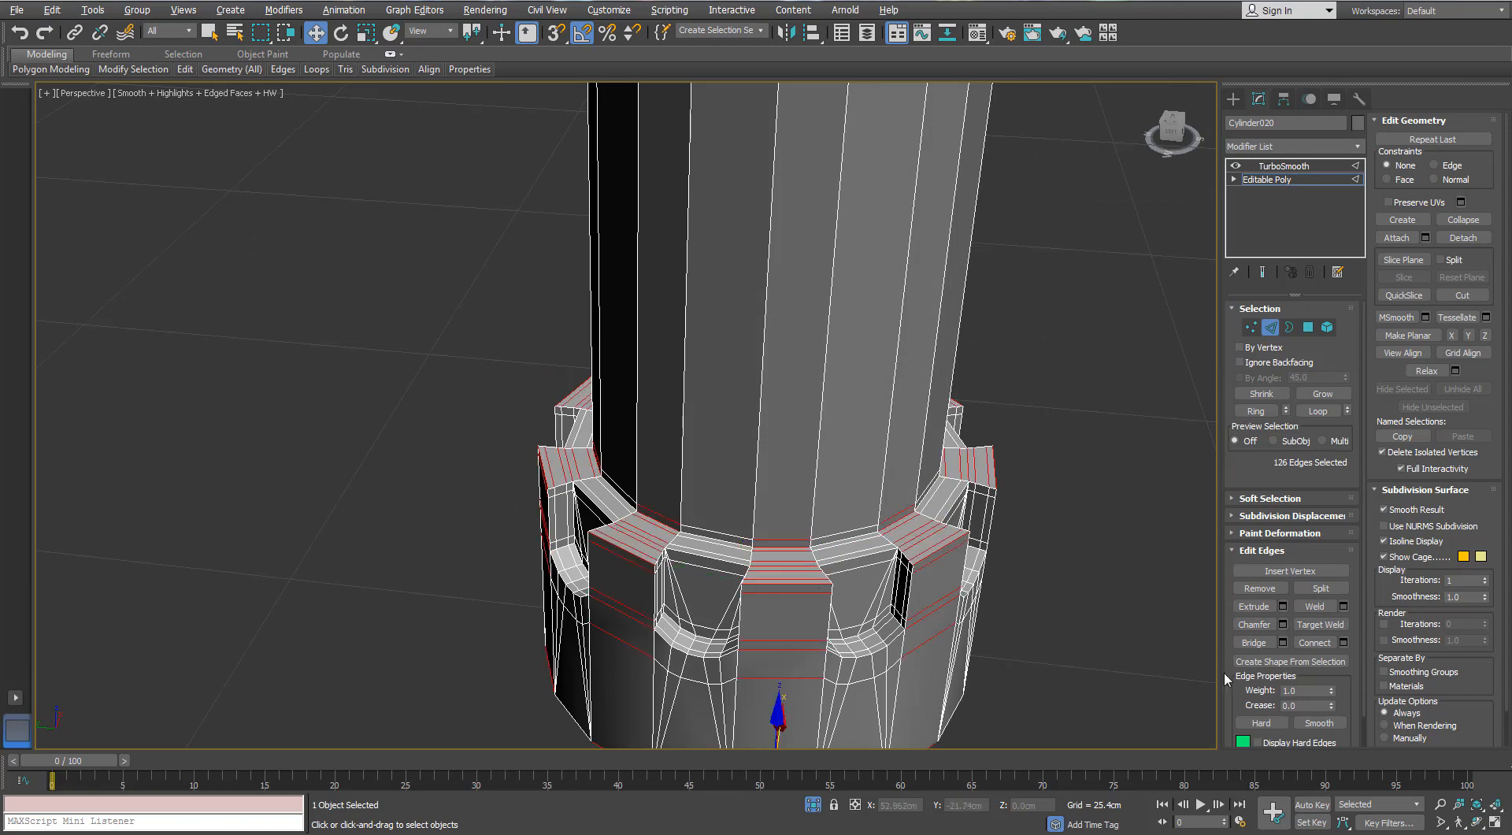
left_click(1344, 642)
left_click_drag(1077, 421, 1083, 361)
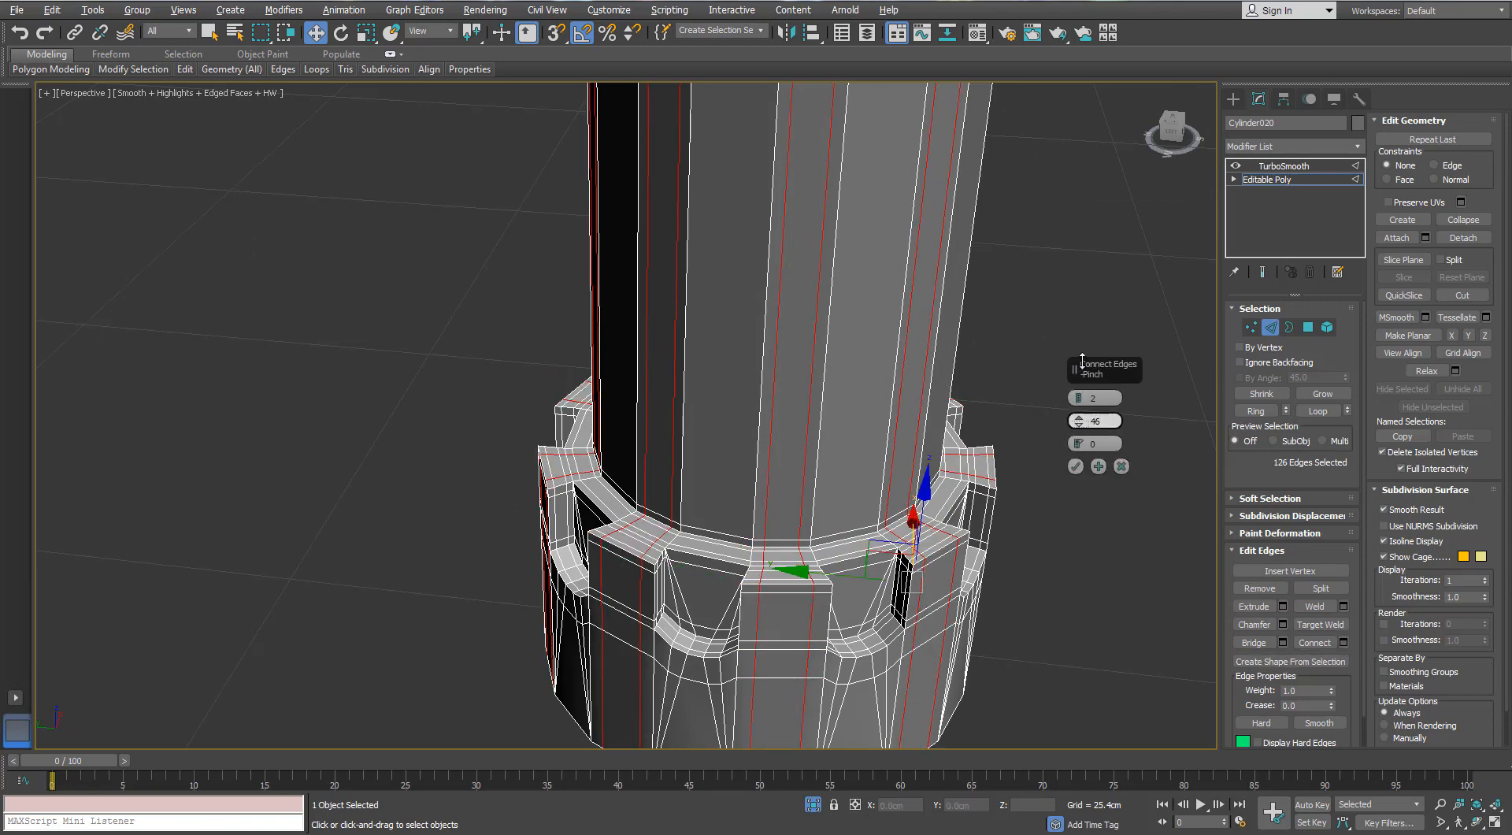
left_click(1074, 467)
- Target-weld the extra loop vertices beneath the collar's notches onto the neighbouring corner vertices
left_click(1093, 590)
scroll(1093, 590, "down", 3)
middle_click_drag(1093, 590, 930, 442, "alt")
scroll(929, 442, "up", 3)
left_click(1250, 327)
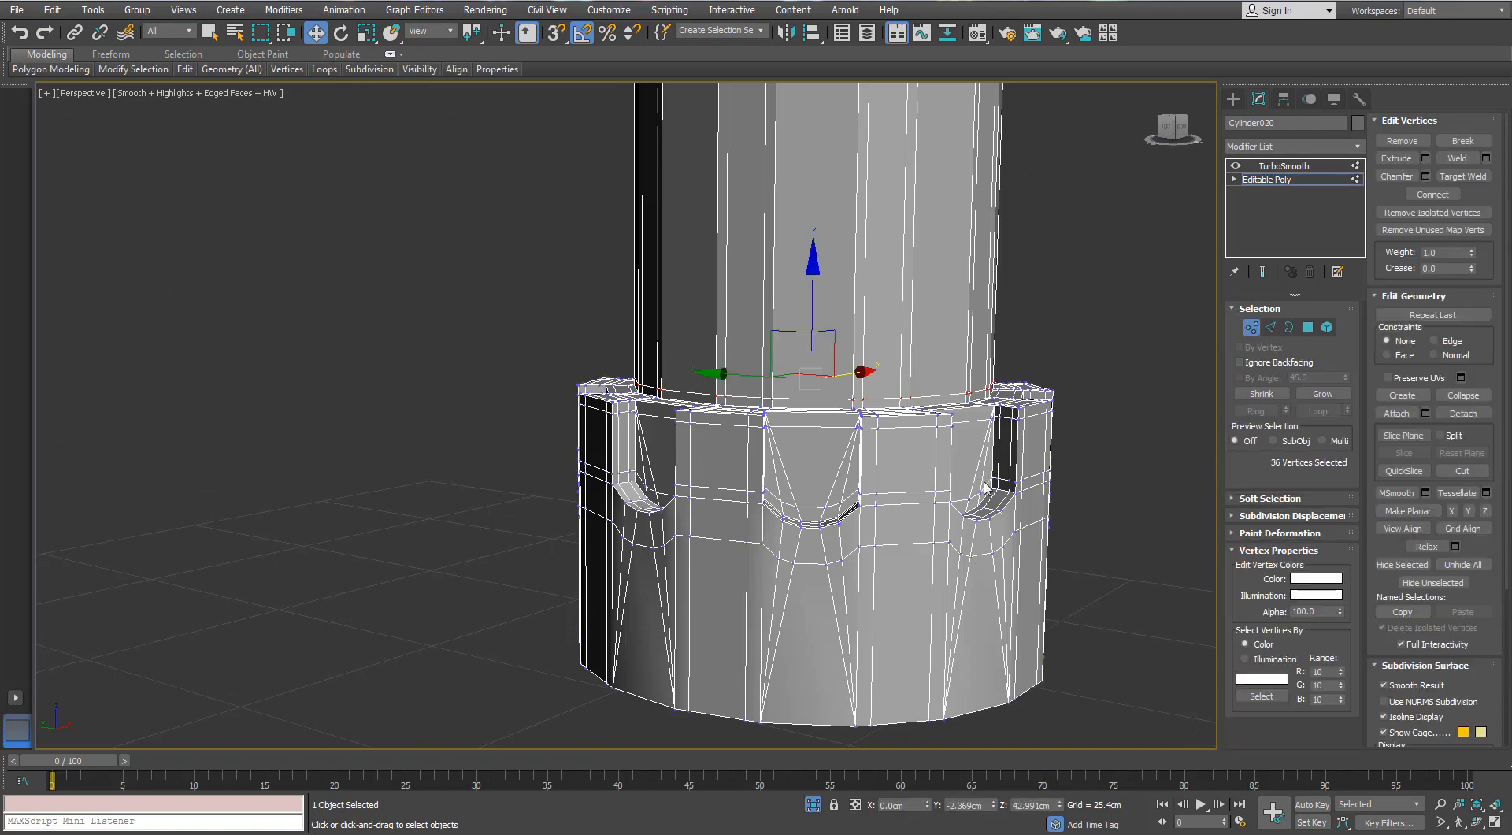
left_click(1463, 176)
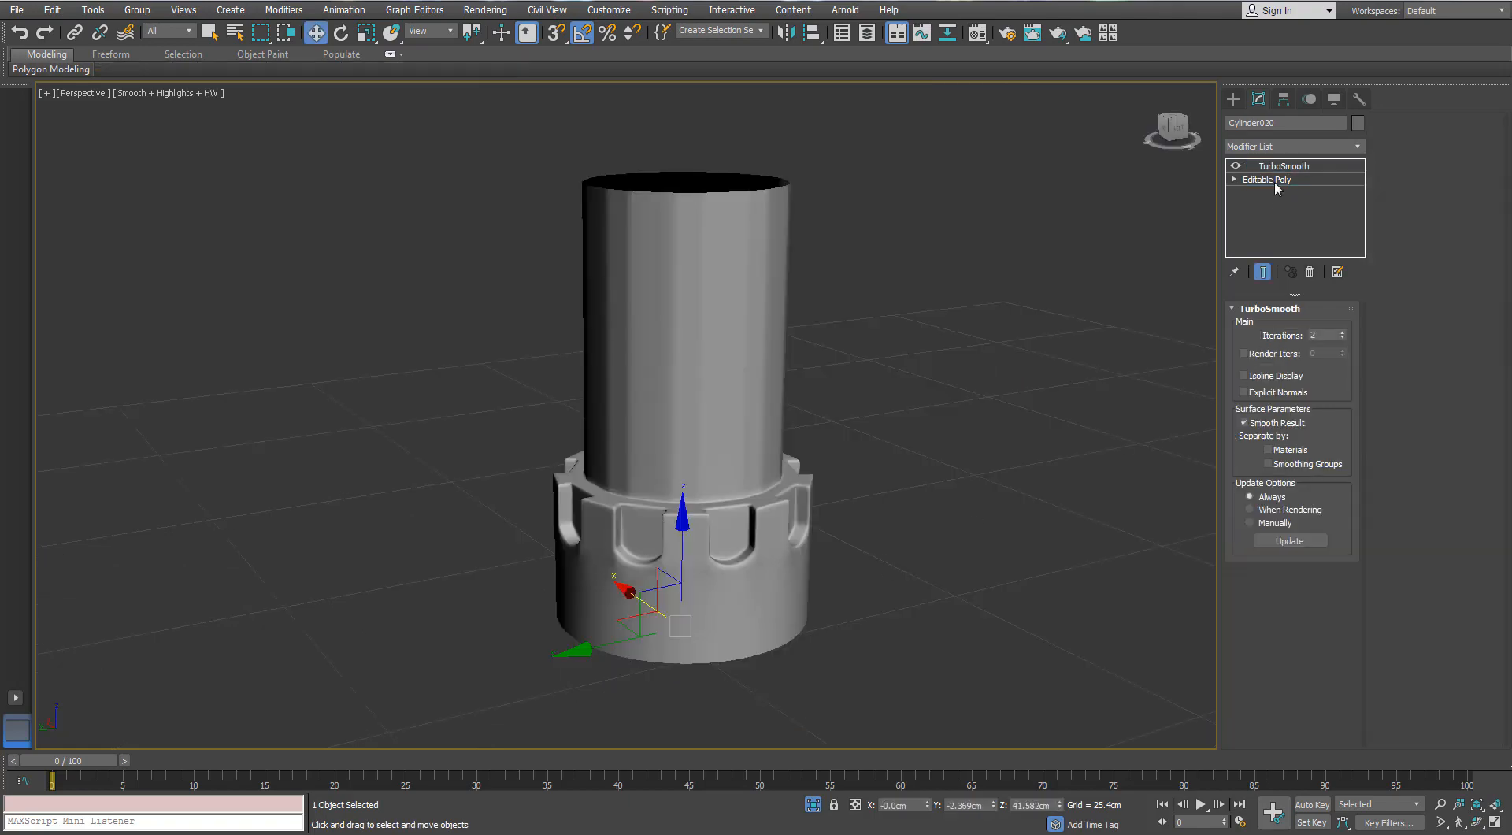
left_click(1274, 181)
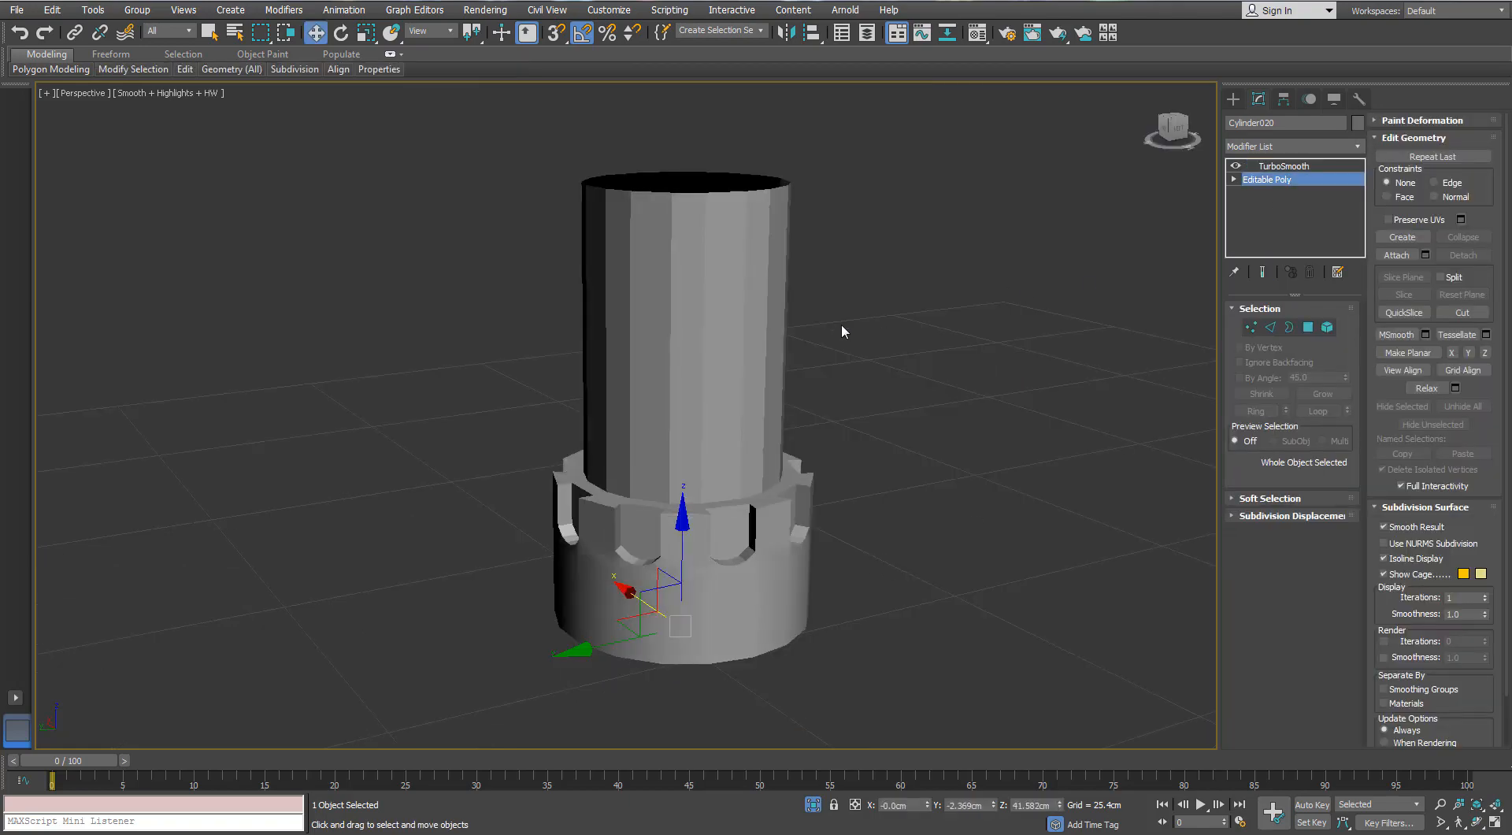
scroll(630, 472, "up", 10)
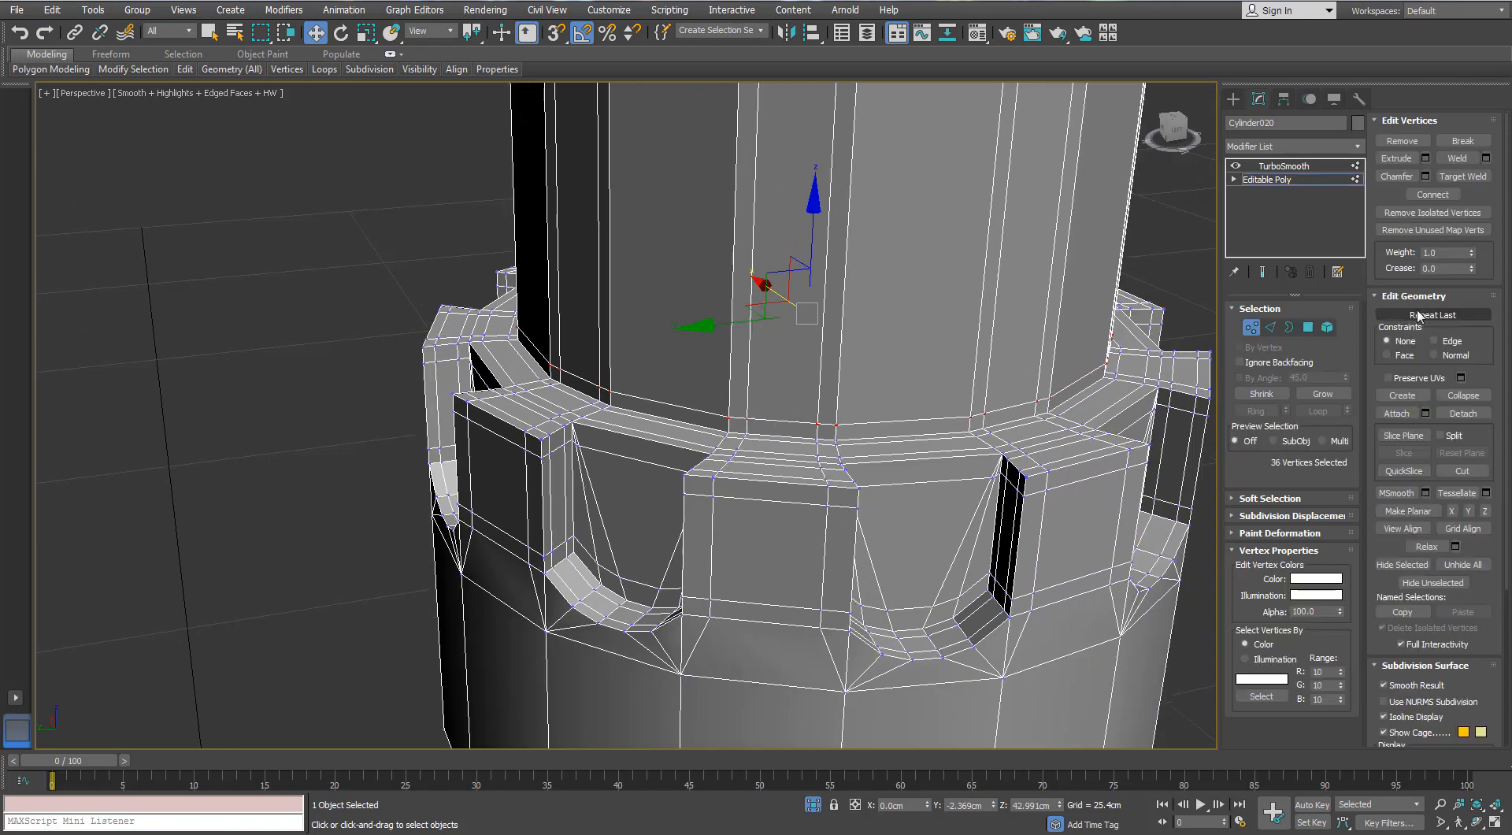
- Target-weld the new loop vertices around the base of the tube onto the tube's adjacent corner vertices
left_click(1469, 180)
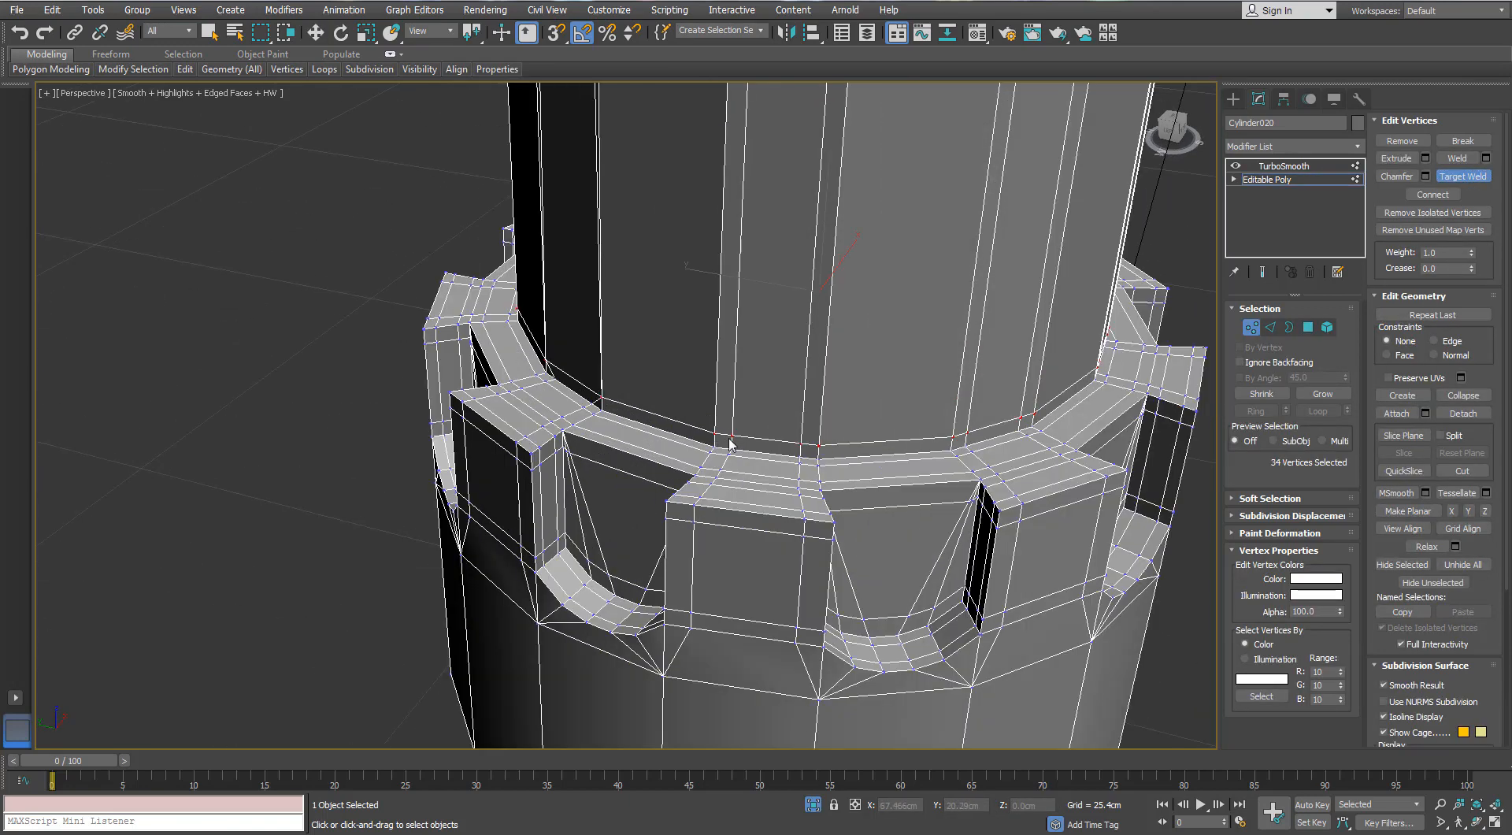
left_click(715, 434)
left_click(798, 443)
middle_click_drag(818, 444, 803, 433, "alt")
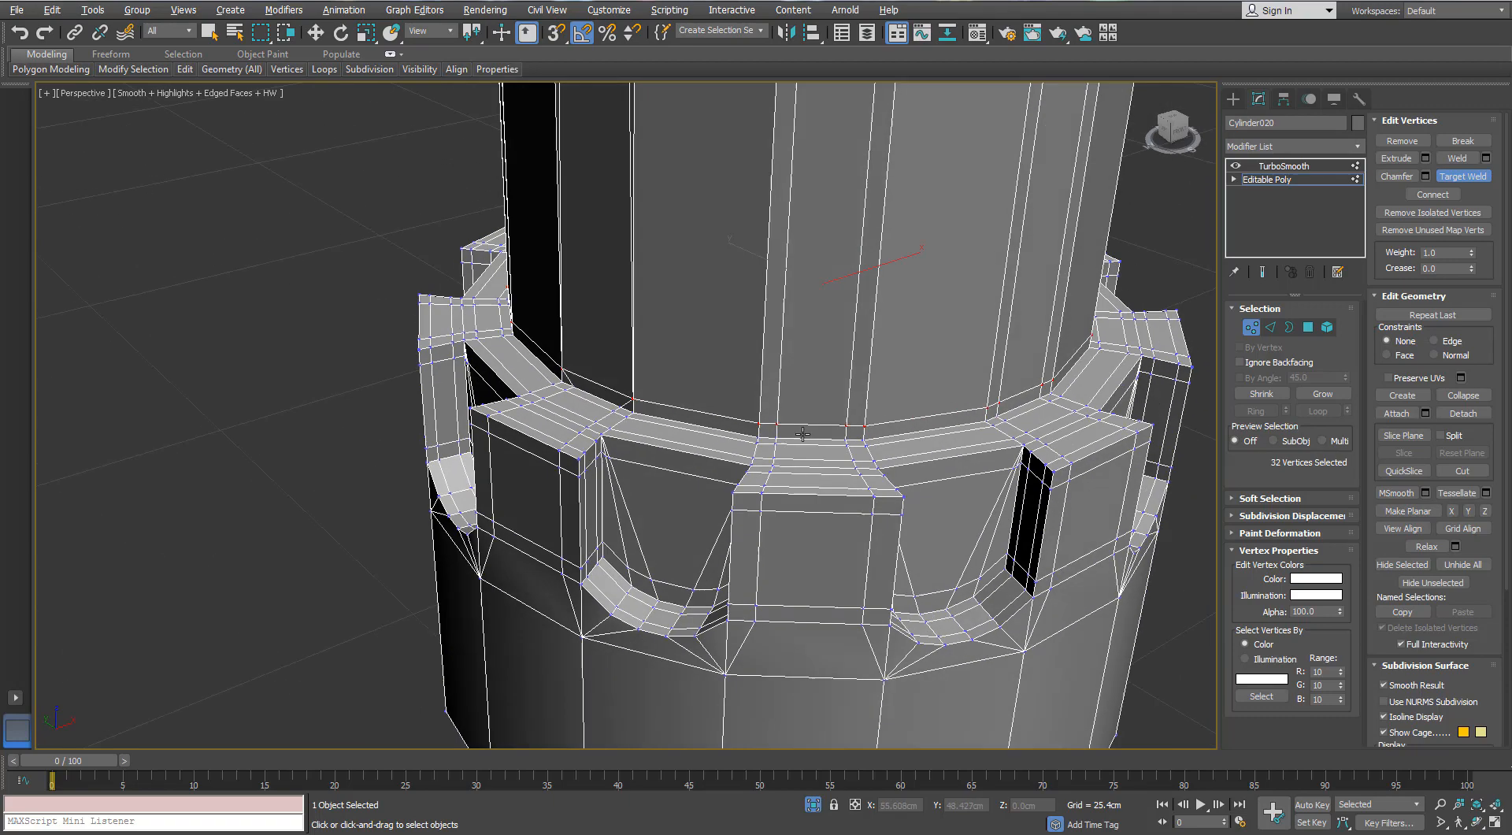
left_click(762, 424)
left_click(846, 426)
middle_click_drag(942, 446, 763, 435, "alt")
left_click(770, 423)
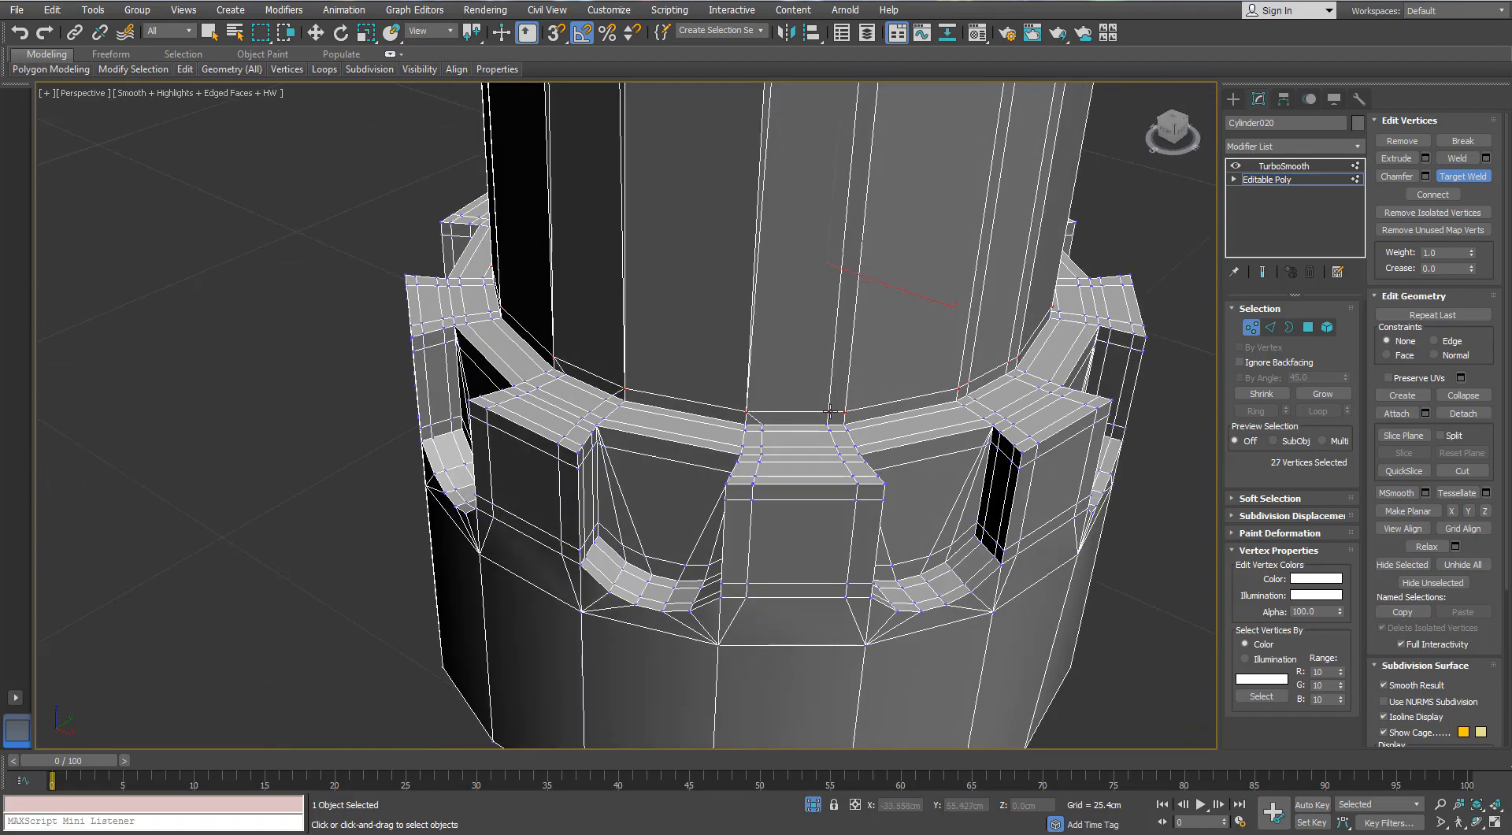
middle_click_drag(867, 434, 886, 315, "alt")
left_click(851, 372)
left_click(875, 369)
- Remove the leftover support edges running up all sides of the tube and return to the object level
left_click(1268, 325)
mouse_move(815, 252)
middle_mouse_down("alt")
mouse_move(850, 304)
mouse_move(892, 261)
mouse_move(804, 250)
middle_mouse_up("alt")
left_click(870, 216)
left_click(905, 226, "ctrl")
scroll(1045, 252, "down", 3)
middle_click_drag(1045, 252, 748, 258, "alt")
scroll(817, 263, "up", 3)
left_click(855, 250, "ctrl")
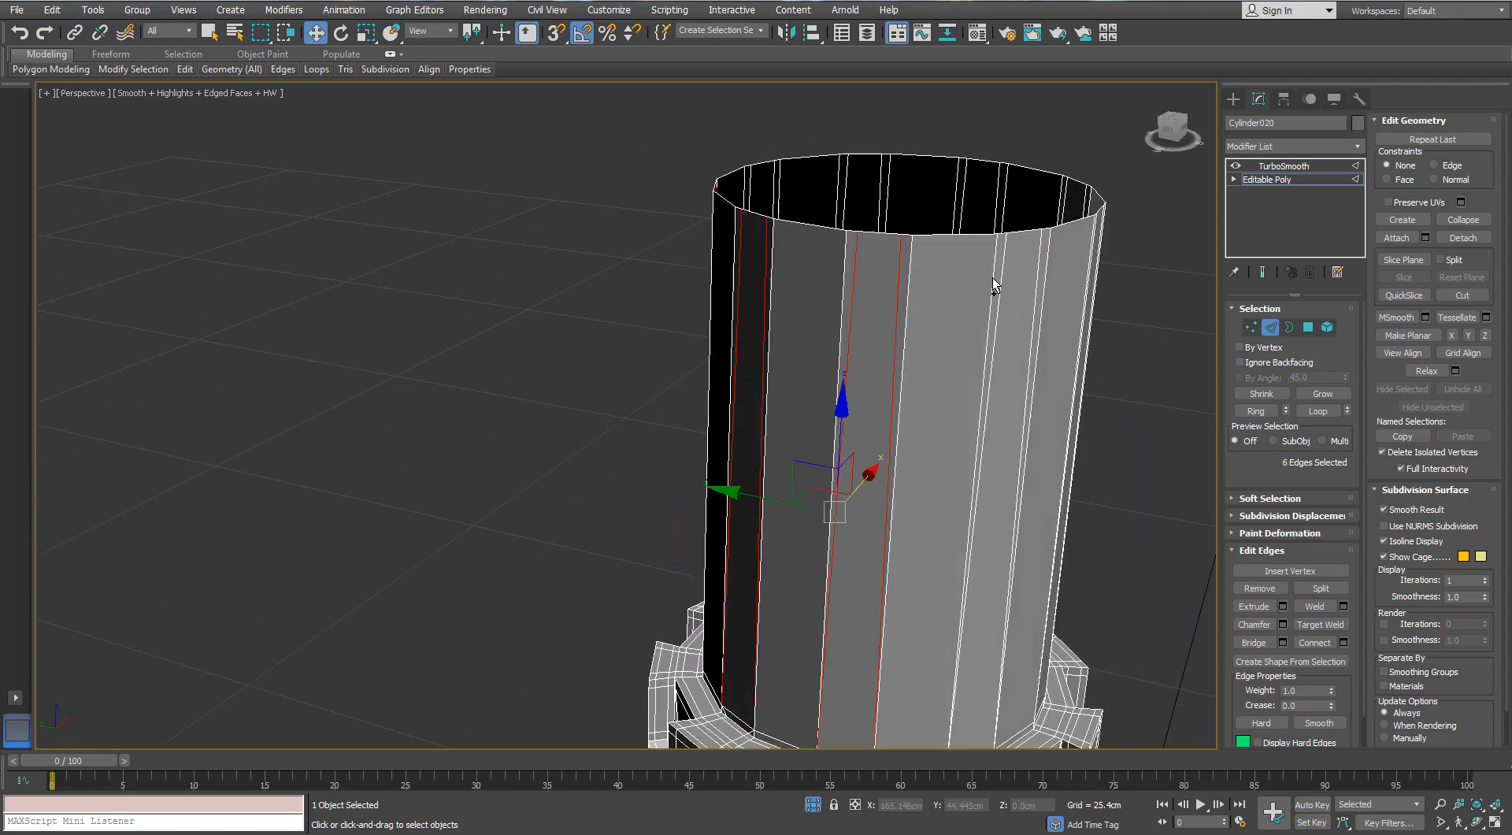
middle_click_drag(1052, 282, 754, 242, "alt")
left_click(730, 181, "ctrl")
scroll(794, 227, "down", 5)
scroll(753, 243, "up", 3)
scroll(842, 211, "up", 2)
middle_click_drag(906, 200, 733, 188, "alt")
scroll(730, 187, "up", 2)
left_click(719, 175, "ctrl")
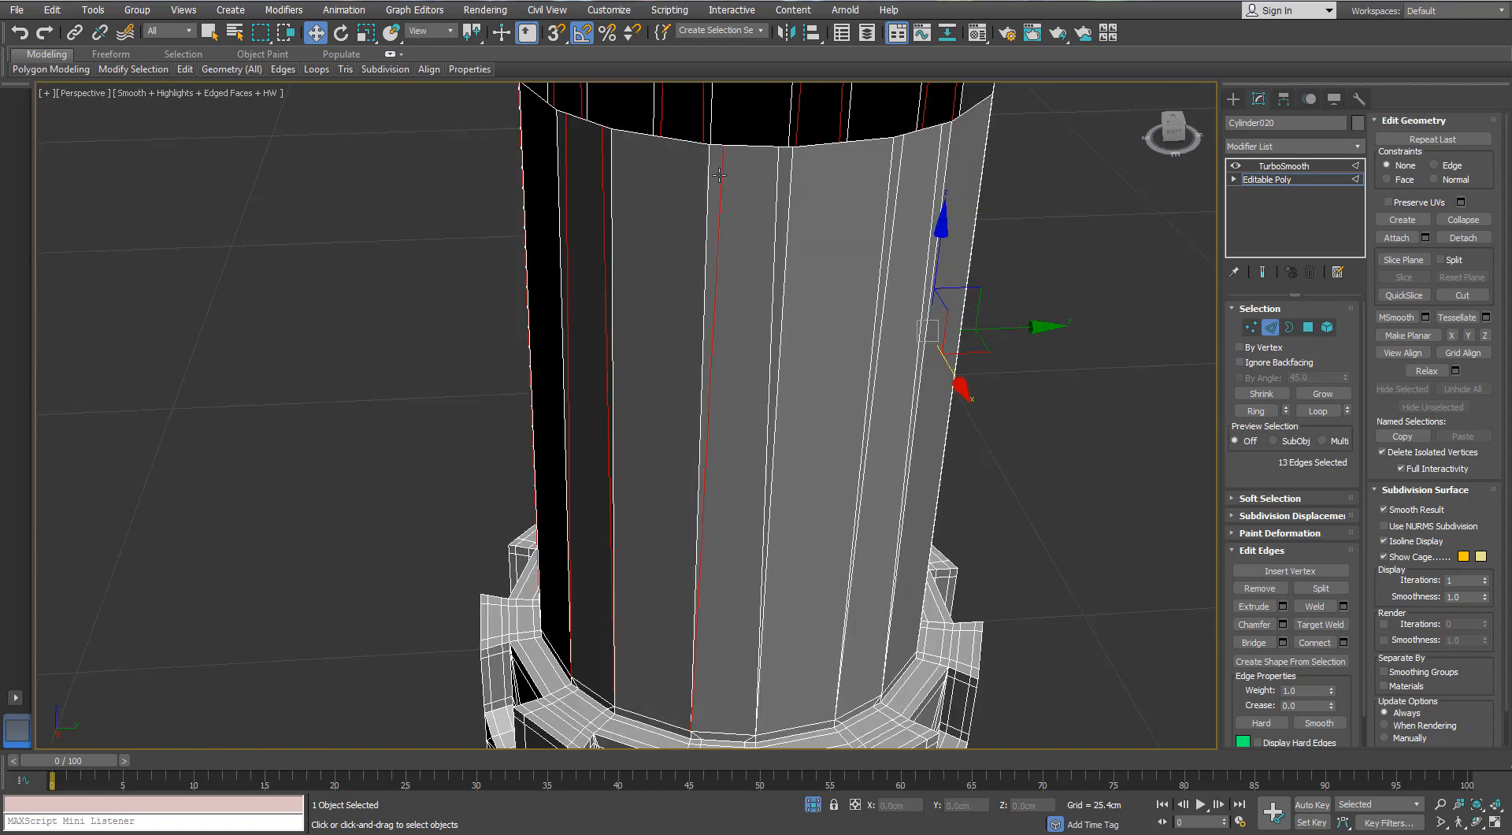
left_click(777, 186, "ctrl")
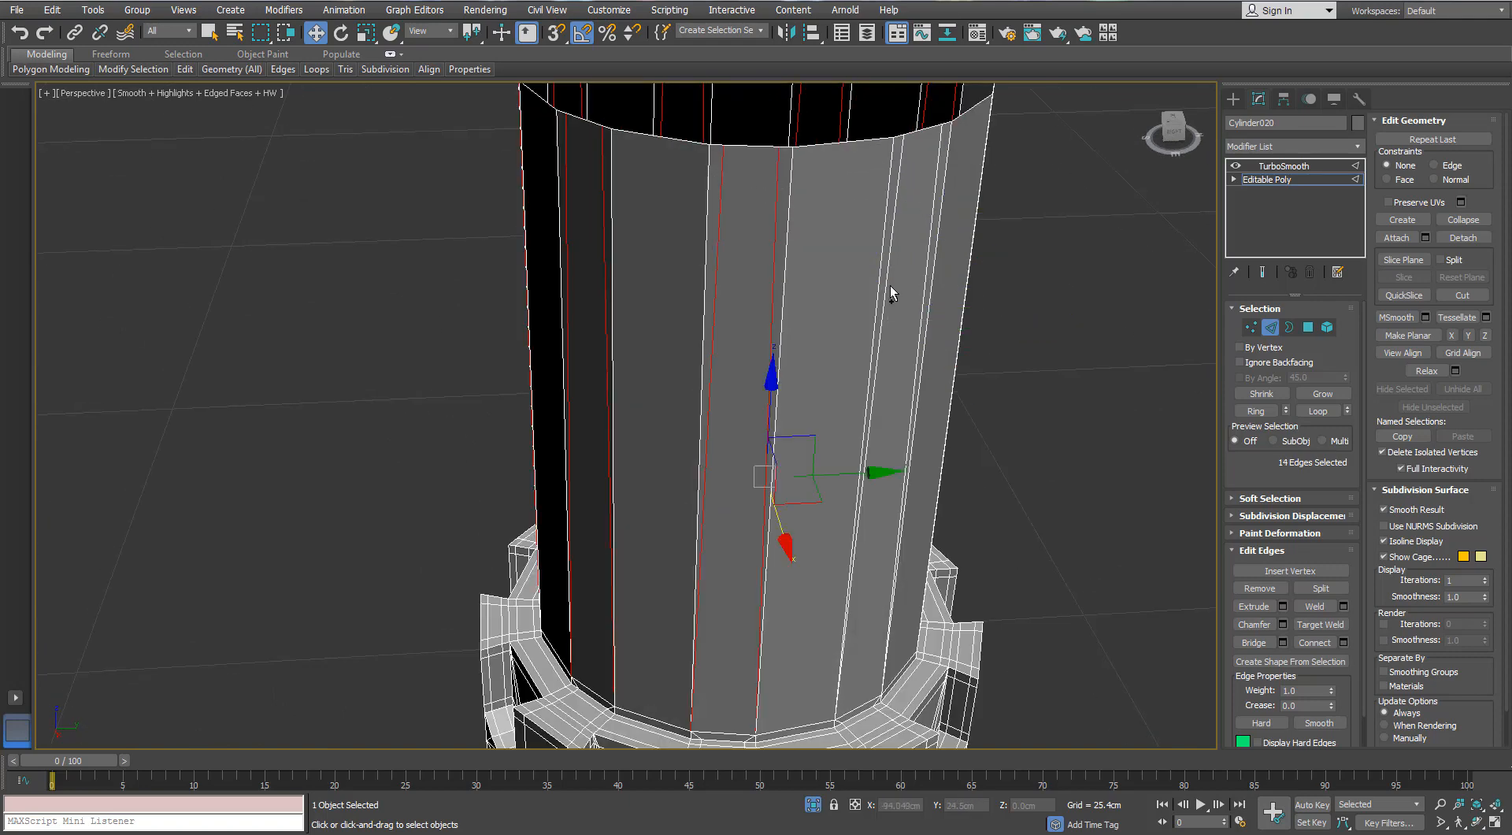
middle_click_drag(894, 289, 803, 329, "alt")
left_click(752, 211, "ctrl")
scroll(853, 221, "down", 5)
scroll(793, 257, "up", 2)
middle_click_drag(802, 329, 940, 313, "alt")
left_click(940, 313)
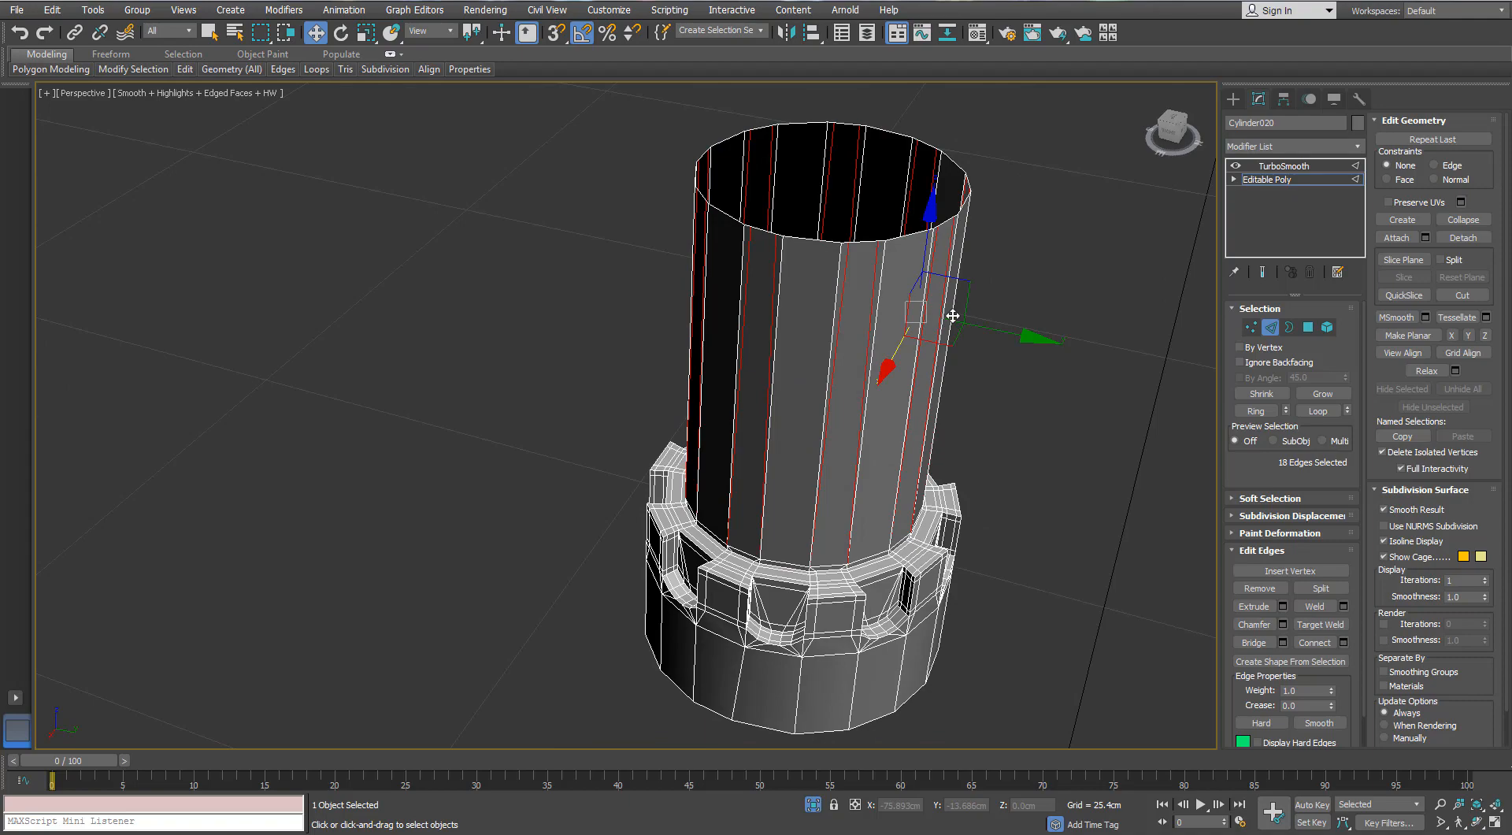
left_click(953, 315)
left_click(1287, 339)
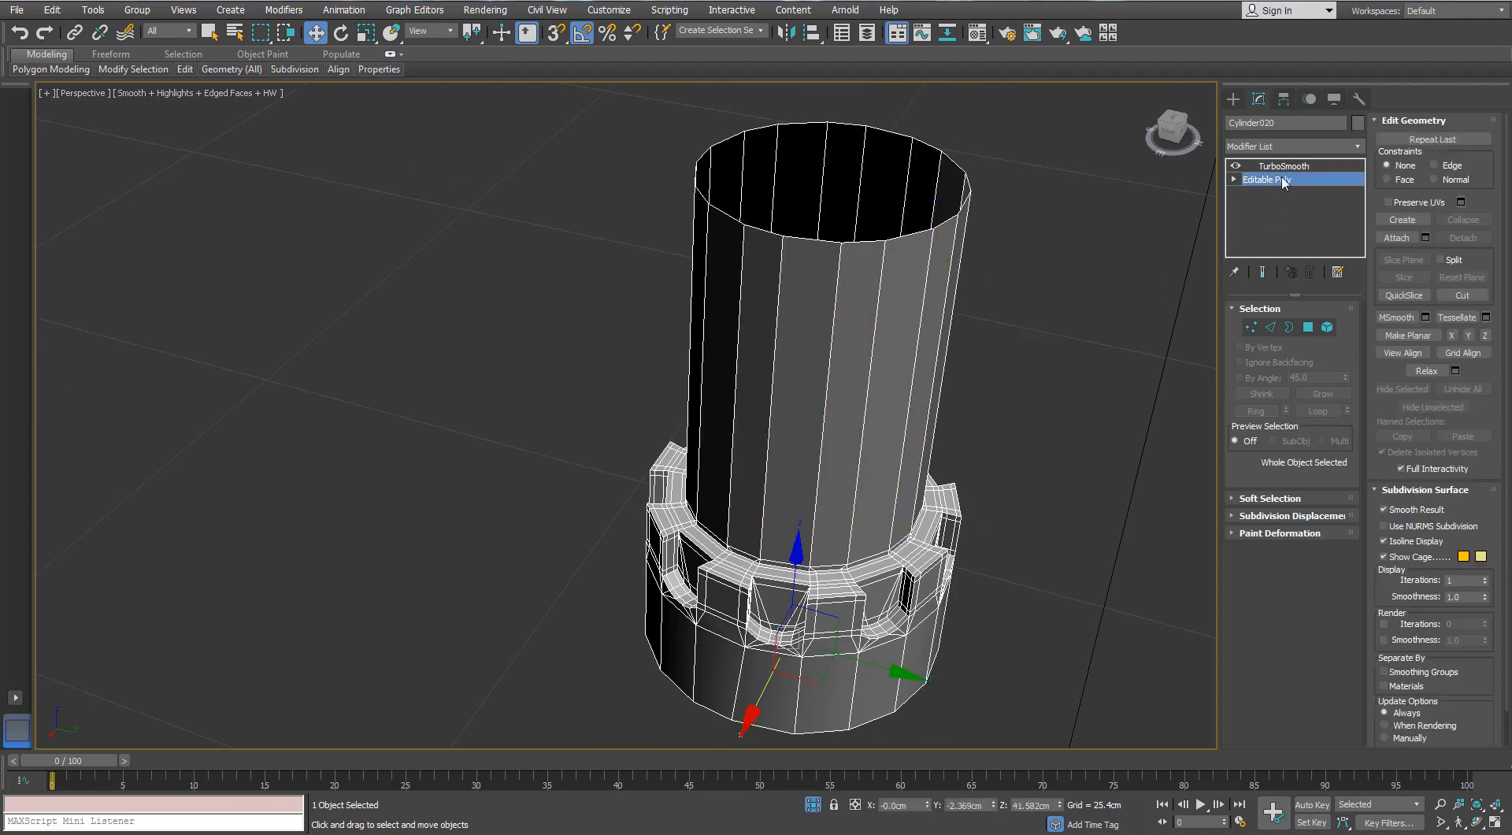
- Inspect the collar cylinder's TurboSmooth result with edged faces off, and turn edged faces back on
left_click(1284, 166)
key("F4")
key("F4")
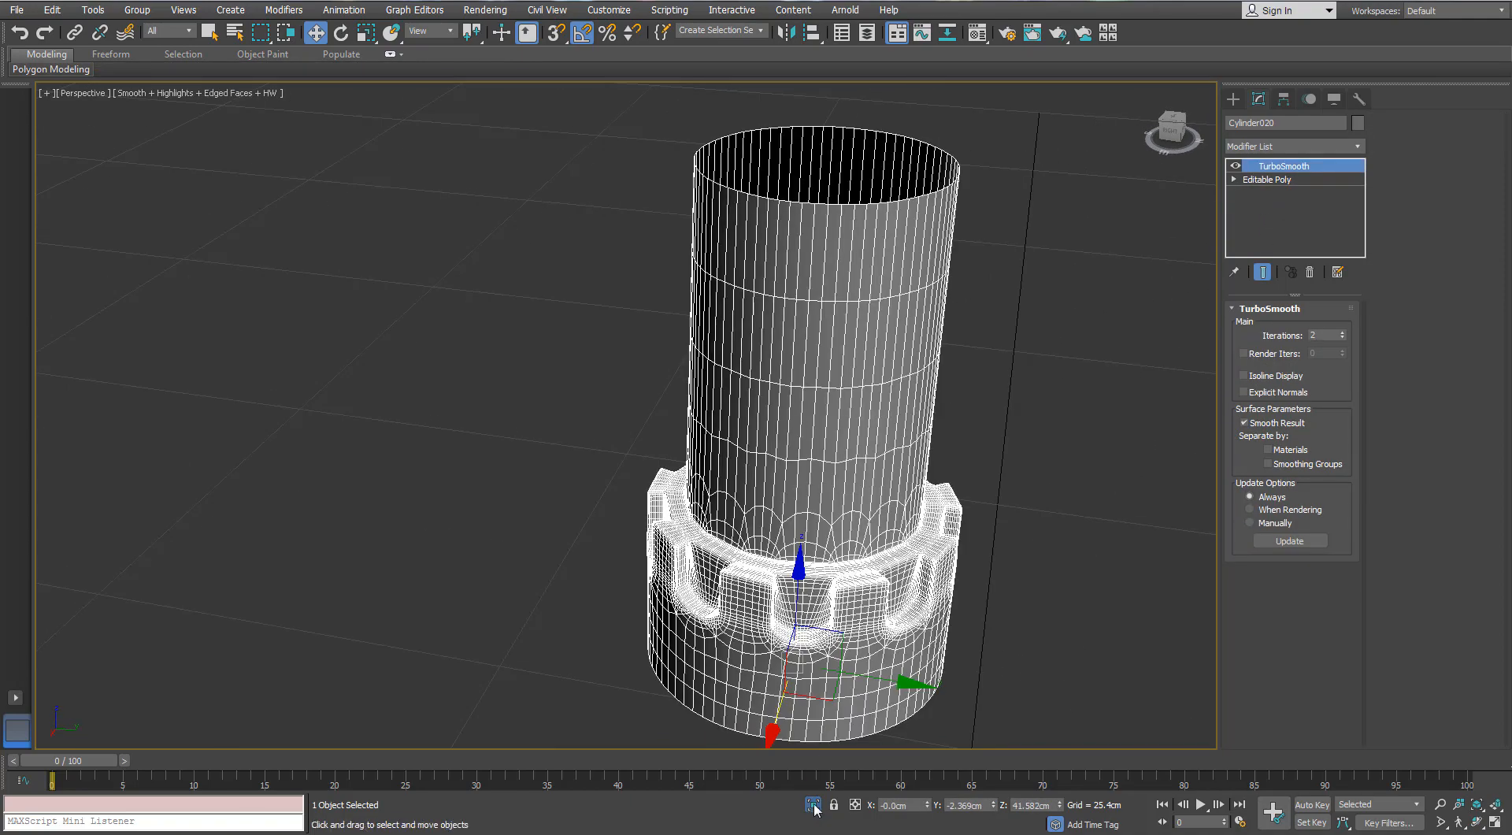
- Leave isolation and isolate the connector with hexagonal ends that sits above the tank
left_click(814, 805)
middle_click_drag(776, 552, 412, 494, "alt")
scroll(520, 458, "down", 6)
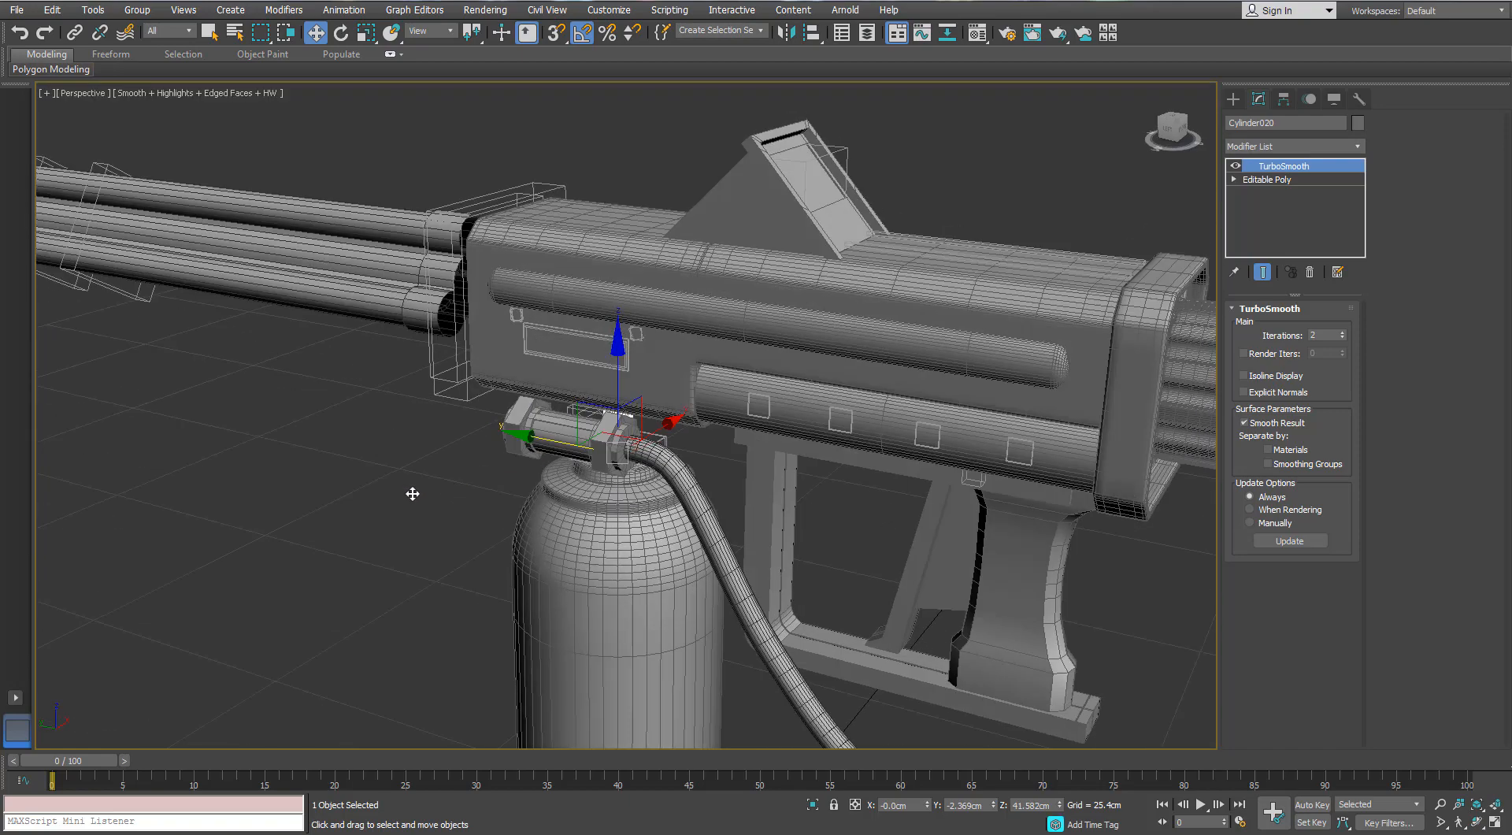
left_click(412, 494)
left_click(581, 455)
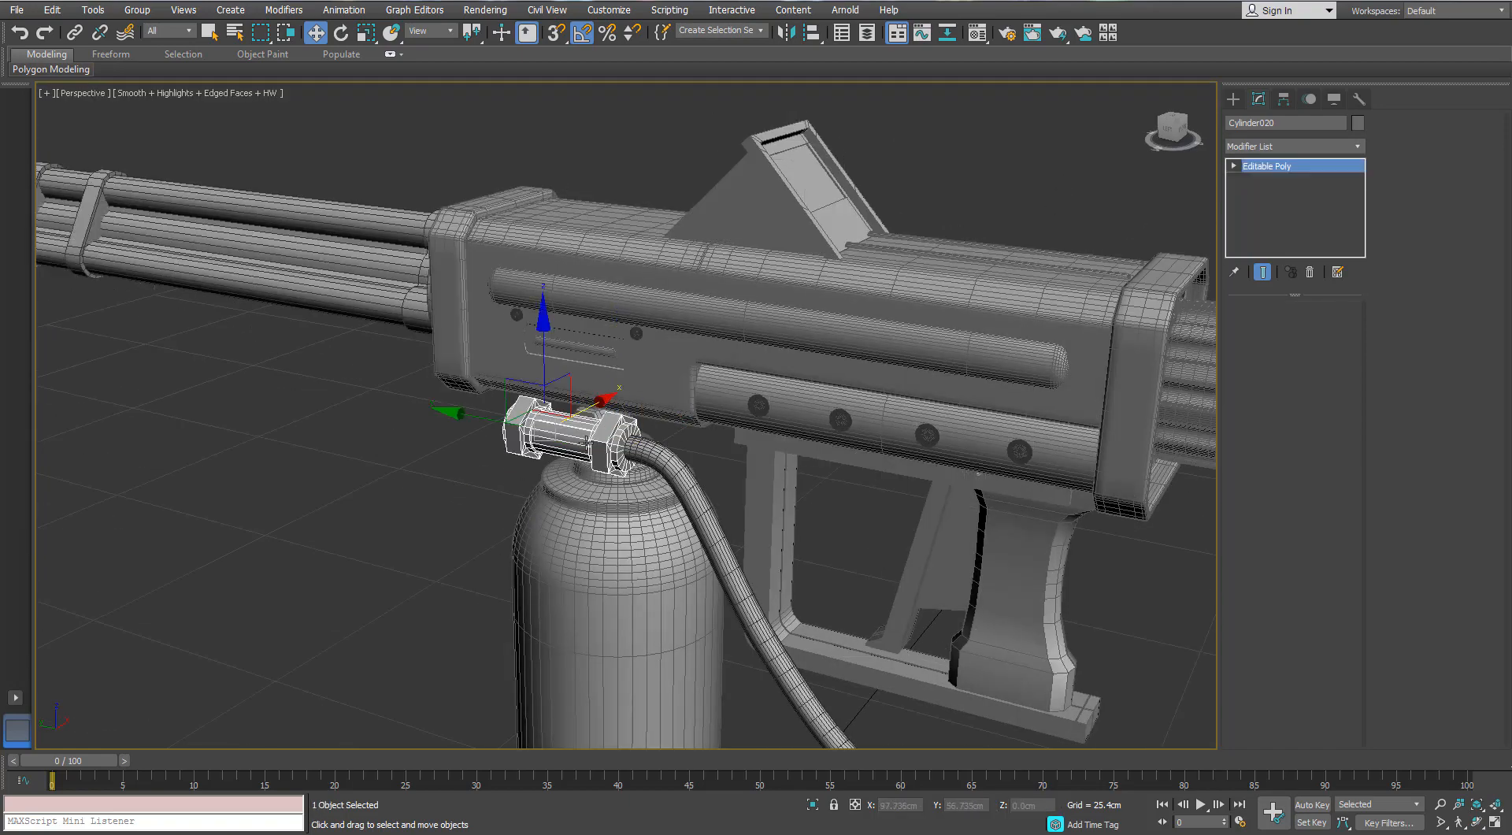
key("alt+q")
middle_click_drag(685, 418, 748, 423, "alt")
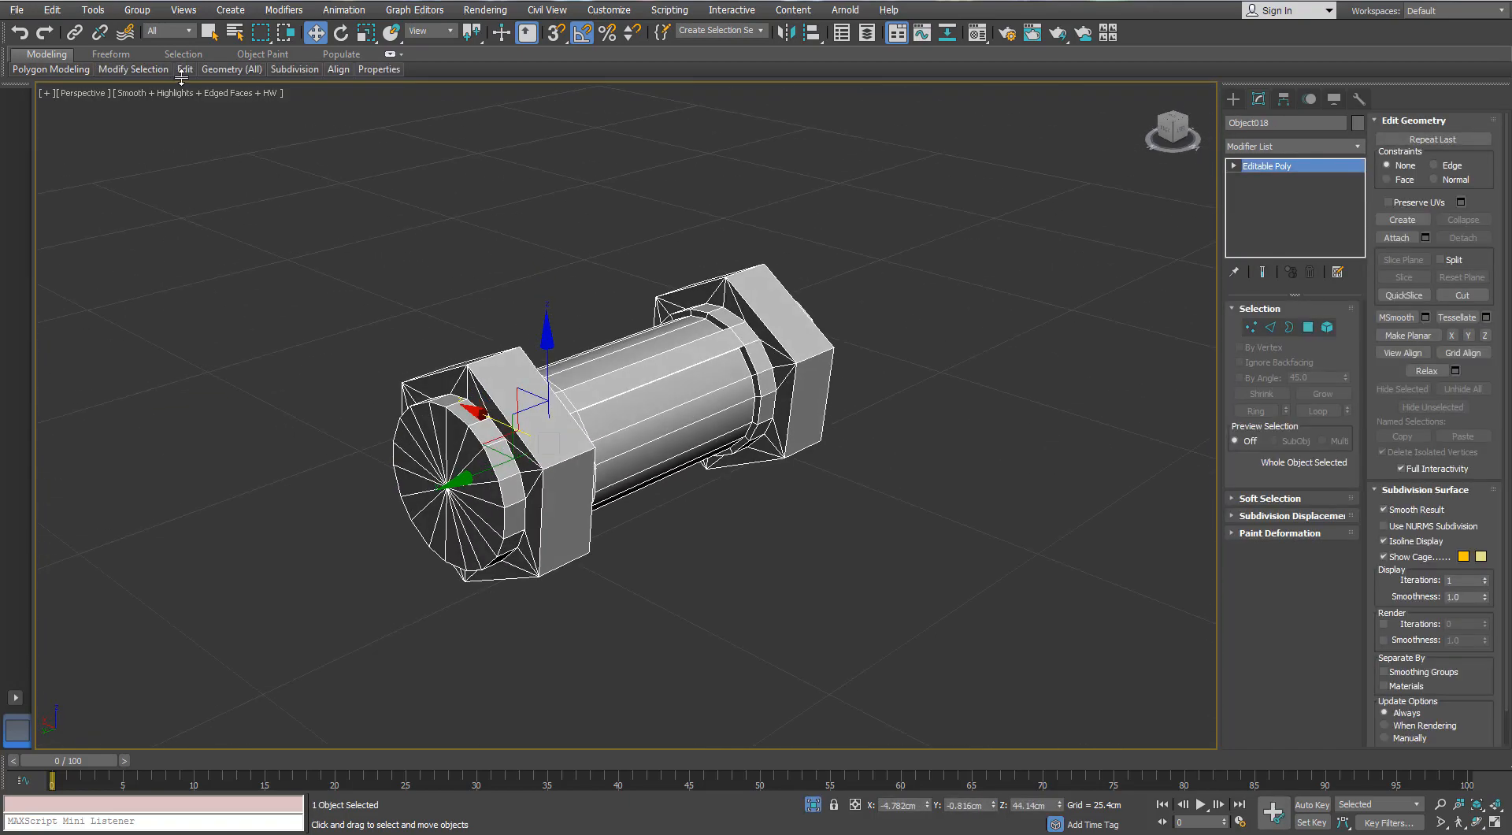
- Add Swift Loop support edges around the rim of the connector's first end disc and its hexagonal nut
mouse_move(183, 74)
left_click(311, 109)
scroll(449, 414, "up", 4)
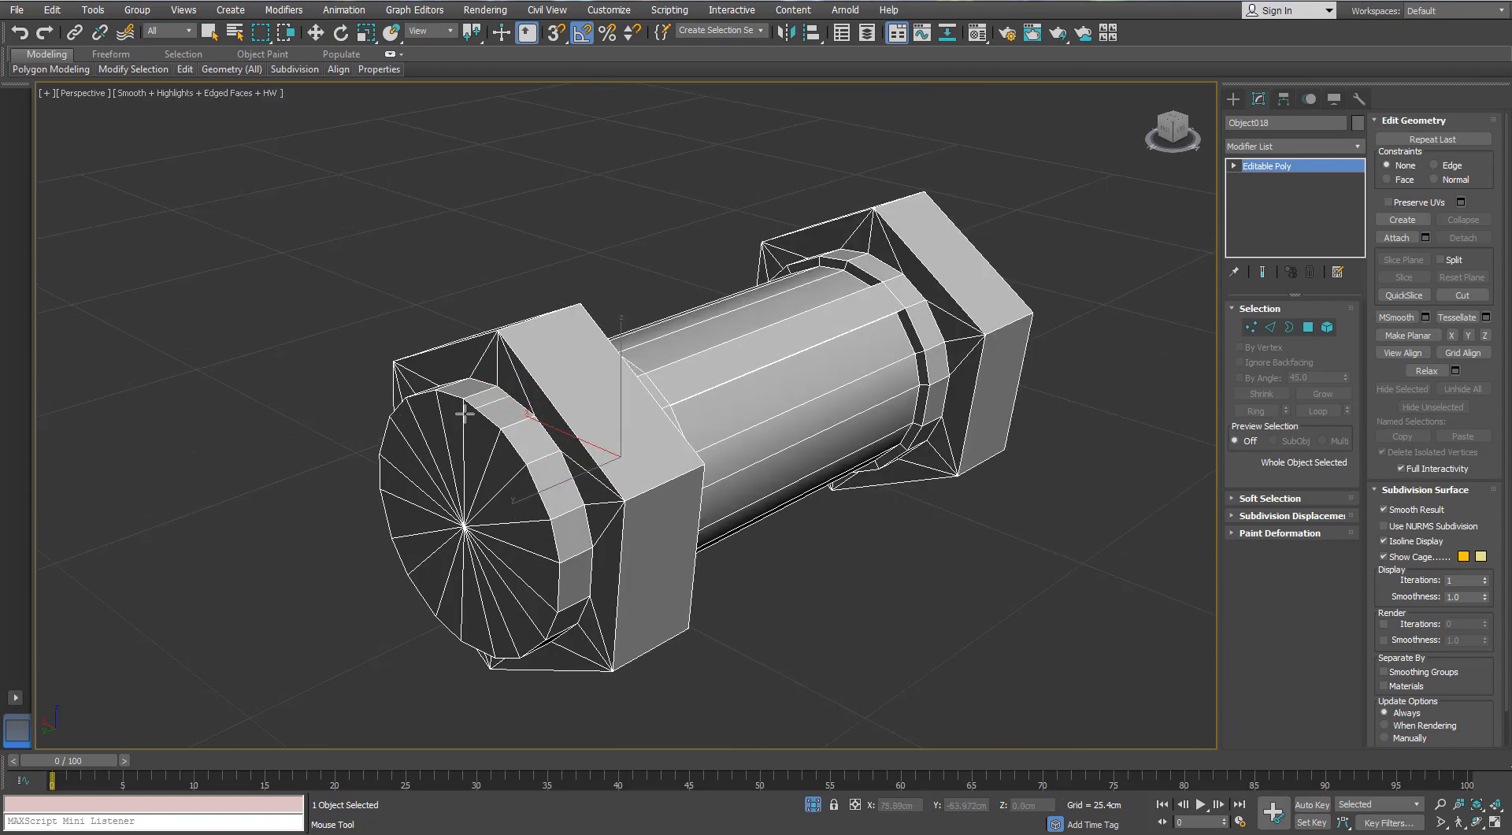
middle_click_drag(464, 413, 444, 398, "alt")
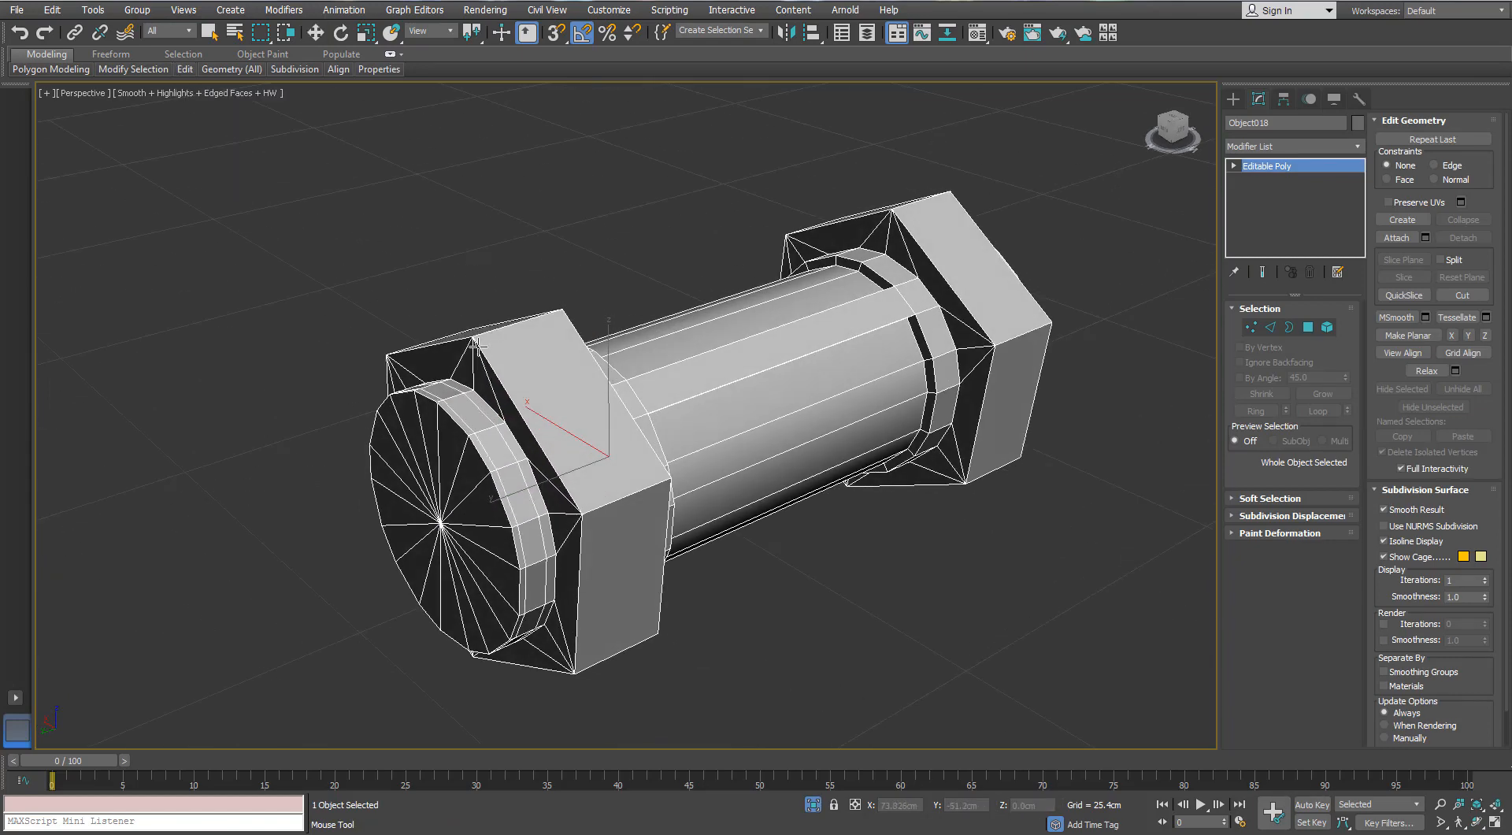
middle_click_drag(484, 335, 513, 238, "alt")
scroll(530, 281, "up", 2)
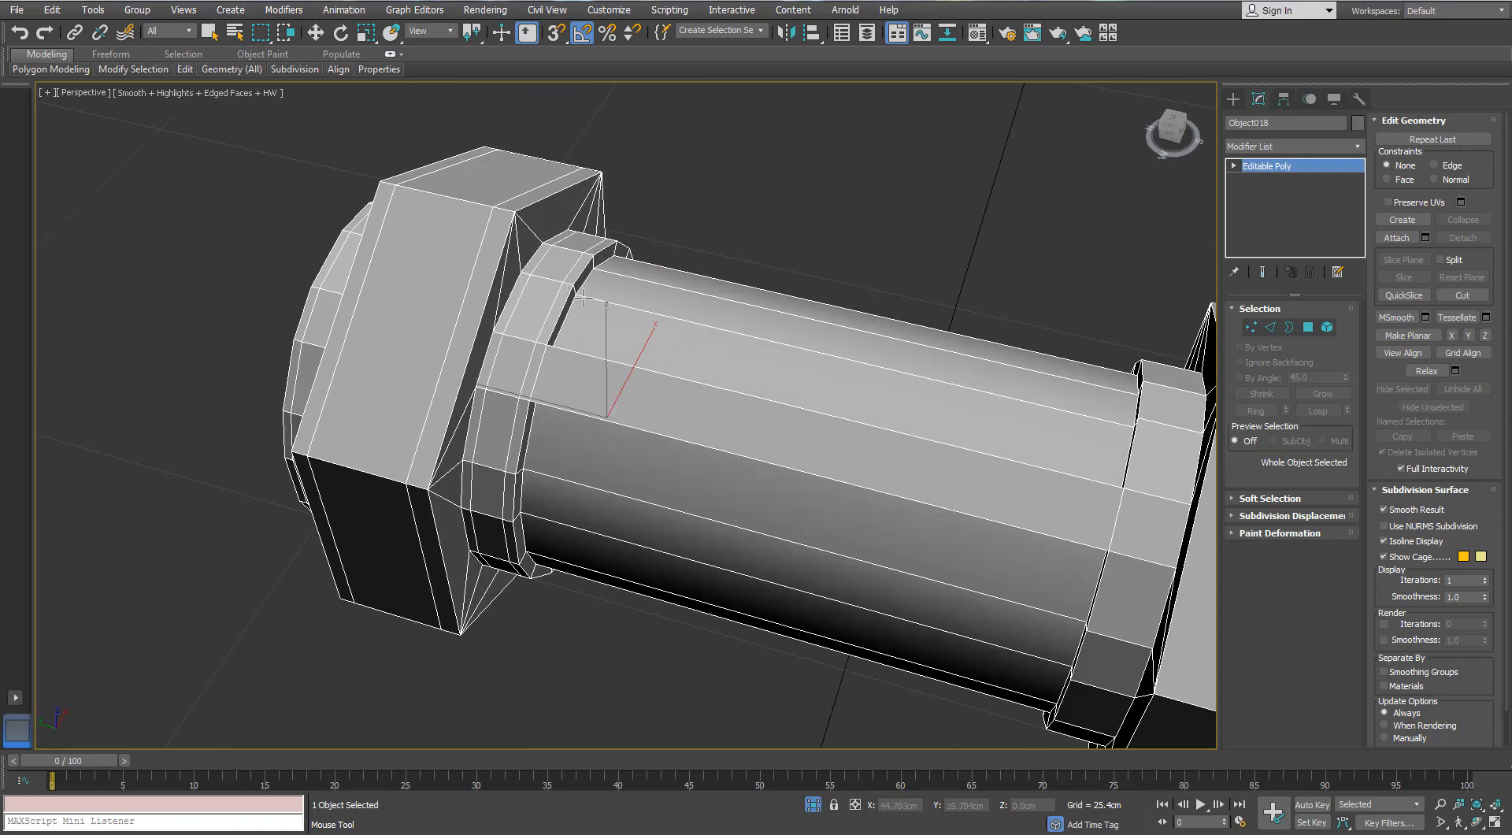
- Add Swift Loop support edges around the connector's inner rings and the opposite hexagonal nut and end disc
middle_click_drag(586, 297, 932, 336, "alt")
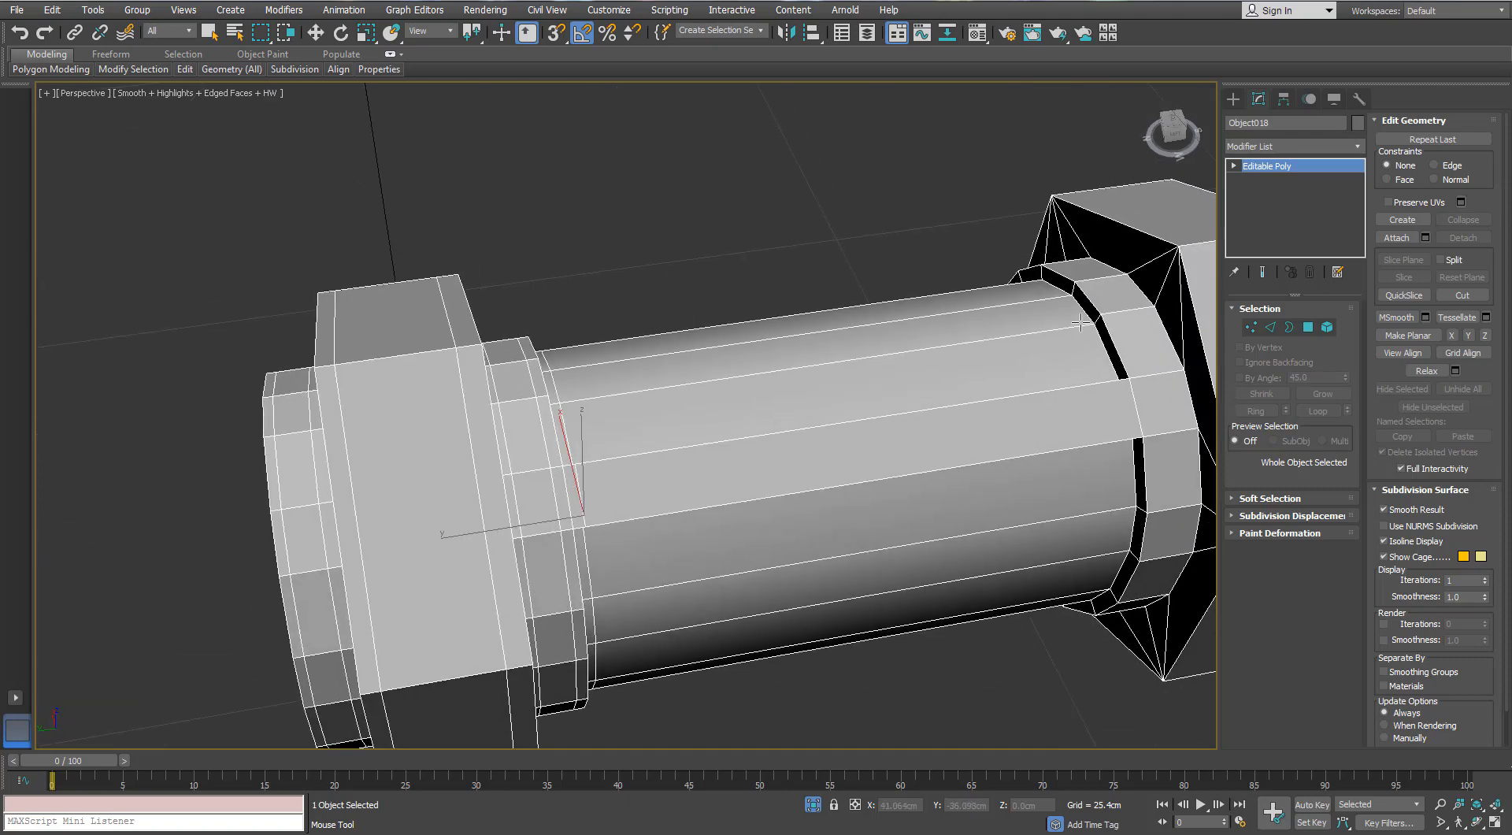
middle_click_drag(1080, 325, 896, 397)
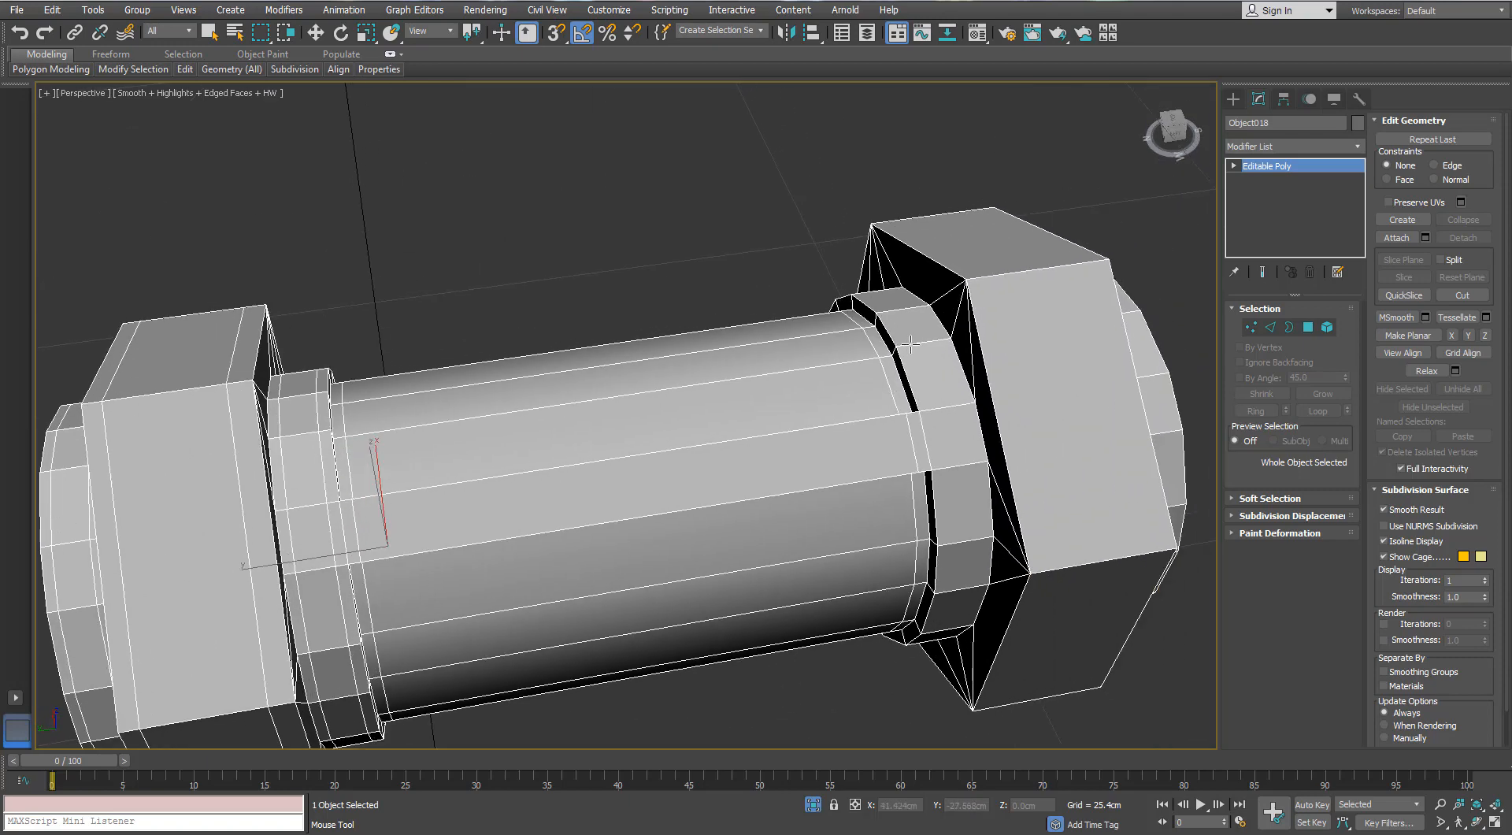
scroll(983, 276, "down", 3)
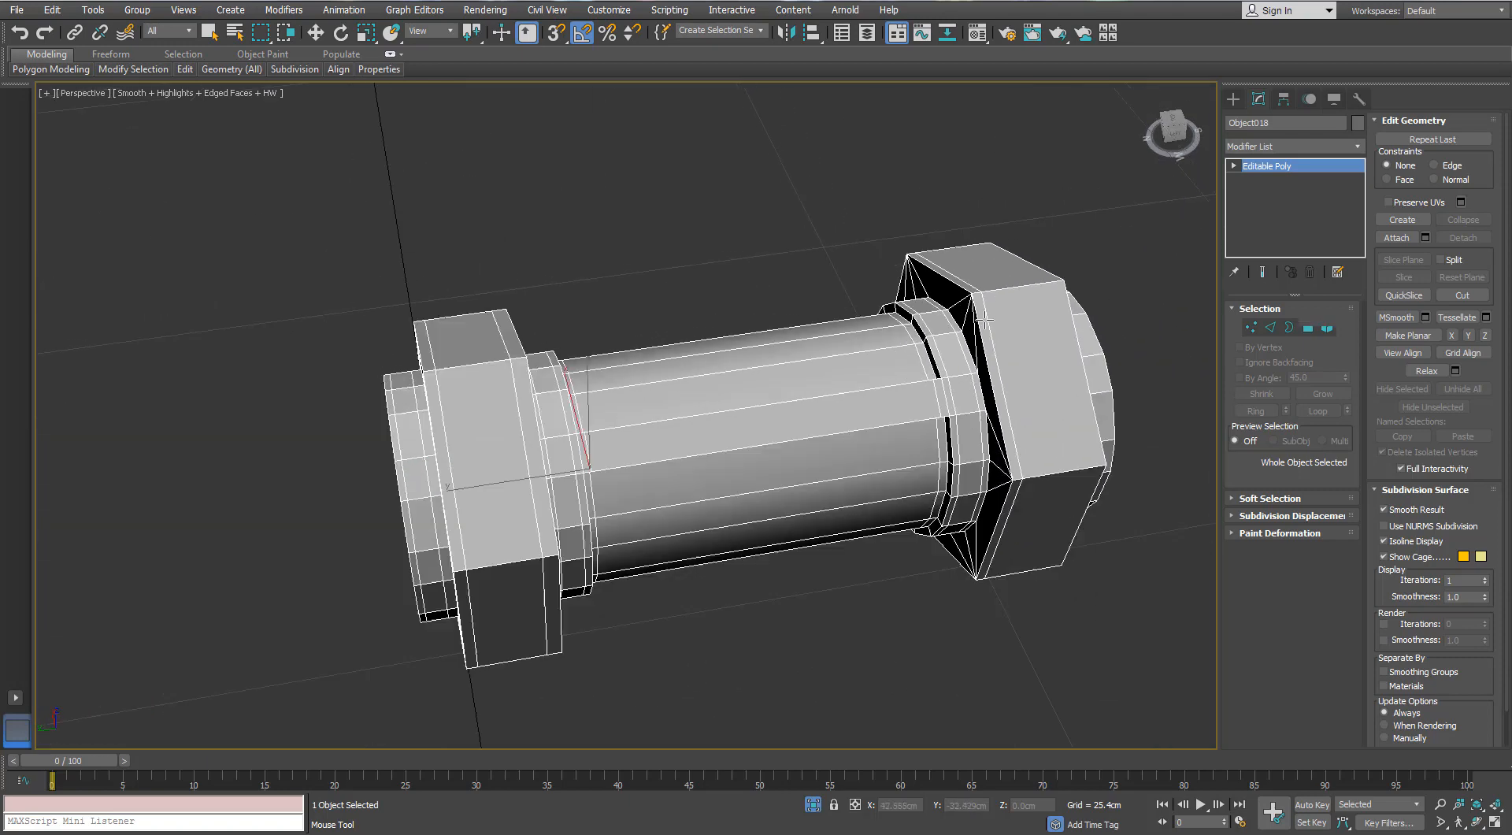
middle_click_drag(983, 278, 956, 443, "alt")
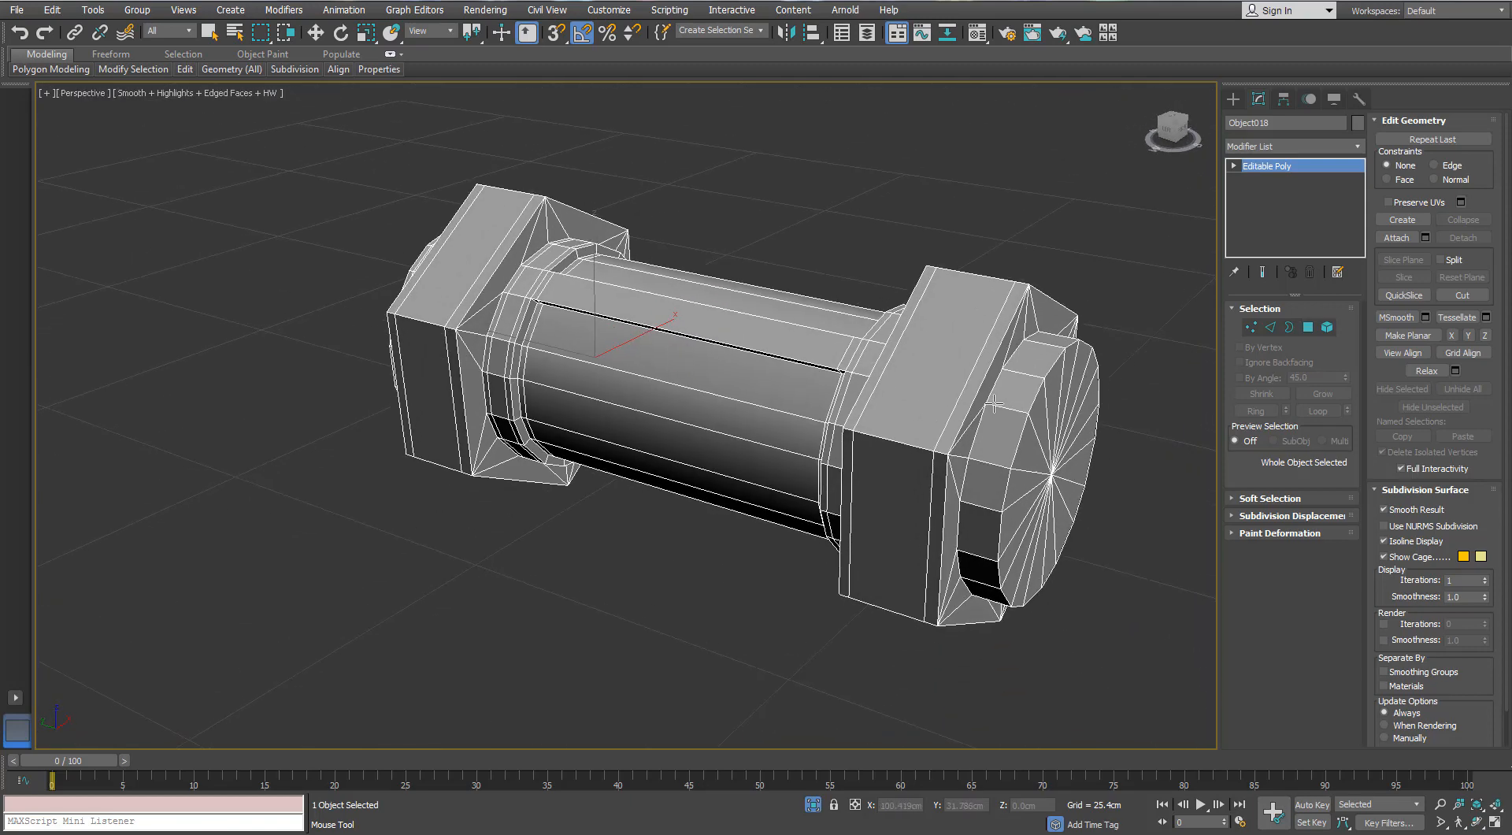
middle_click_drag(866, 478, 932, 530, "alt")
- Select the polygons of both round end faces from their centre vertices and inset them
key("w")
key("1")
left_click(483, 515)
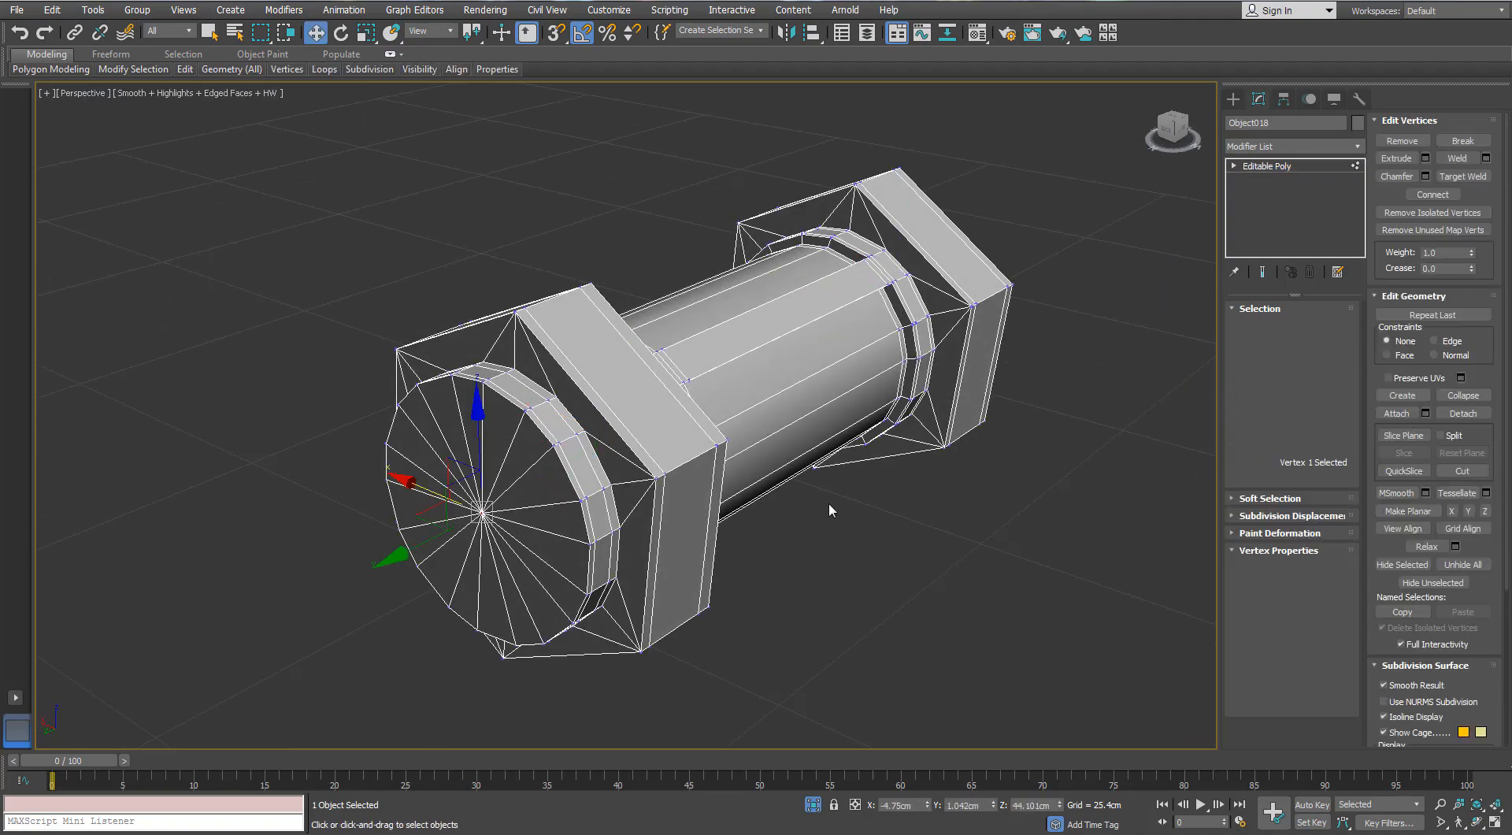
middle_click_drag(830, 510, 702, 483, "alt")
left_click(734, 609, "ctrl")
left_click(1308, 327, "ctrl")
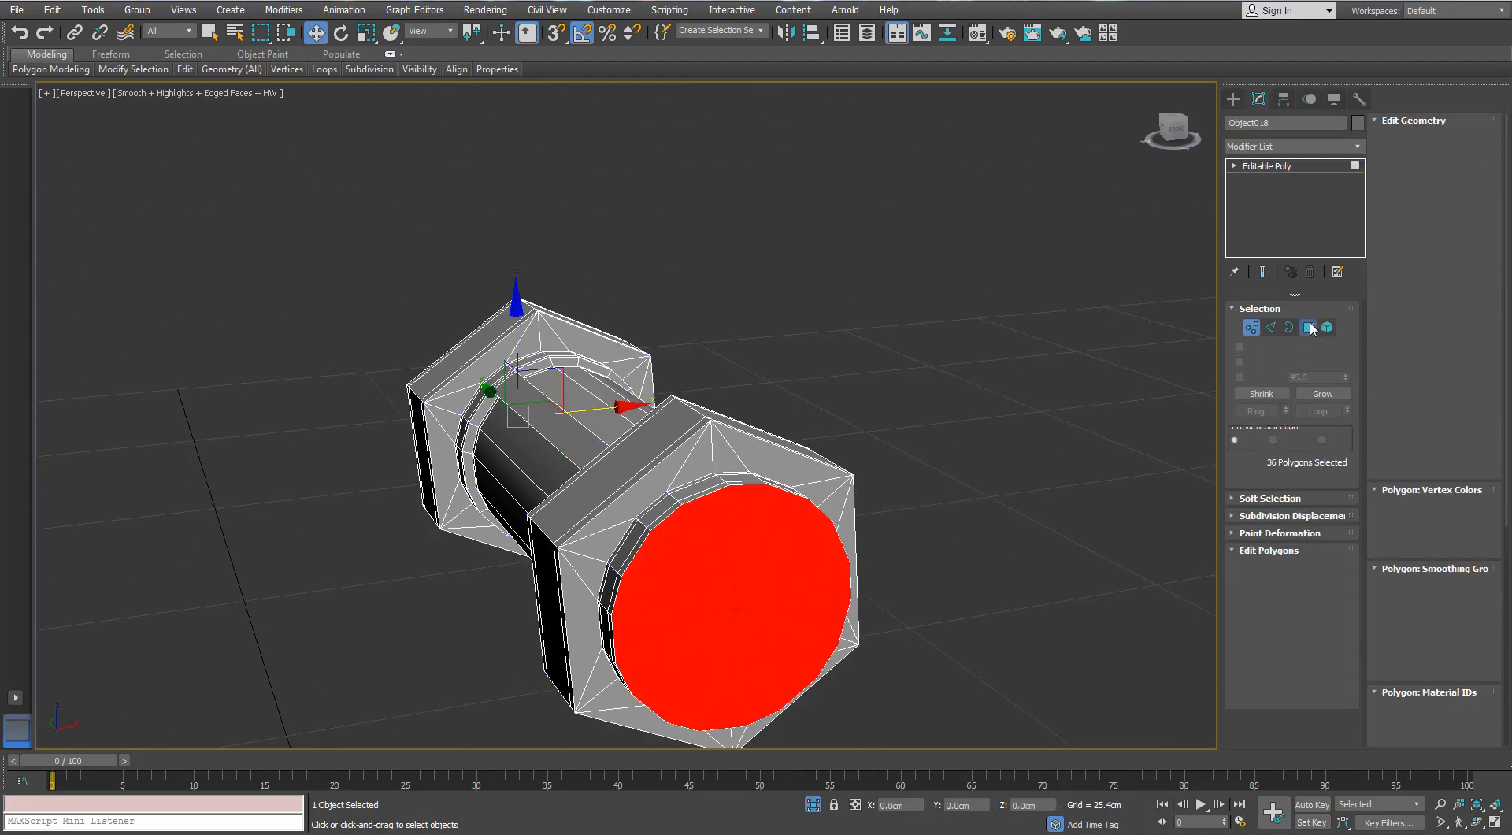
left_click(1344, 606)
right_click(1078, 422)
left_click_drag(1078, 423, 1079, 409)
left_click(1076, 444)
middle_click_drag(654, 376, 781, 379, "alt")
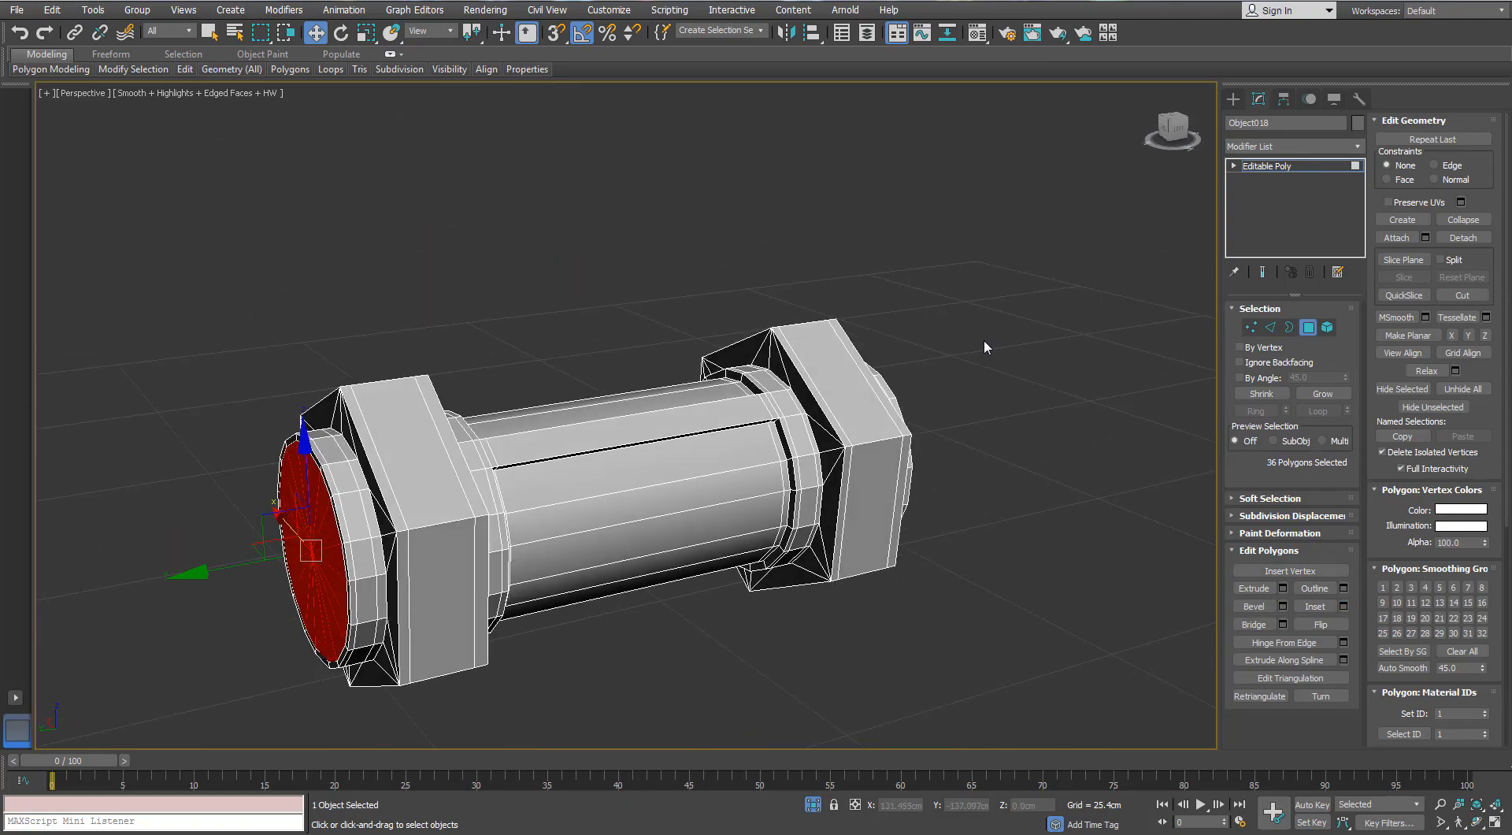
- Apply TurboSmooth with 2 iterations to the connector
left_click(984, 339)
left_click(1269, 326)
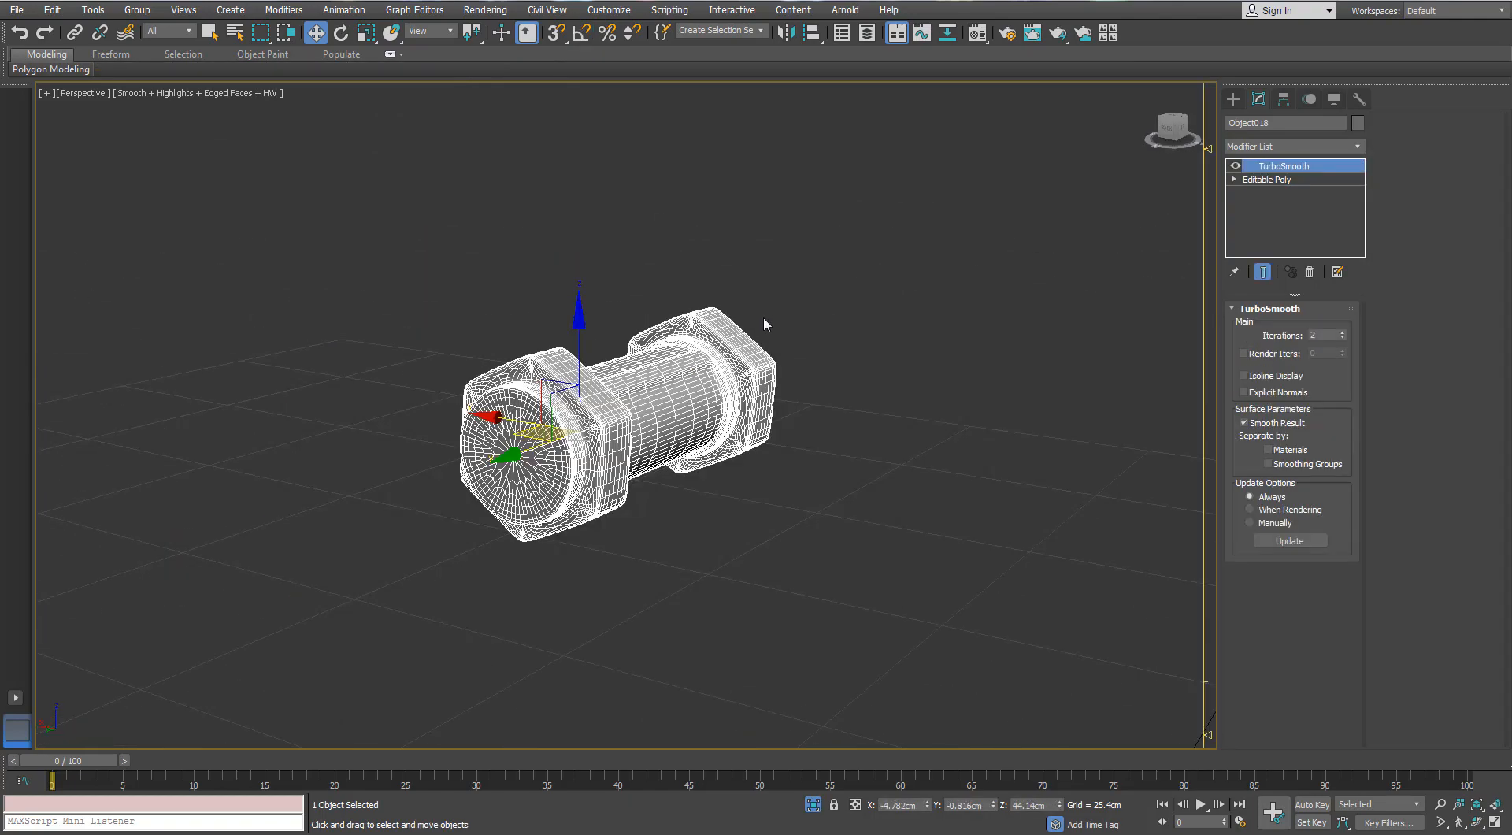
middle_click_drag(764, 319, 776, 327)
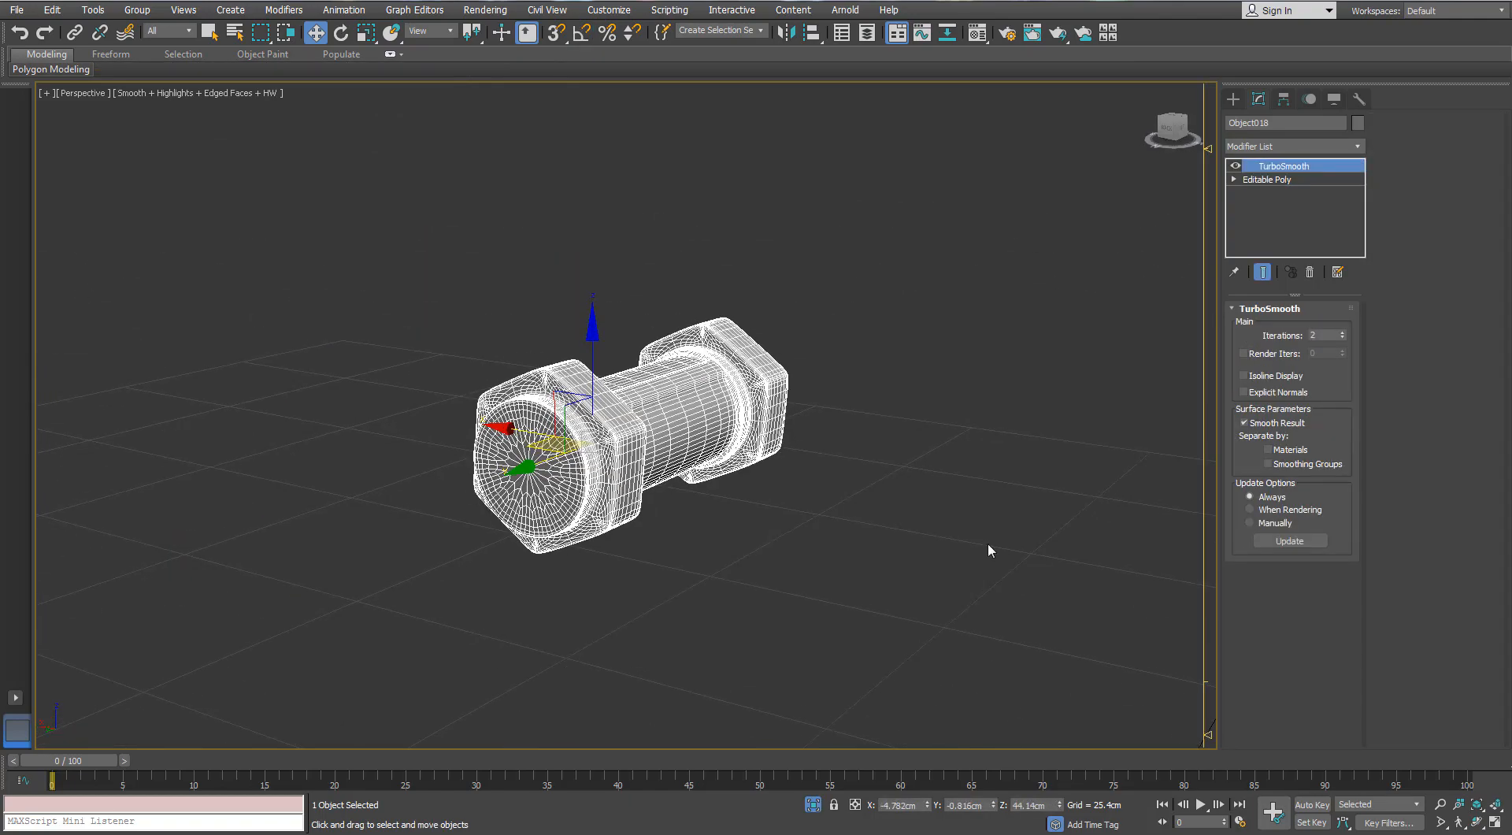
left_click(987, 543)
- Leave isolation and isolate the pistol grip below the gun body
left_click(812, 805)
middle_click_drag(890, 343, 783, 340, "alt")
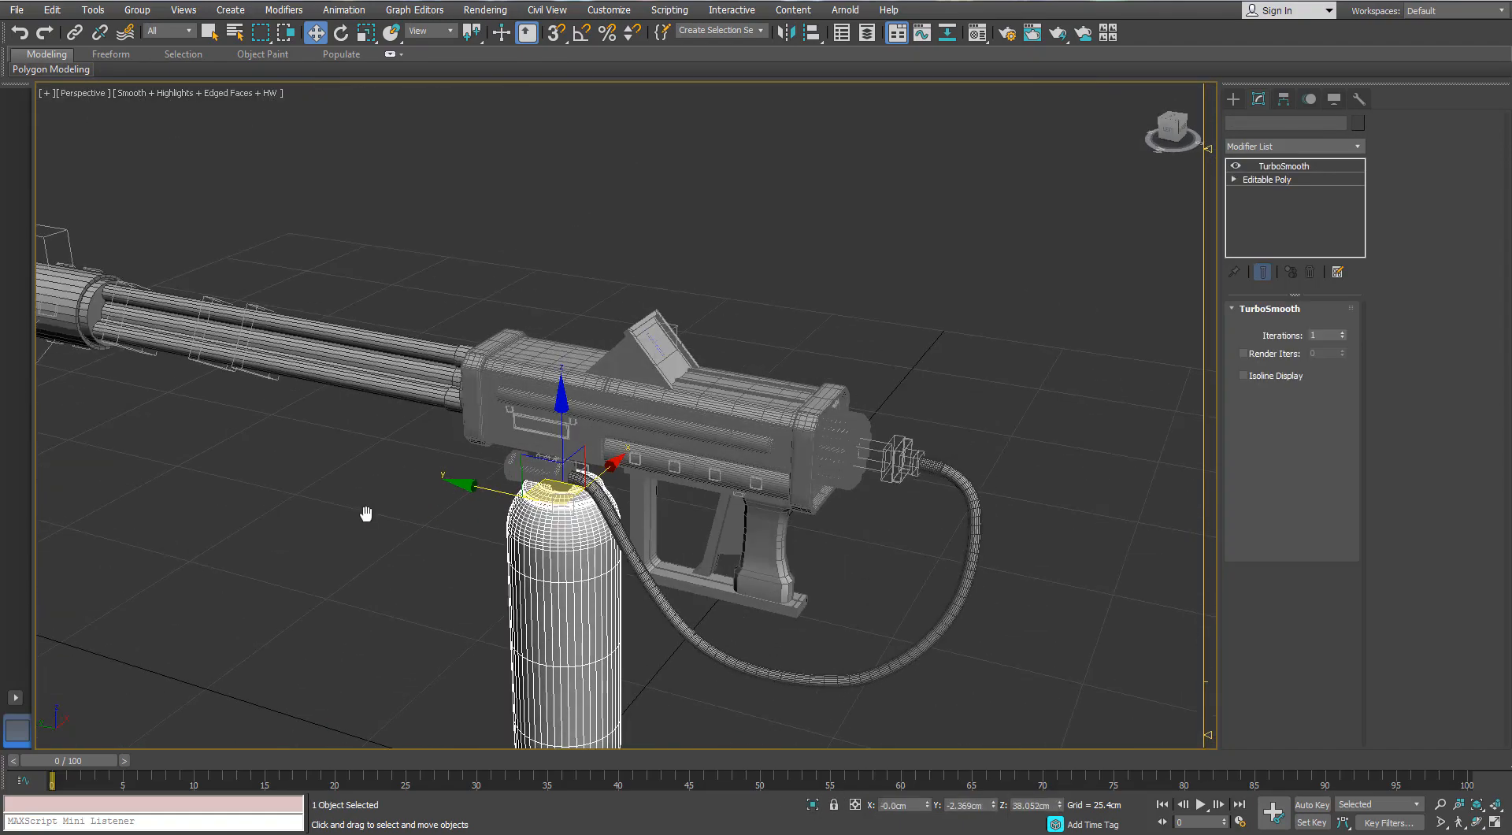
left_click(365, 513)
scroll(624, 524, "up", 5)
left_click(902, 587)
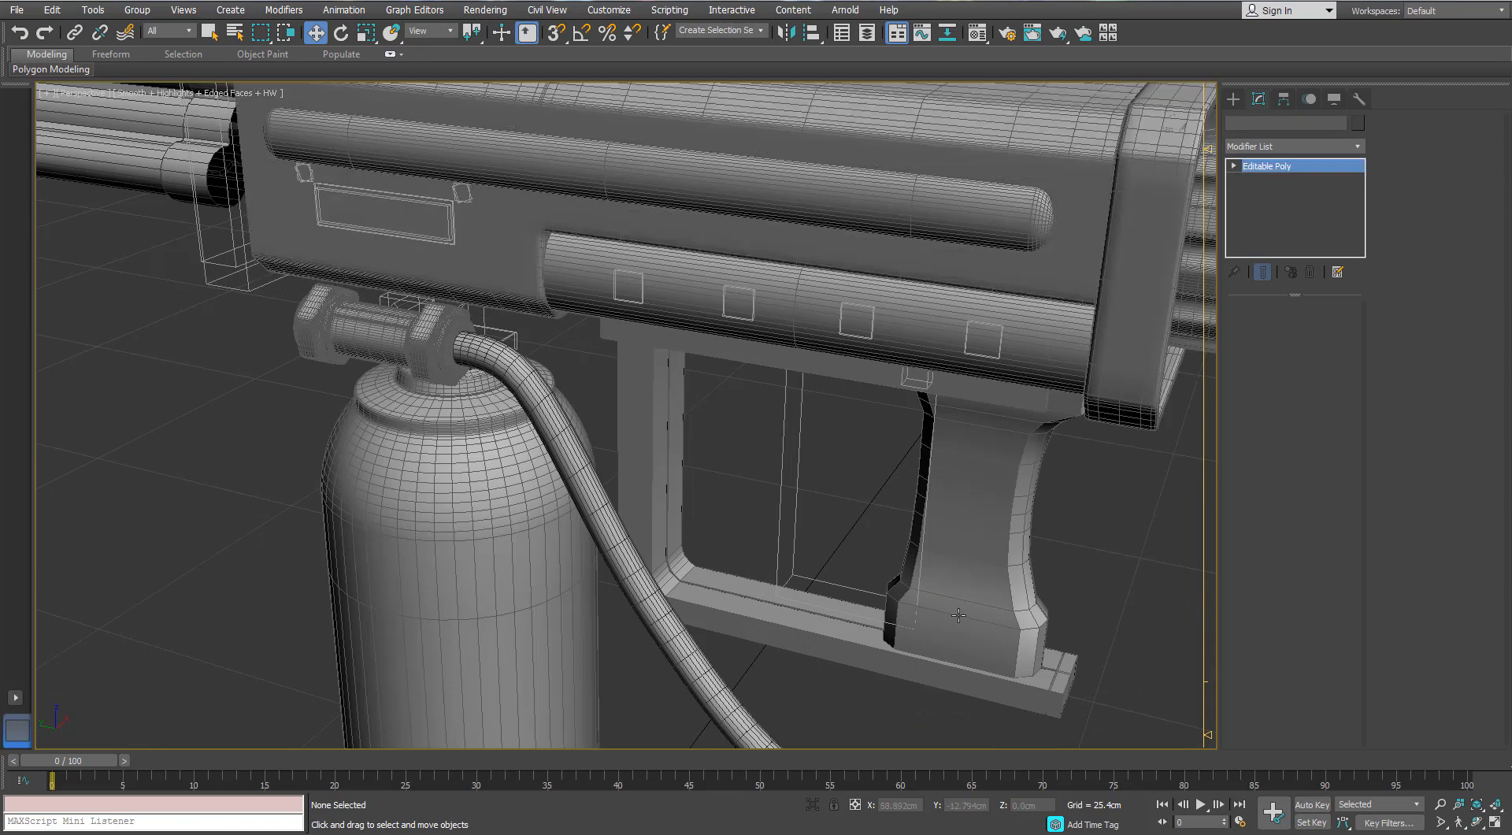
key("alt+q")
- Add horizontal Swift Loop support edges around the bends where the pistol grip's shaft meets its wider ends
key("2")
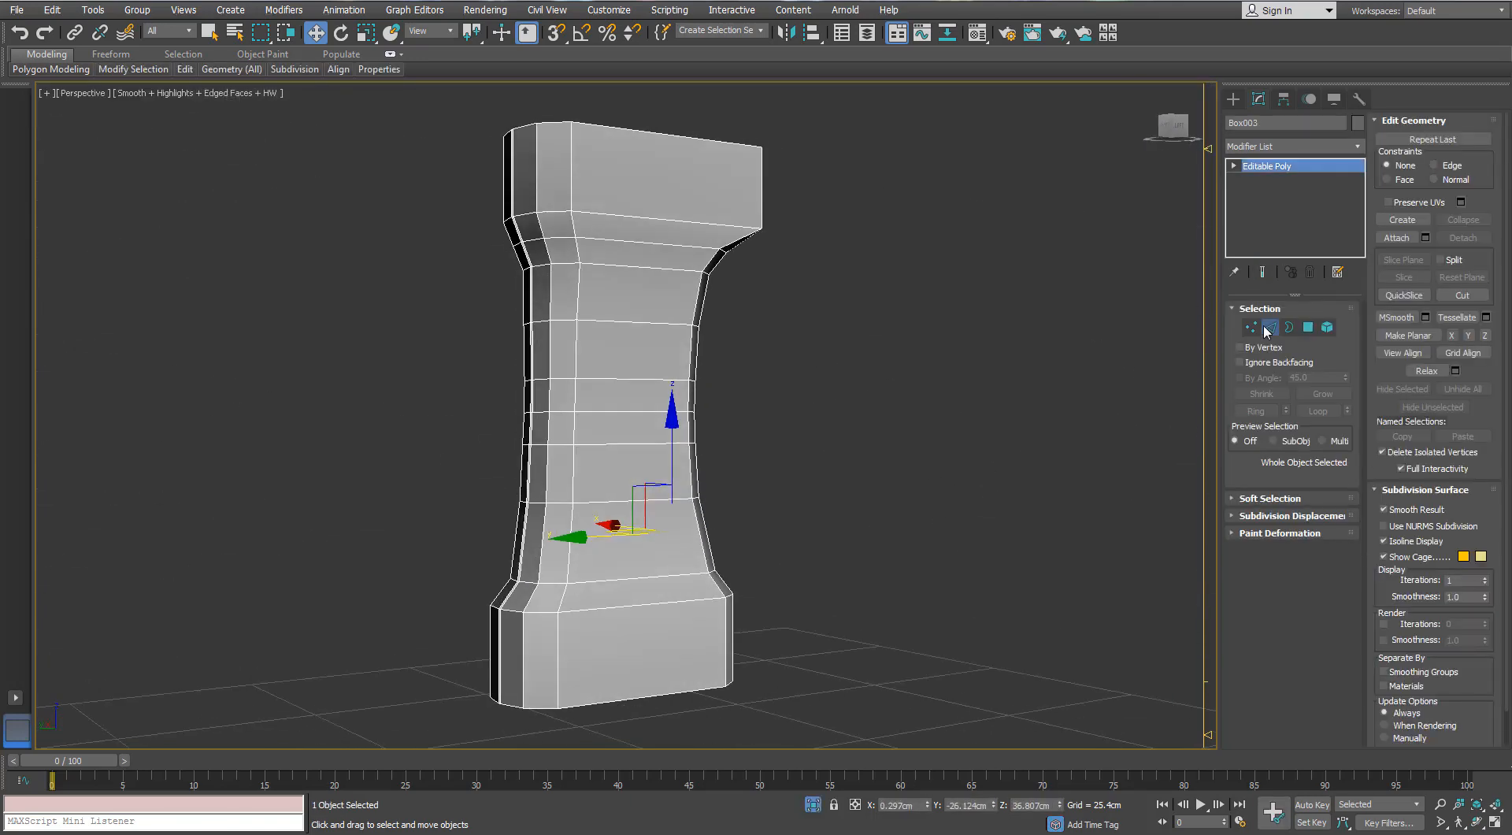
scroll(524, 402, "up", 5)
mouse_move(185, 69)
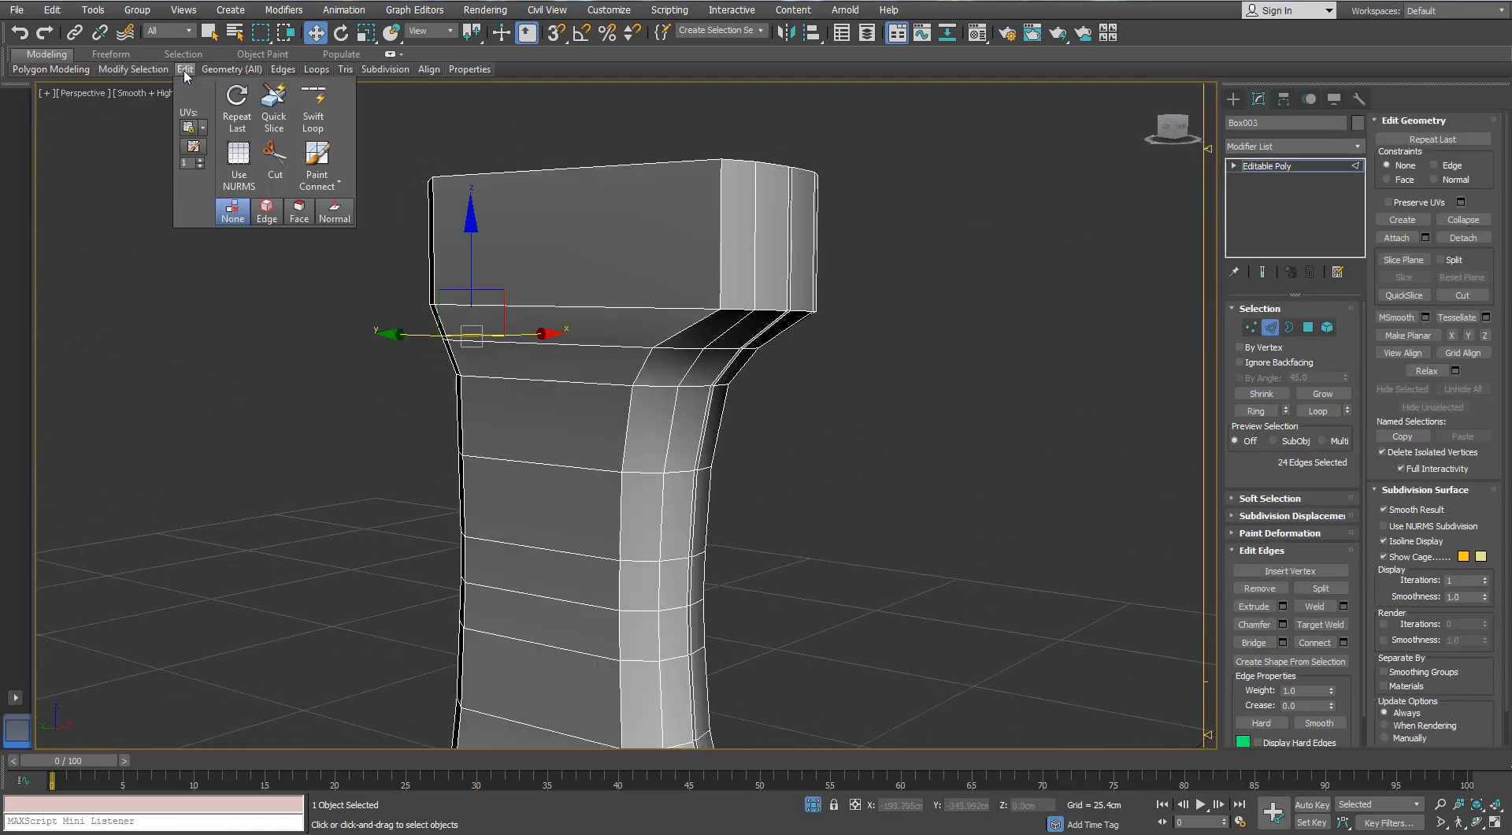
left_click(313, 109)
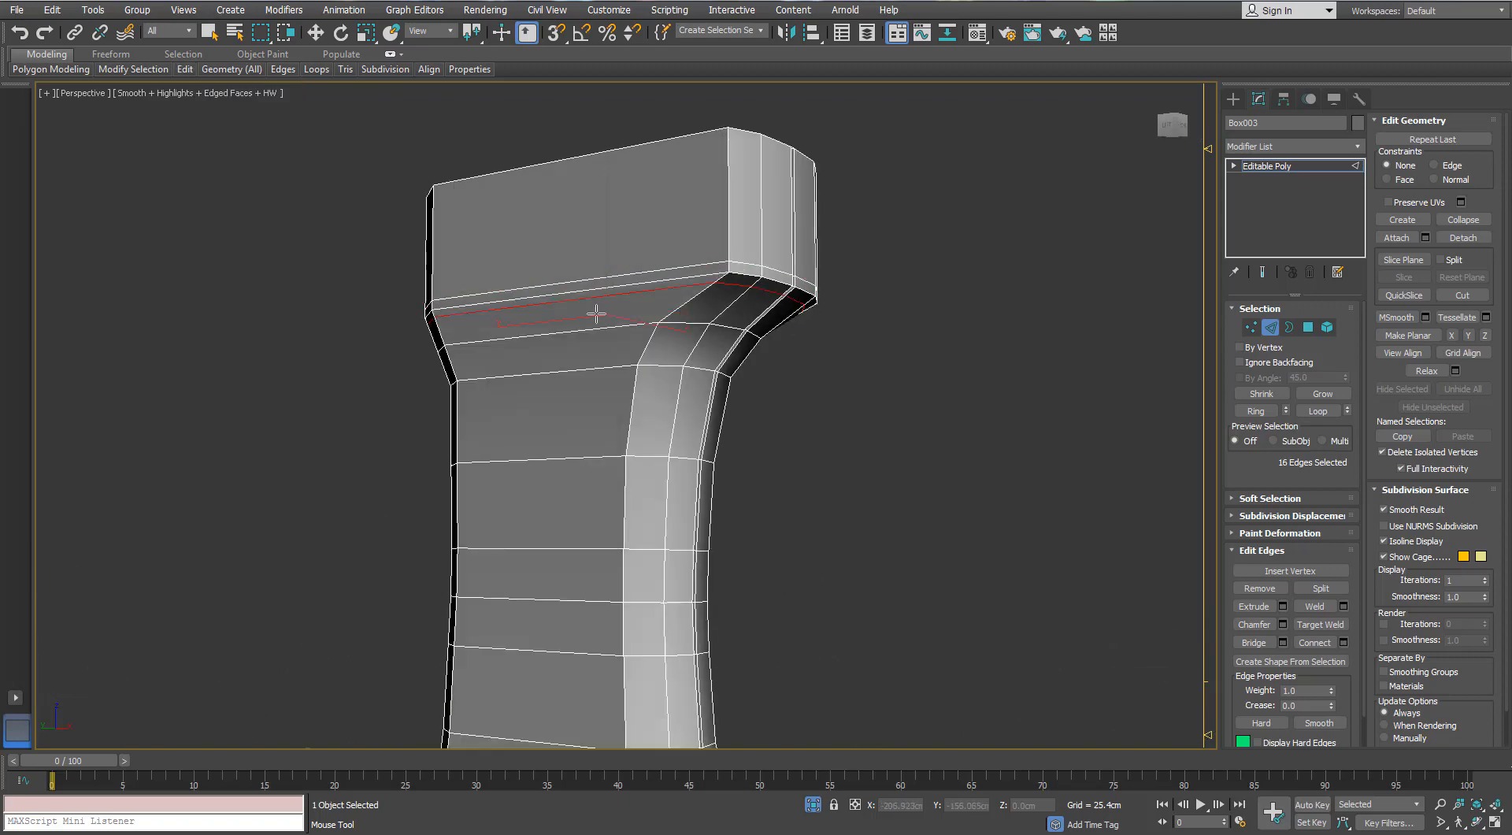
middle_click_drag(594, 310, 579, 524, "alt")
left_click(529, 362)
middle_click_drag(579, 524, 576, 380)
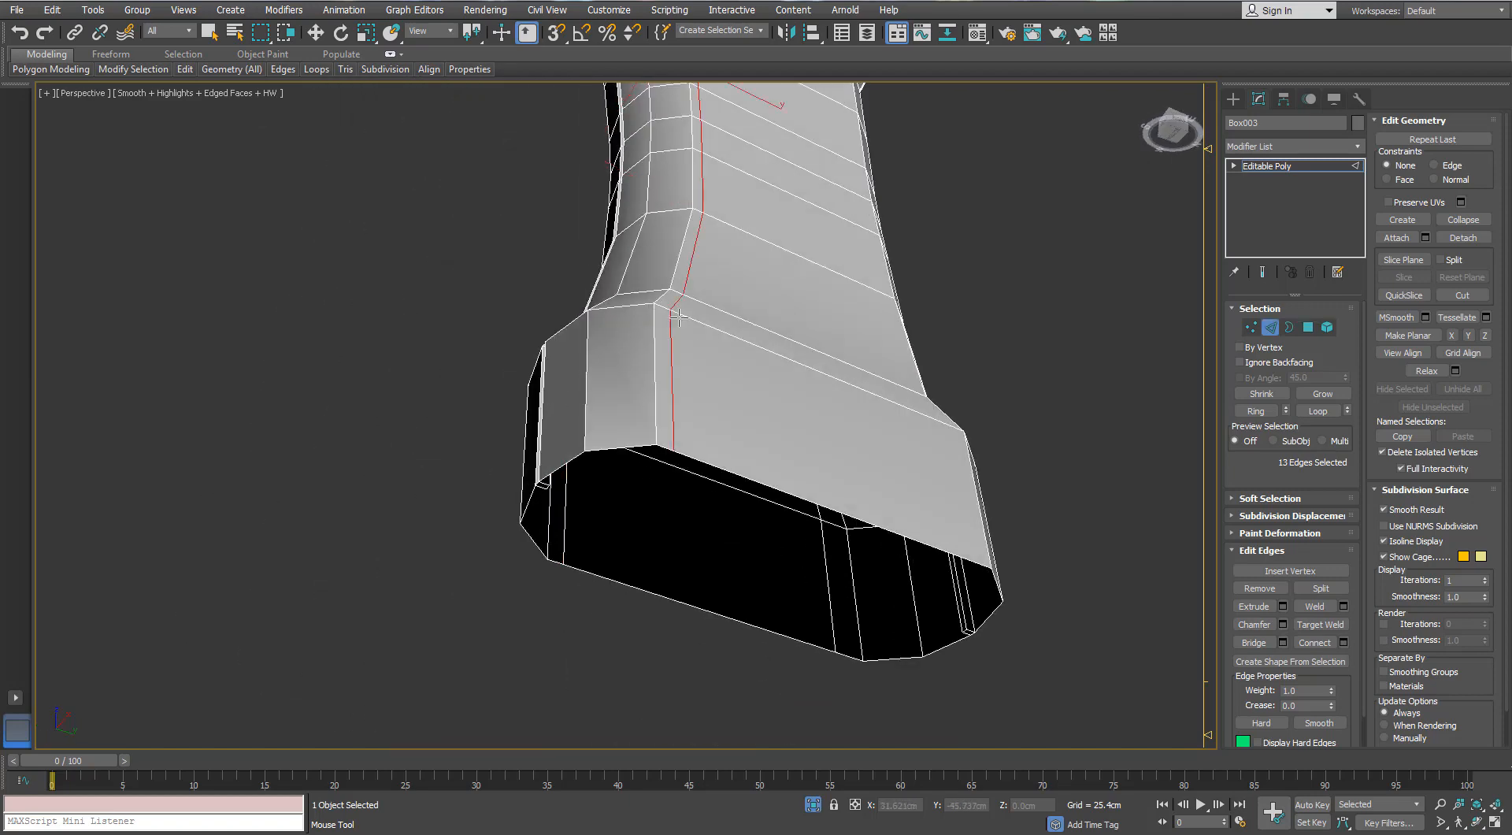
- Add a vertical Swift Loop support edge beside the centre seam on the back of the grip
middle_click_drag(678, 317, 770, 375, "alt")
double_click(890, 358)
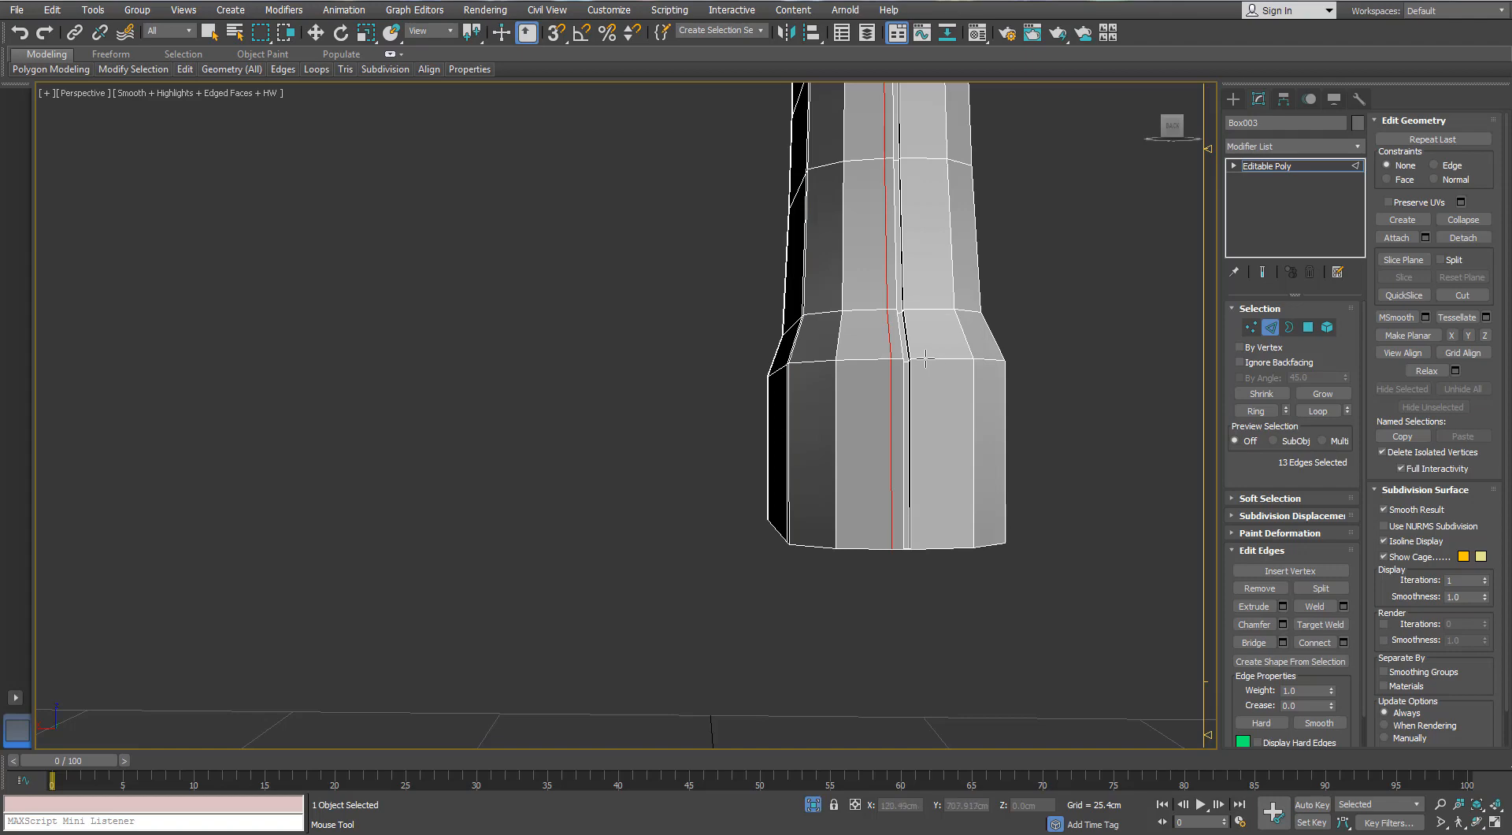
middle_click_drag(925, 359, 691, 412, "alt")
scroll(691, 412, "down", 5)
- Add vertical Swift Loop support edges beside the centre seam on the grip's opposite narrow side, undoing misplaced ones
middle_click_drag(919, 516, 792, 651)
scroll(574, 268, "up", 5)
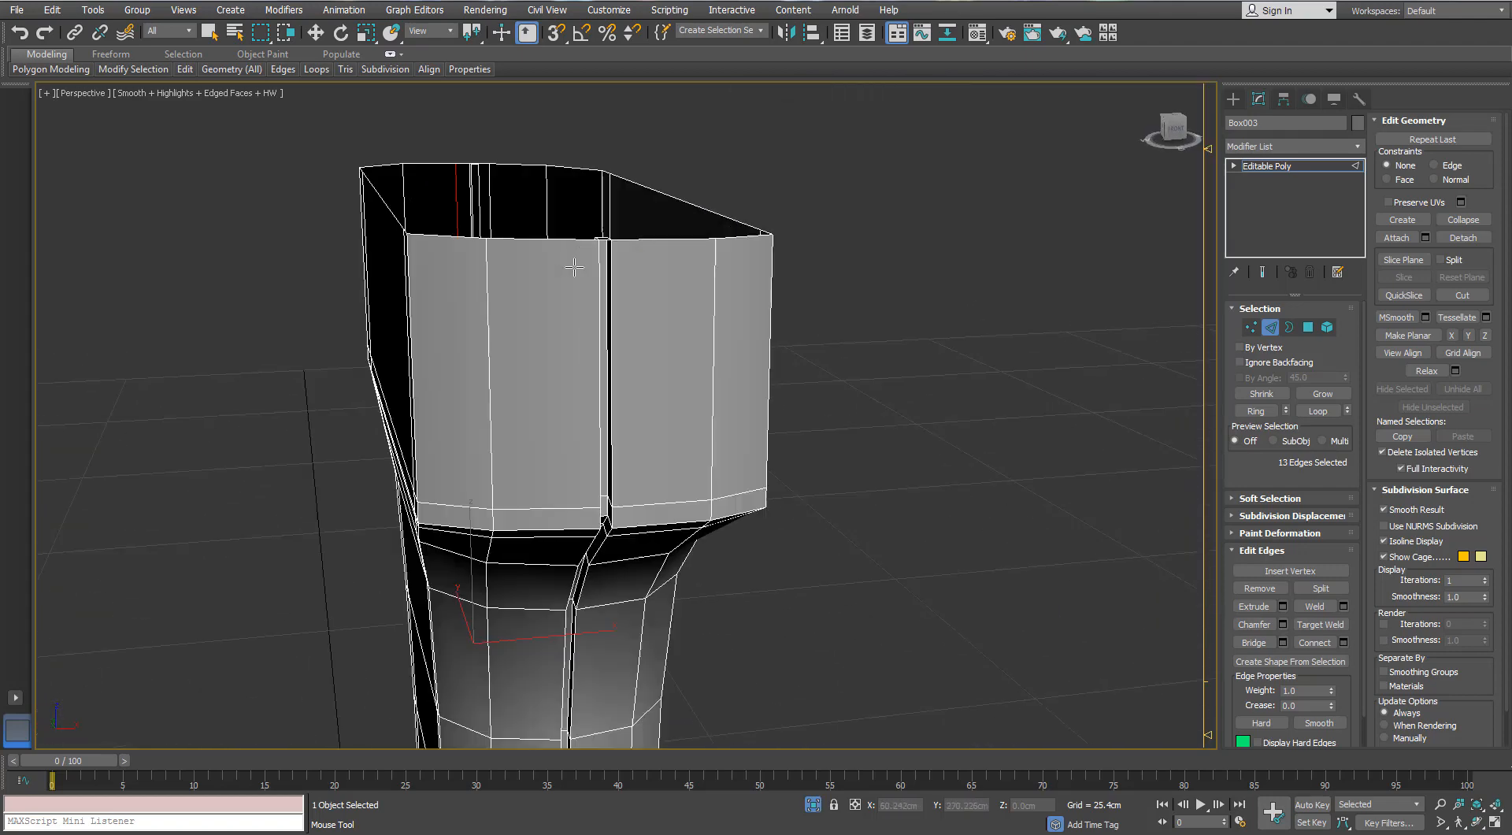
middle_click_drag(577, 243, 587, 253, "alt")
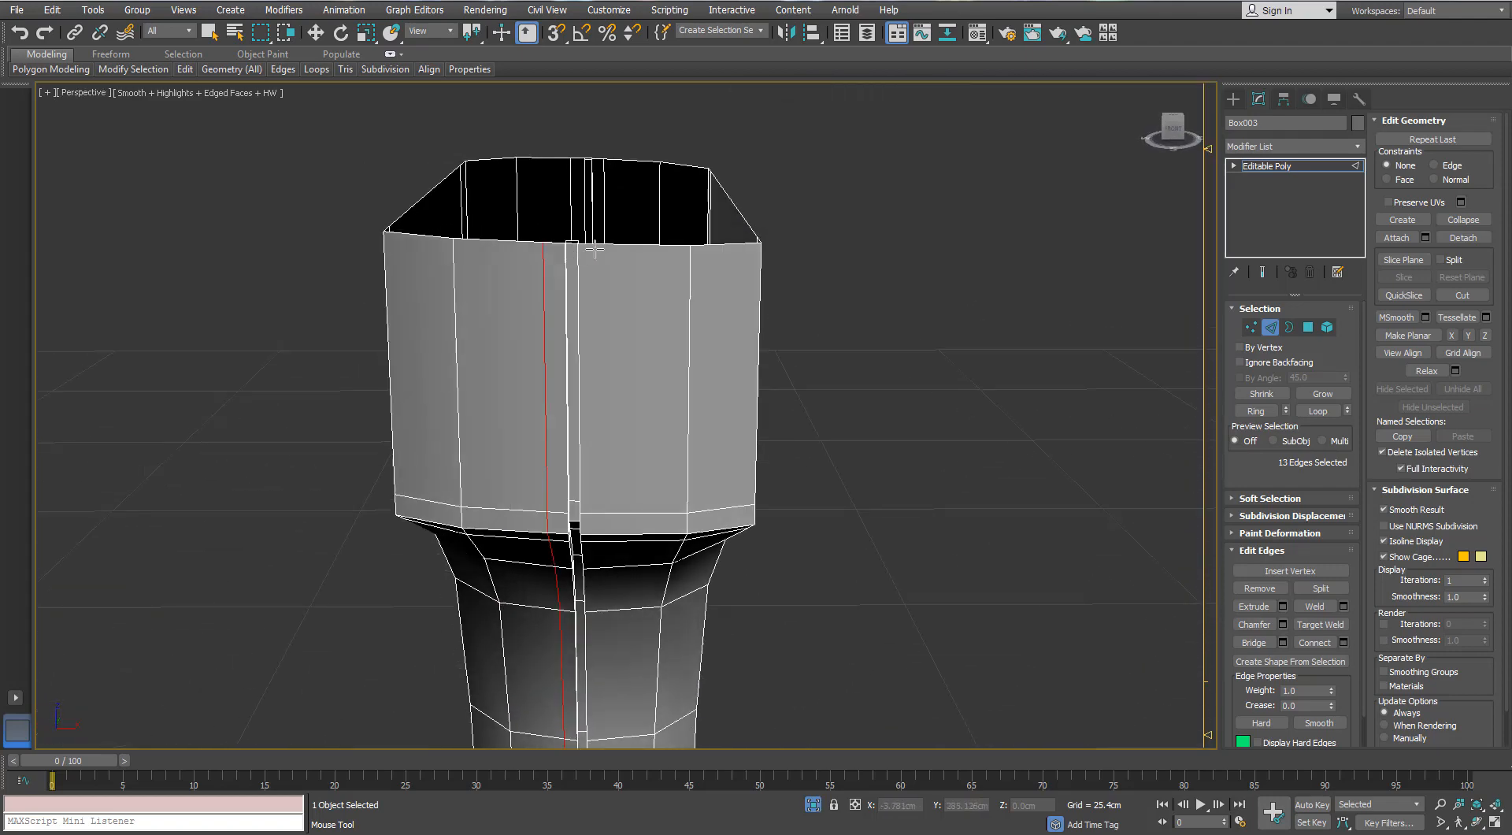
double_click(597, 249)
key("ctrl+z")
key("ctrl+z")
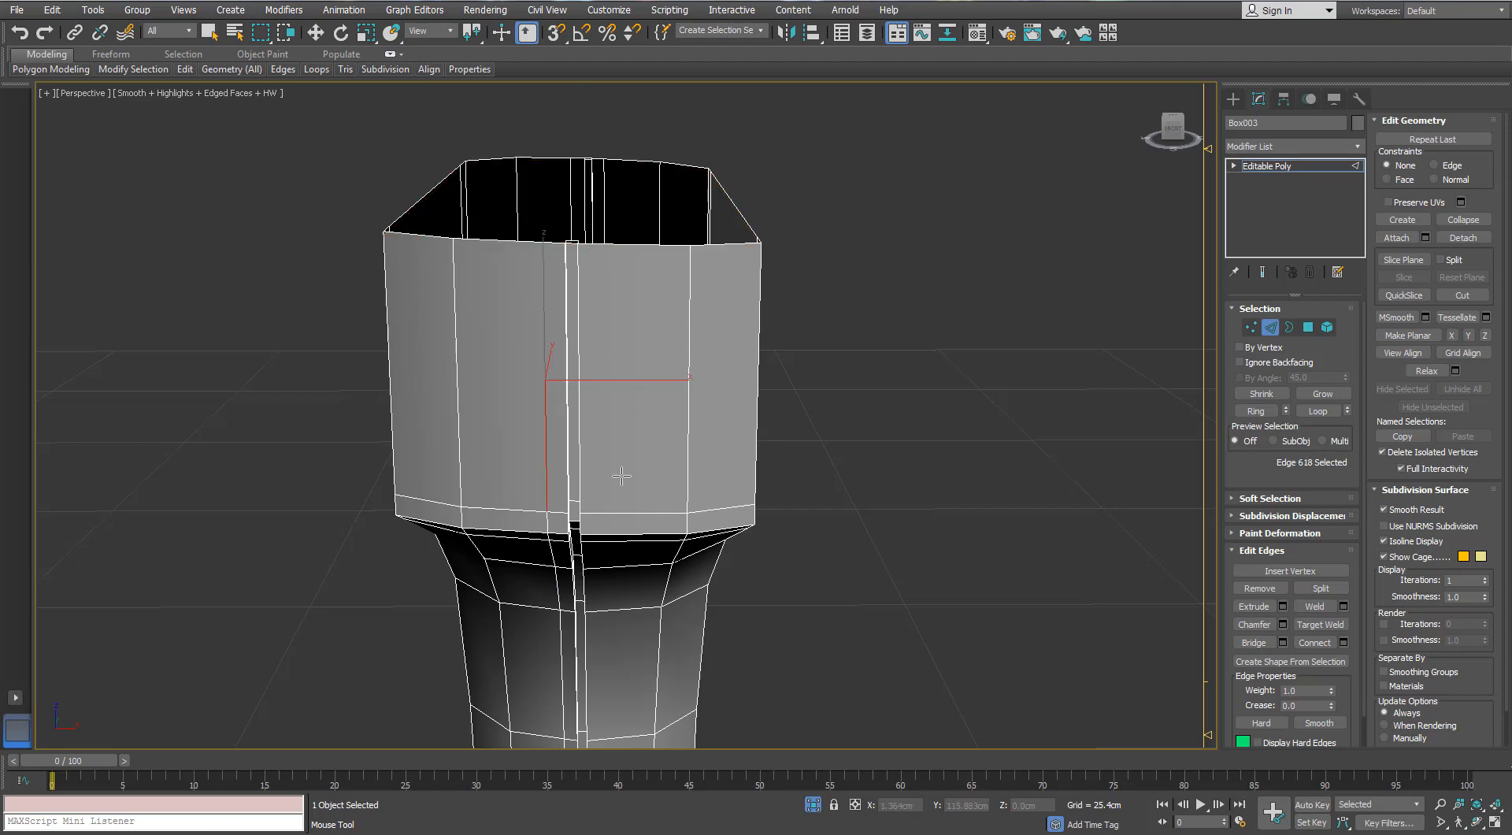
key("ctrl+z")
key("ctrl+z")
- Apply TurboSmooth to the pistol grip and check the smoothed surface without edged faces
scroll(602, 514, "down", 4)
middle_click_drag(601, 514, 757, 340, "alt")
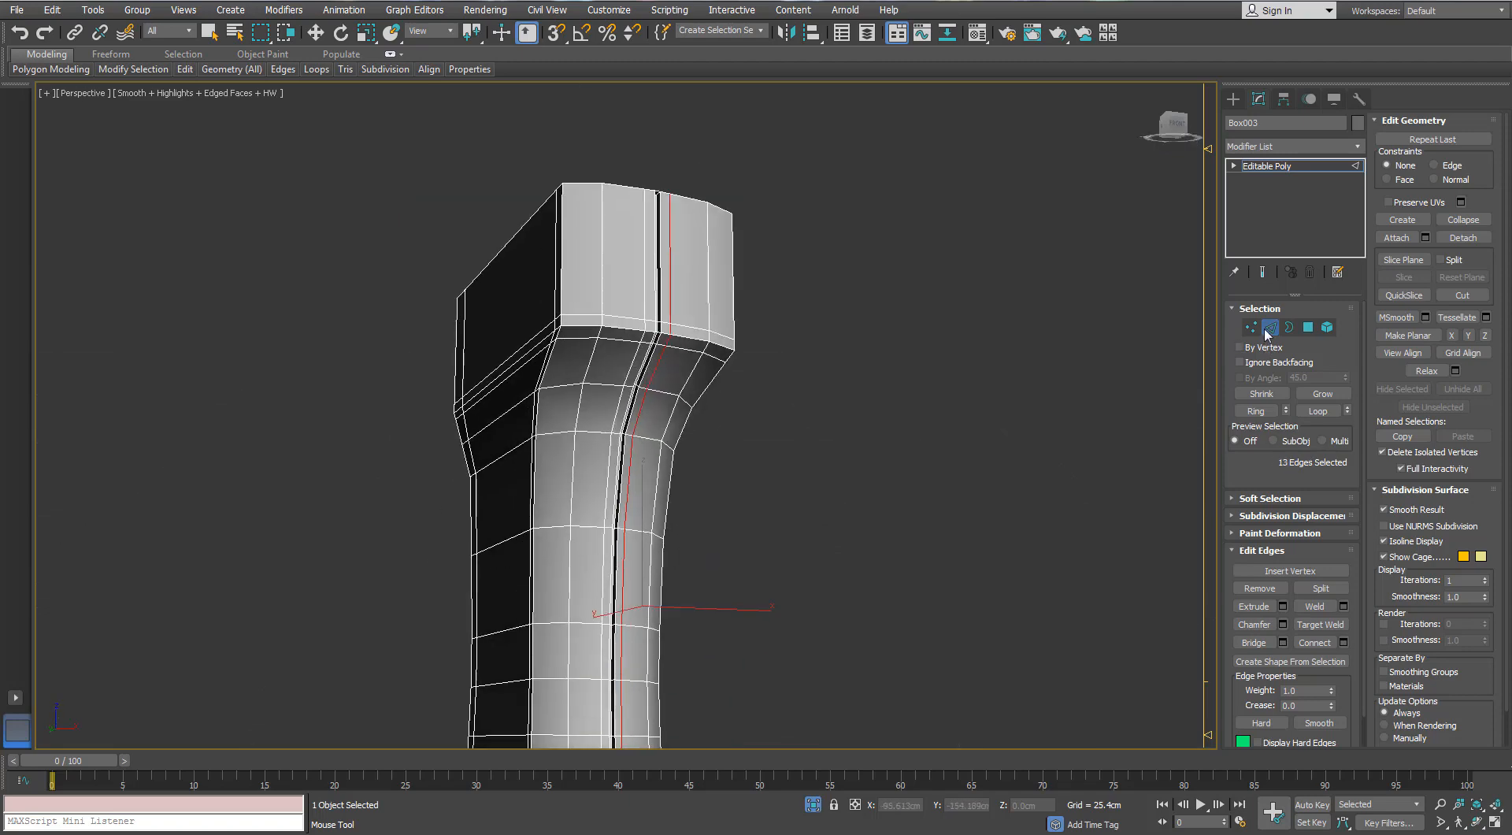
left_click(1269, 327)
left_click(1359, 146)
key("t")
key("t")
key("t")
key("t")
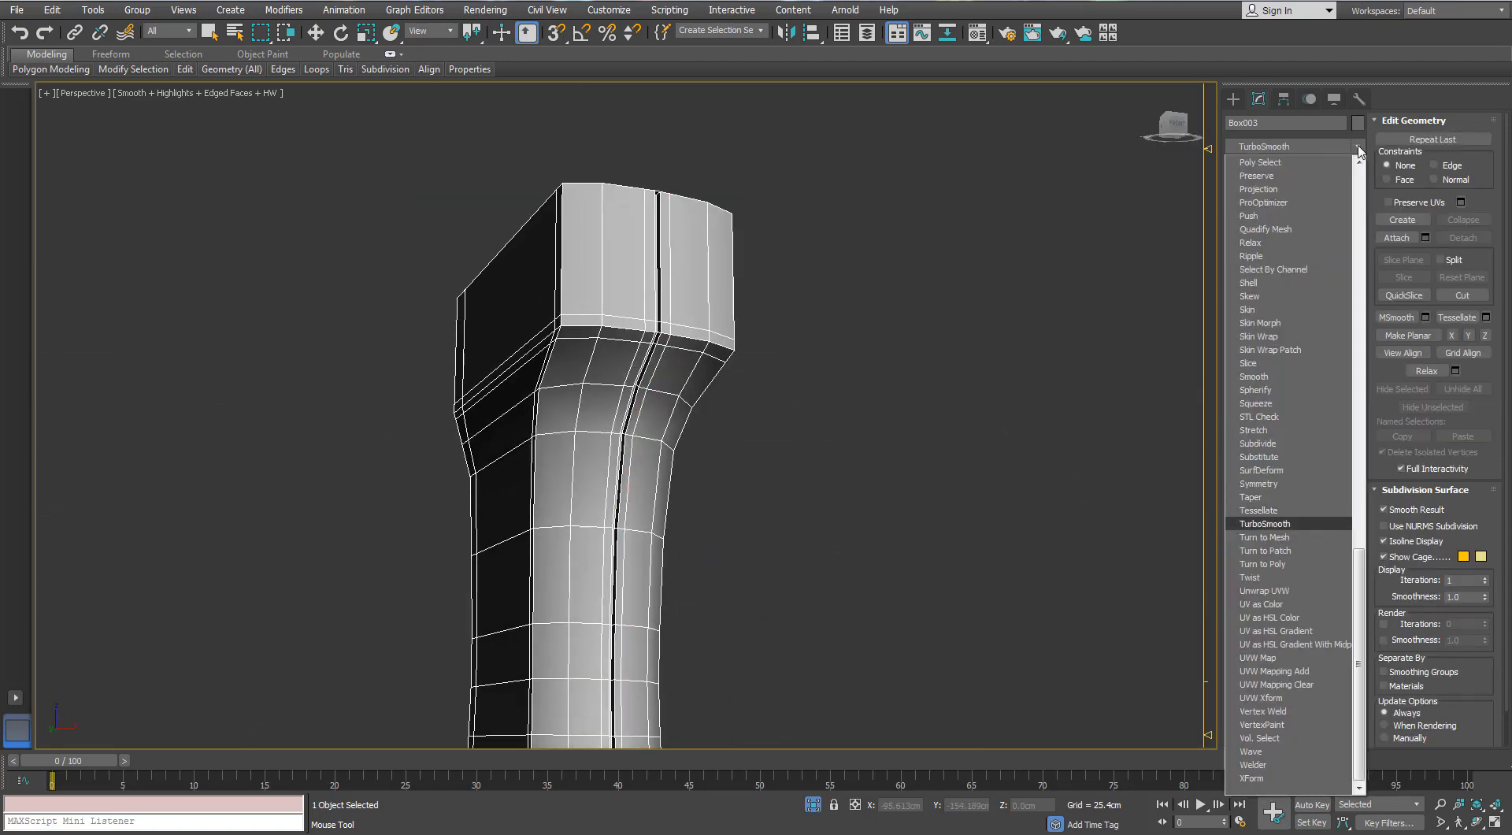
key("Return")
key("w")
key("F4")
middle_click_drag(722, 411, 816, 362)
scroll(743, 365, "down", 3)
- Leave isolation, show edged faces again, and isolate the slanted support bracket in front of the grip
left_click(811, 804)
middle_click_drag(679, 538, 703, 457, "alt")
key("F4")
scroll(703, 457, "down", 4)
middle_click_drag(659, 503, 578, 512, "alt")
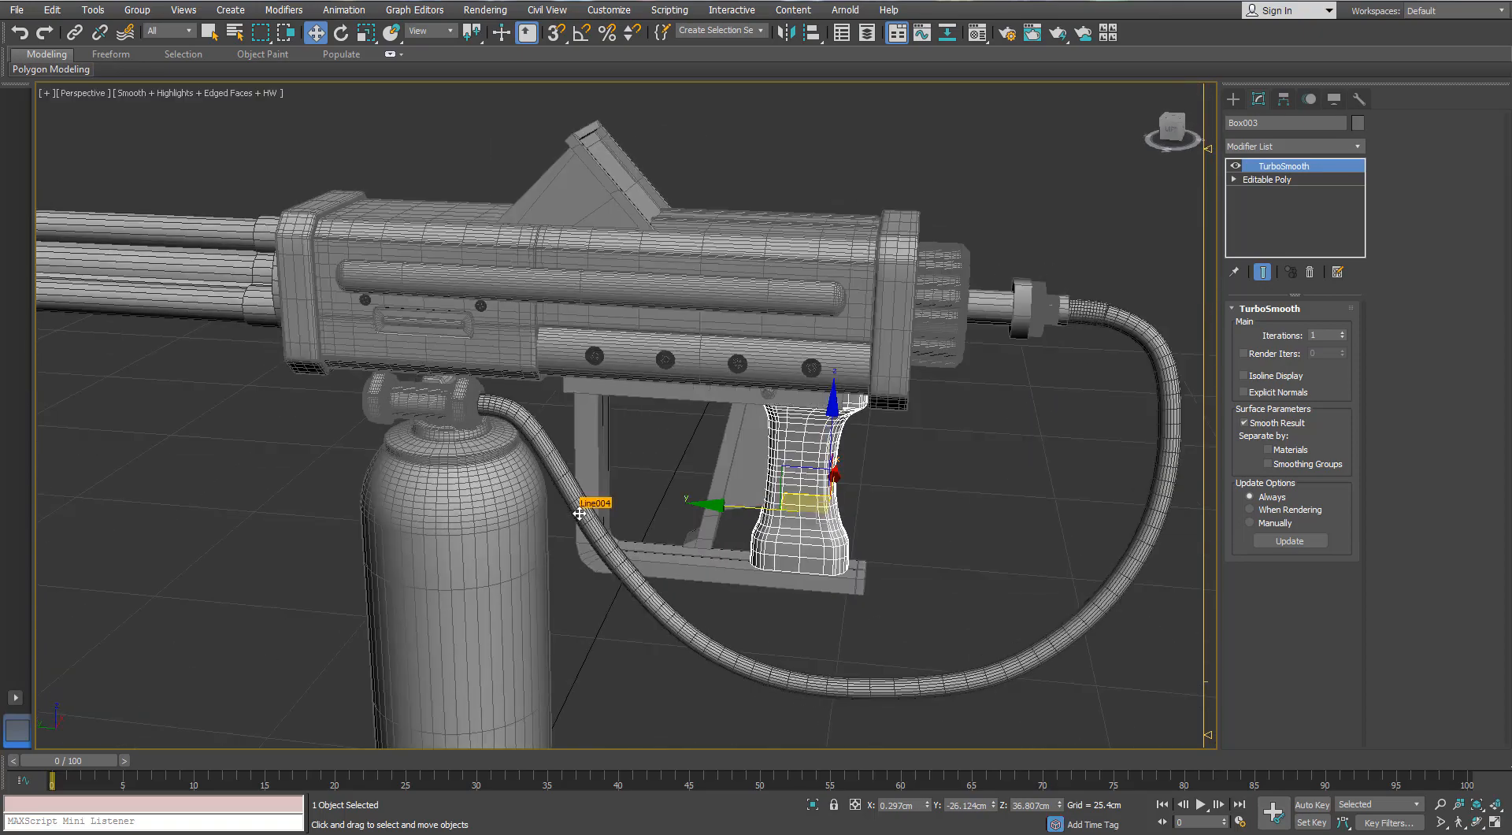
key("z")
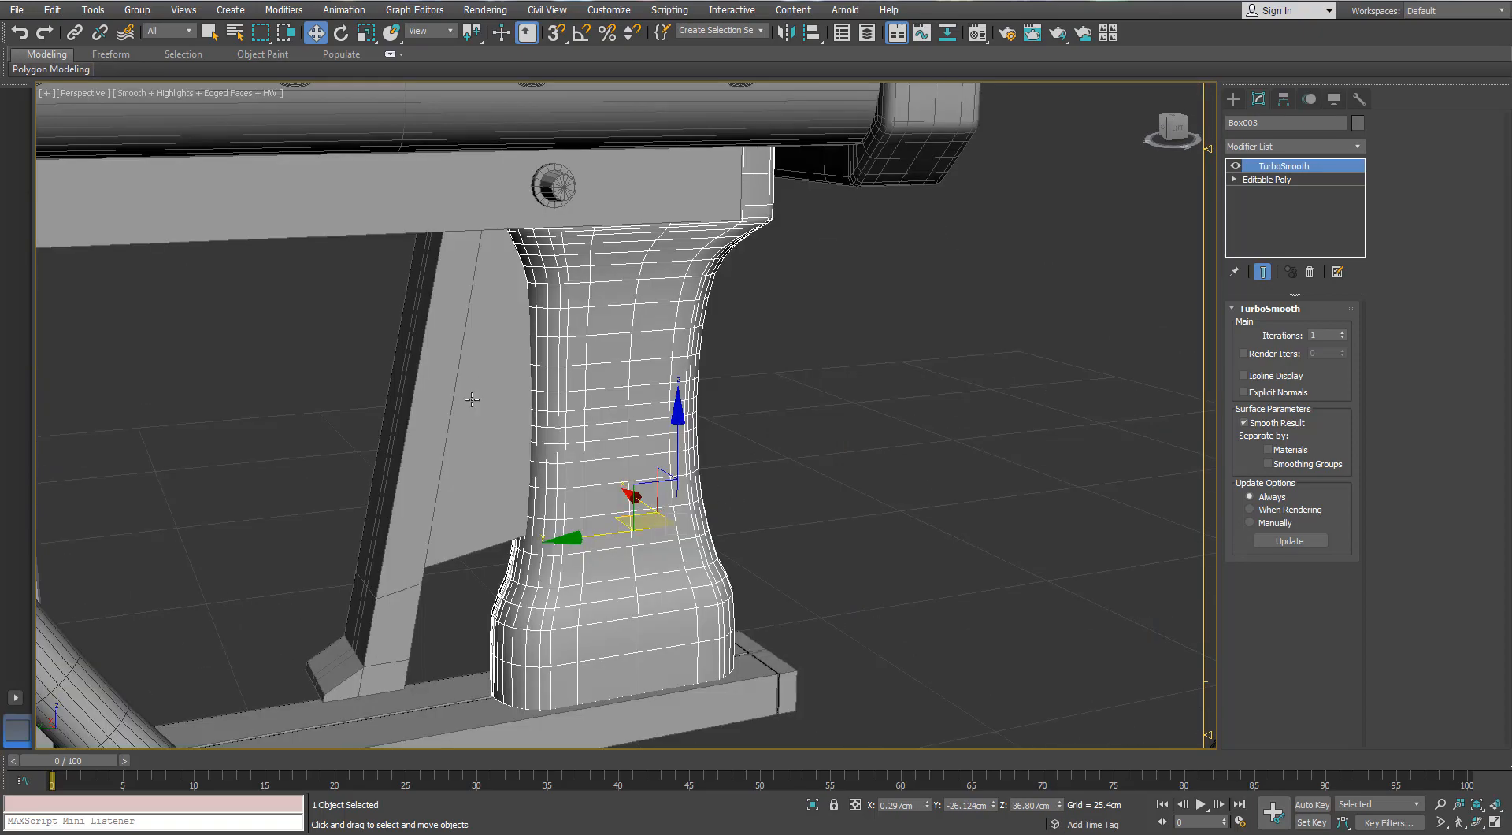
left_click(472, 398)
key("alt+q")
middle_click_drag(473, 399, 418, 418, "alt")
- Delete the four polygons closing the upper end of the slanted bracket
left_click(1308, 327)
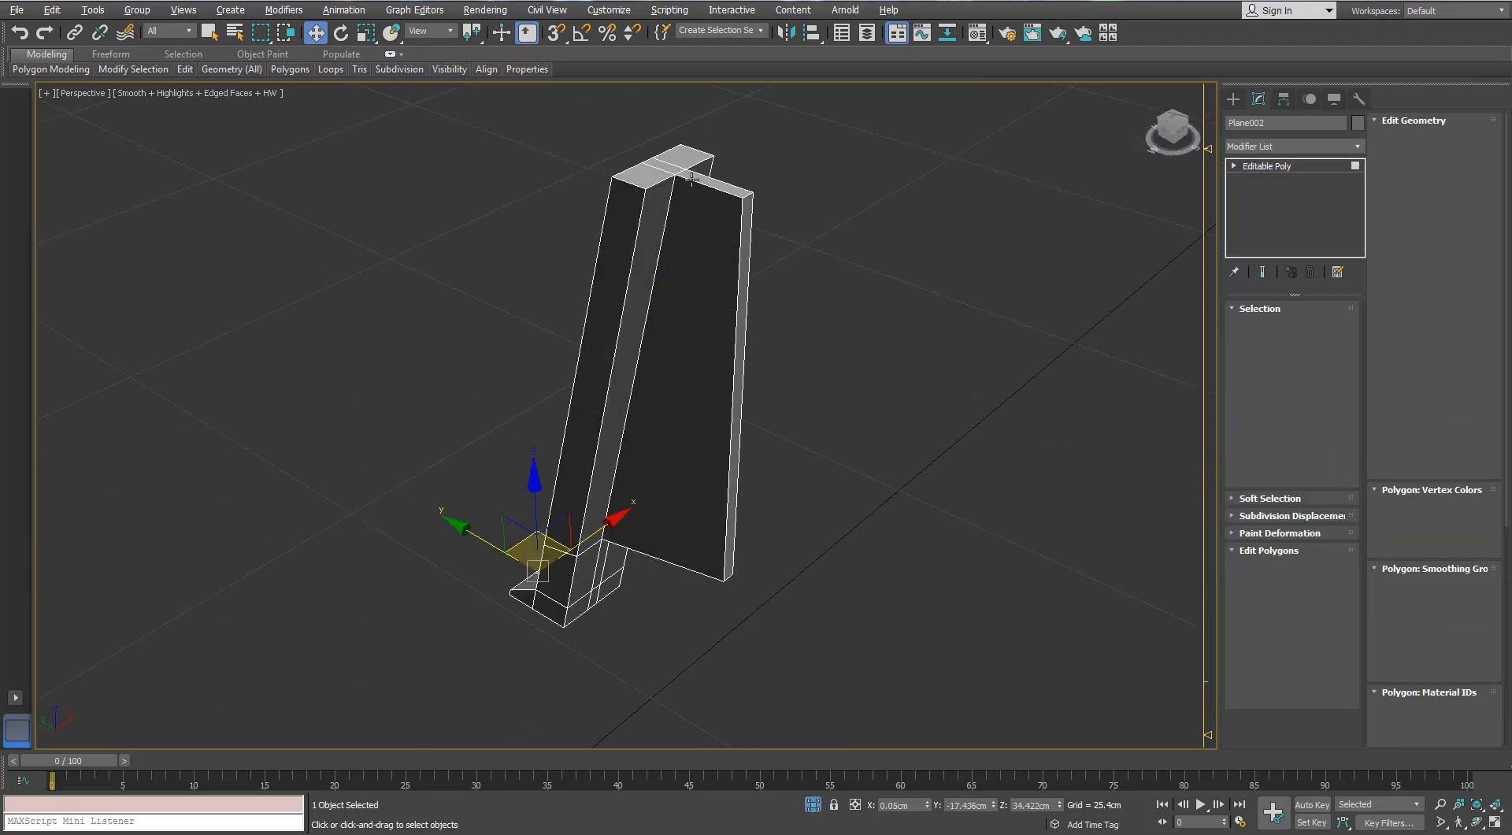
left_click(701, 169)
left_click(715, 186, "ctrl")
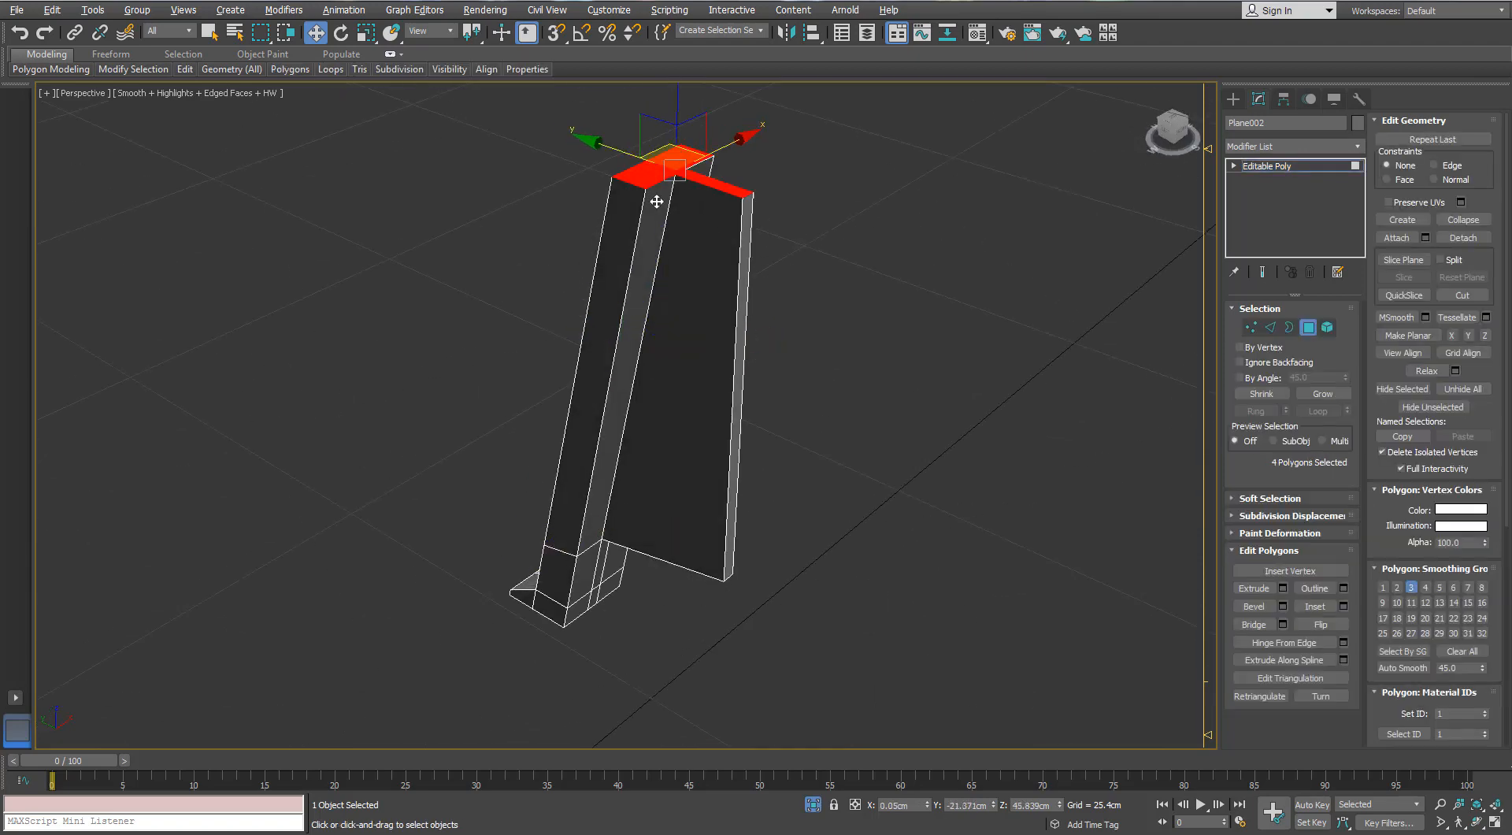
middle_click_drag(662, 199, 726, 213, "alt")
key("Delete")
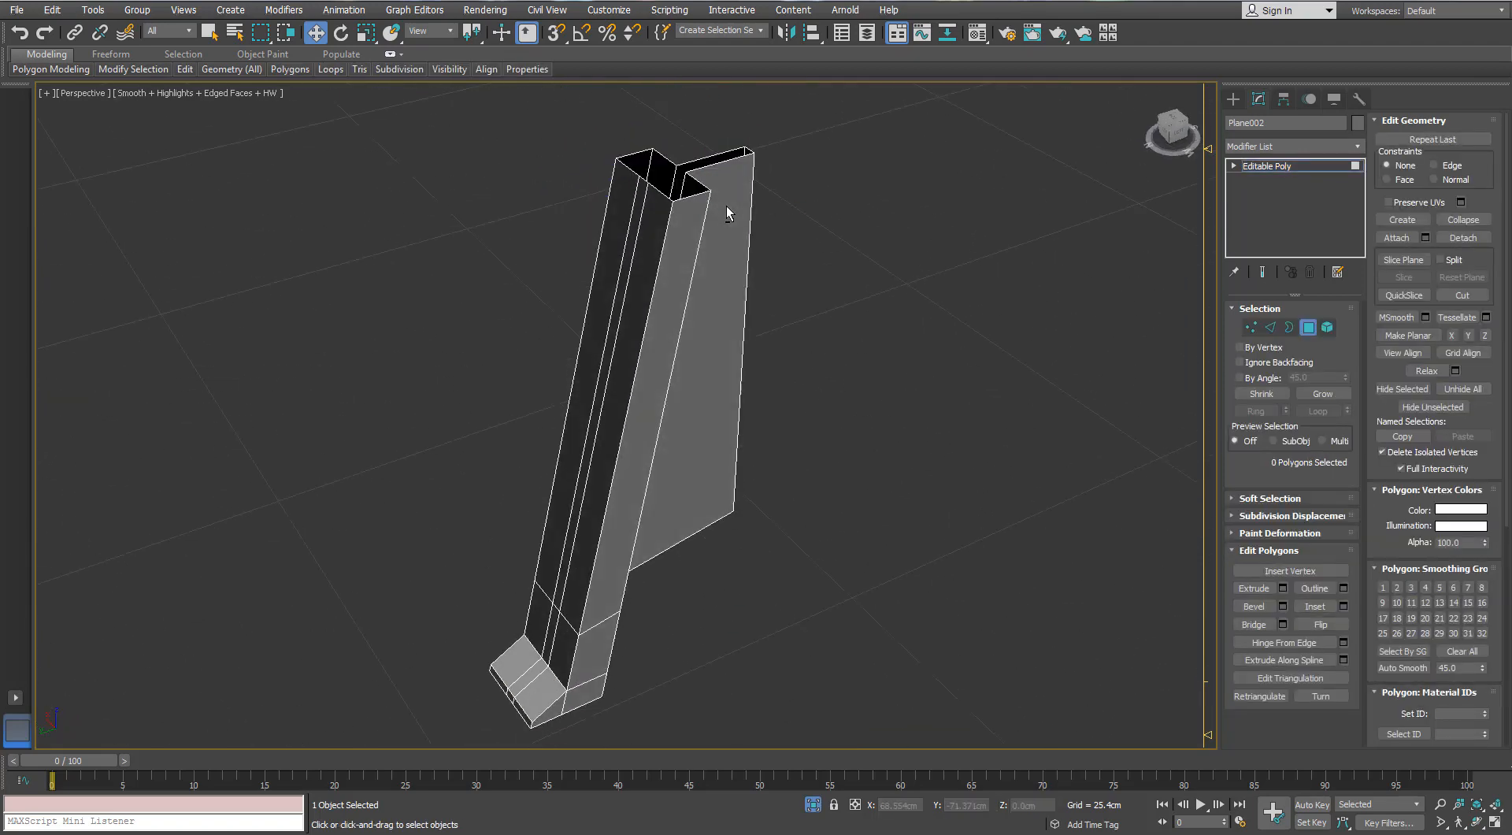
- Remove the two diagonal edges from the underside of the bracket's foot
scroll(709, 215, "down", 3)
middle_click_drag(669, 284, 565, 480, "alt")
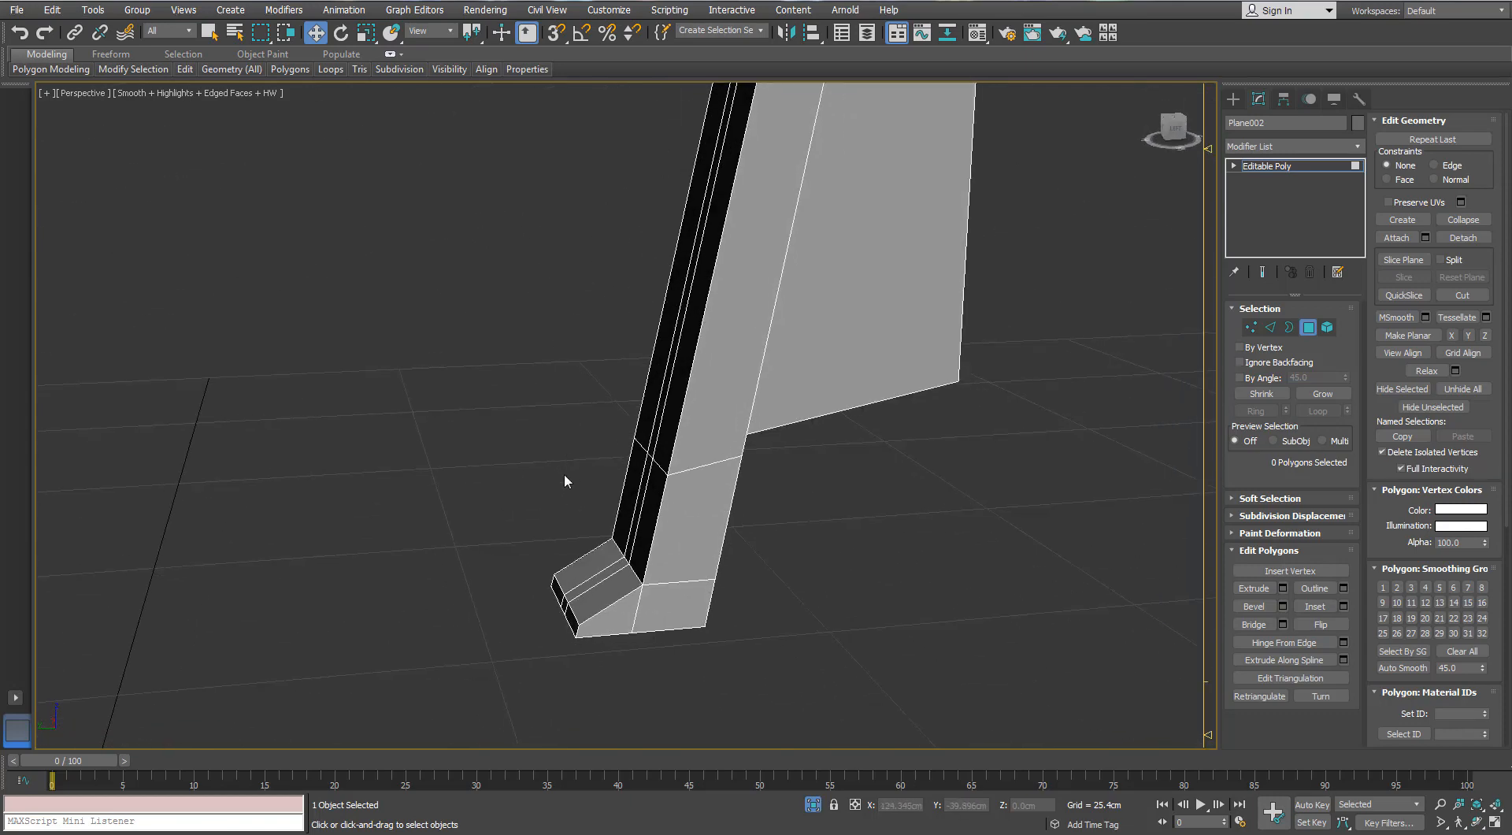
left_click(185, 69)
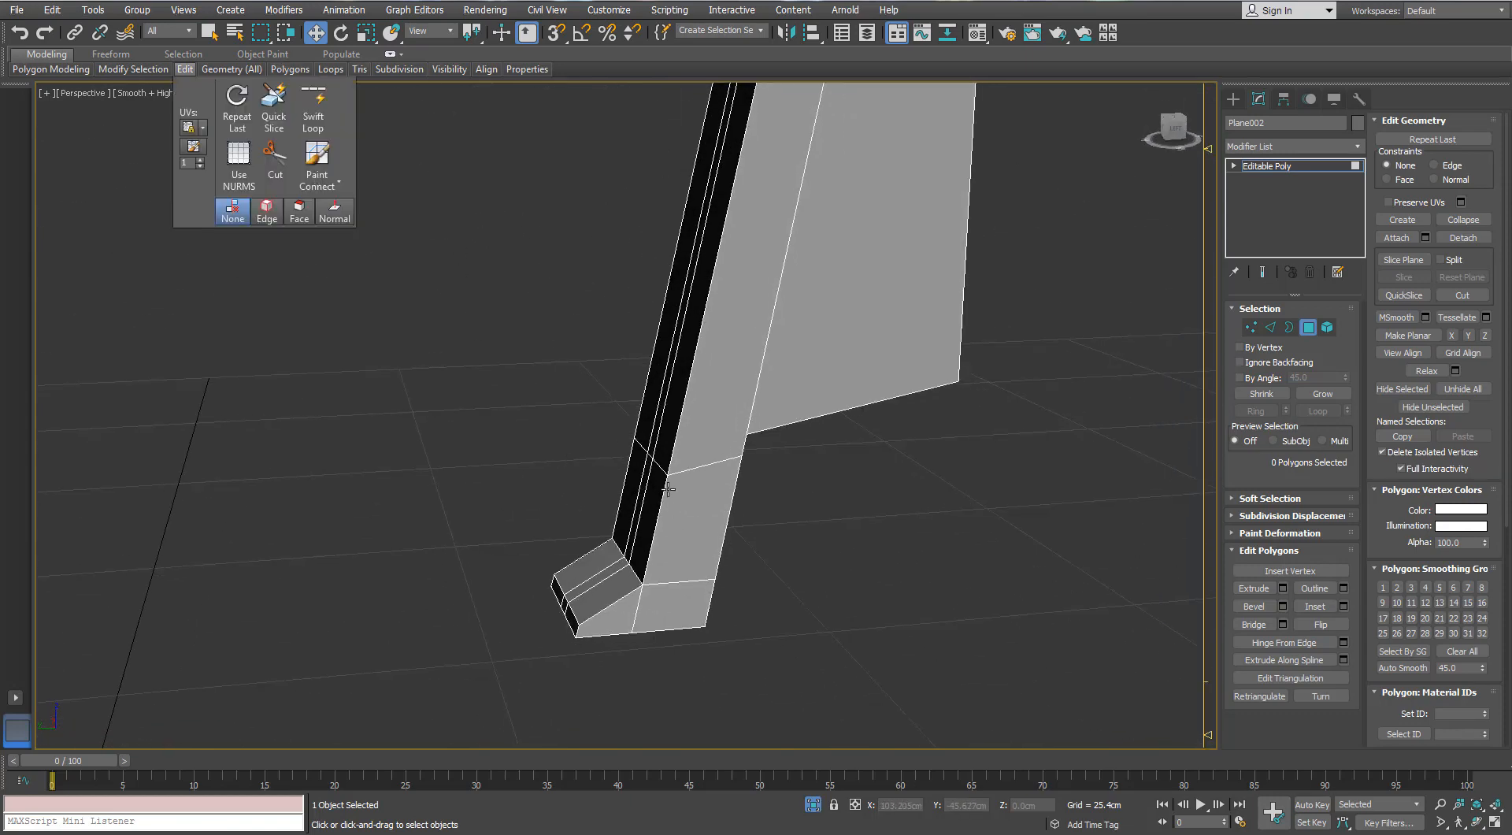
left_click(1270, 327)
middle_click_drag(616, 531, 1219, 395, "alt")
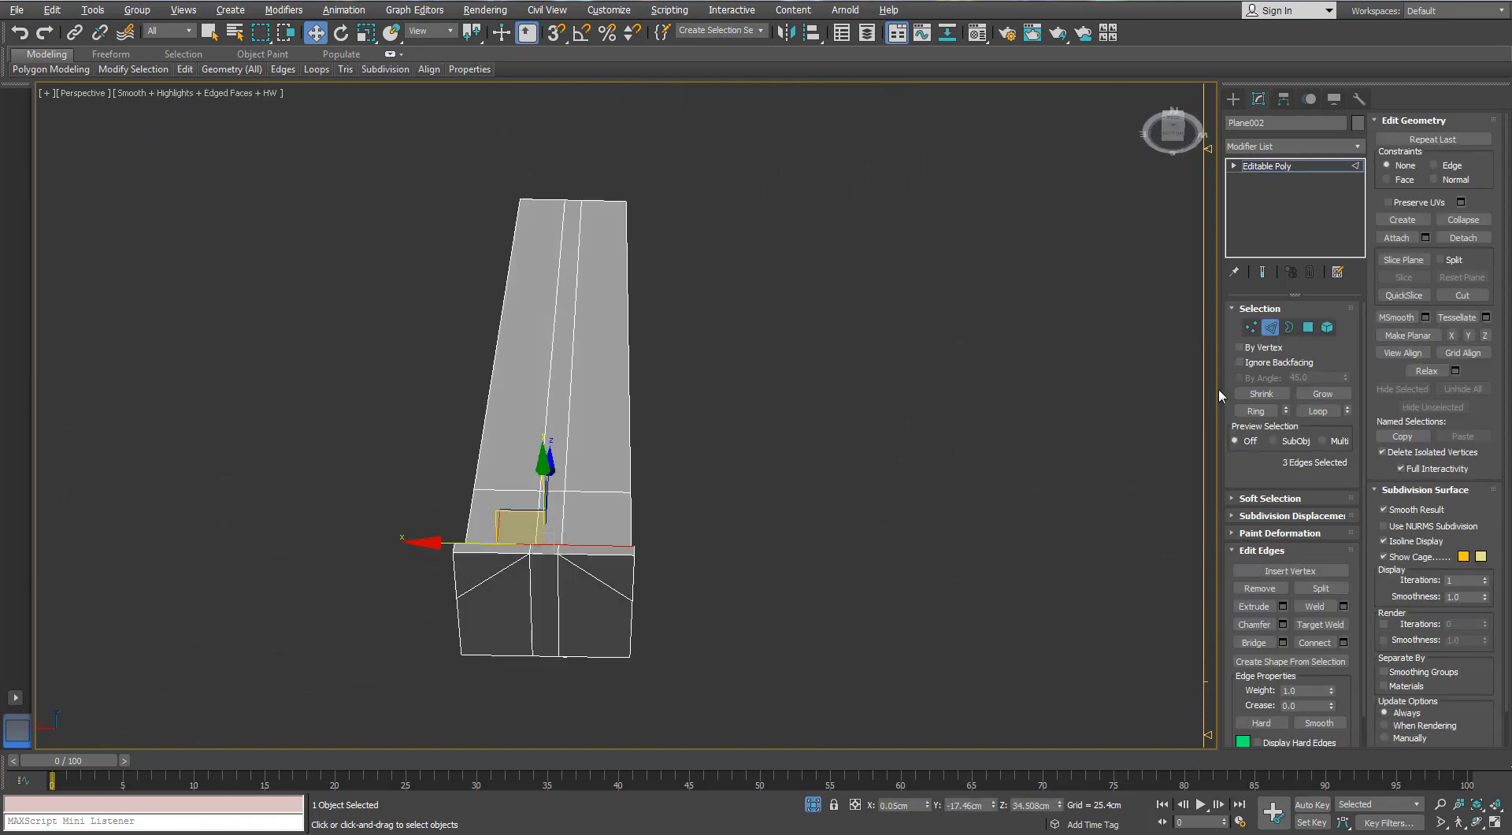
left_click(599, 585)
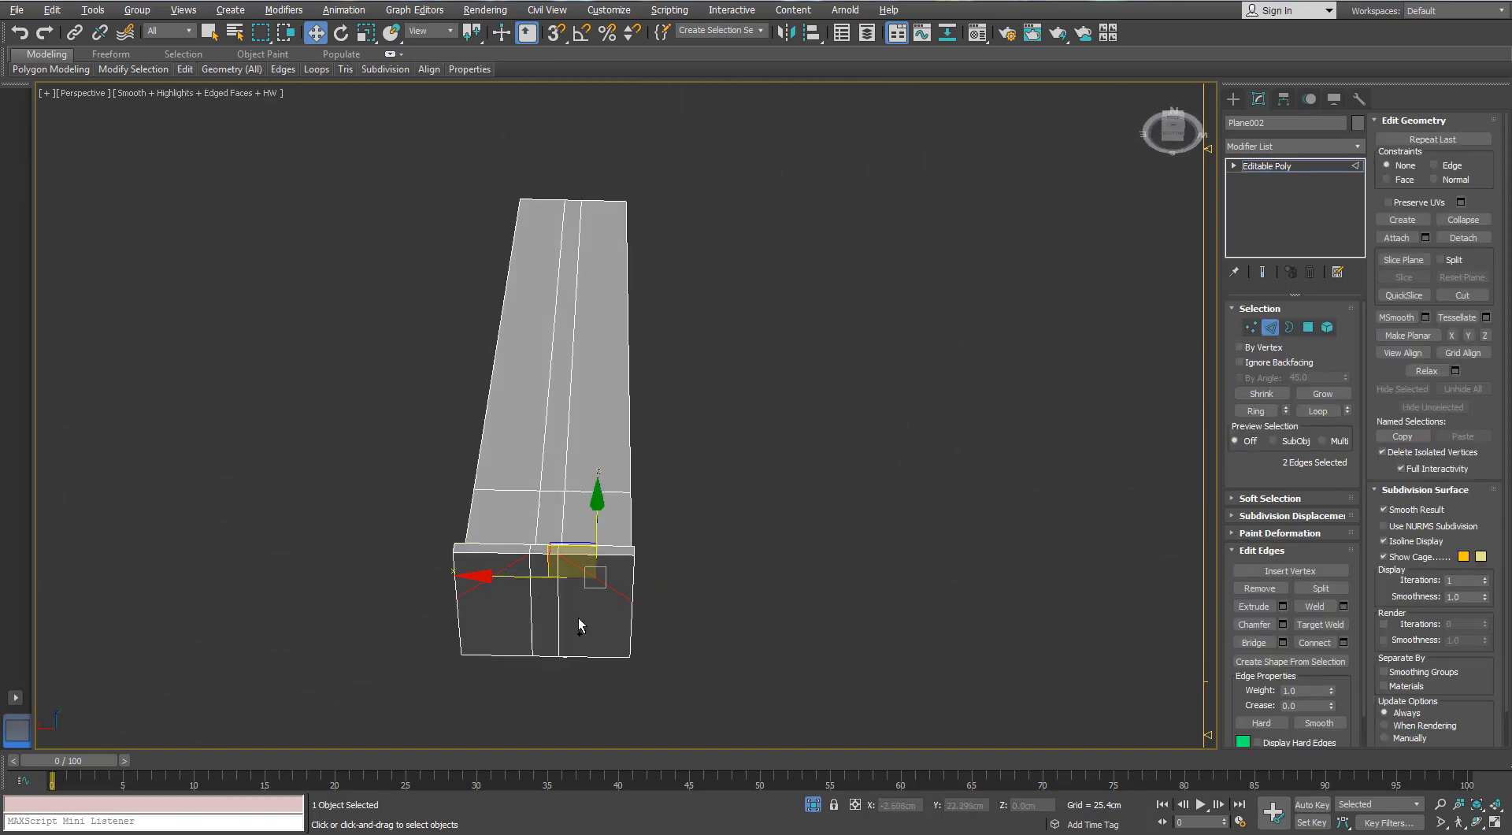
middle_click_drag(694, 657, 1193, 367, "alt")
- Cut a straight edge across the foot's underside, linking the bend vertices on both sides
left_click(1250, 327)
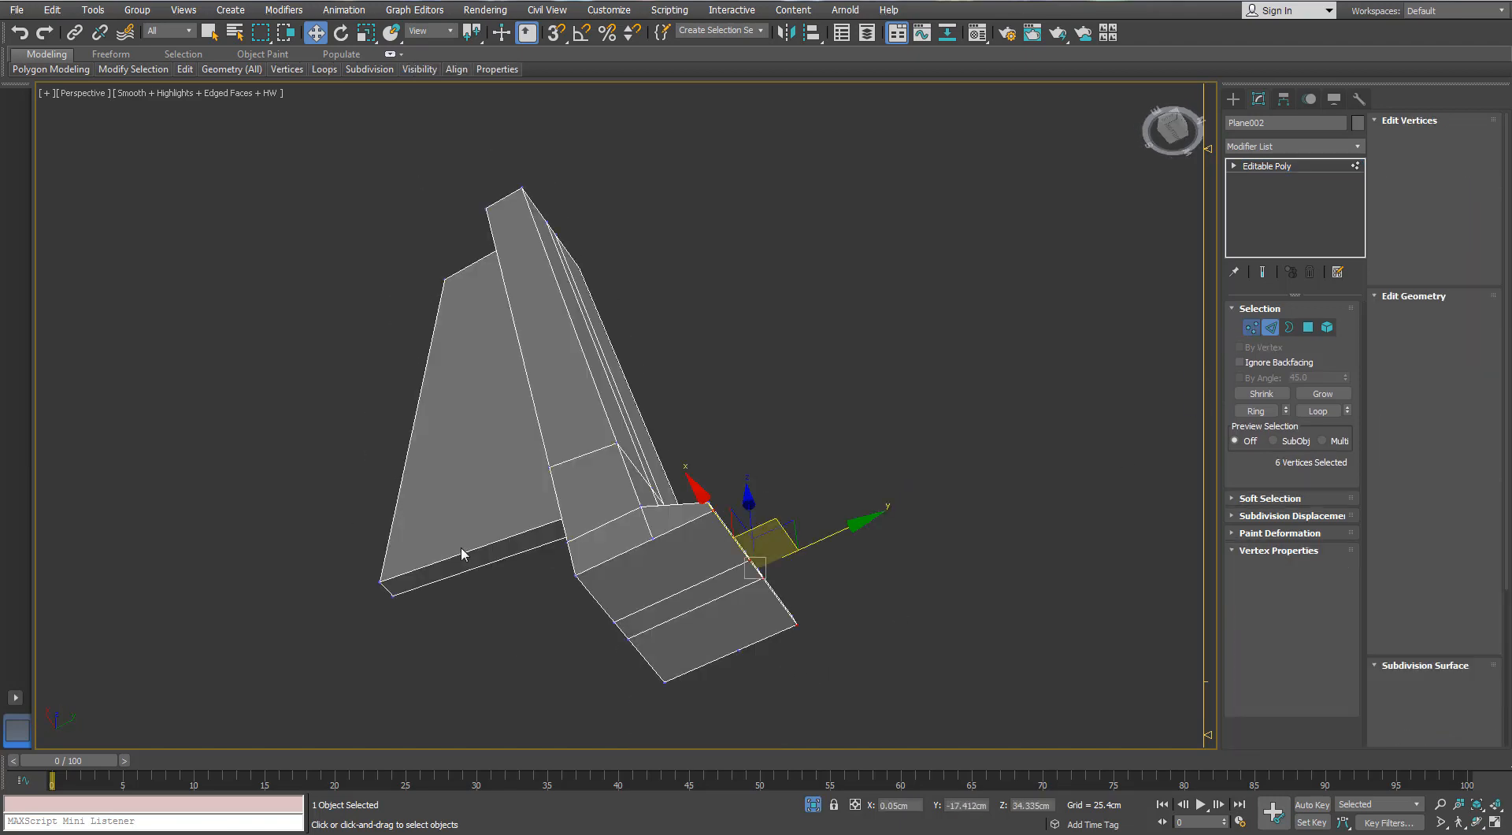
right_click(630, 583)
left_click(583, 435)
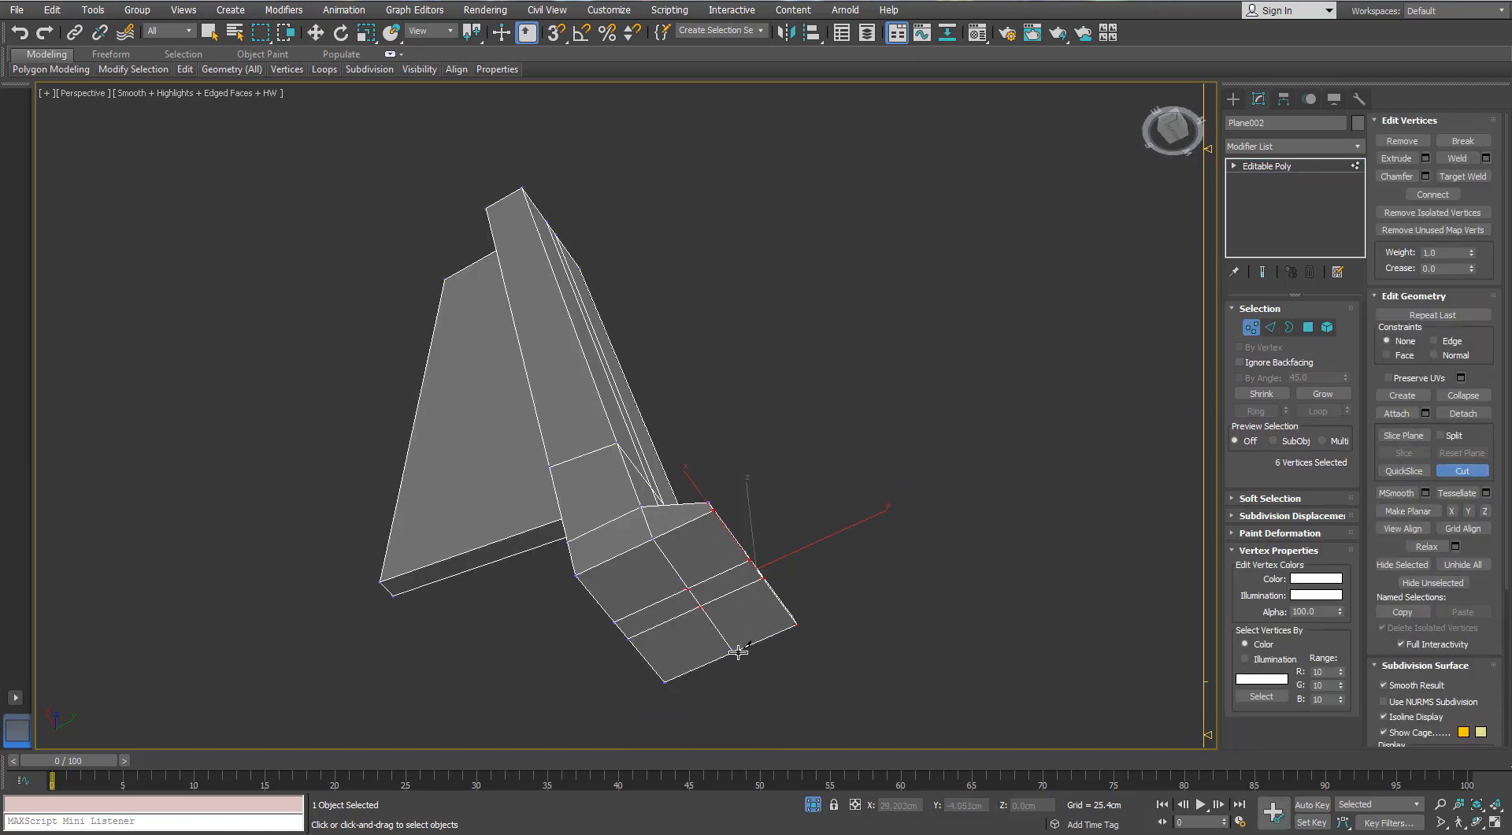
left_click(1269, 328)
middle_click_drag(740, 476, 715, 618, "alt")
key("w")
middle_click_drag(821, 493, 862, 493, "alt")
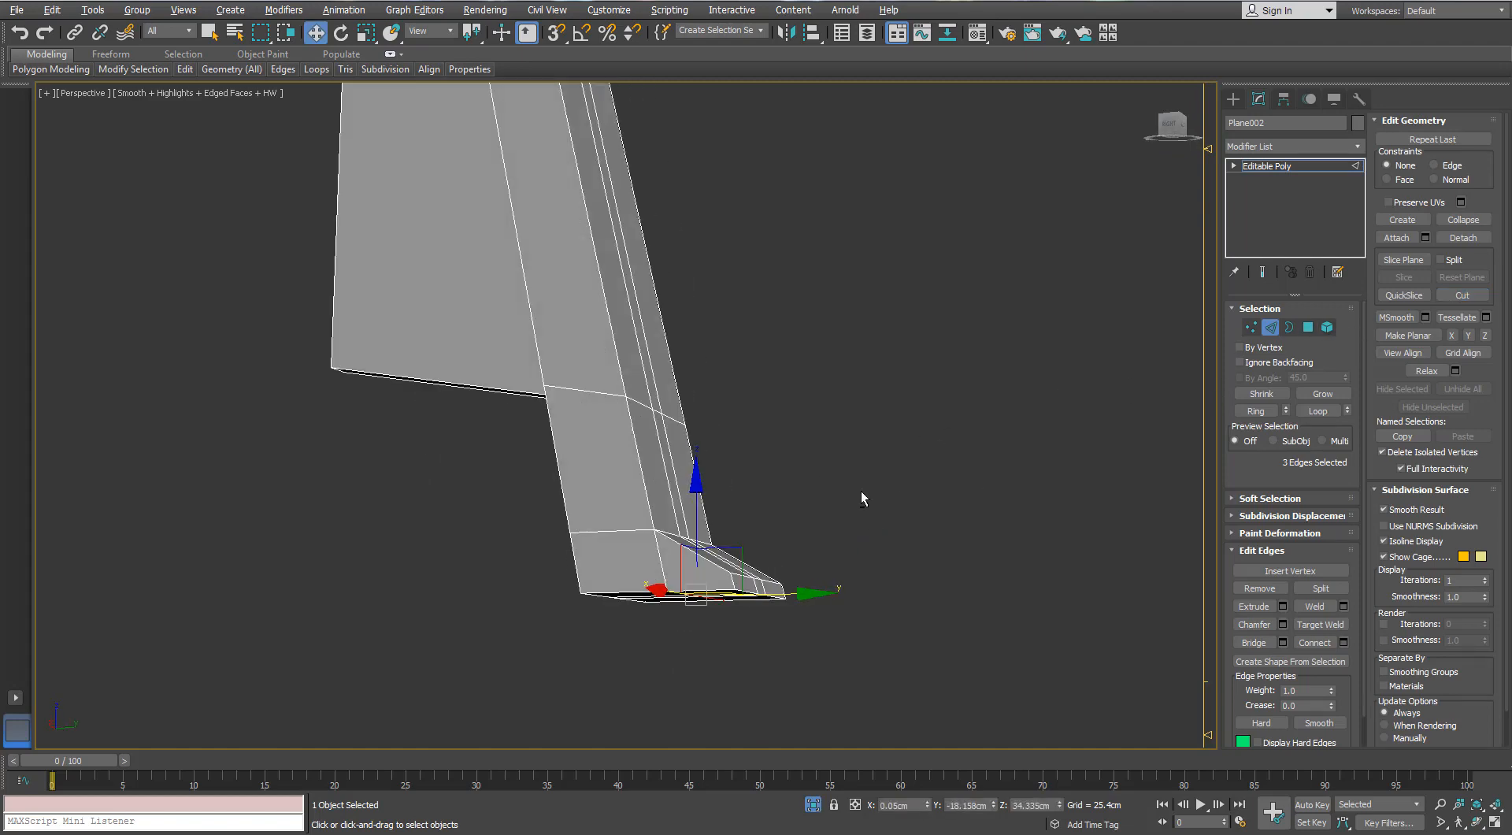
- Add Swift Loop support edges across the foot's tip and around the bend where it meets the shaft
mouse_move(181, 69)
left_click(307, 111)
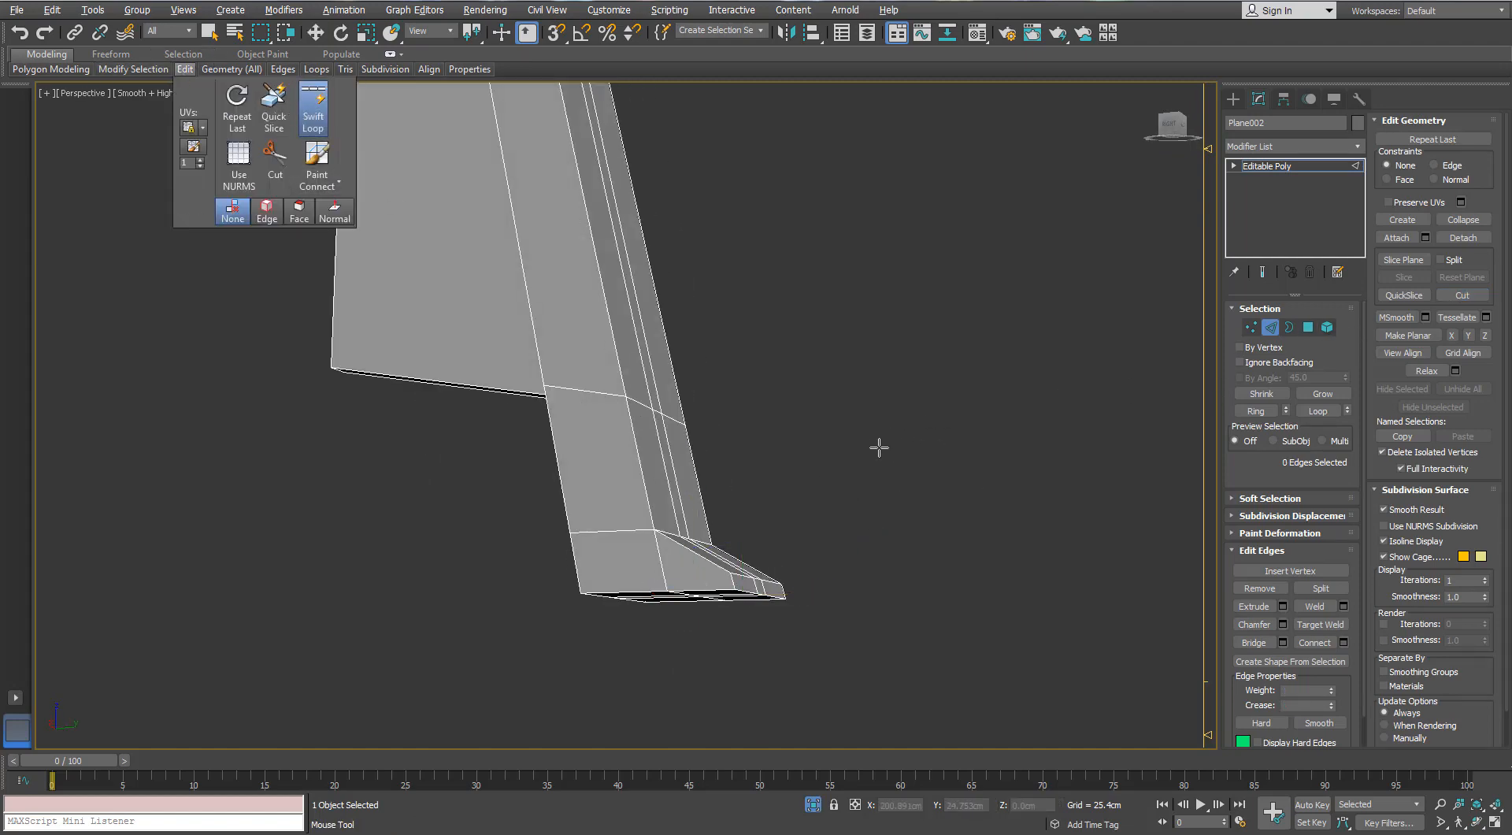
middle_click_drag(877, 443, 691, 579, "alt")
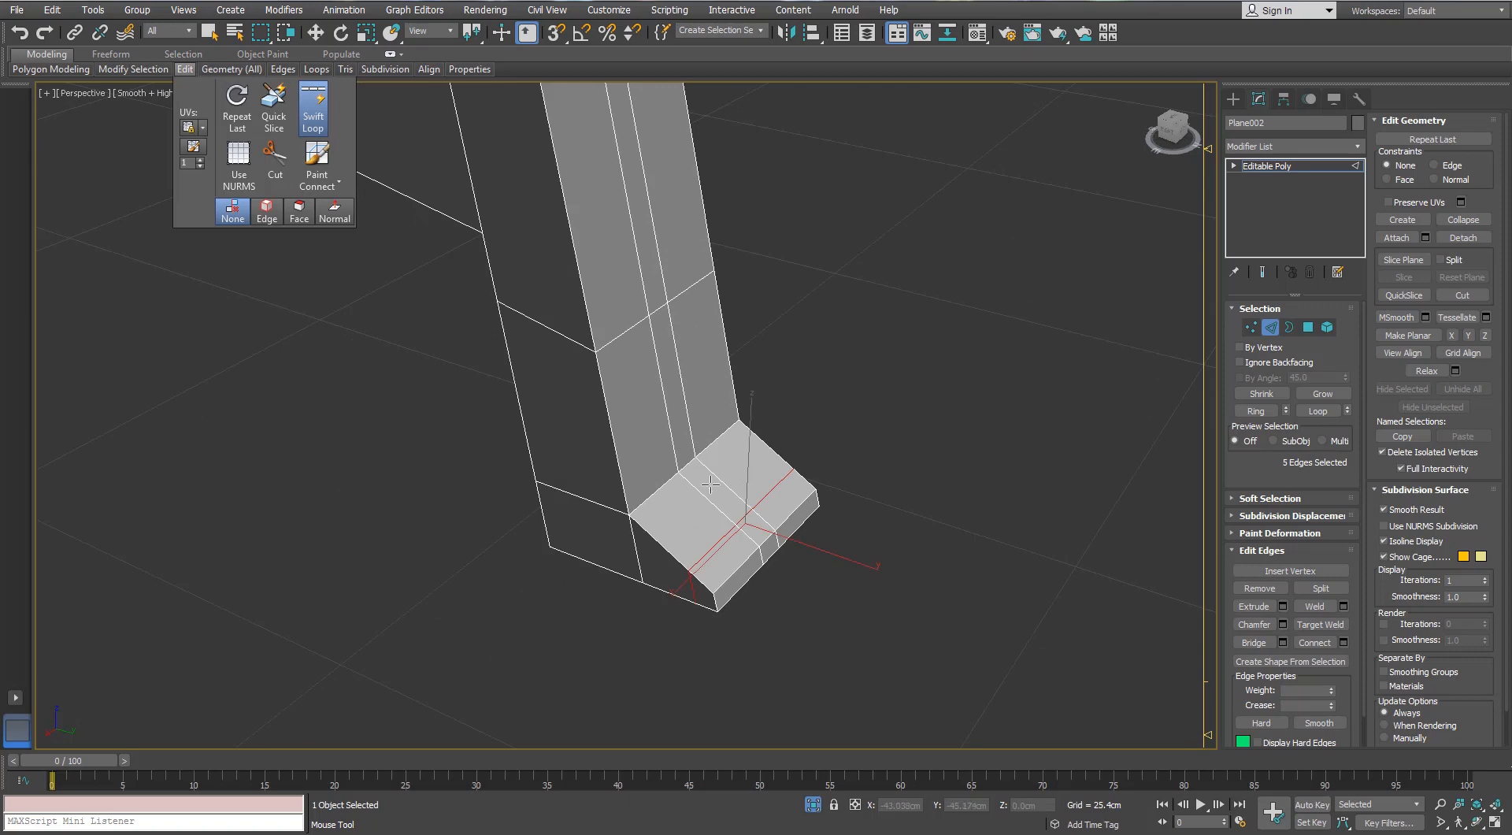
middle_click_drag(711, 484, 719, 574, "alt")
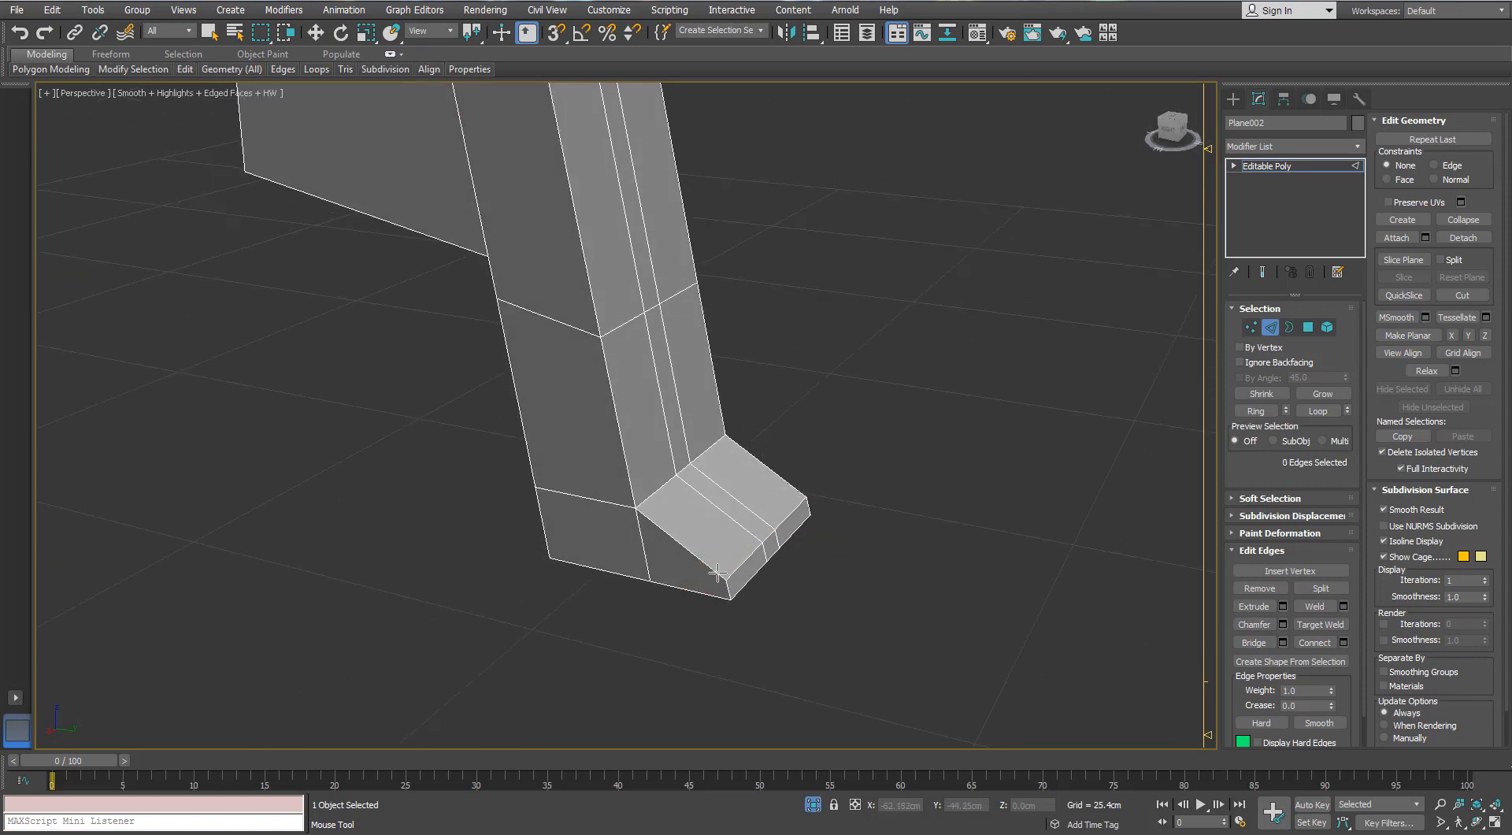
mouse_move(645, 514)
middle_mouse_down("alt")
mouse_move(664, 485)
mouse_move(668, 503)
middle_mouse_up("alt")
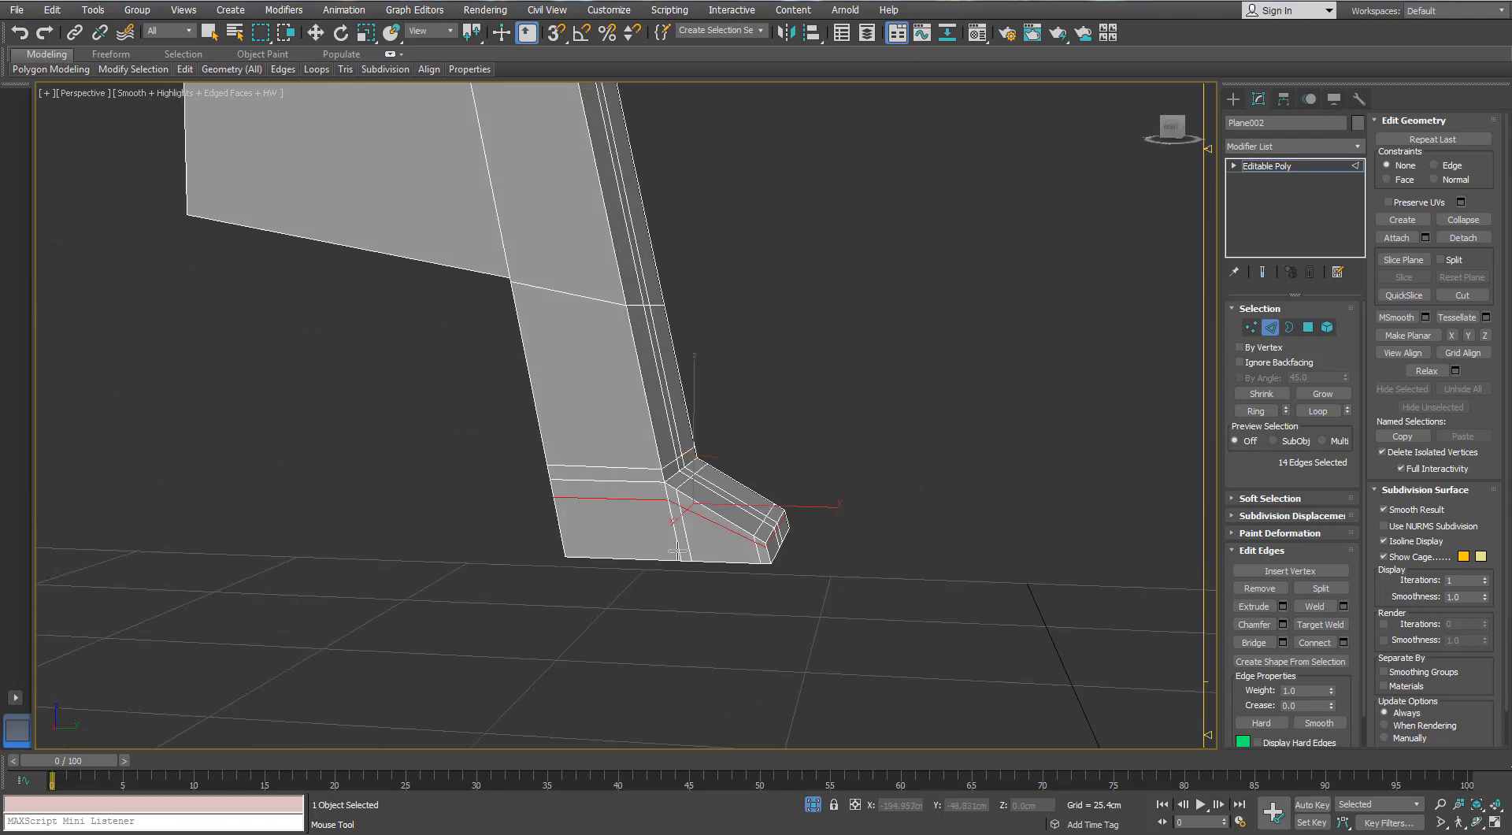
middle_click_drag(679, 553, 677, 516, "alt")
- Add Swift Loop support edges along the bracket's long side corner and around the foot's lower corner
left_click(777, 462, "ctrl")
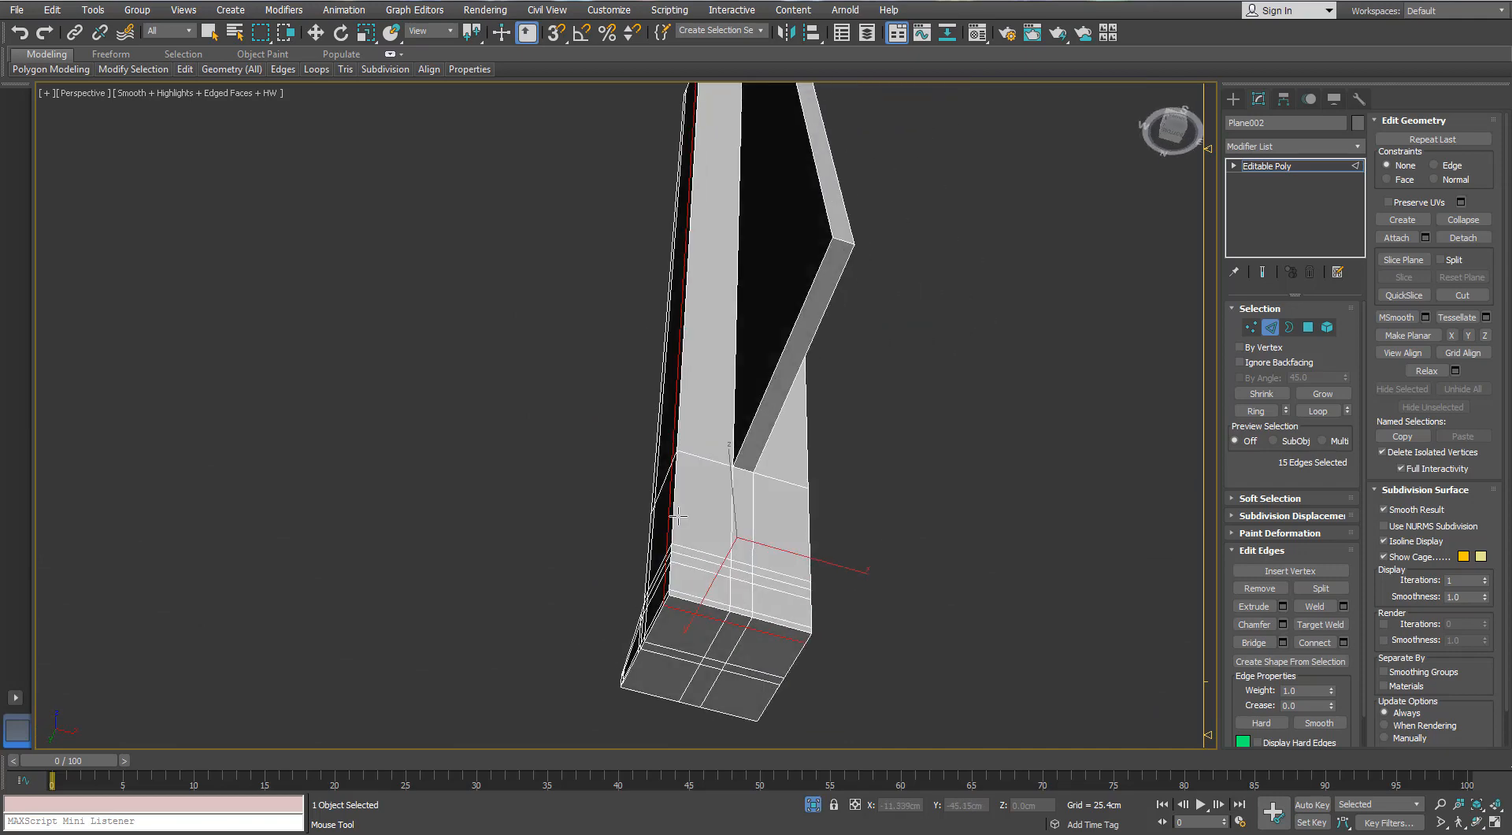
left_click(683, 596)
middle_click_drag(721, 606, 977, 543, "alt")
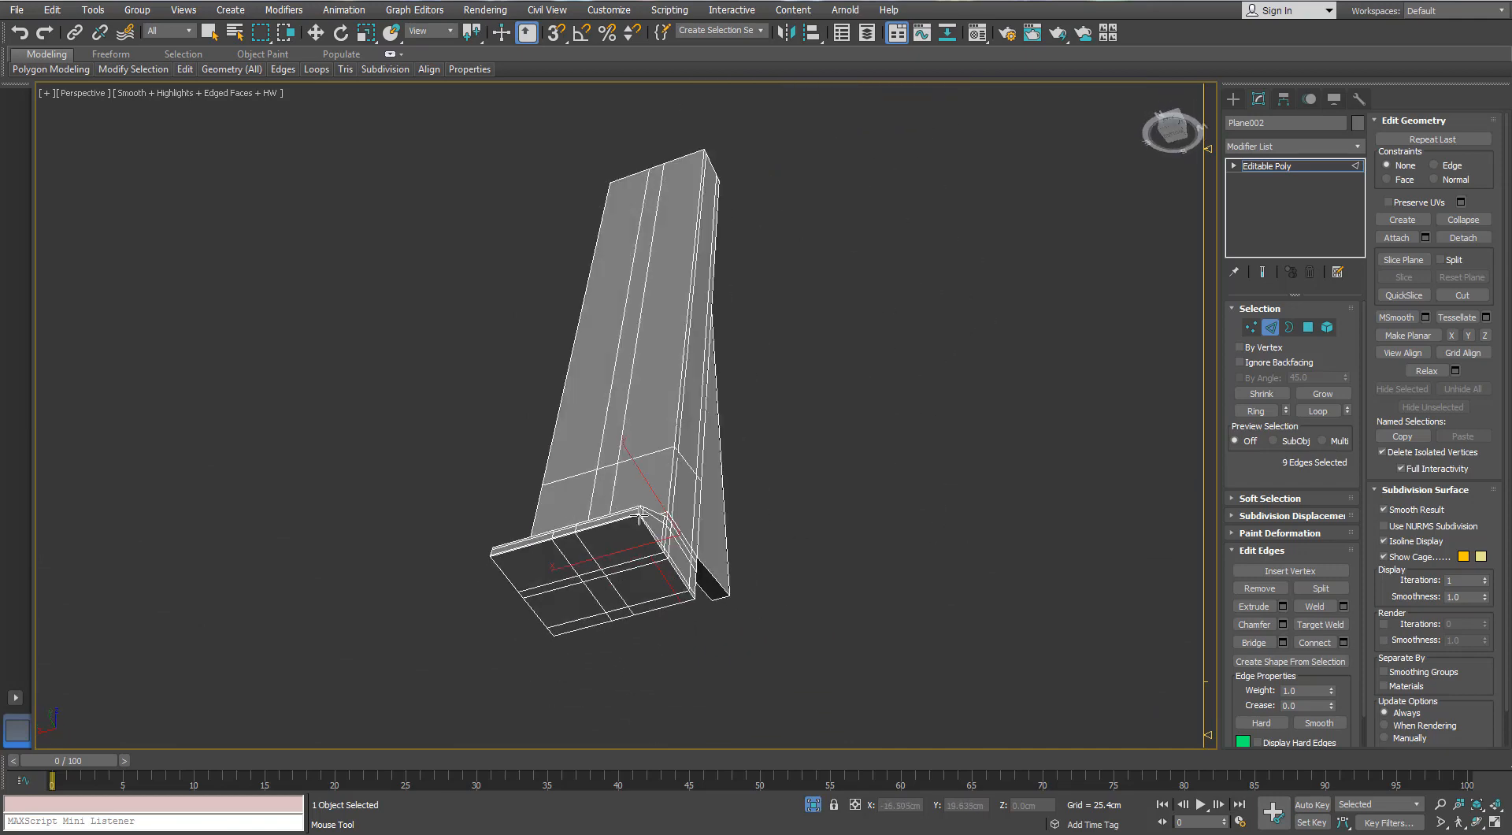
left_click(640, 520)
middle_click_drag(639, 520, 788, 493, "alt")
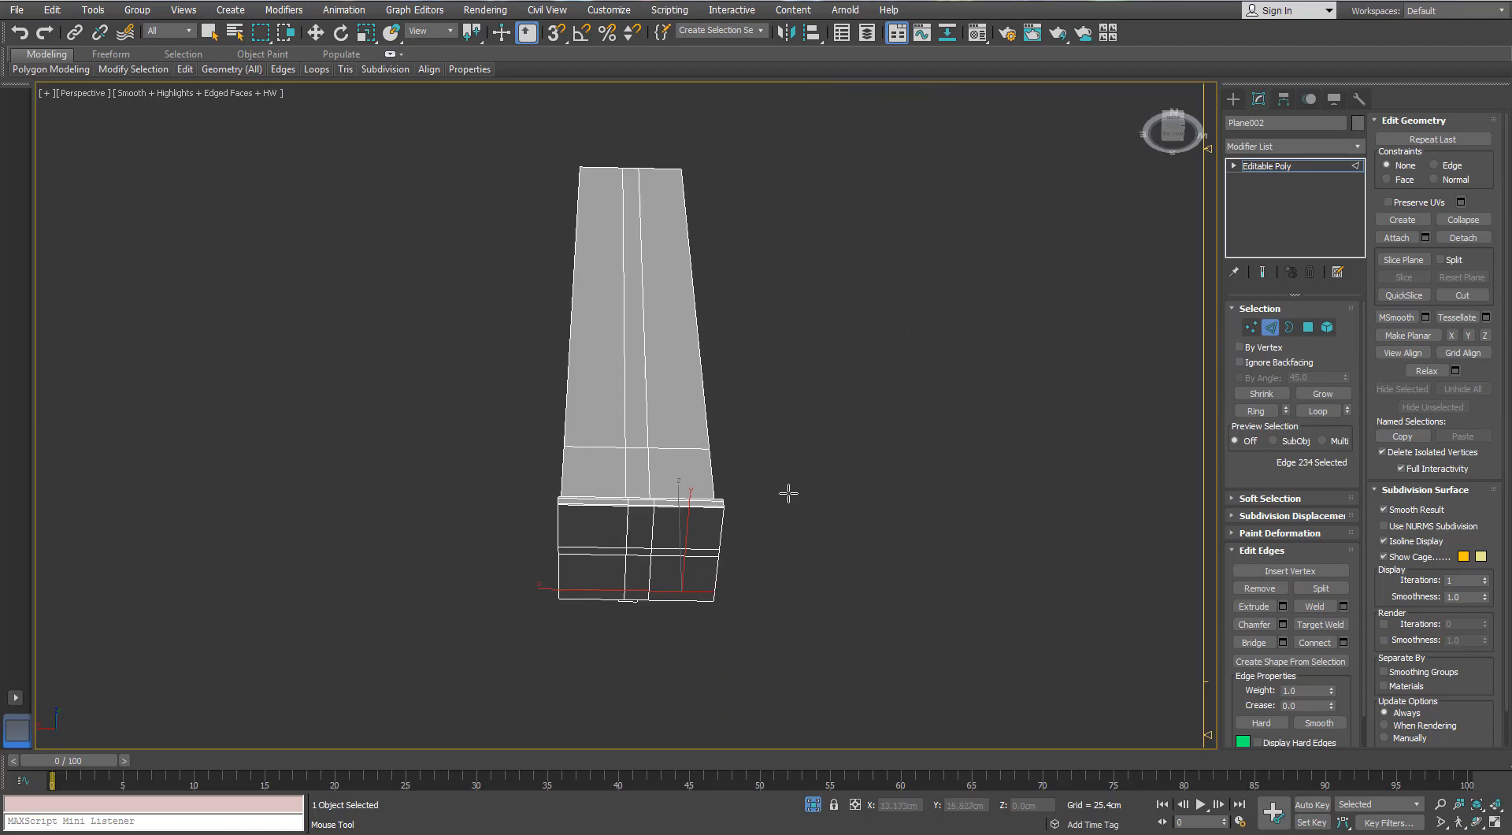
- Cut connecting edges across the foot's underside from the side loop's corner vertex
key("w")
double_click(684, 508)
middle_click_drag(684, 507, 631, 472, "alt")
scroll(641, 511, "up", 3)
left_click(1251, 327)
right_click(727, 494)
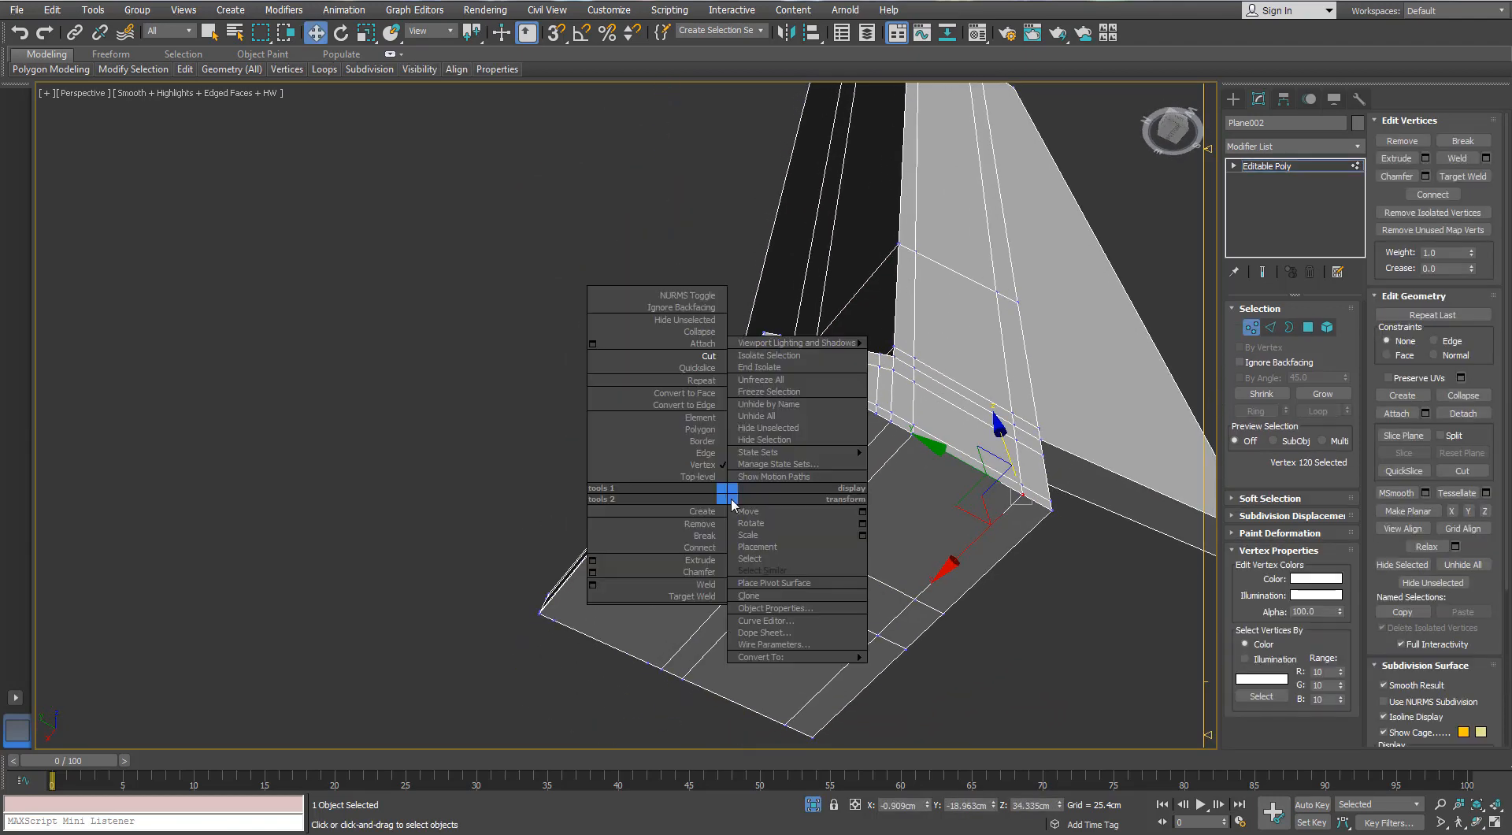
left_click(693, 356)
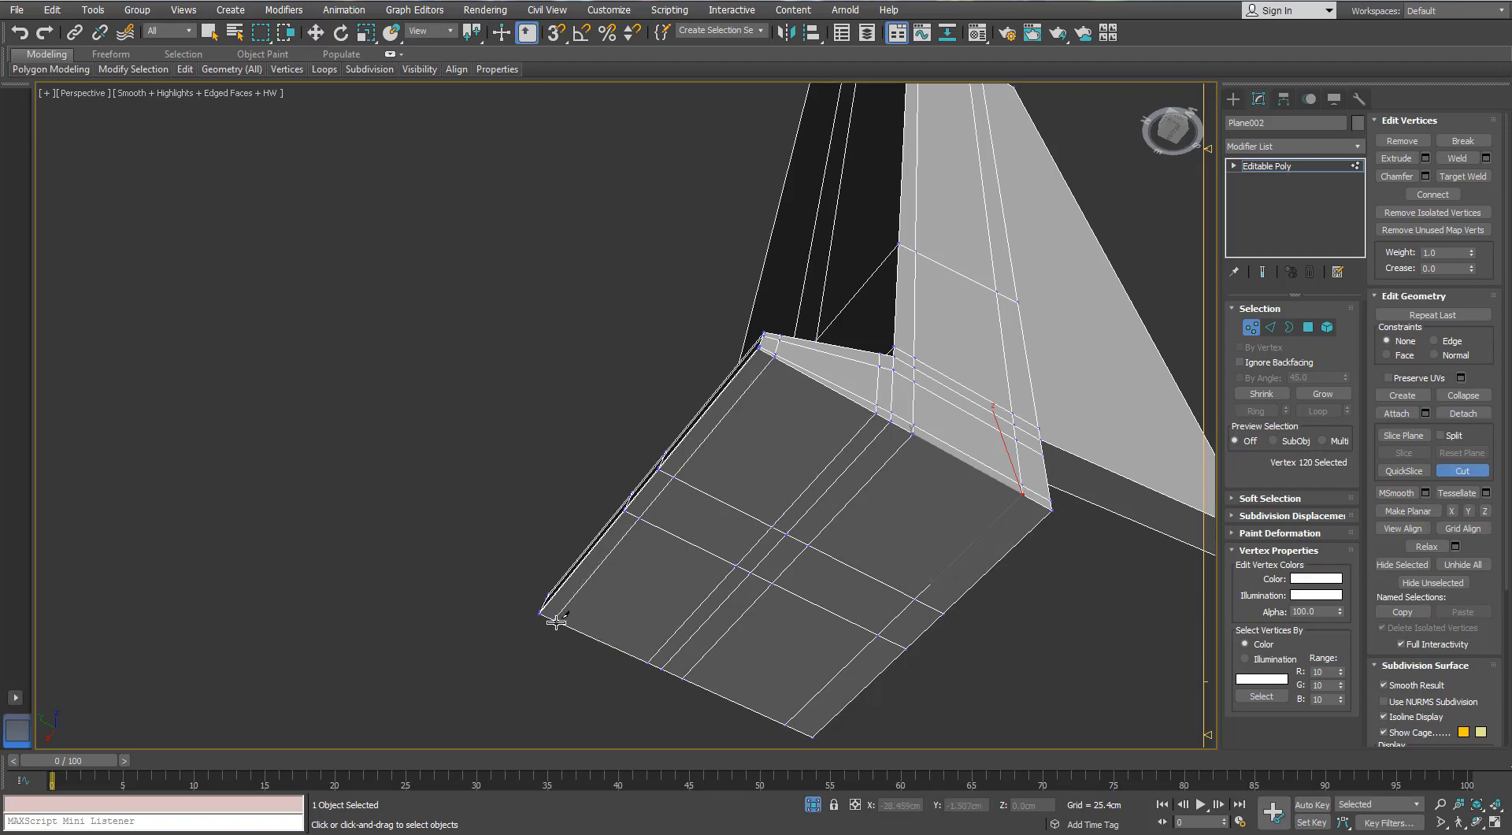
middle_click_drag(803, 559, 861, 523, "alt")
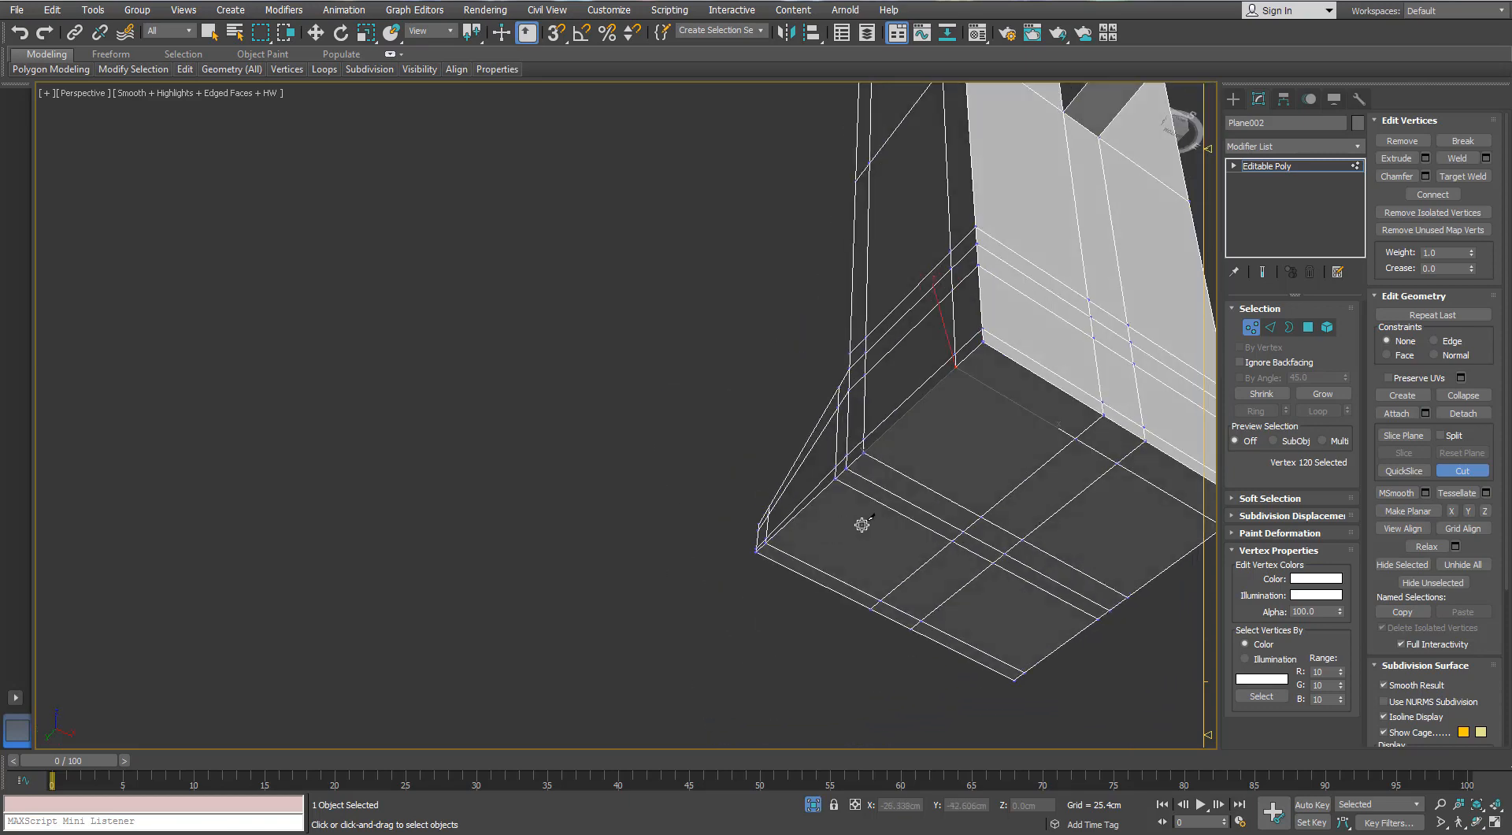
right_click(860, 523)
- Add further Swift Loop support edges around the foot's corners and leave sub-object editing
left_click(1270, 327)
middle_click_drag(1173, 433, 1100, 523, "alt")
left_click(123, 138)
left_click(184, 69)
left_click(312, 106)
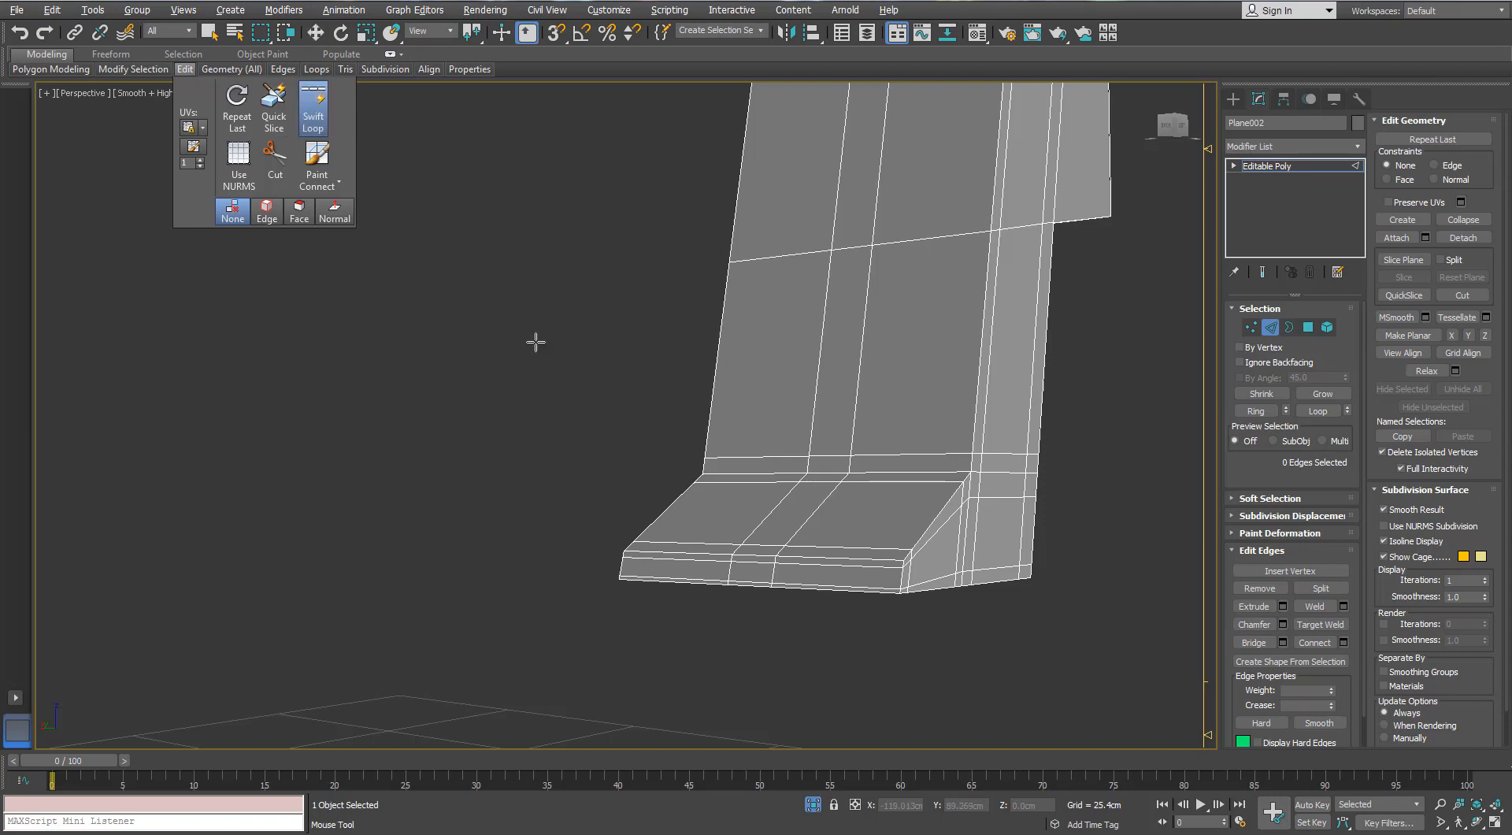
middle_click_drag(537, 338, 911, 351, "alt")
left_click(1103, 373)
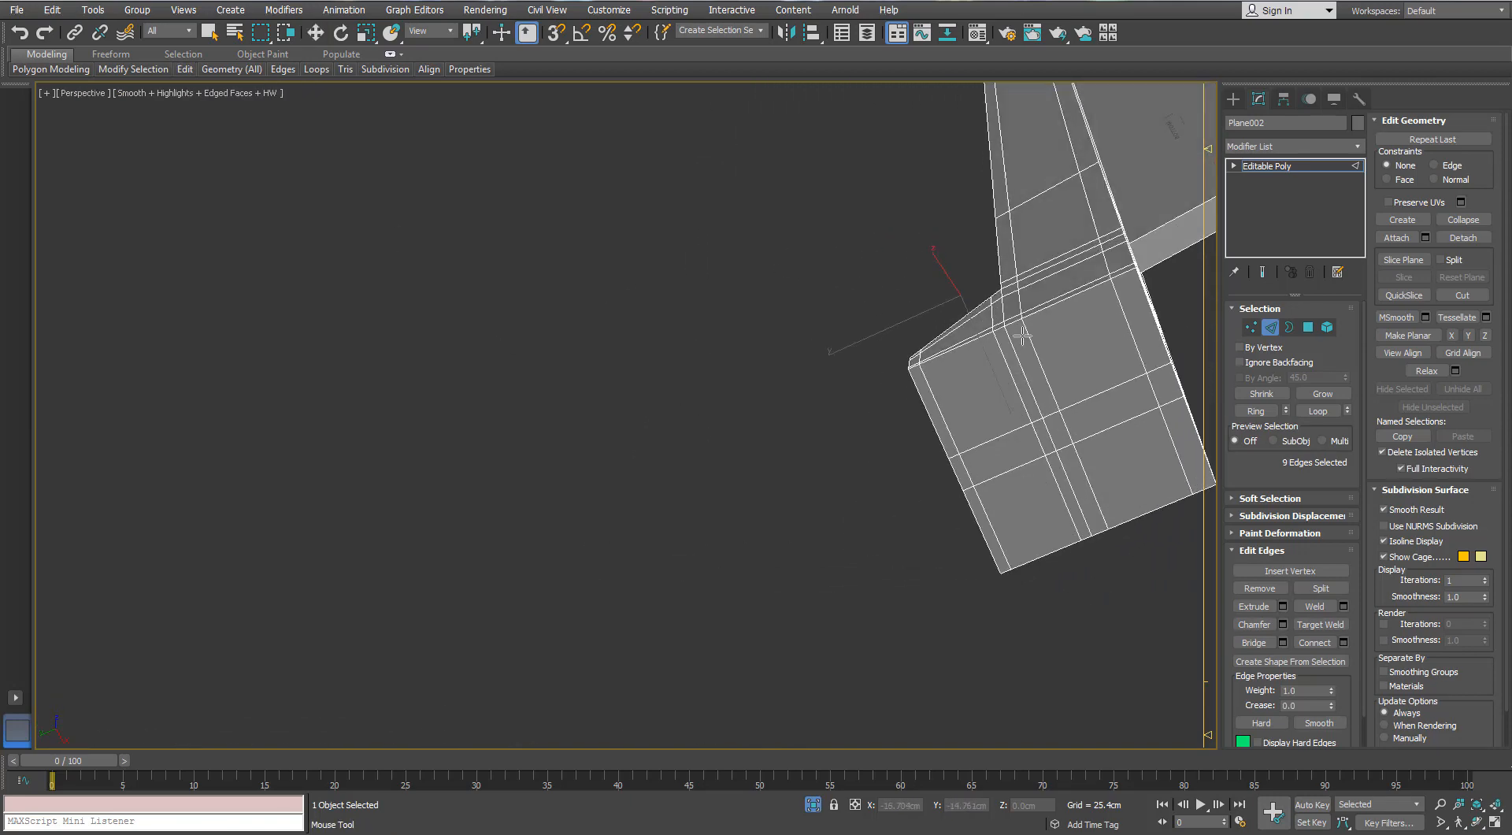
key("w")
key("1")
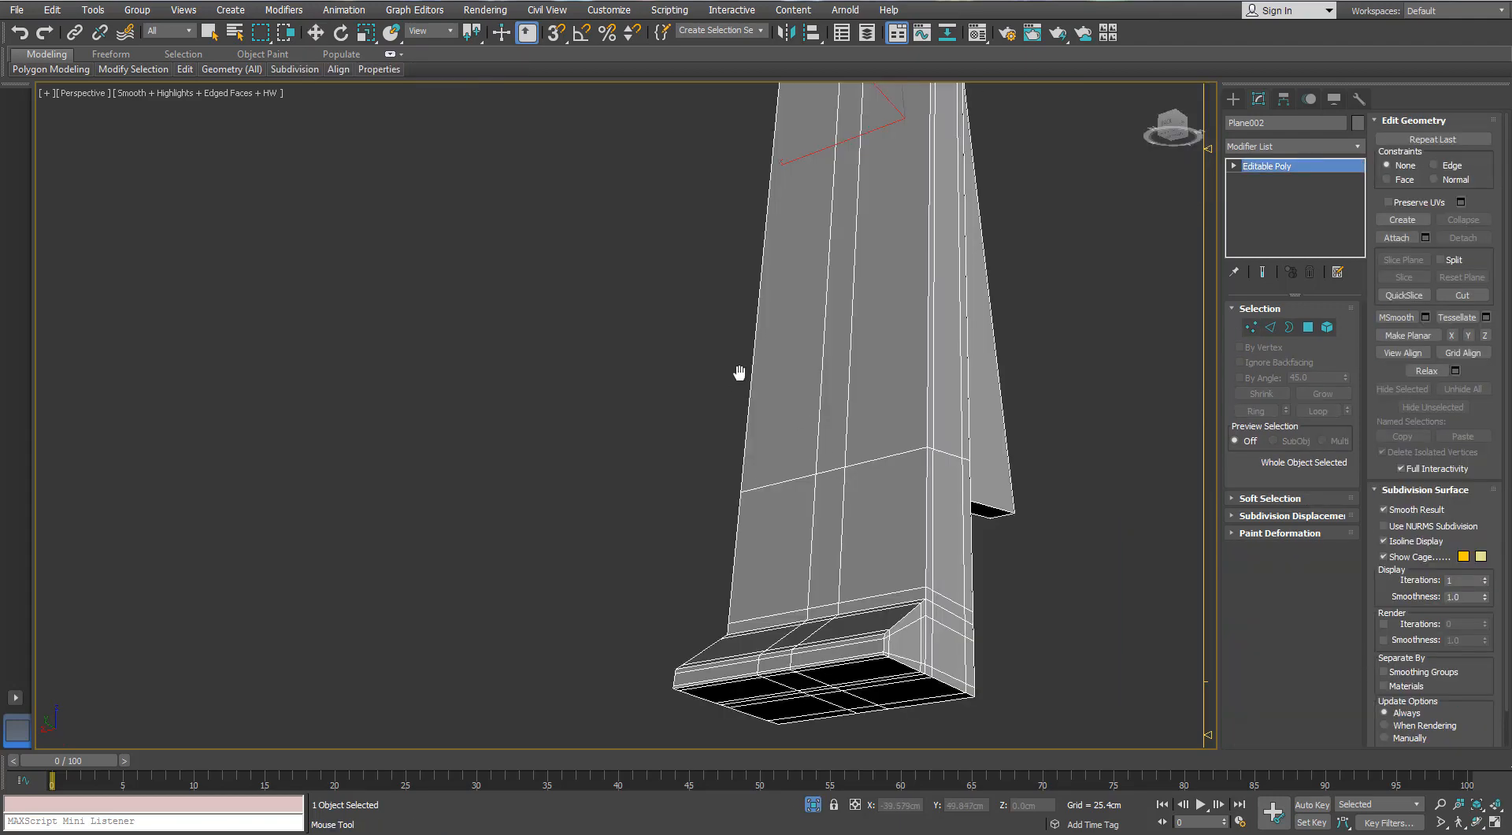
- Add Swift Loop support edges along the borders and narrow outer face of the slanted bracket's projecting web plate
middle_click_drag(739, 371, 708, 336)
middle_click_drag(821, 453, 831, 483, "alt")
scroll(834, 471, "down", 5)
scroll(909, 172, "up", 3)
middle_click_drag(926, 171, 911, 224, "alt")
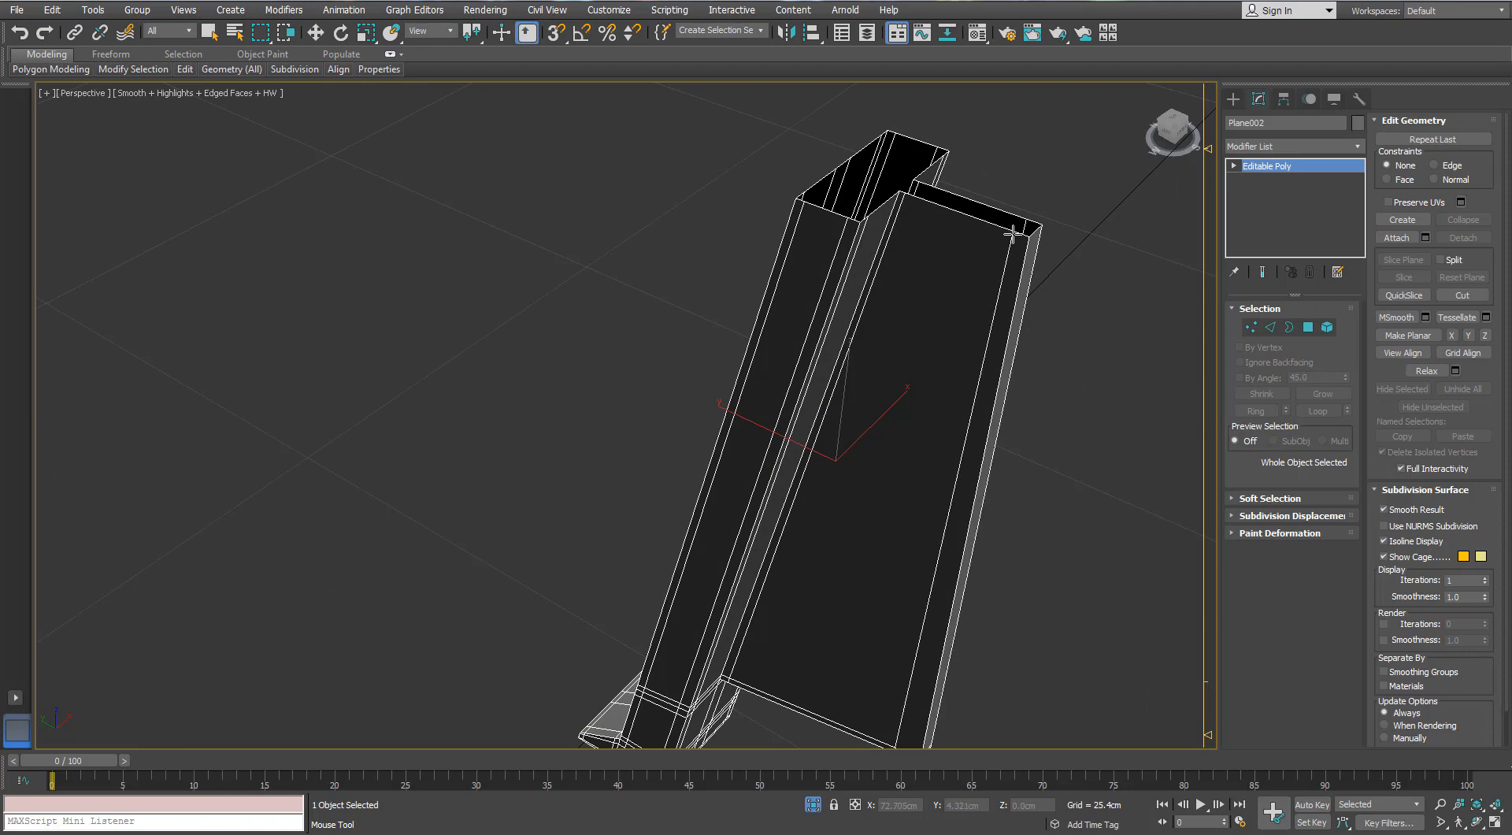
middle_click_drag(1011, 234, 820, 424, "alt")
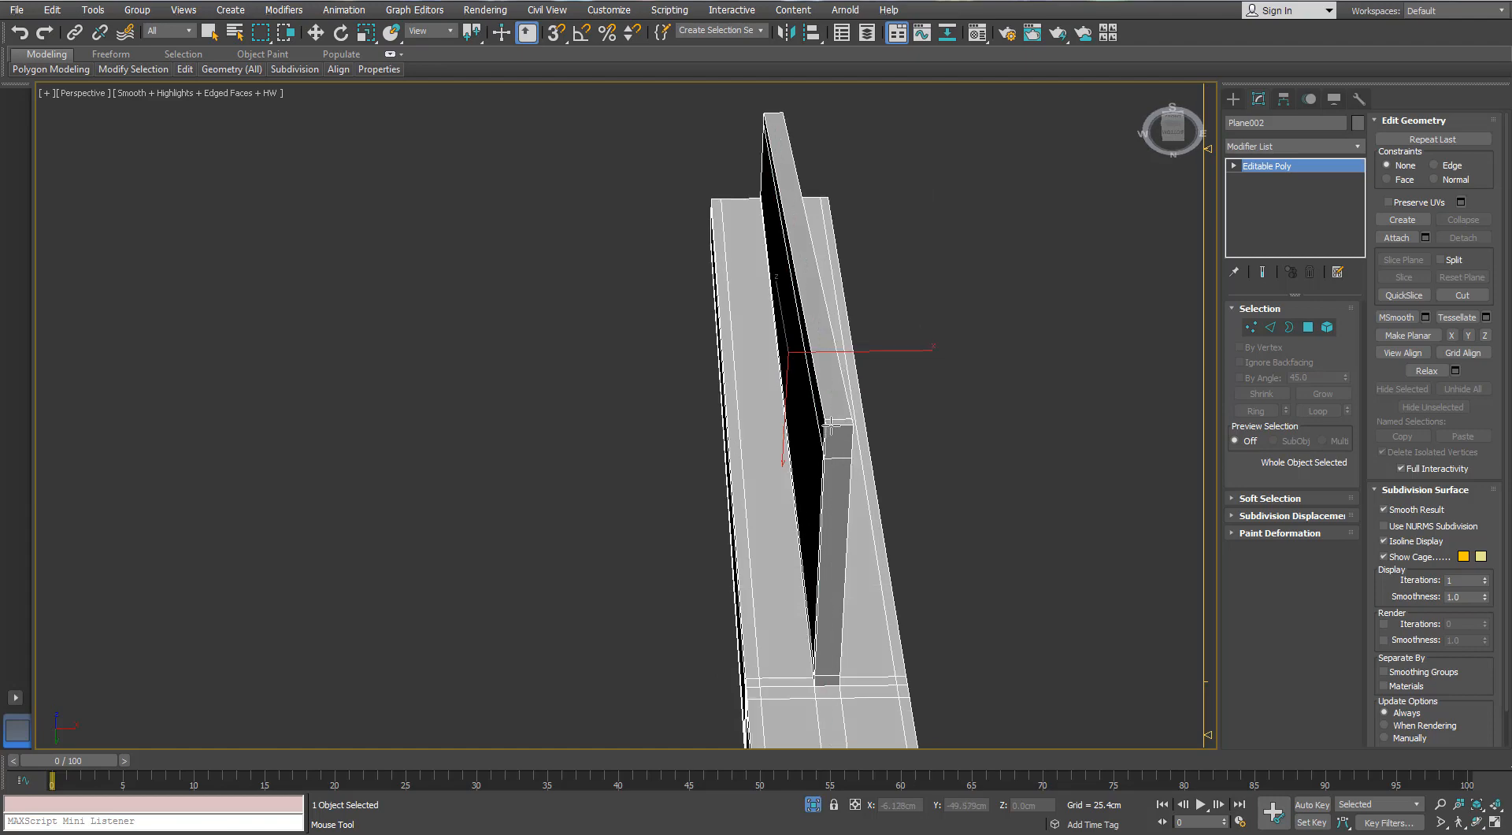
scroll(845, 425, "down", 3)
scroll(836, 465, "up", 3)
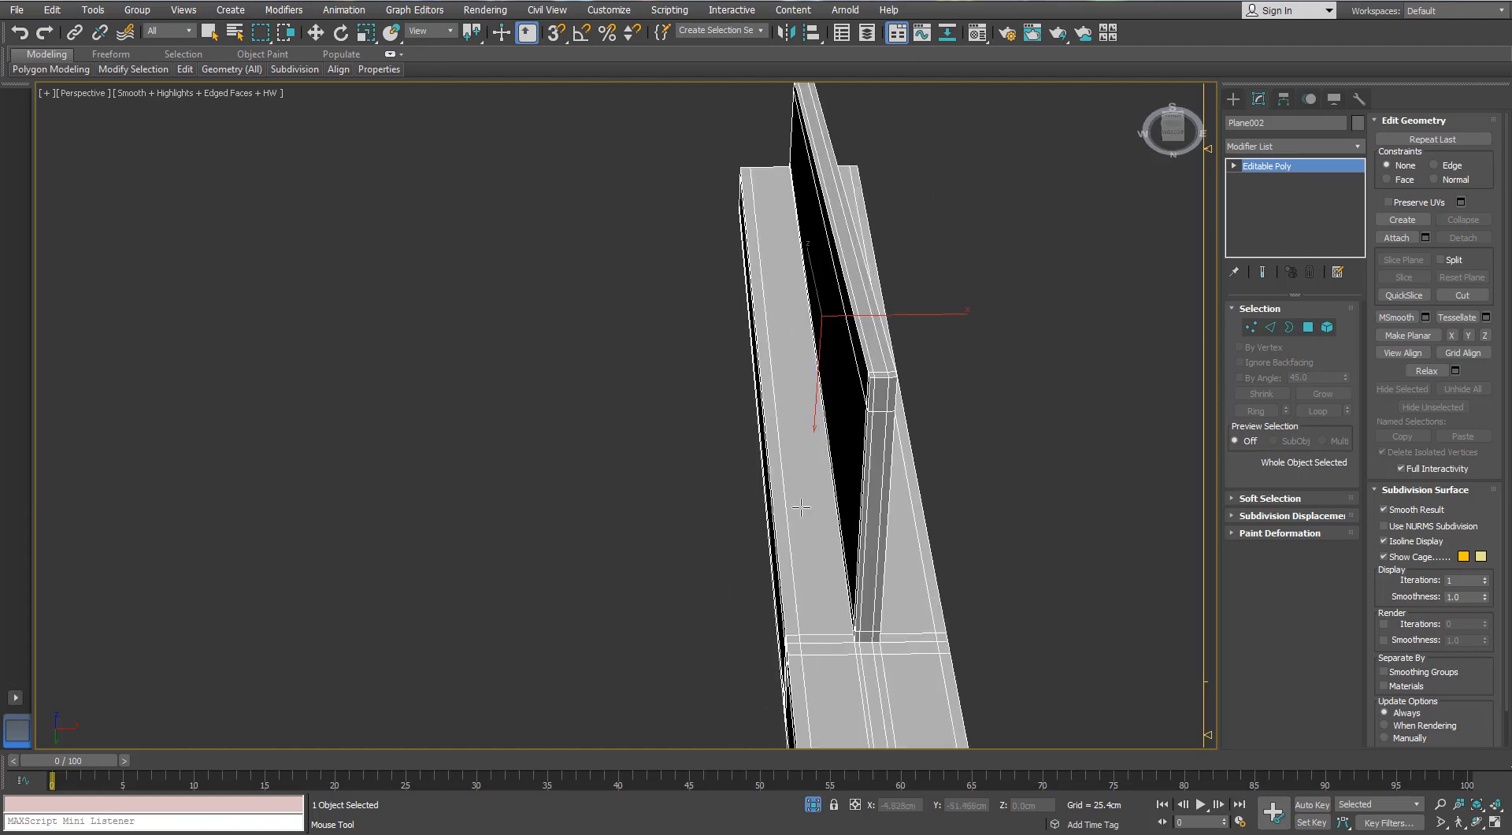
middle_click_drag(837, 465, 897, 441, "alt")
middle_click_drag(898, 441, 919, 761)
- Apply TurboSmooth to the slanted bracket, hide the edged faces and leave isolation to show the whole flamethrower
left_click(1357, 148)
key("t")
key("t")
key("t")
key("t")
key("Return")
key("w")
key("F4")
scroll(819, 399, "down", 3)
key("alt+q")
middle_click_drag(745, 362, 610, 419, "alt")
scroll(634, 452, "down", 3)
- Set the pistol grip's TurboSmooth iterations to 2 and deselect it, with the edged-faces display turned off
left_click(618, 500)
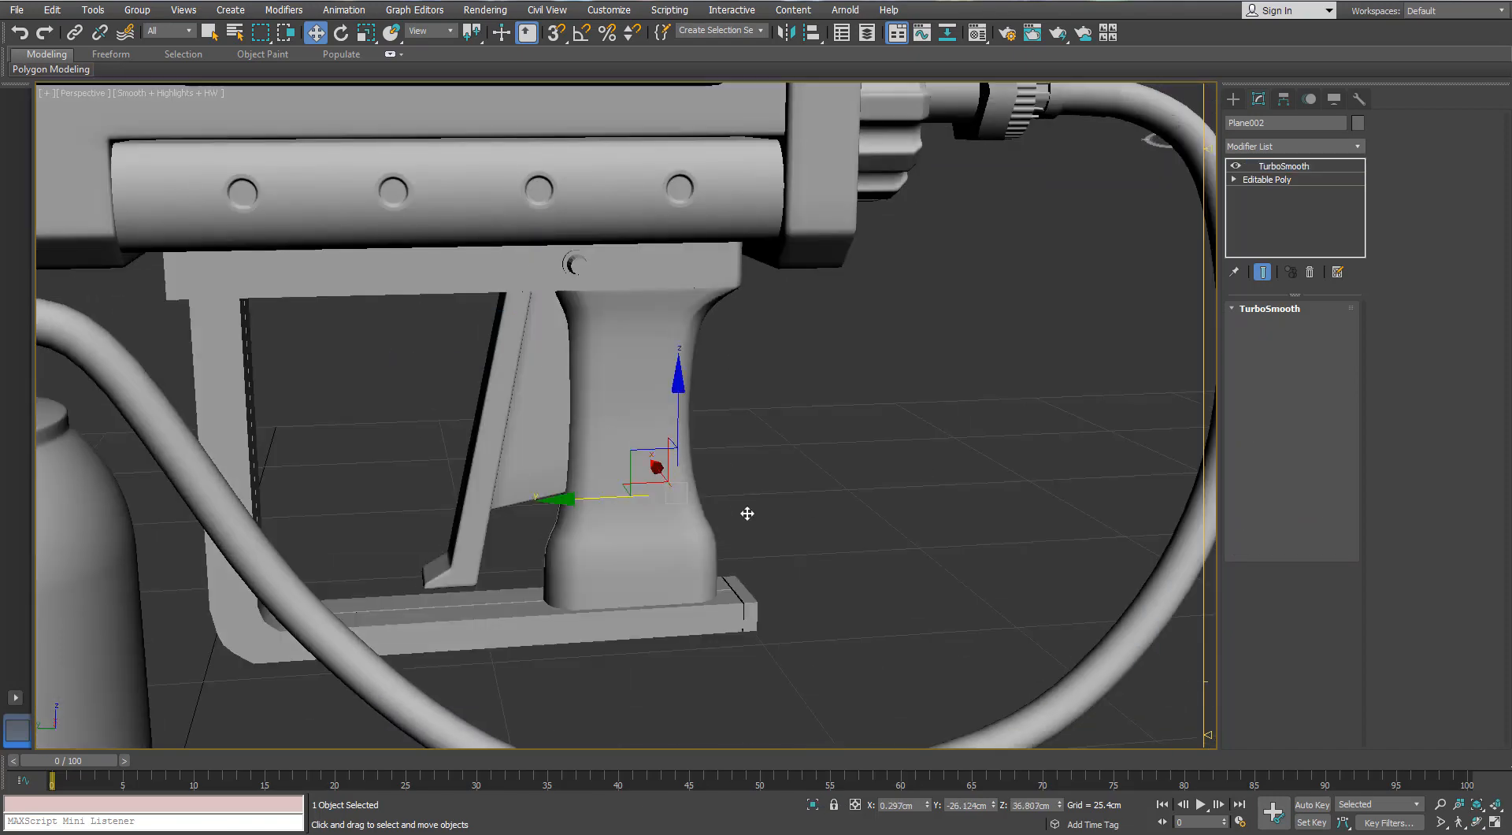
key("F4")
left_click(1342, 332)
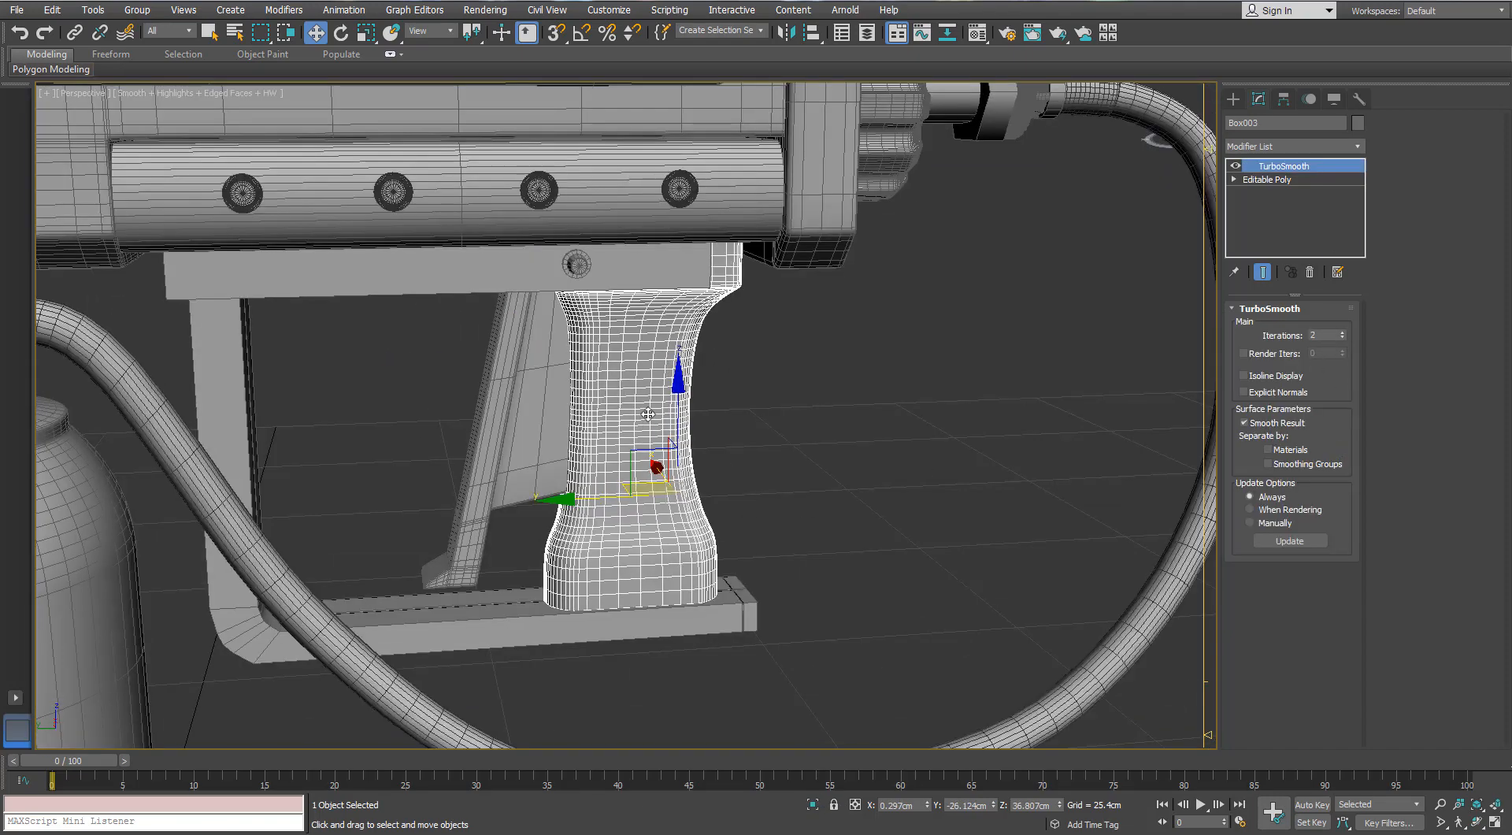
left_click(721, 446)
key("F4")
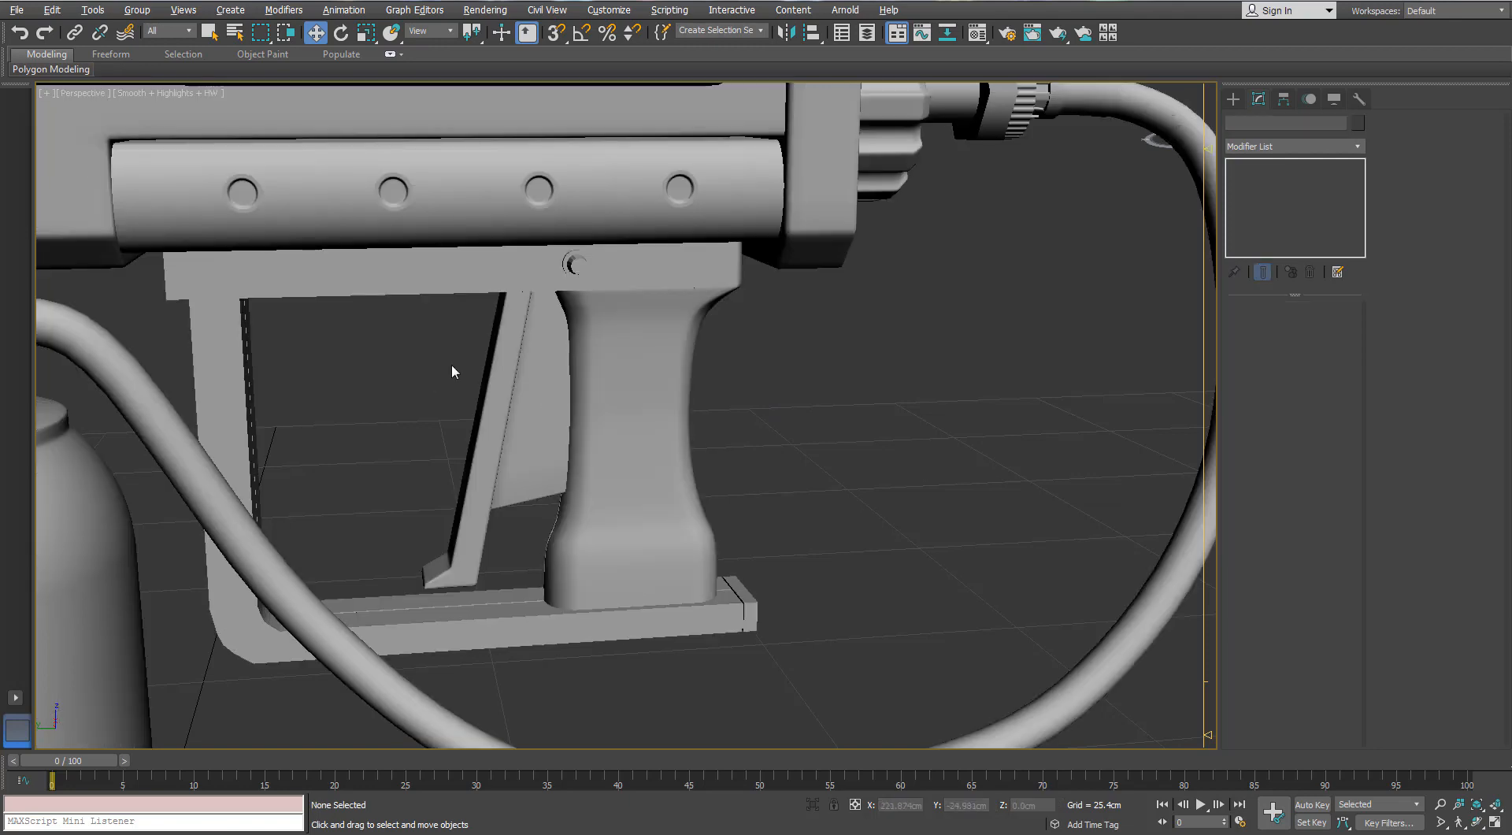
middle_click_drag(451, 367, 465, 333, "alt")
scroll(441, 305, "down", 3)
middle_click_drag(537, 364, 810, 483)
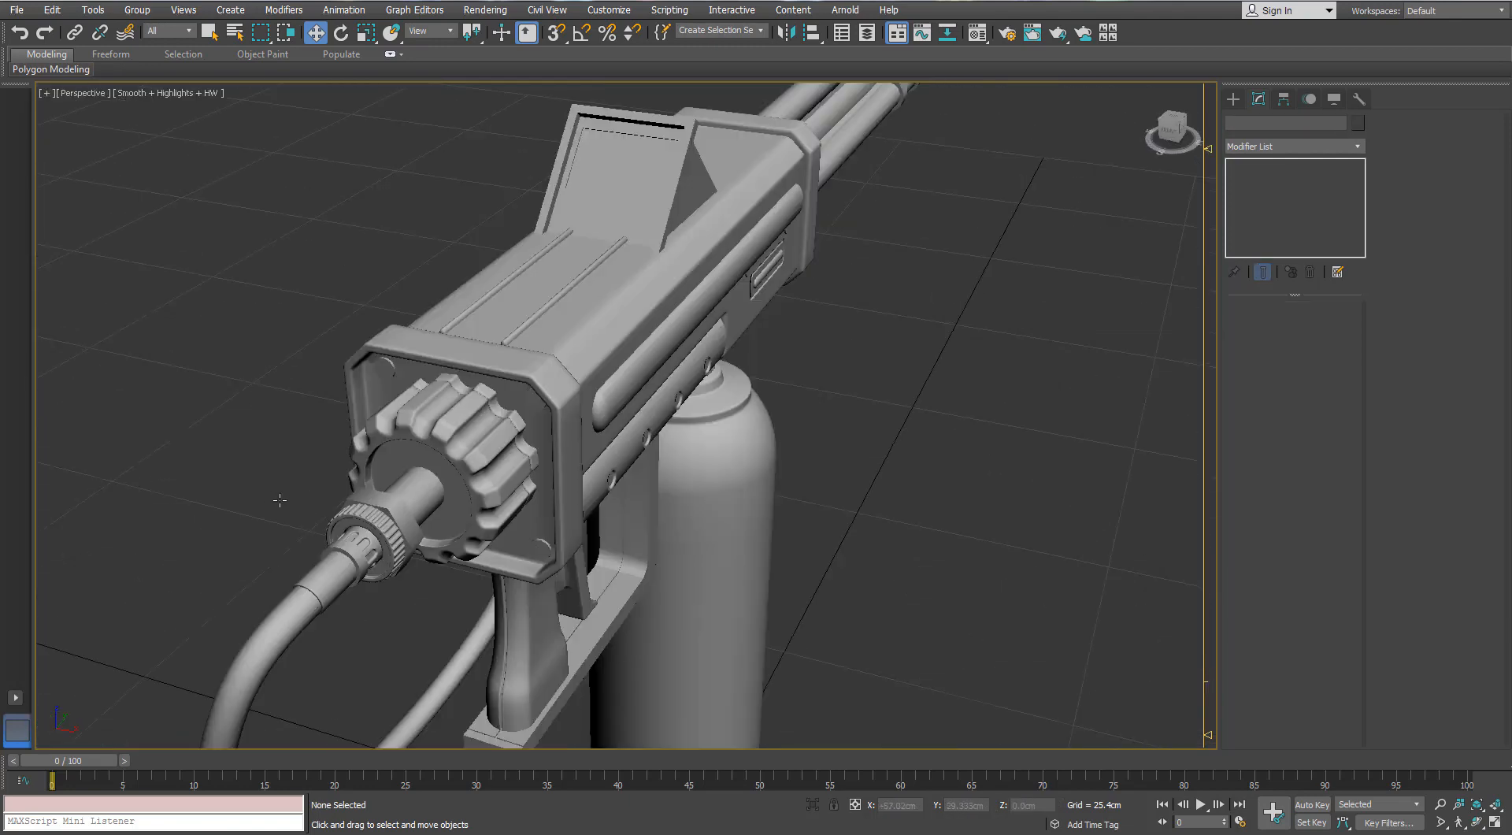